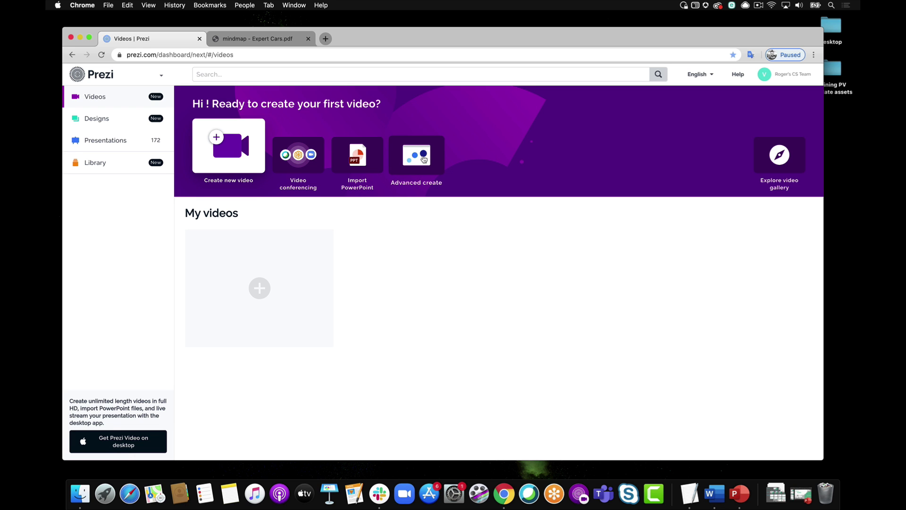
Start a new video project with Advanced create and proceed to the template selection.
left_click(424, 160)
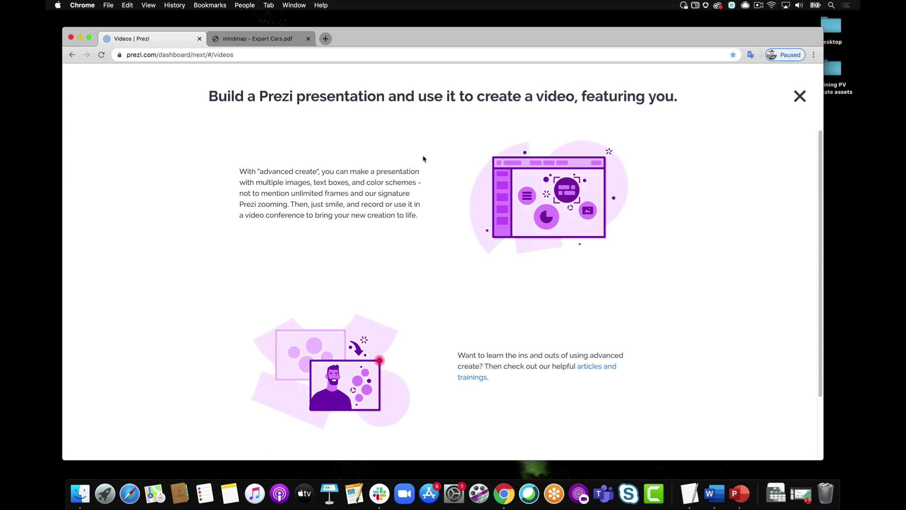
scroll(427, 165, "down", 2)
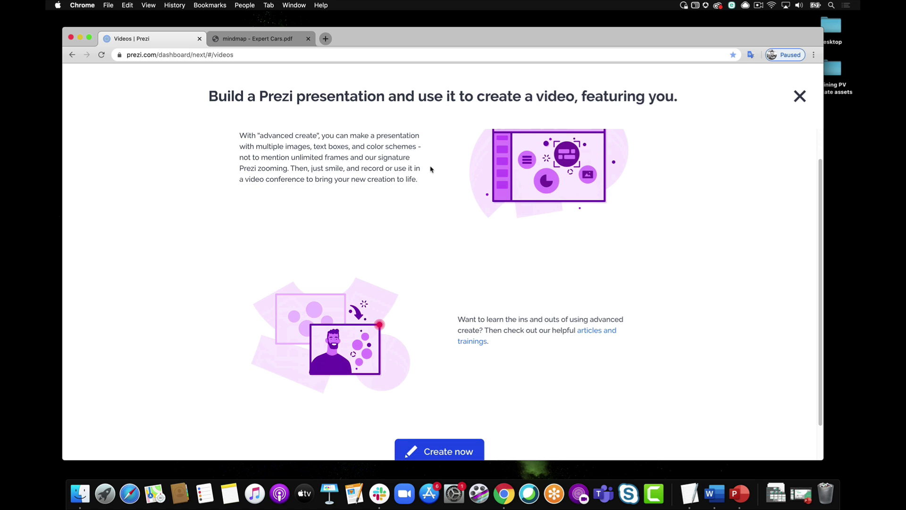
scroll(430, 169, "down", 1)
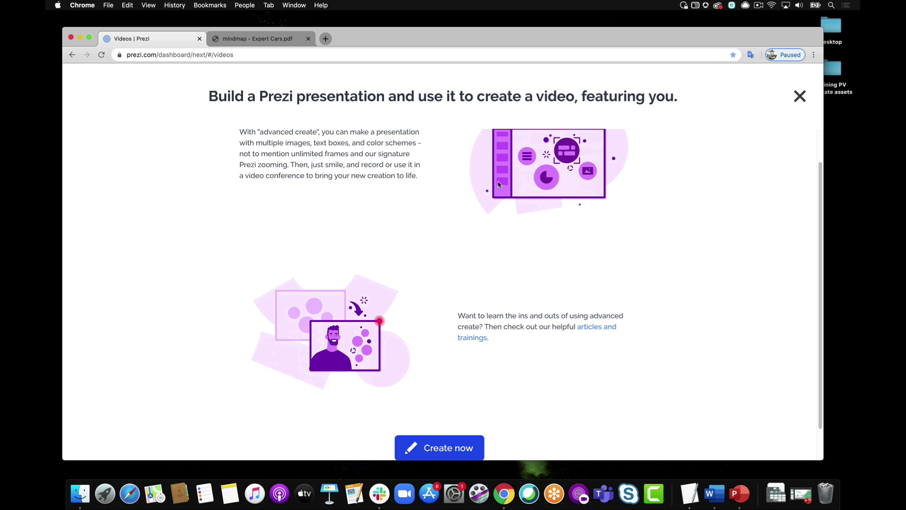
scroll(503, 184, "down", 3)
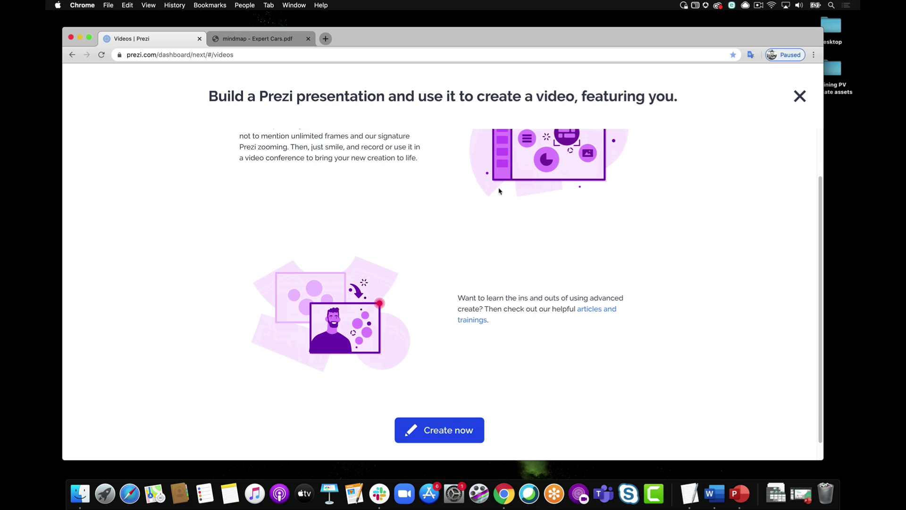
left_click(437, 431)
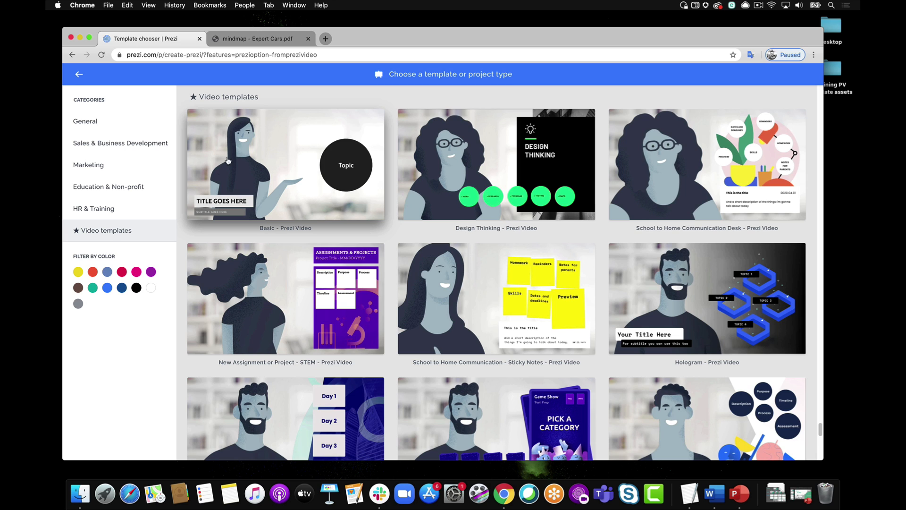
Preview the Basic - Prezi Video template and create the presentation from it.
left_click(297, 167)
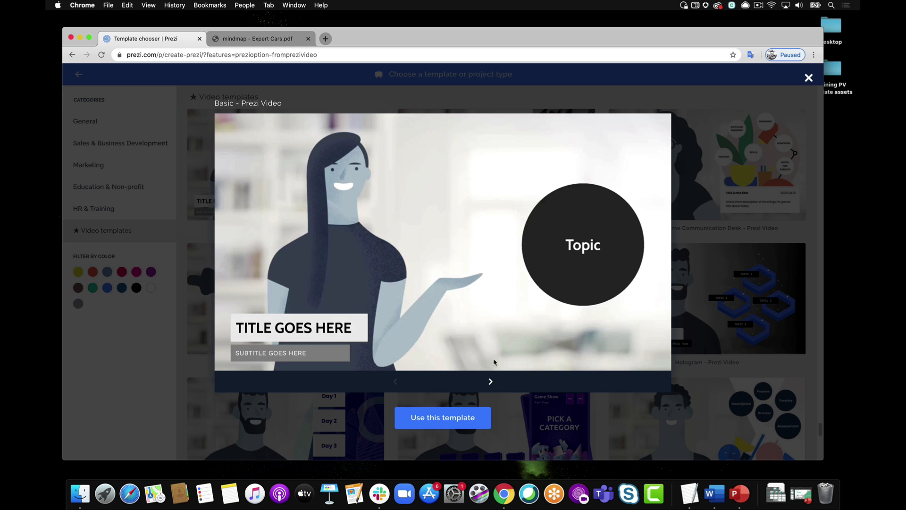
left_click(491, 381)
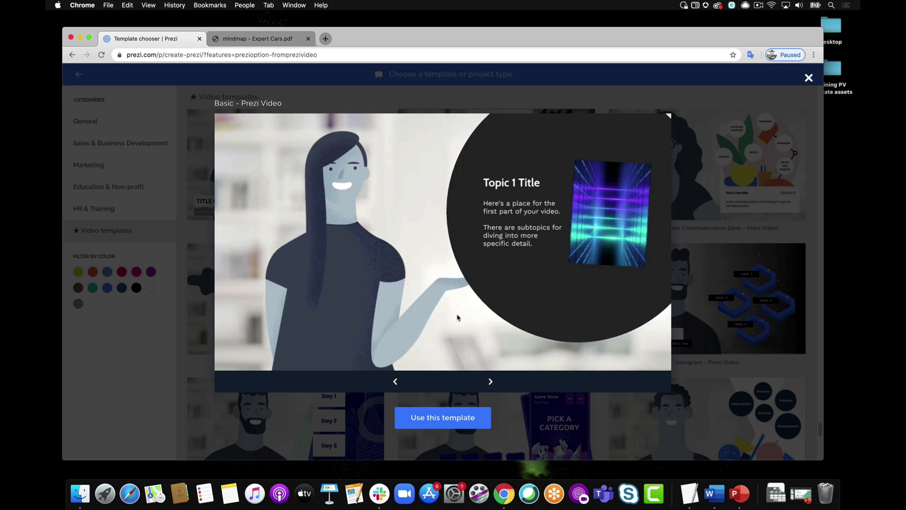
left_click(448, 418)
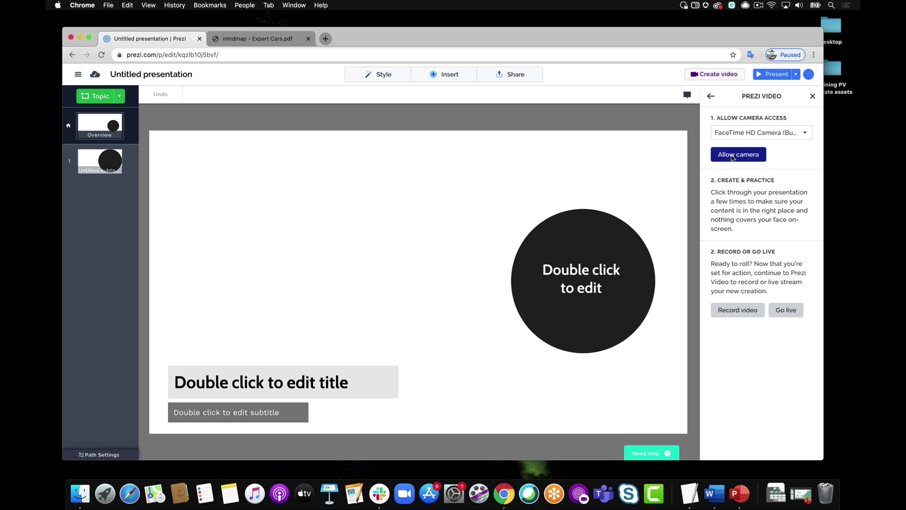
Move the topic circle upward and slightly left against a frozen camera preview, and turn the camera off.
left_click(750, 158)
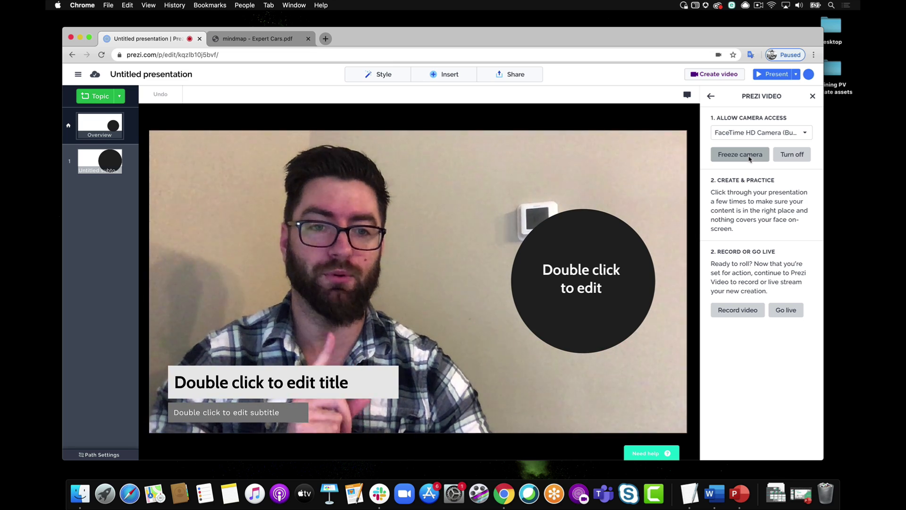
left_click(749, 158)
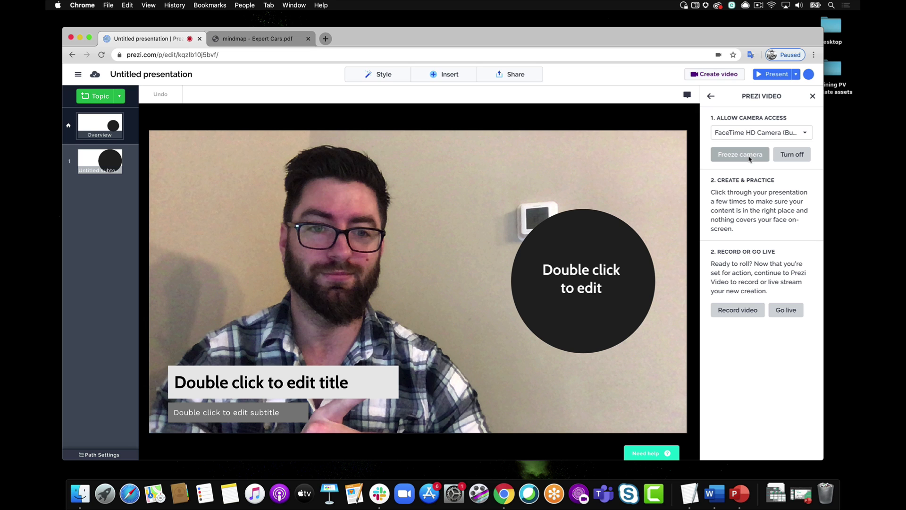
left_click(554, 293)
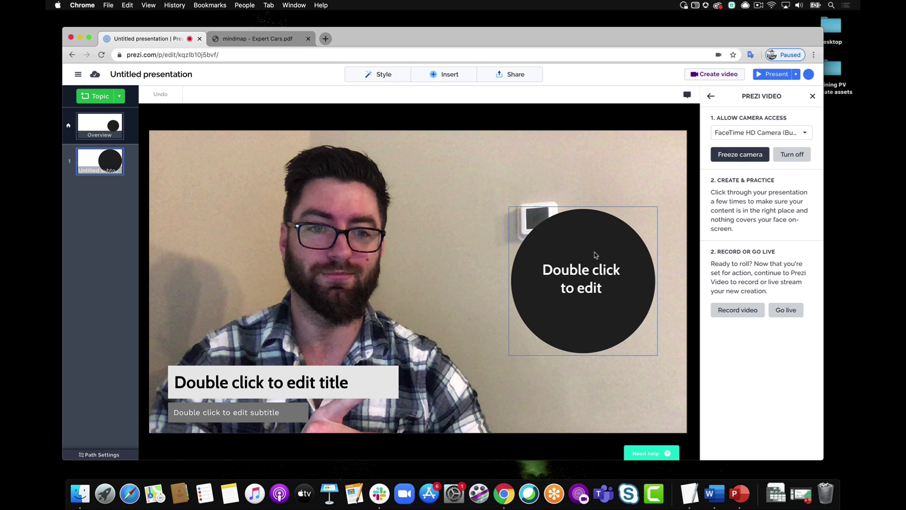
left_click_drag(594, 239, 585, 196)
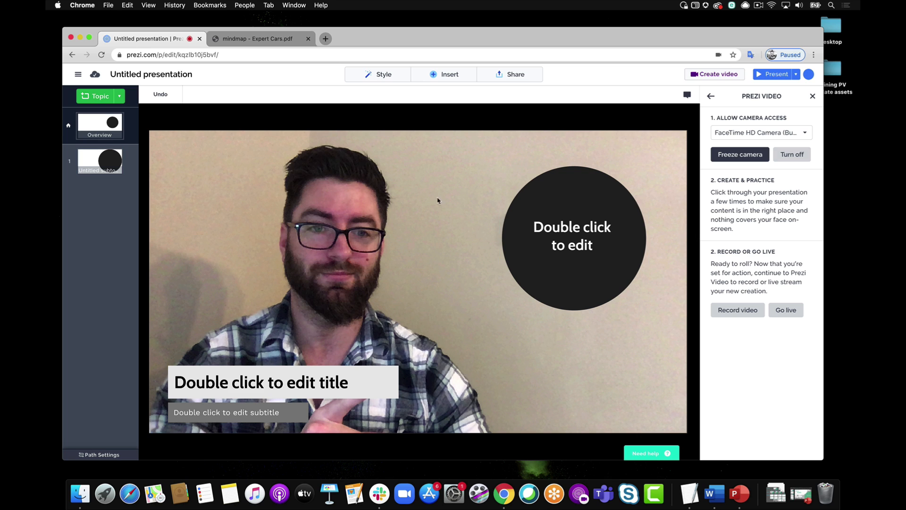
left_click(783, 158)
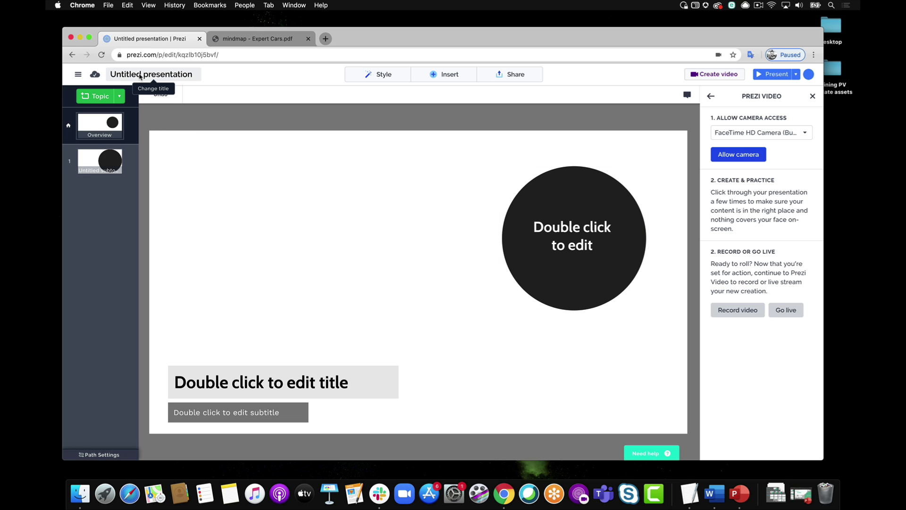
Rename the untitled presentation as Expert Cars.
left_click(139, 76)
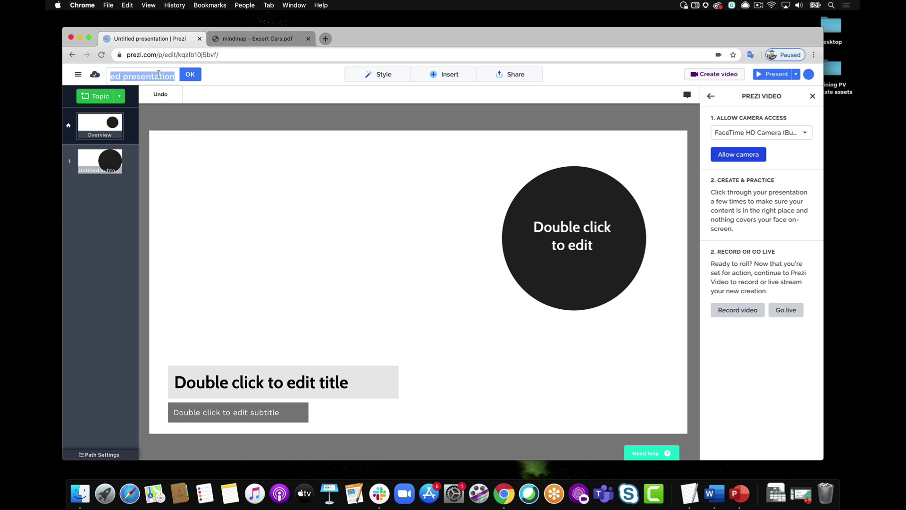
type("99 Designs")
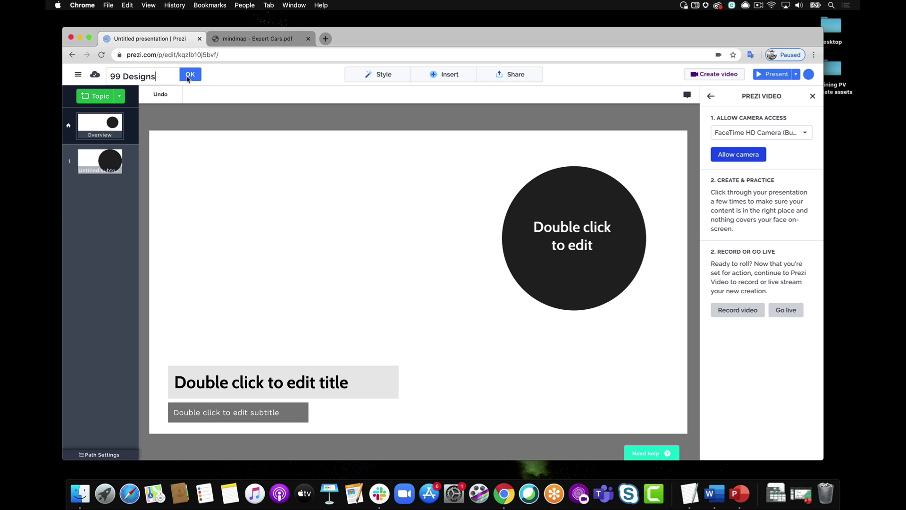
double_click(161, 74)
triple_click(161, 74)
type("Expert Cars")
left_click(190, 74)
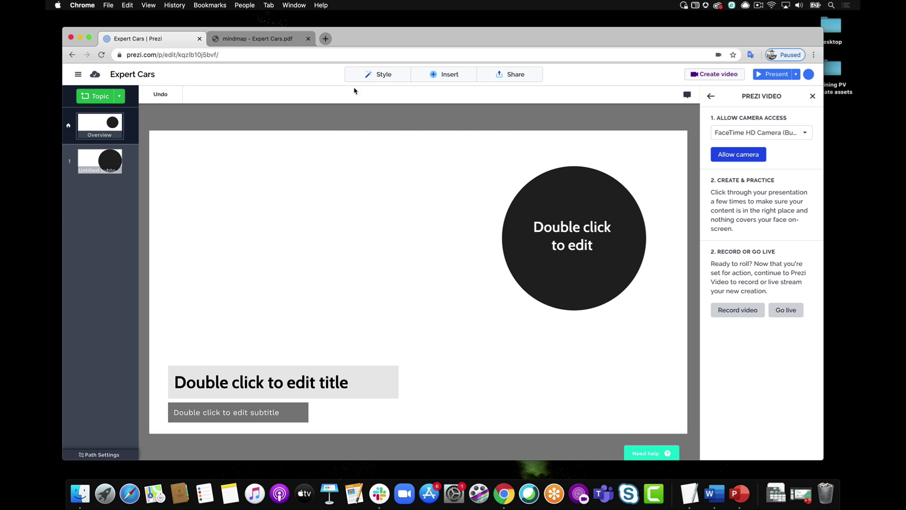
left_click(374, 79)
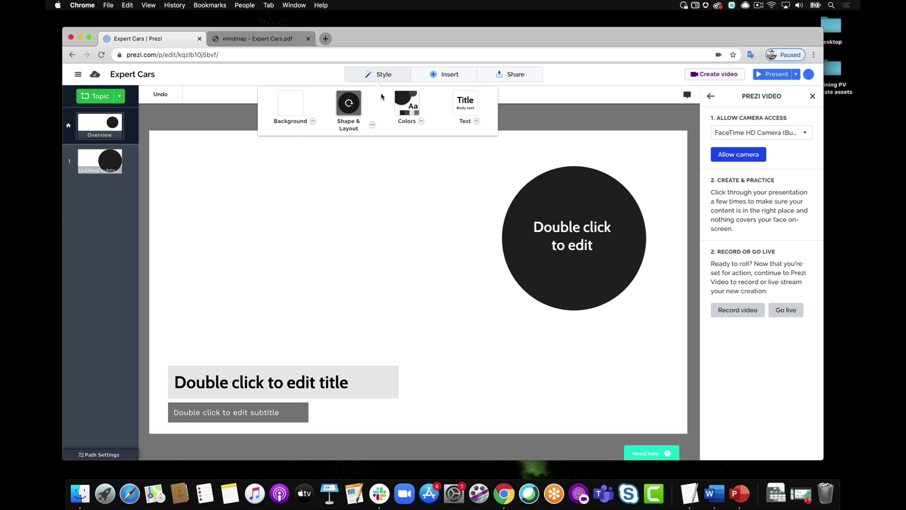
left_click(449, 77)
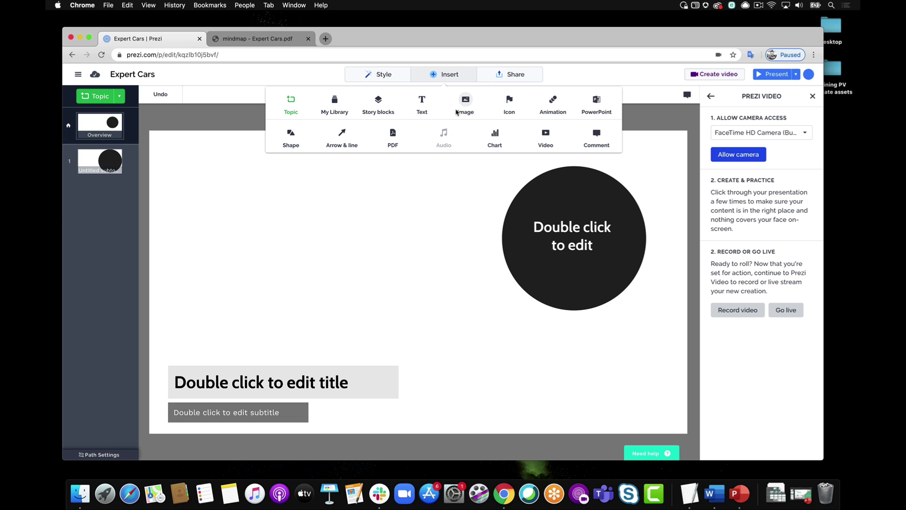
left_click(518, 76)
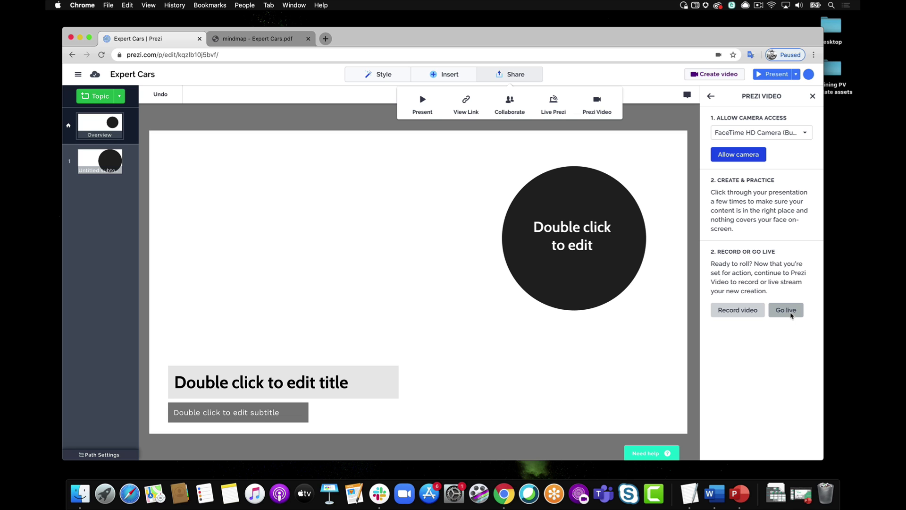
left_click(519, 71)
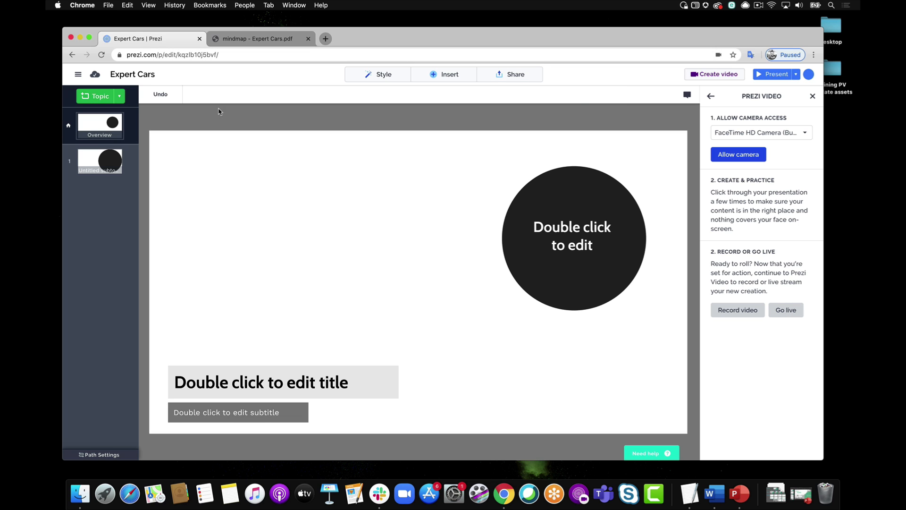
Add a second topic circle to the overview and align it level with the first circle.
left_click(106, 158)
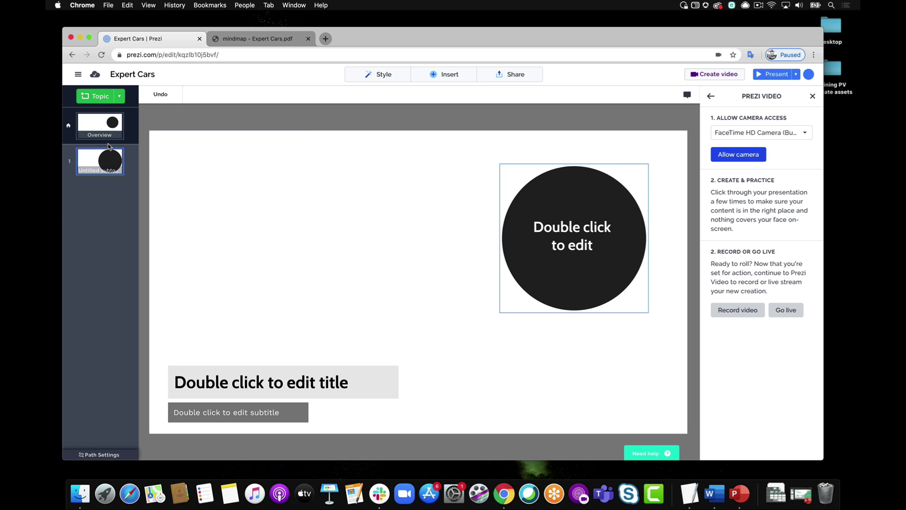
left_click(96, 95)
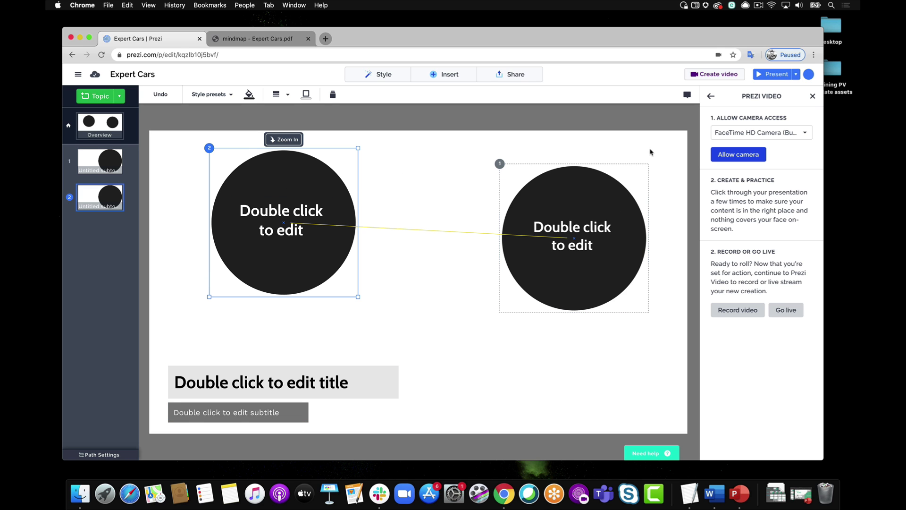
left_click_drag(314, 185, 316, 202)
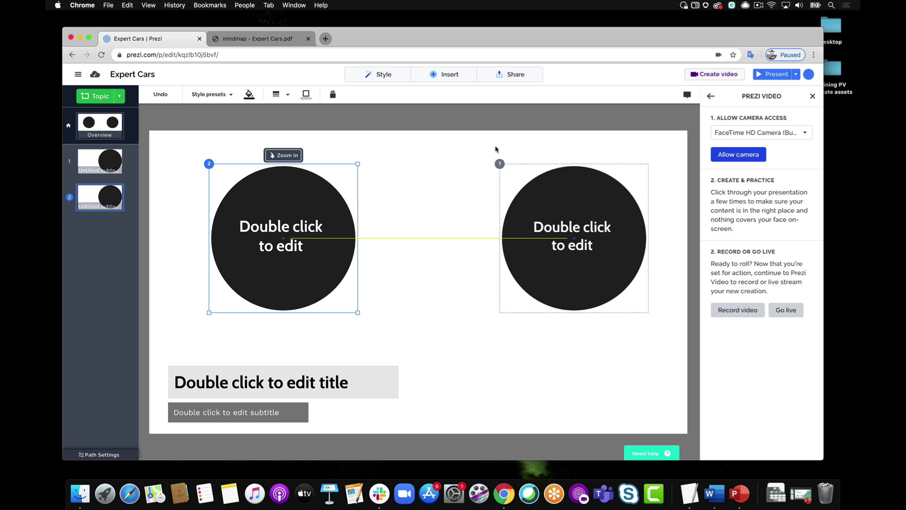
Close the Prezi Video panel to enlarge the canvas, and select both topic circles on the overview.
left_click(428, 80)
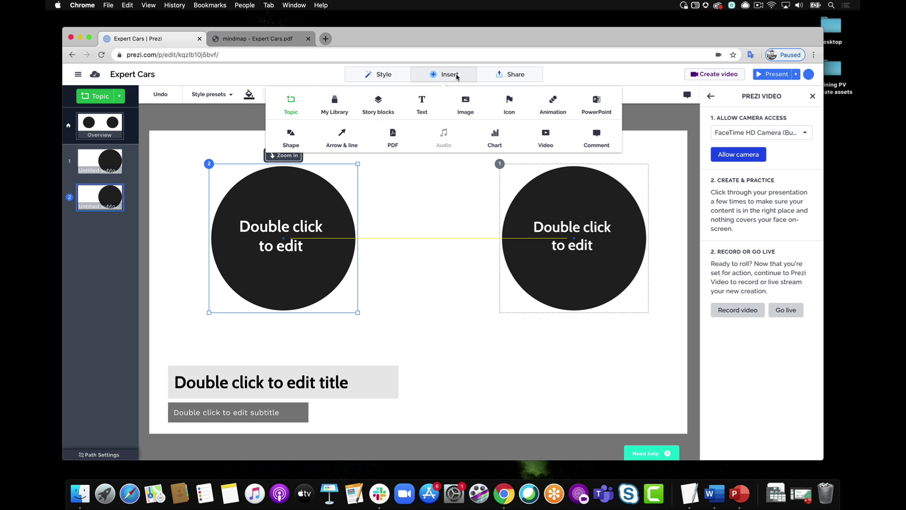
left_click(456, 77)
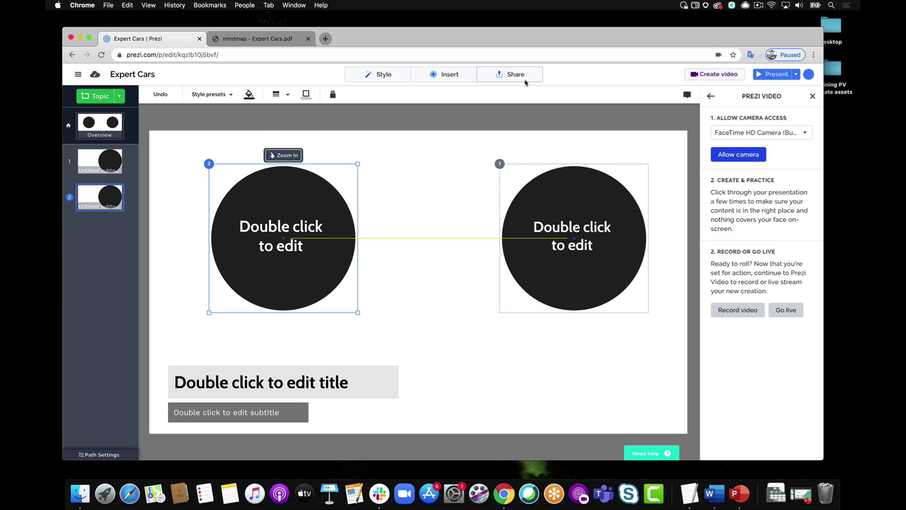
left_click(812, 96)
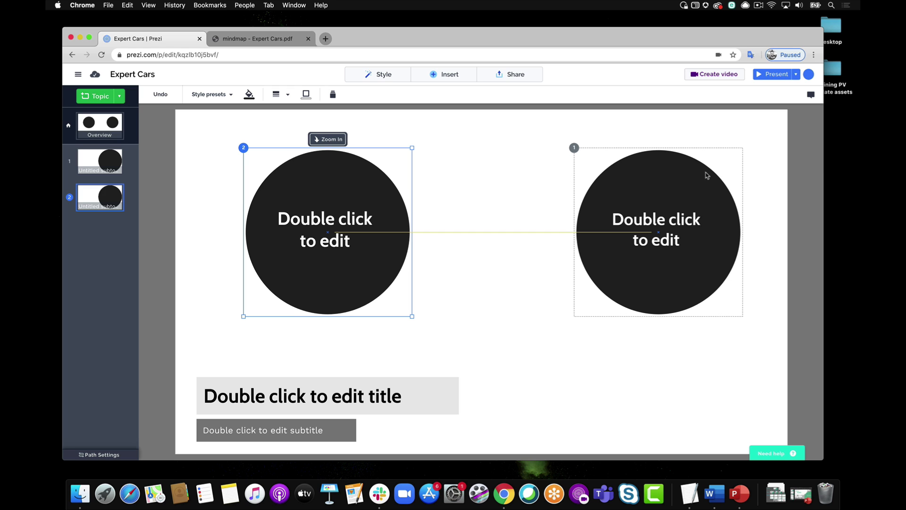
left_click(718, 217, "shift")
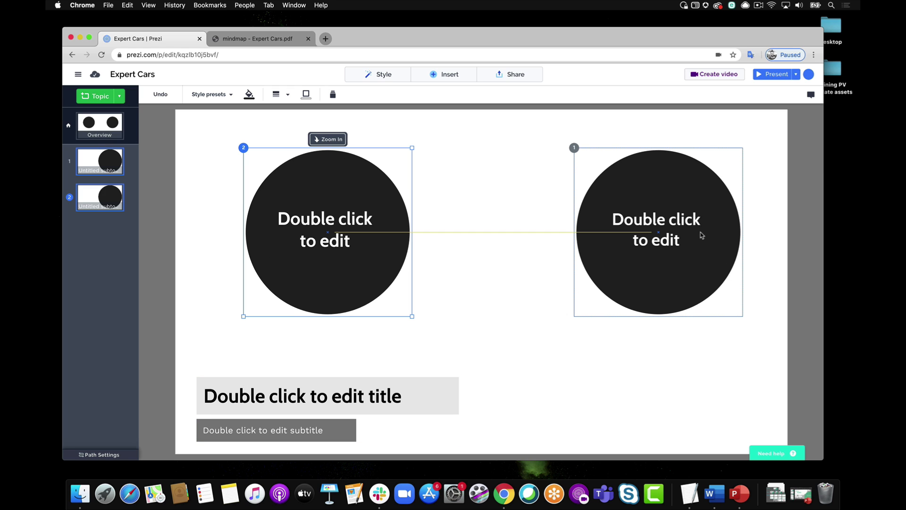
left_click(290, 239)
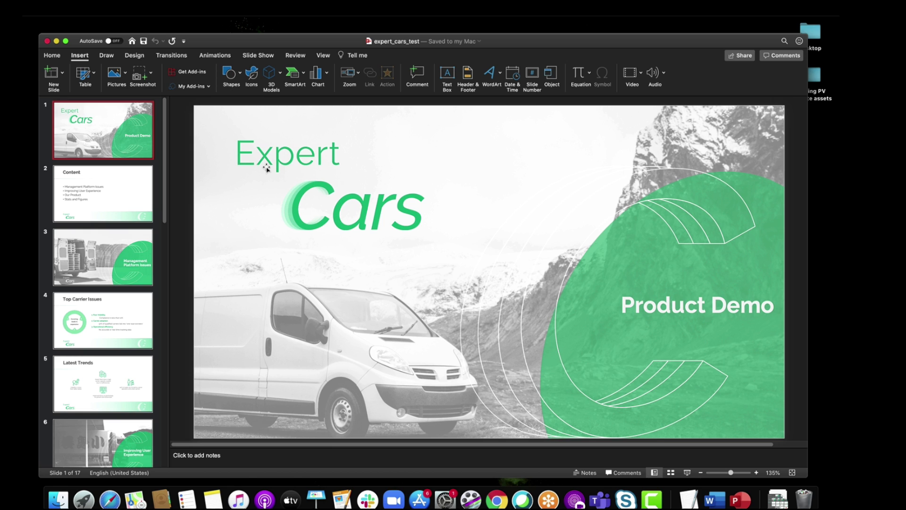
View the Content slide of the expert_cars_test PowerPoint deck, and return to the Expert Cars presentation in Prezi.
left_click(132, 190)
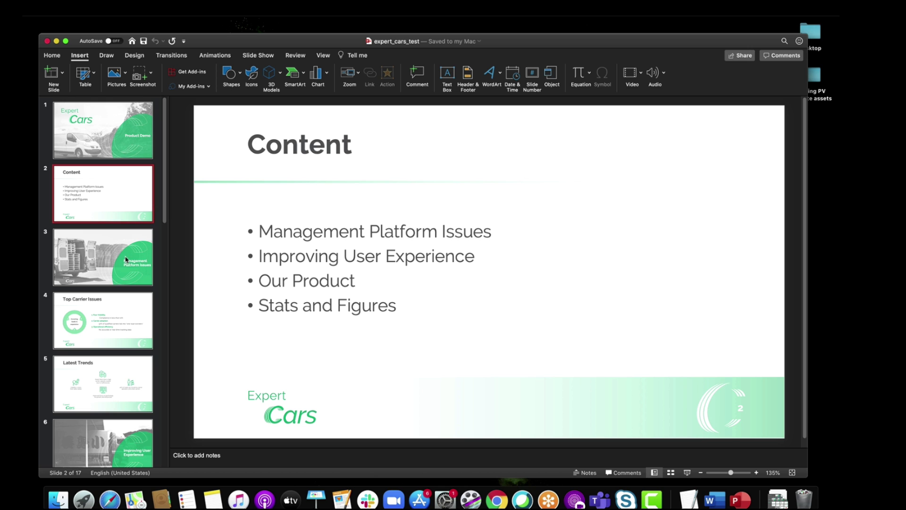
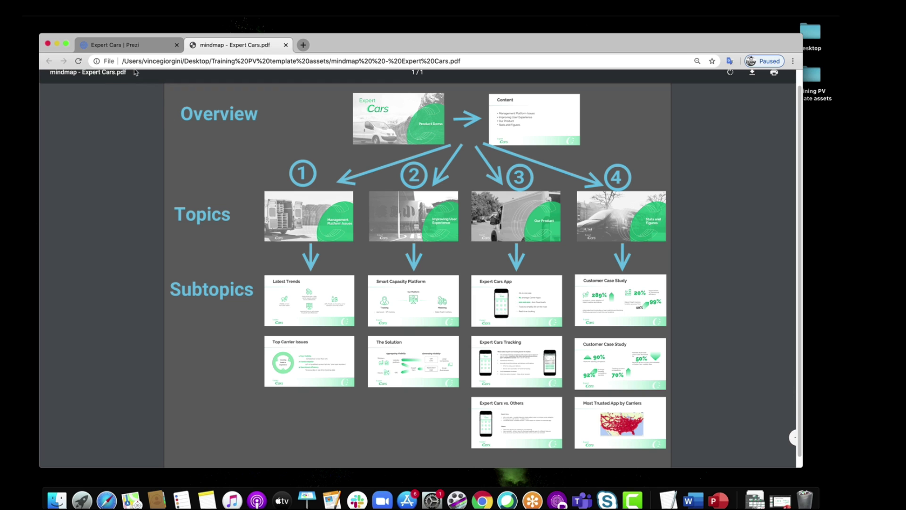
left_click(125, 48)
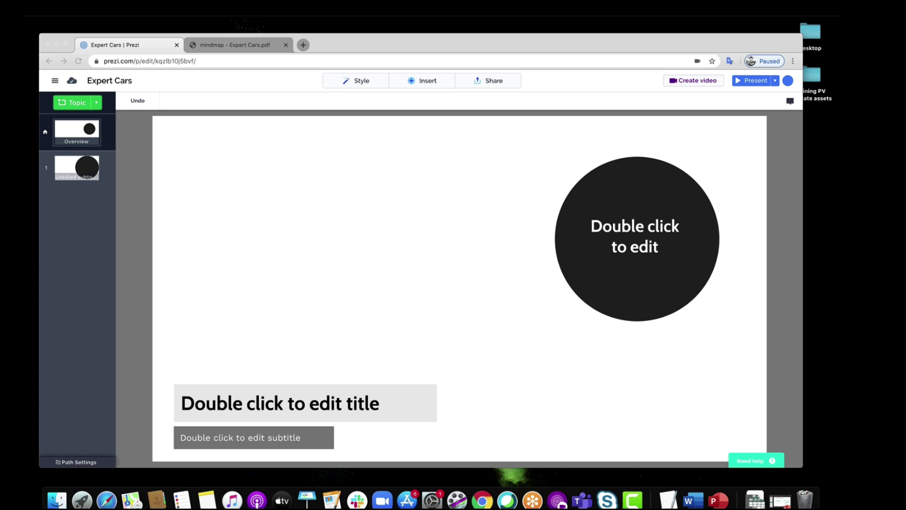
Bring up the note listing the five brand color hex codes, and return to the Expert Cars presentation in Prezi.
left_click_drag(149, 25, 271, 101)
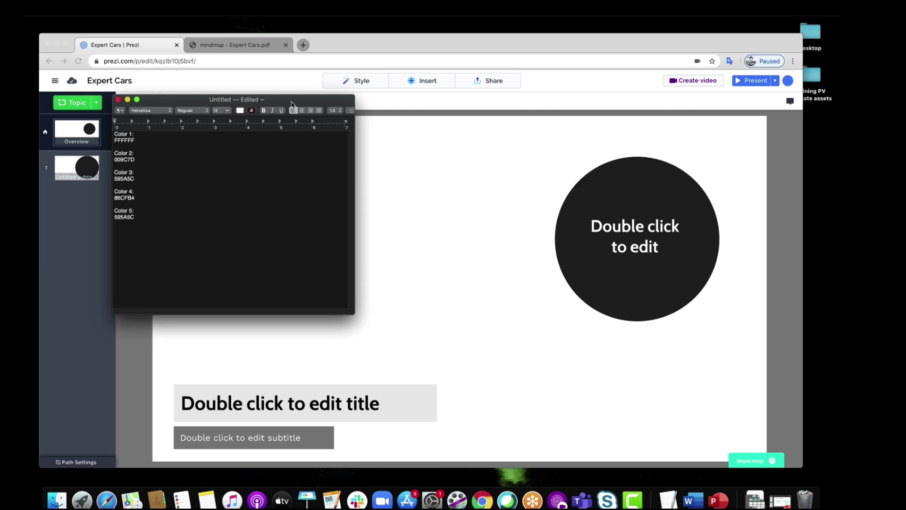
left_click_drag(292, 100, 23, 100)
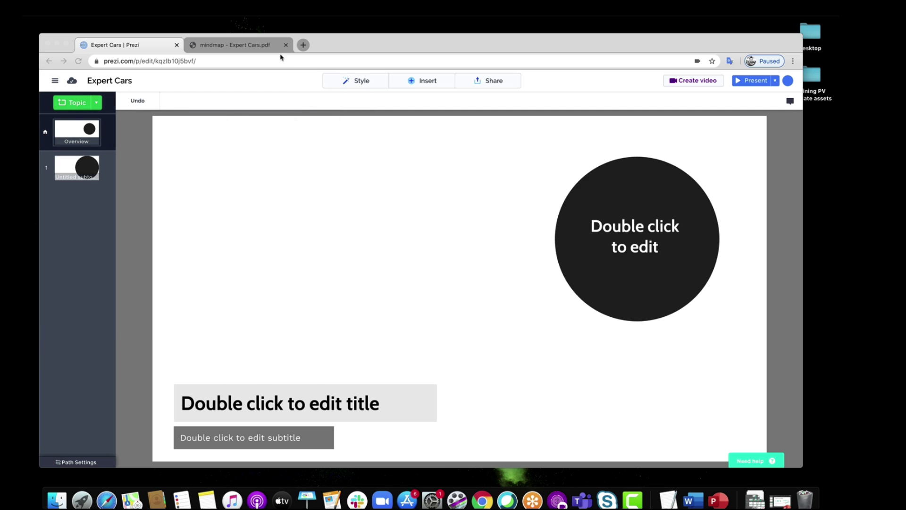
left_click(329, 45)
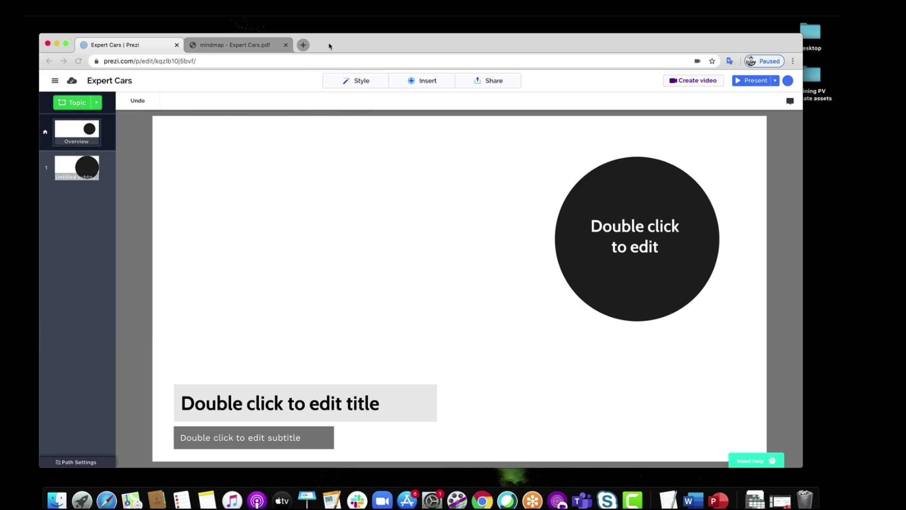
Create a new custom color palette named Expert Cars for the presentation.
left_click(356, 84)
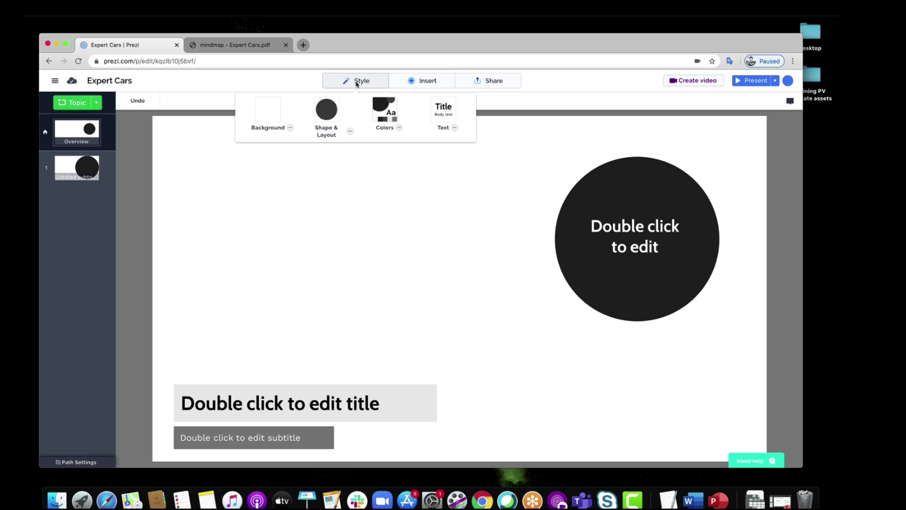
left_click(399, 129)
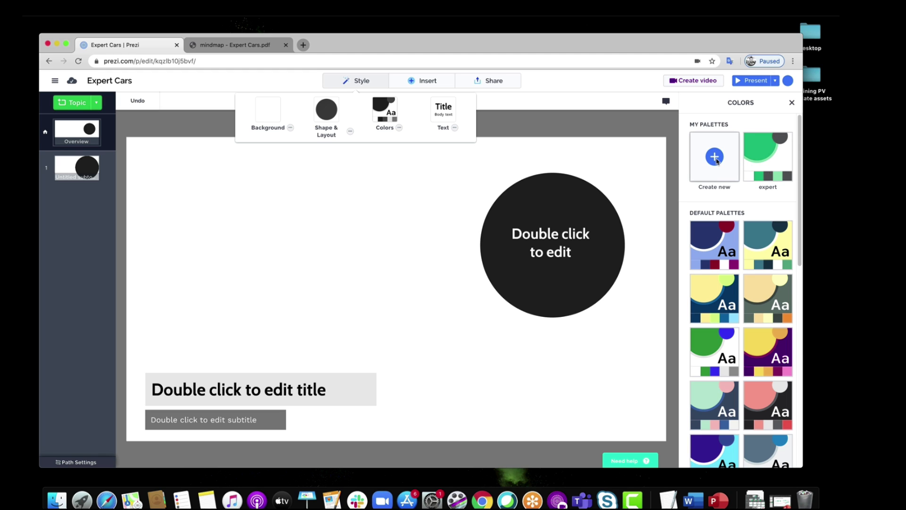
left_click(716, 160)
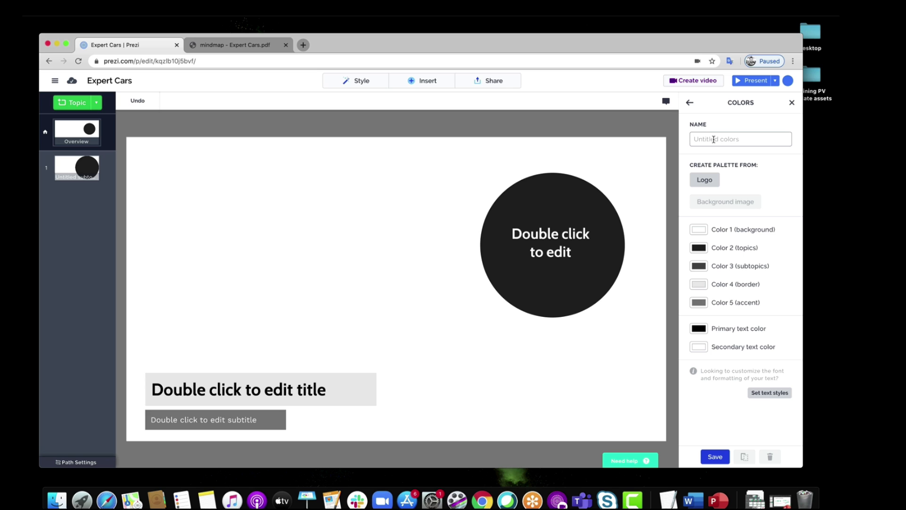
type("Expert Cars")
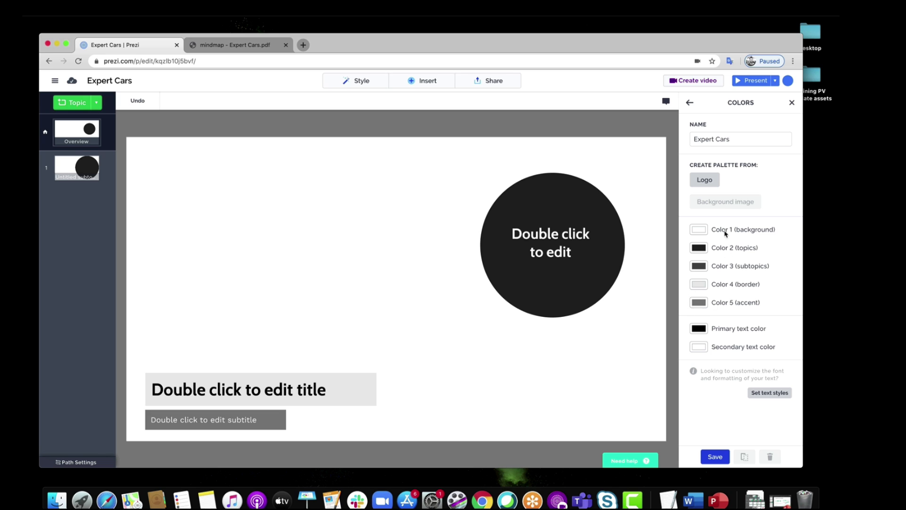
Check the HEX code of the palette's Color 1 (background) against the brand's FFFFFF.
left_click(699, 230)
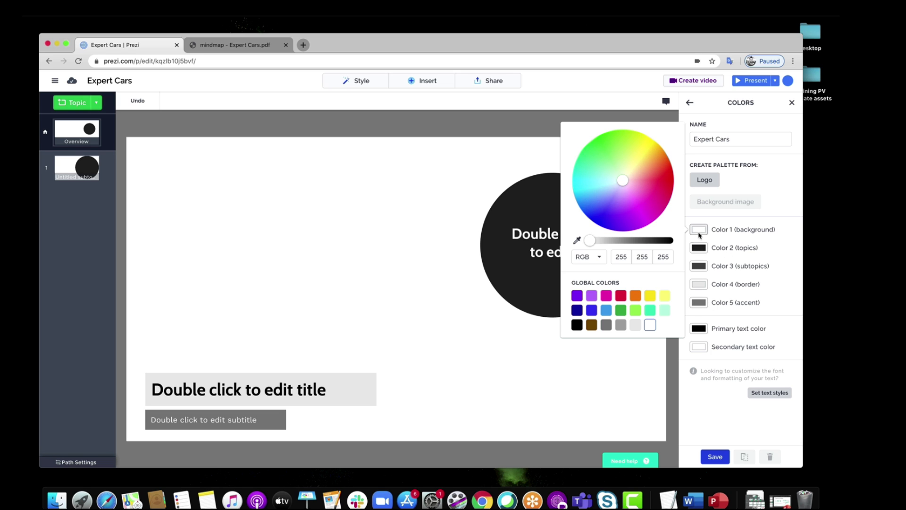
left_click(589, 257)
left_click(592, 292)
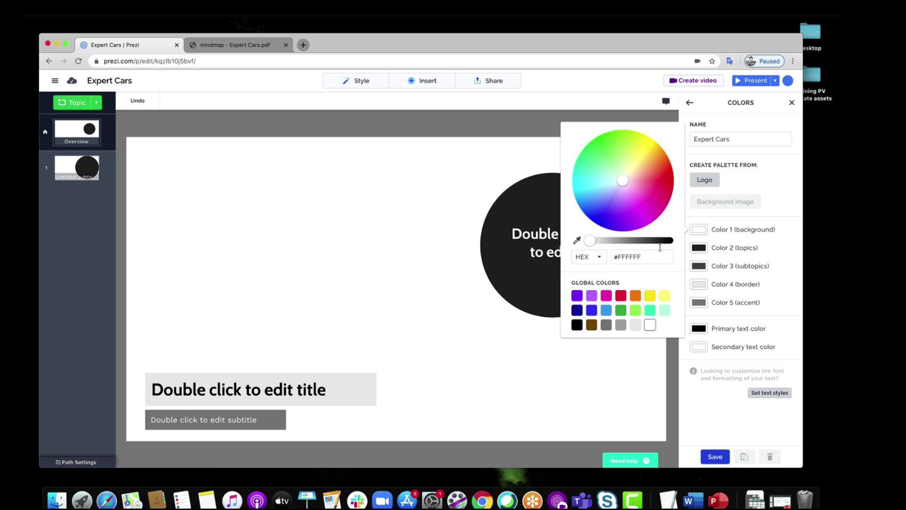
left_click(702, 234)
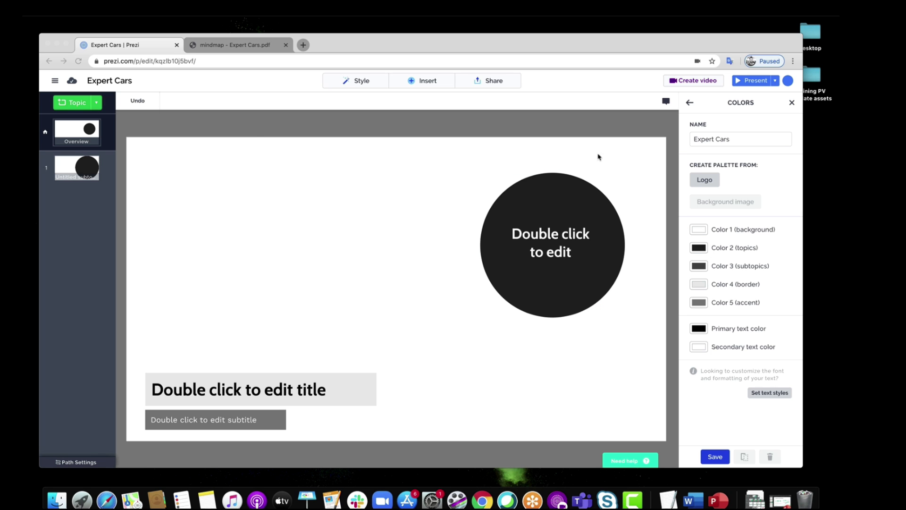
Set the palette's Color 2 (topics) to the HEX value 009C7D.
left_click(699, 247)
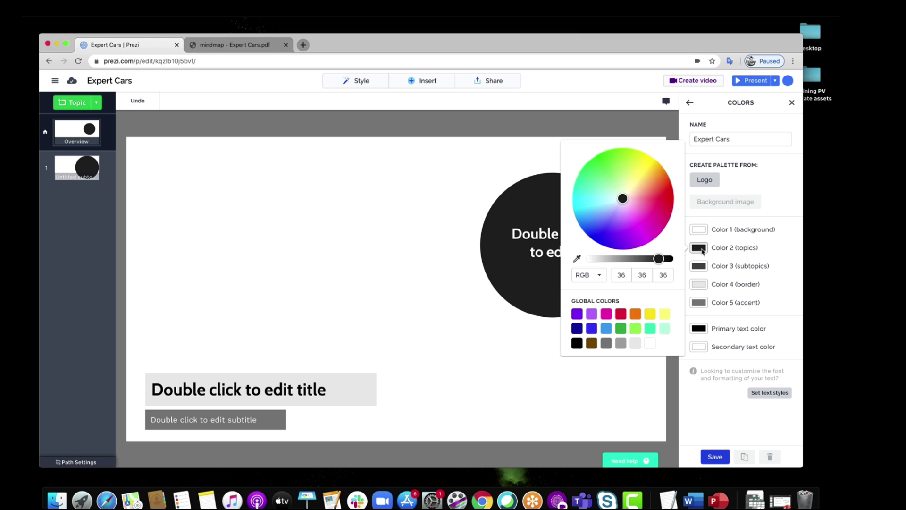
left_click(599, 274)
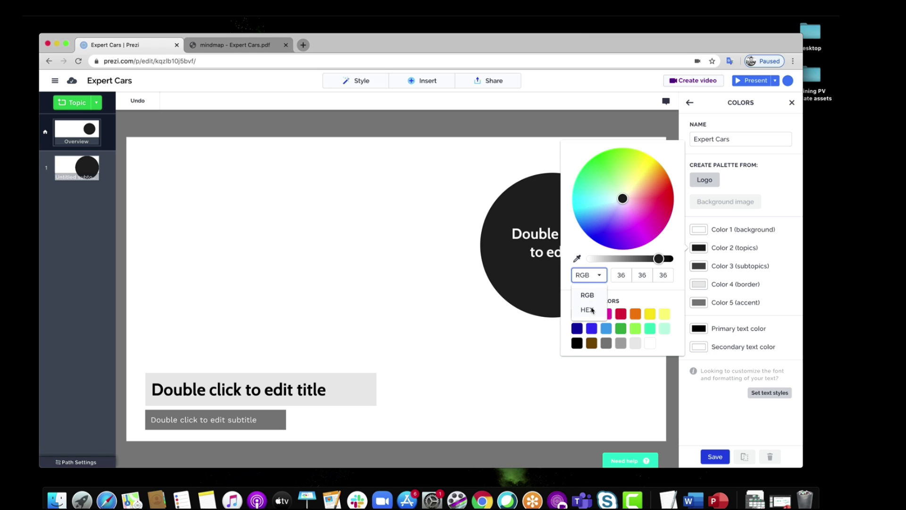
left_click(592, 310)
double_click(635, 275)
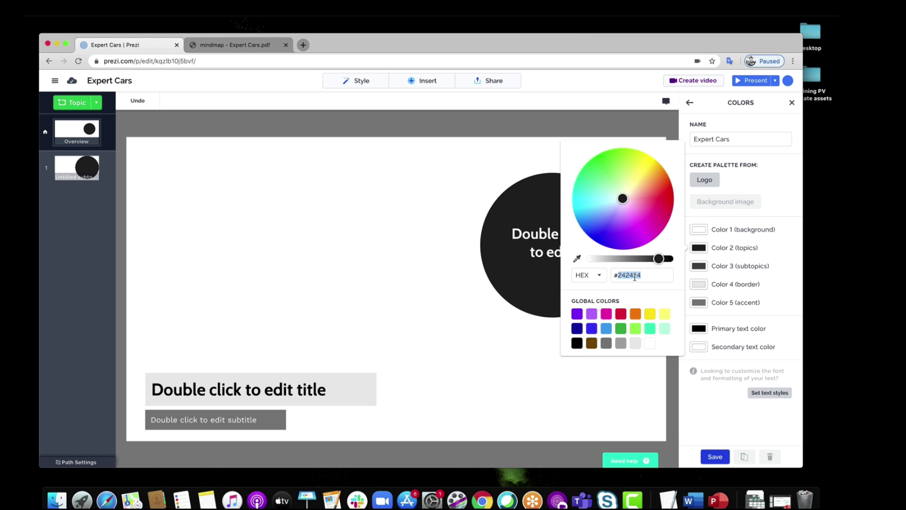
type("009C7D")
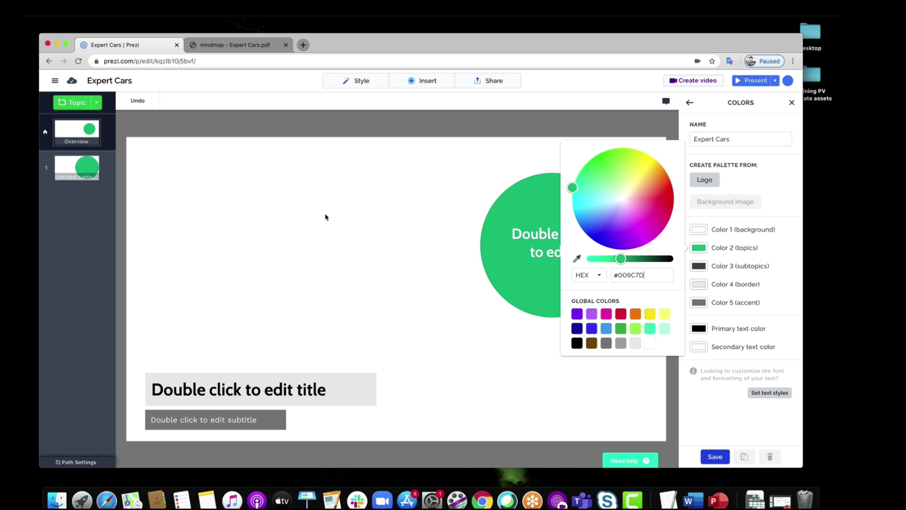
left_click(577, 258)
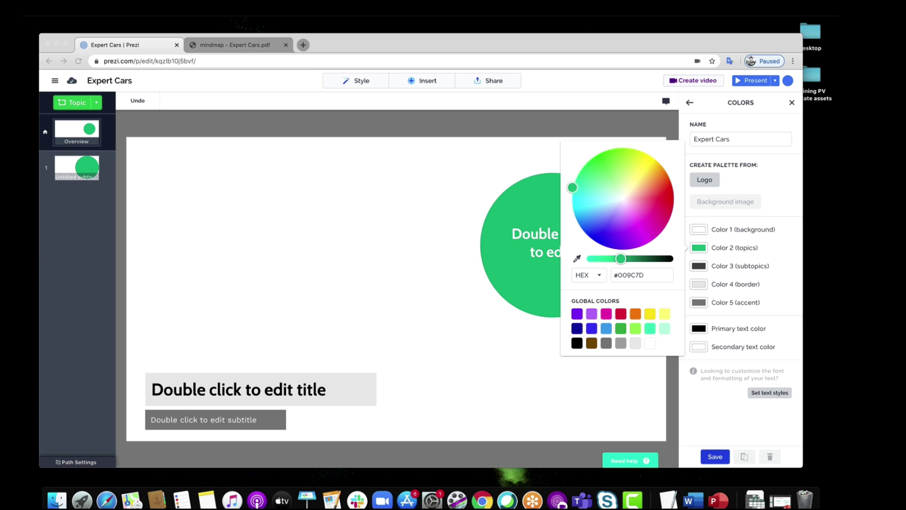
Set Color 3 (subtopics) to HEX 595A5C and Color 4 (border) to HEX 86CFB4.
left_click(699, 285)
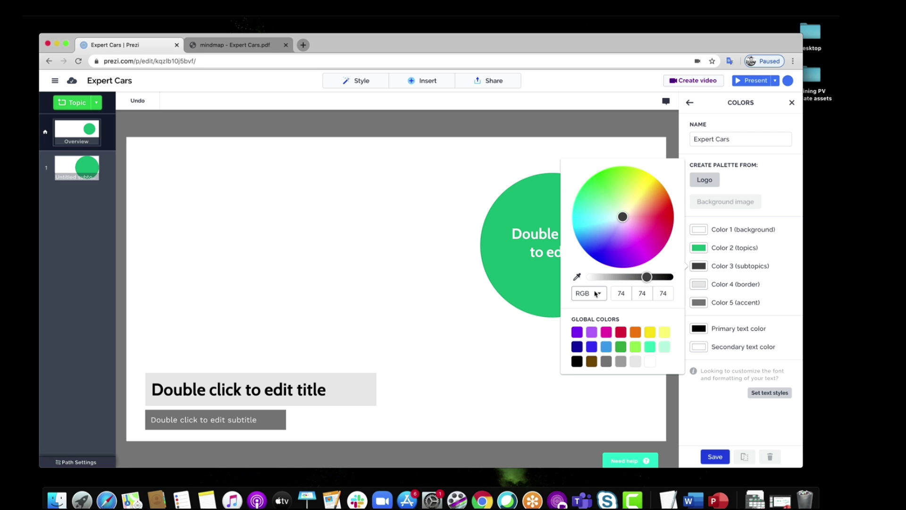
left_click(576, 295)
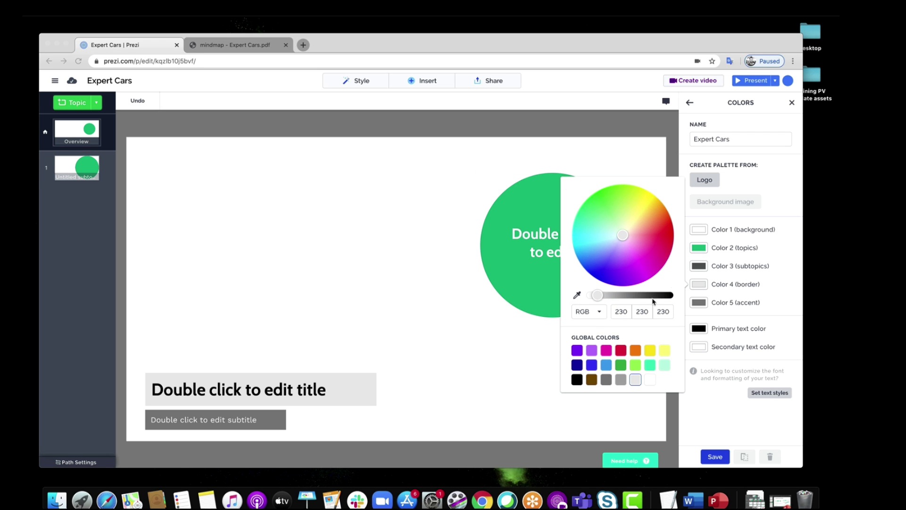
left_click(596, 311)
left_click(603, 341)
double_click(631, 312)
key("super+v")
Set the palette's Color 5 (accent) to the HEX value 595A5C.
left_click(699, 303)
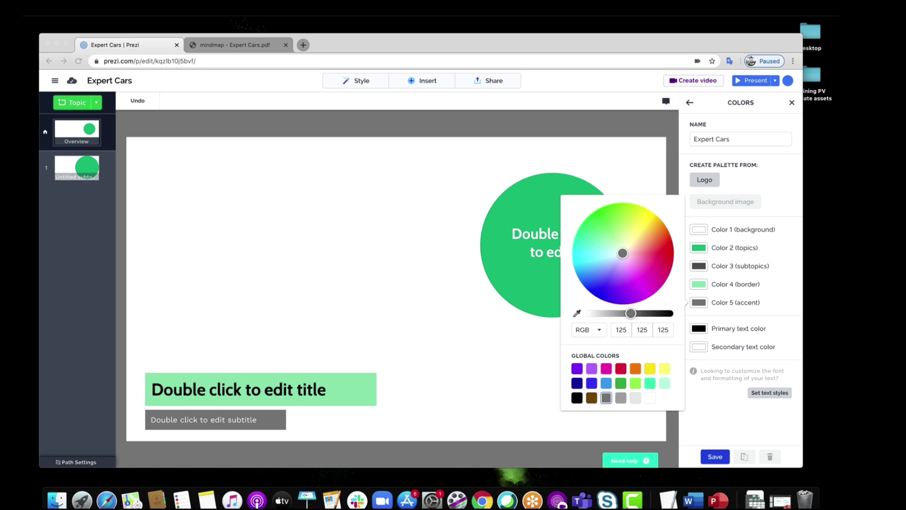
left_click(600, 332)
left_click(600, 331)
left_click(600, 359)
double_click(631, 330)
key("super+v")
left_click(702, 305)
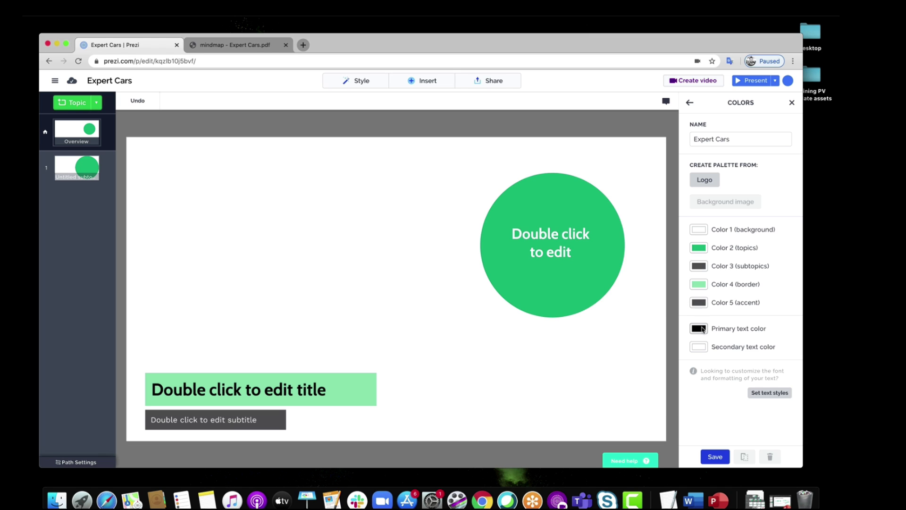
Set the palette's primary text color to the HEX value FFFFFF.
left_click(703, 329)
left_click(596, 356)
left_click(591, 386)
double_click(631, 355)
type("F")
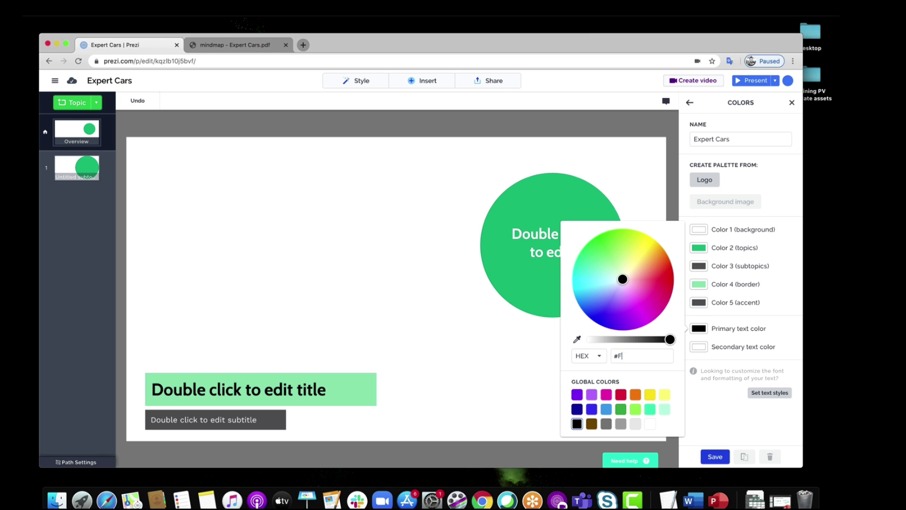
type("FFFFF")
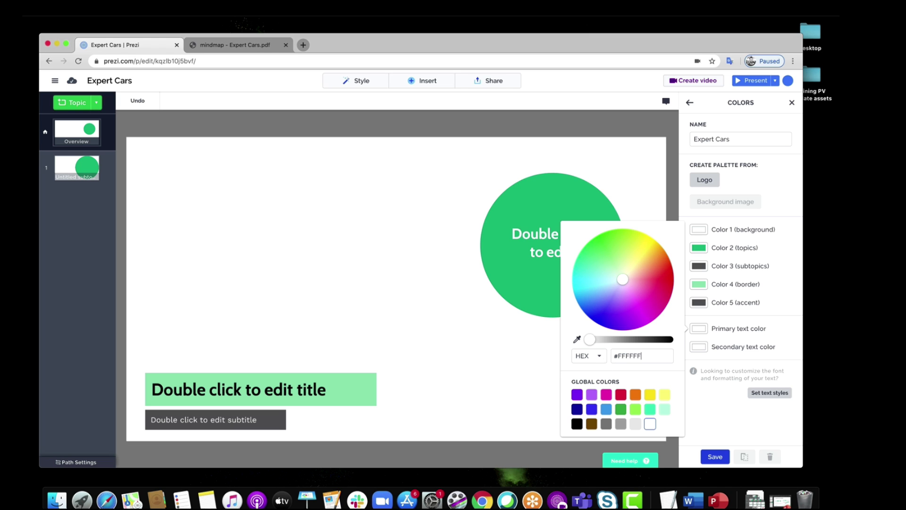
left_click(703, 331)
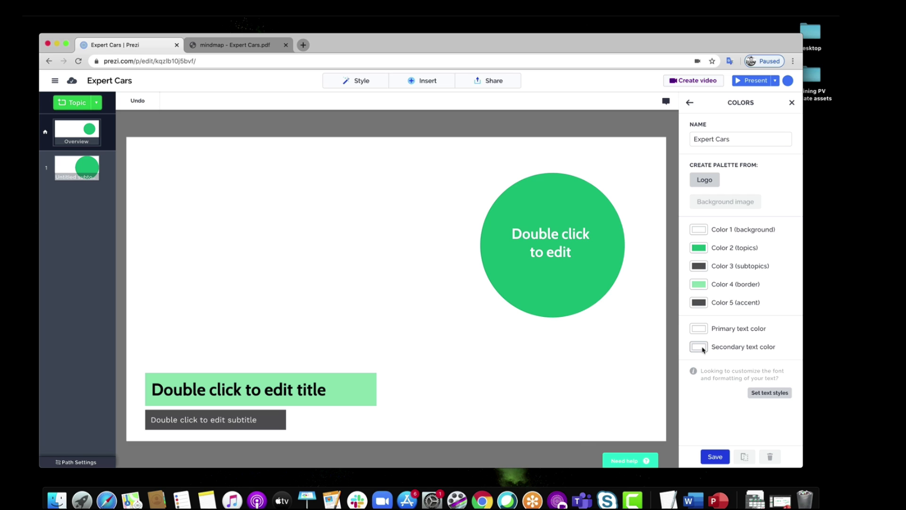
Set the secondary text color to HEX 595A5C and save the Expert Cars palette.
left_click(702, 347)
left_click(599, 375)
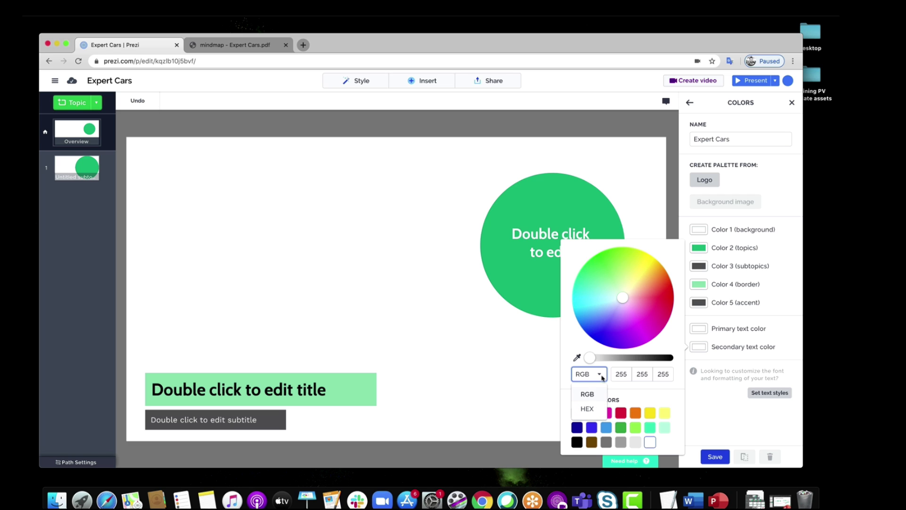
left_click(595, 409)
key("ctrl+a")
type("#595A5C")
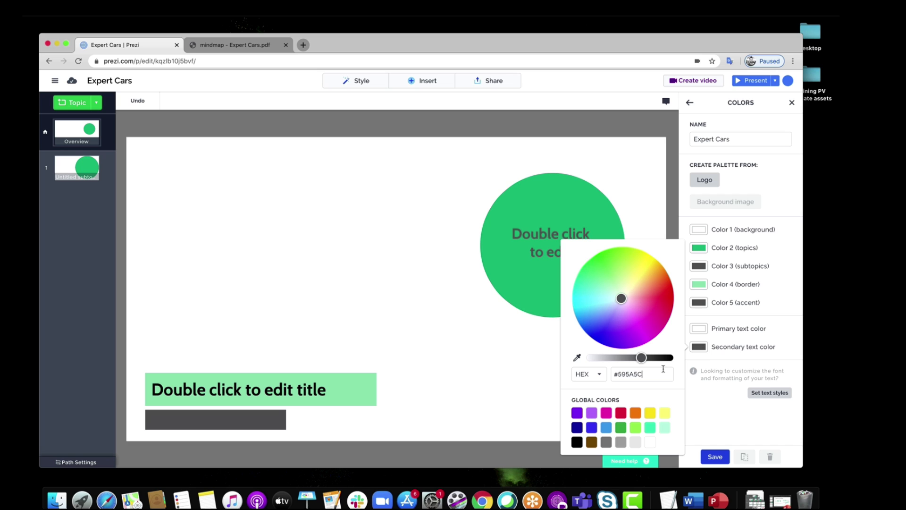
left_click(702, 350)
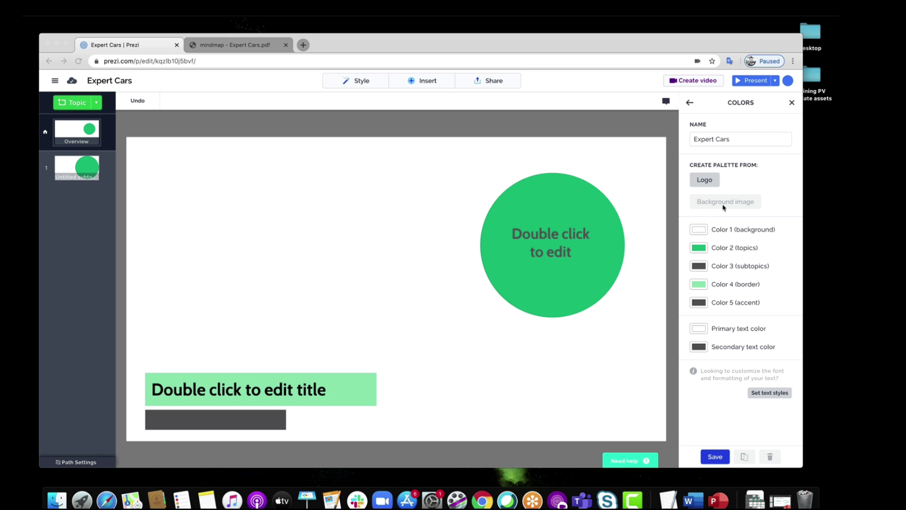
left_click(715, 457)
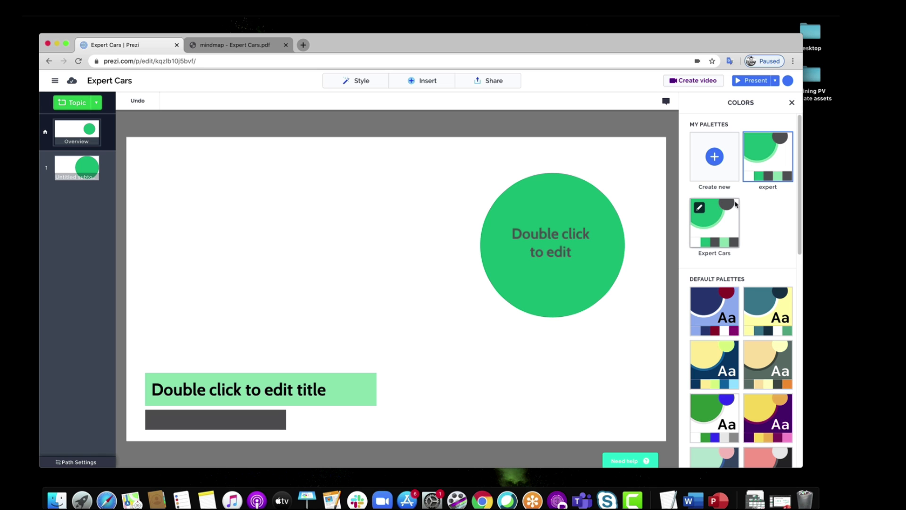
Reopen the Expert Cars palette and, from its text style settings, create a new text style named Expert Cars.
left_click(700, 208)
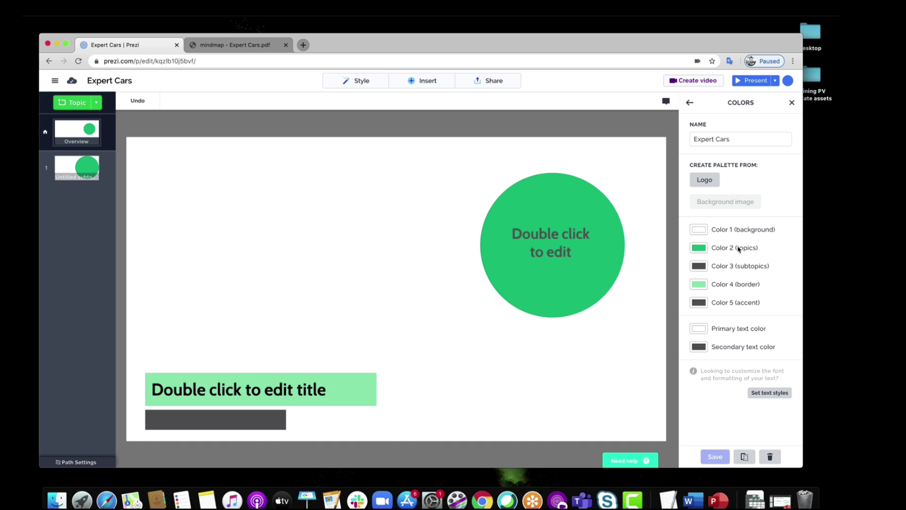
left_click(770, 393)
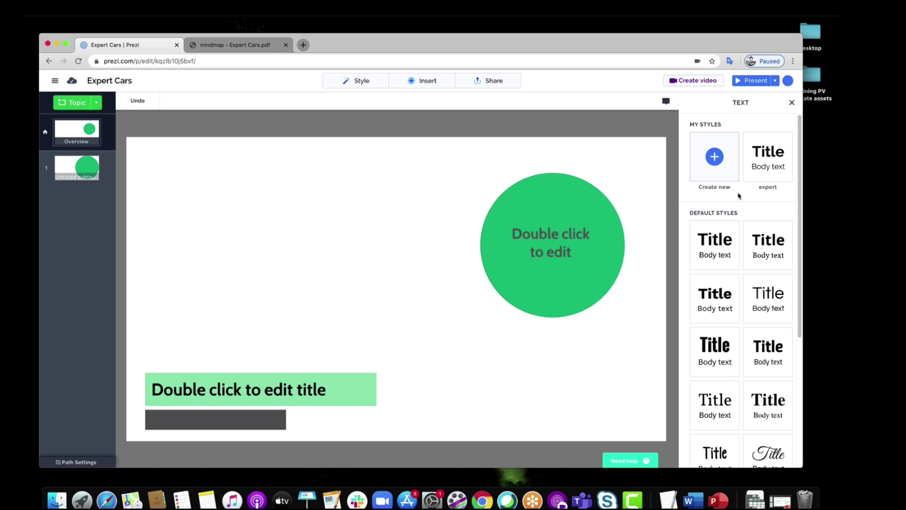
left_click(713, 164)
left_click(717, 143)
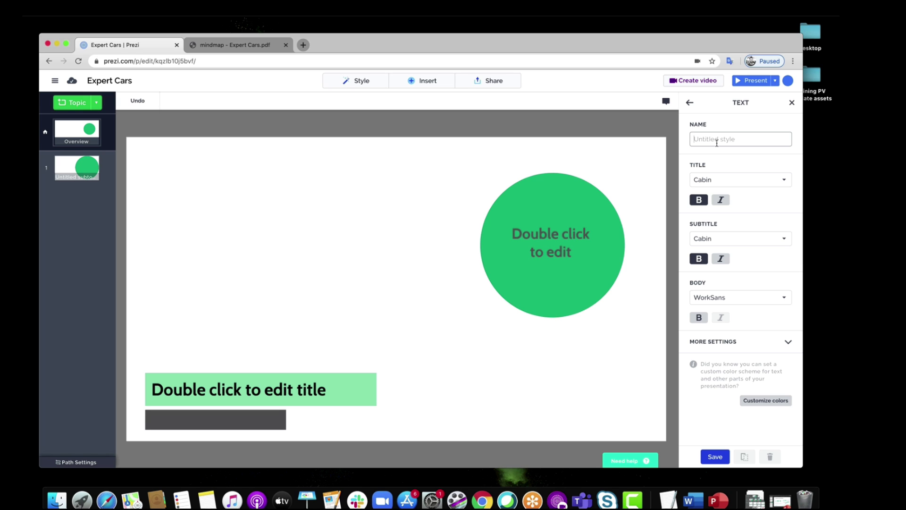
type("Exx")
key("BackSpace")
type("pter")
key("BackSpace")
key("BackSpace")
type("ert Ca")
Set the title font of the Expert Cars text style to Raleway.
left_click(784, 180)
scroll(742, 228, "down", 10)
scroll(742, 228, "down", 5)
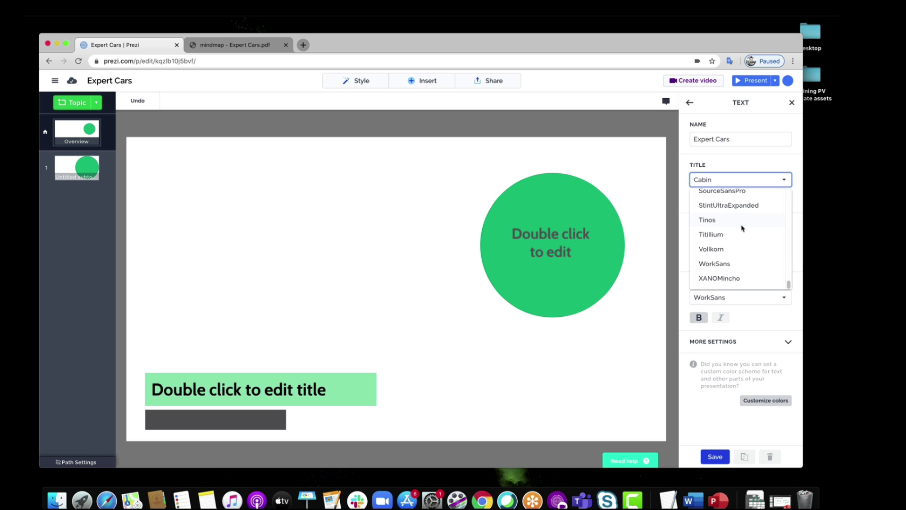
scroll(741, 222, "up", 5)
left_click(736, 216)
Set the subtitle and body fonts of the Expert Cars text style to Raleway.
left_click(752, 238)
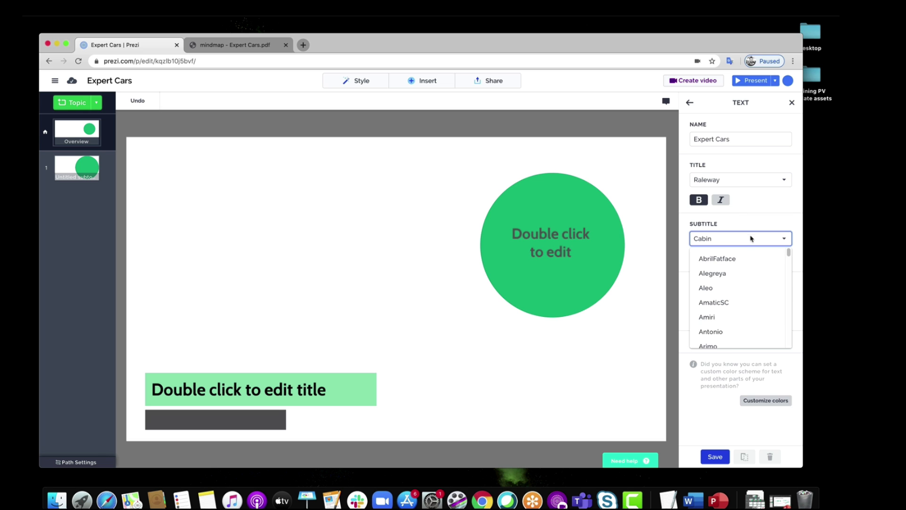
scroll(738, 283, "down", 5)
scroll(742, 297, "up", 3)
left_click(743, 297)
left_click(744, 298)
scroll(743, 326, "down", 3)
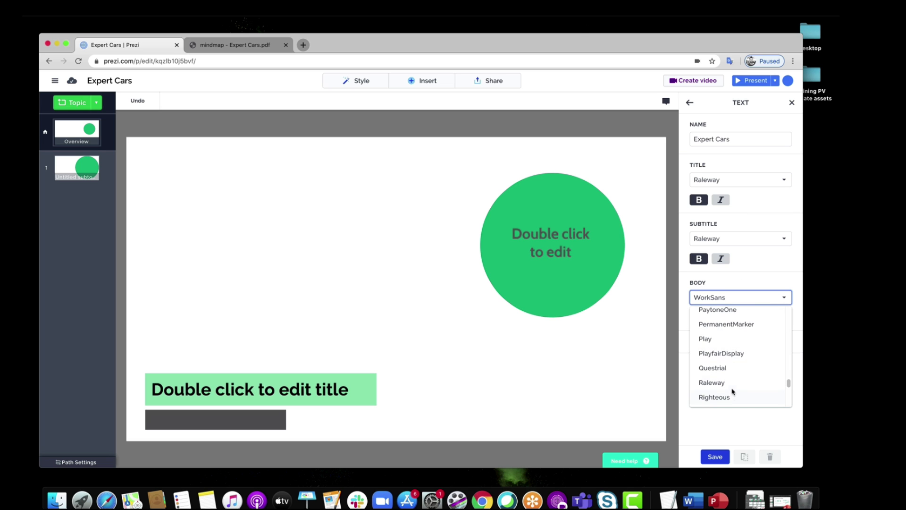
left_click(732, 384)
Set the additional Subtitle 2 and Body 2 fonts of the text style to Raleway.
left_click(744, 341)
scroll(748, 302, "down", 4)
left_click(747, 290)
scroll(739, 328, "down", 10)
left_click(737, 384)
left_click(738, 350)
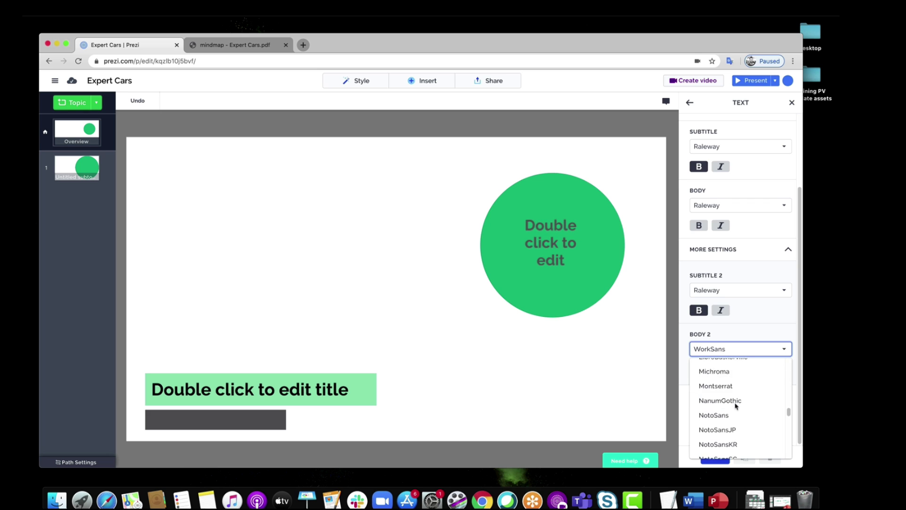
scroll(735, 405, "down", 3)
left_click(742, 407)
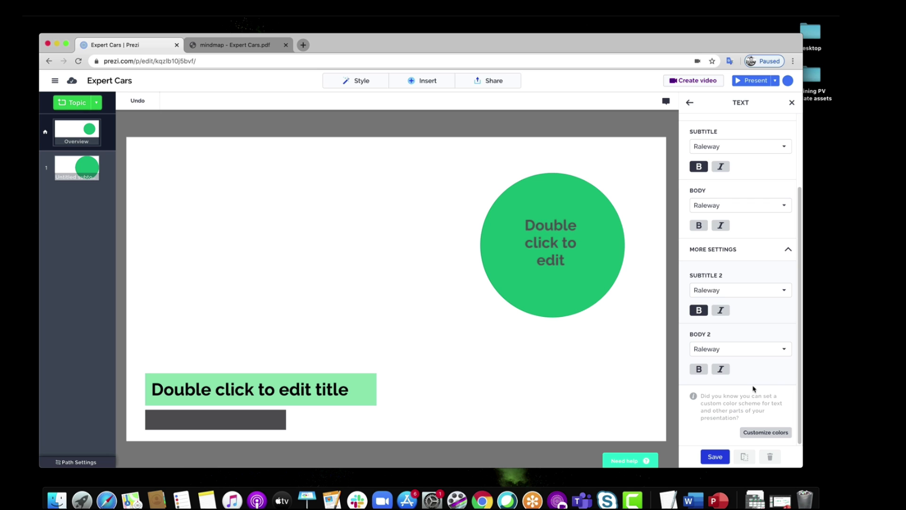
scroll(751, 383, "up", 3)
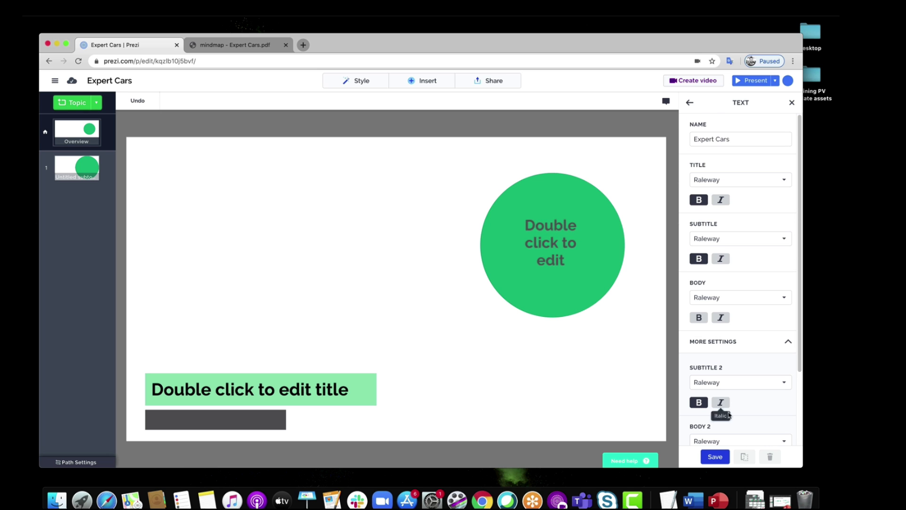
Save the Expert Cars text style and close the text style settings.
left_click(714, 456)
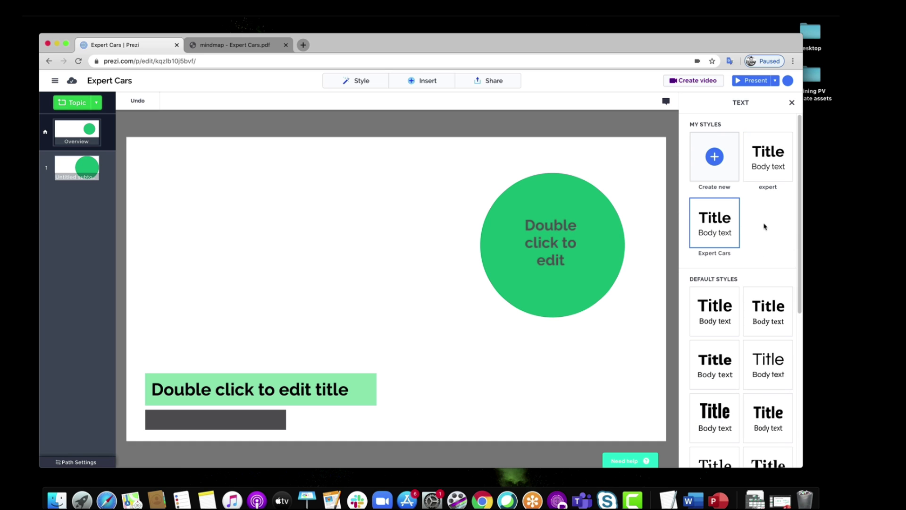
mouse_move(715, 212)
left_click(791, 103)
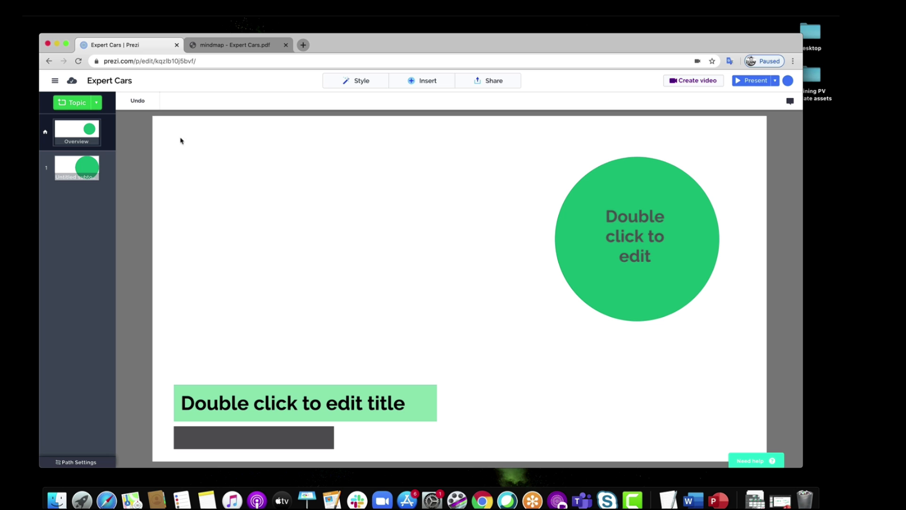
Delete the grouped placeholder topic, including its green circle and title and subtitle boxes, from the overview.
left_click_drag(161, 127, 746, 441)
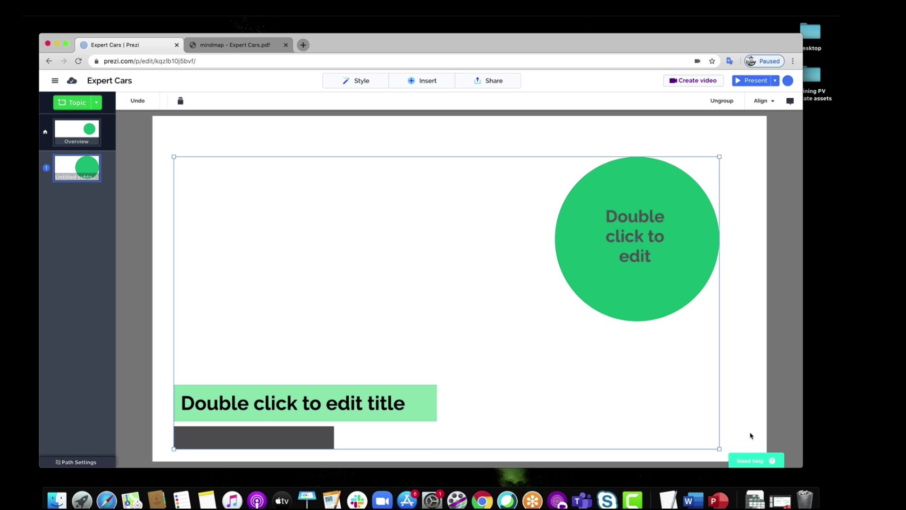
left_click(751, 413)
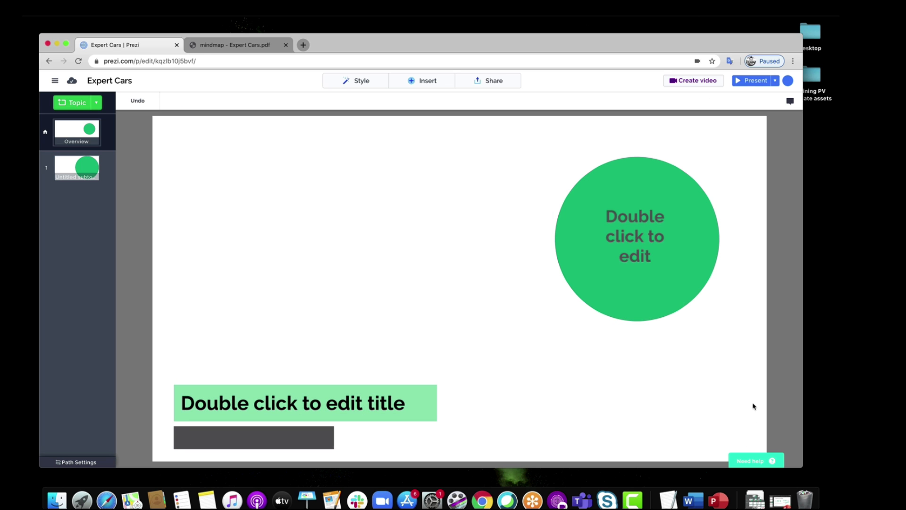
left_click(730, 393)
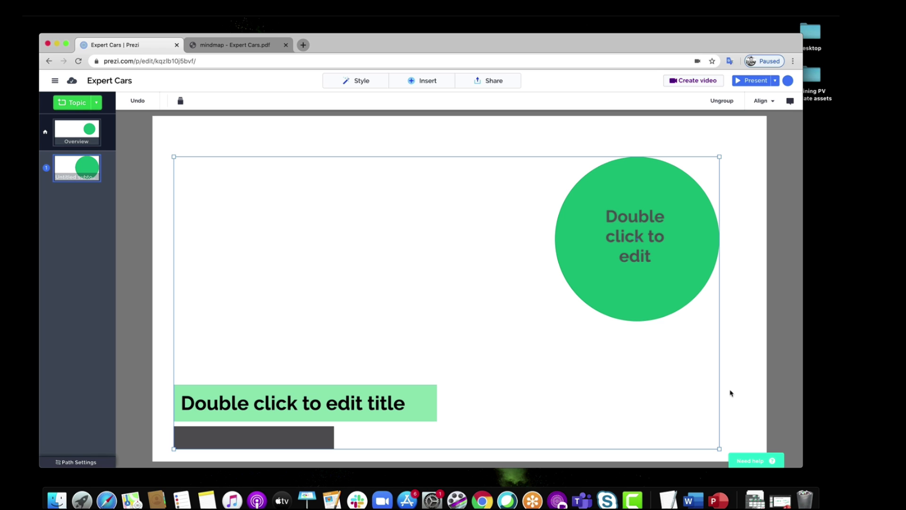
left_click(619, 293)
right_click(613, 283)
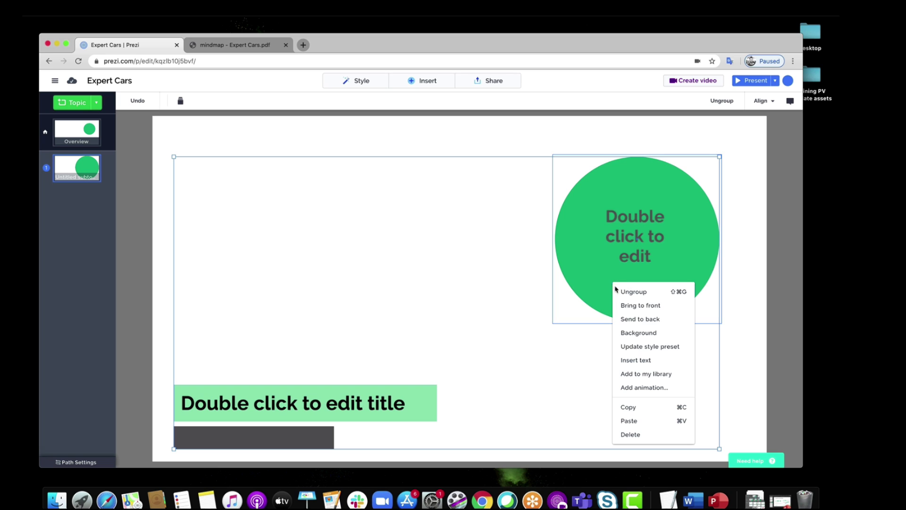
left_click(642, 435)
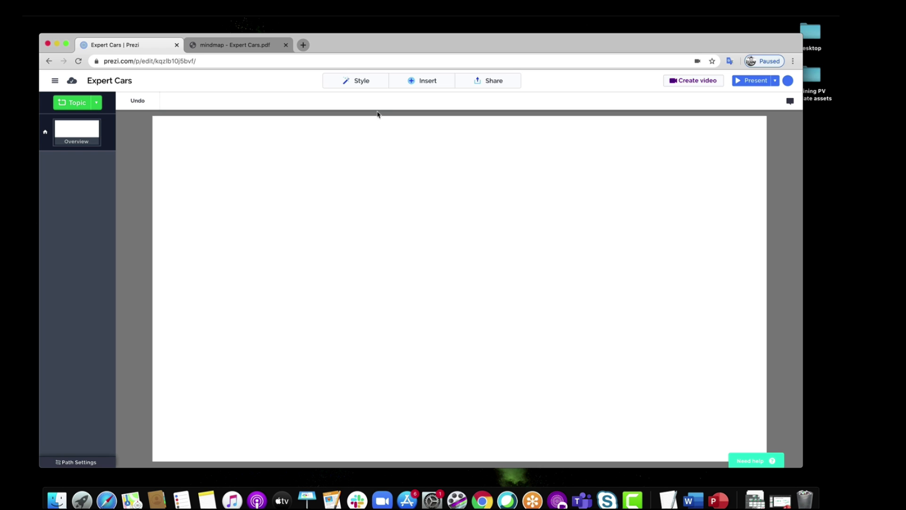
Upload background_picture.png from the pictures folder of Training PV template assets as the presentation background.
left_click(350, 83)
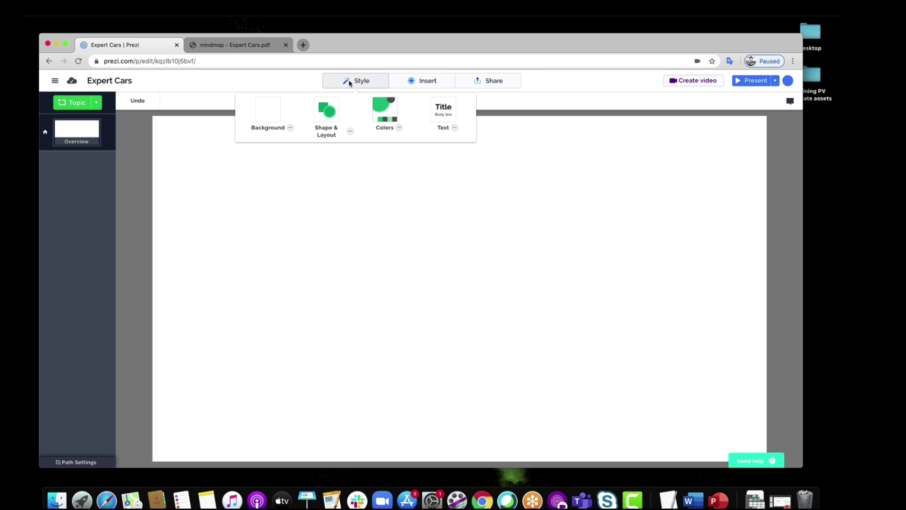
left_click(290, 129)
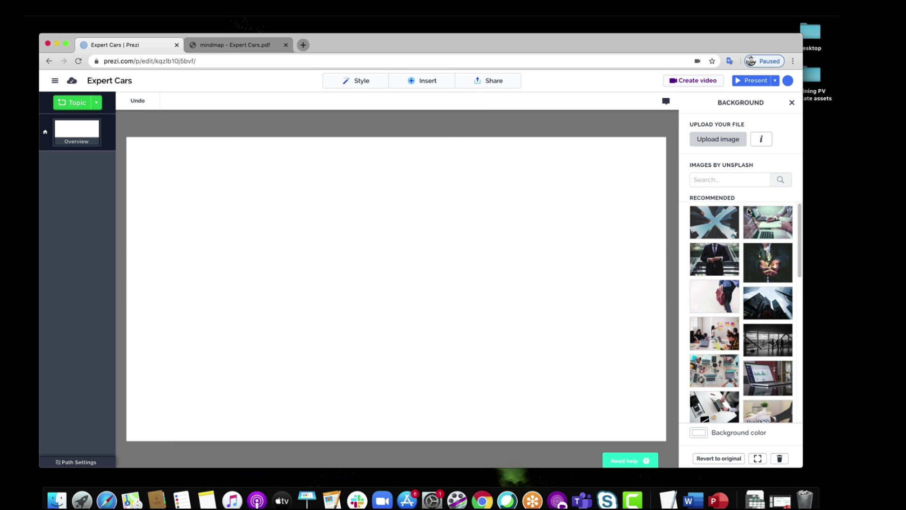
left_click(727, 141)
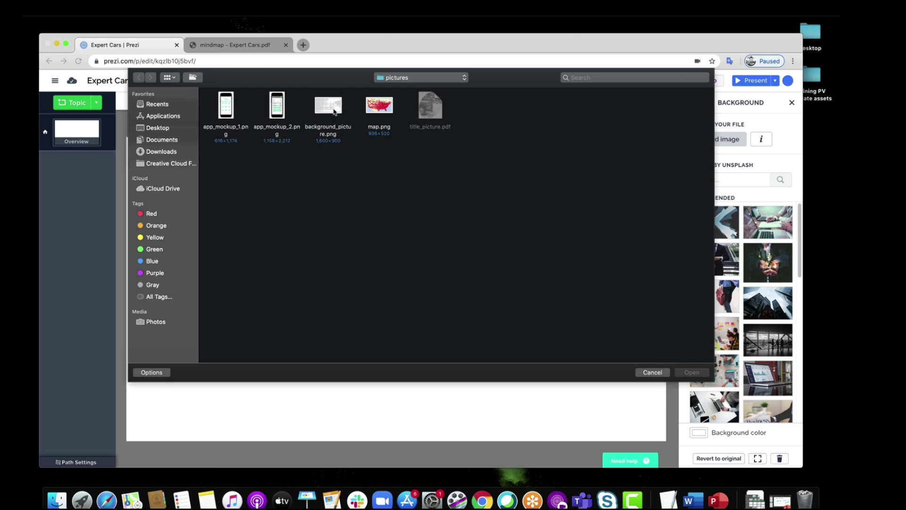
left_click(171, 128)
double_click(276, 116)
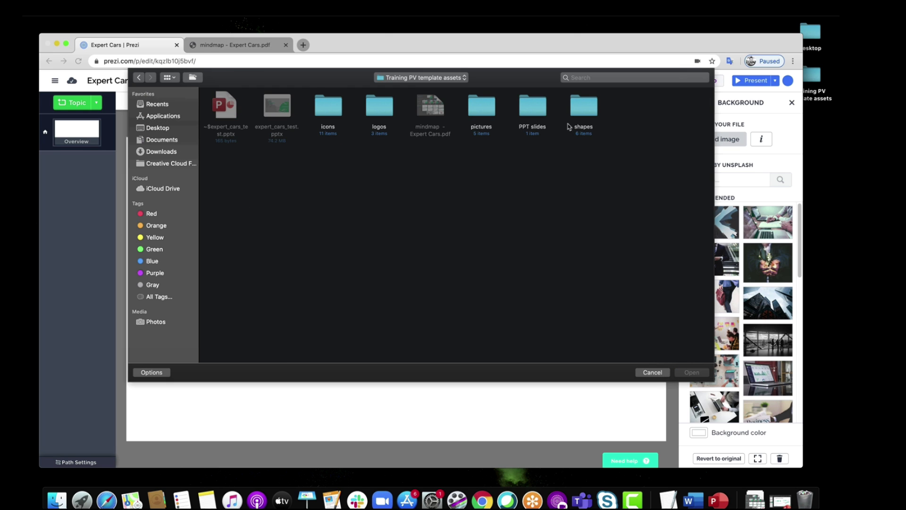
double_click(481, 109)
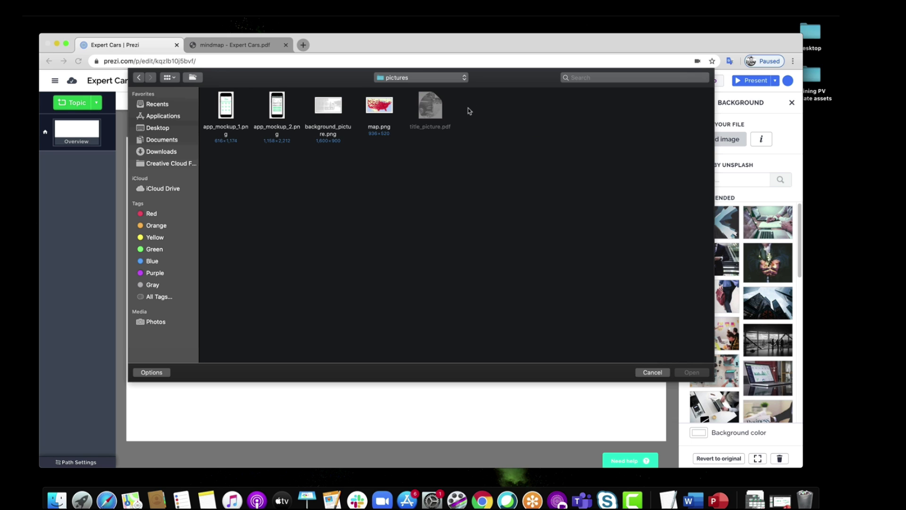
left_click(335, 107)
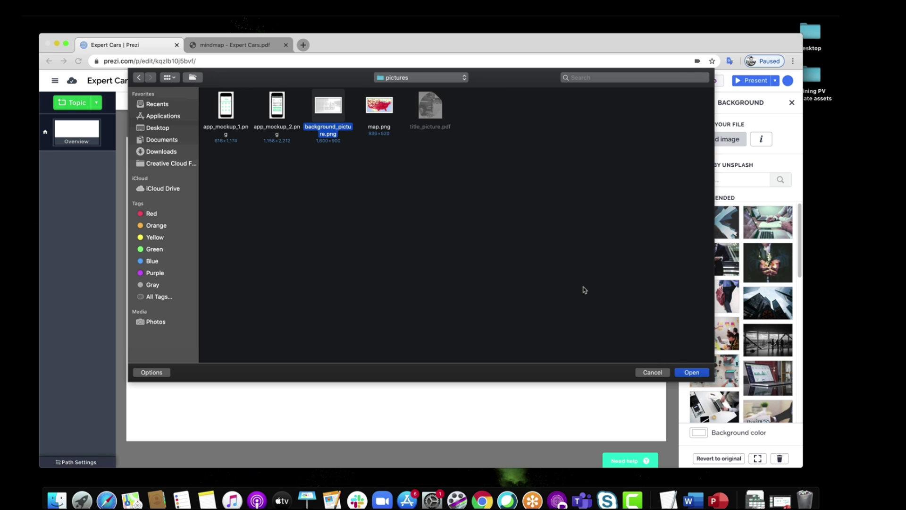
left_click(692, 373)
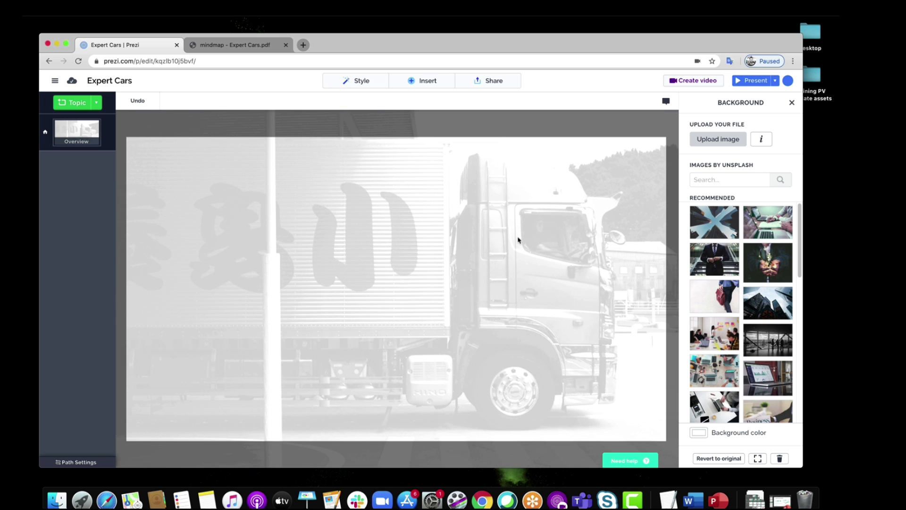
left_click(793, 103)
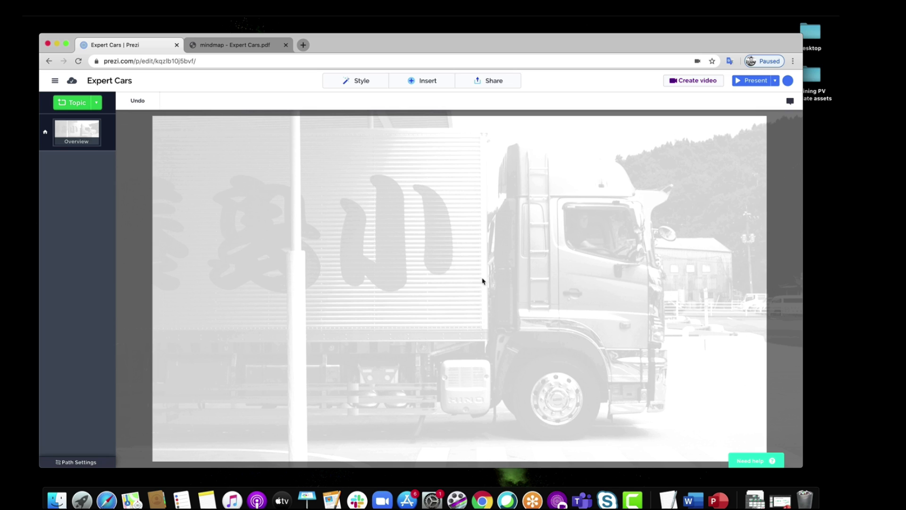
left_click(422, 81)
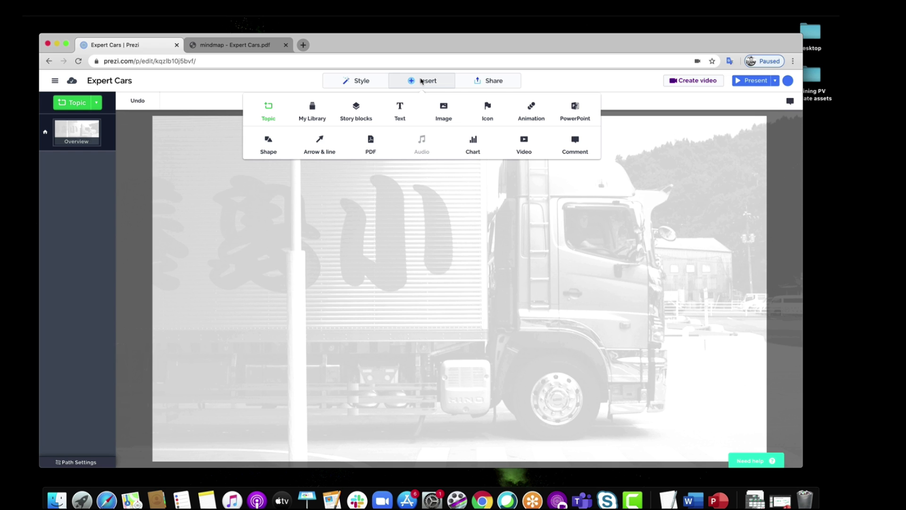
left_click(448, 107)
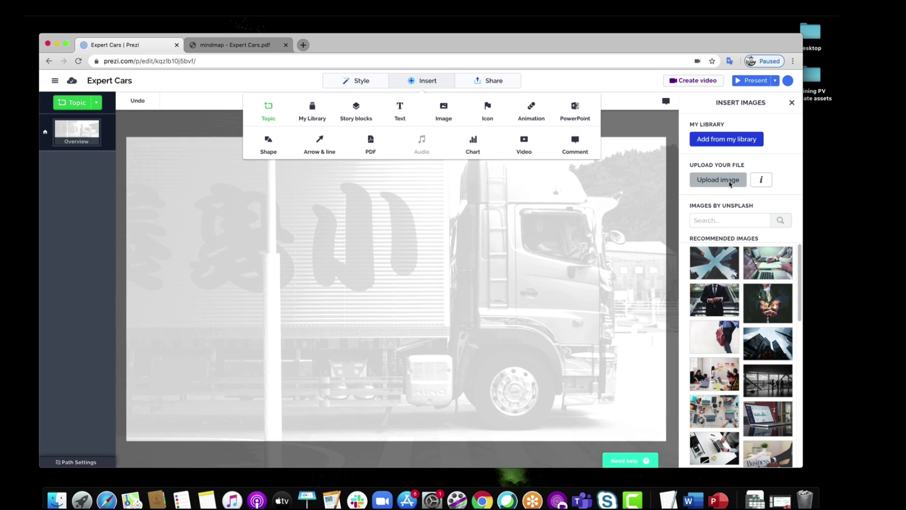
left_click(730, 183)
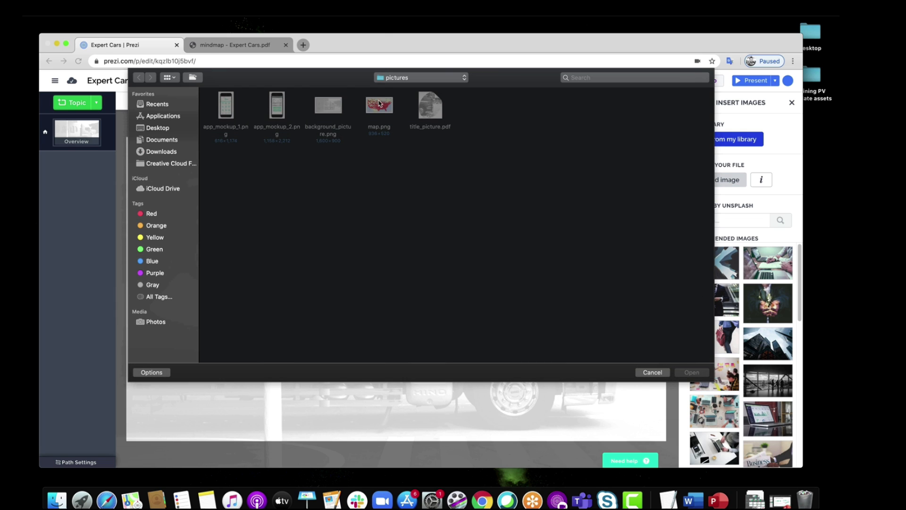
left_click(443, 81)
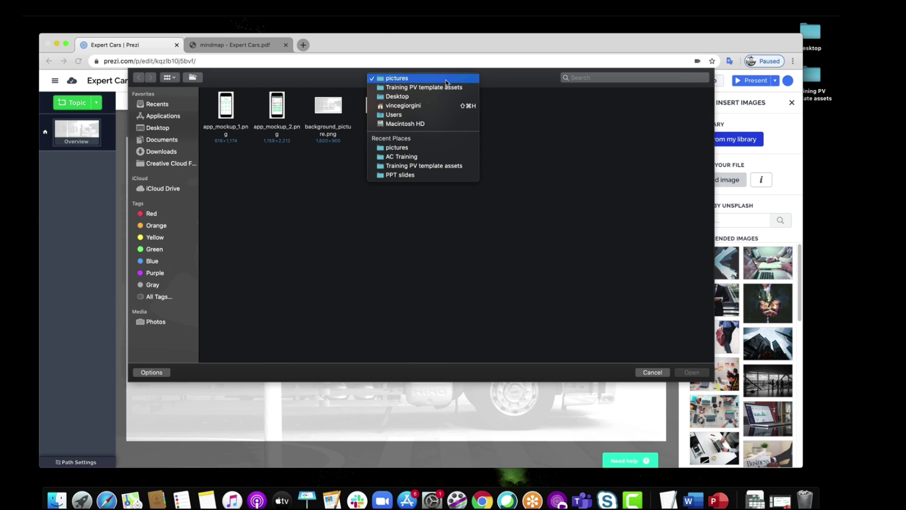
left_click(443, 87)
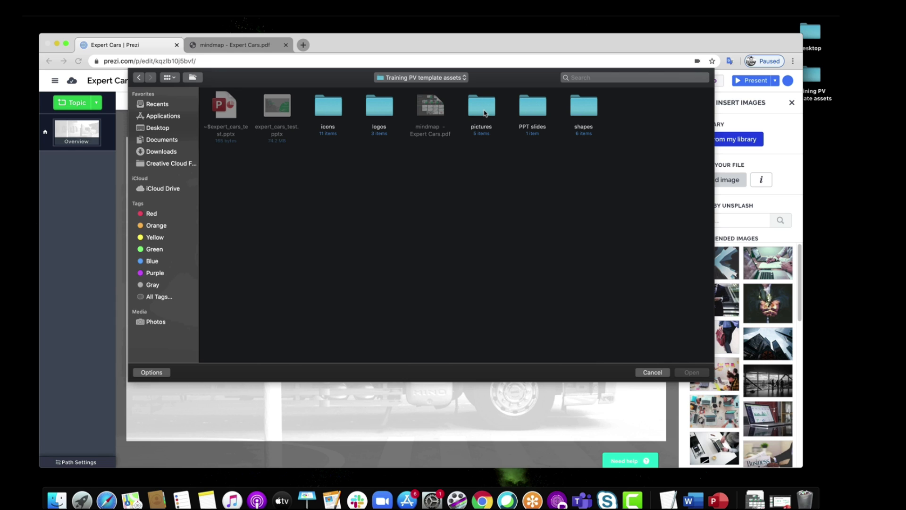
double_click(366, 108)
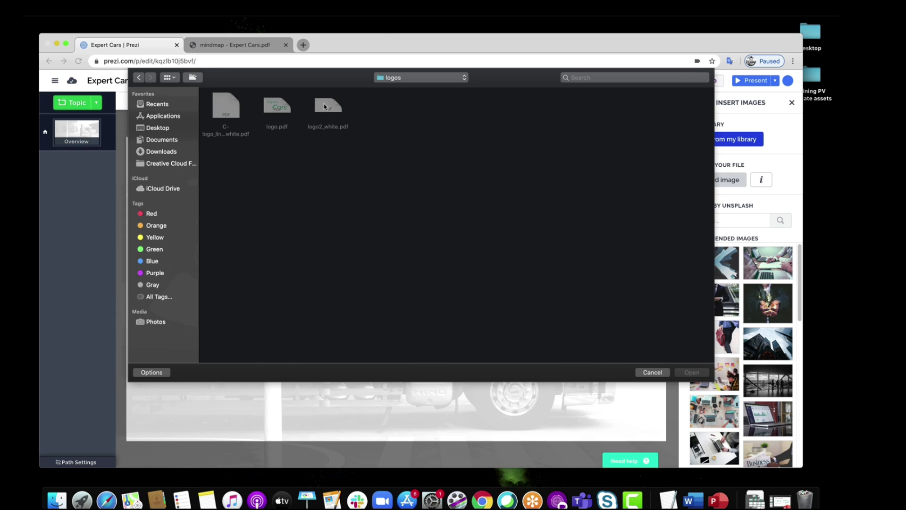
left_click(653, 374)
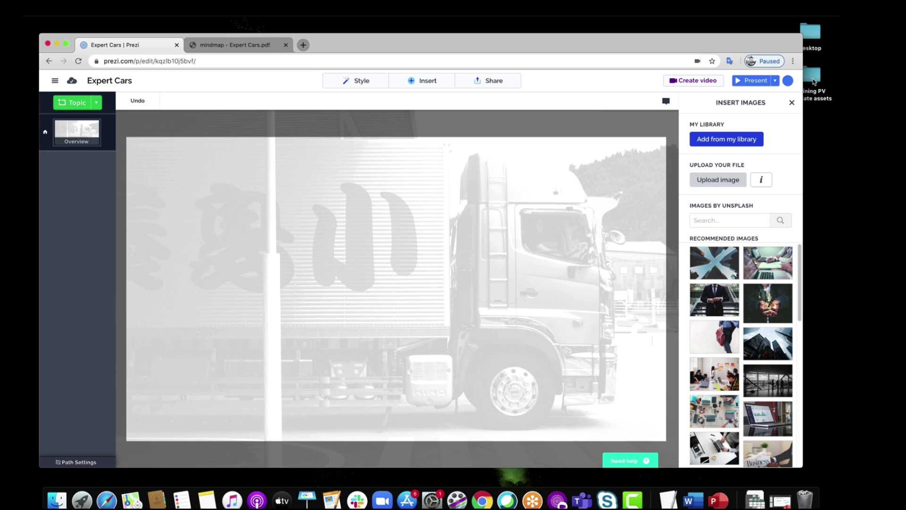
Insert logo2_white.pdf from the logos folder as a PDF, scaled down in the lower-left corner of the overview canvas.
left_click(422, 80)
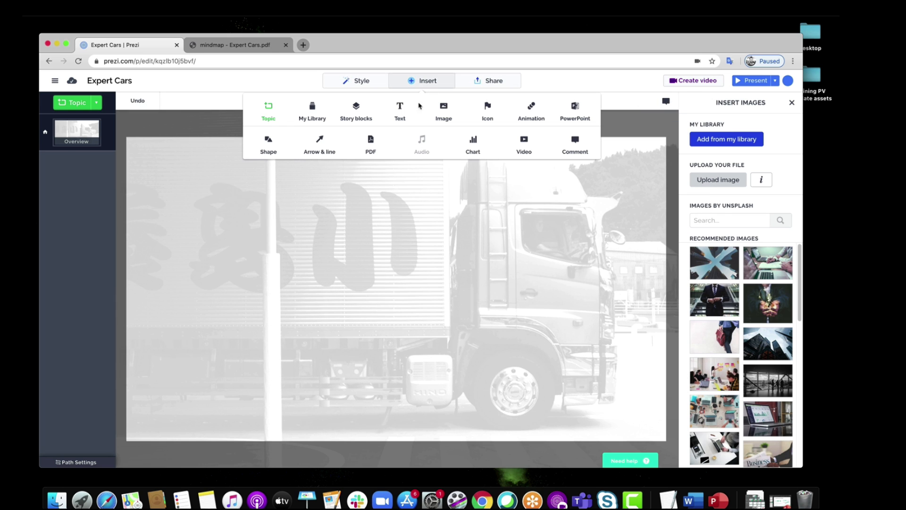
left_click(372, 140)
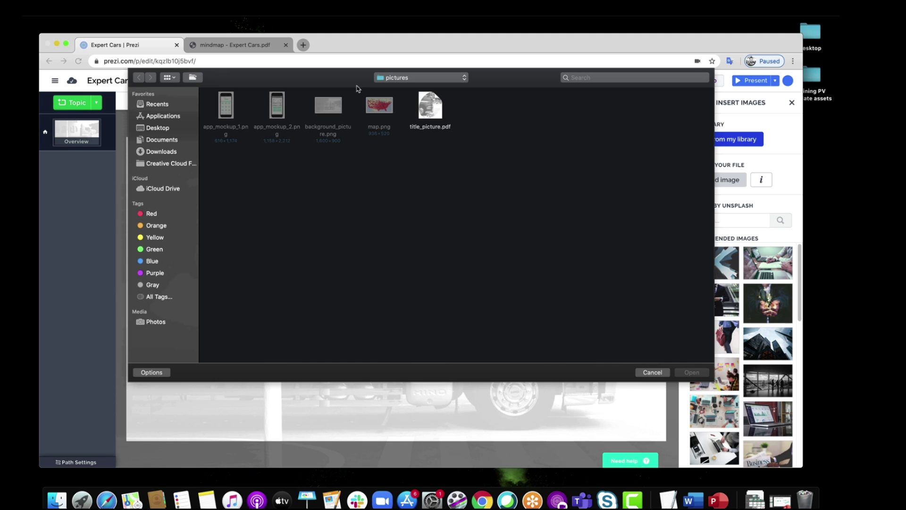
left_click(395, 79)
left_click(399, 87)
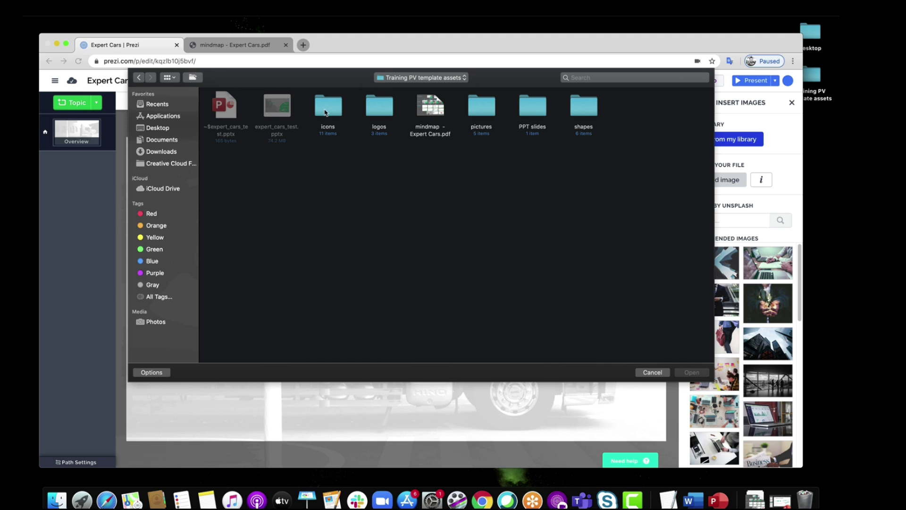
double_click(386, 102)
left_click(331, 113)
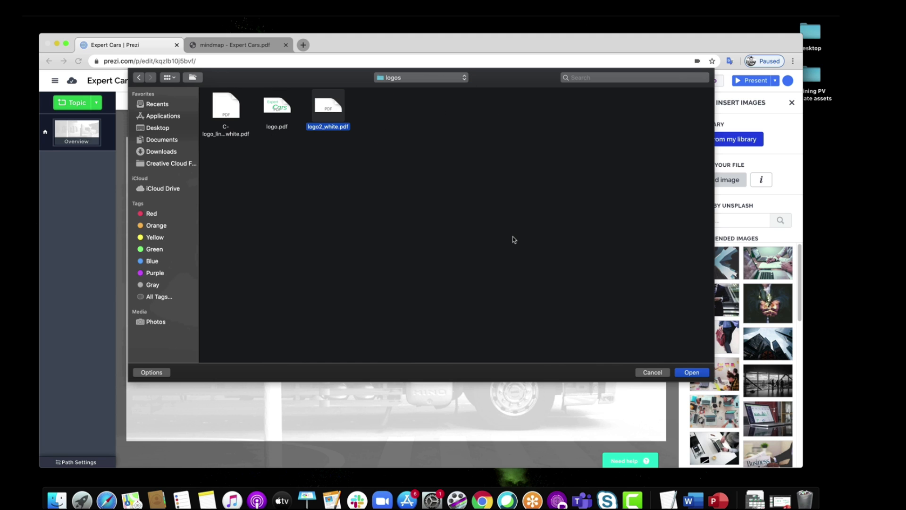
left_click(692, 372)
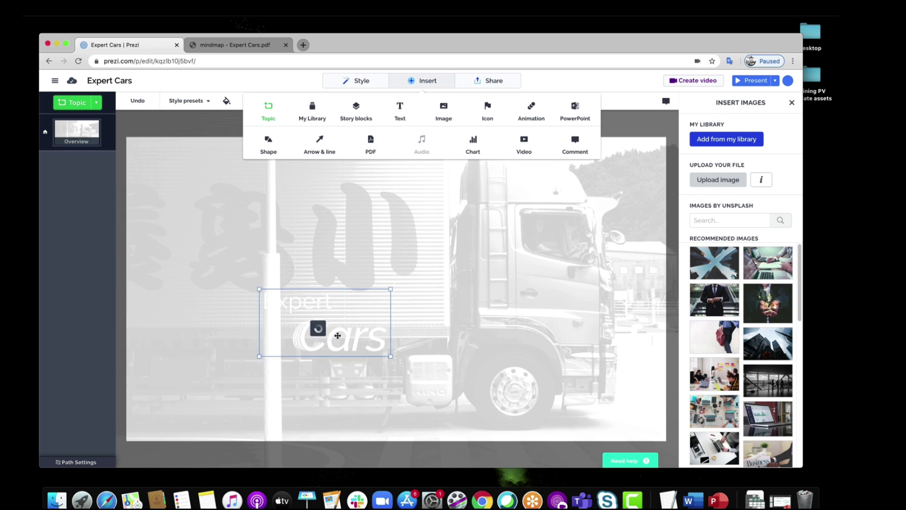
left_click_drag(338, 336, 230, 373)
left_click_drag(265, 344, 250, 360)
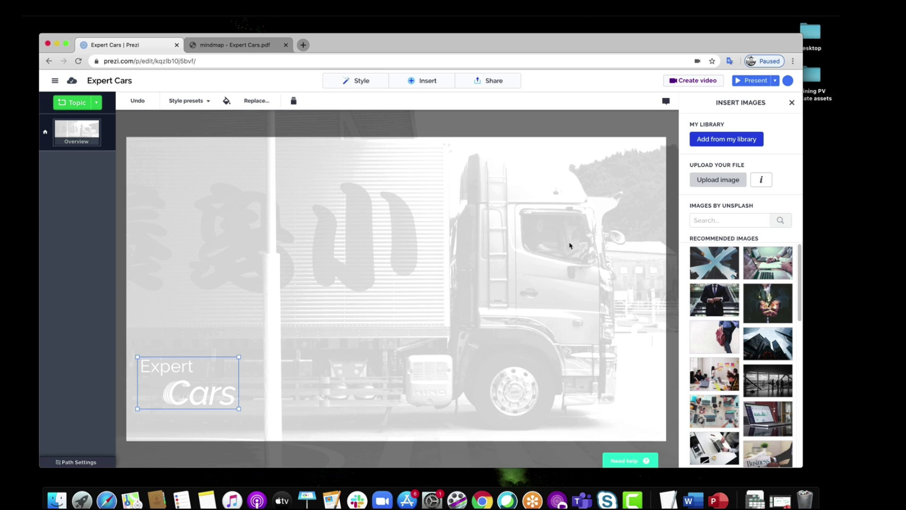
Open the Training PV template assets folder from the desktop, move its window aside, and go into its pictures folder.
left_click(817, 77)
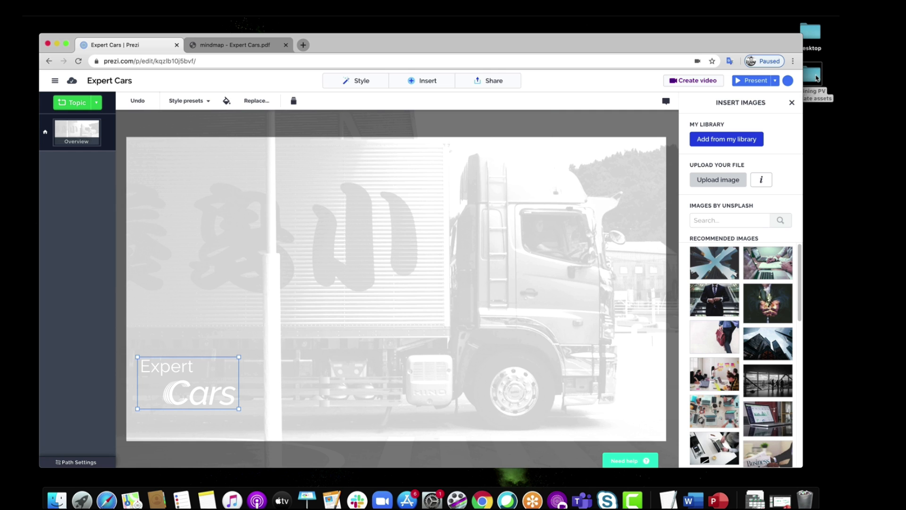
double_click(817, 78)
left_click_drag(501, 94, 702, 96)
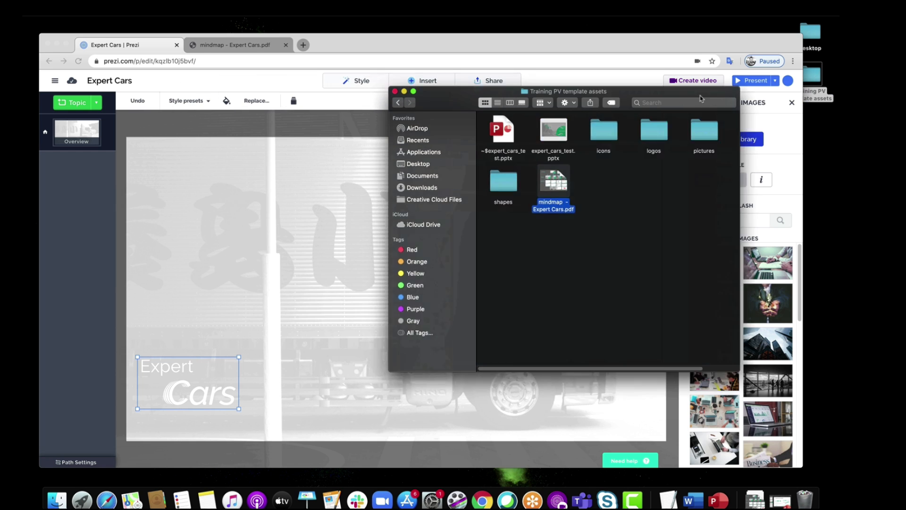
left_click_drag(619, 105, 591, 107)
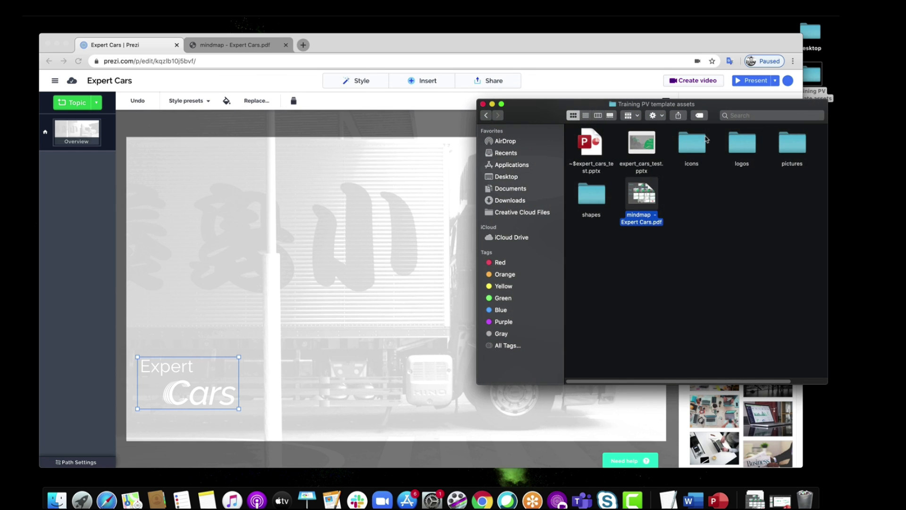
double_click(737, 144)
key("super+bracketleft")
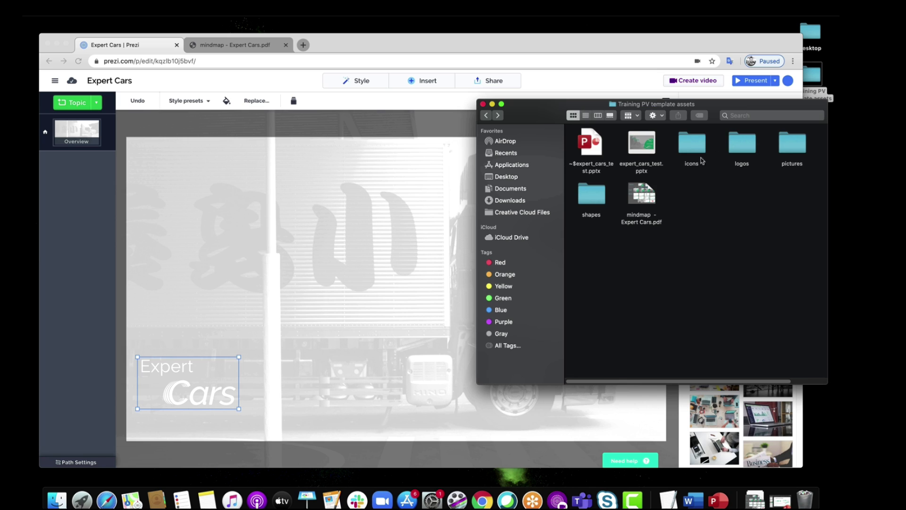
double_click(787, 152)
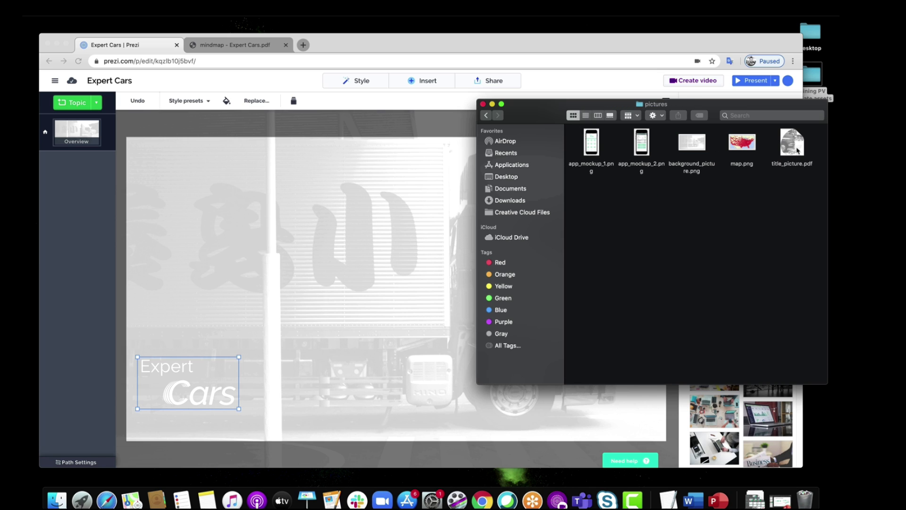
Add title_picture.pdf from the pictures folder to the overview canvas, enlarge it, and place it in the lower-right area.
left_click_drag(797, 150, 596, 324)
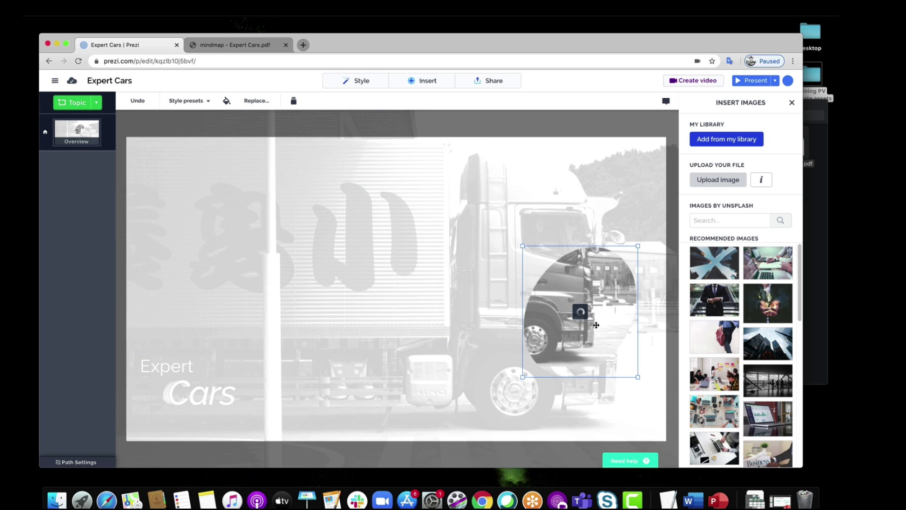
left_click_drag(522, 379, 480, 429)
left_click_drag(558, 337, 575, 330)
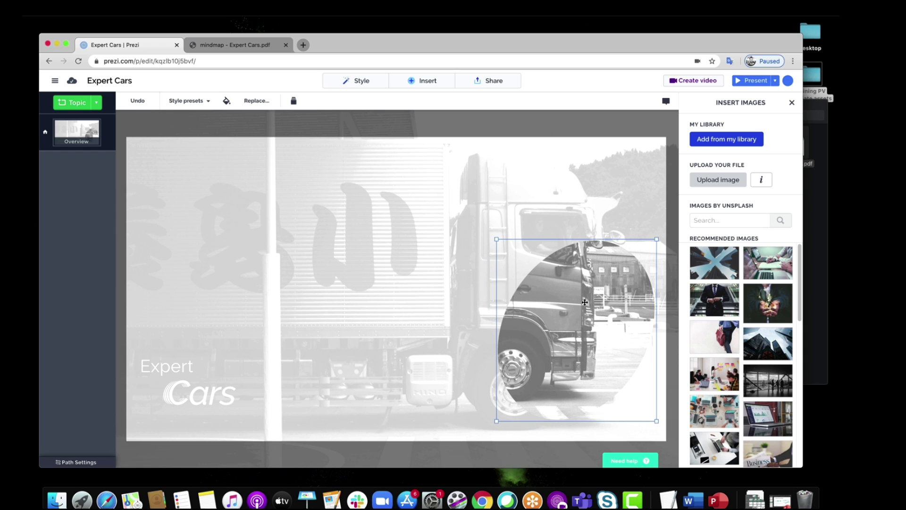
Close the image insertion options, slightly enlarge the title picture, and fine-tune its position over the front of the background truck.
left_click(795, 102)
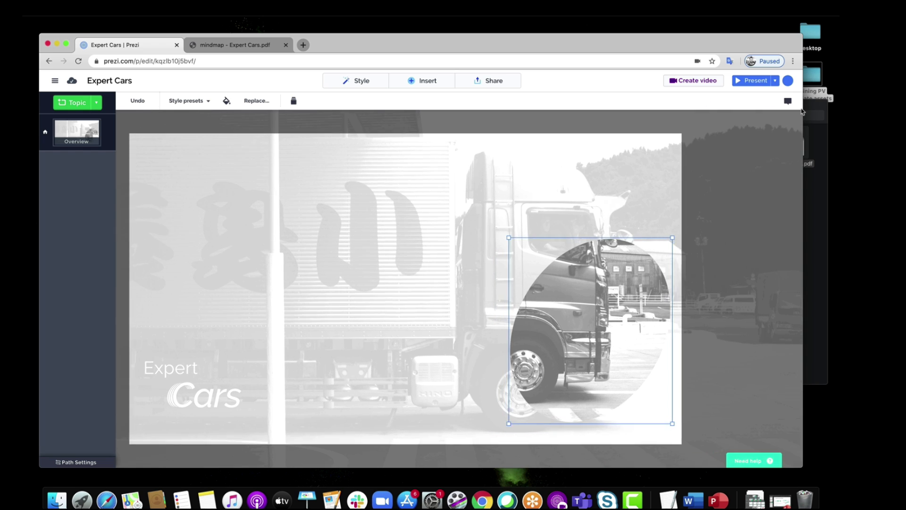
left_click_drag(698, 303, 674, 312)
left_click_drag(553, 441, 543, 455)
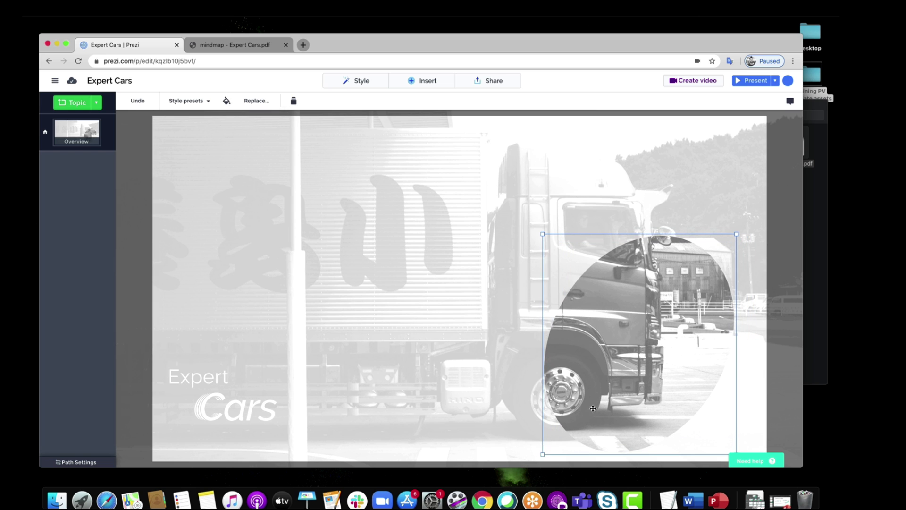
left_click_drag(647, 370, 651, 376)
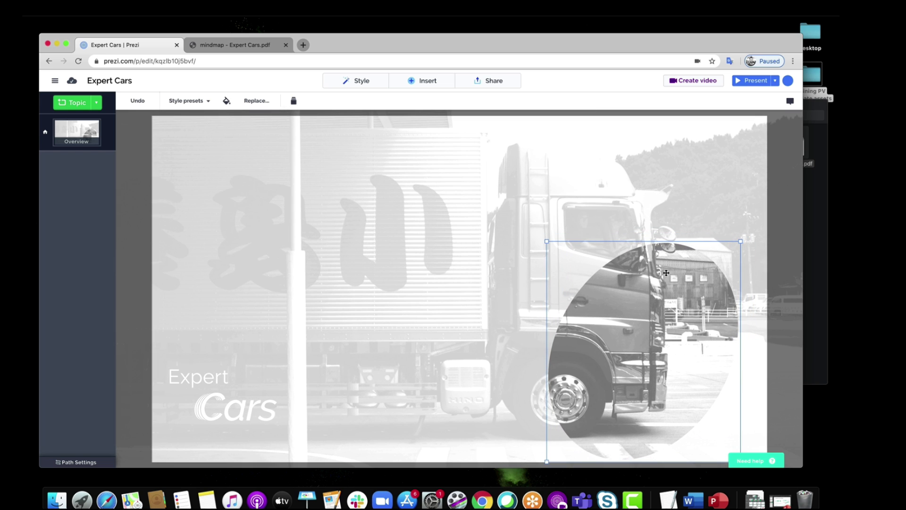
mouse_move(676, 282)
left_mouse_down()
mouse_move(660, 254)
mouse_move(544, 195)
mouse_move(351, 209)
mouse_move(324, 221)
mouse_move(583, 251)
mouse_move(664, 292)
mouse_move(675, 286)
left_mouse_up()
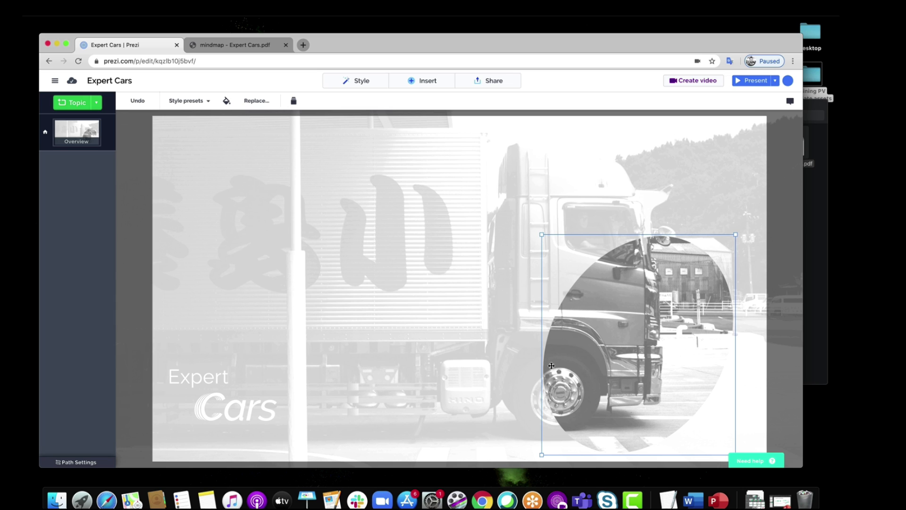
left_click_drag(661, 289, 665, 289)
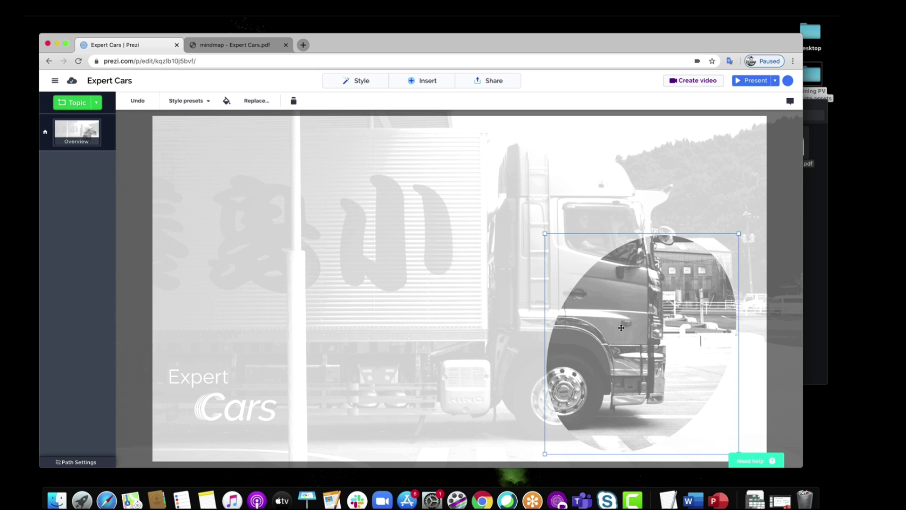
left_click_drag(633, 326, 634, 325)
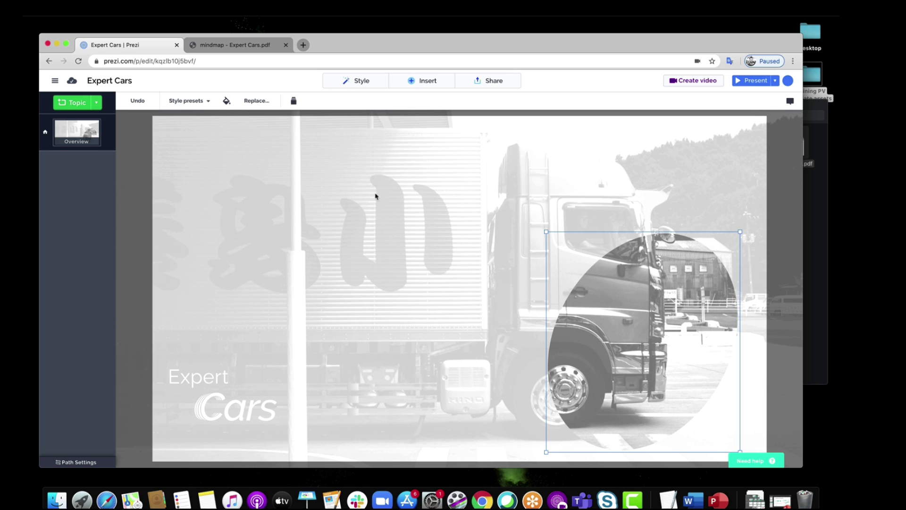
Apply the darker green style preset to the title picture and slightly lower its fill color saturation.
left_click(205, 103)
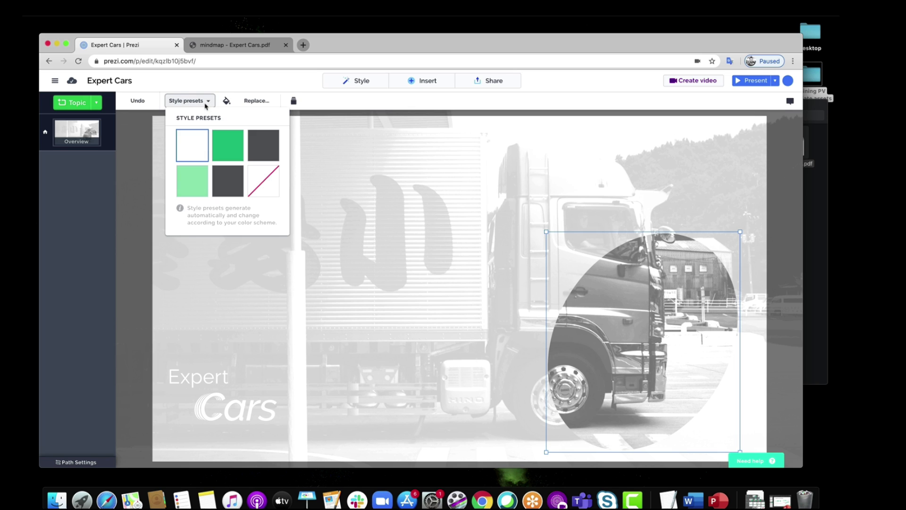
left_click(229, 144)
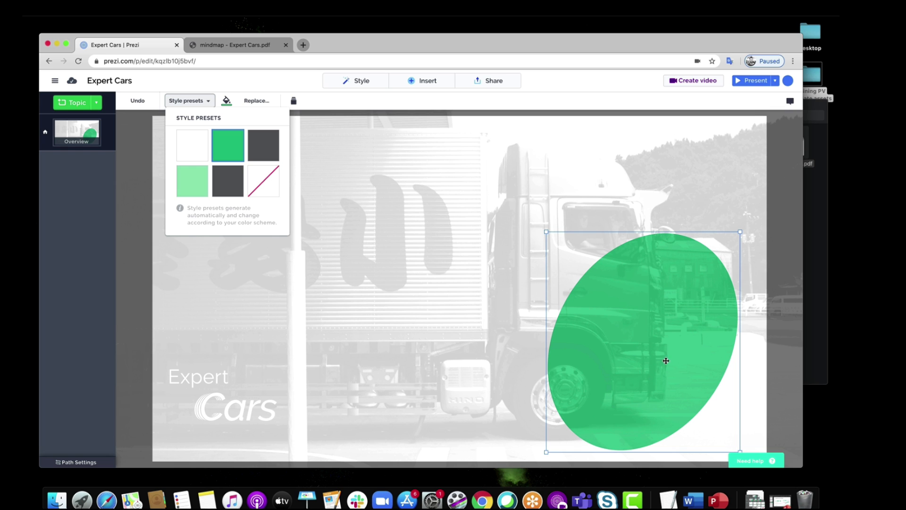
left_click(228, 101)
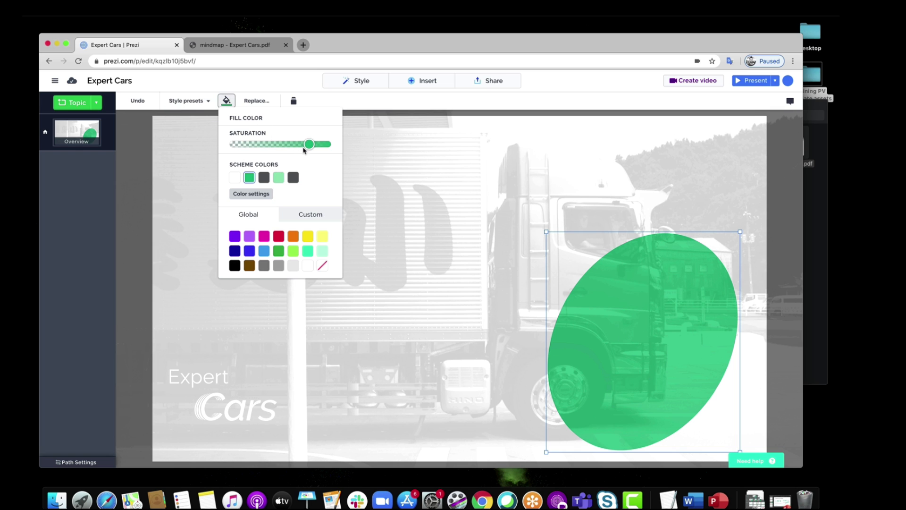
mouse_move(307, 145)
left_mouse_down()
mouse_move(258, 145)
mouse_move(305, 146)
left_mouse_up()
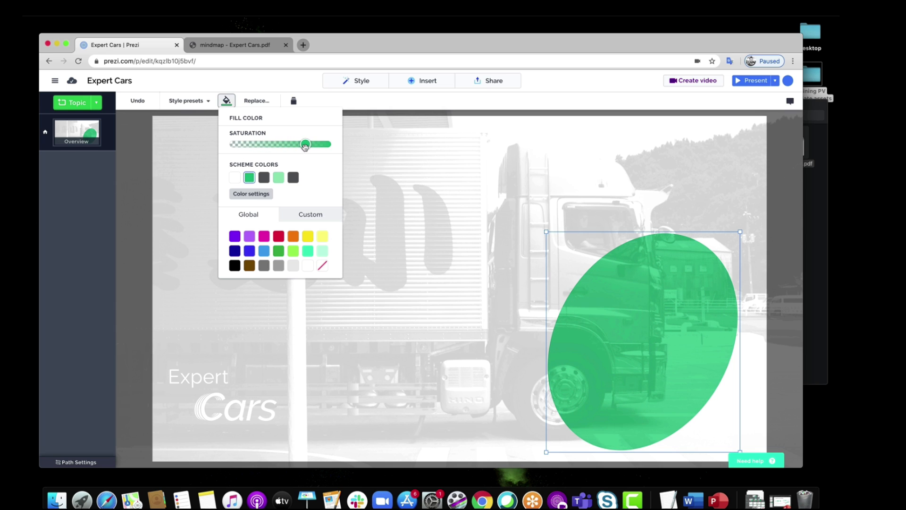
left_click(465, 192)
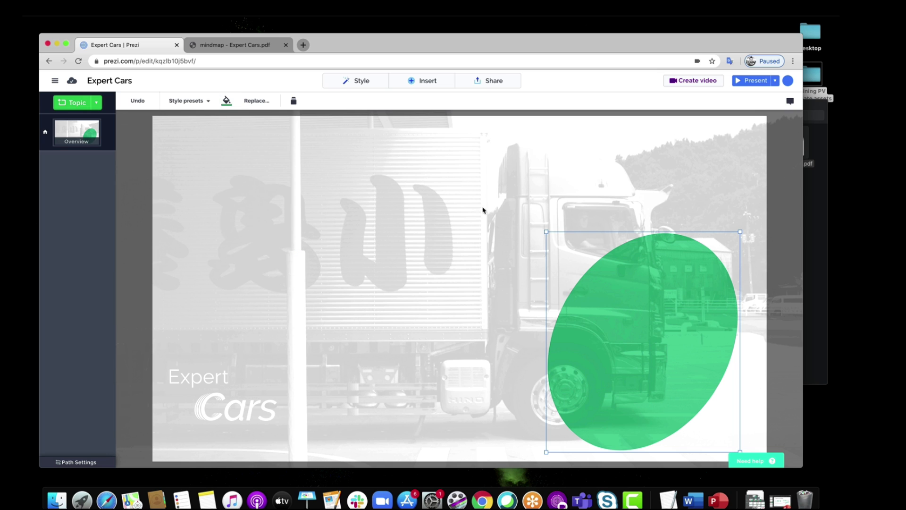
left_click(514, 270)
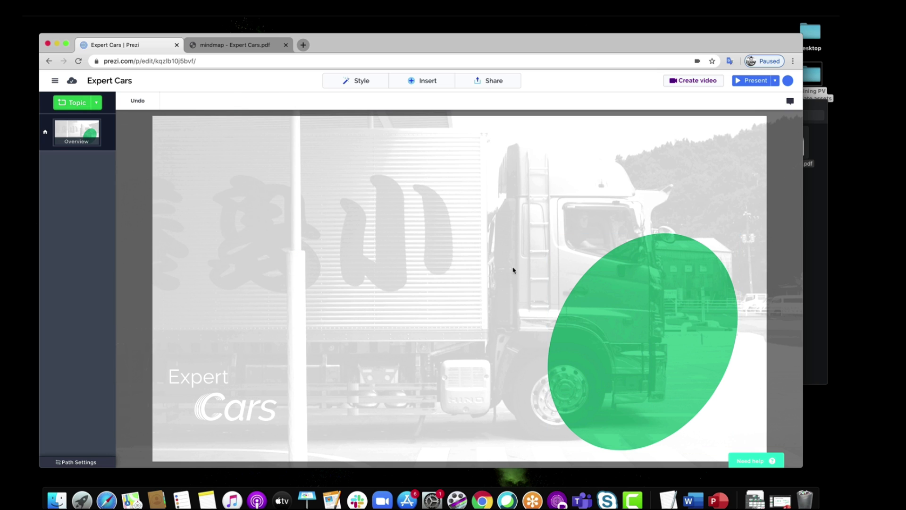
Look through the shapes, pictures and icons folders of Training PV template assets for the outlined logo graphic.
left_click(819, 213)
left_click(487, 116)
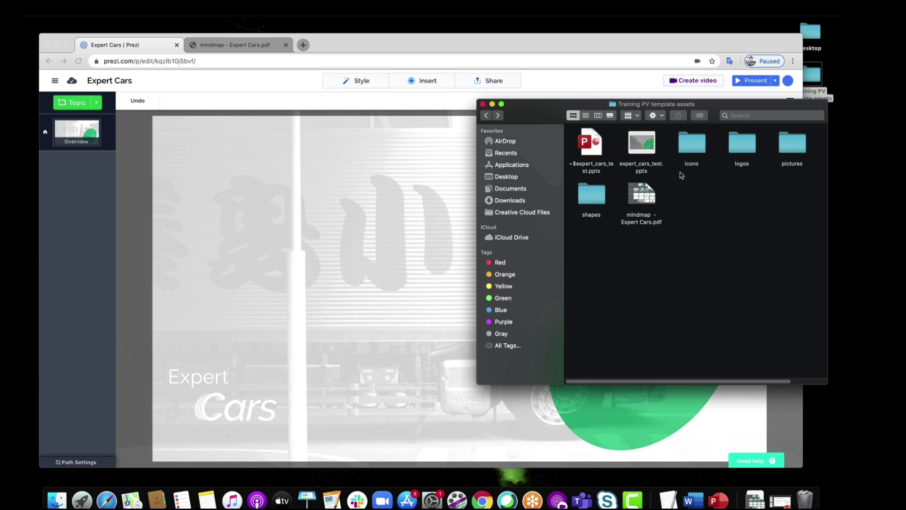
double_click(590, 193)
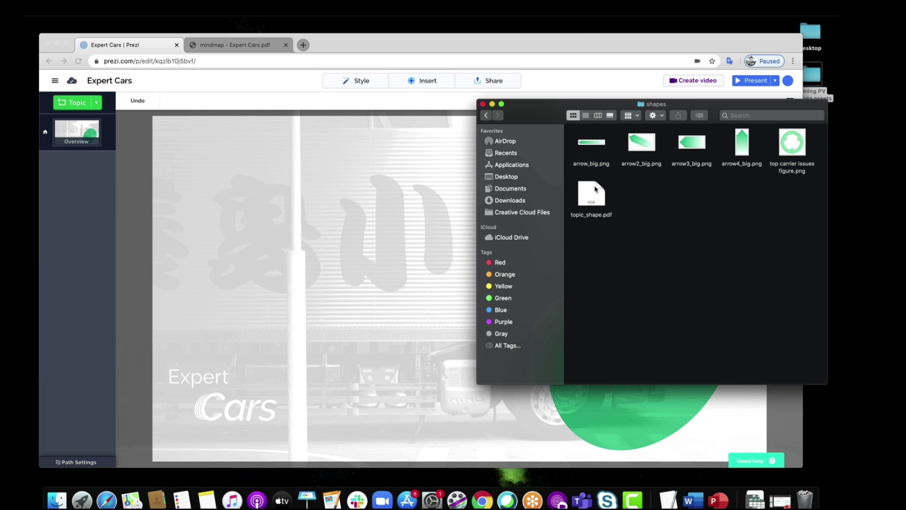
left_click(487, 116)
double_click(791, 142)
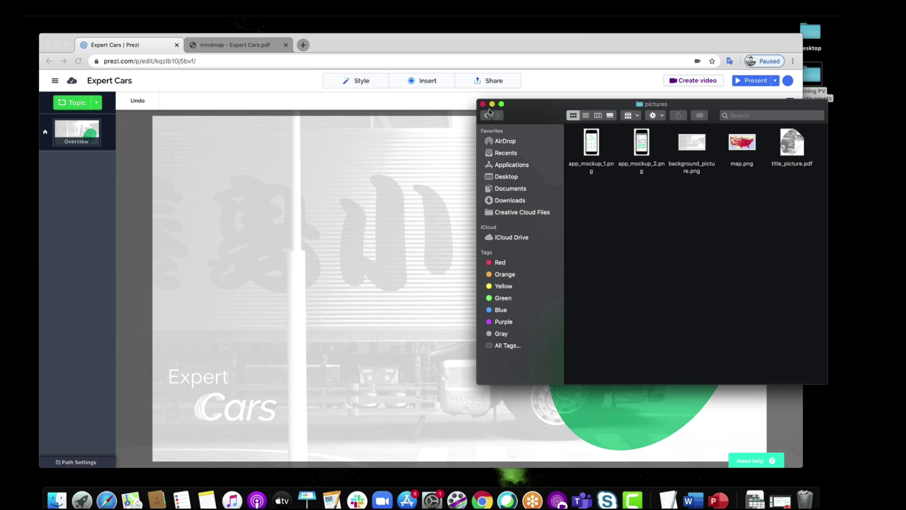
left_click(486, 116)
double_click(692, 141)
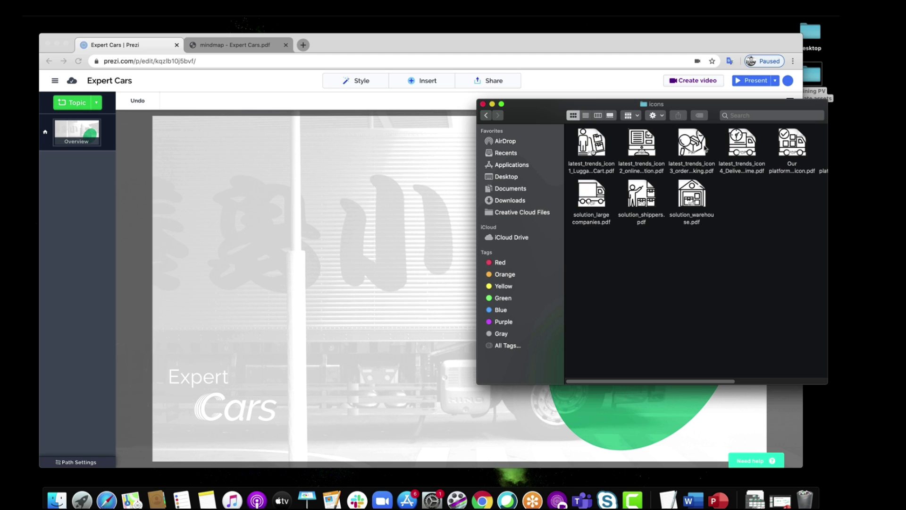
left_click(486, 115)
Add the white outlined C logo from the logos folder, enlarge it, and place it over the left part of the green oval.
left_click(734, 143)
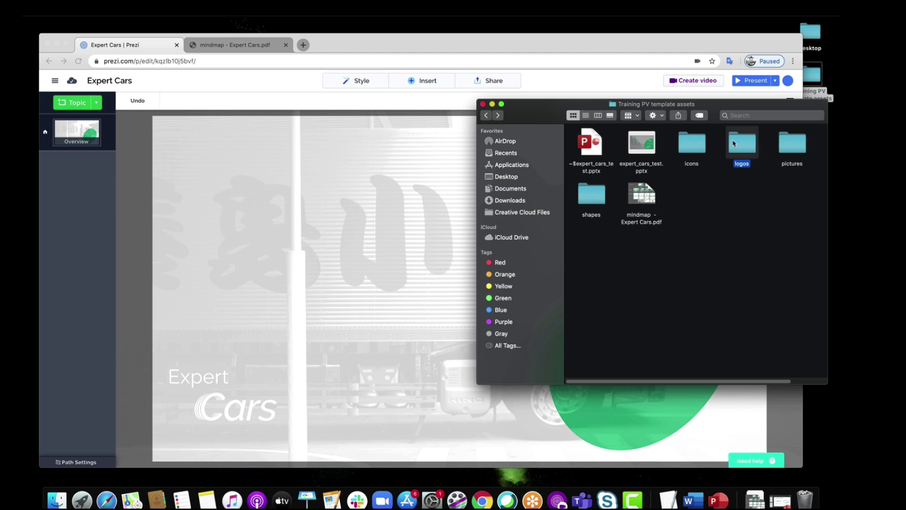
double_click(734, 143)
left_click_drag(591, 141, 401, 228)
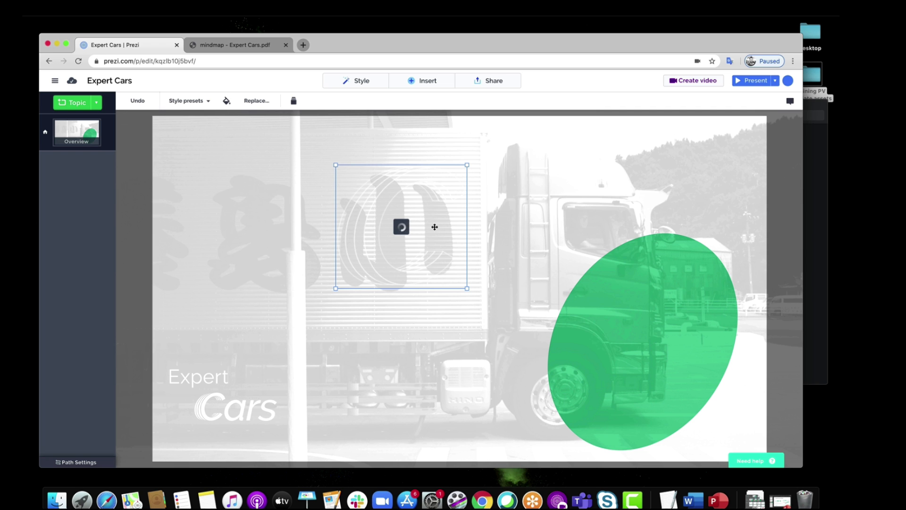
left_click_drag(435, 227, 606, 301)
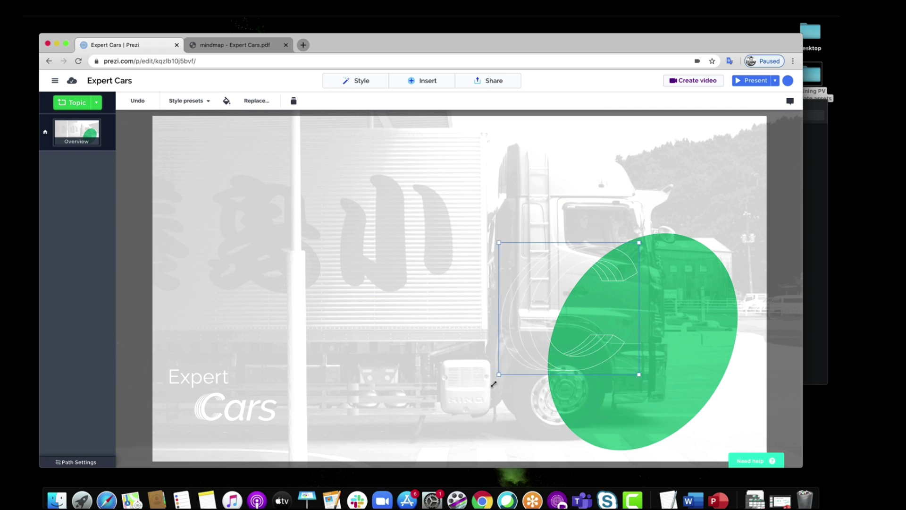
left_click_drag(494, 384, 444, 426)
left_click_drag(518, 354, 563, 350)
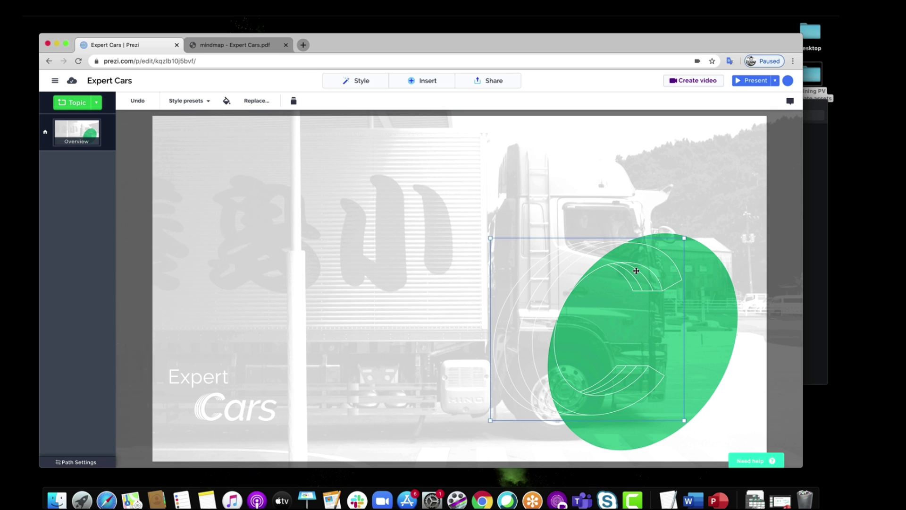
left_click_drag(629, 271, 651, 282)
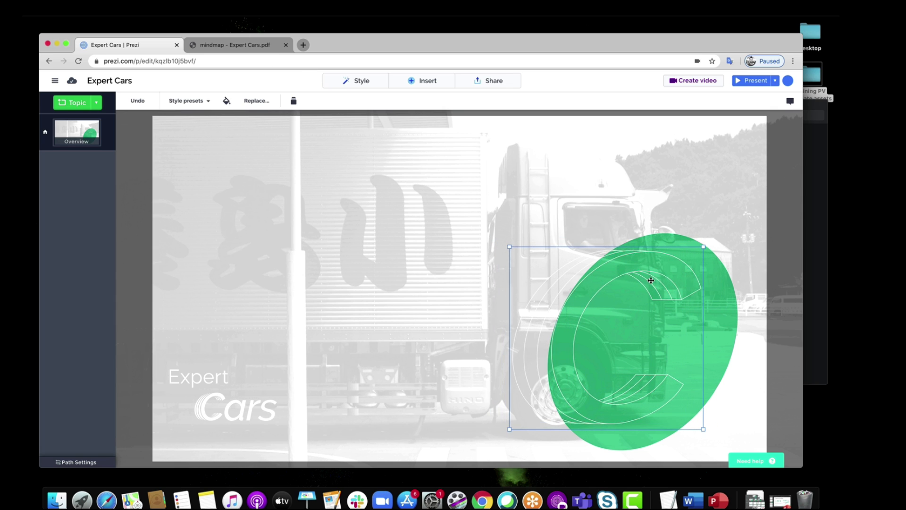
left_click(642, 202)
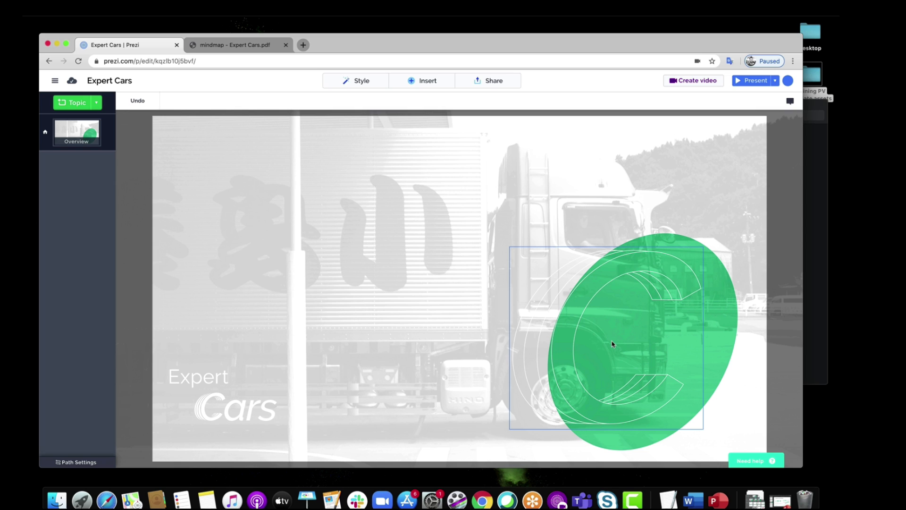
Insert a text box over the green oval on the overview canvas reading "Product Demo".
left_click(431, 84)
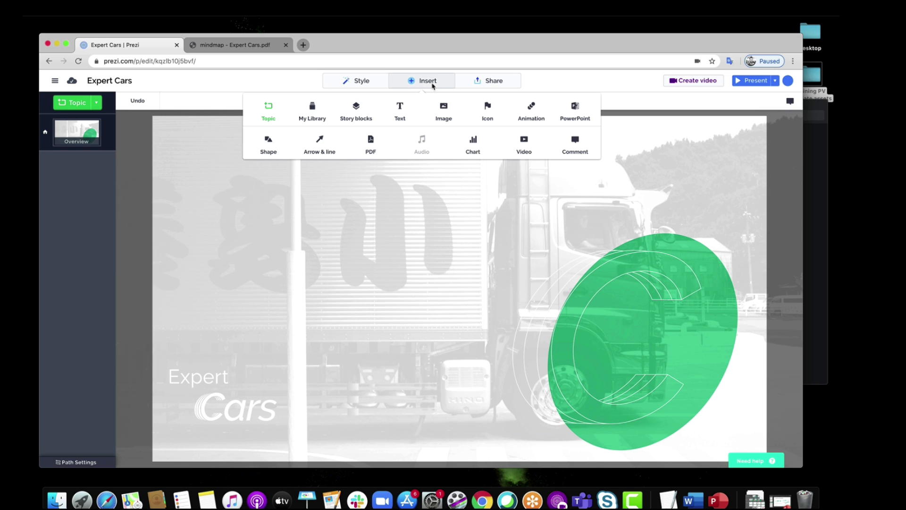
left_click(400, 107)
left_click_drag(349, 270, 732, 350)
left_click(671, 341)
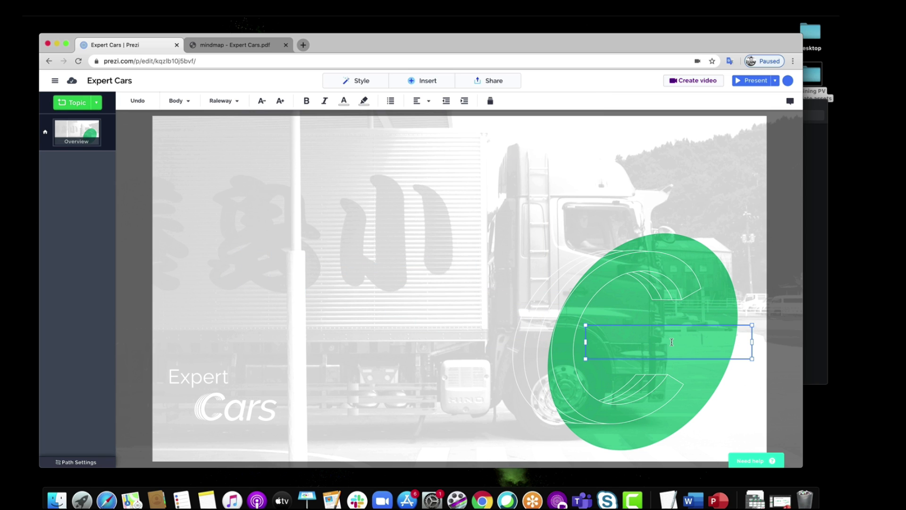
type("Product Demo")
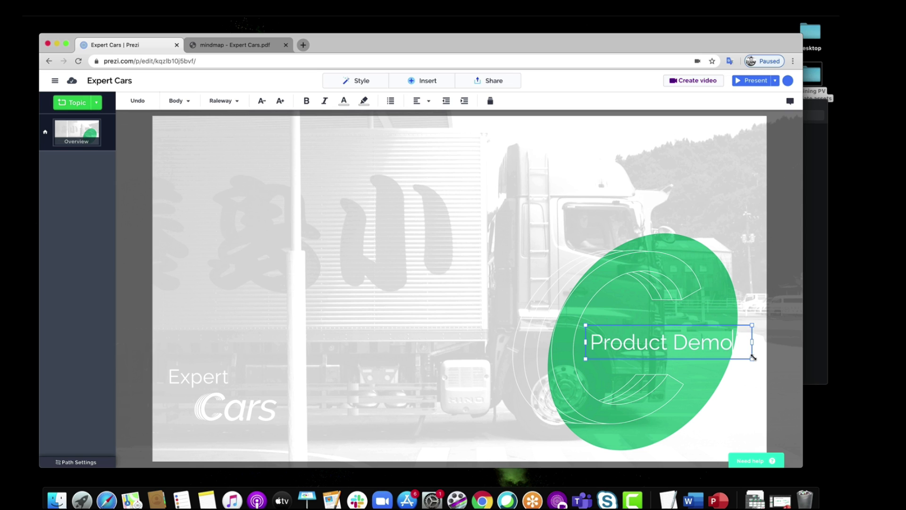
Scale down the Product Demo text, make it bold, and position it in the middle of the green oval.
left_click_drag(753, 359, 717, 350)
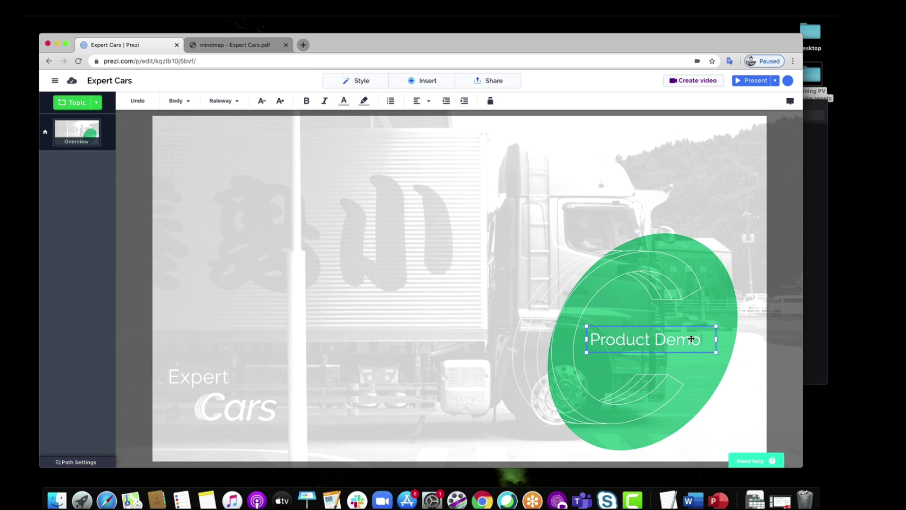
left_click(310, 102)
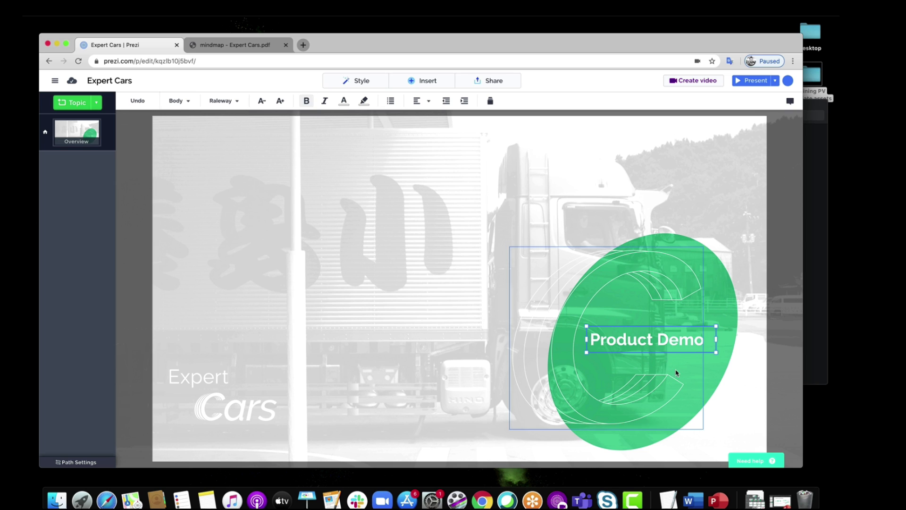
left_click_drag(662, 336, 666, 336)
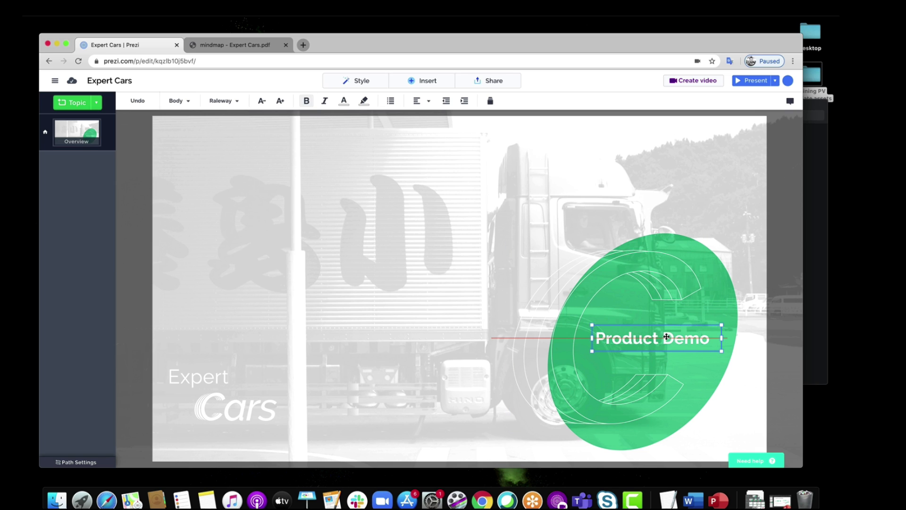
left_click(416, 290)
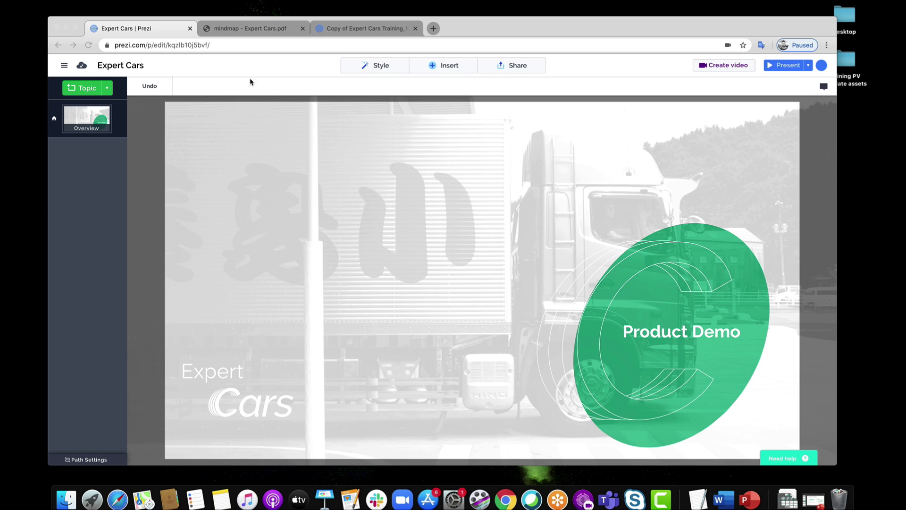
Switch to the Copy of Expert Cars Training presentation and examine its Management Platform Issues and Improving User Experience topics.
left_click(479, 35)
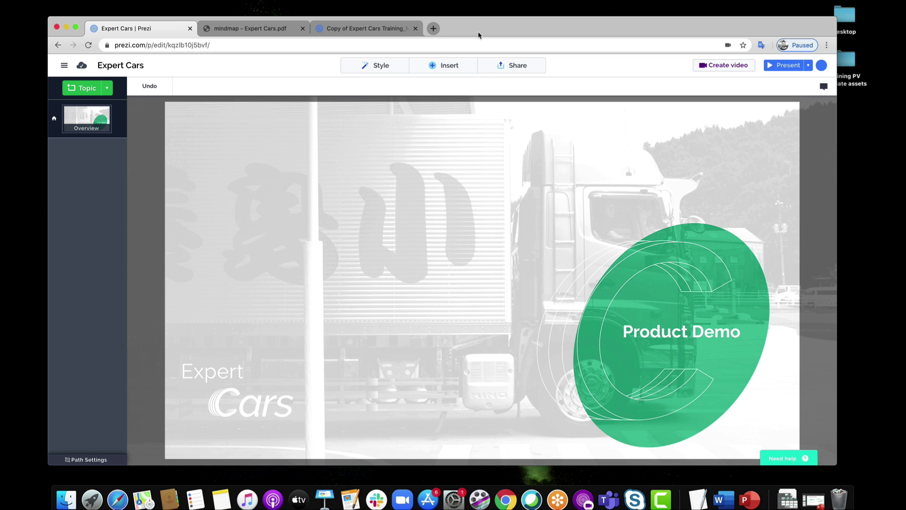
left_click(372, 29)
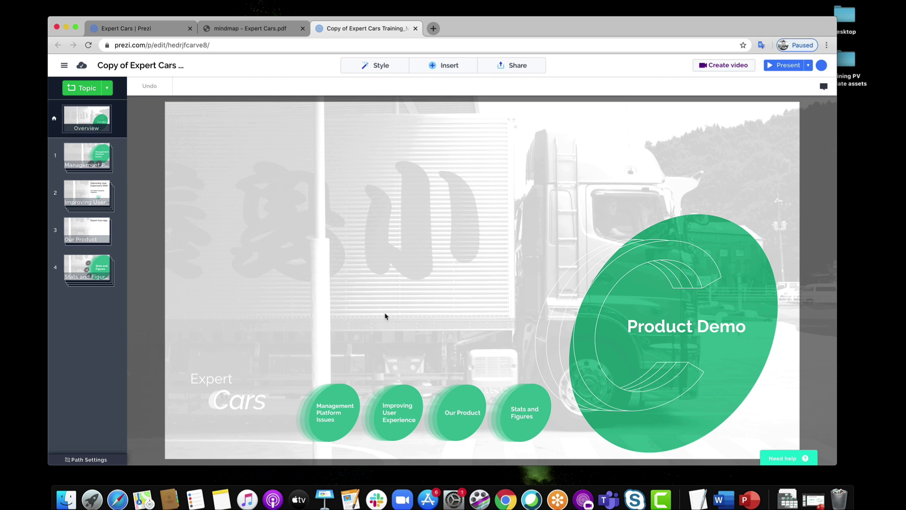
left_click(326, 417)
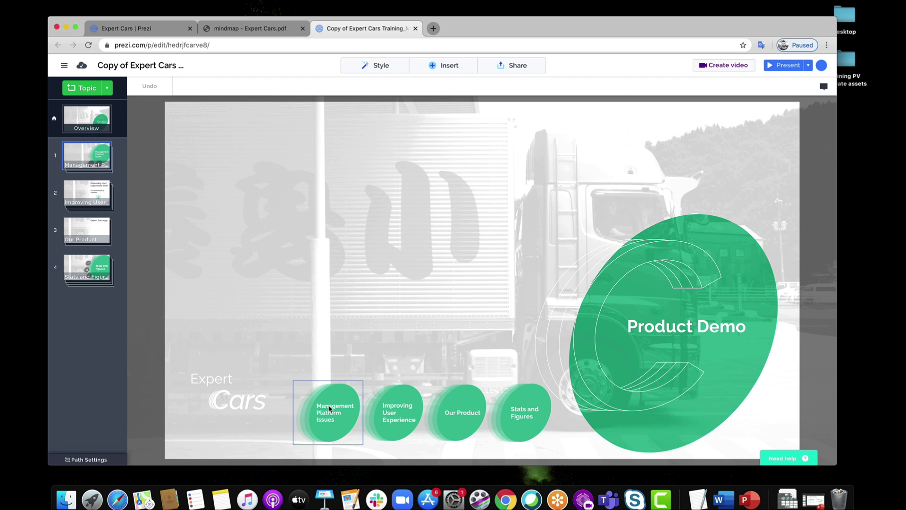
left_click(334, 409)
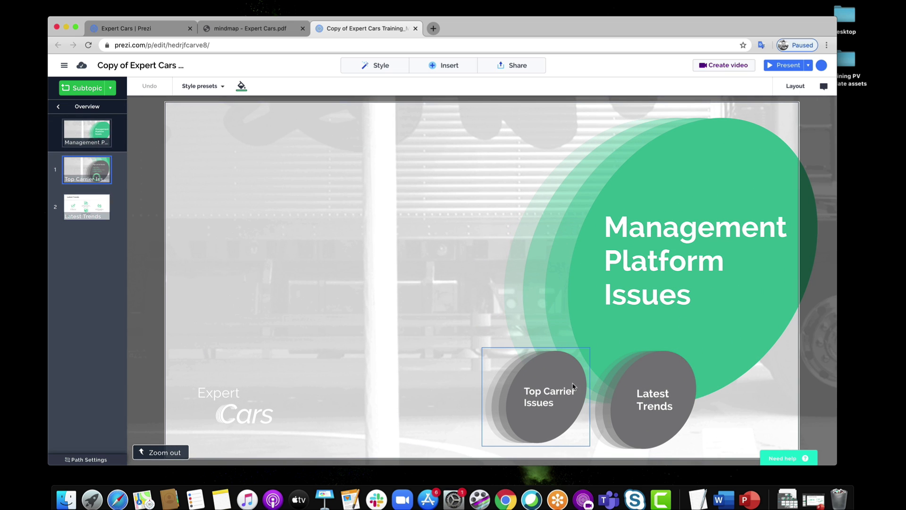
left_click(582, 314)
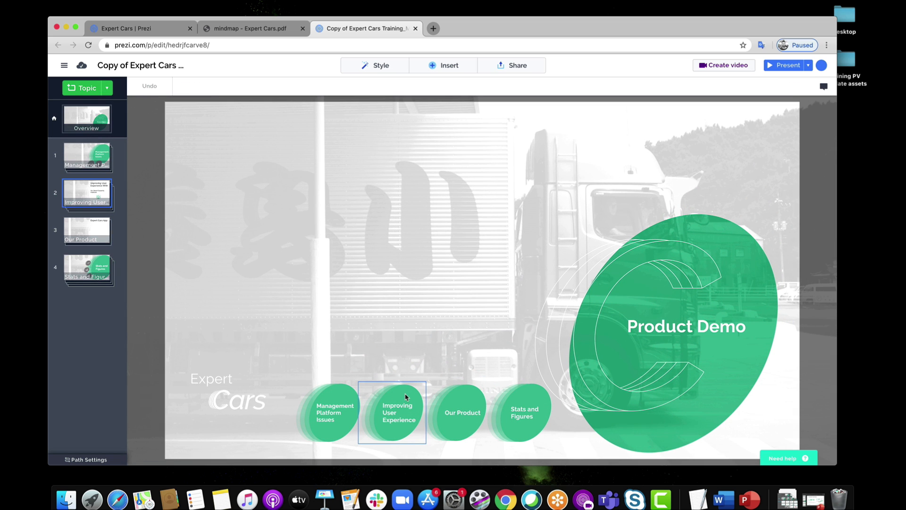
left_click(406, 398)
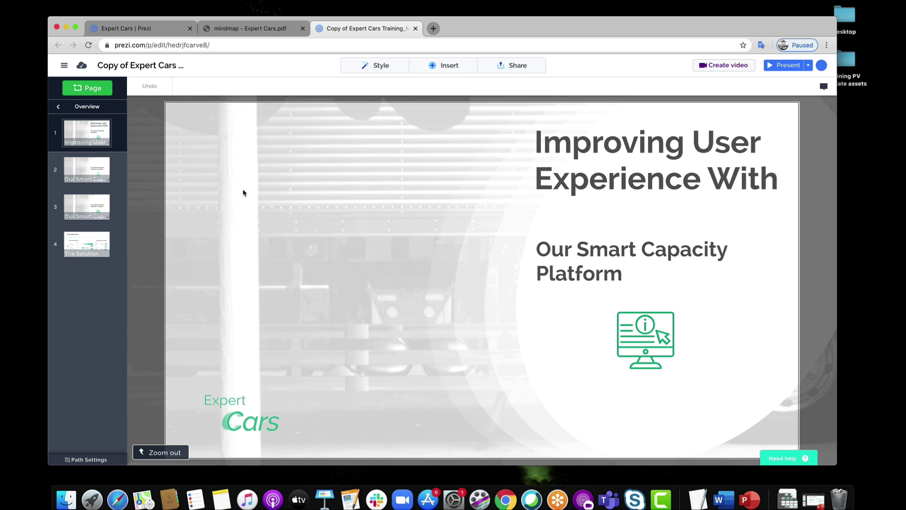
Examine the Our Smart Capacity Platform pages and The Solution page in the Improving User Experience topic, ending on the example's overview.
left_click(95, 169)
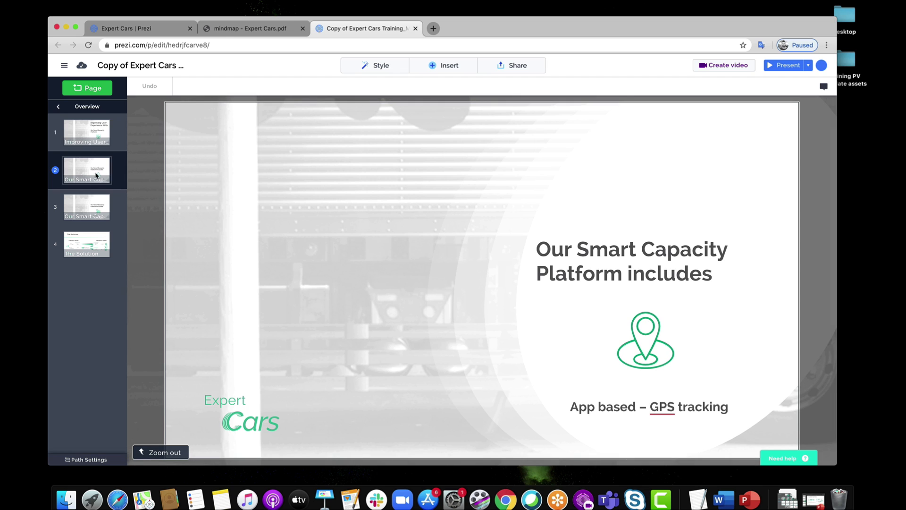
left_click(92, 203)
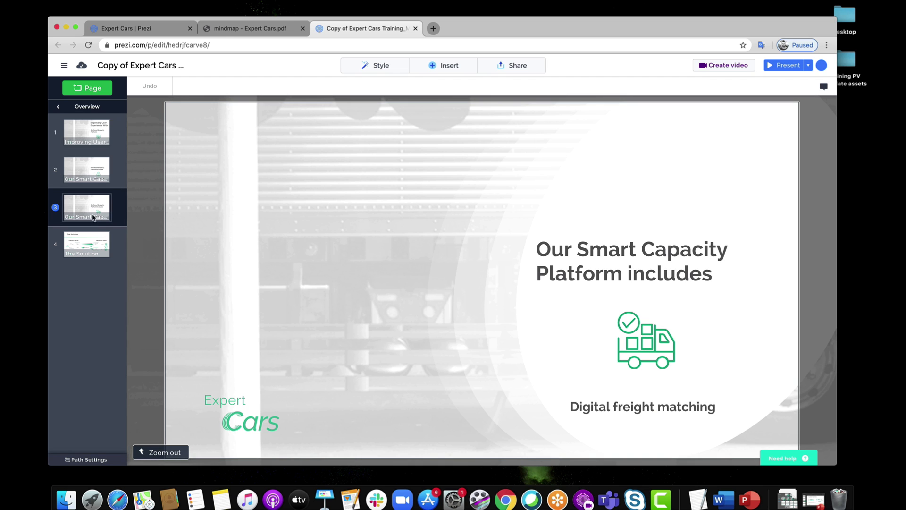
left_click(96, 242)
scroll(328, 216, "down", 3)
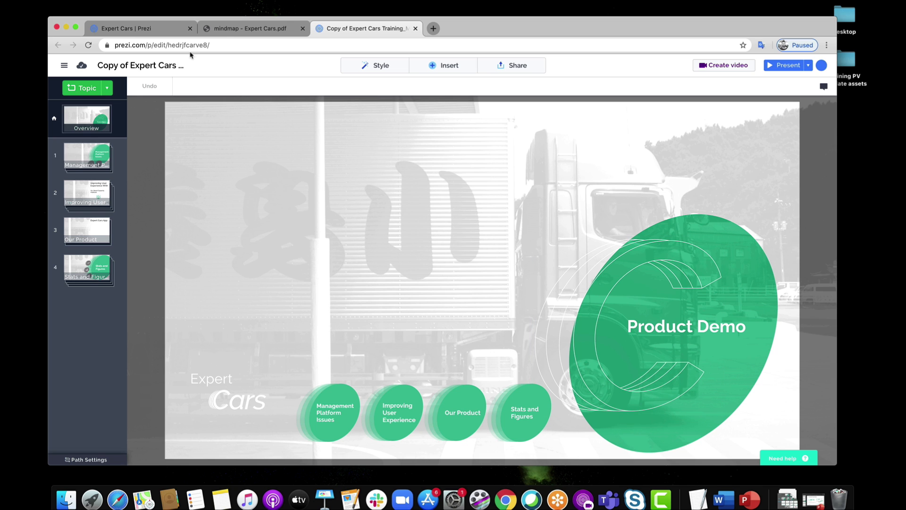
Switch to the Expert Cars presentation and add a planet topic, two stack topics and another planet topic to the overview.
left_click(167, 29)
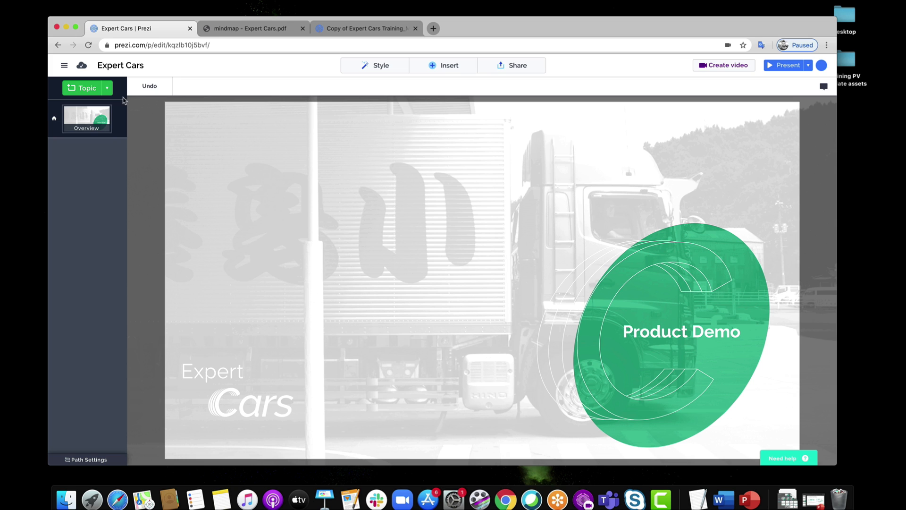
left_click(108, 89)
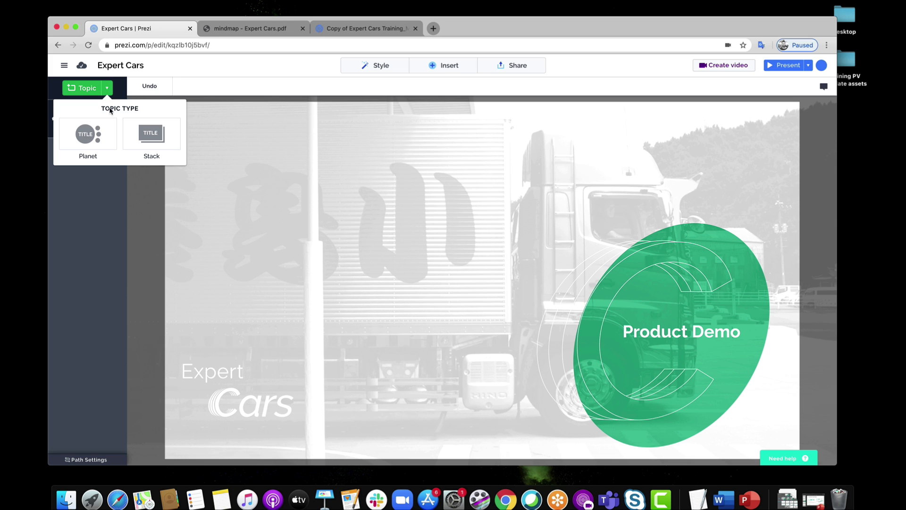
left_click(86, 135)
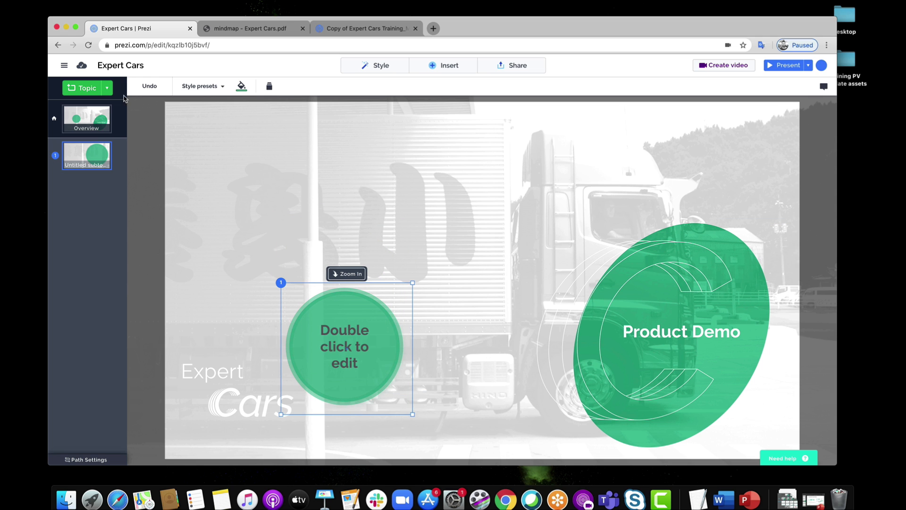
left_click(107, 88)
left_click(149, 134)
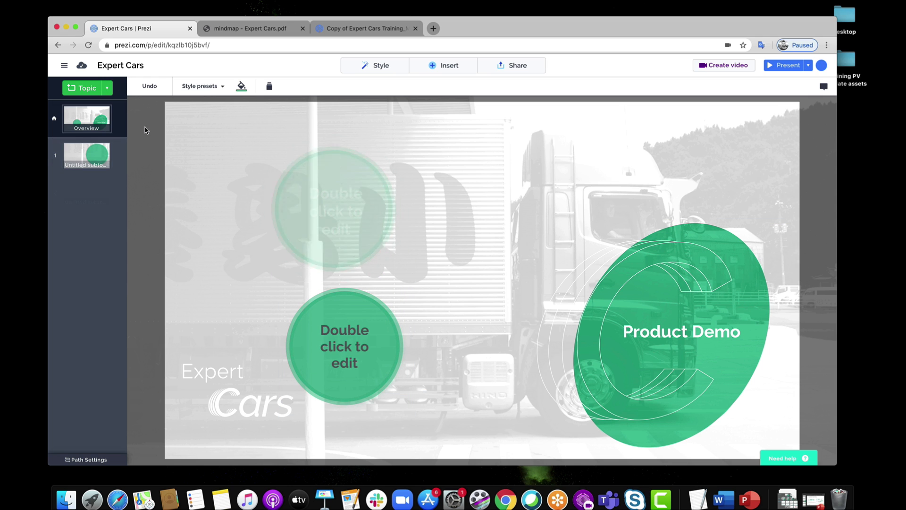
left_click(108, 89)
left_click(149, 135)
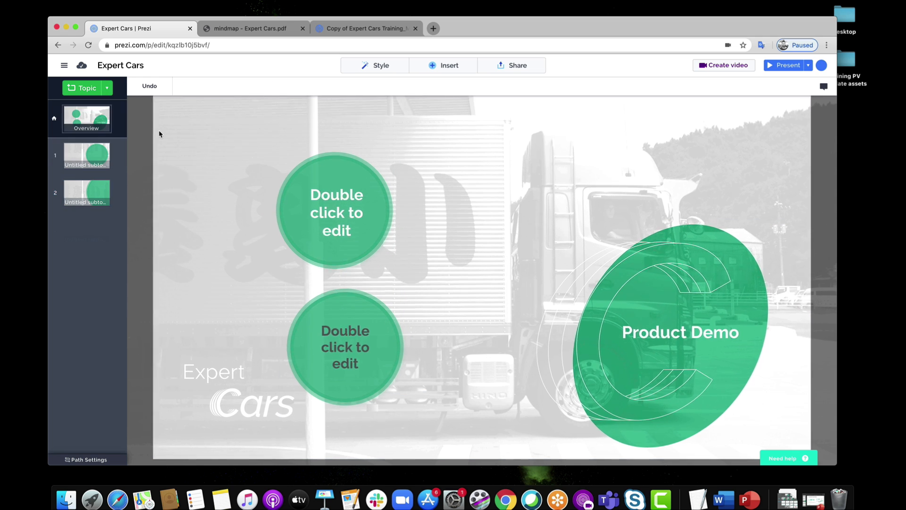
left_click(112, 90)
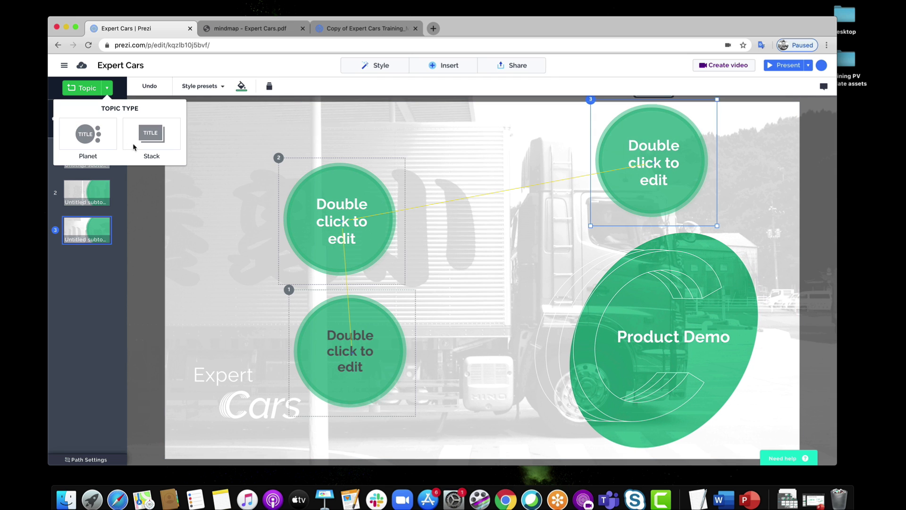
left_click(267, 188)
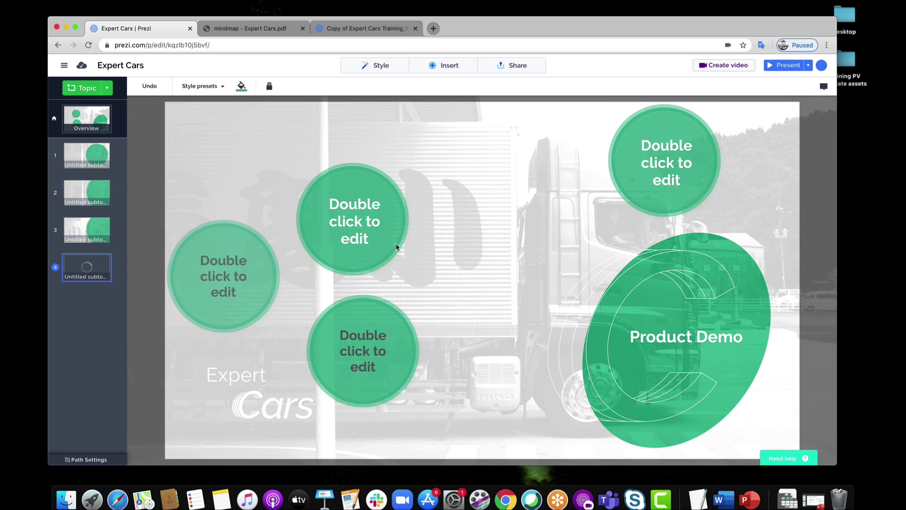
Gather the four topic circles over the truck's trailer and scale them down together to about half their size.
left_click_drag(242, 269, 596, 357)
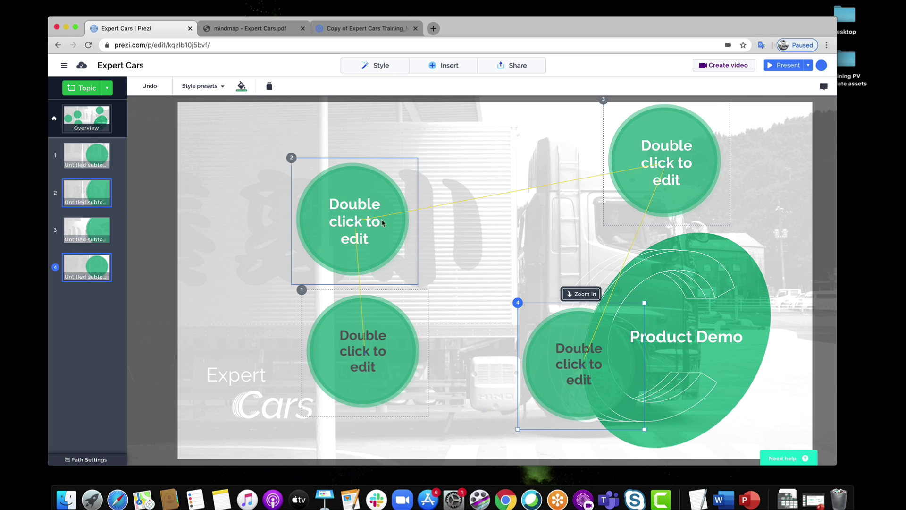
left_click_drag(536, 332, 460, 254)
left_click_drag(613, 176, 459, 197)
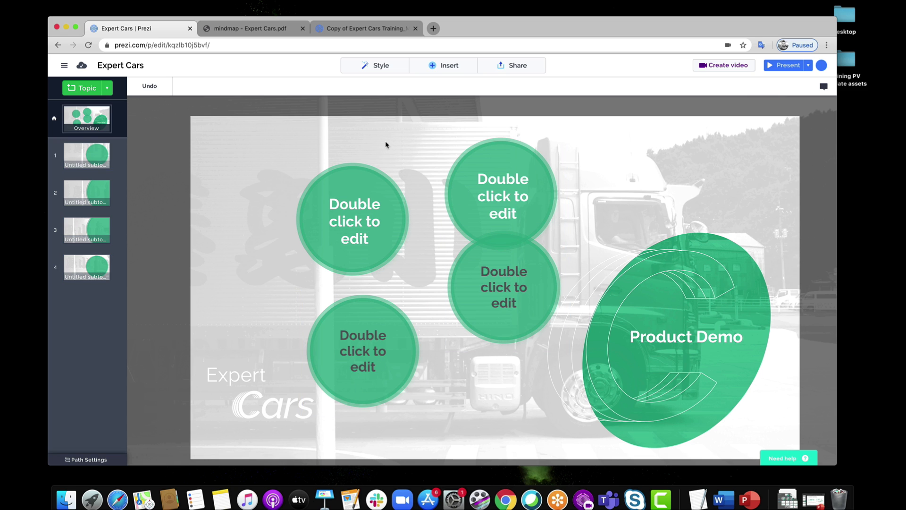
left_click_drag(362, 138, 530, 358)
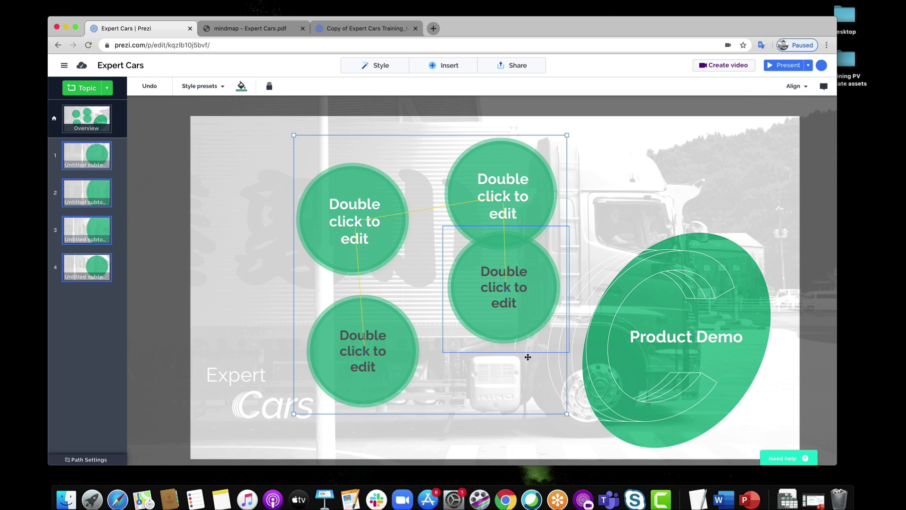
left_click_drag(566, 413, 440, 286)
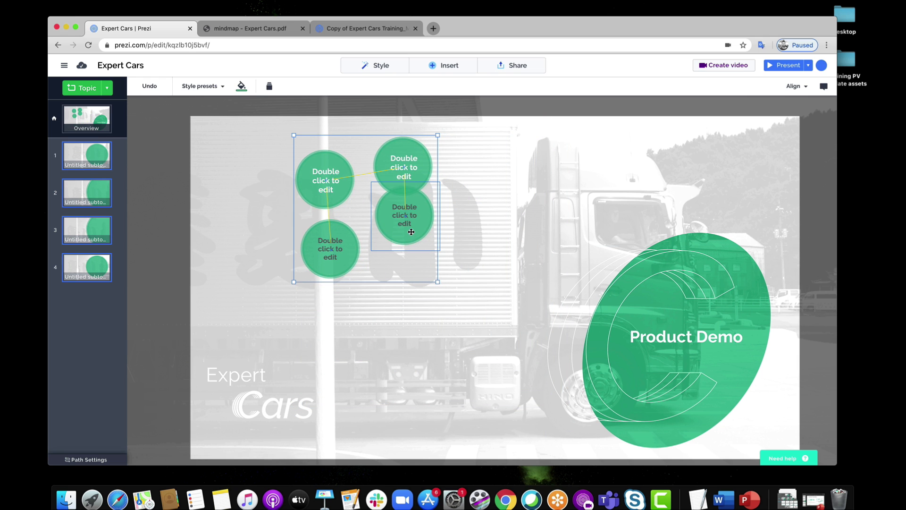
Move the four topic circles to the lower edge of the canvas and spread them into a row between the logo and the green oval.
left_click_drag(411, 228, 556, 422)
left_click(477, 376)
left_click_drag(429, 343, 484, 415)
left_click(394, 350)
left_click(373, 337)
left_click_drag(373, 338, 446, 398)
Scale down the white Expert Cars logo to make room beside the first topic circle.
left_click(332, 383)
left_click(307, 400)
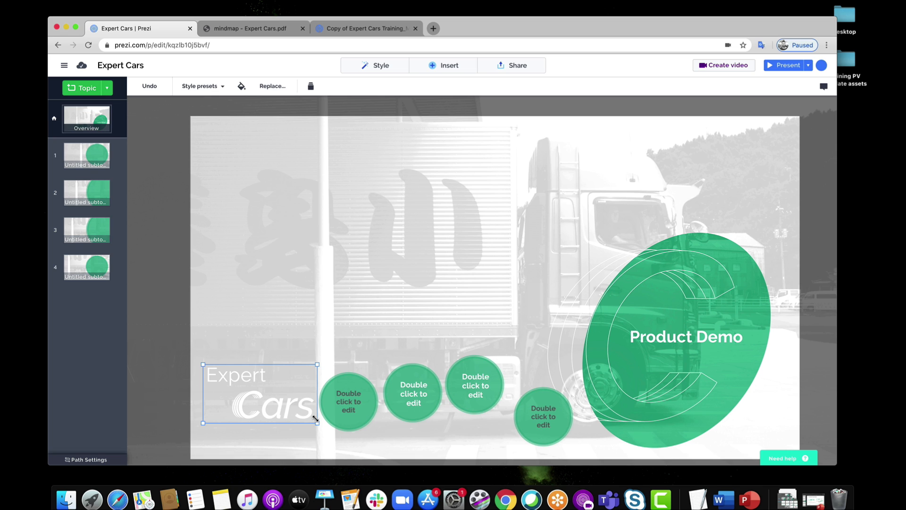
left_click_drag(316, 421, 265, 397)
left_click(345, 297)
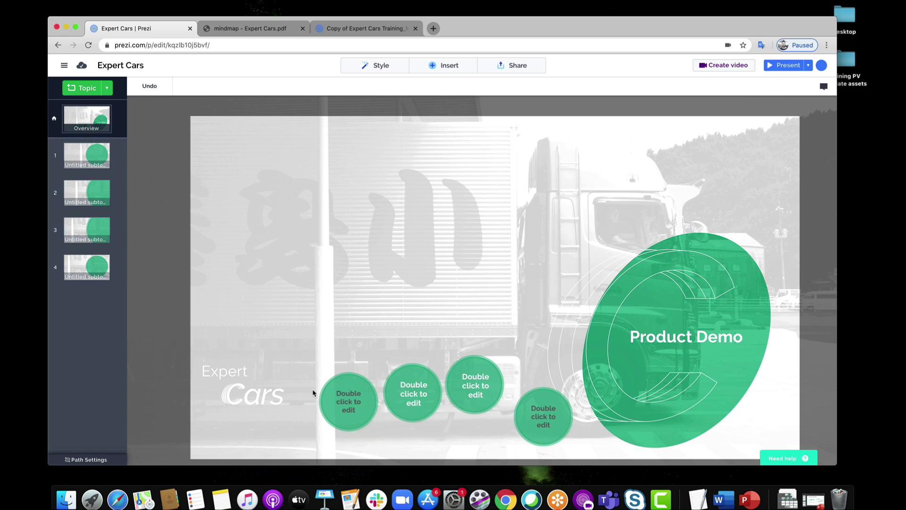
Align the four topic circles by their middles and shift the row closer to the Expert Cars logo.
left_click_drag(324, 393, 576, 448)
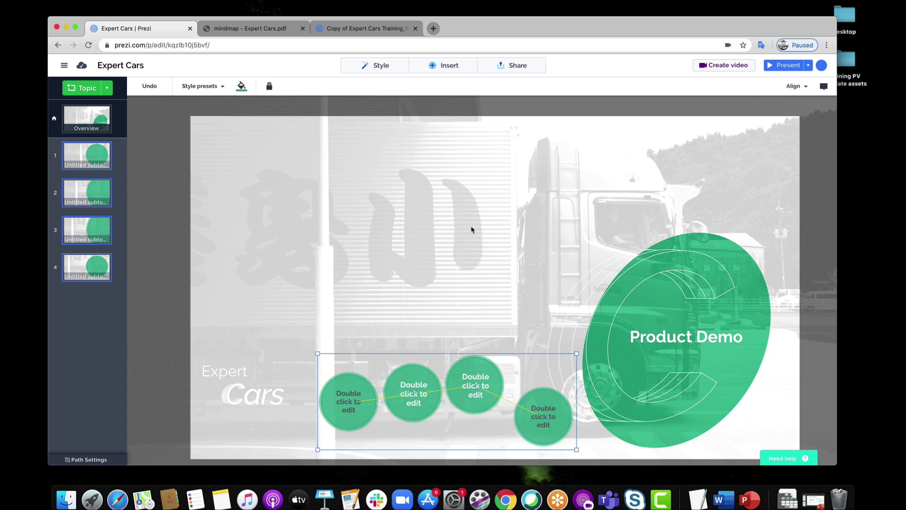
left_click(793, 92)
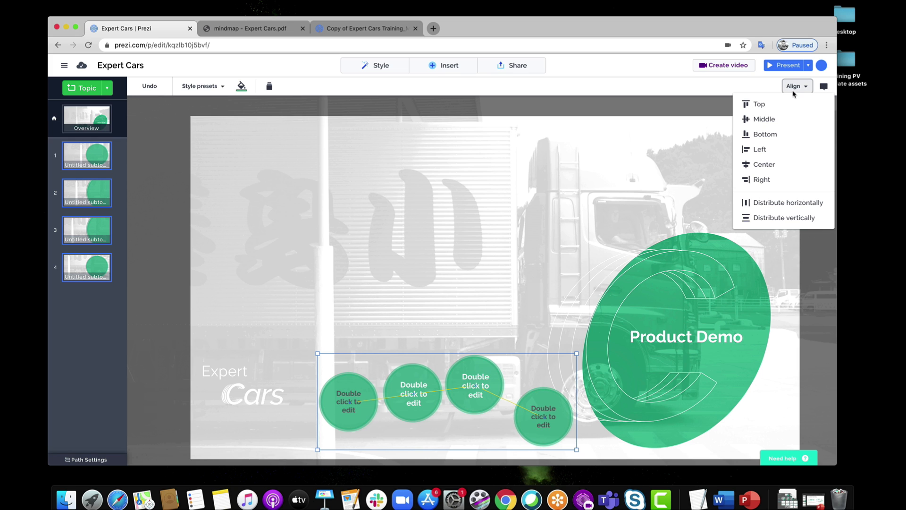
left_click(774, 121)
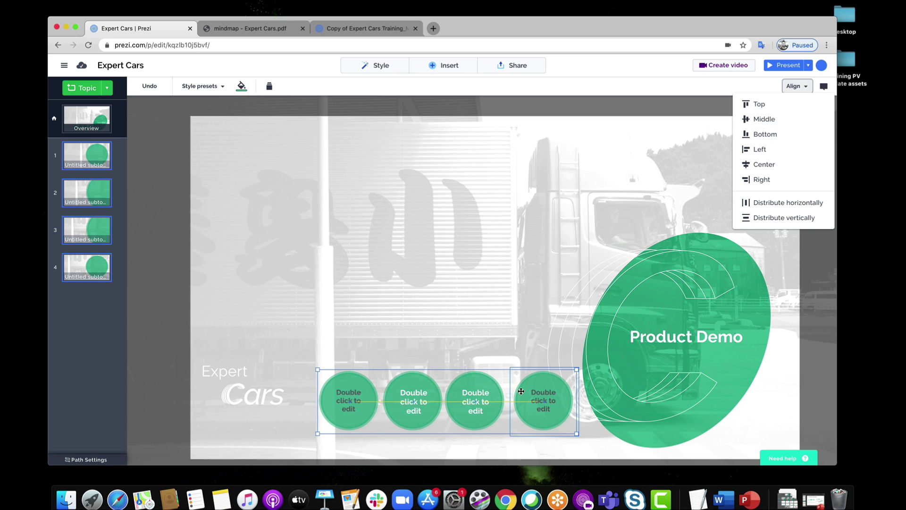
left_click_drag(521, 392, 495, 398)
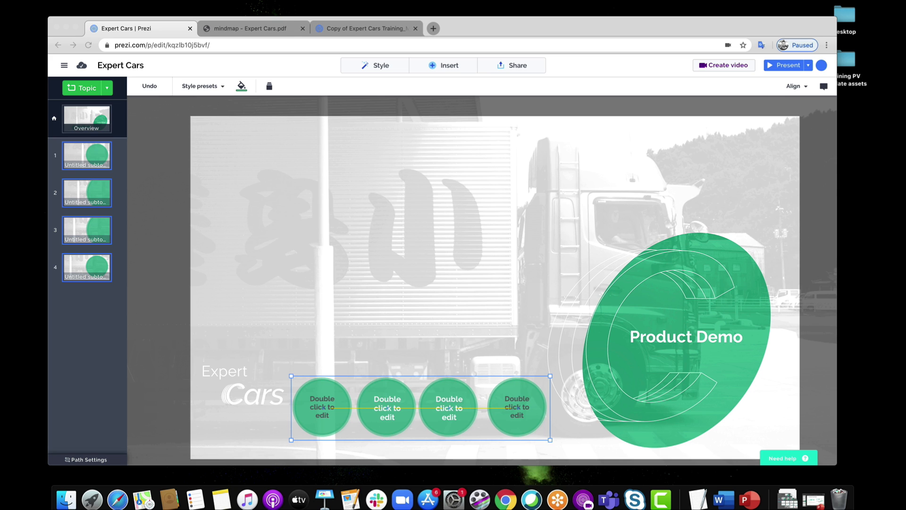
Distribute the four topic circles horizontally so they are evenly spaced.
left_click(553, 26)
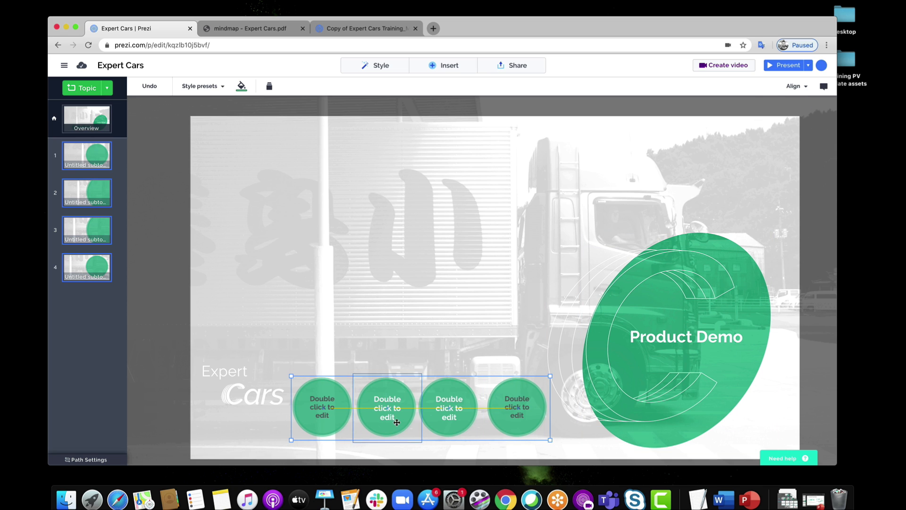
left_click(795, 87)
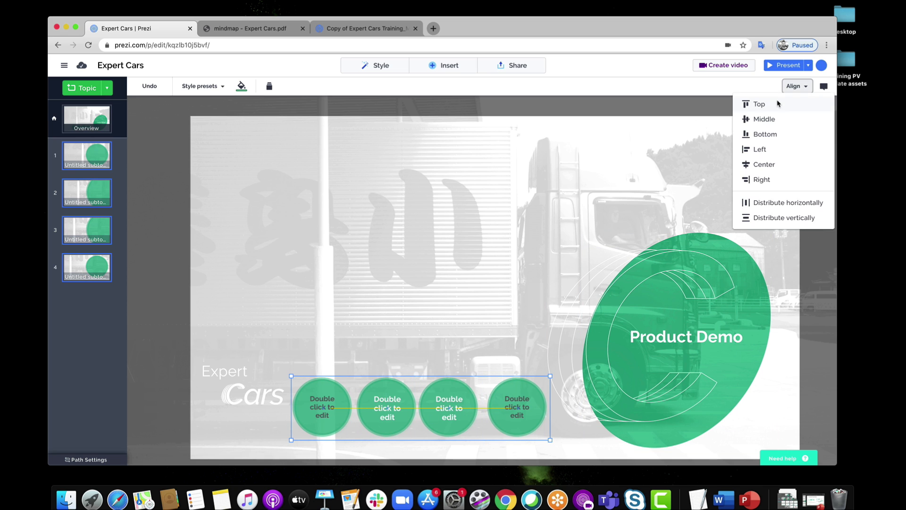
left_click(774, 203)
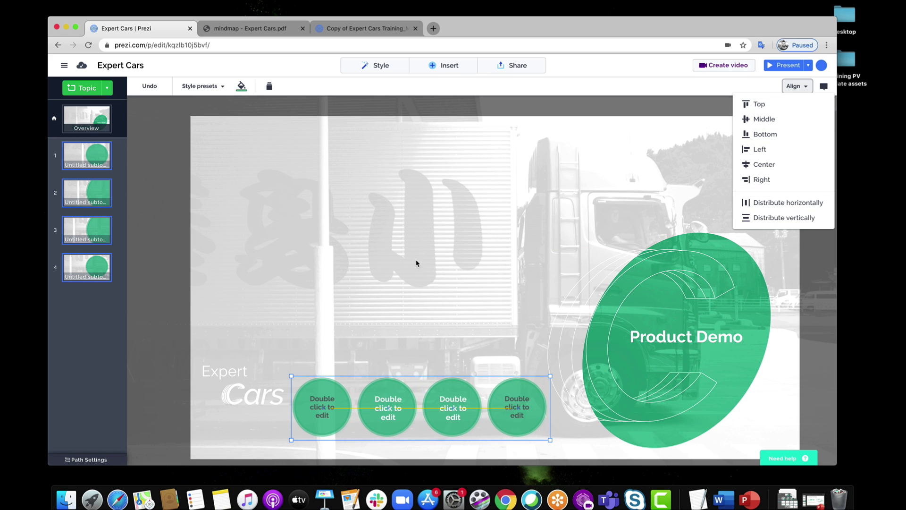
left_click(420, 292)
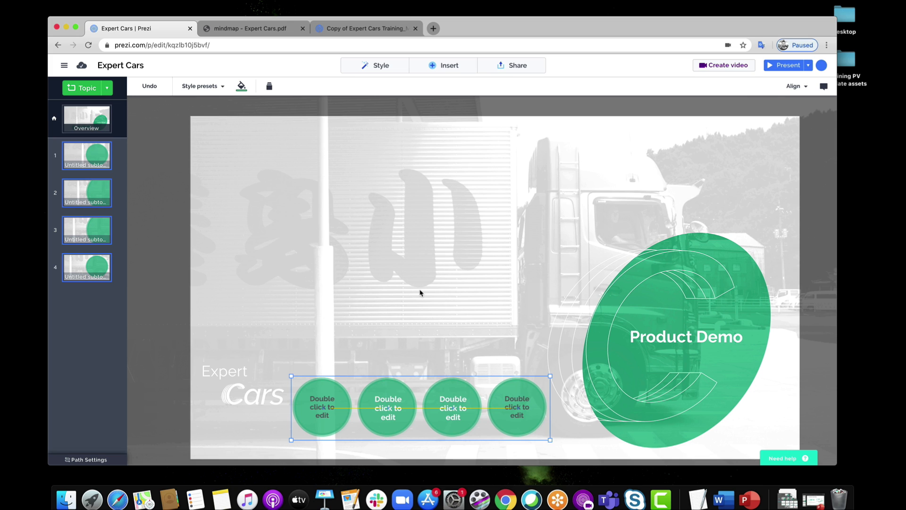
Title the first topic circle "Management Platform Issues", widening its text box to fit the words and centering it in the circle.
left_click(334, 401)
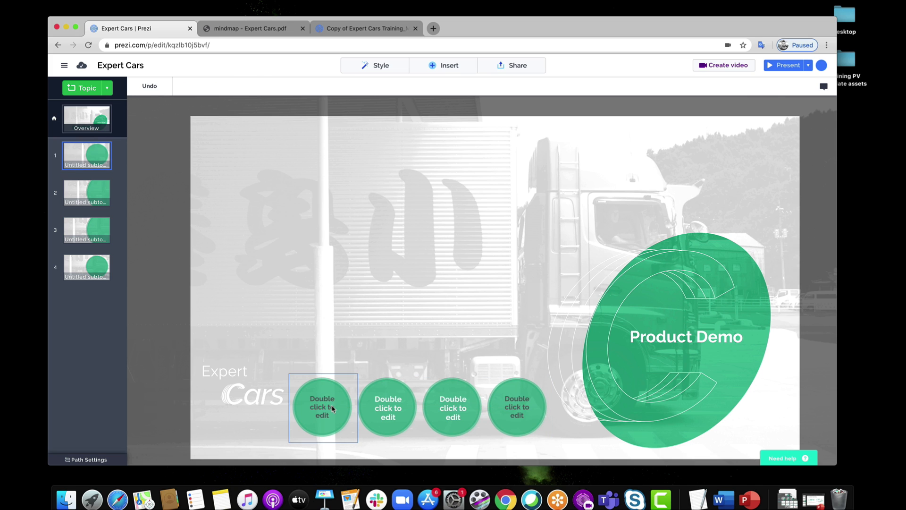
left_click(385, 421)
left_click(325, 407)
left_click(324, 406)
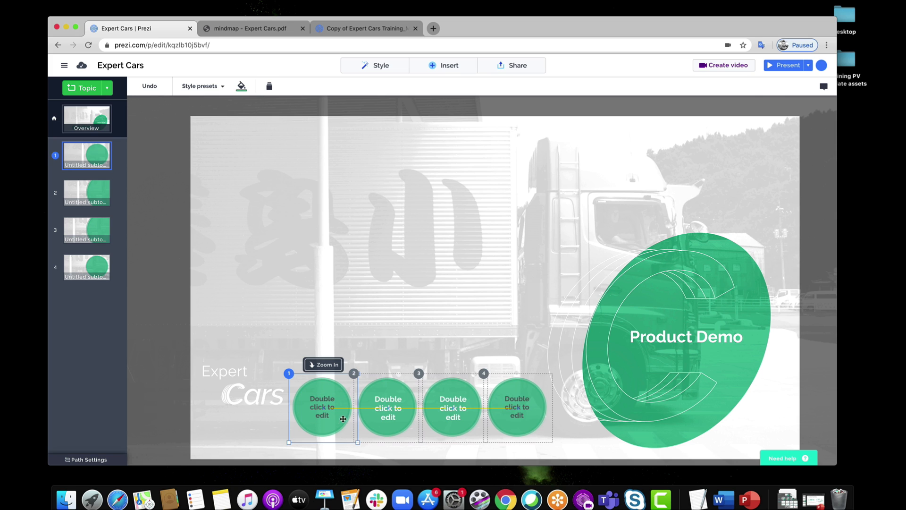
double_click(327, 411)
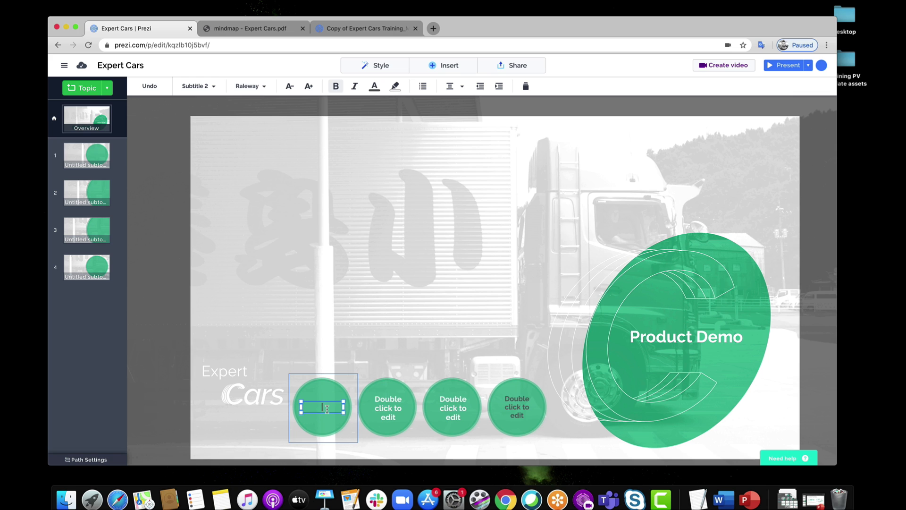
type("Management Platform Issues")
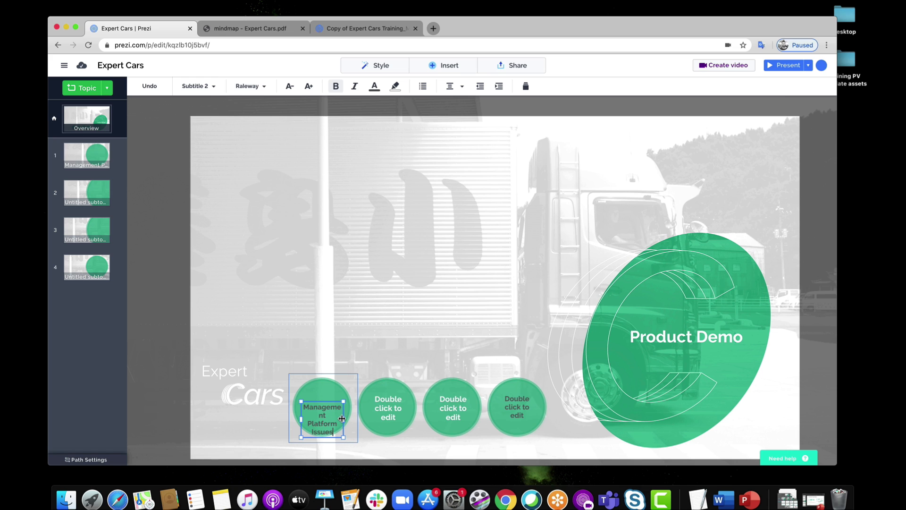
mouse_move(342, 418)
left_mouse_down()
mouse_move(353, 416)
mouse_move(346, 403)
left_mouse_up()
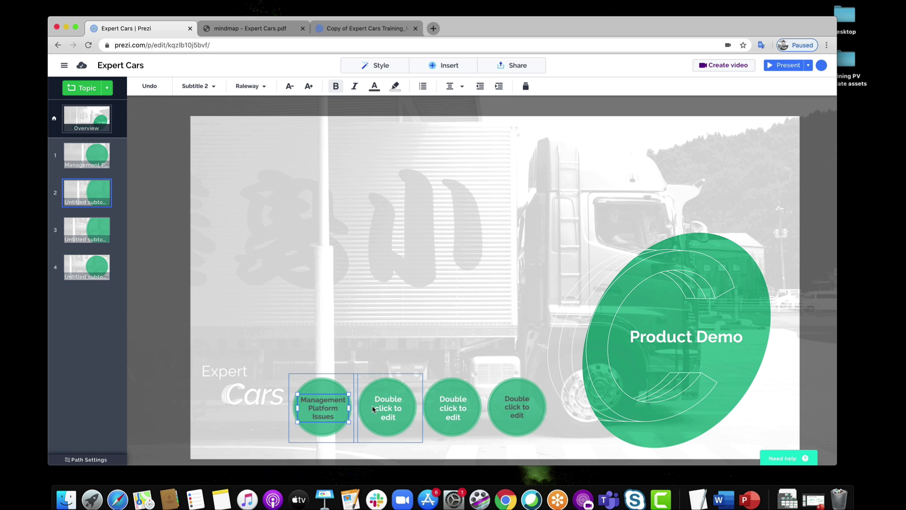
Title the second topic circle "Improving User Experience".
left_click(401, 409)
left_click(398, 409)
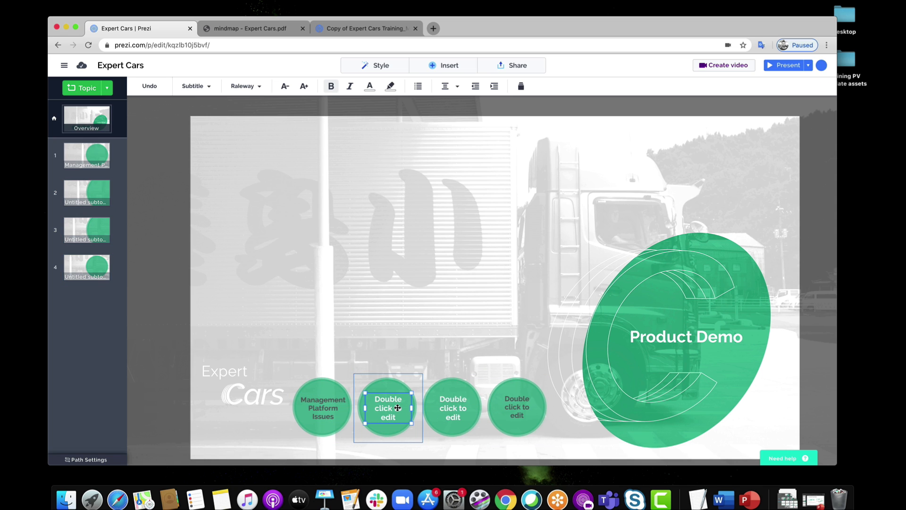
left_click(398, 408)
type("Improving")
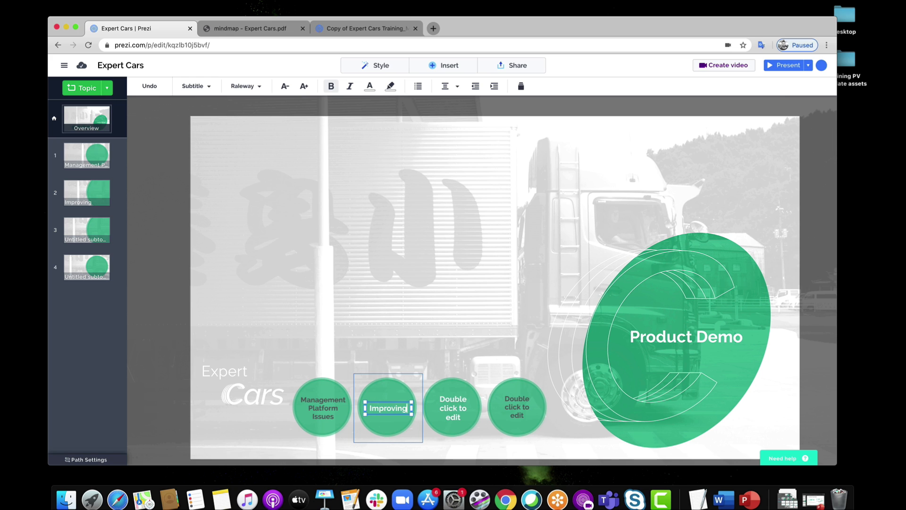
type(" User Experience")
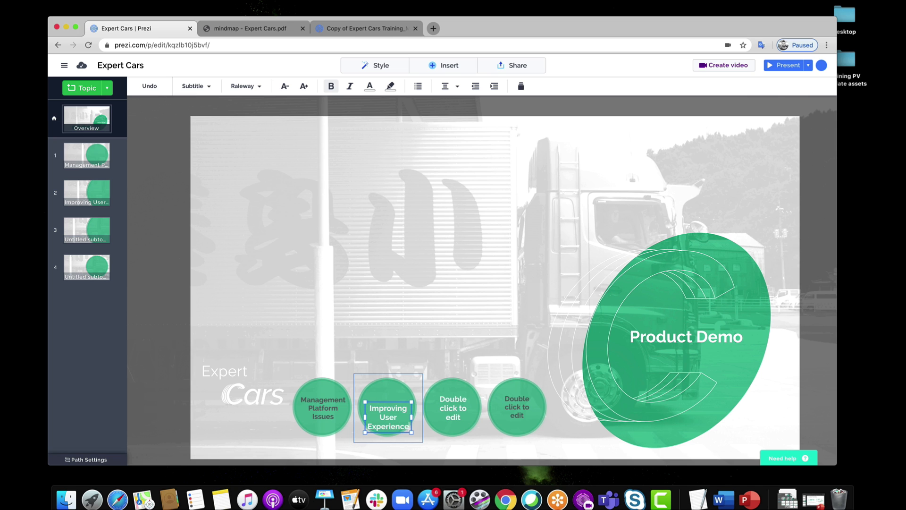
Title the third topic circle "Our Product" and the fourth "Stats and Figures".
double_click(474, 408)
type("Our Product")
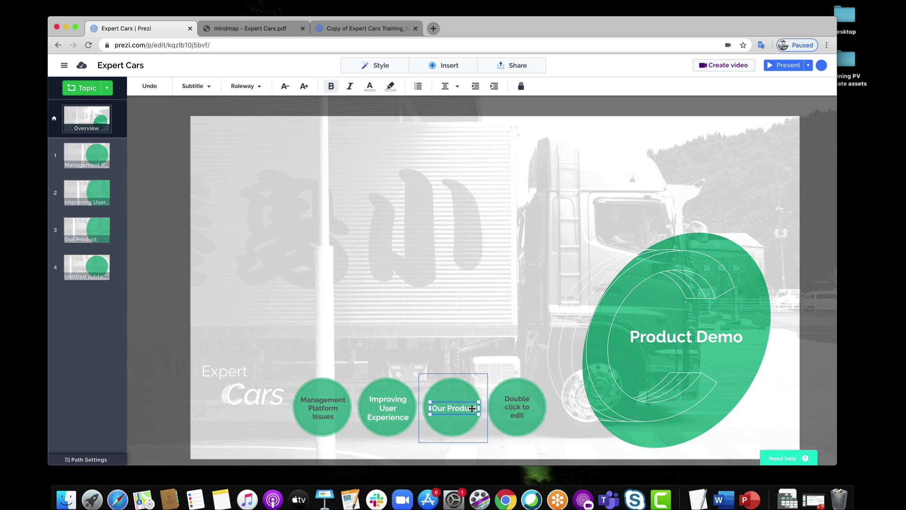
double_click(517, 407)
type("Stats a")
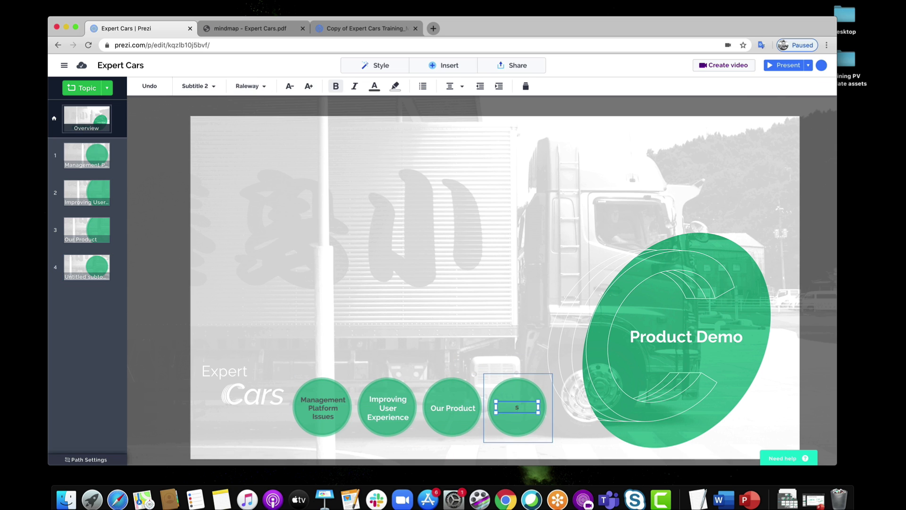
type("nd Figures")
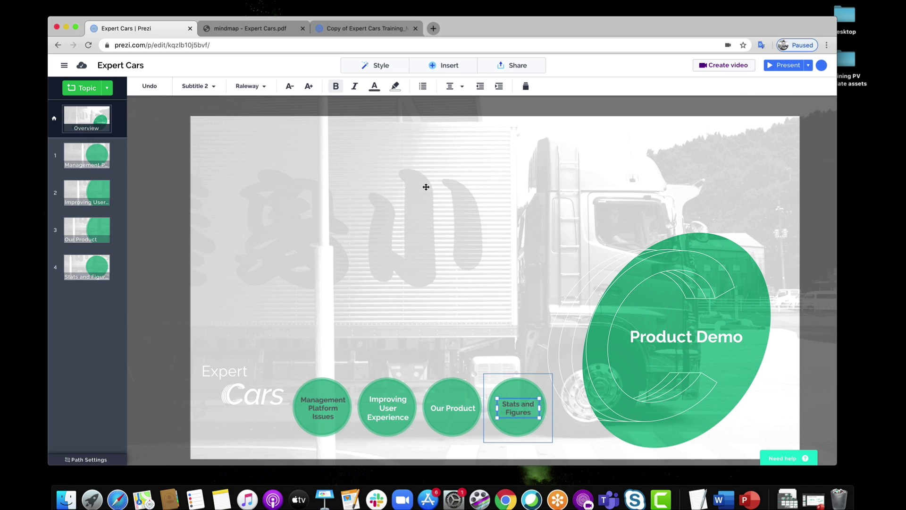
Change the text color of the "Stats and Figures" and "Management Platform Issues" topic titles to white.
left_click(374, 86)
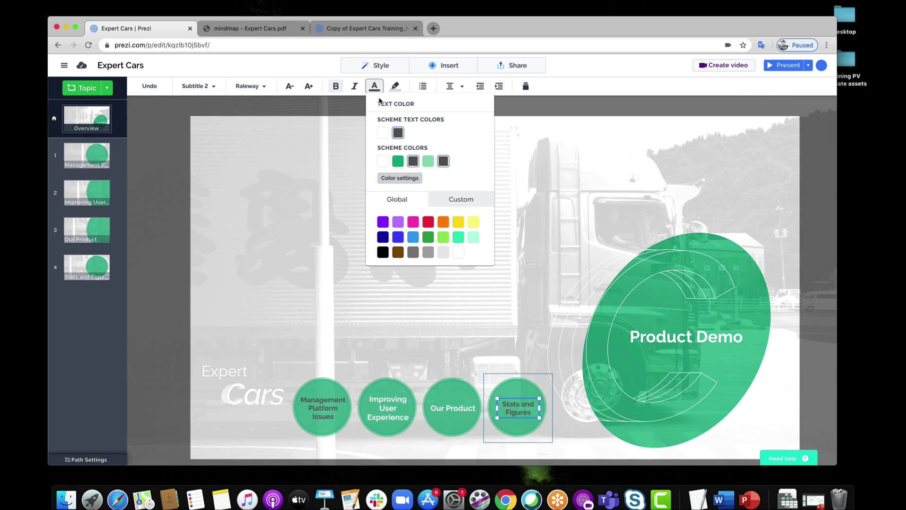
left_click(382, 134)
left_click(333, 408)
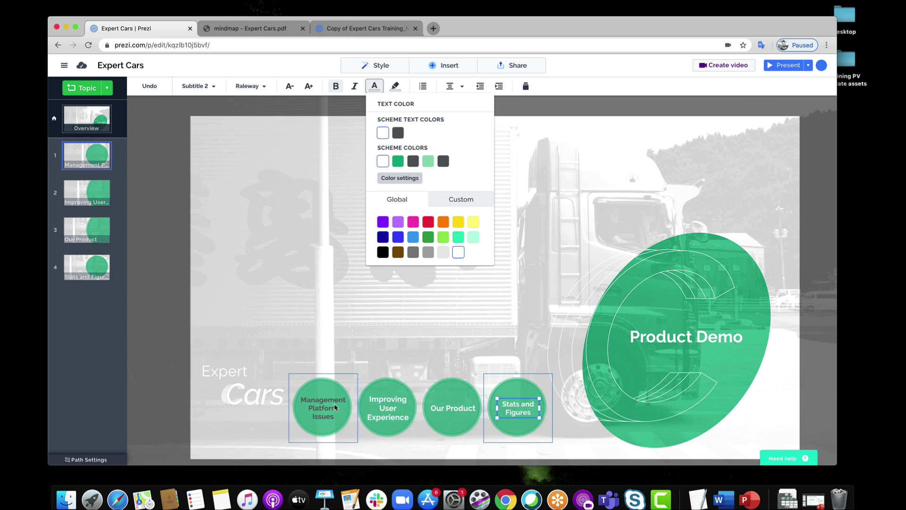
left_click(332, 410)
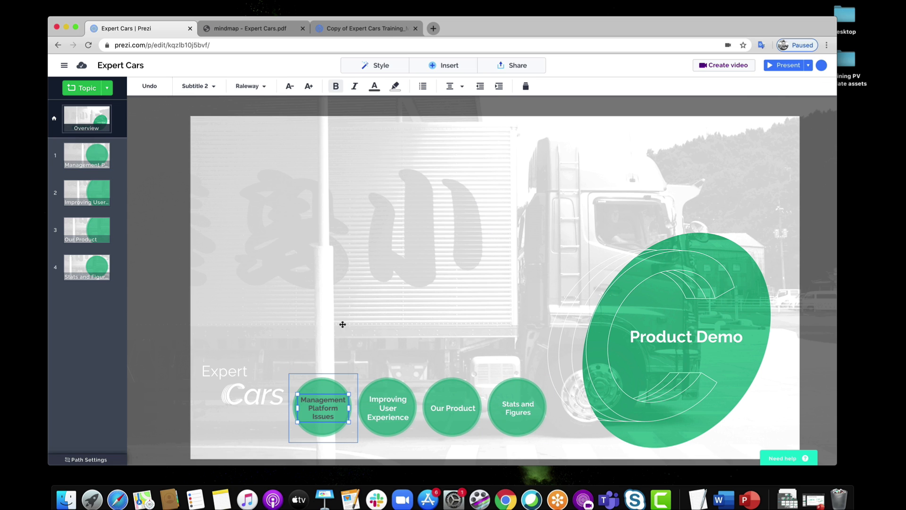
left_click(374, 86)
left_click(383, 131)
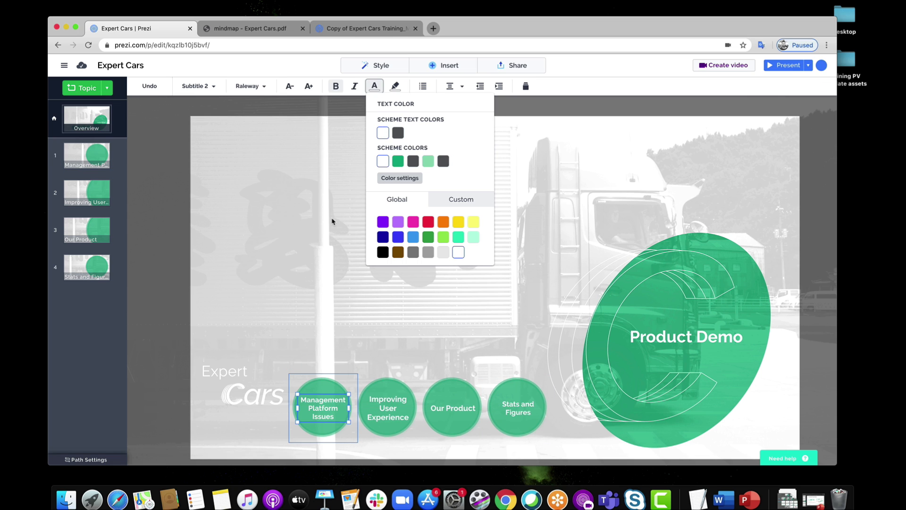
left_click(314, 220)
left_click(350, 297)
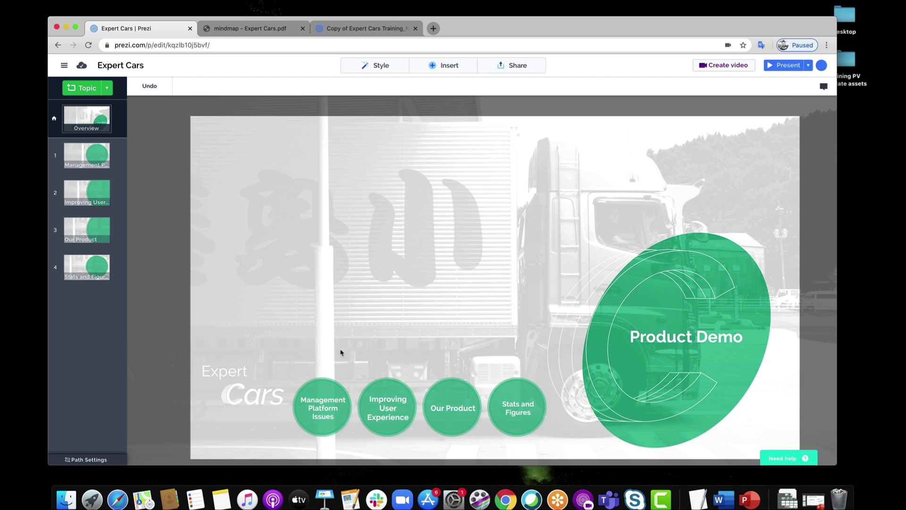
After checking the mindmap PDF, add one planet subtopic and one stack subtopic inside the Management Platform Issues topic.
left_click(338, 397)
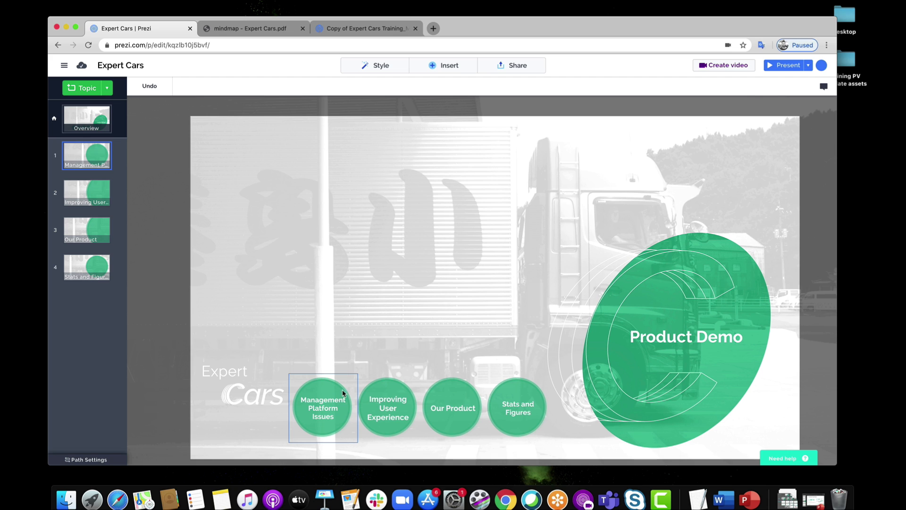
left_click(352, 336)
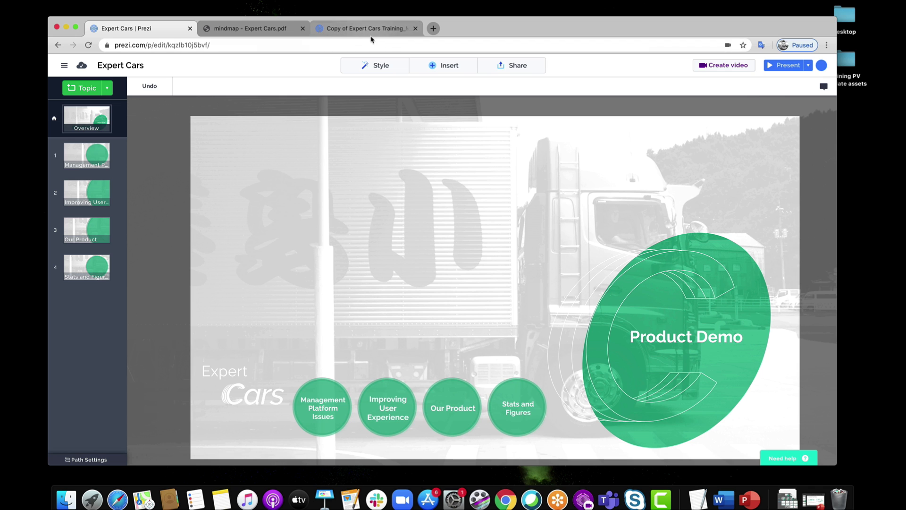
left_click(261, 28)
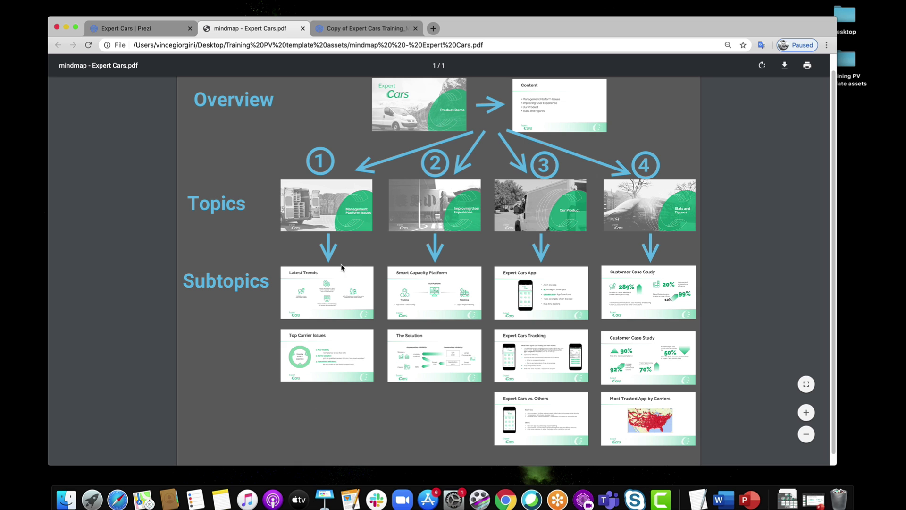
left_click(156, 33)
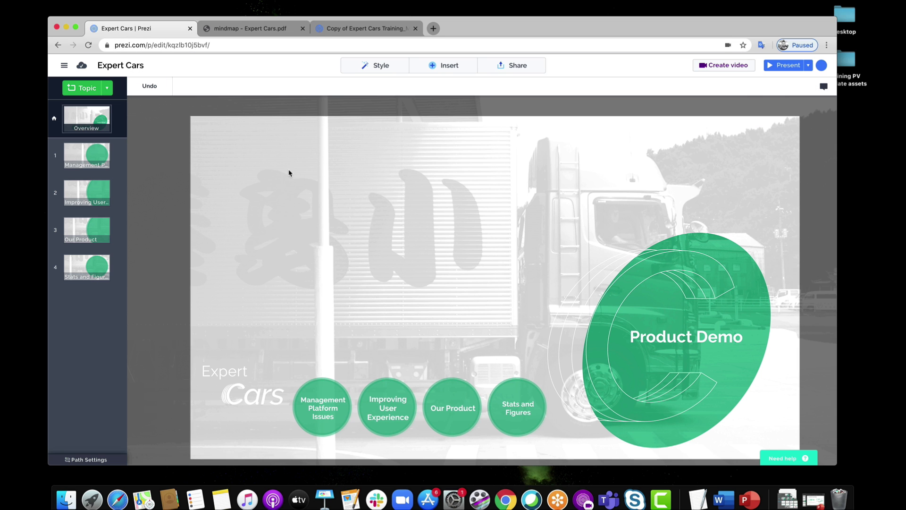
left_click(326, 400)
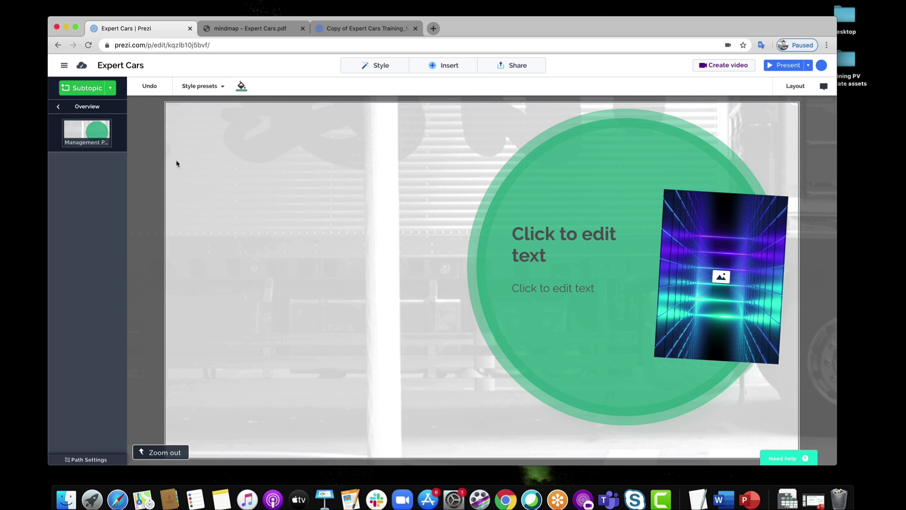
left_click(110, 88)
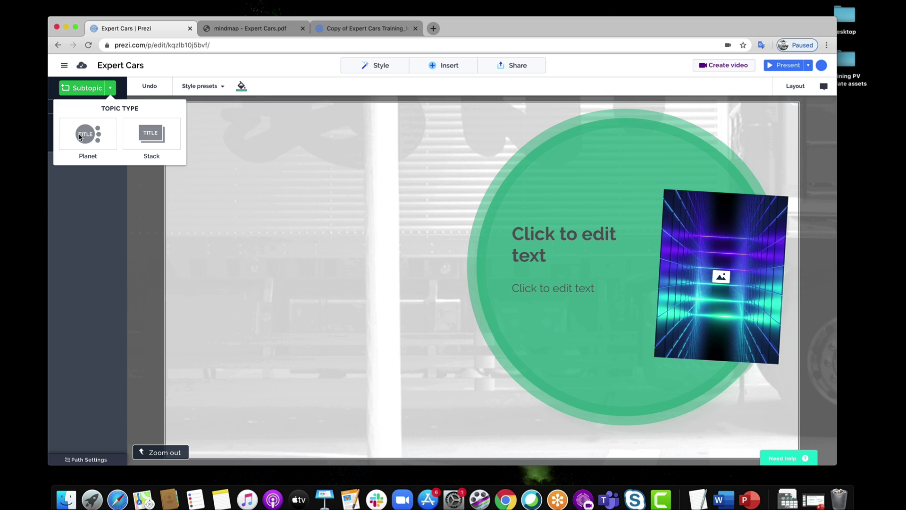
left_click(81, 136)
left_click(110, 88)
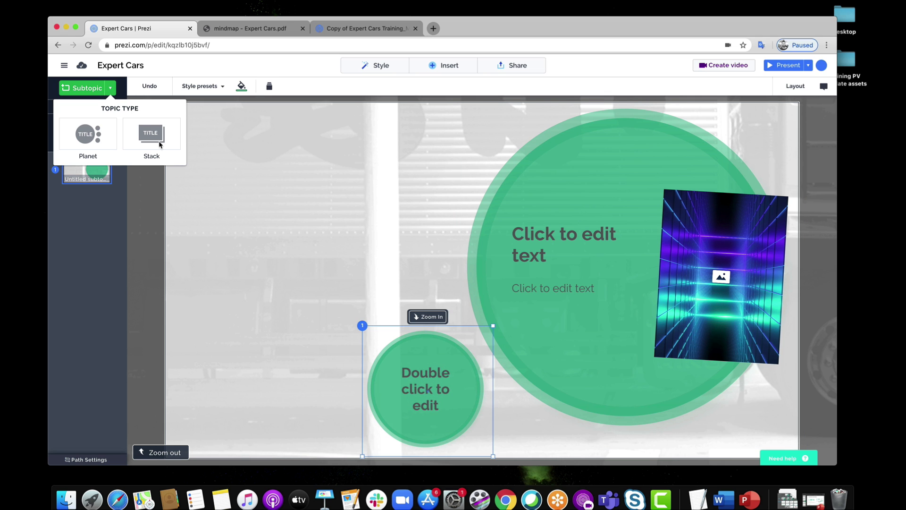
left_click(162, 145)
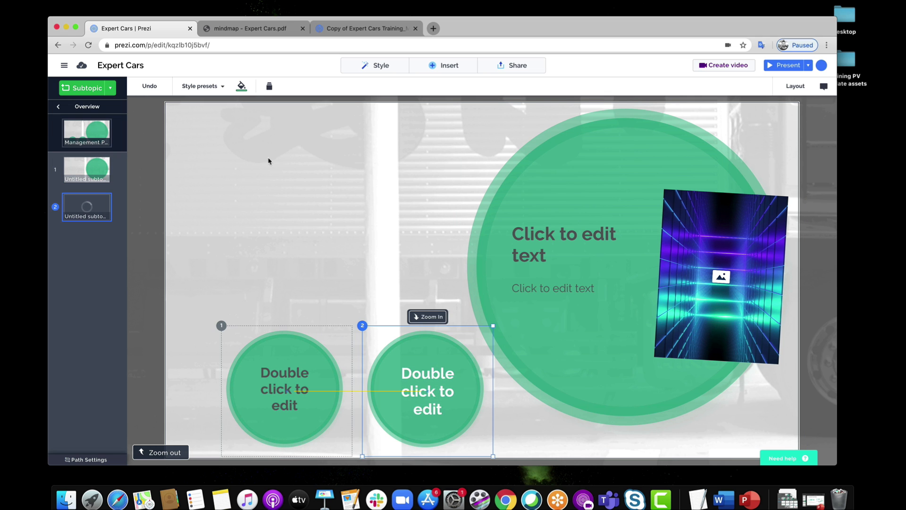
Title the second subtopic circle "Latest Trends" on two lines.
double_click(434, 383)
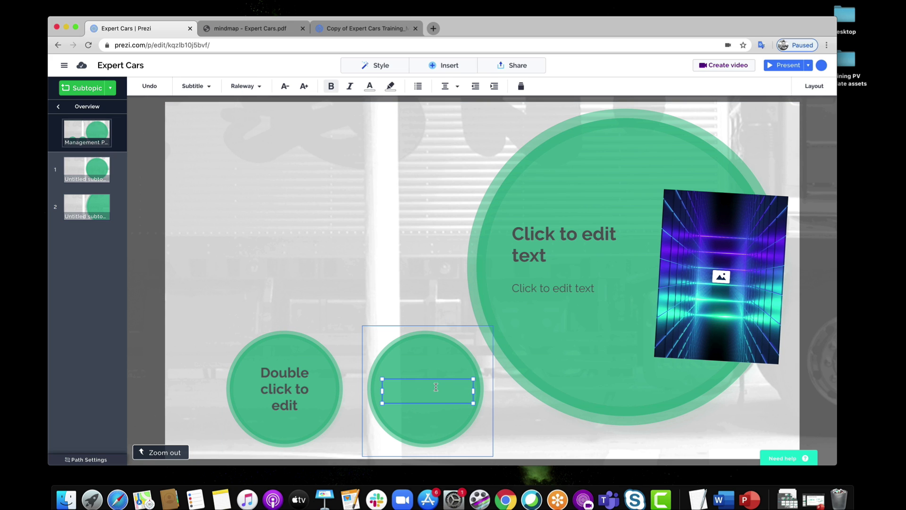
type("Latest")
key("Return")
type("Trends")
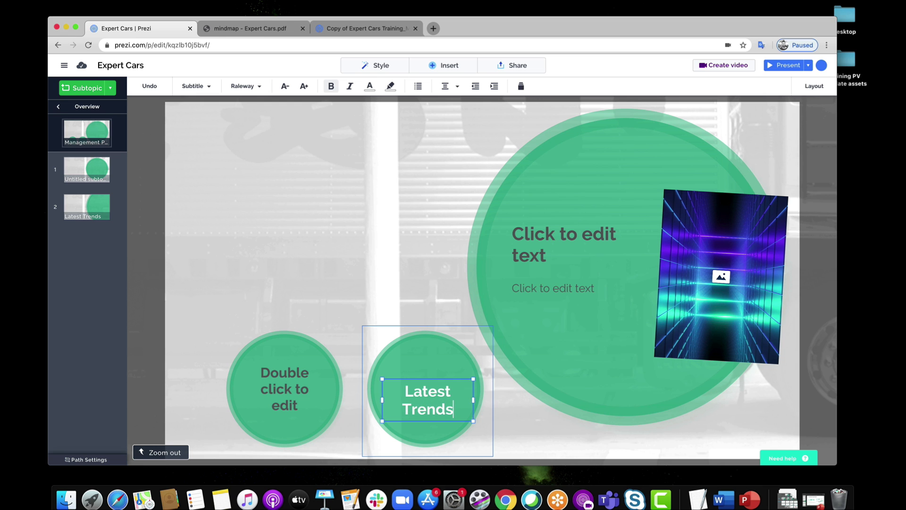
Title the first subtopic circle "Top Carrier Issues" on two lines and center the text in the circle.
left_click(284, 389)
double_click(294, 385)
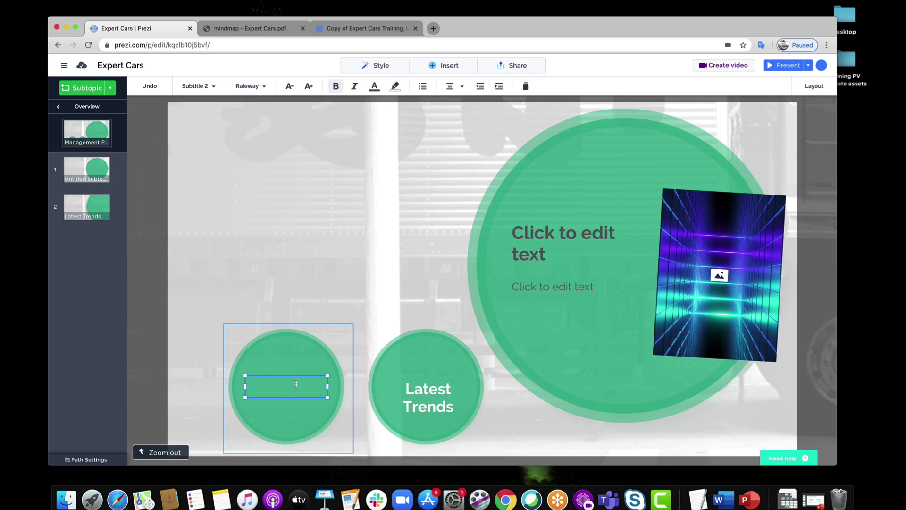
type("Top Carrier")
key("Return")
type("Issues")
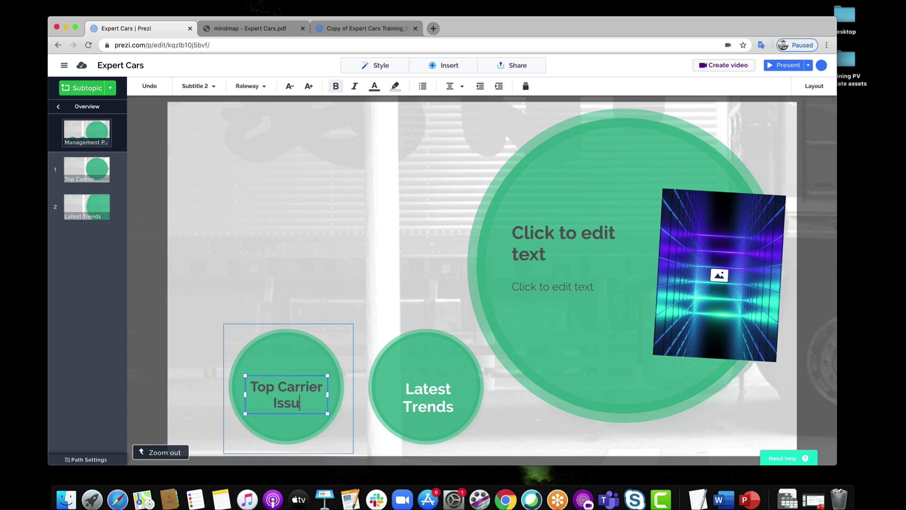
left_click(306, 357)
left_click(303, 392)
left_click_drag(303, 392, 306, 387)
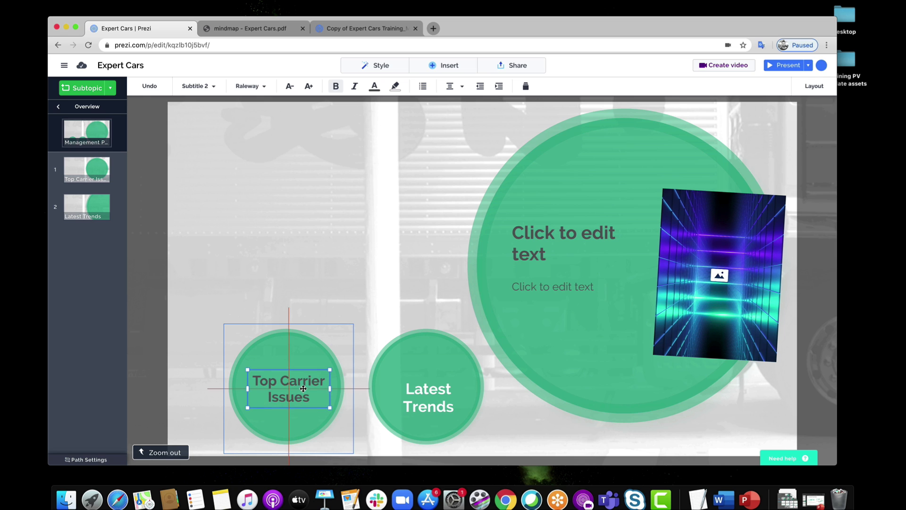
Color the "Top Carrier Issues" title white and center the "Latest Trends" text within its circle.
left_click(355, 88)
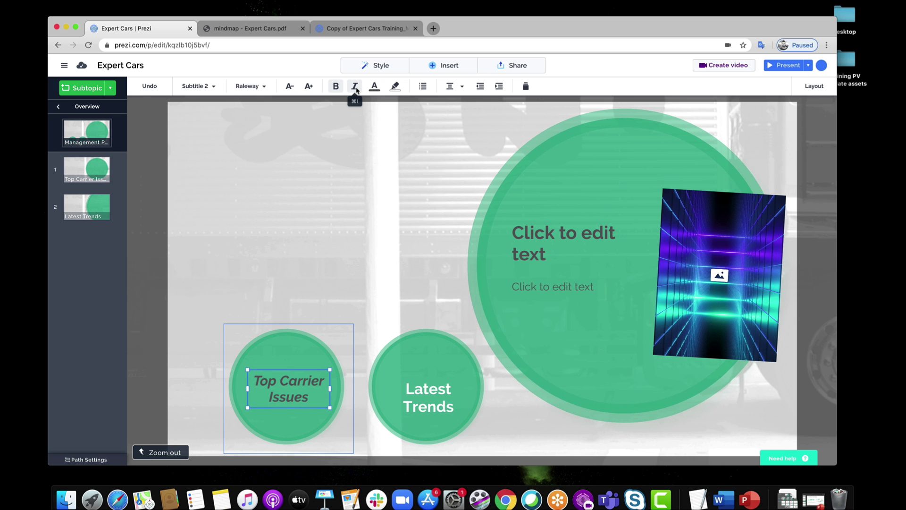
left_click(352, 87)
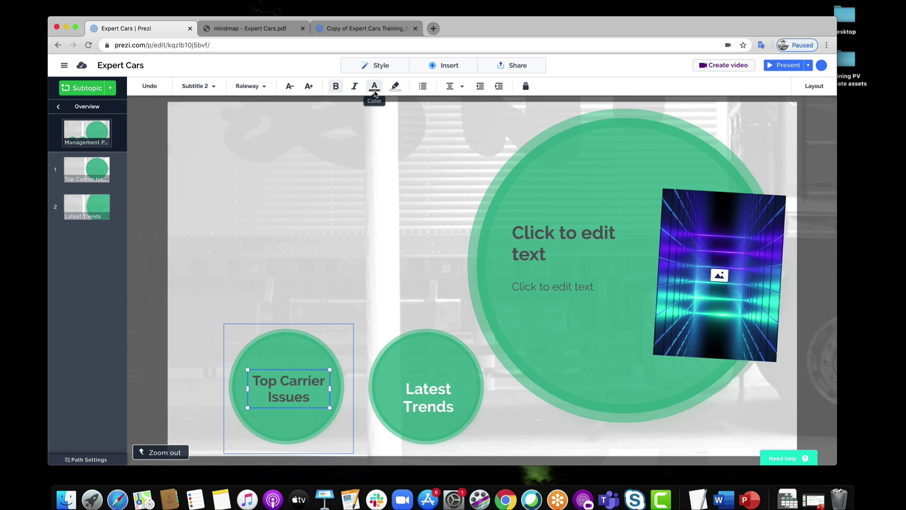
left_click(375, 86)
left_click(383, 133)
left_click(427, 387)
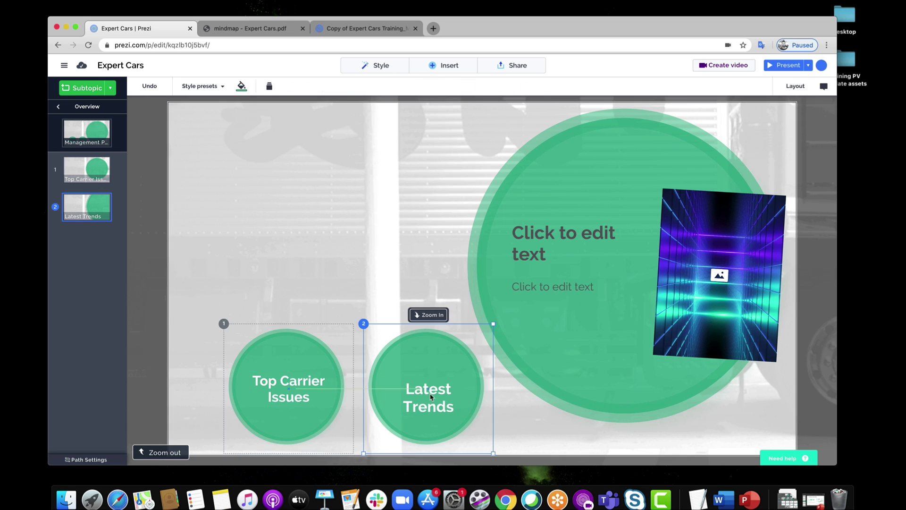
left_click(431, 404)
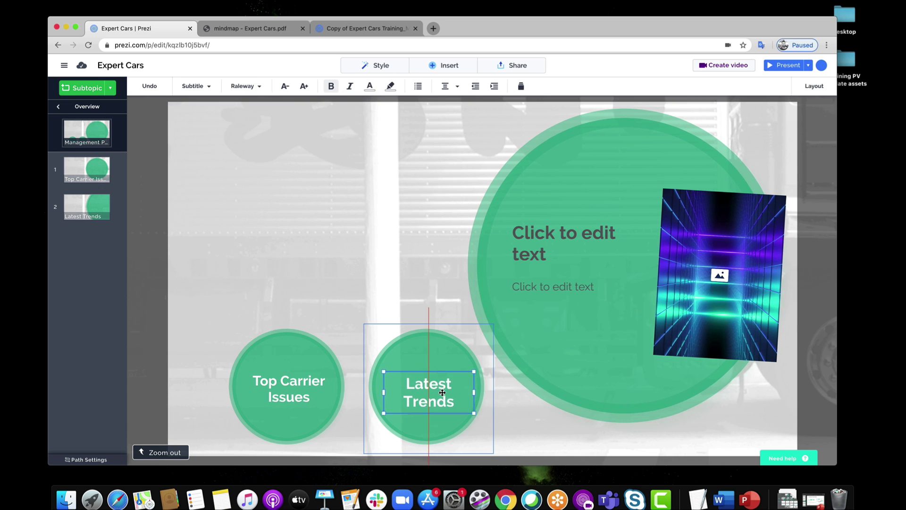
left_click(375, 302)
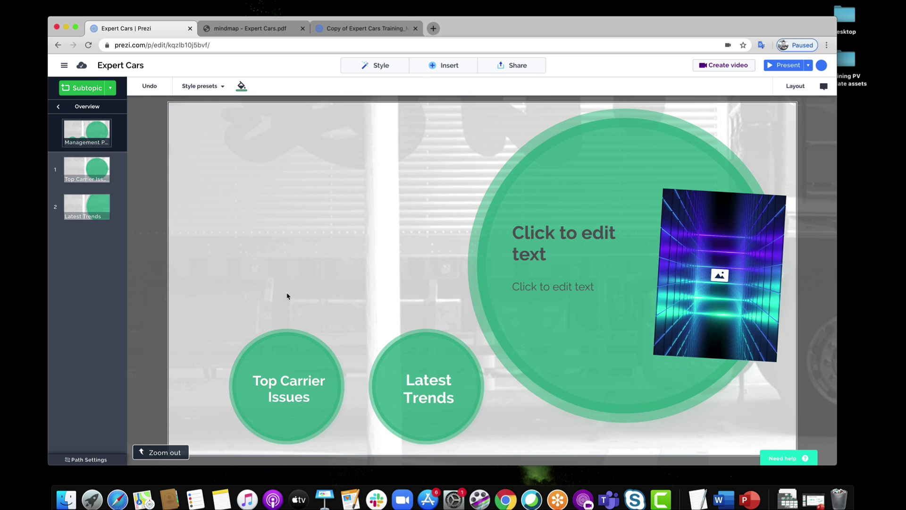
Shrink both subtopic circles together and place them so "Latest Trends" overlaps the lower-left edge of the large circle.
left_click_drag(279, 311, 533, 378)
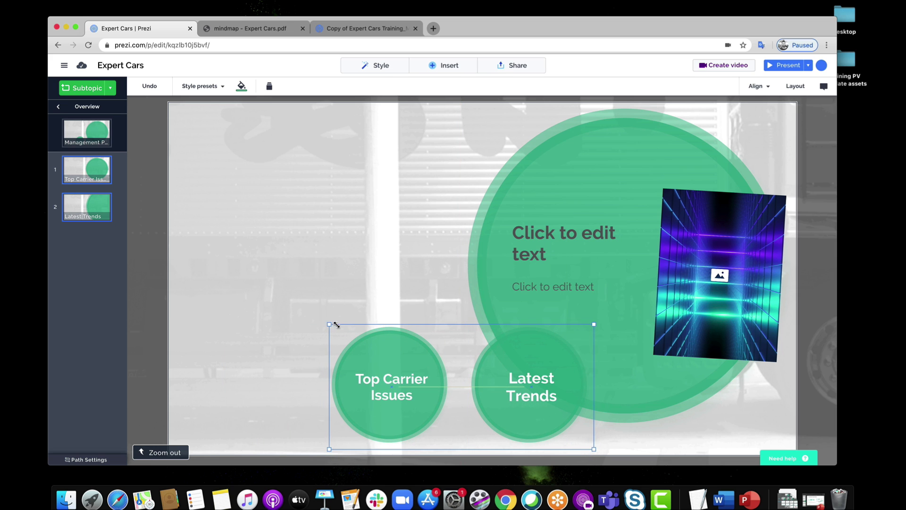
left_click_drag(330, 325, 385, 346)
left_click_drag(427, 376, 415, 370)
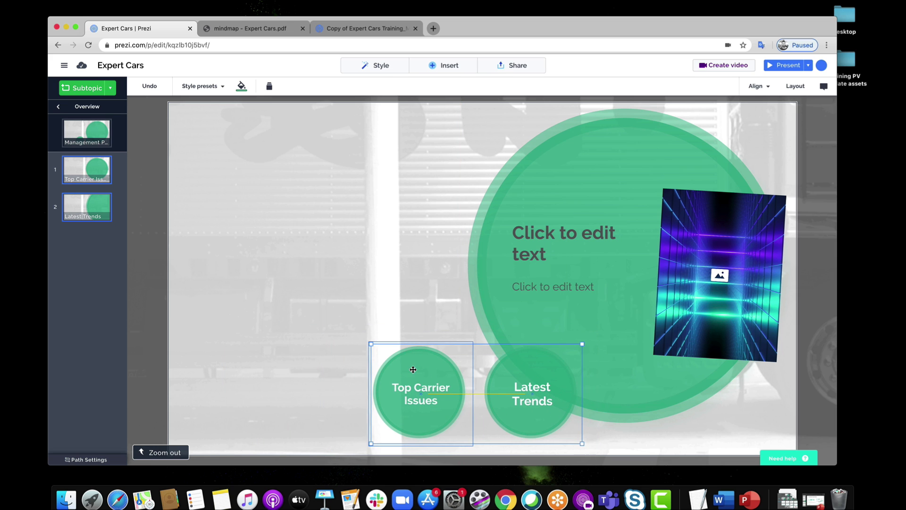
left_click(345, 260)
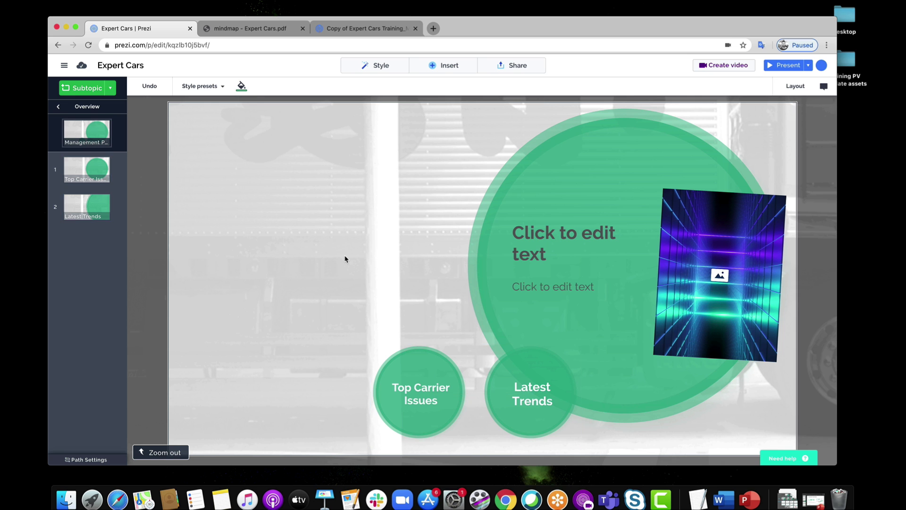
Return to the overview, enter the Stats and Figures topic and add three subtopics to it.
scroll(345, 259, "down", 5)
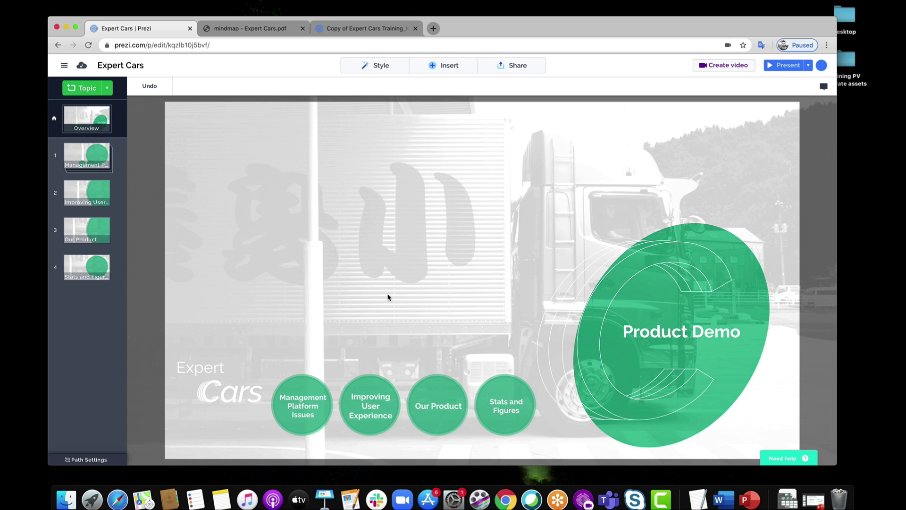
left_click(507, 418)
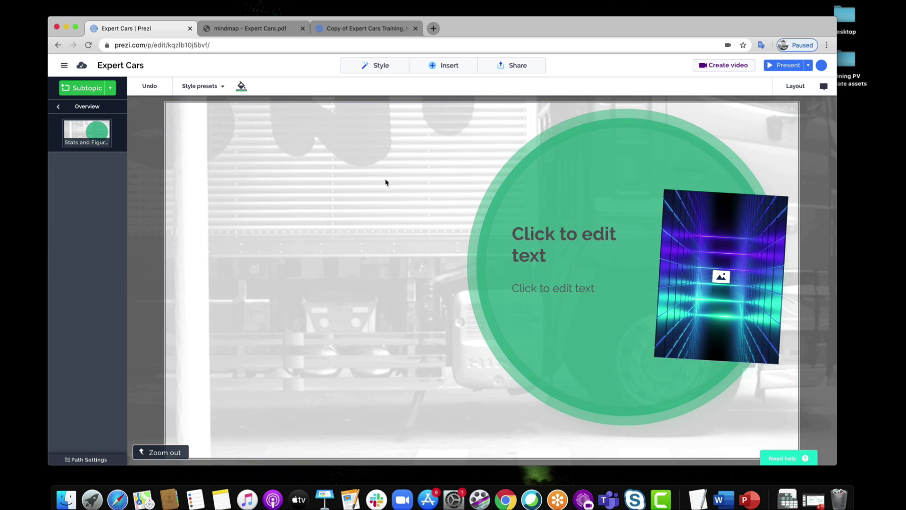
left_click(81, 88)
left_click(81, 88)
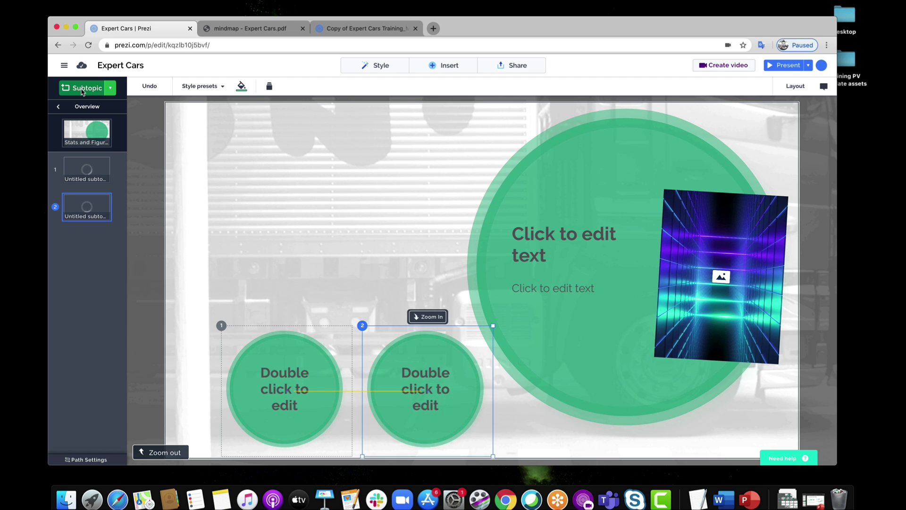
left_click(81, 88)
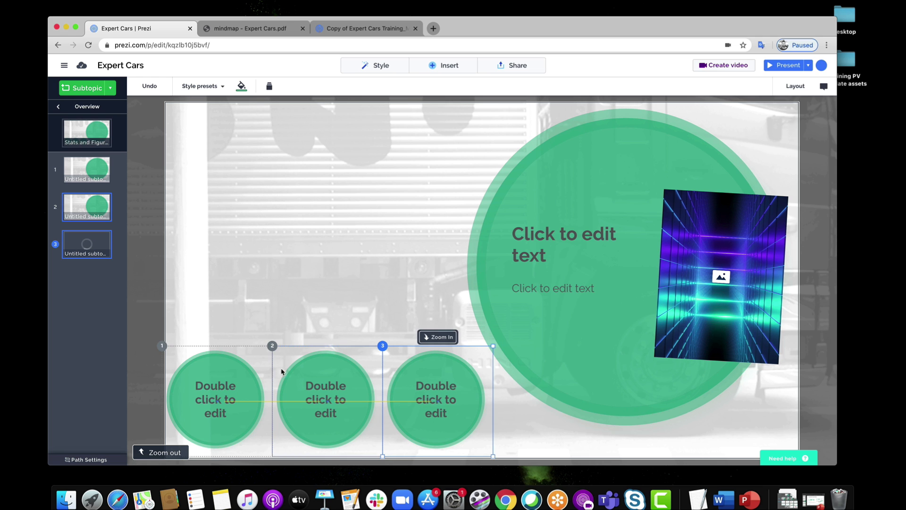
Arrange the three subtopic circles in an arc around the left side of the large circle, with the middle one farthest out.
left_click_drag(238, 376, 461, 150)
left_click_drag(345, 358, 439, 239)
left_click(451, 379)
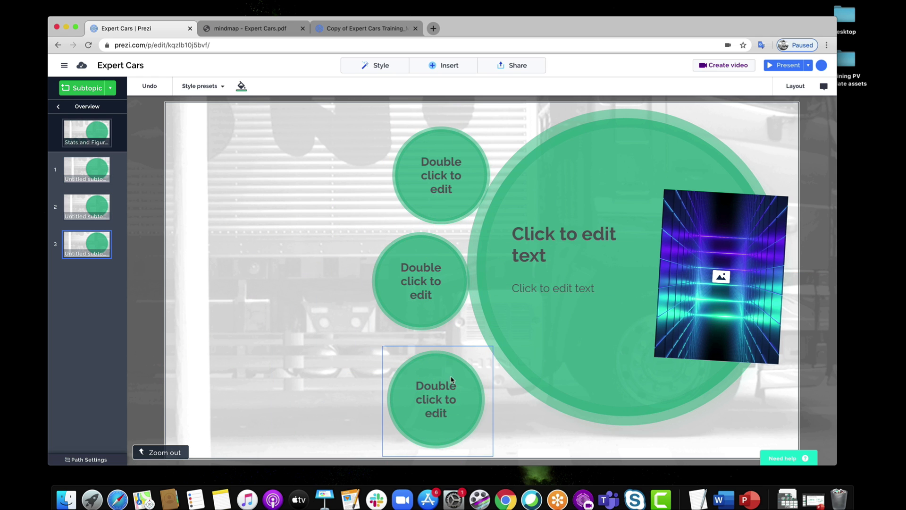
left_click_drag(451, 379, 468, 381)
left_click(444, 330)
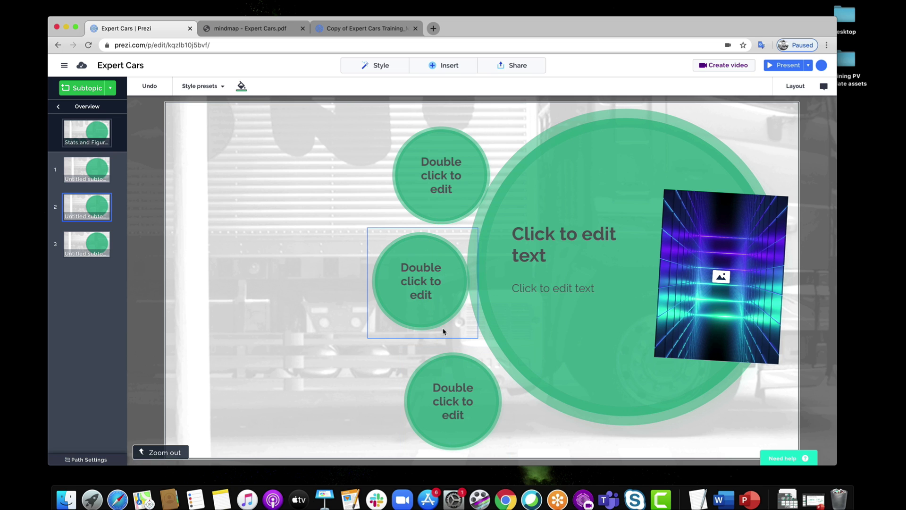
left_click_drag(438, 323, 435, 337)
left_click(477, 377)
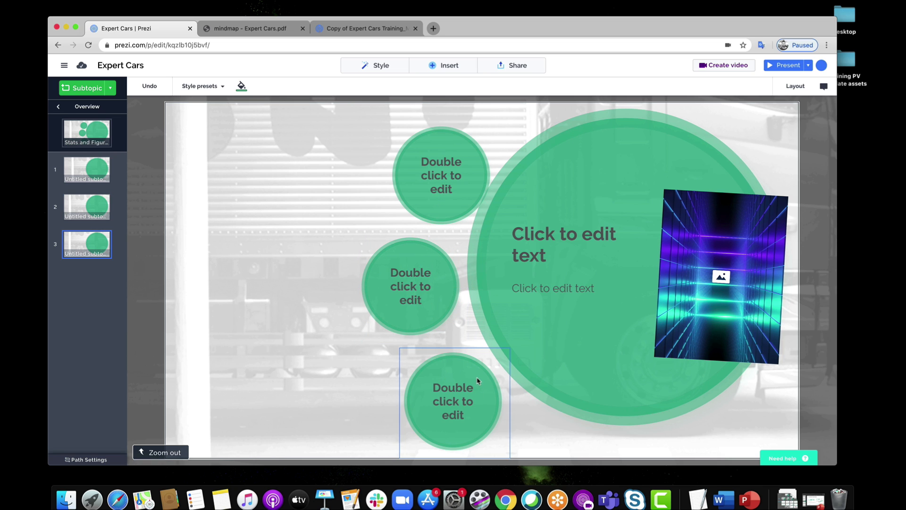
left_click_drag(477, 377, 466, 373)
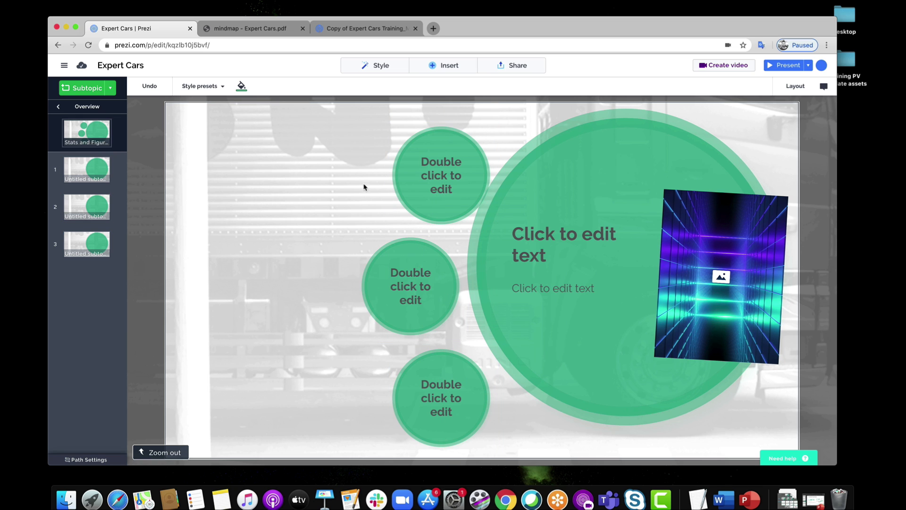
Distribute the three subtopic circles vertically and nudge them together slightly upward and toward the large circle.
left_click_drag(354, 167, 498, 451)
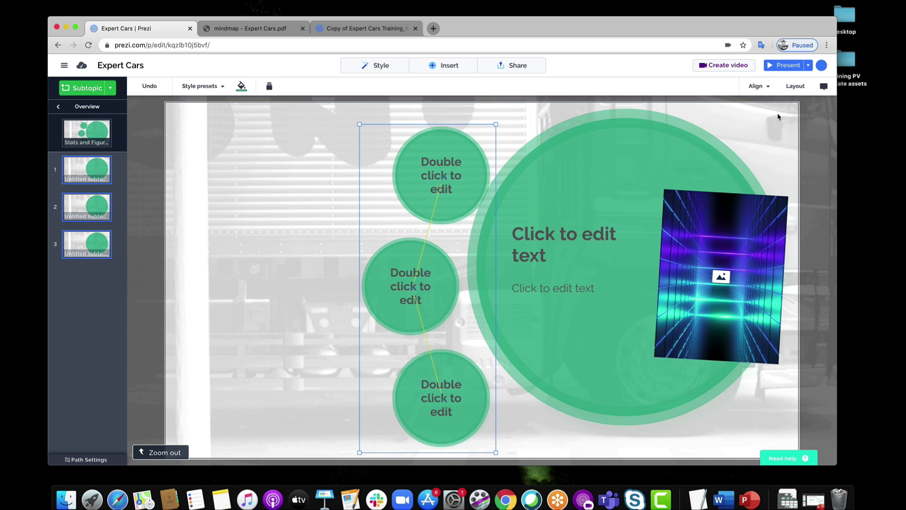
left_click(767, 90)
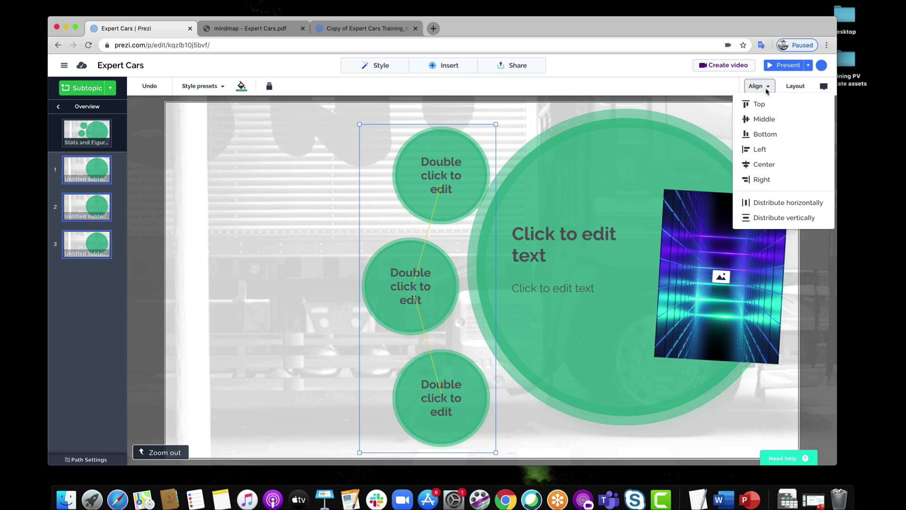
left_click(774, 218)
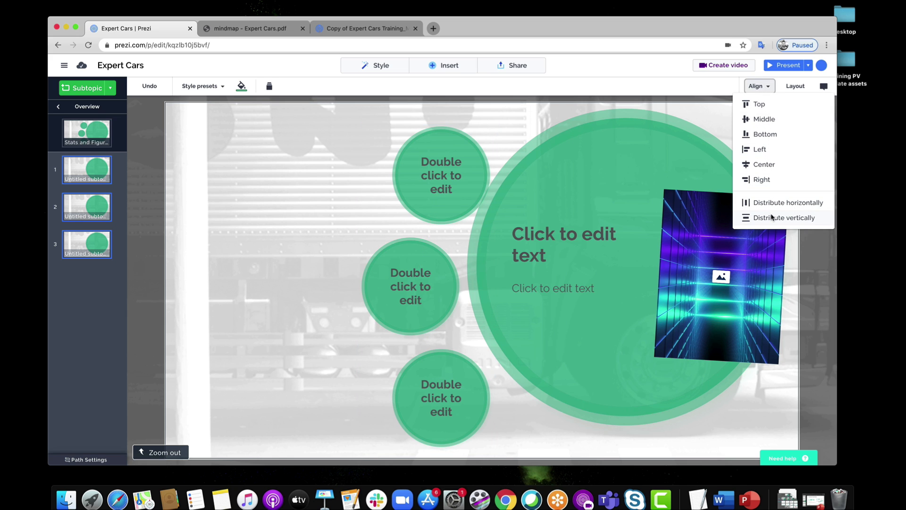
left_click(291, 233)
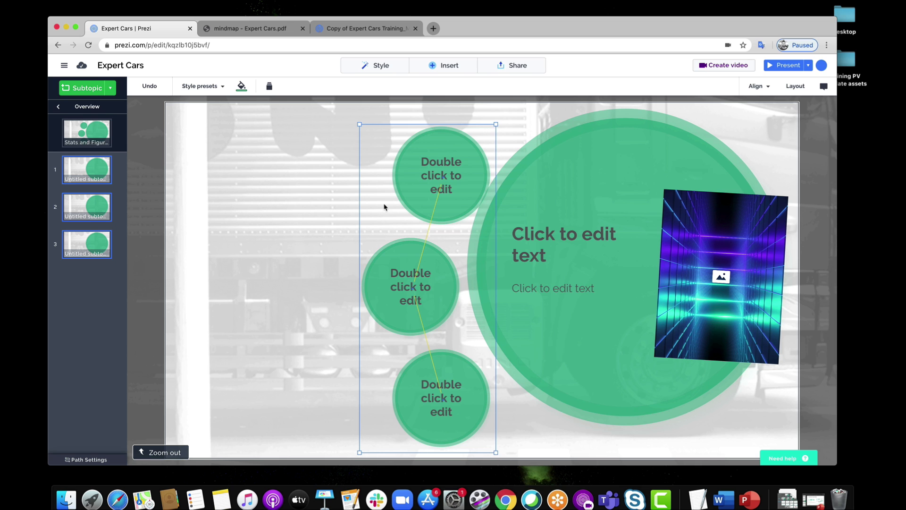
mouse_move(463, 249)
left_mouse_down()
mouse_move(471, 230)
mouse_move(465, 243)
left_mouse_up()
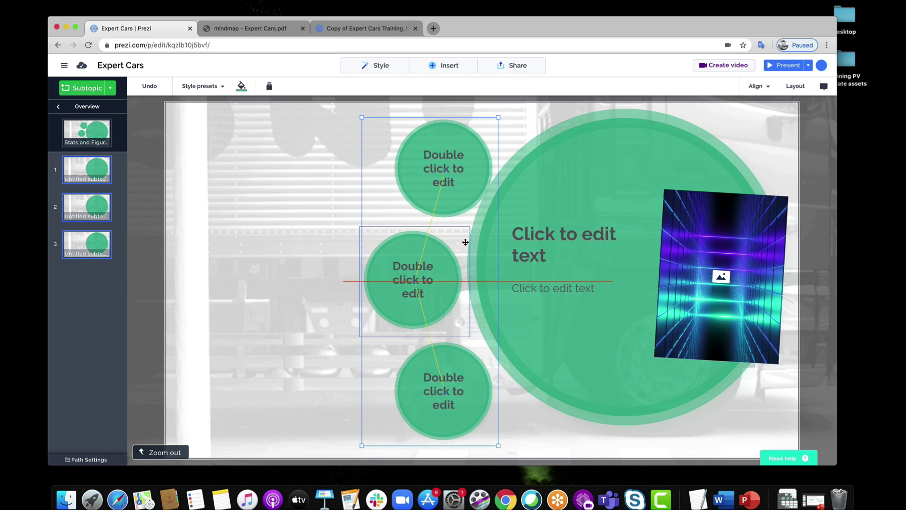
left_click(295, 271)
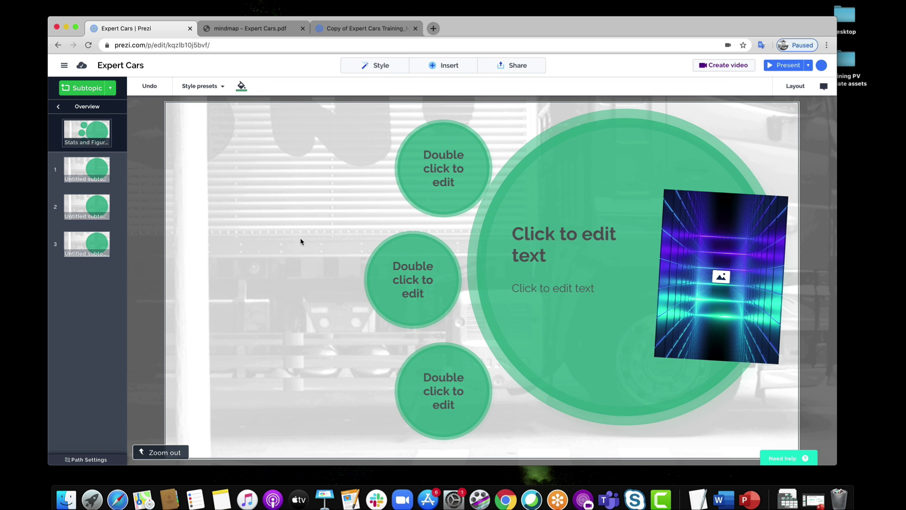
Return to the overview, enter the Management Platform Issues topic and delete its placeholder texts and image.
scroll(301, 241, "down", 5)
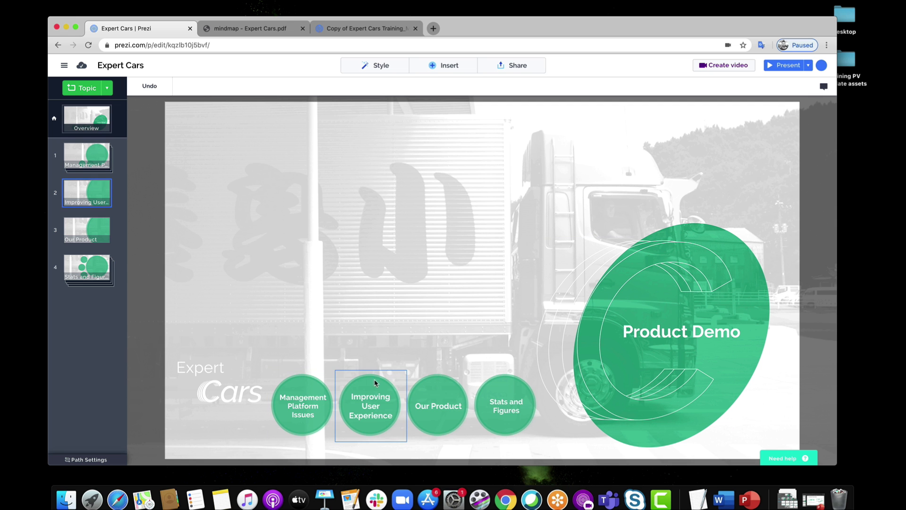
left_click(327, 397)
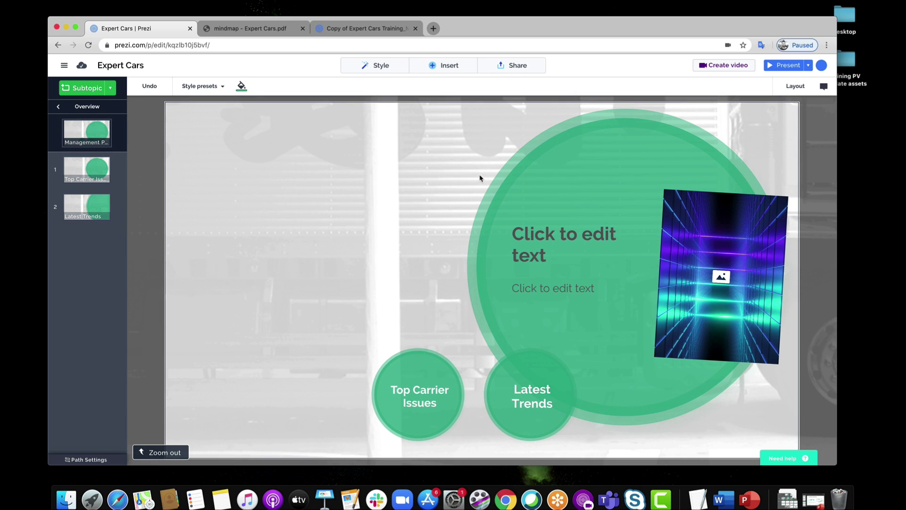
left_click_drag(457, 165, 731, 323)
right_click(704, 227)
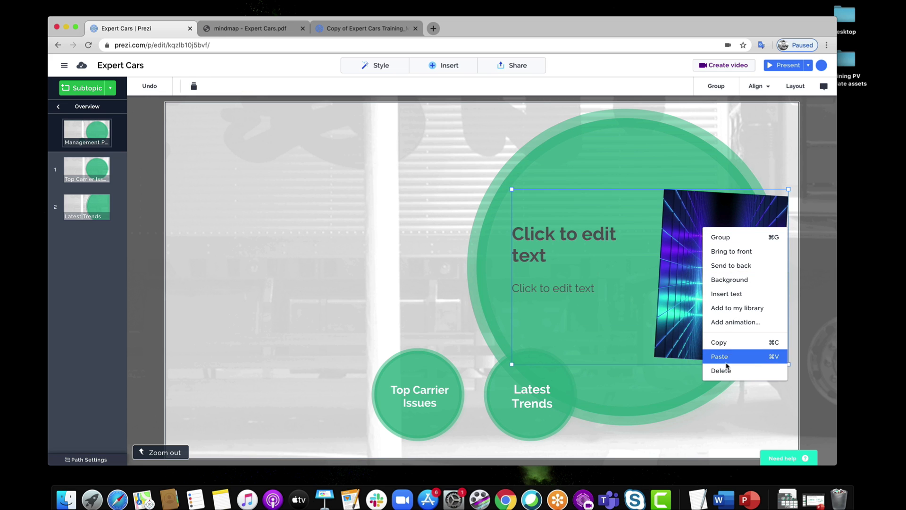
left_click(727, 371)
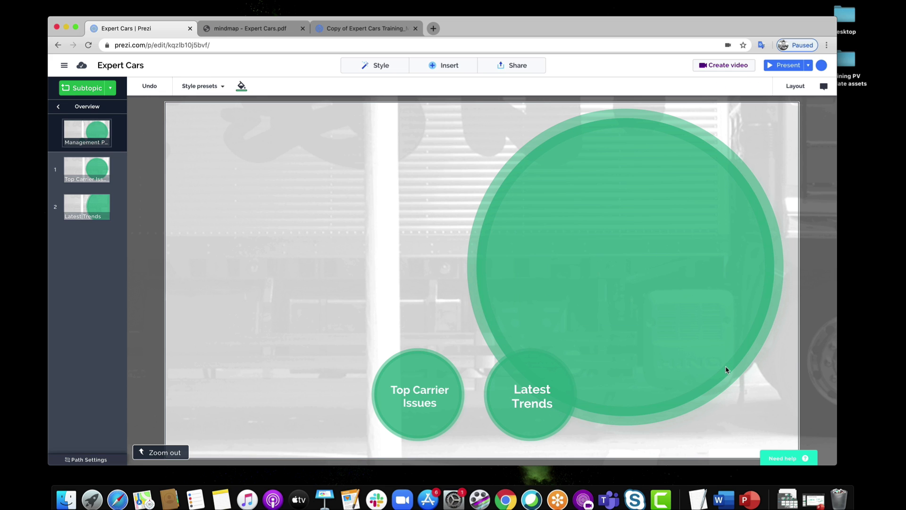
Enter the Top Carrier Issues subtopic and delete its placeholder texts and image.
left_click(464, 380)
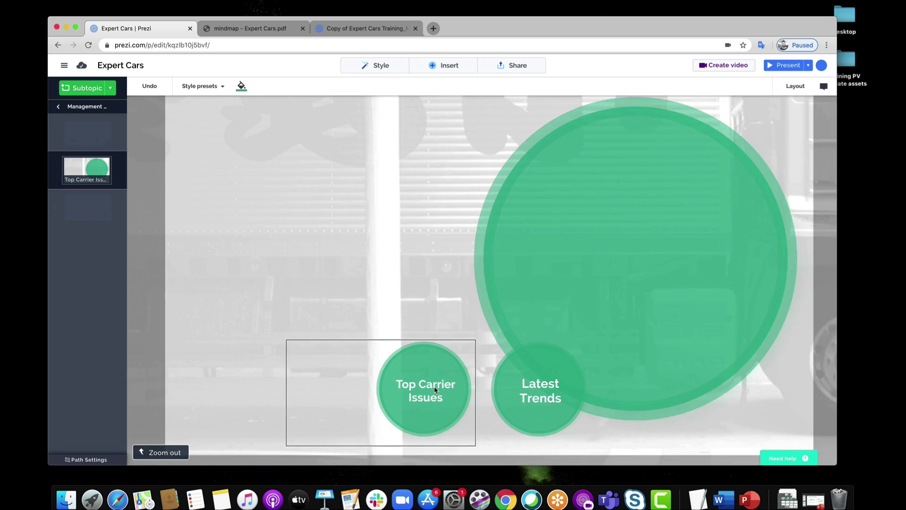
left_click_drag(491, 182, 752, 377)
right_click(703, 246)
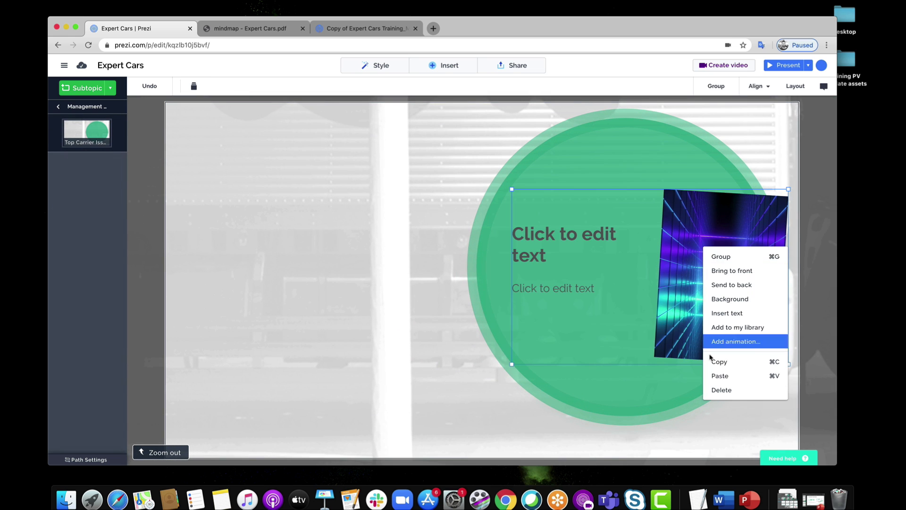
left_click(719, 390)
Go to the Latest Trends subtopic and delete its placeholder texts and image.
scroll(619, 344, "down", 3)
left_click(585, 335)
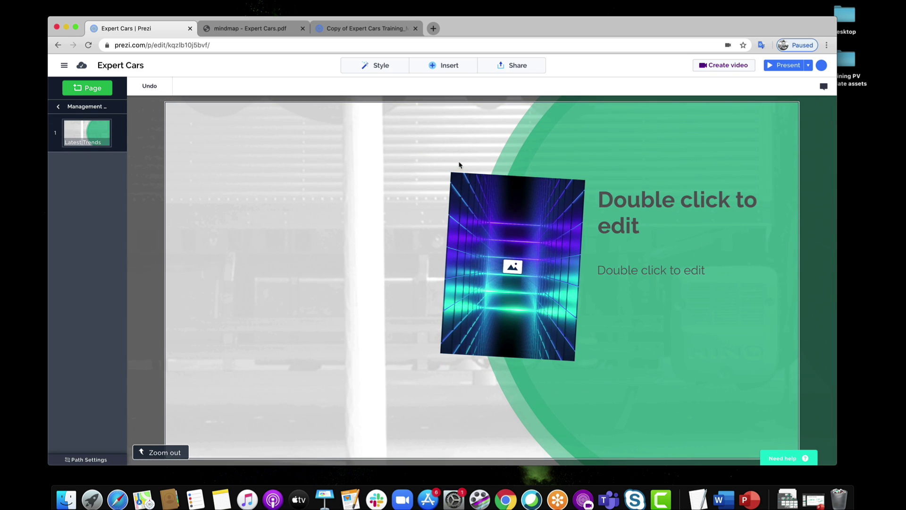
left_click_drag(459, 164, 678, 340)
right_click(683, 224)
left_click(702, 366)
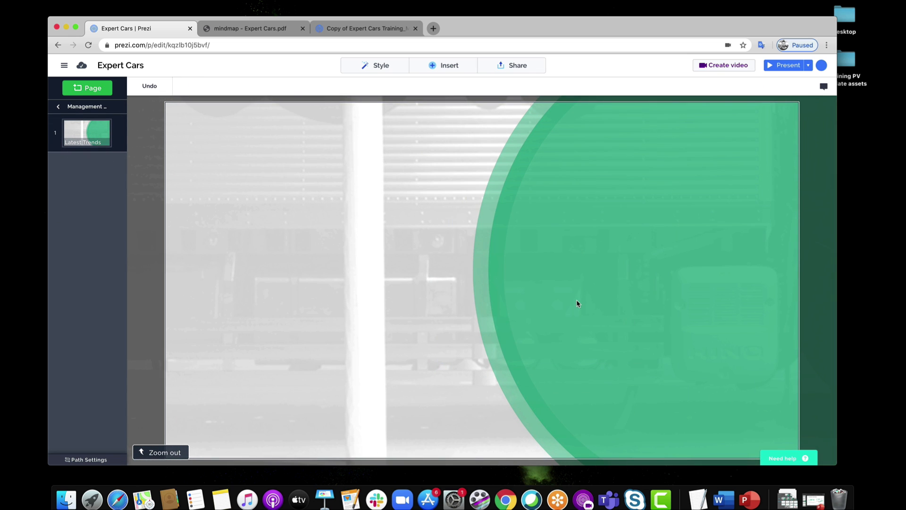
Go to the Improving User Experience topic and delete its placeholder texts and image.
scroll(578, 303, "down", 5)
left_click(498, 228)
left_click_drag(446, 170, 676, 338)
right_click(663, 244)
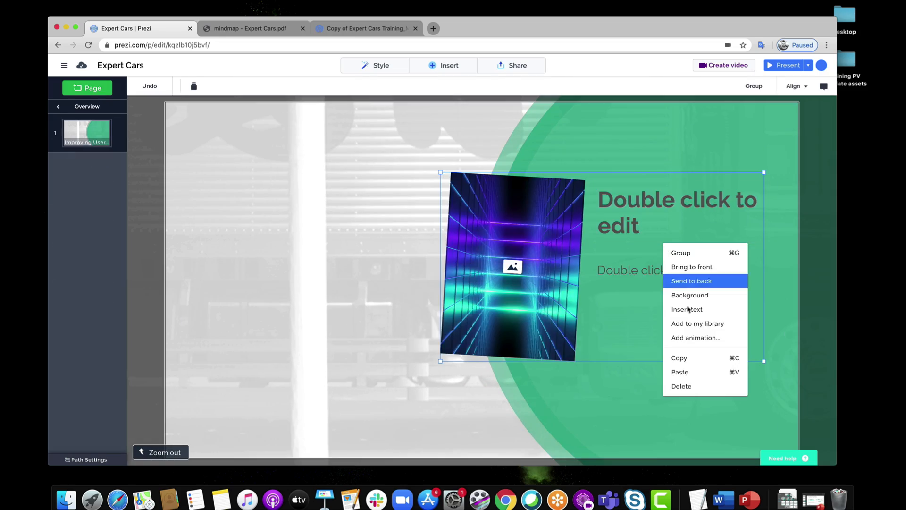
left_click(682, 386)
Go to the Our Product topic and delete its placeholder texts and image.
scroll(580, 334, "down", 5)
left_click(724, 312)
left_click_drag(445, 173, 676, 337)
right_click(663, 228)
left_click(682, 371)
Go to the Stats and Figures topic and delete the placeholder texts and image in its large circle.
scroll(568, 366, "down", 5)
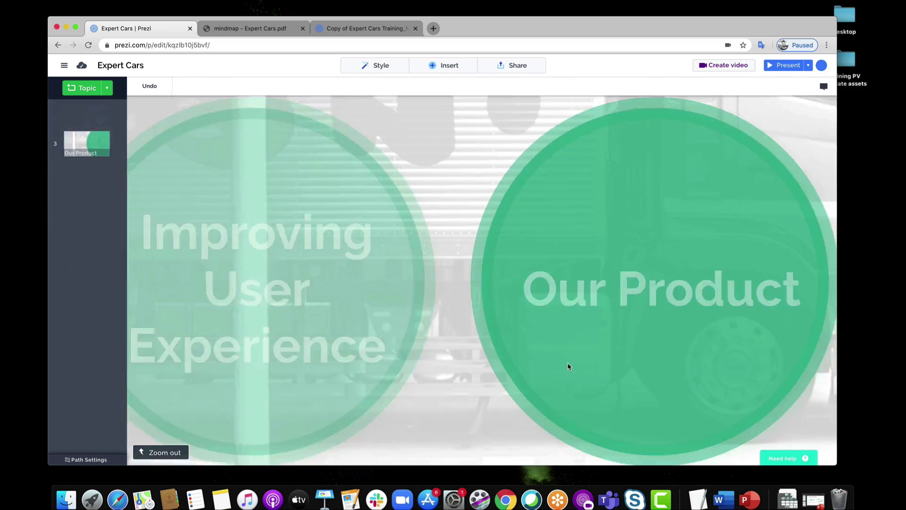
double_click(543, 335)
left_click_drag(488, 234, 718, 279)
right_click(682, 284)
left_click(701, 428)
Enter the first Stats and Figures subtopic and delete its placeholder texts and image.
double_click(446, 183)
left_click_drag(462, 186, 705, 330)
right_click(708, 312)
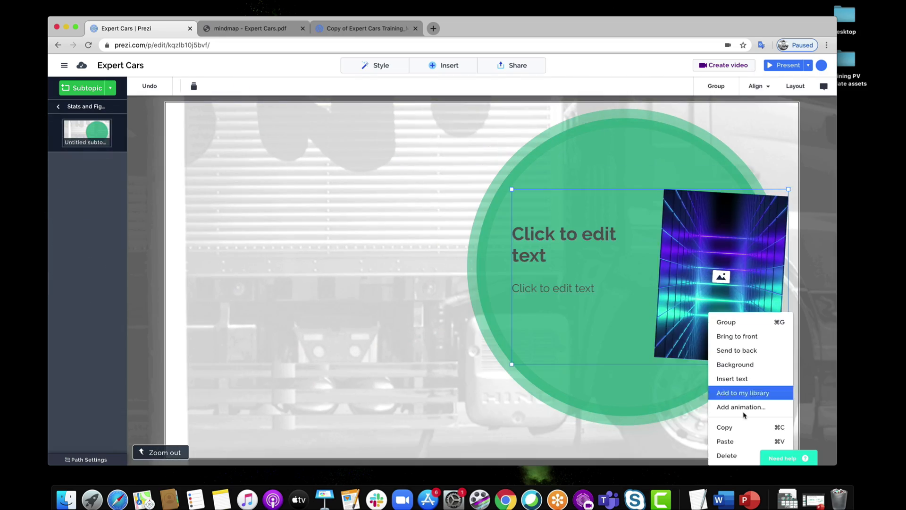
left_click(729, 455)
Go to the second Stats and Figures subtopic and delete its placeholder texts and image.
scroll(684, 416, "down", 5)
double_click(433, 278)
left_click_drag(461, 186, 688, 348)
right_click(698, 305)
left_click(718, 448)
Delete the placeholder texts and image in the third Stats and Figures subtopic, then return to the overview.
scroll(455, 265, "down", 5)
double_click(442, 384)
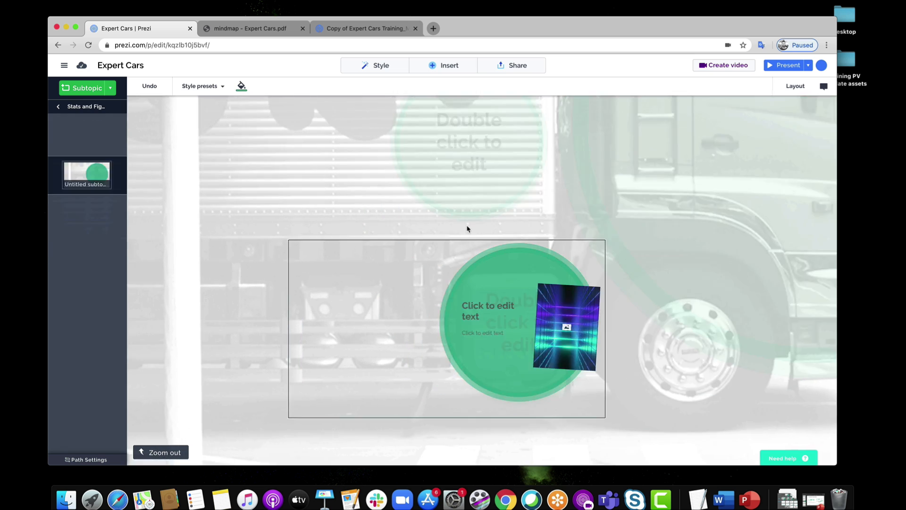
left_click_drag(464, 186, 699, 338)
right_click(699, 289)
left_click(736, 431)
scroll(614, 368, "down", 5)
scroll(480, 329, "down", 5)
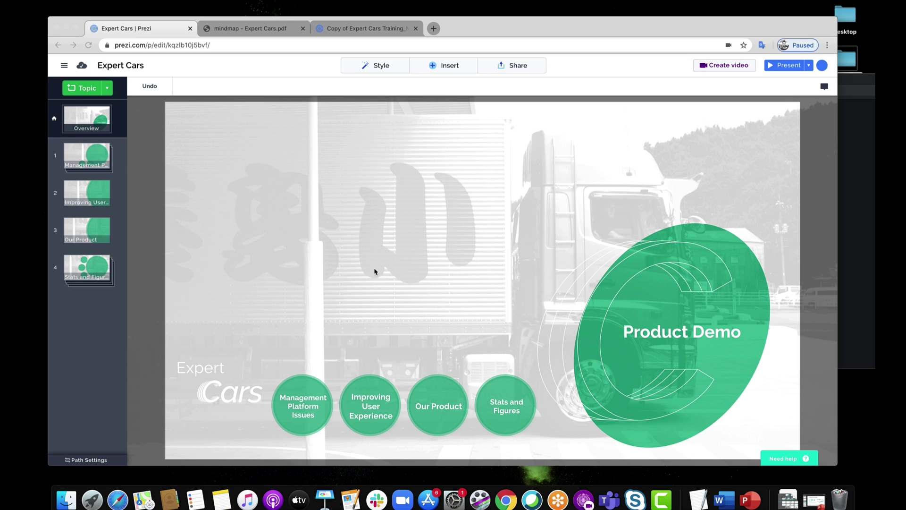
Try deleting only the green circle of the Management Platform Issues topic in advanced topic editing, and check the topic's inside.
left_click(313, 413)
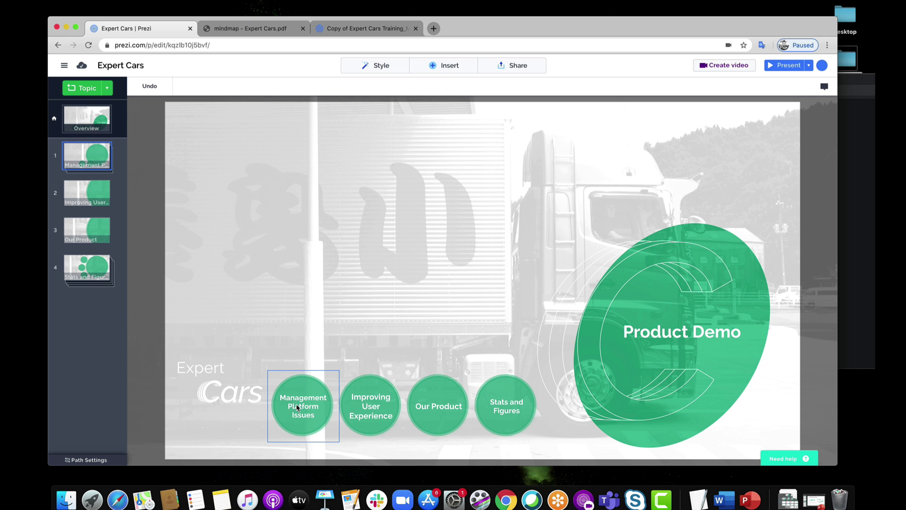
left_click(296, 406)
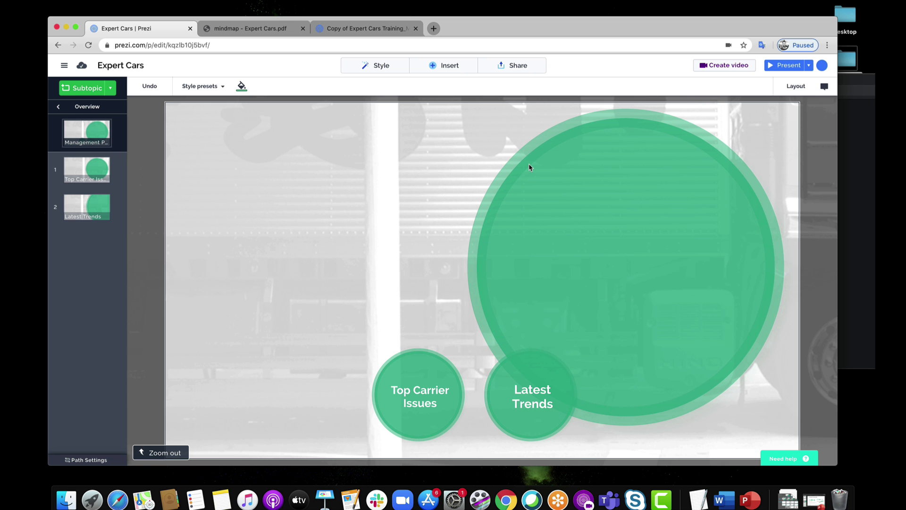
scroll(530, 167, "down", 5)
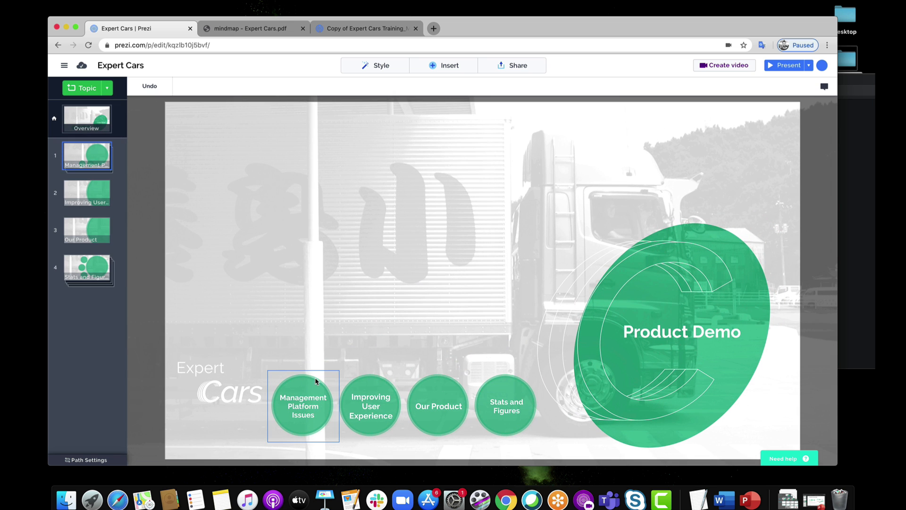
right_click(307, 381)
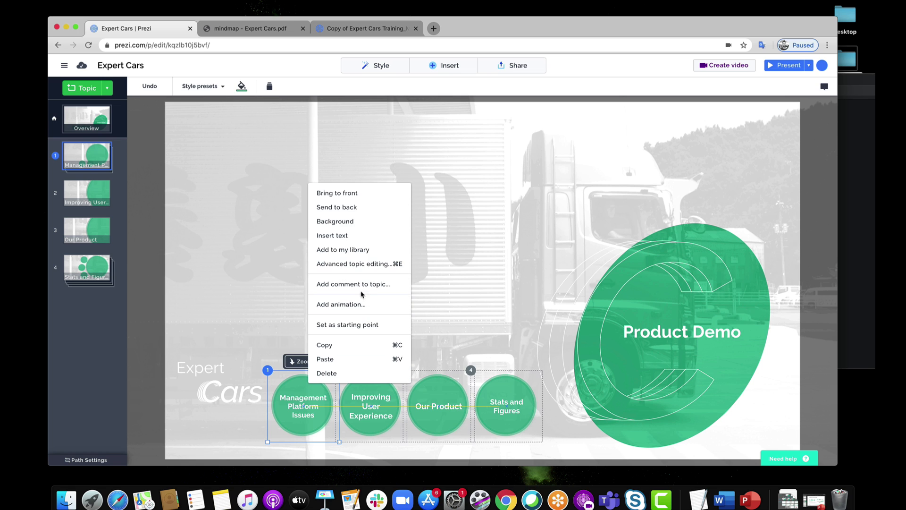
left_click(362, 267)
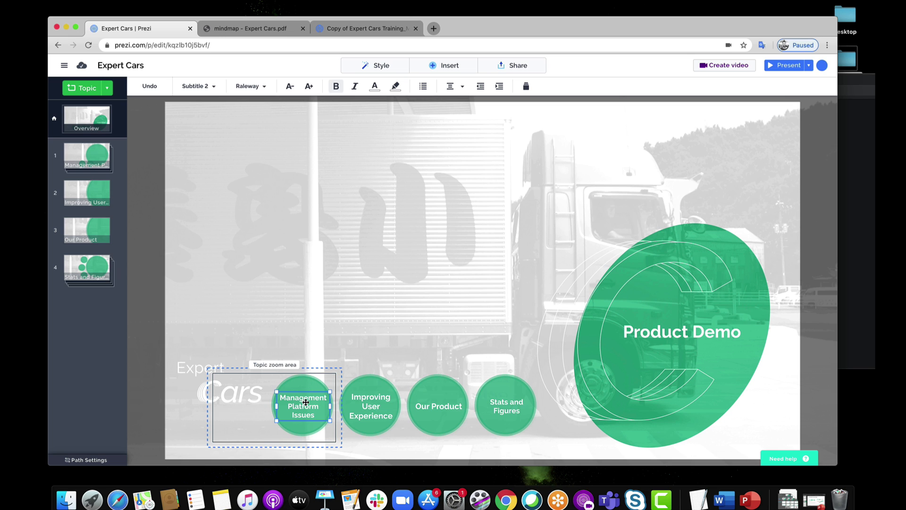
left_click(305, 385)
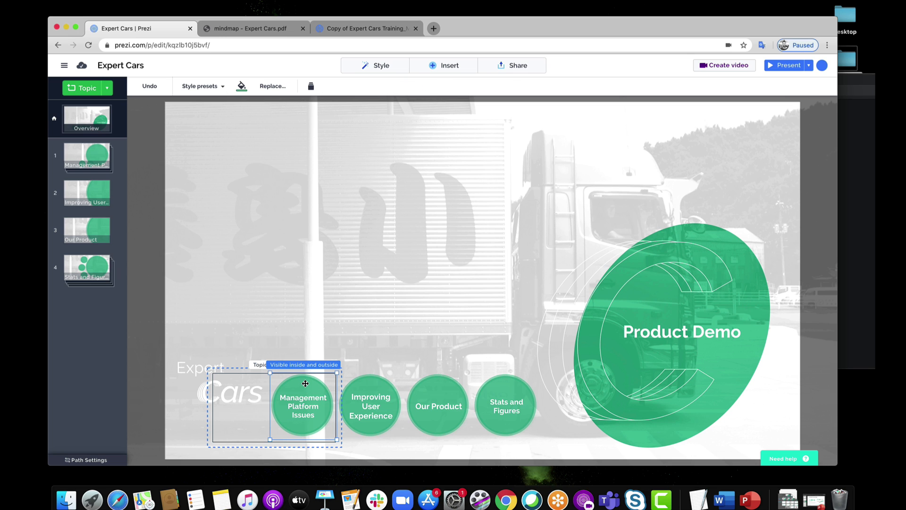
key("Delete")
double_click(307, 396)
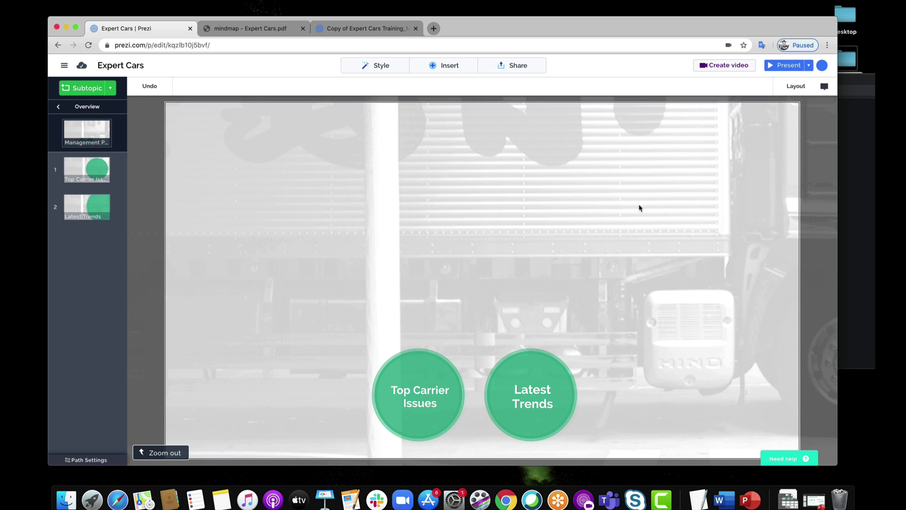
scroll(637, 208, "down", 5)
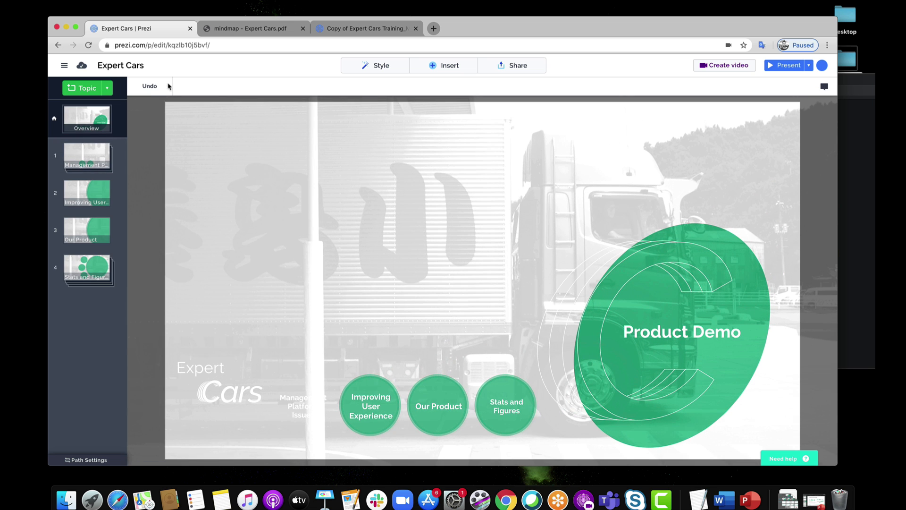
left_click(162, 87)
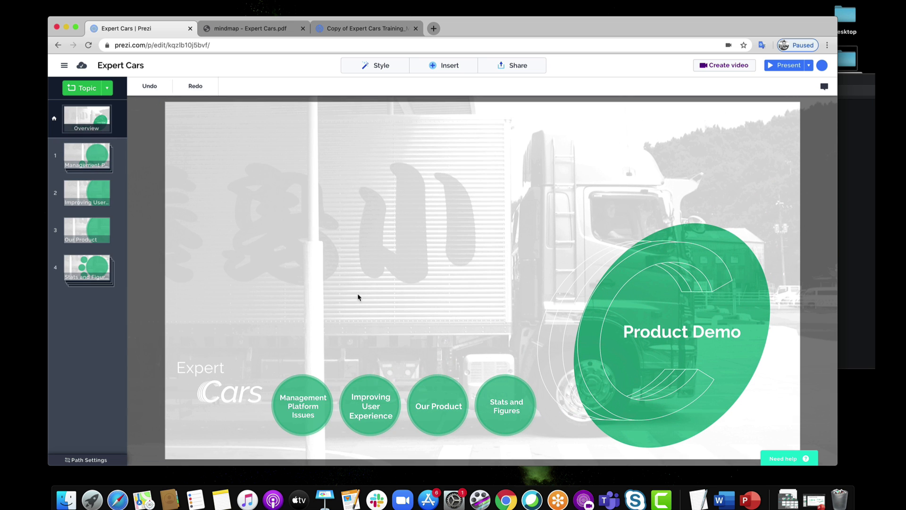
Delete both the title text and the green circle of the Management Platform Issues topic in advanced topic editing, and enter the topic.
left_click(305, 389)
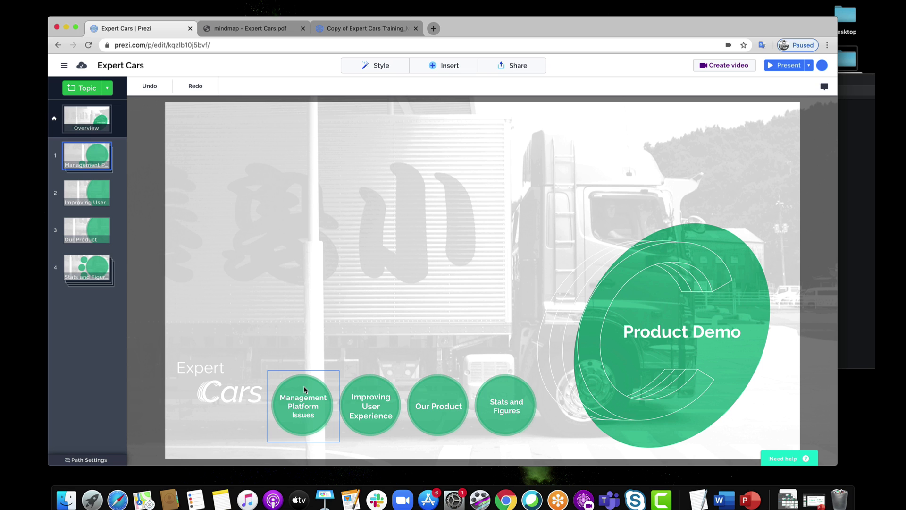
right_click(304, 386)
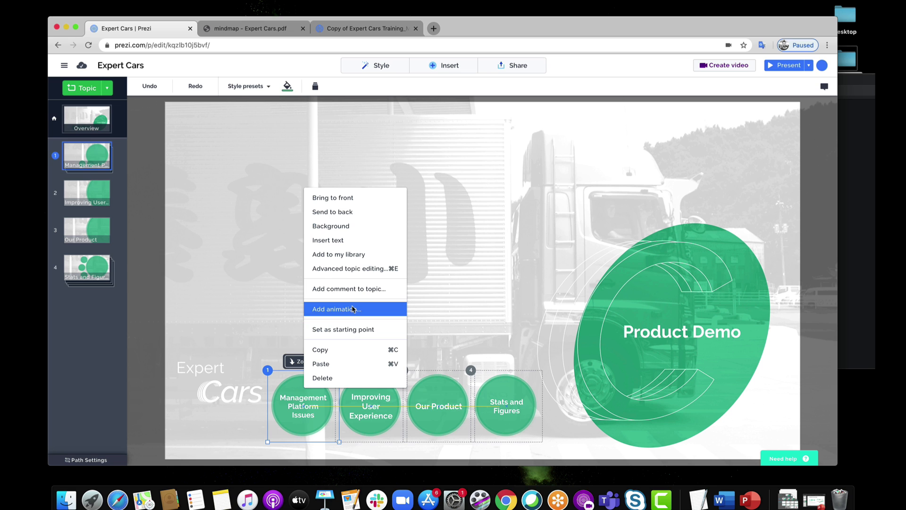
left_click(361, 270)
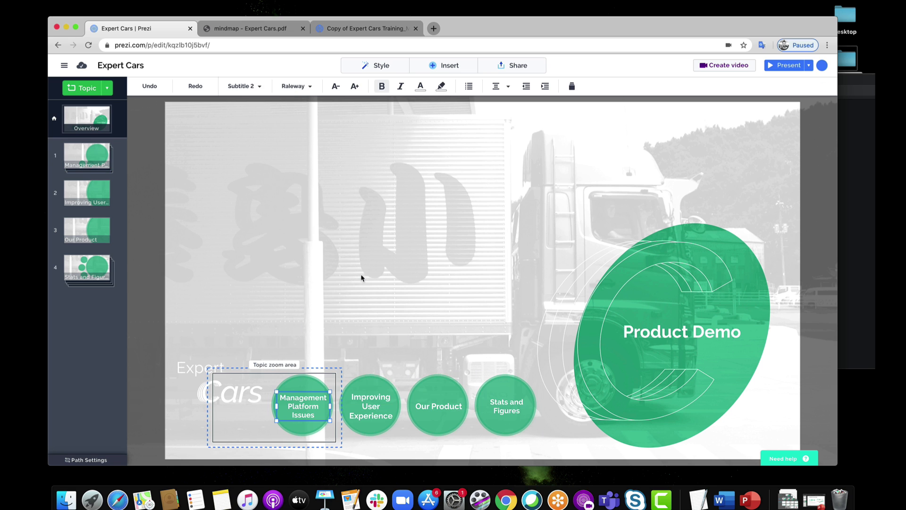
right_click(308, 396)
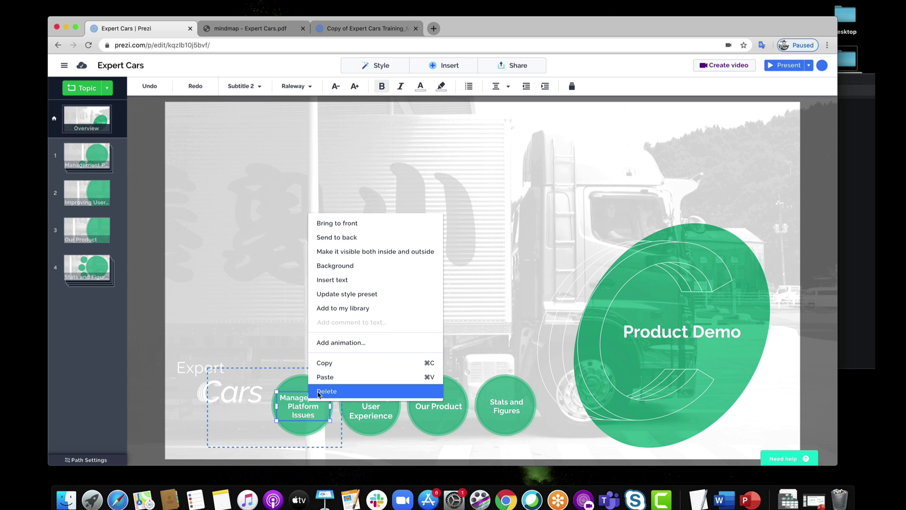
left_click(318, 392)
right_click(321, 393)
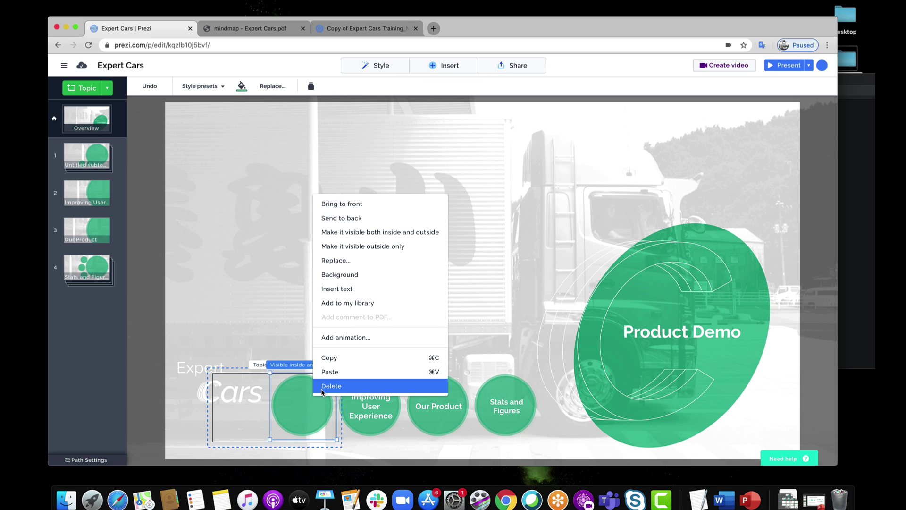
left_click(323, 390)
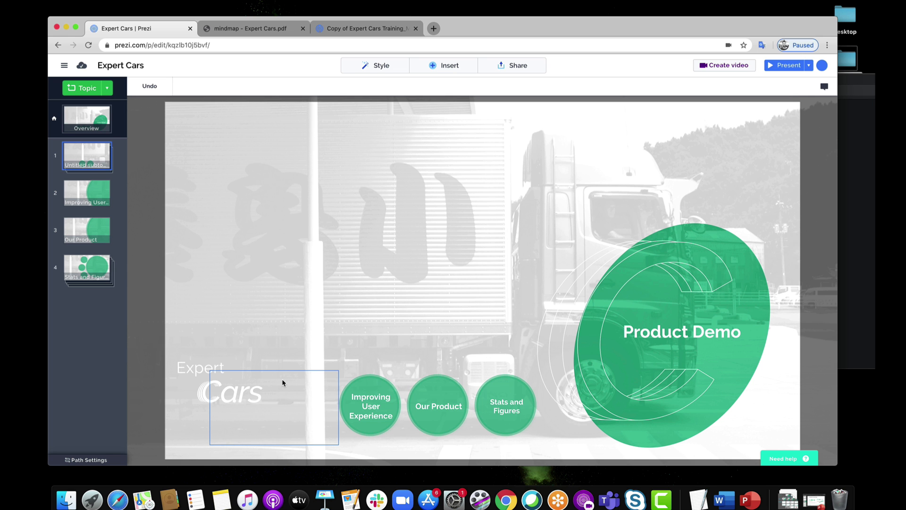
left_click(304, 410)
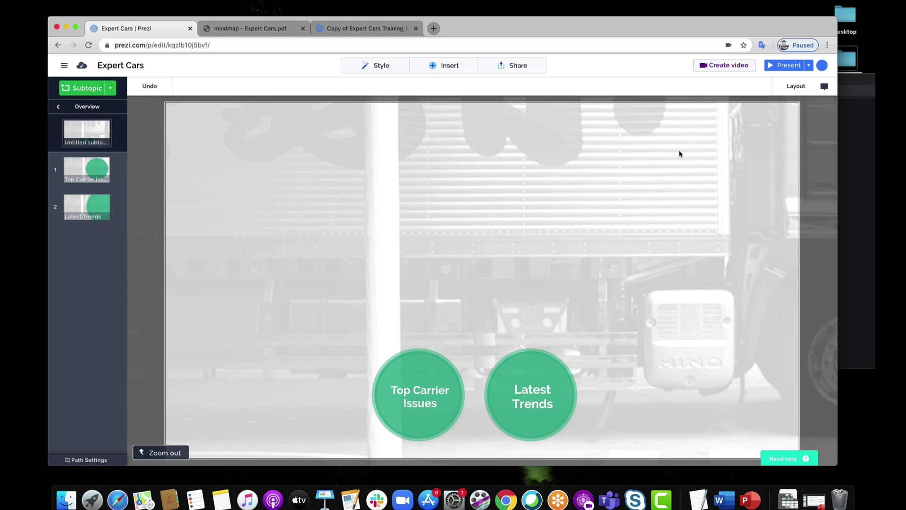
Return to the overview, undo the deletion of the Management Platform Issues cover, and check the topic shapes in the training master copy.
scroll(583, 194, "down", 3)
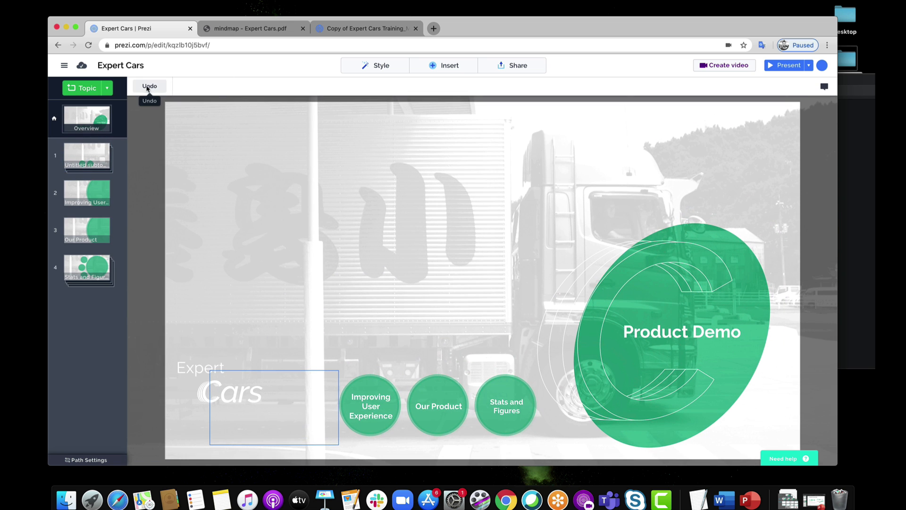
left_click(148, 87)
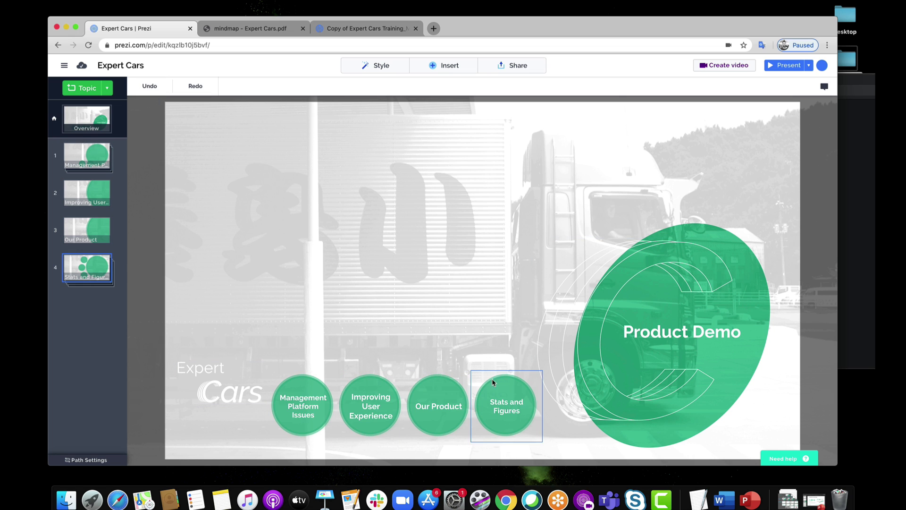
left_click(353, 29)
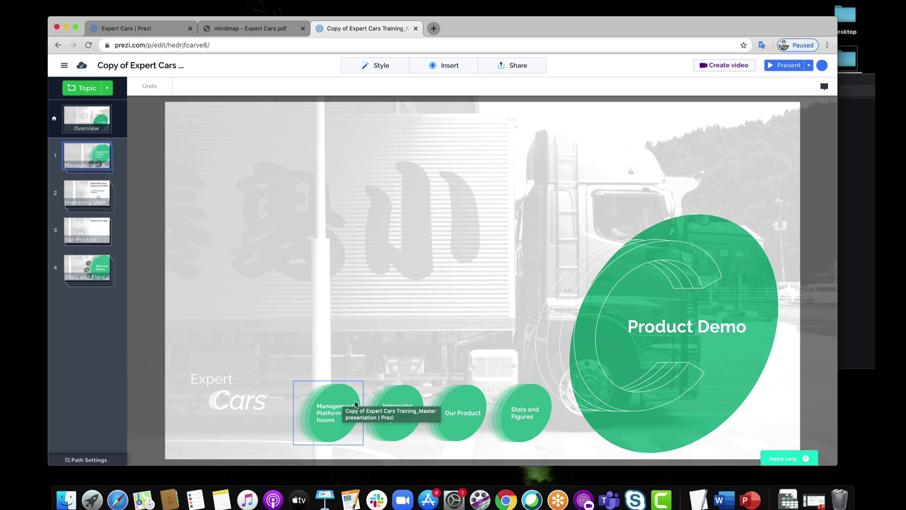
left_click(195, 19)
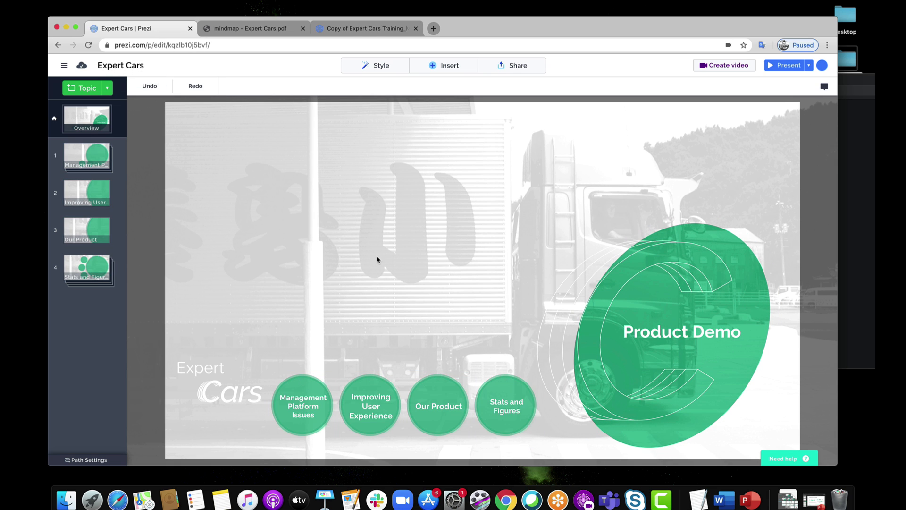
Delete only the green circle of the Management Platform Issues topic in advanced topic editing, keeping its title text.
left_click(303, 385)
right_click(304, 385)
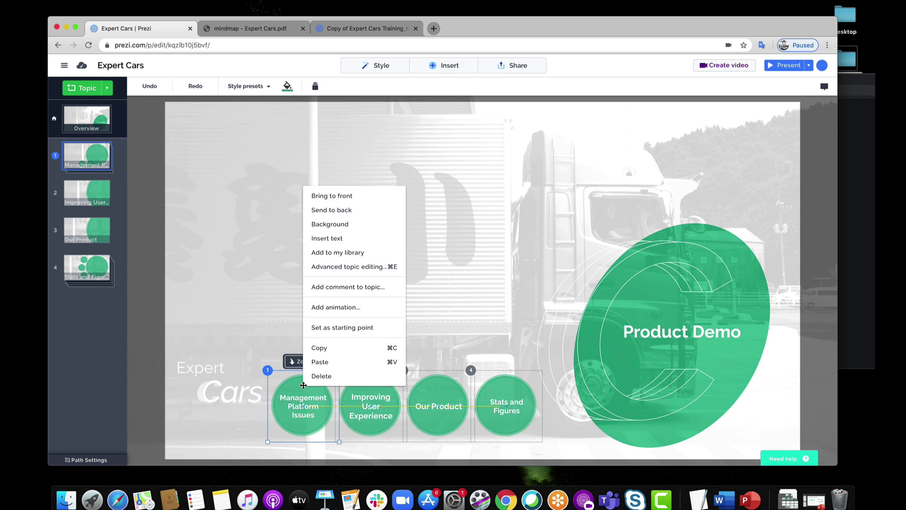
left_click(367, 271)
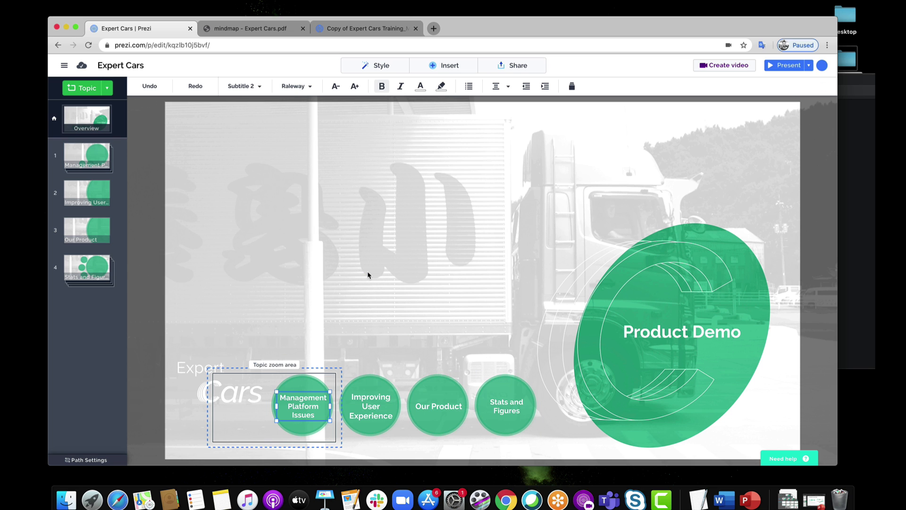
left_click(310, 381)
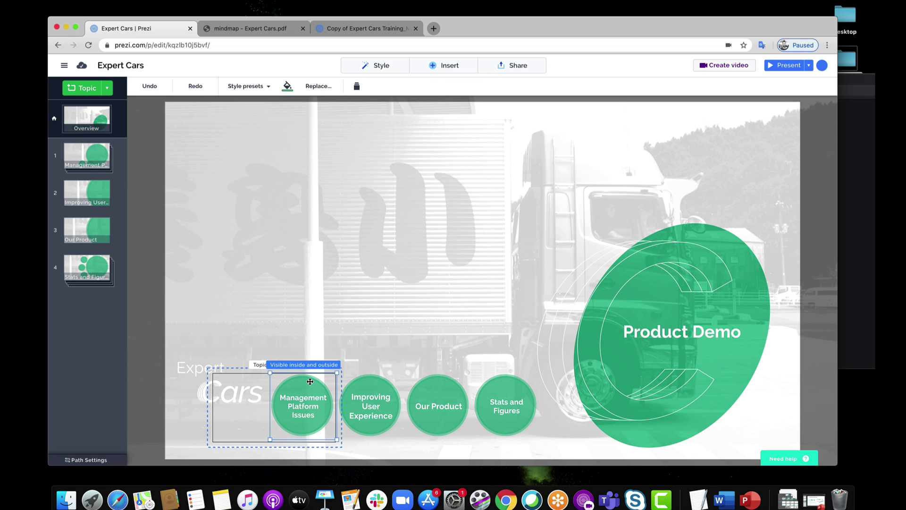
right_click(310, 382)
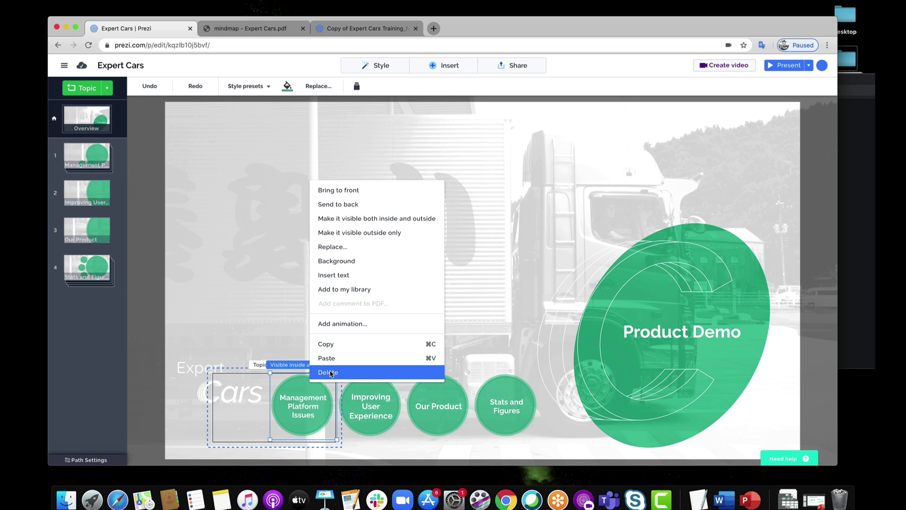
left_click(331, 372)
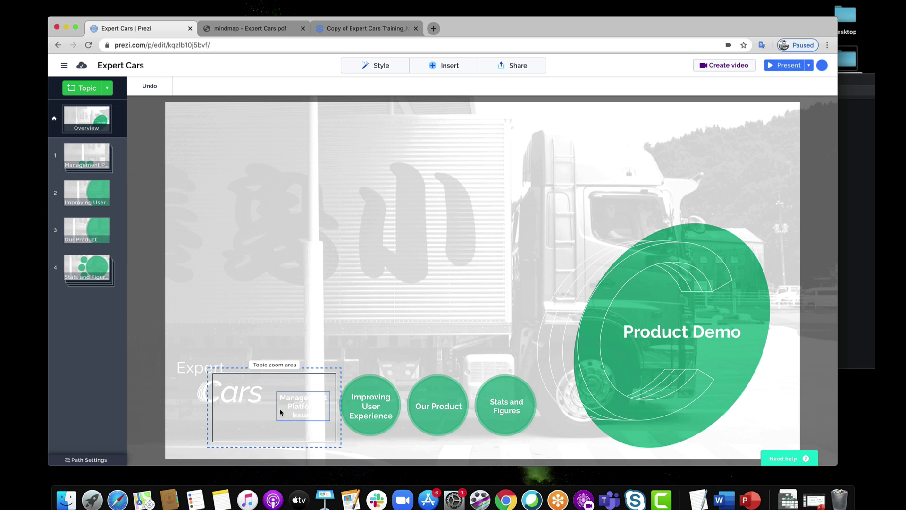
Insert topic_shape.pdf from the shapes folder of Training PV template assets into the Management Platform Issues topic.
left_click(446, 68)
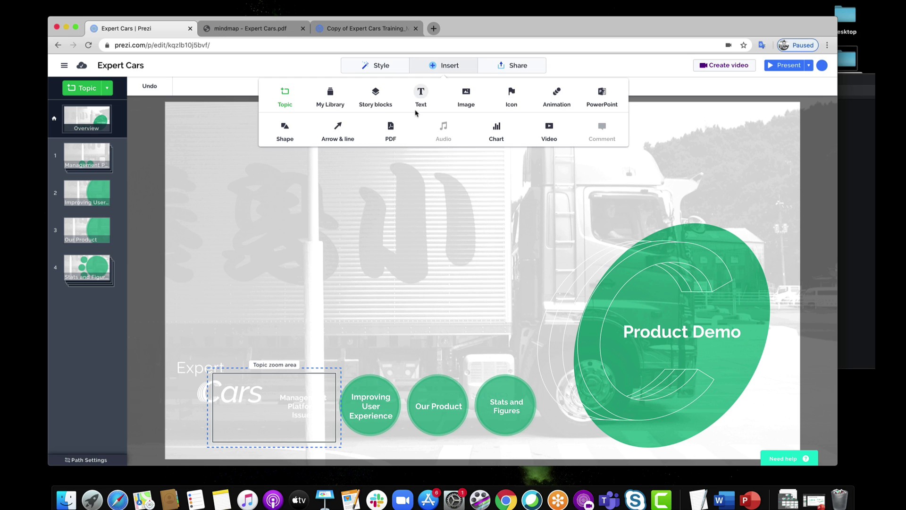
left_click(401, 133)
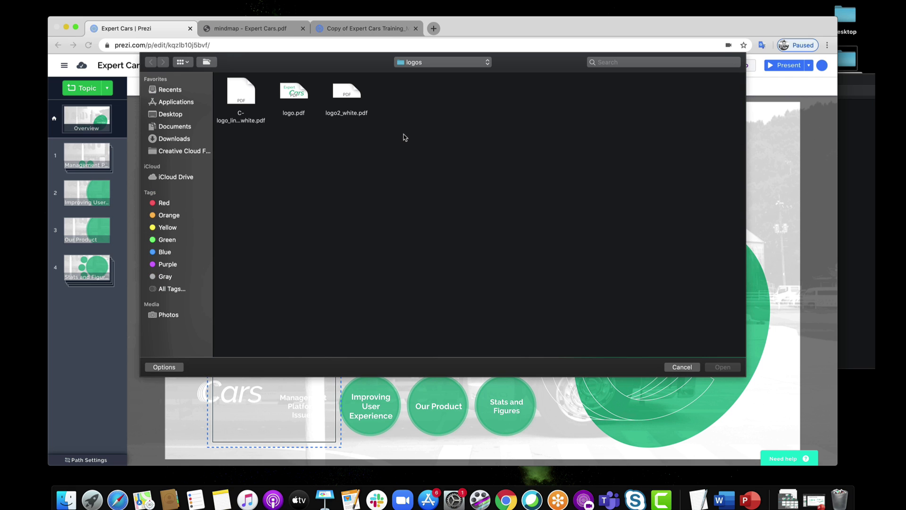
left_click(429, 66)
left_click(430, 73)
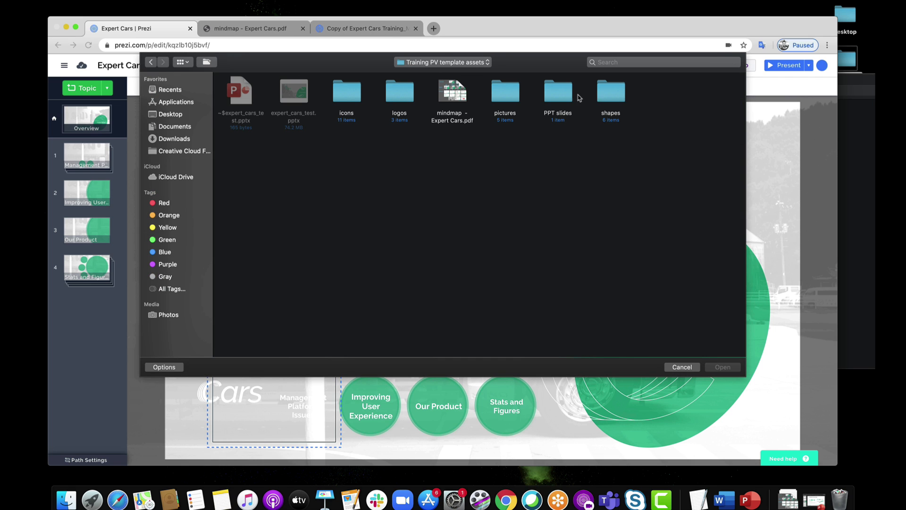
double_click(613, 90)
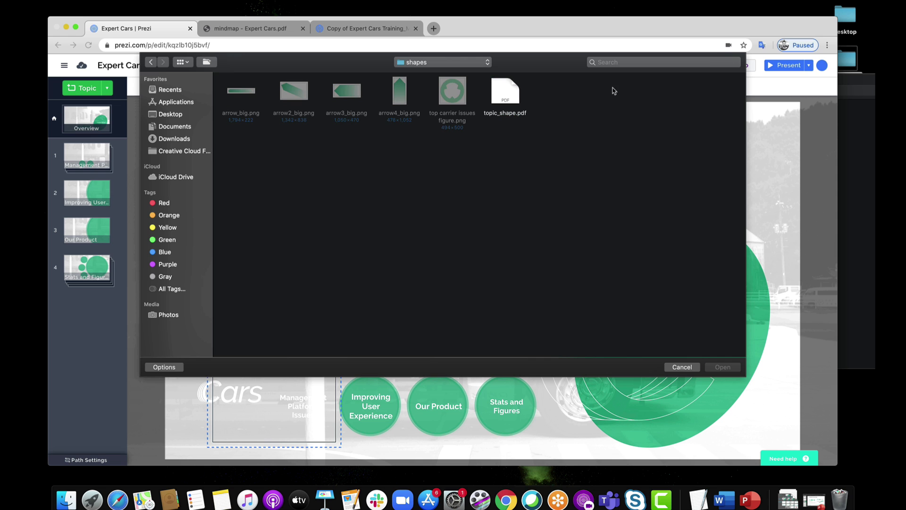
left_click(512, 94)
left_click(722, 367)
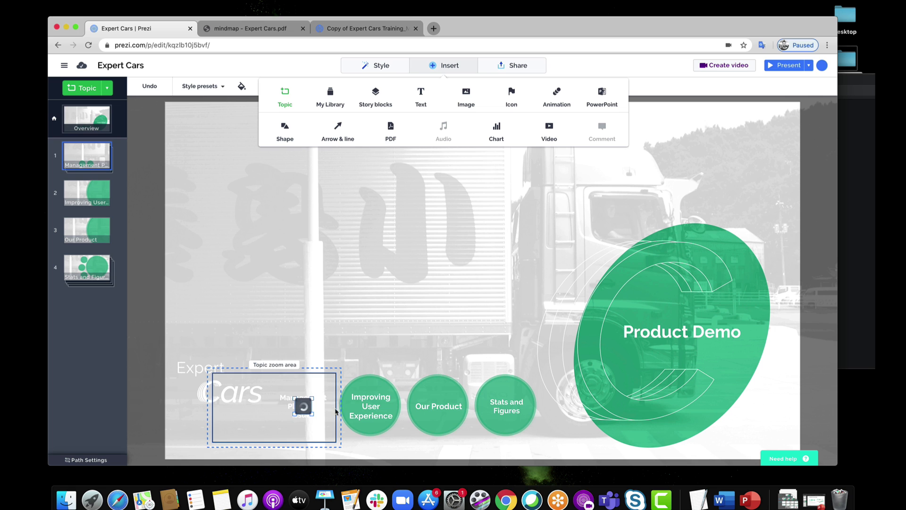
Enlarge the inserted topic shape and position it over the Management Platform Issues title.
left_click_drag(317, 395, 346, 367)
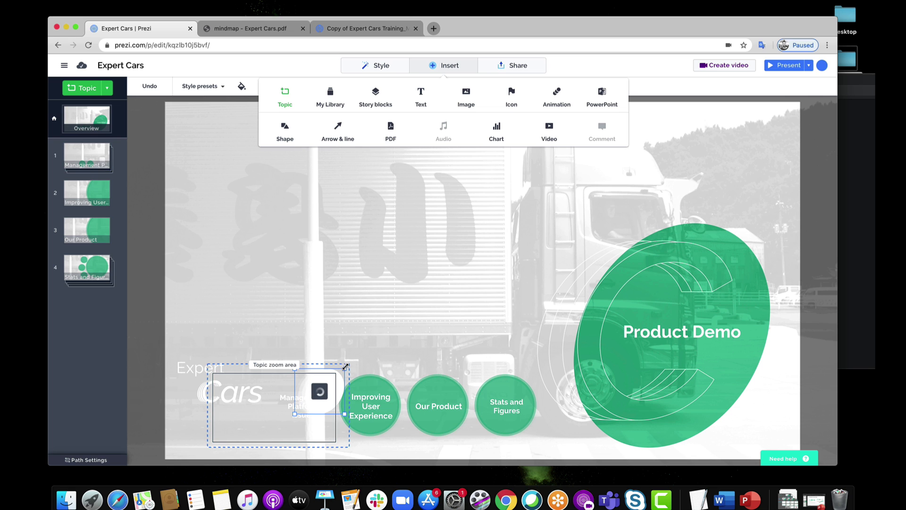
left_click_drag(294, 415, 256, 442)
left_click_drag(303, 411, 295, 410)
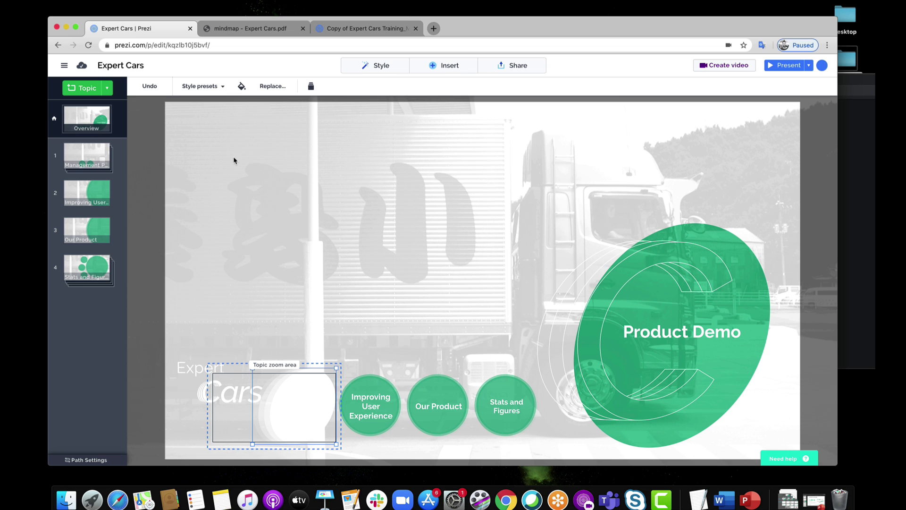
Apply the solid green style preset to the inserted shape and send it behind the title text.
left_click(227, 90)
left_click(242, 127)
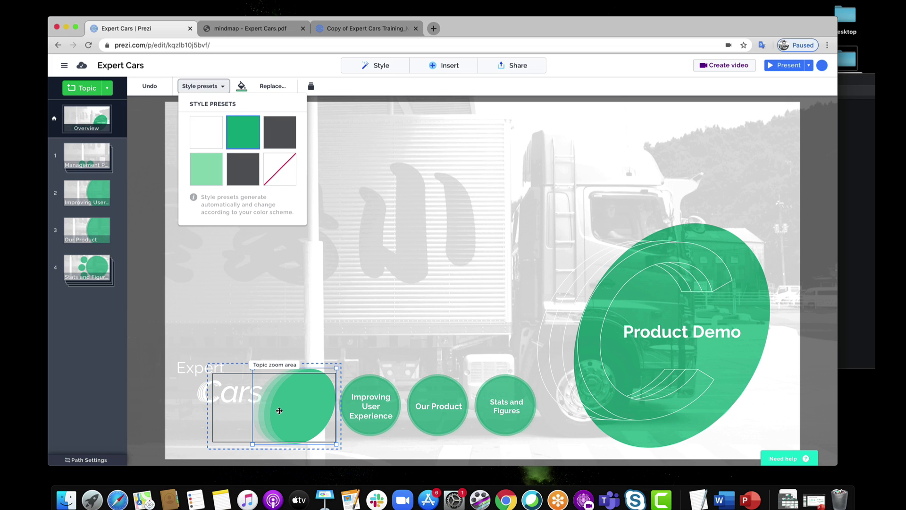
left_click(204, 87)
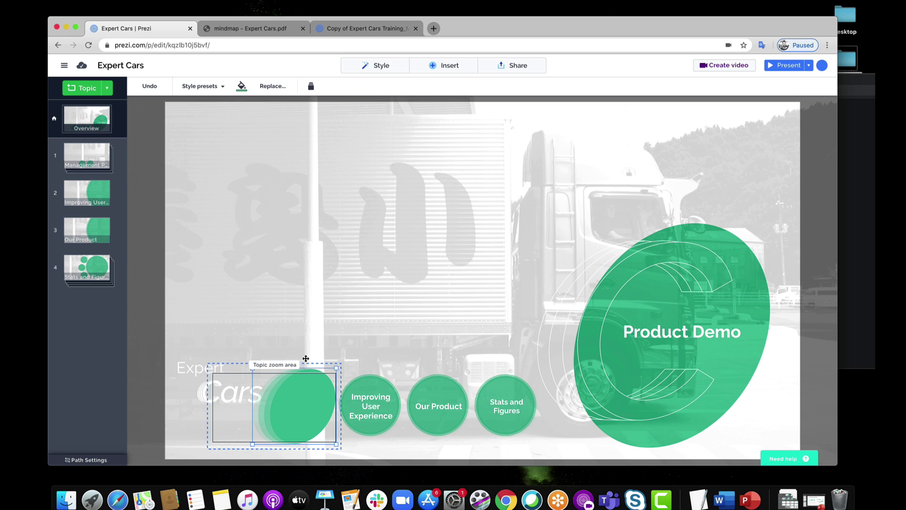
right_click(292, 404)
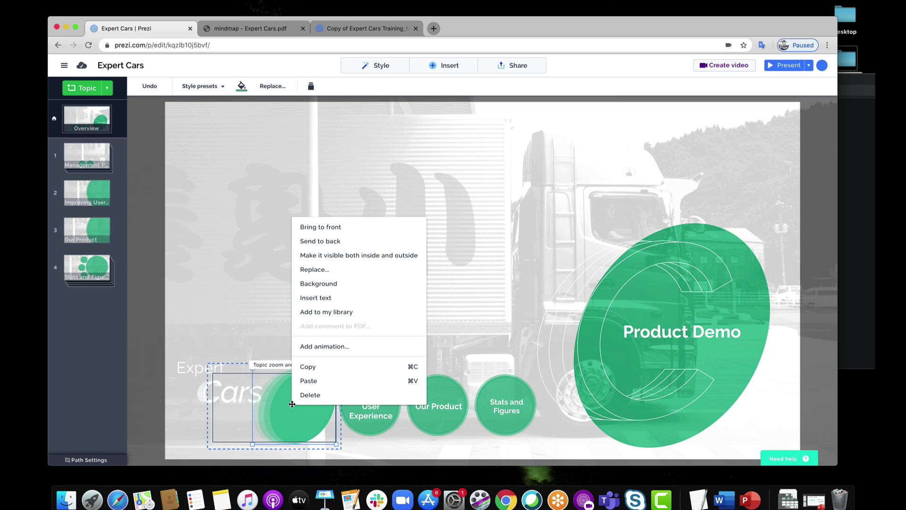
left_click(346, 241)
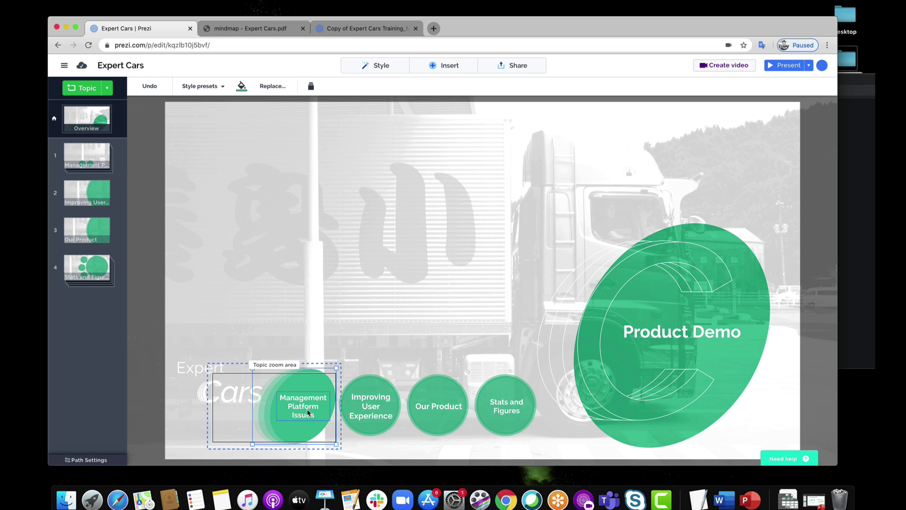
Left-align the Management Platform Issues title text and leave advanced topic editing.
left_click(302, 407)
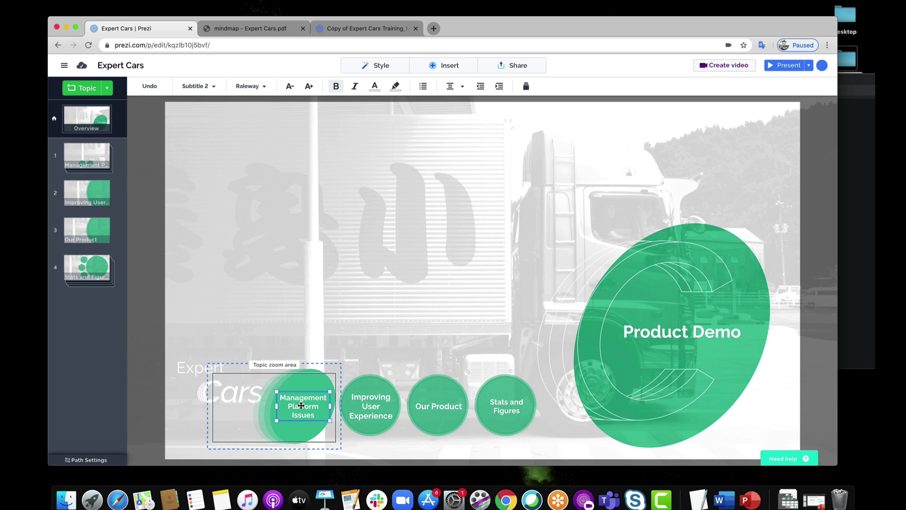
left_click(451, 86)
left_click(453, 103)
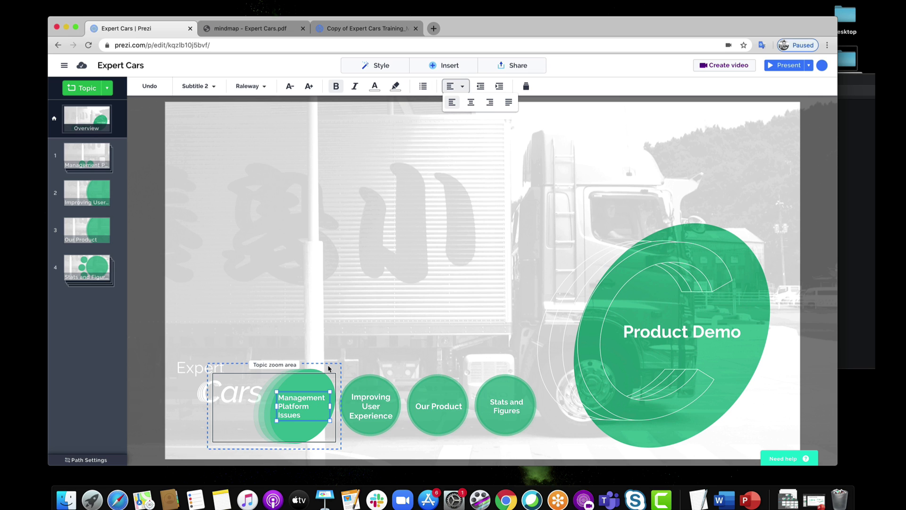
left_click(328, 378)
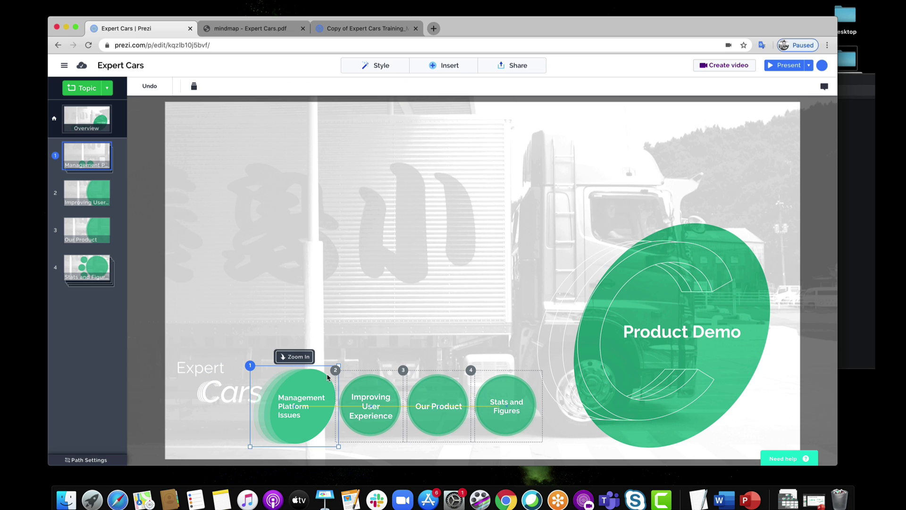
left_click(373, 293)
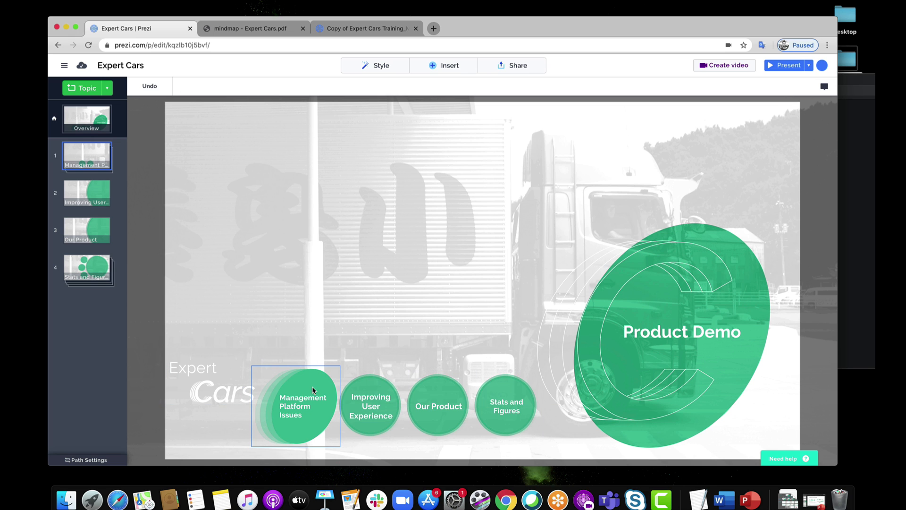
Make the Management Platform Issues cover shape visible both inside and outside in advanced topic editing, checking the topic's inside before and after.
left_click(314, 374)
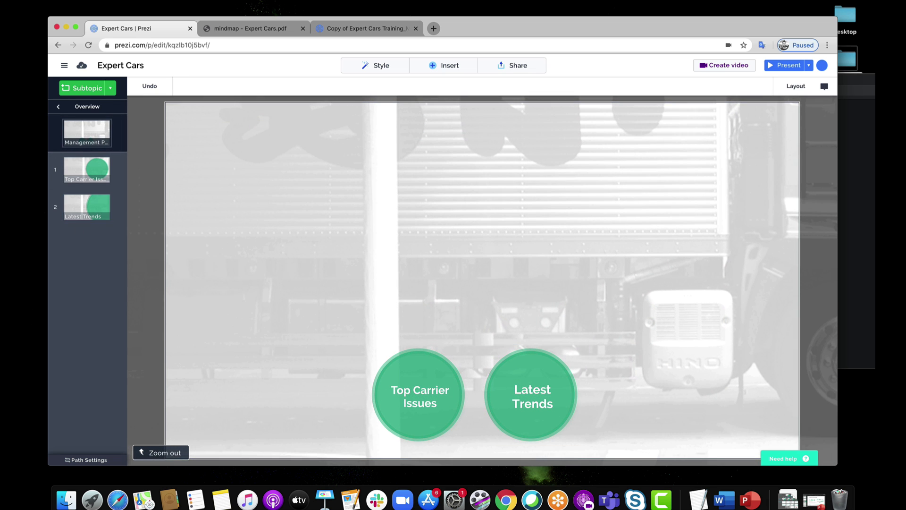
scroll(510, 216, "down", 5)
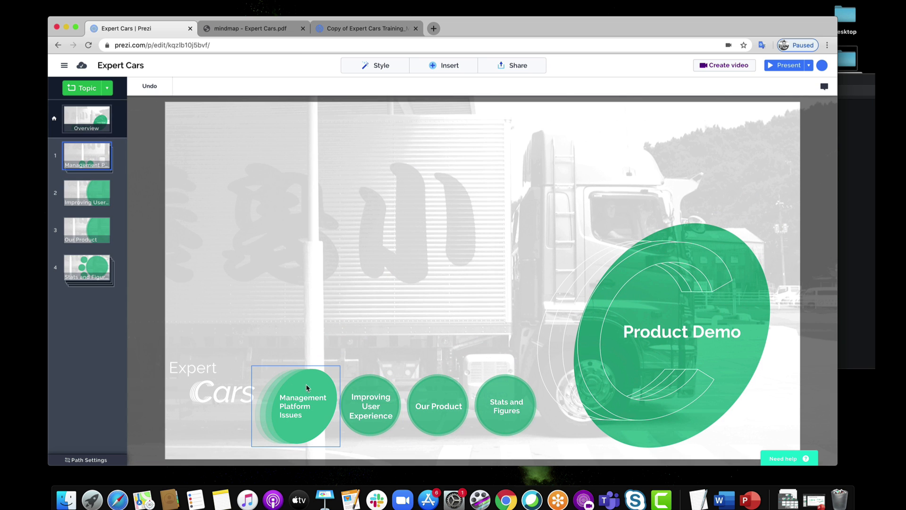
right_click(306, 384)
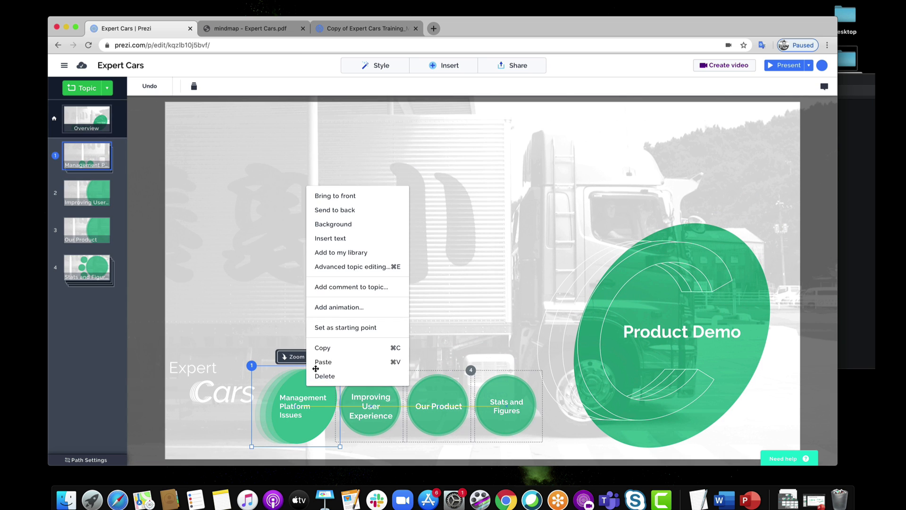
left_click(351, 268)
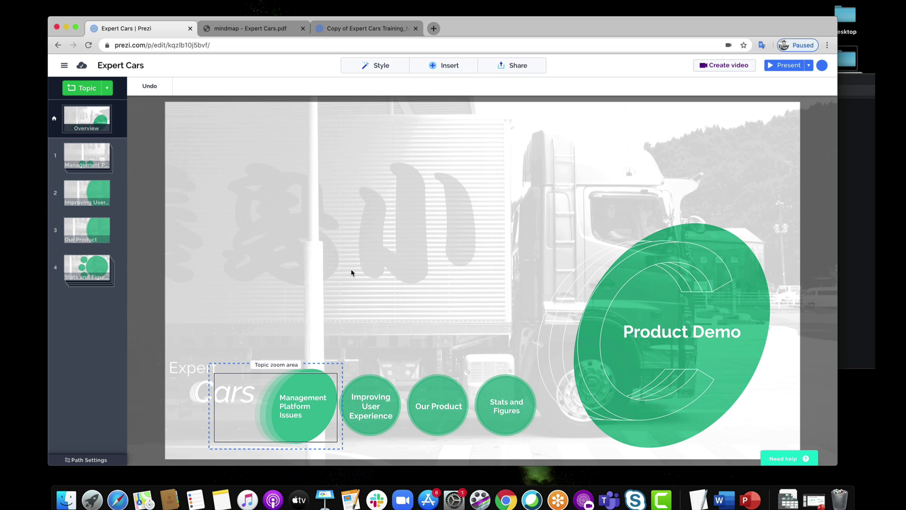
left_click(315, 386)
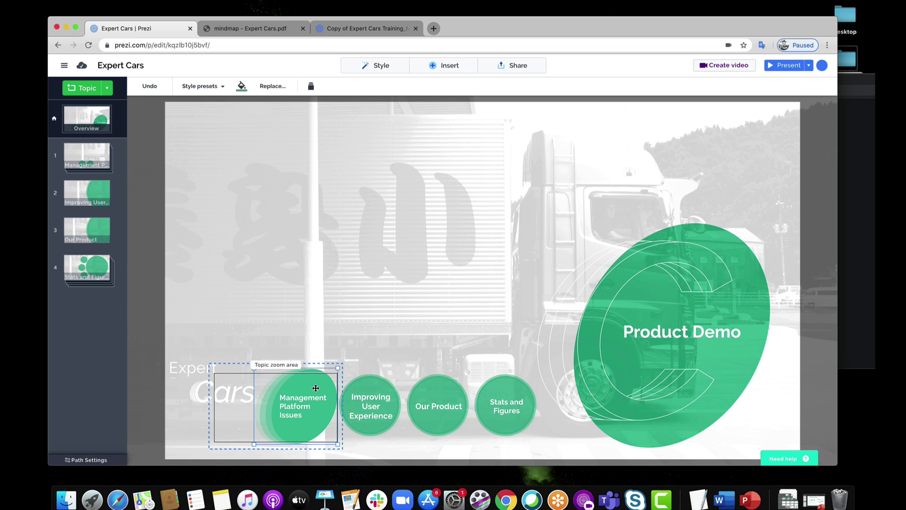
right_click(315, 384)
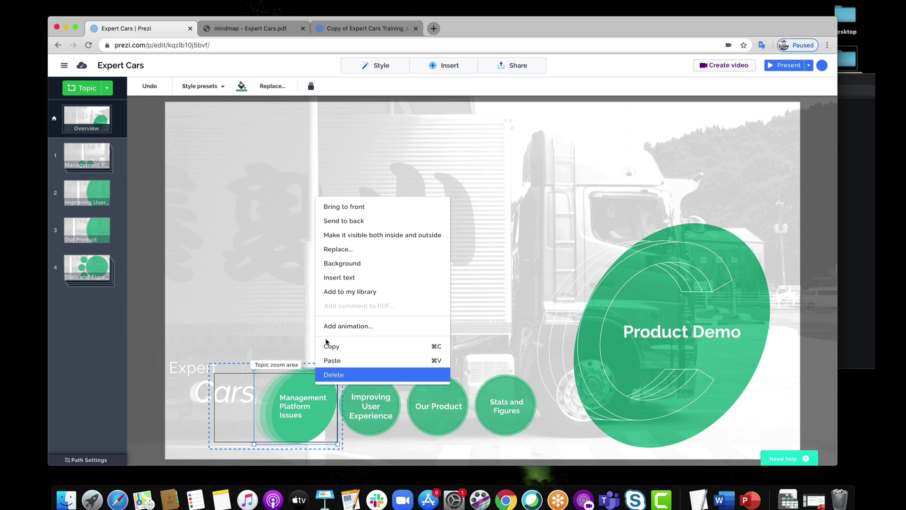
left_click(355, 234)
left_click(350, 256)
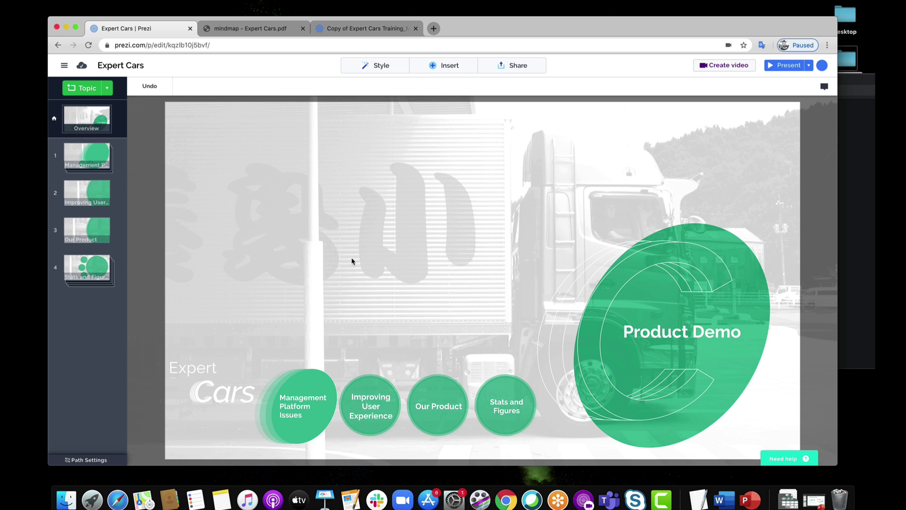
left_click(311, 387)
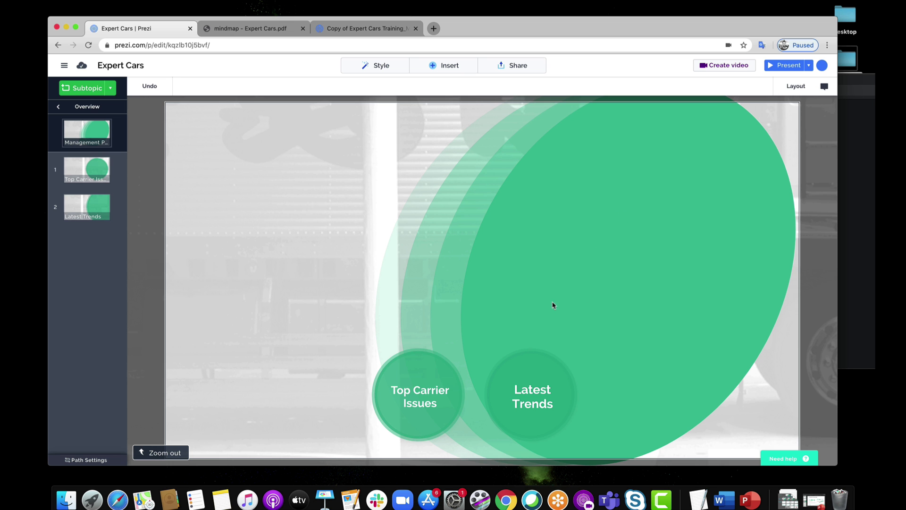
scroll(555, 305, "down", 10)
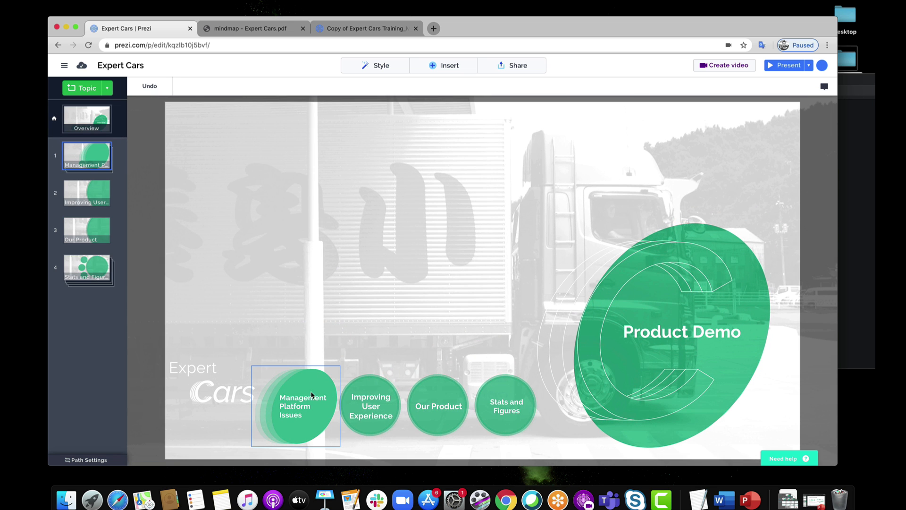
Make the Management Platform Issues title text visible both inside and outside in advanced topic editing, and check the inside of the topic.
left_click(295, 404)
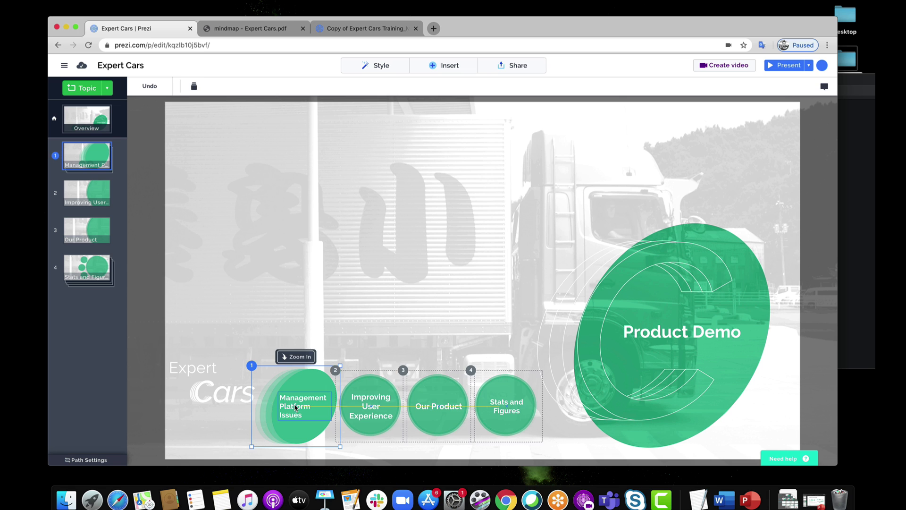
right_click(294, 403)
left_click(355, 290)
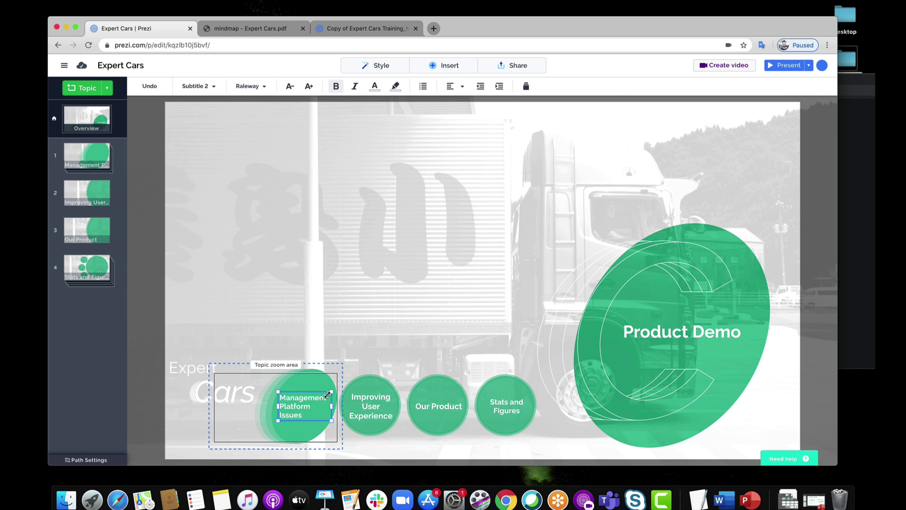
right_click(296, 408)
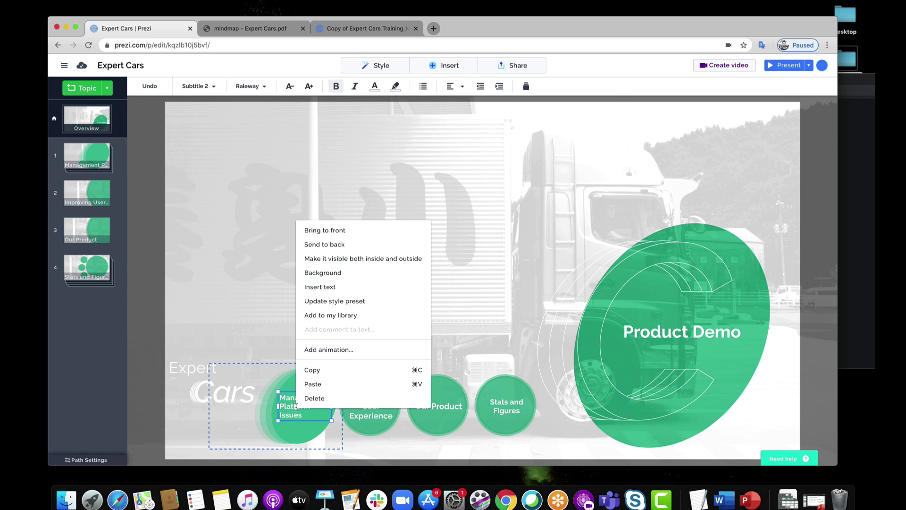
left_click(374, 262)
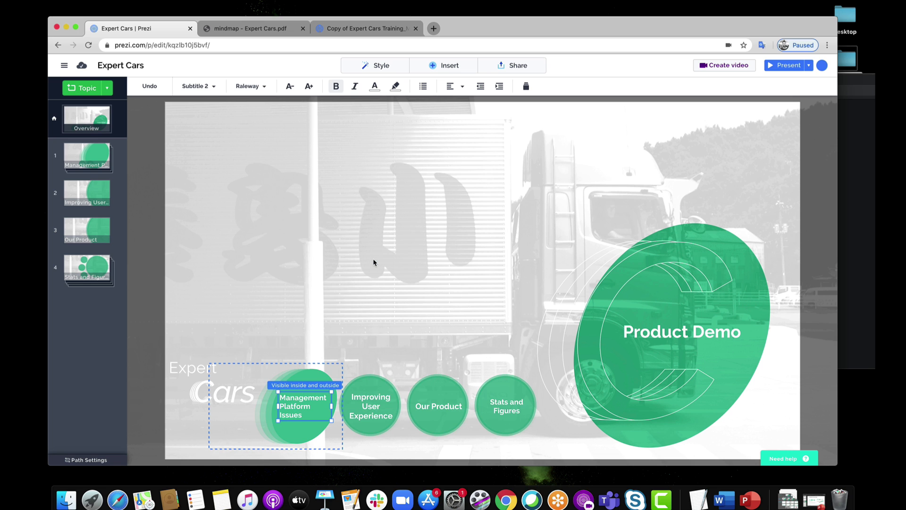
left_click(373, 260)
left_click(311, 377)
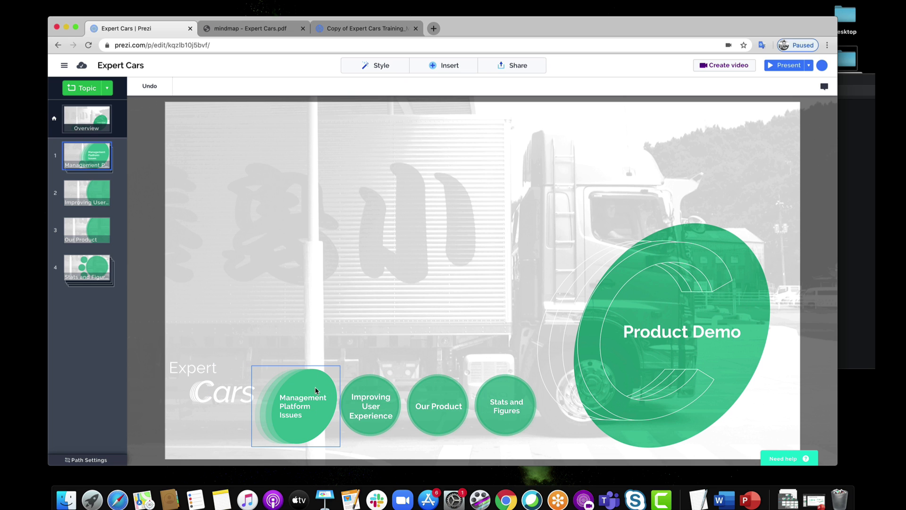
left_click(316, 406)
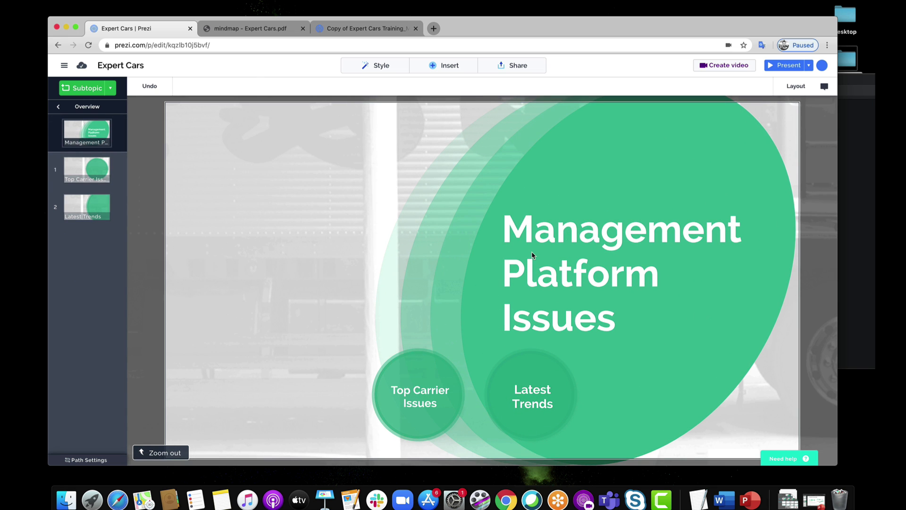
scroll(532, 248, "down", 5)
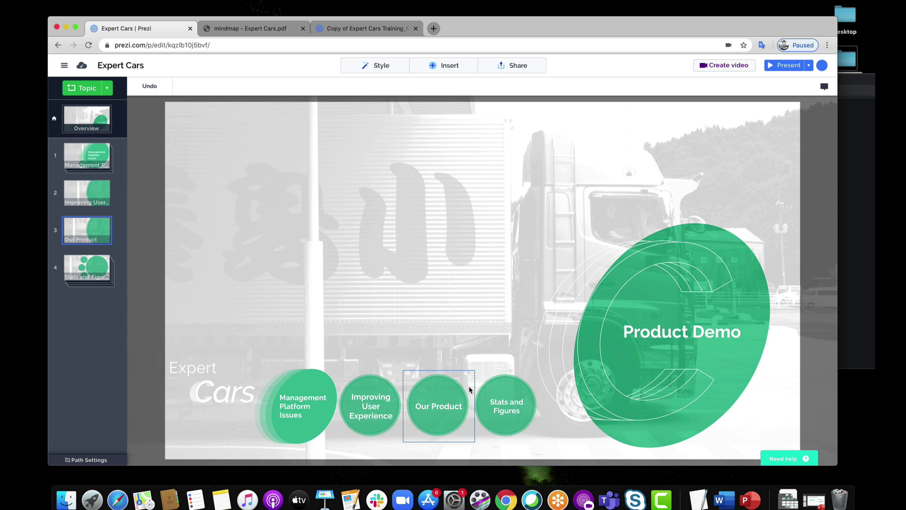
left_click(295, 384)
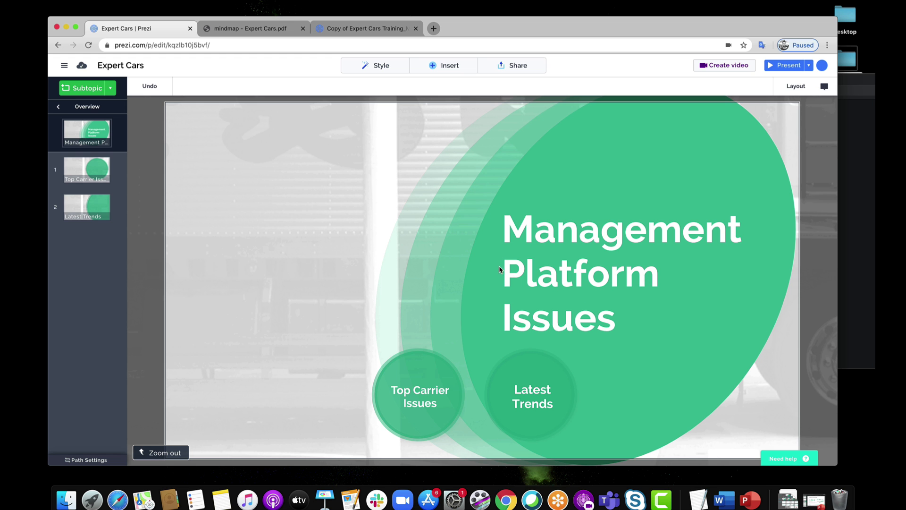
scroll(540, 266, "down", 5)
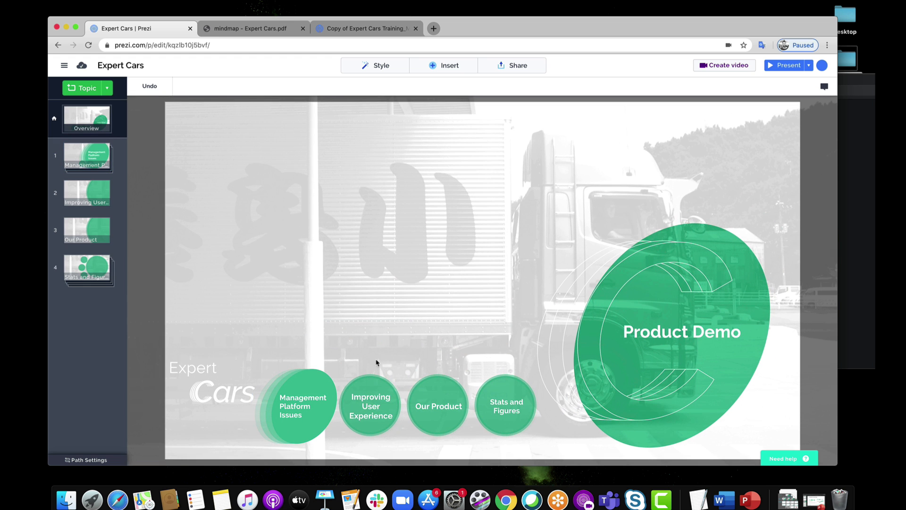
Enlarge the Management Platform Issues topic zoom area up and to the left in advanced topic editing, and open the topic.
right_click(296, 381)
left_click(360, 265)
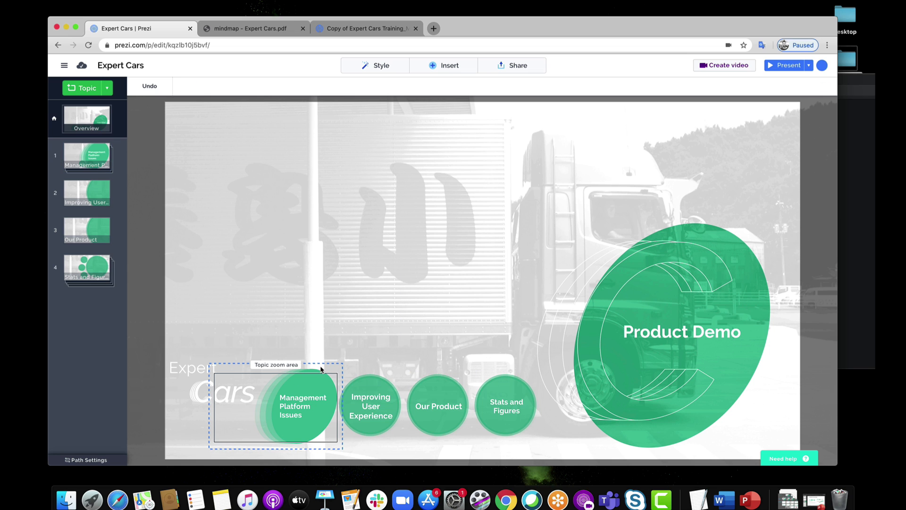
left_click(260, 376)
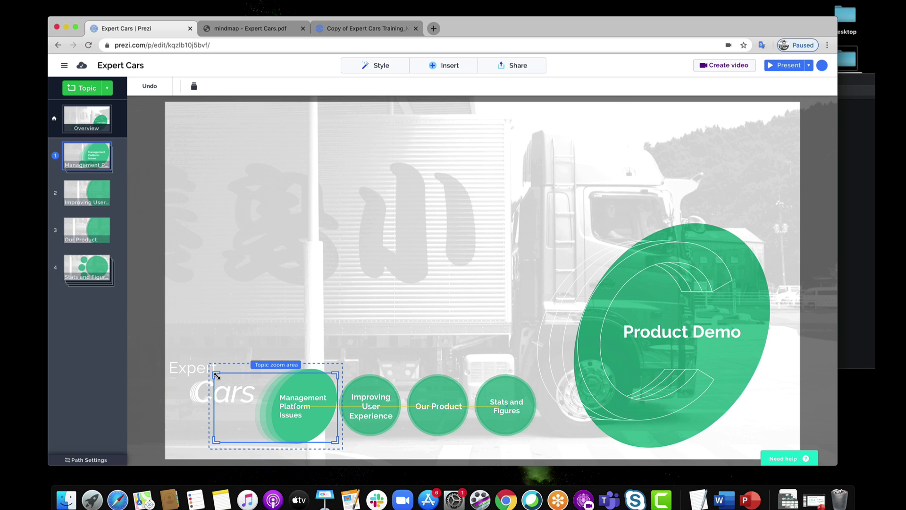
left_click_drag(216, 375, 202, 363)
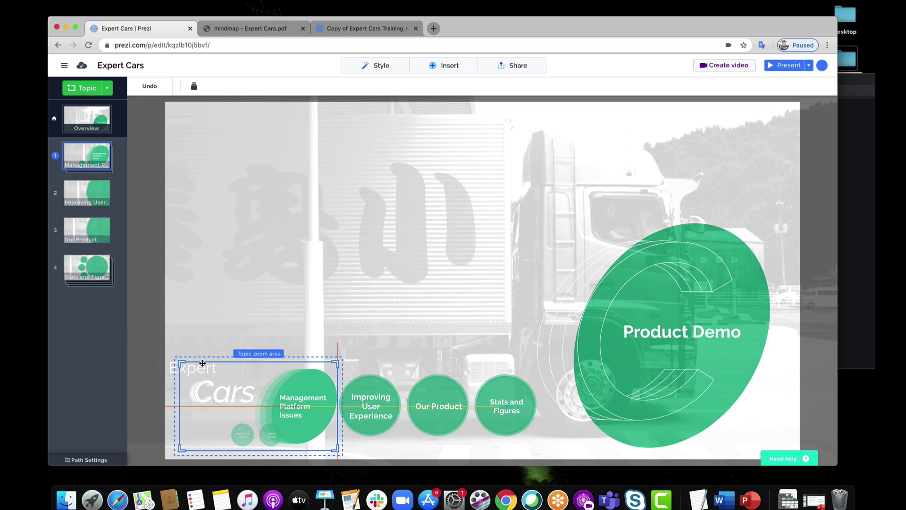
left_click(355, 314)
left_click(302, 399)
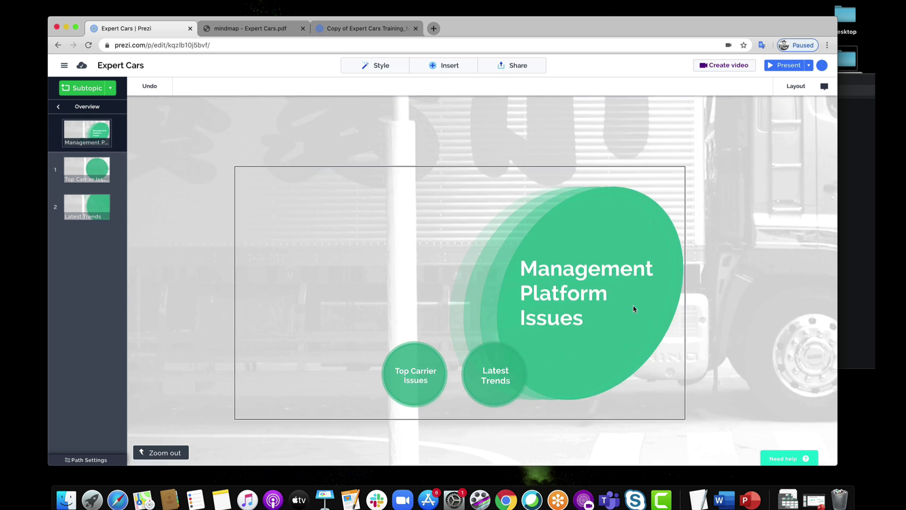
Shift the Latest Trends and Top Carrier Issues subtopics slightly to the right inside Management Platform Issues, rechecking the topic from the overview.
left_click(567, 375)
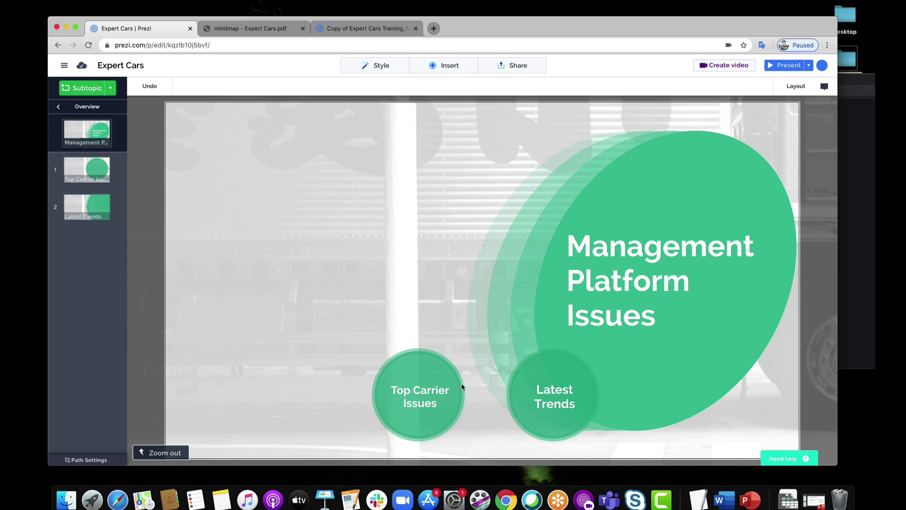
left_click(444, 378)
left_click_drag(444, 373, 454, 373)
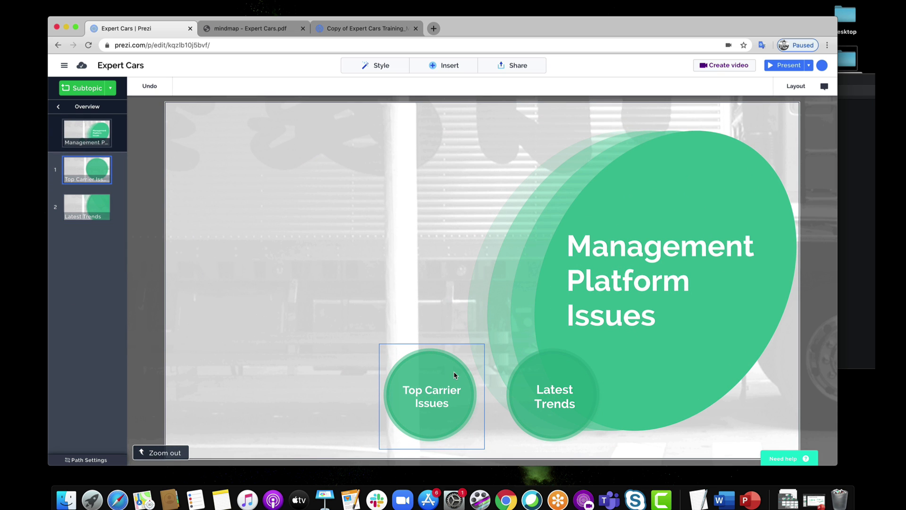
left_click(403, 338)
left_click(398, 338)
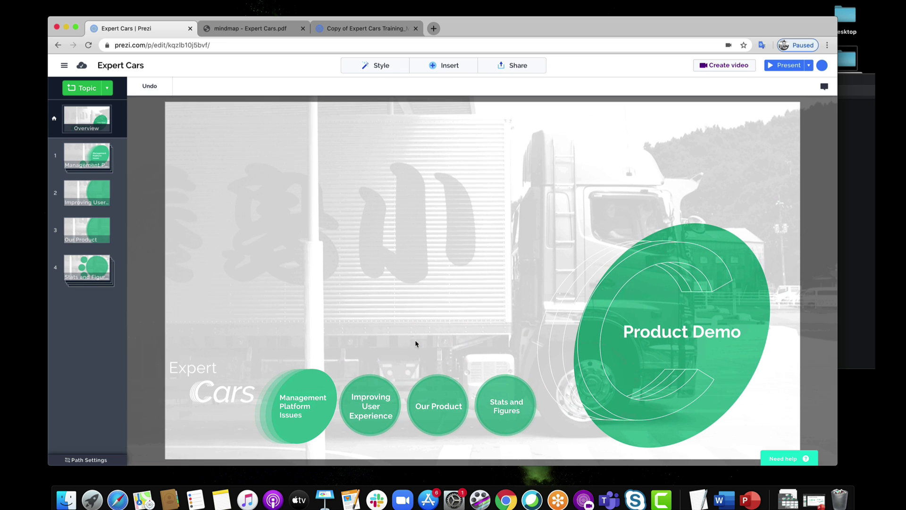
left_click(370, 399)
left_click(460, 400)
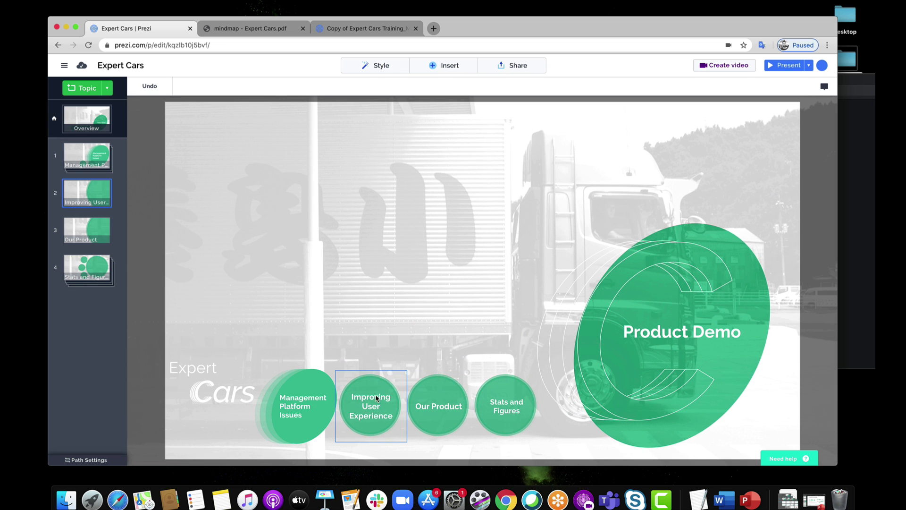
left_click(301, 393)
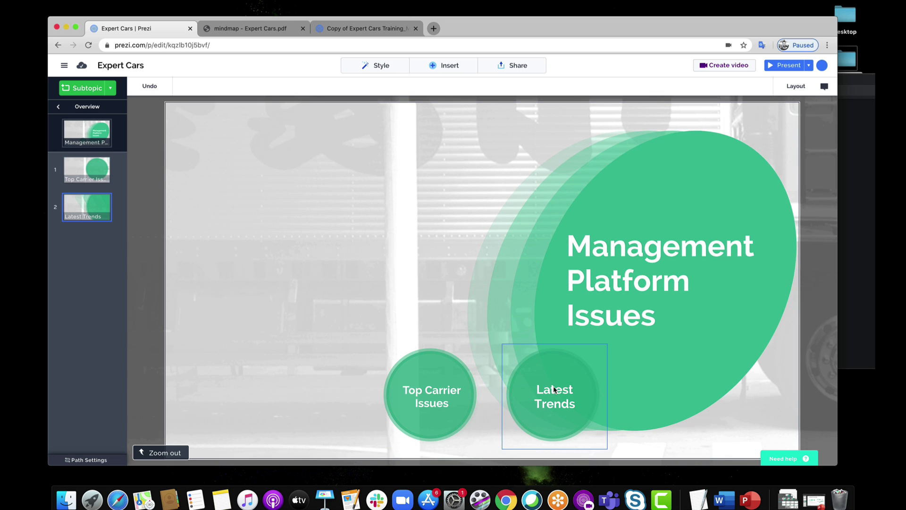
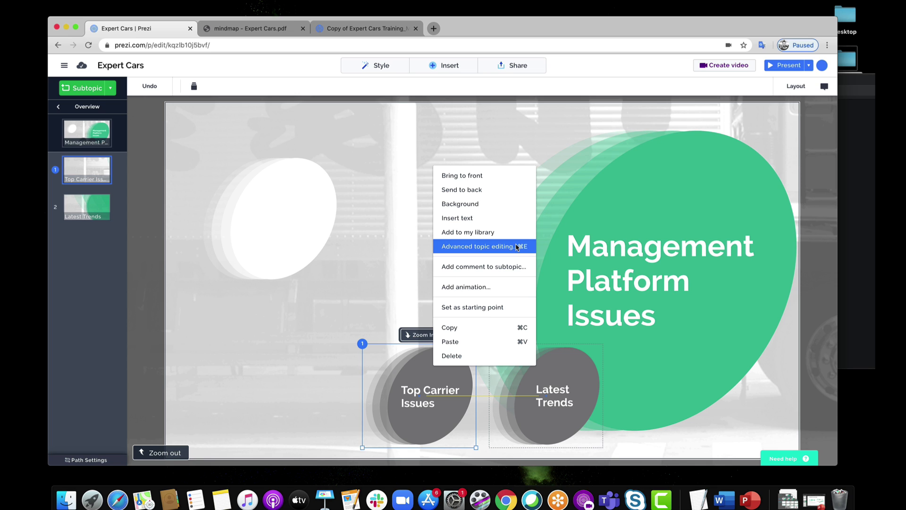
Make the dark grey Top Carrier Issues cover shape visible both inside and outside in advanced topic editing.
left_click(520, 246)
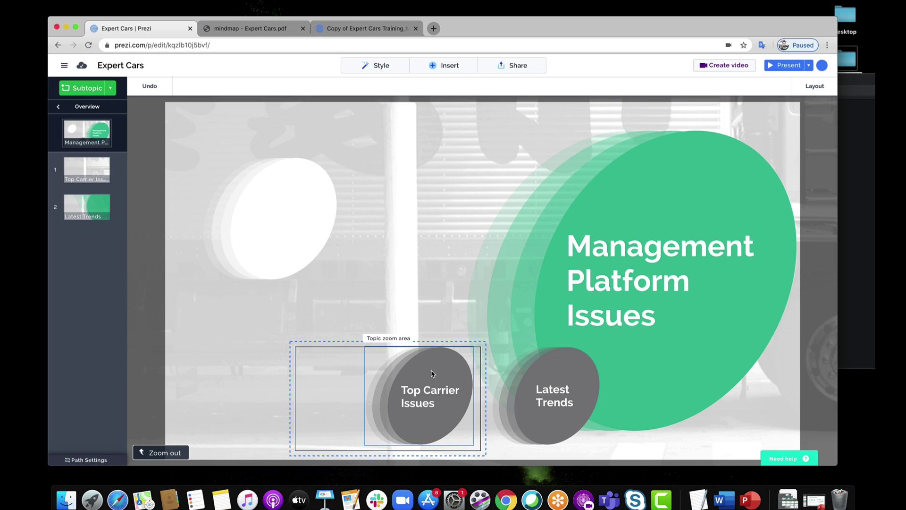
right_click(439, 360)
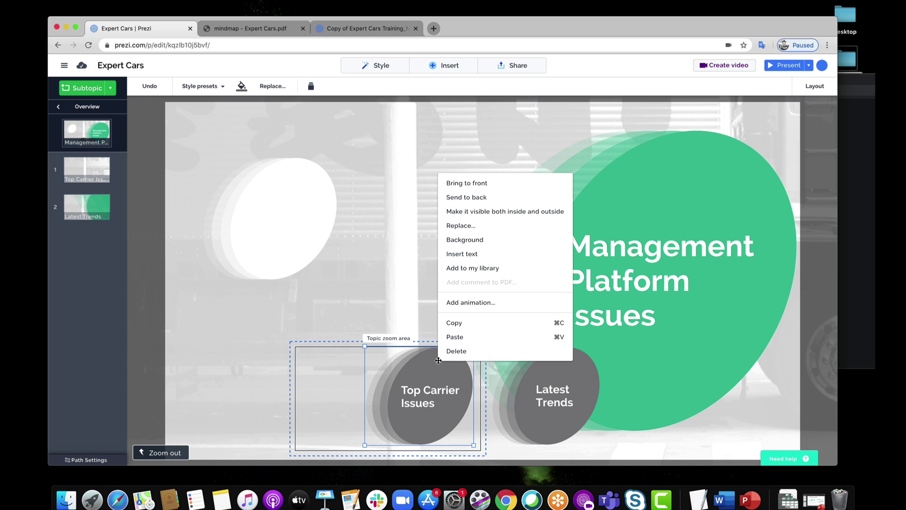
left_click(480, 213)
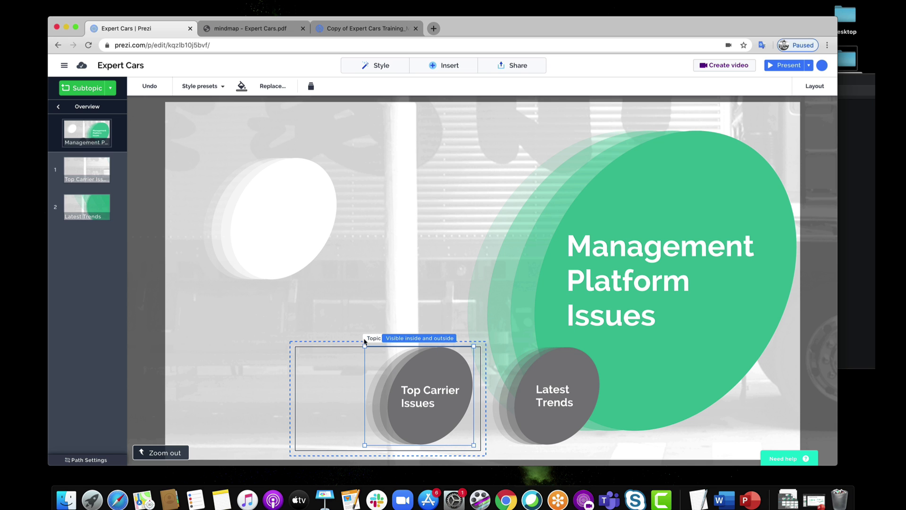
Enlarge and reposition the Top Carrier Issues zoom area around its shape, check the subtopic's inside and return to the overview.
left_click(342, 346)
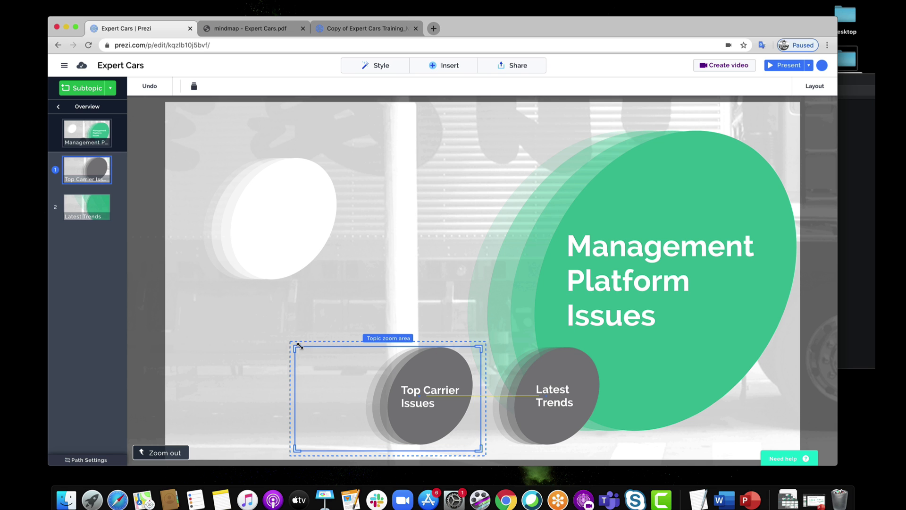
mouse_move(299, 346)
left_mouse_down()
mouse_move(269, 331)
mouse_move(303, 331)
left_mouse_up()
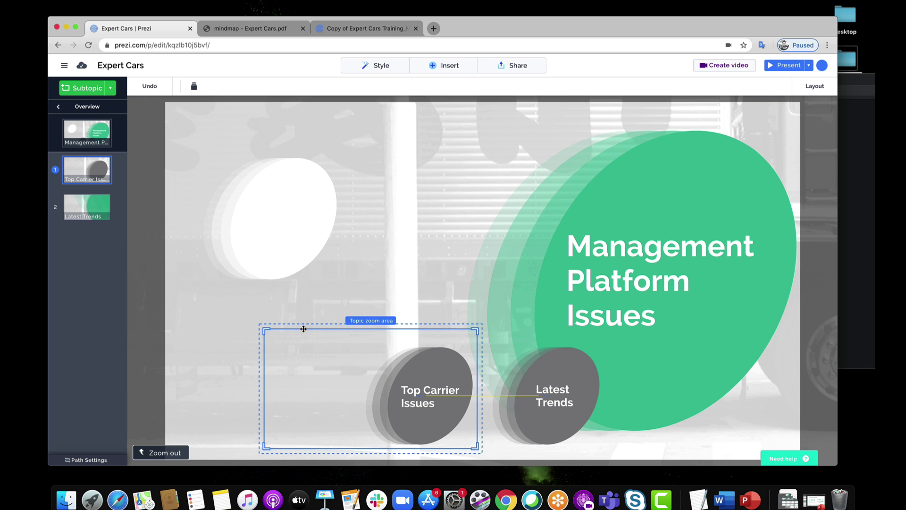
left_click(375, 251)
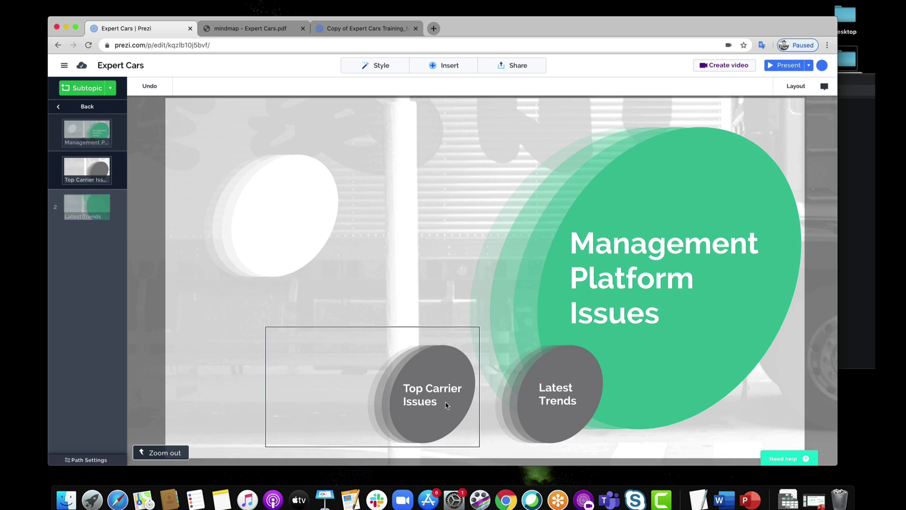
left_click(460, 396)
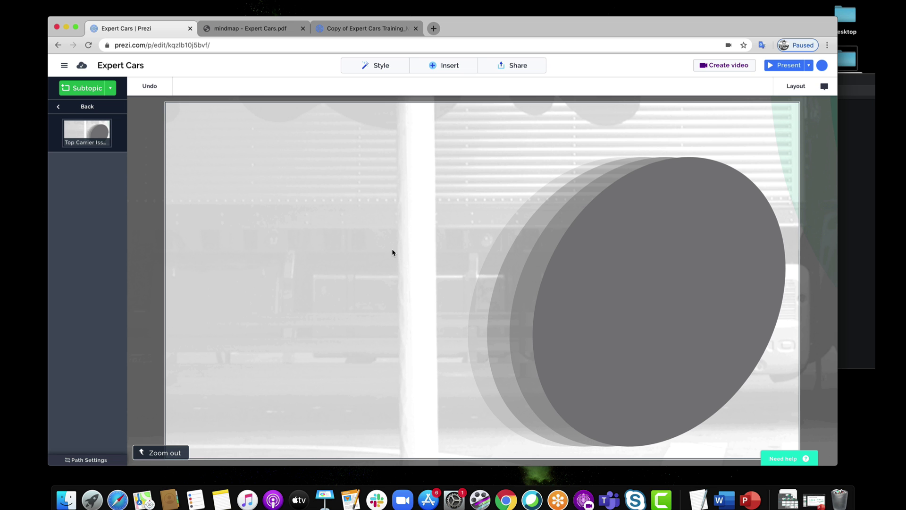
scroll(392, 248, "down", 5)
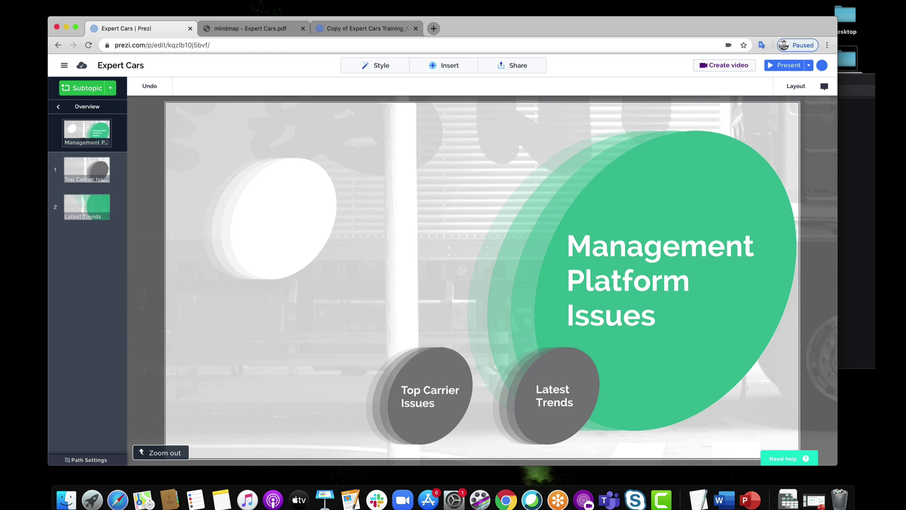
scroll(560, 216, "down", 3)
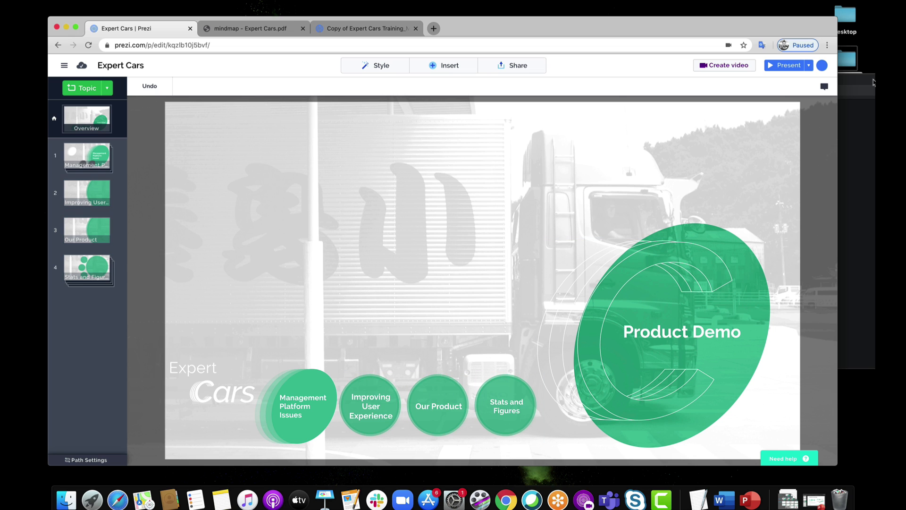
Insert the custom topic shape from the folder into the overview and delete the spare white shape inside Management Platform Issues.
left_click(860, 150)
left_click_drag(582, 183, 353, 285)
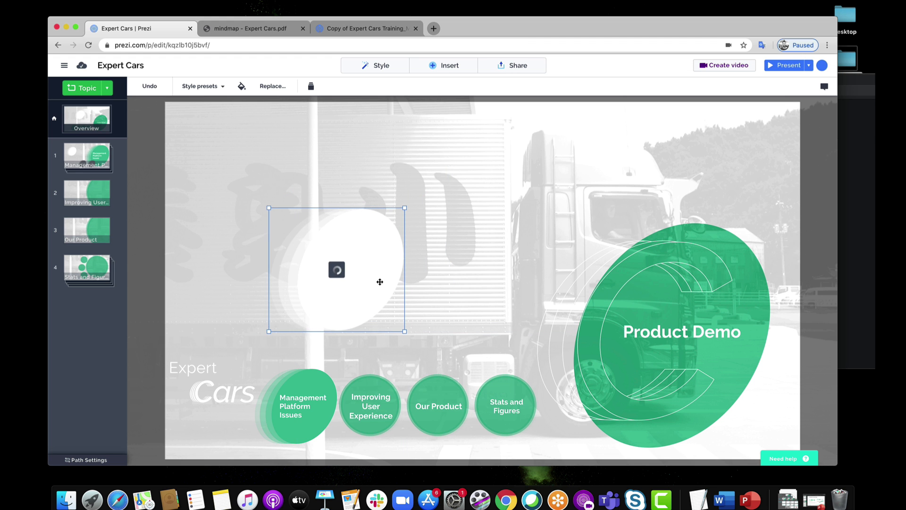
double_click(324, 401)
right_click(302, 211)
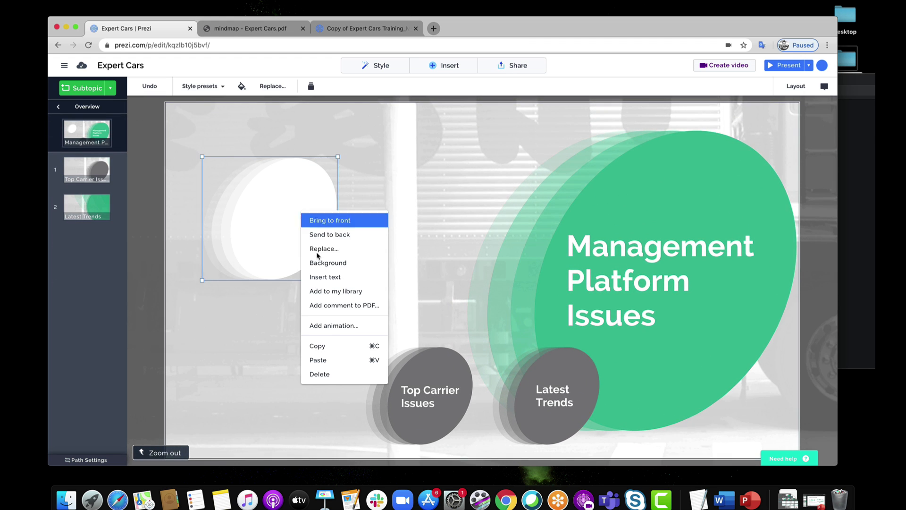
left_click(331, 375)
left_click(362, 268)
left_click(344, 270)
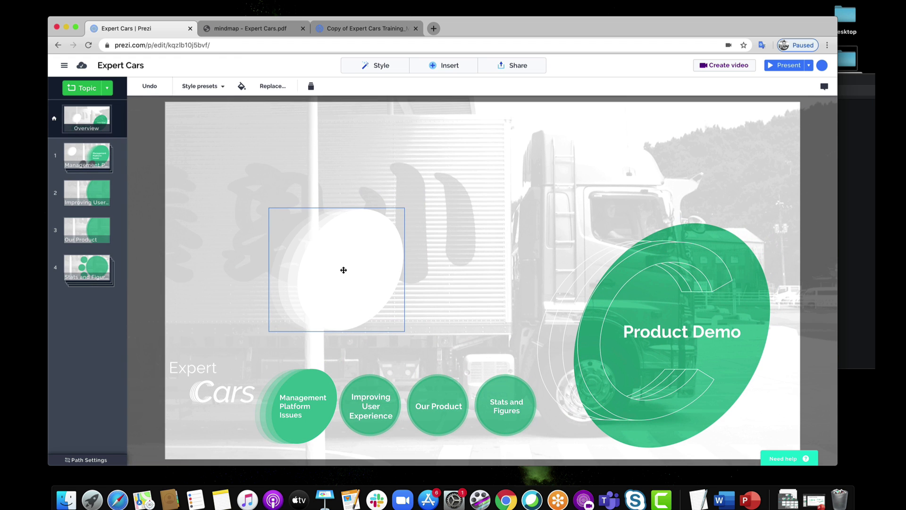
Copy the white custom shape on the overview and delete the green circle of the Improving User Experience topic.
left_click_drag(314, 290, 305, 280)
right_click(346, 287)
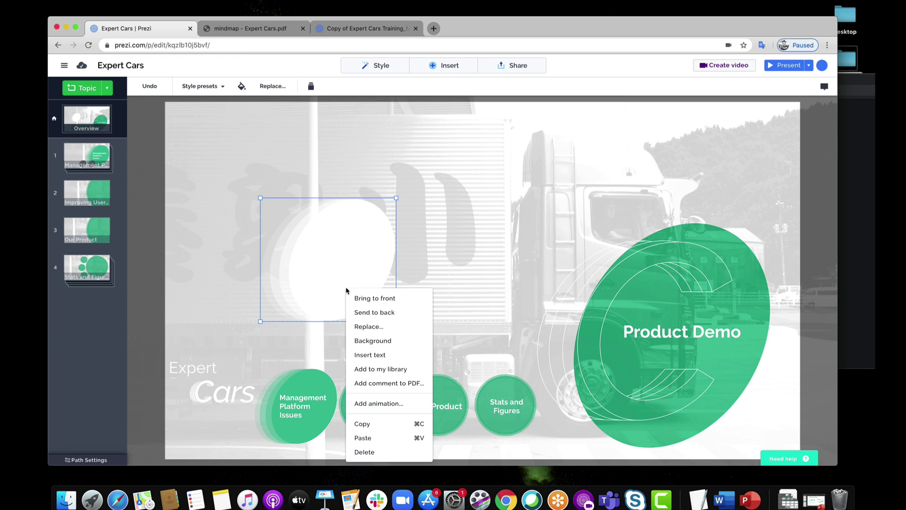
left_click(375, 425)
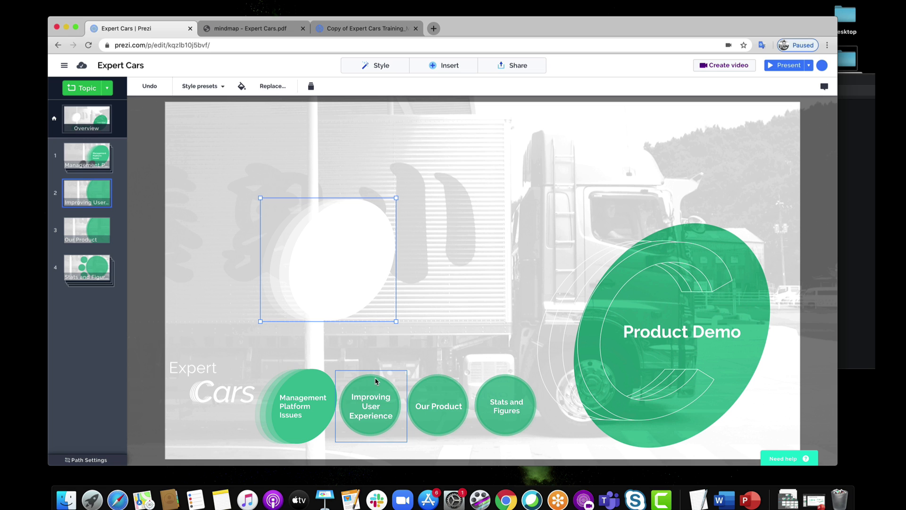
left_click(377, 399)
left_click_drag(377, 380, 381, 382)
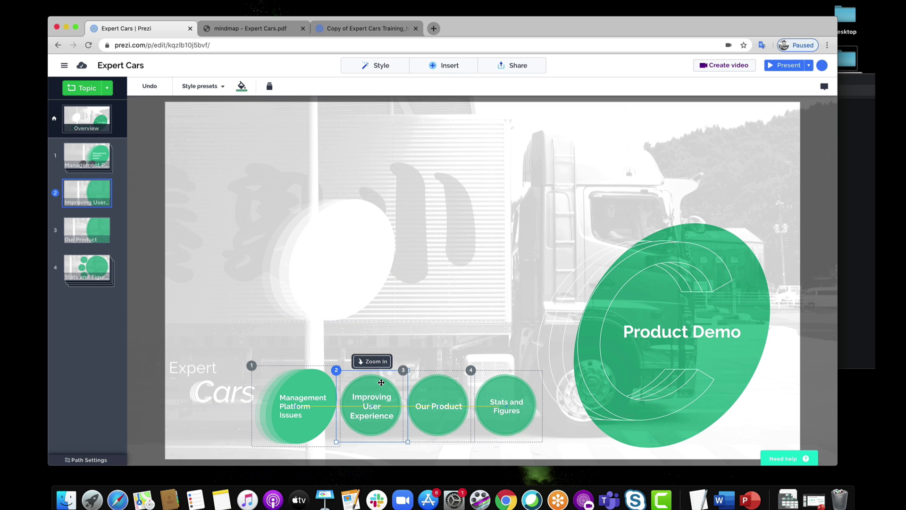
left_click(382, 382)
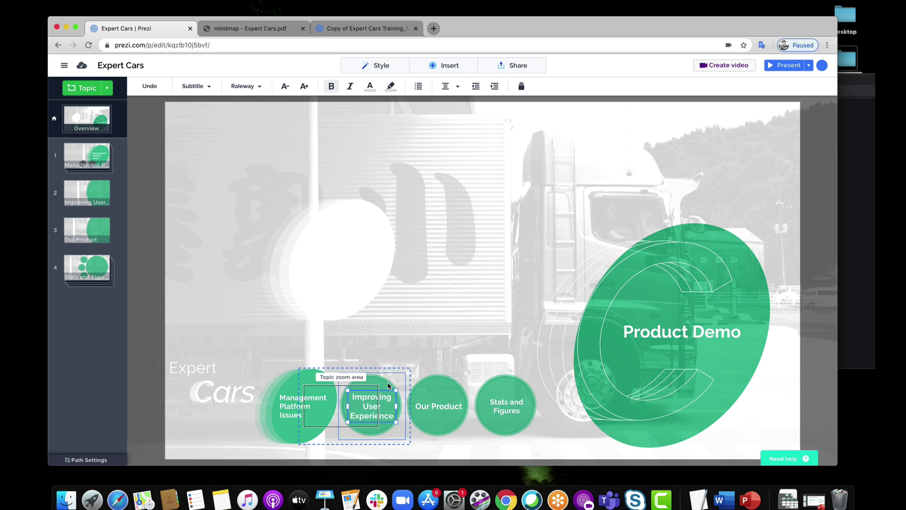
left_click(387, 386)
right_click(387, 386)
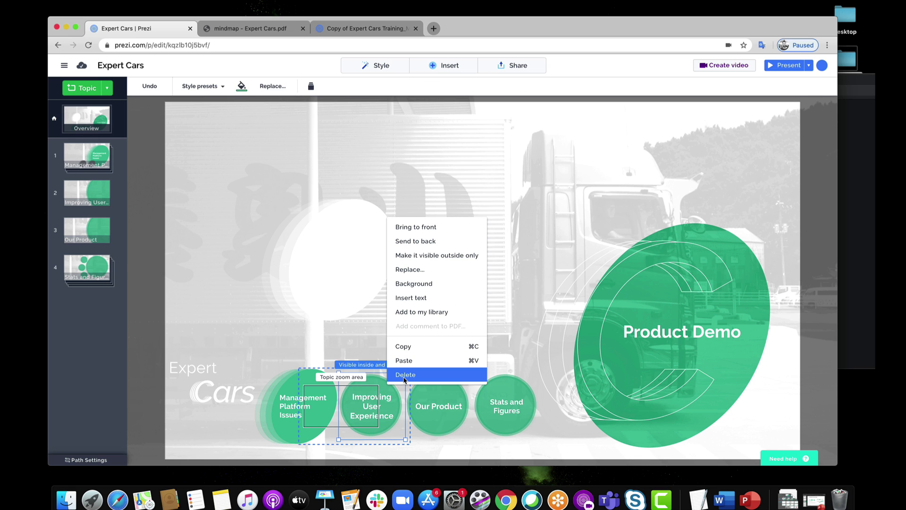
left_click(404, 374)
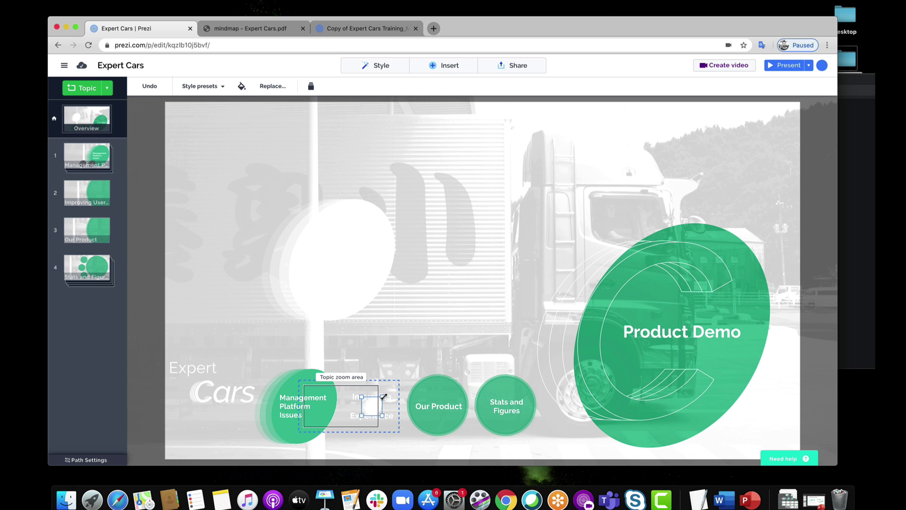
Paste the custom shape into the Improving User Experience topic, enlarge it to cover the label and apply the green style preset.
left_click_drag(407, 370, 419, 363)
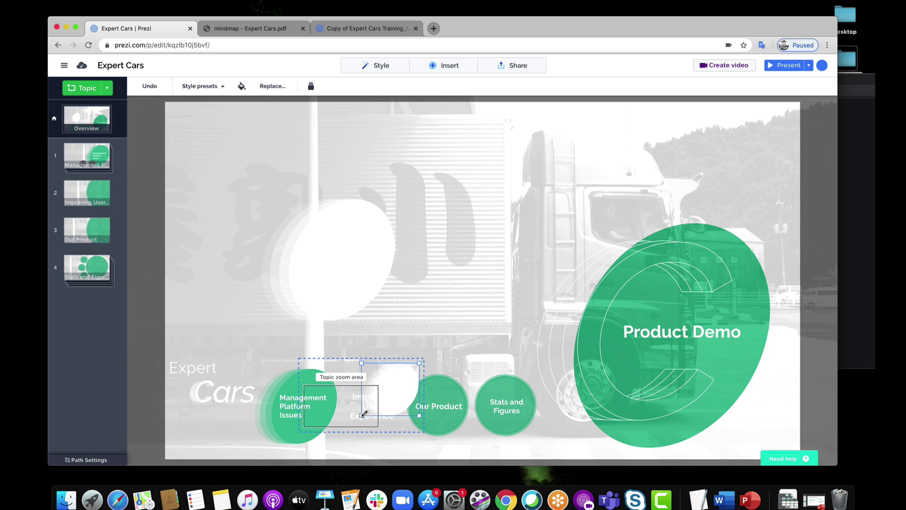
left_click_drag(363, 415, 336, 439)
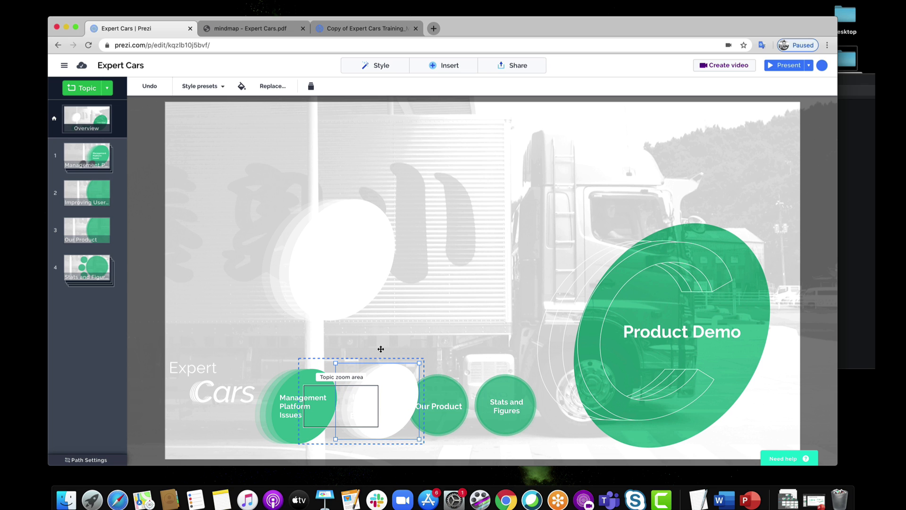
left_click(203, 86)
left_click(255, 139)
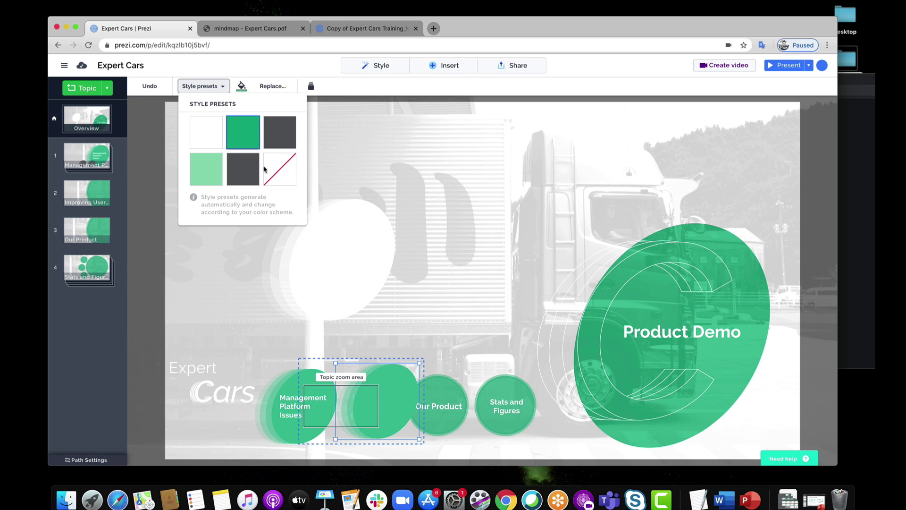
Send the green shape behind the Improving User Experience label, centre it on the text and make it visible both inside and outside.
right_click(390, 372)
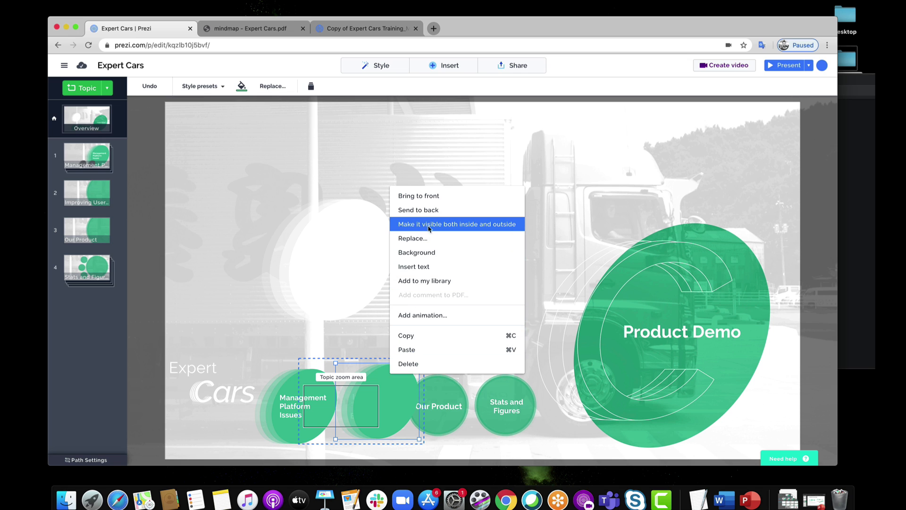
left_click(429, 210)
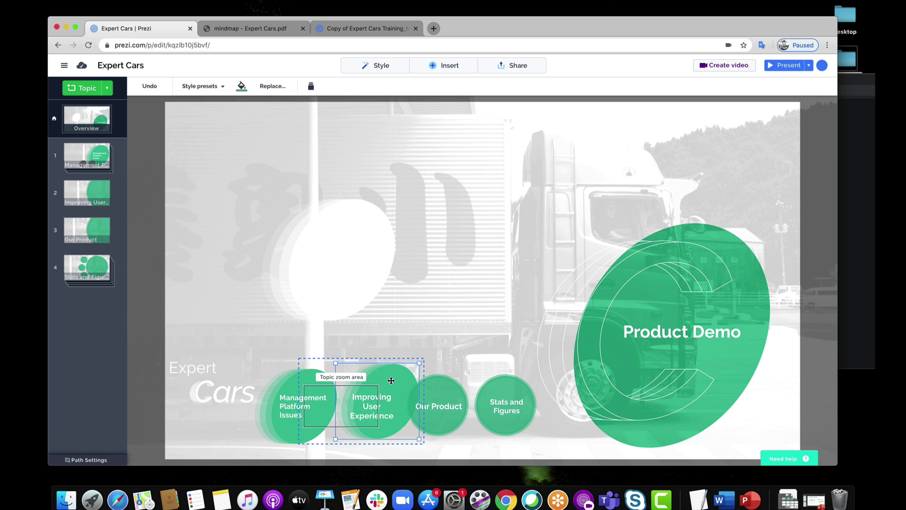
left_click_drag(393, 376, 383, 380)
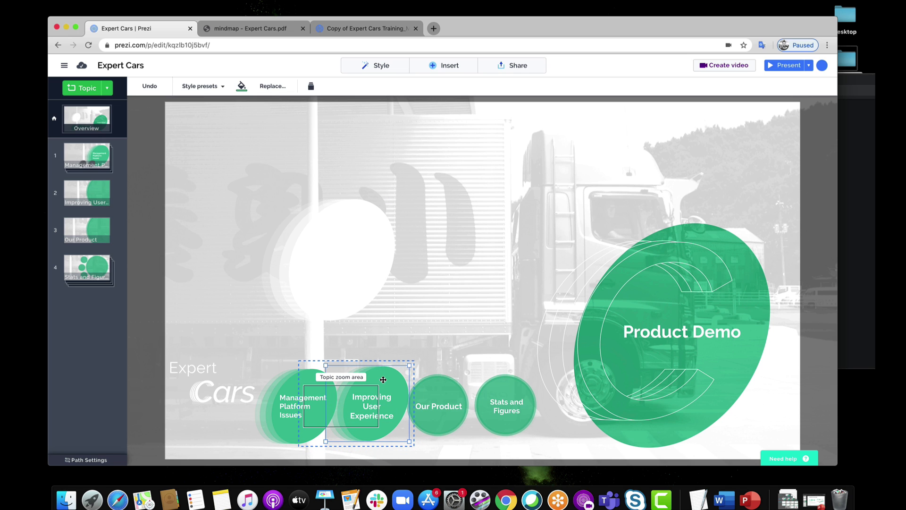
right_click(388, 380)
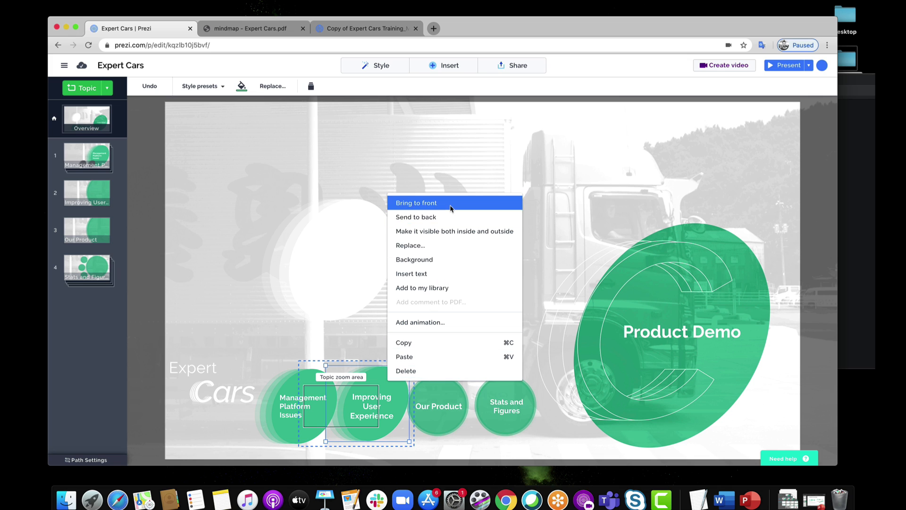
left_click(456, 233)
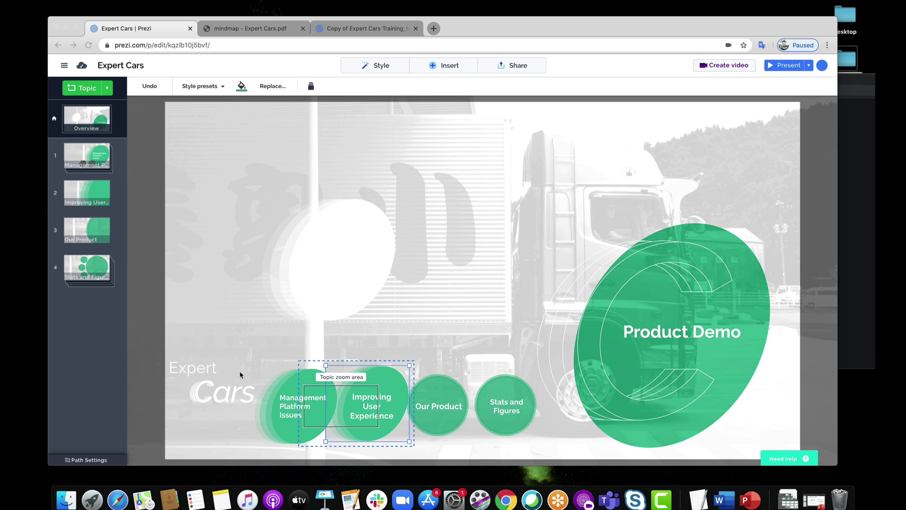
Shrink the zoom area of the Improving User Experience topic so it sits within its green shape.
left_click(320, 384)
left_click(320, 385)
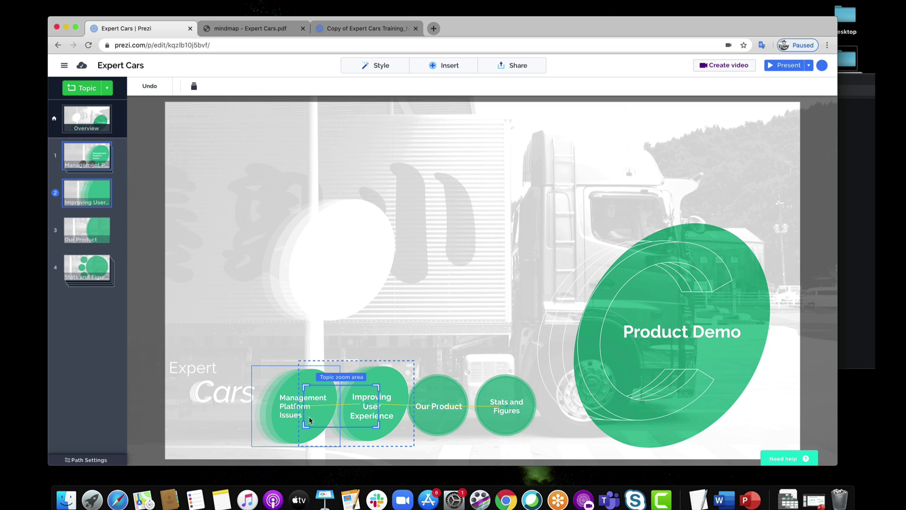
left_click_drag(306, 425, 378, 394)
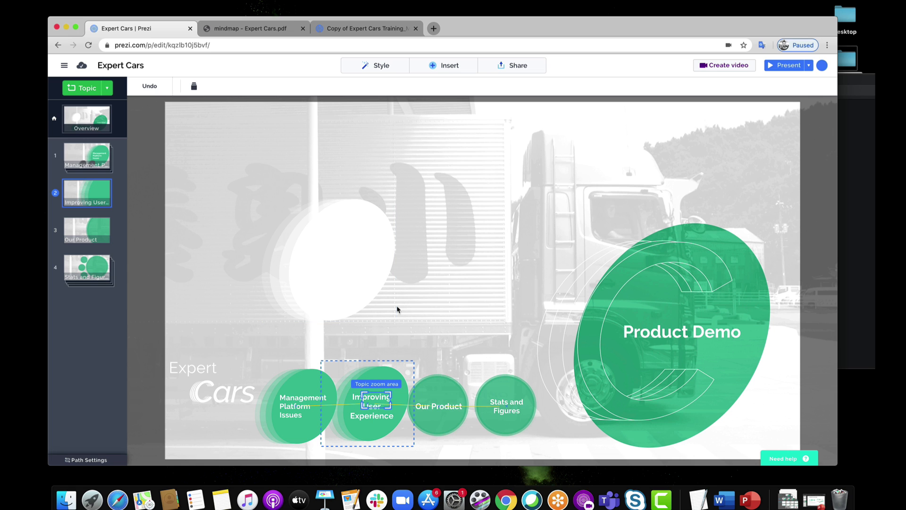
right_click(391, 374)
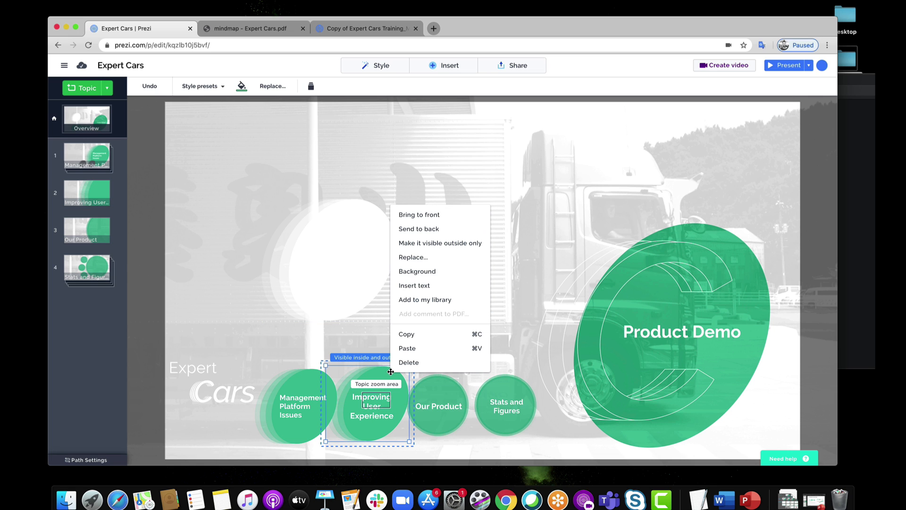
left_click(445, 244)
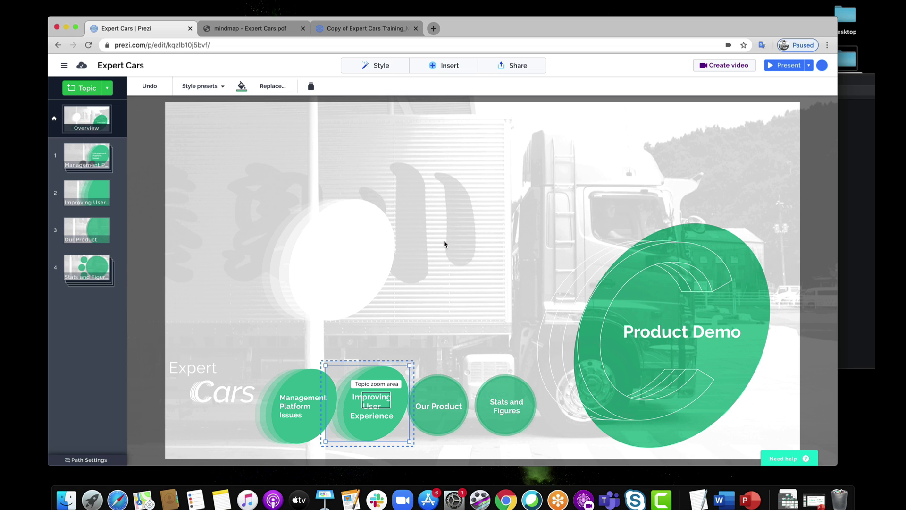
left_click(445, 248)
Left-align the Improving User Experience label text.
left_click(378, 404)
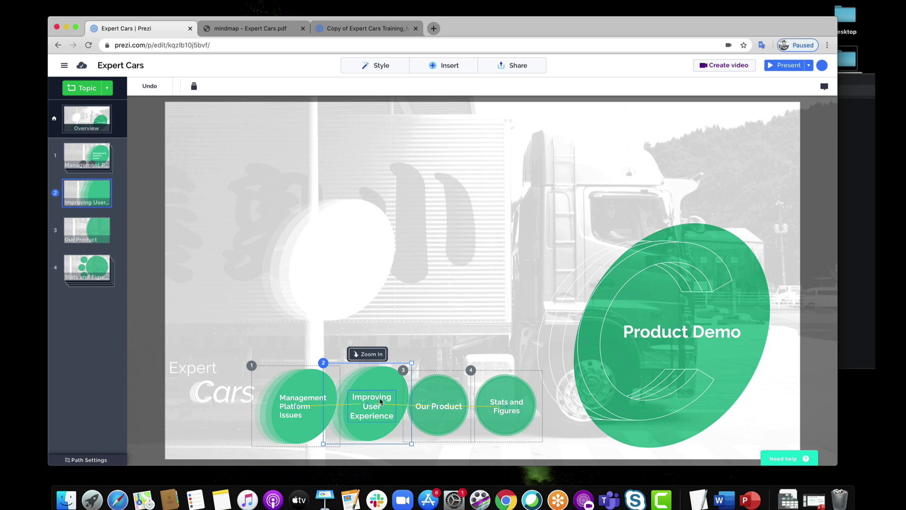
left_click(377, 409)
left_click(447, 86)
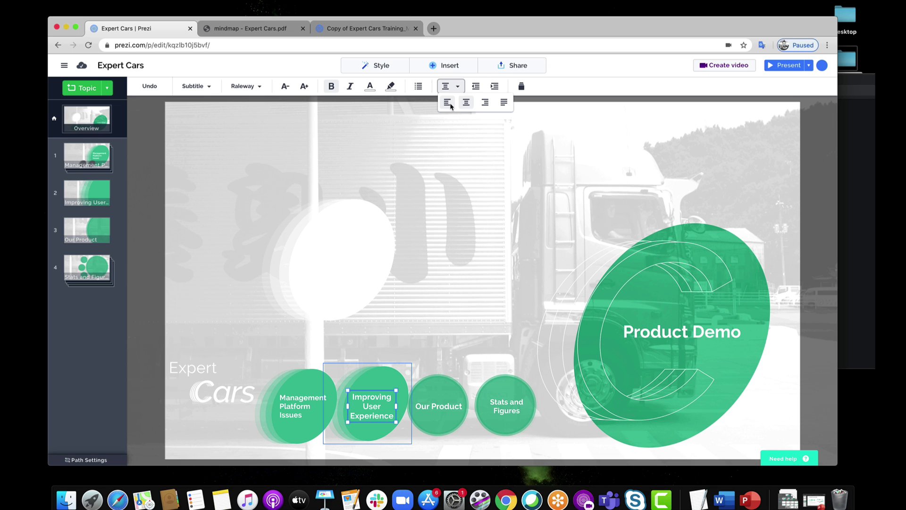
left_click(448, 102)
left_click(426, 378)
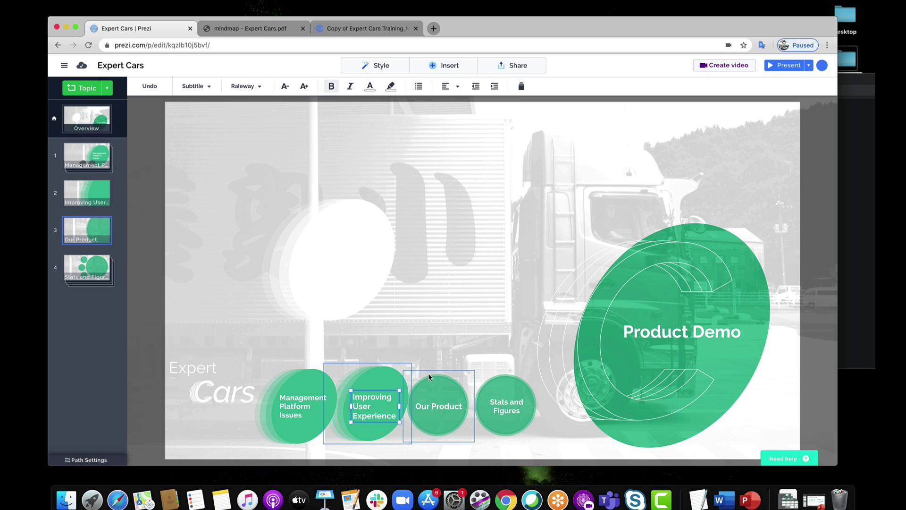
left_click(449, 296)
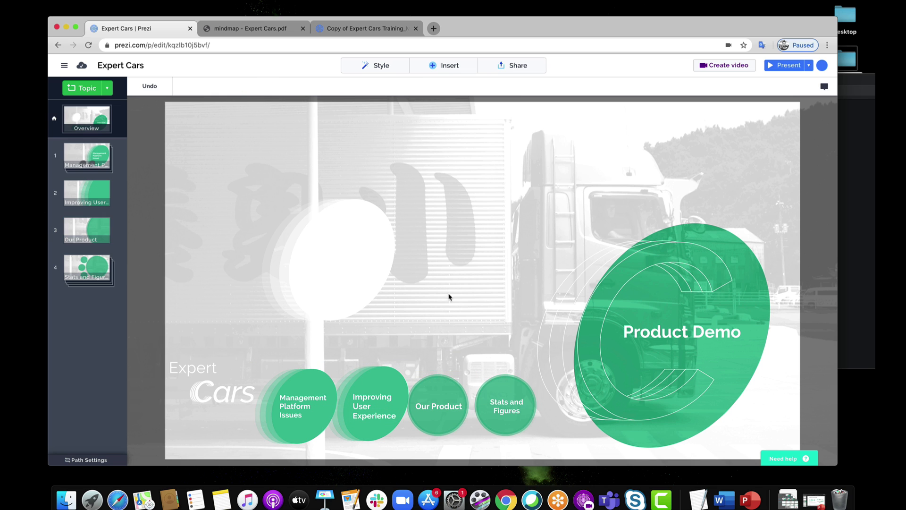
Replace the Our Product topic's circle with the pasted custom shape, enlarged to cover its label.
left_click(447, 392)
left_click(448, 390)
key("Delete")
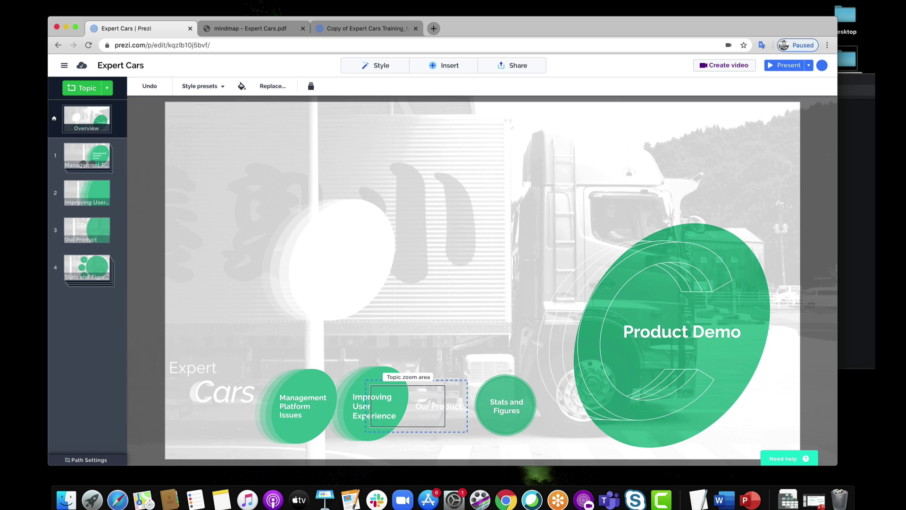
key("super+v")
left_click_drag(445, 400, 479, 369)
left_click_drag(433, 412, 405, 437)
Send the Our Product shape behind its label and apply the green style preset.
right_click(461, 392)
left_click(491, 227)
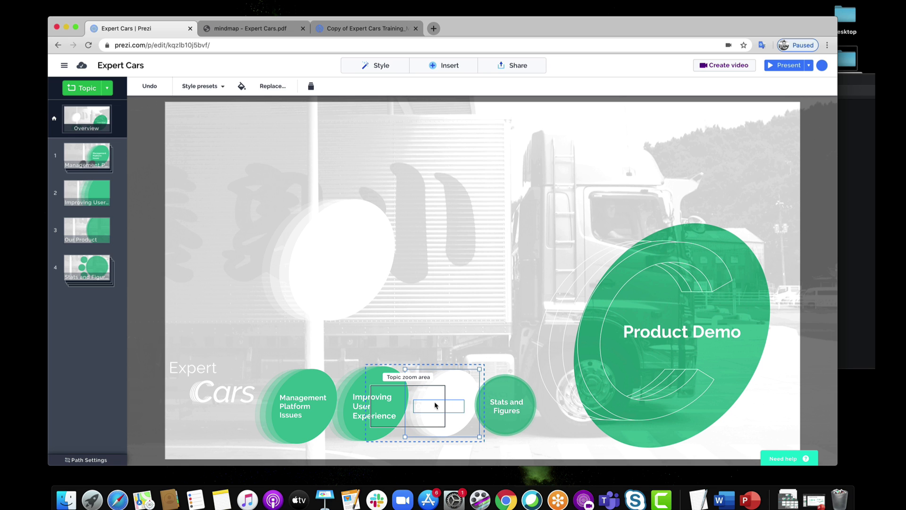
left_click(434, 406)
left_click(449, 389)
left_click(204, 87)
left_click(243, 133)
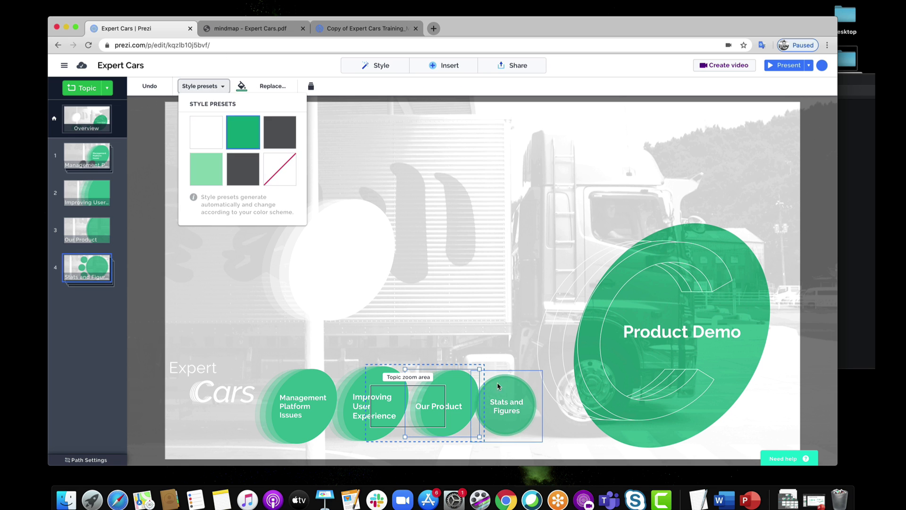
Replace the Stats and Figures topic's circle with the pasted custom shape, enlarged to cover its label.
left_click(498, 387)
left_click(522, 384)
key("Delete")
key("super+v")
left_click_drag(527, 396, 548, 376)
left_click_drag(509, 412, 476, 442)
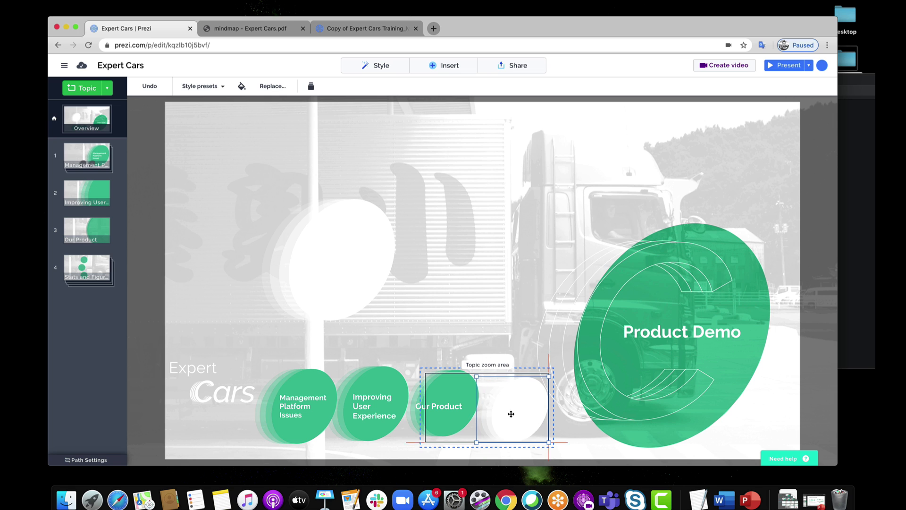
Apply the green style preset to the Stats and Figures shape and send it behind its label.
left_click(204, 86)
left_click(243, 133)
right_click(504, 396)
left_click(524, 227)
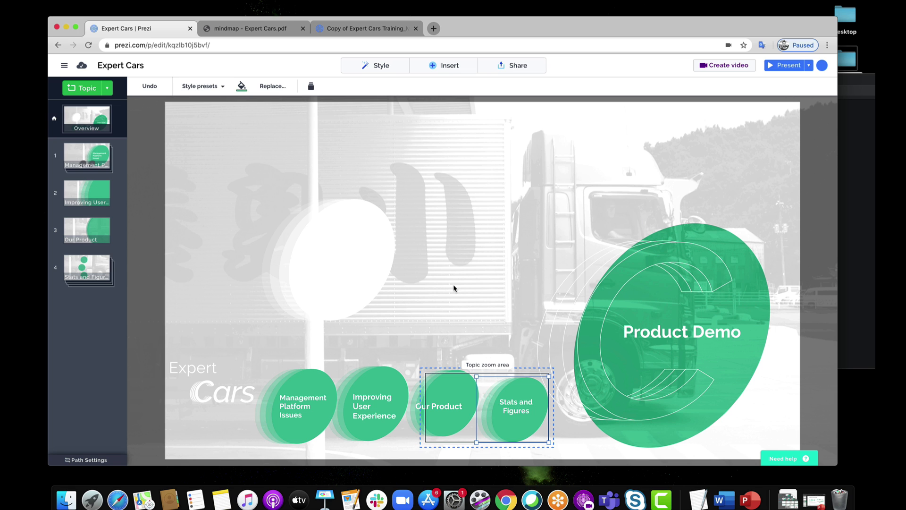
left_click(474, 297)
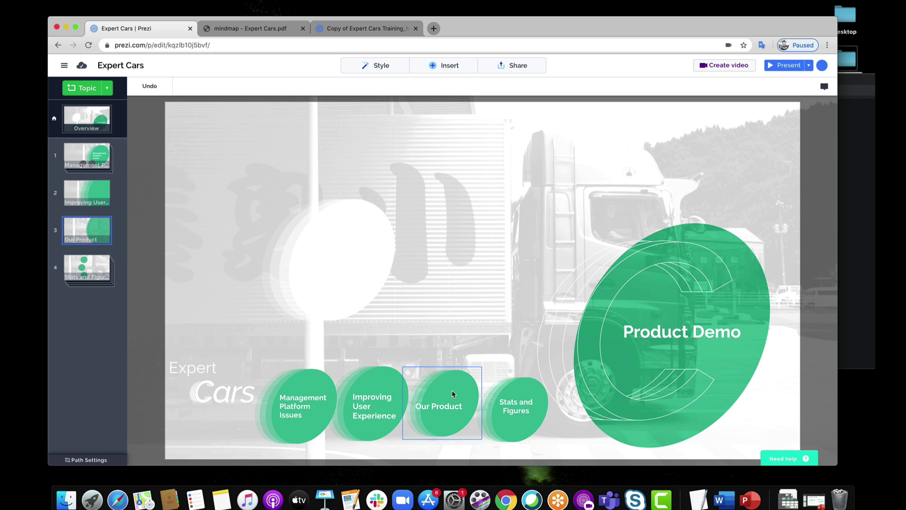
Shift the Our Product topic slightly down and right, and move Stats and Figures right to space them apart.
left_click_drag(453, 392, 454, 399)
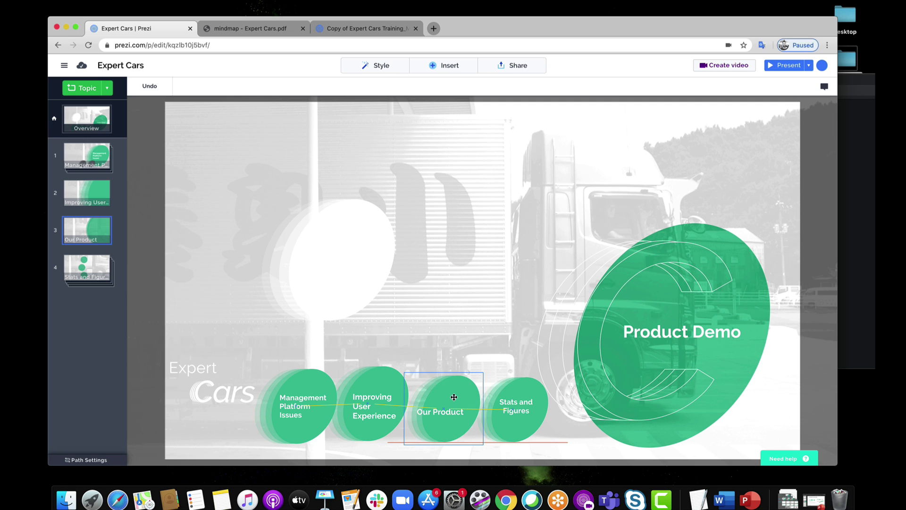
left_click(517, 398)
left_click(463, 399)
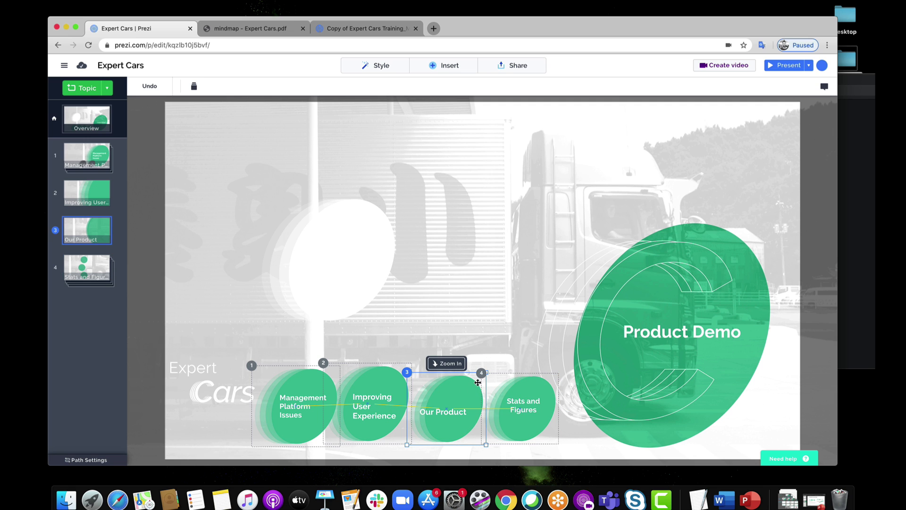
left_click_drag(446, 433, 447, 435)
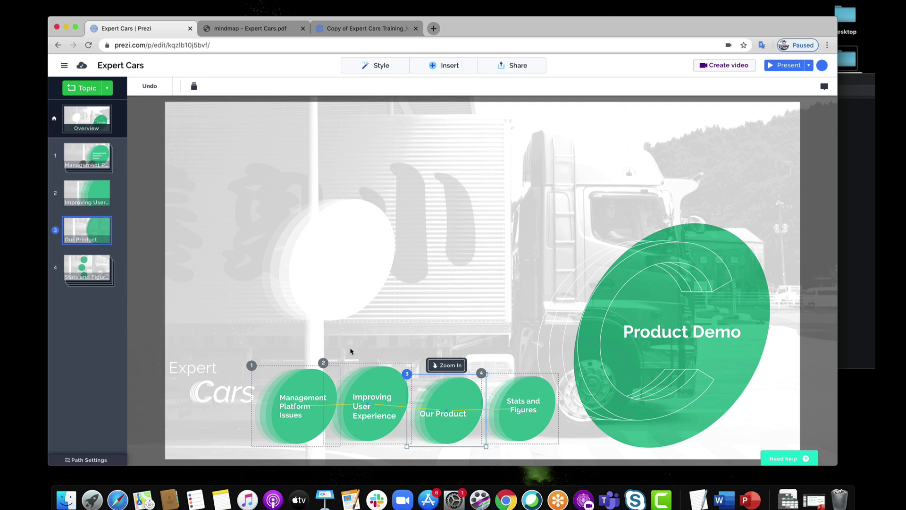
Align the four topics on the overview along their bottom edges.
left_click(350, 347)
left_click_drag(302, 351, 497, 427)
left_click(796, 86)
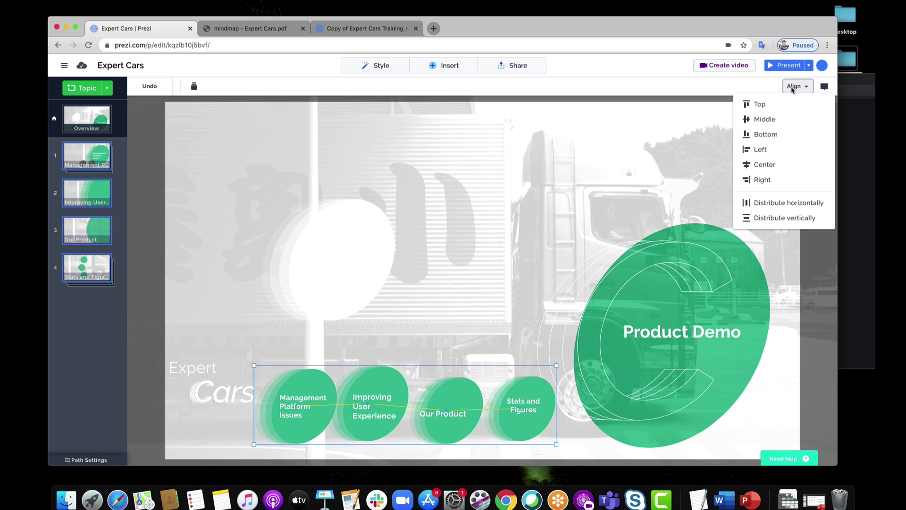
left_click(774, 134)
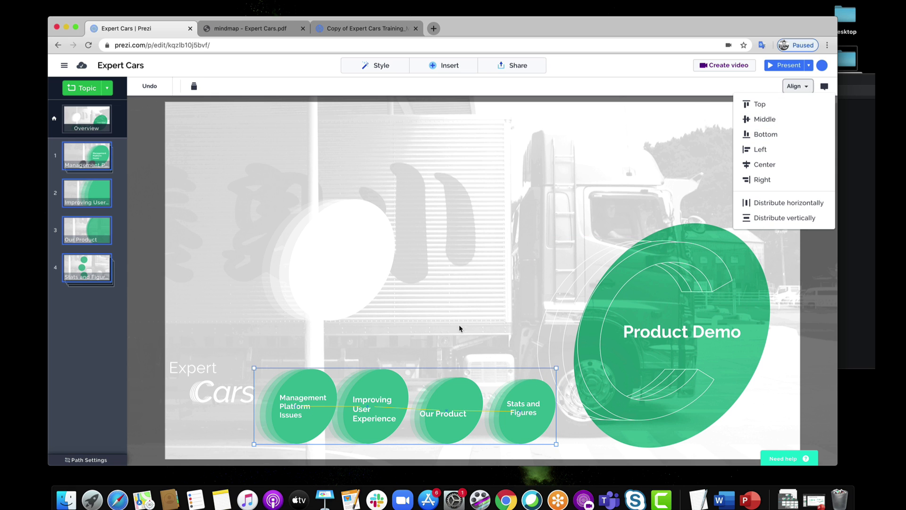
left_click(451, 392)
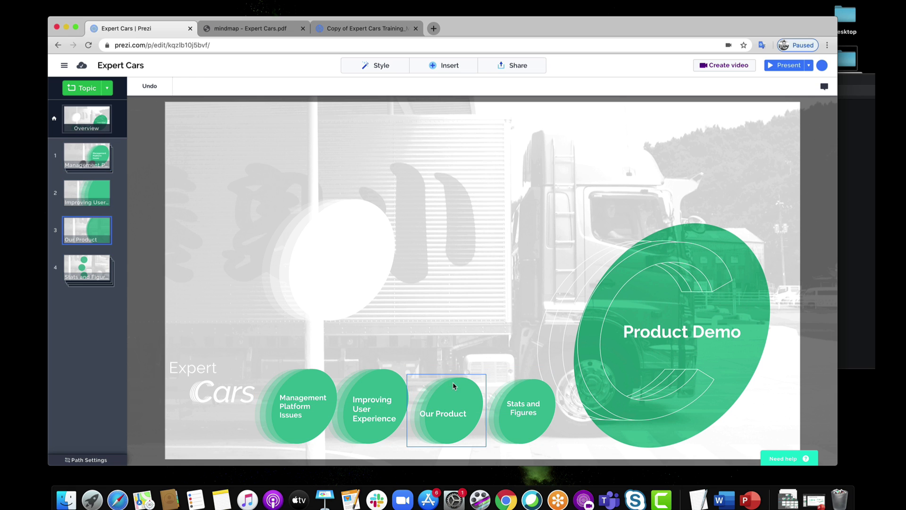
left_click(391, 372)
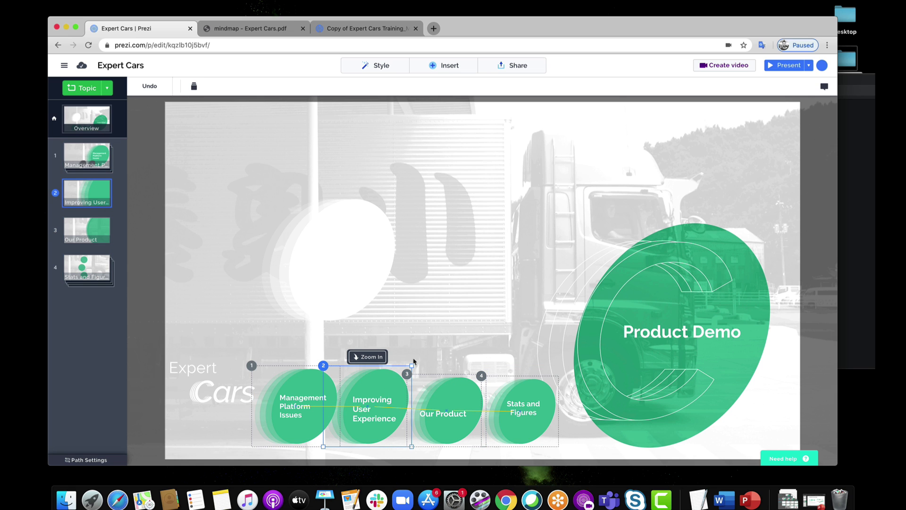
Scale down the Improving User Experience, Our Product and Management Platform Issues topics to match the size of Stats and Figures.
left_click_drag(415, 364, 407, 372)
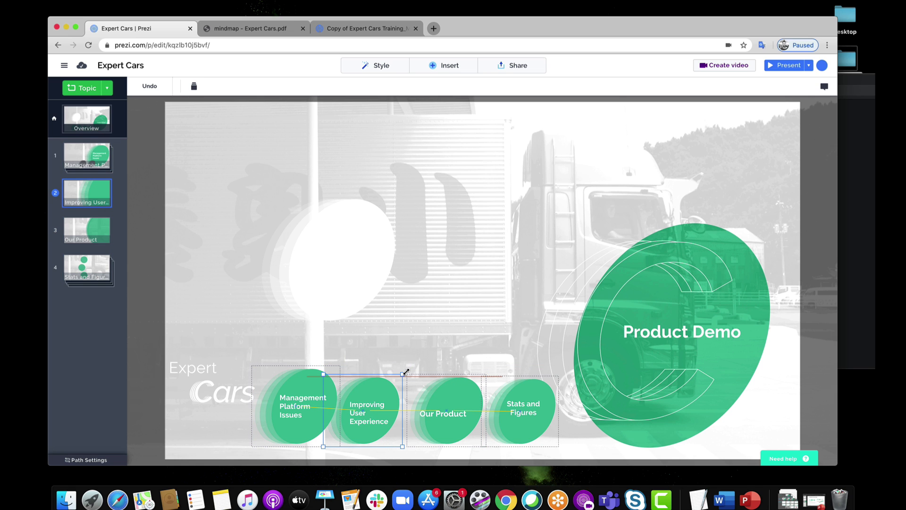
left_click(441, 390)
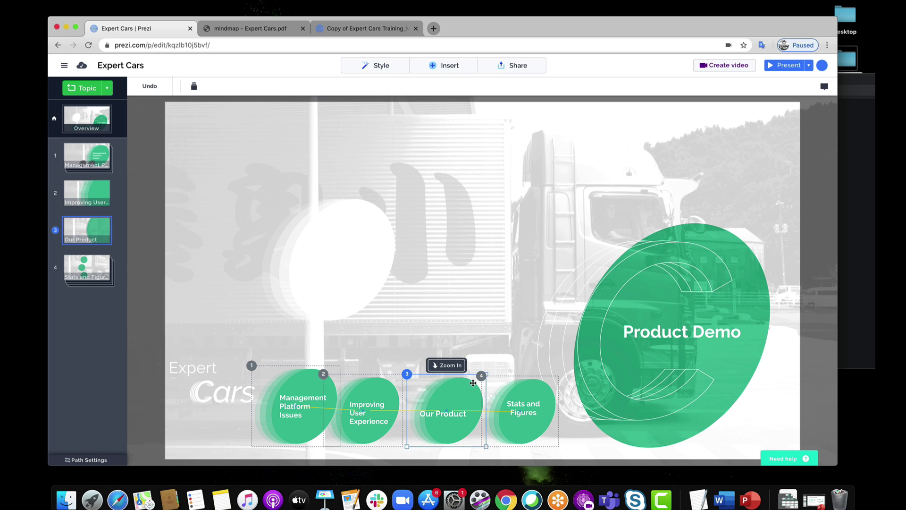
left_click_drag(487, 373, 486, 374)
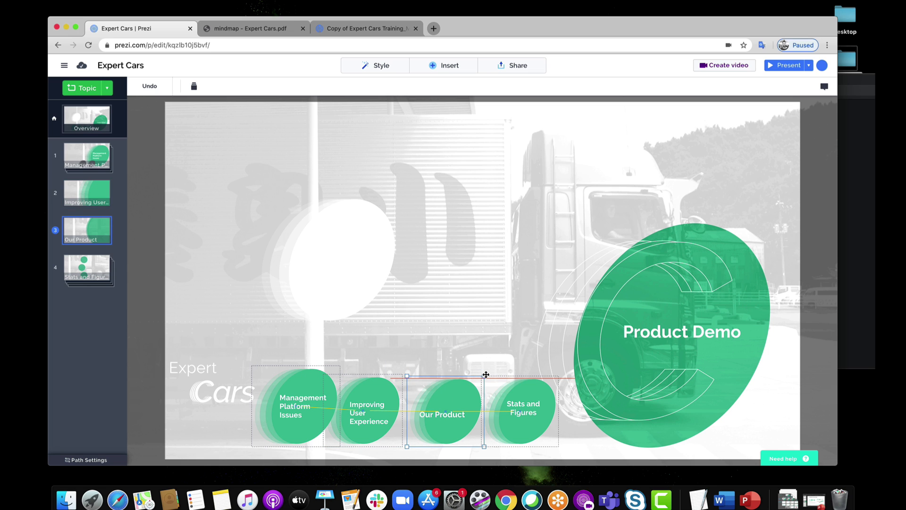
left_click(391, 384)
left_click_drag(401, 376, 400, 379)
left_click(306, 388)
left_click_drag(339, 368, 331, 374)
left_click(389, 349)
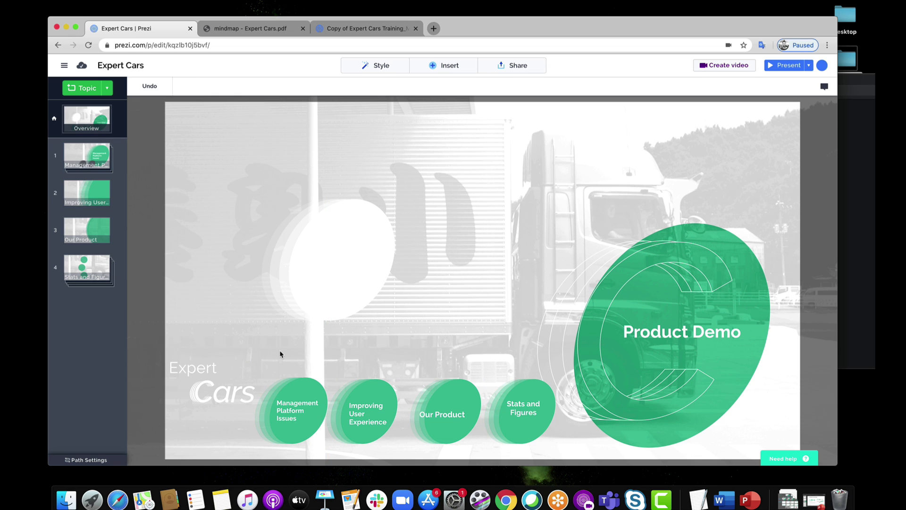
Distribute the four topics horizontally and scale the group down slightly, placing it between the Cars logo and the Product Demo shape.
left_click_drag(285, 342, 526, 426)
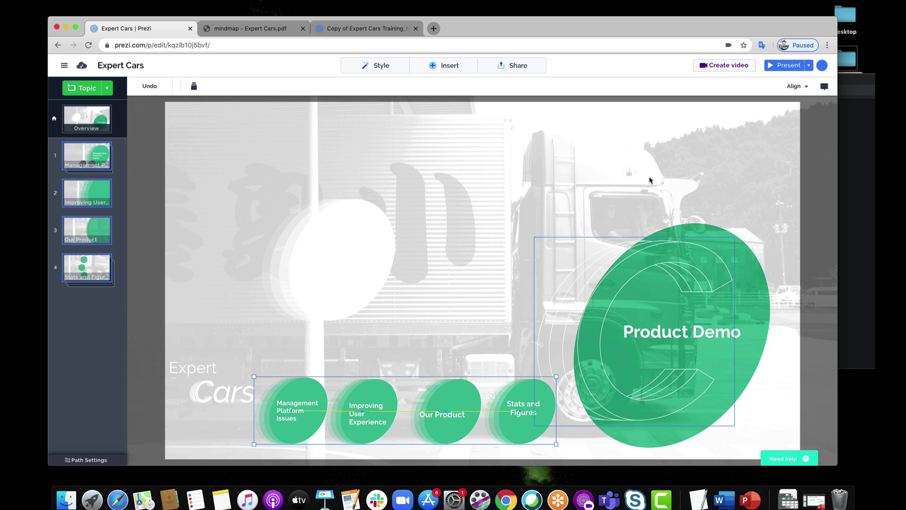
left_click(785, 88)
left_click(758, 203)
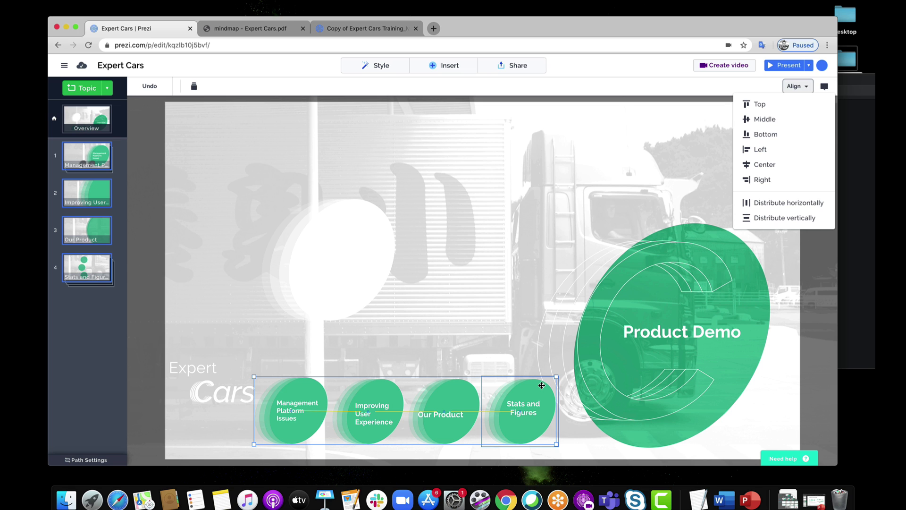
left_click_drag(542, 385, 523, 387)
left_click(464, 325)
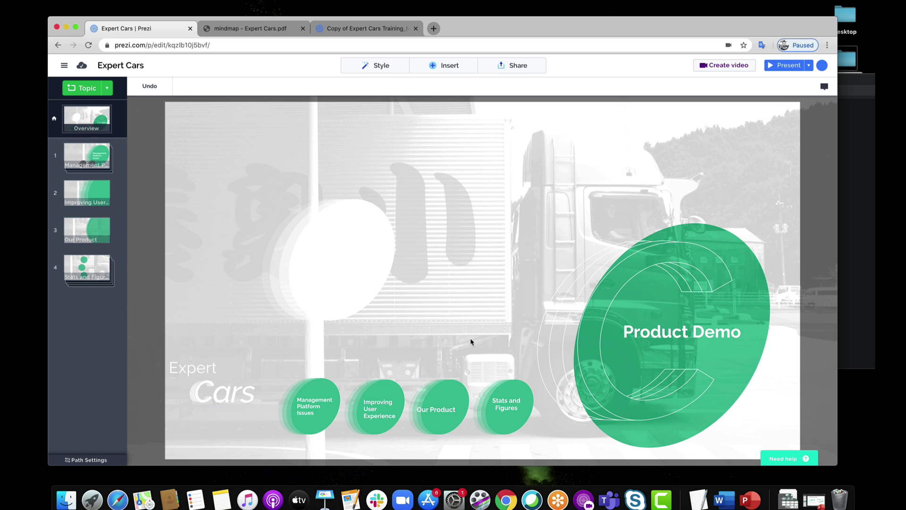
Move the Our Product label slightly up and right so it sits centred on its green shape.
left_click(442, 411)
left_click(443, 410)
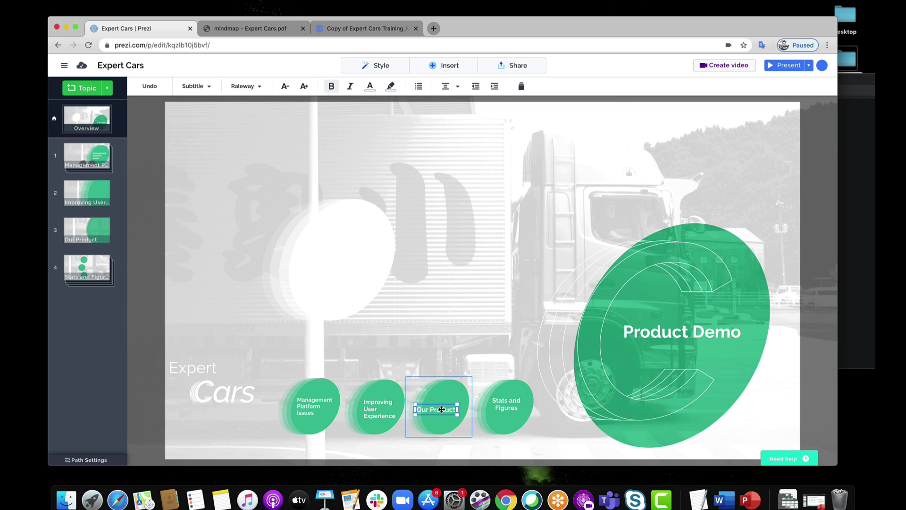
left_click_drag(441, 409, 447, 406)
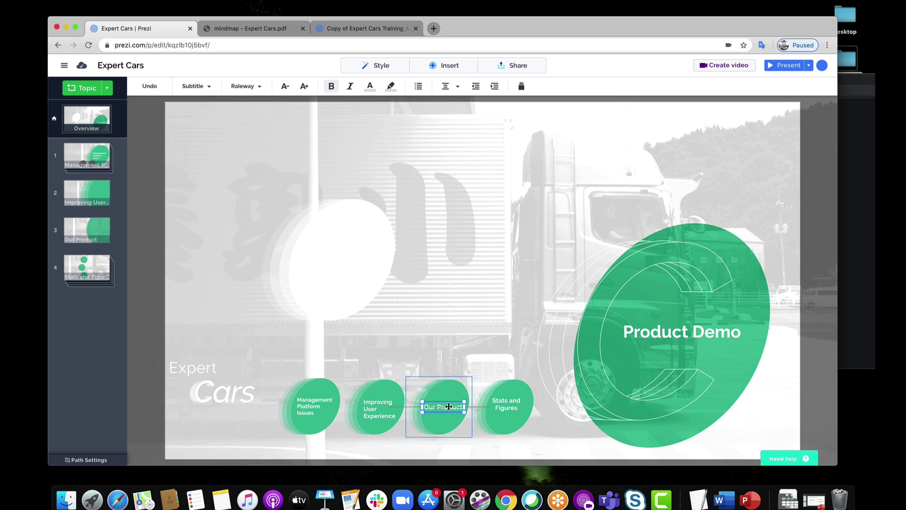
Move the Stats and Figures label slightly down and right in its shape and left-align its text.
left_click(510, 407)
left_click_drag(510, 404, 511, 408)
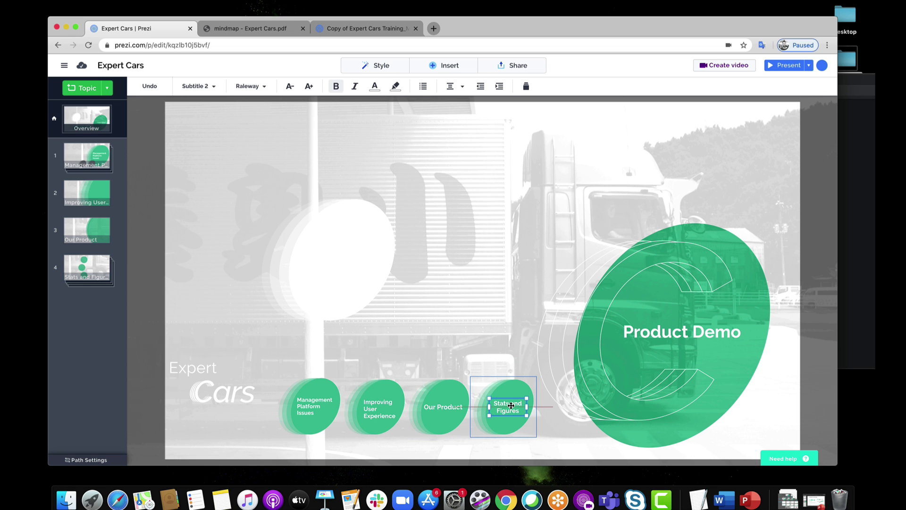
left_click(463, 87)
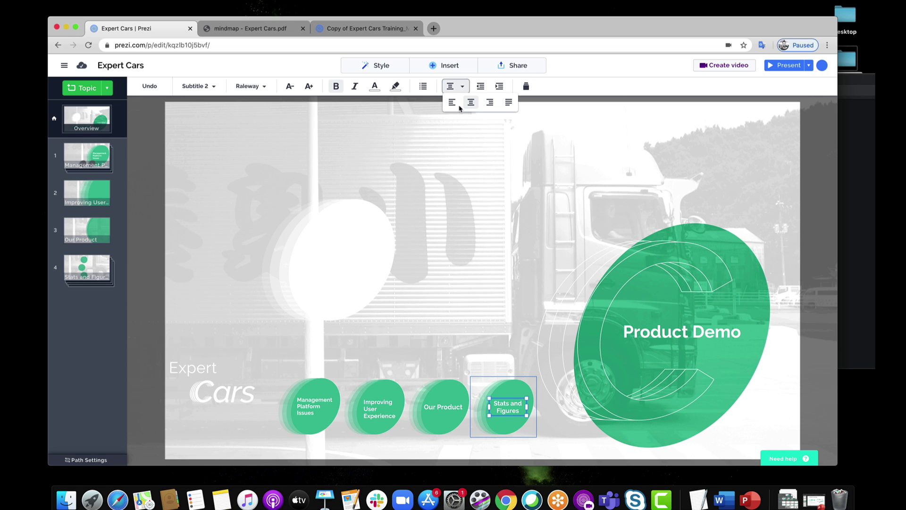
left_click(452, 102)
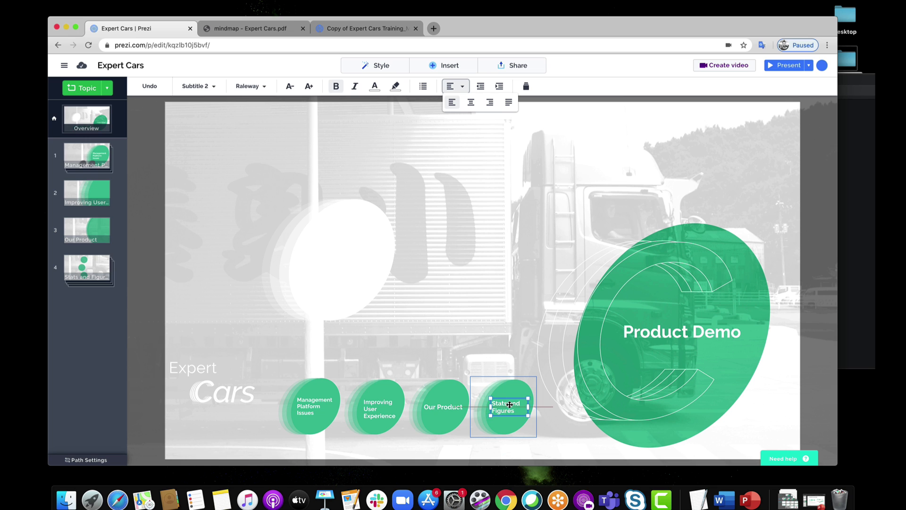
left_click(488, 302)
Remove the white custom shape from the overview and paste it inside the Improving User Experience topic, enlarged to fill the page's right side.
right_click(369, 248)
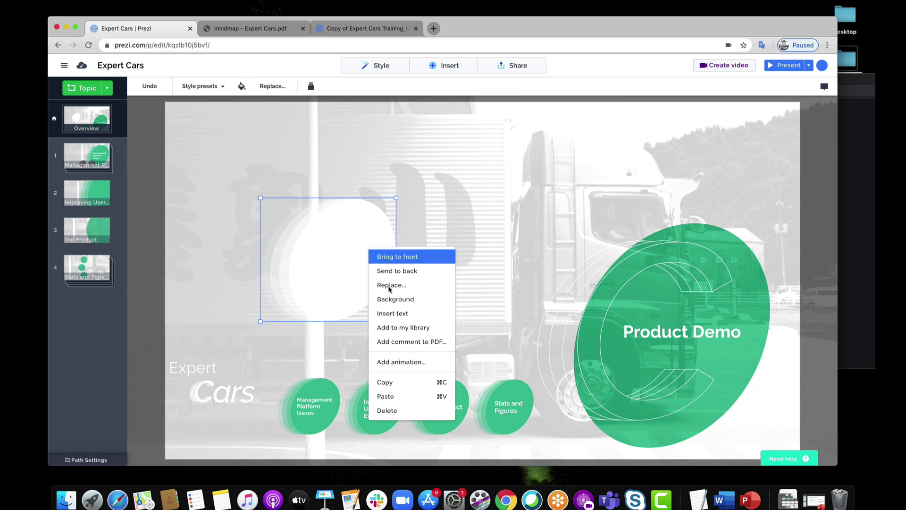
left_click(408, 425)
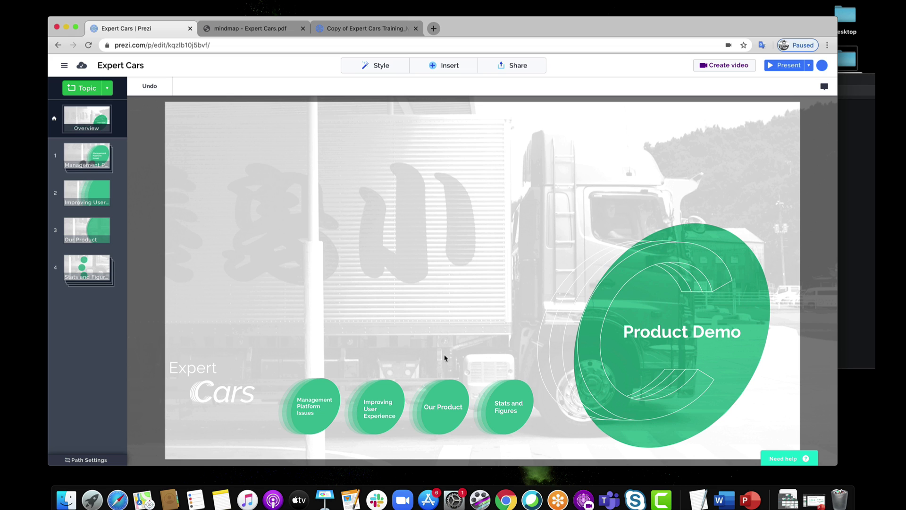
left_click(388, 393)
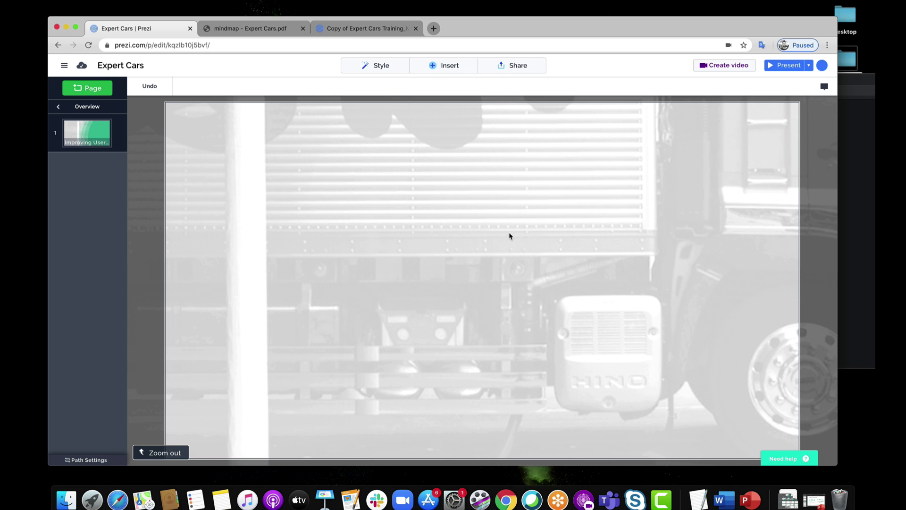
key("super+v")
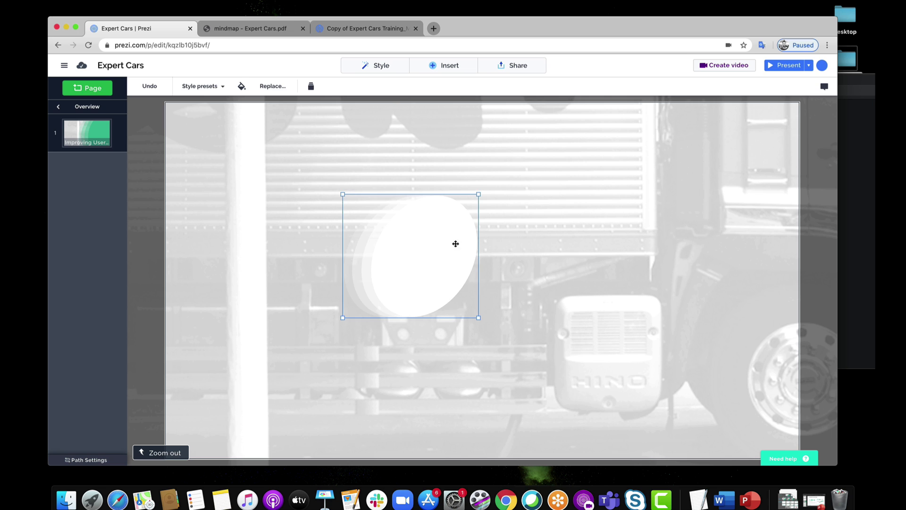
left_click_drag(455, 243, 662, 208)
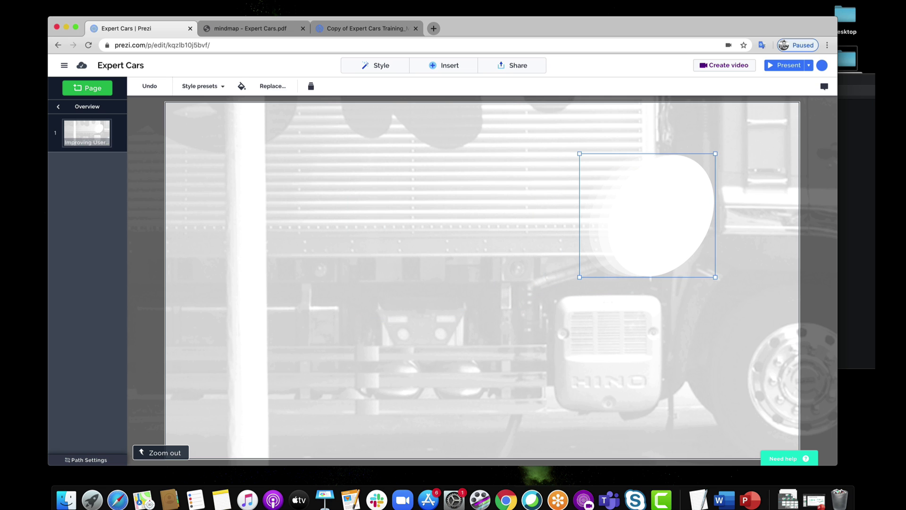
left_click_drag(659, 225, 757, 152)
left_click_drag(678, 204, 403, 460)
left_click_drag(613, 400, 619, 401)
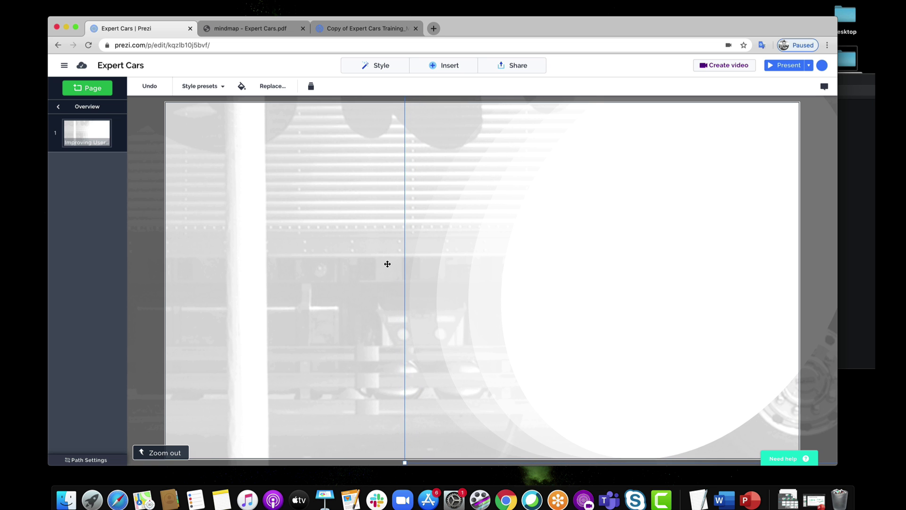
scroll(522, 266, "down", 5)
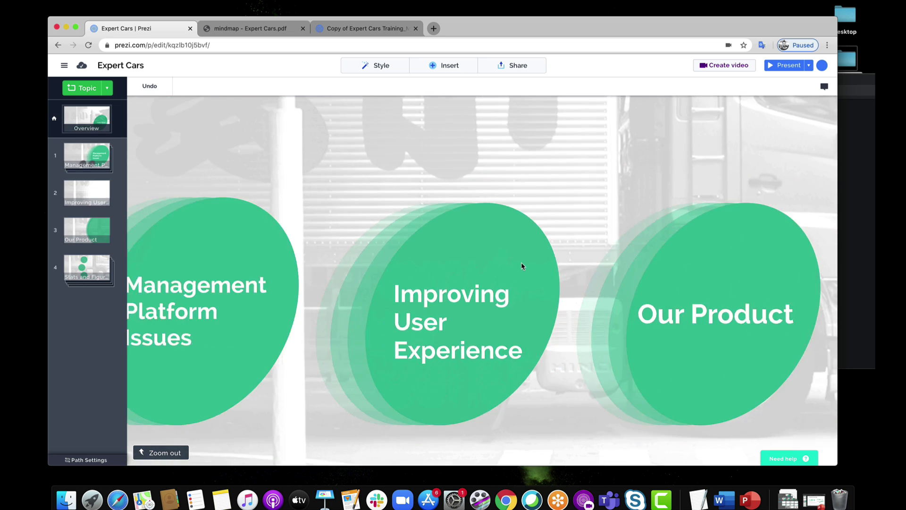
scroll(521, 267, "down", 3)
left_click(375, 401)
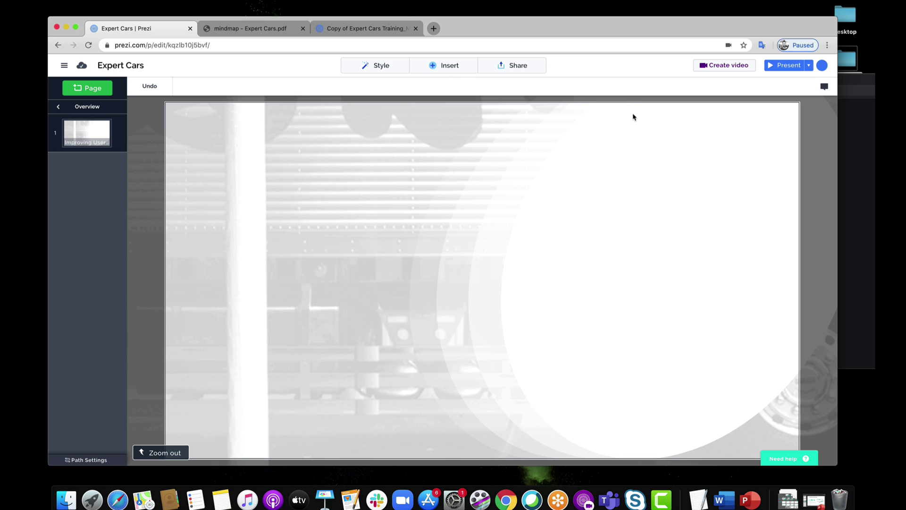
left_click(590, 152)
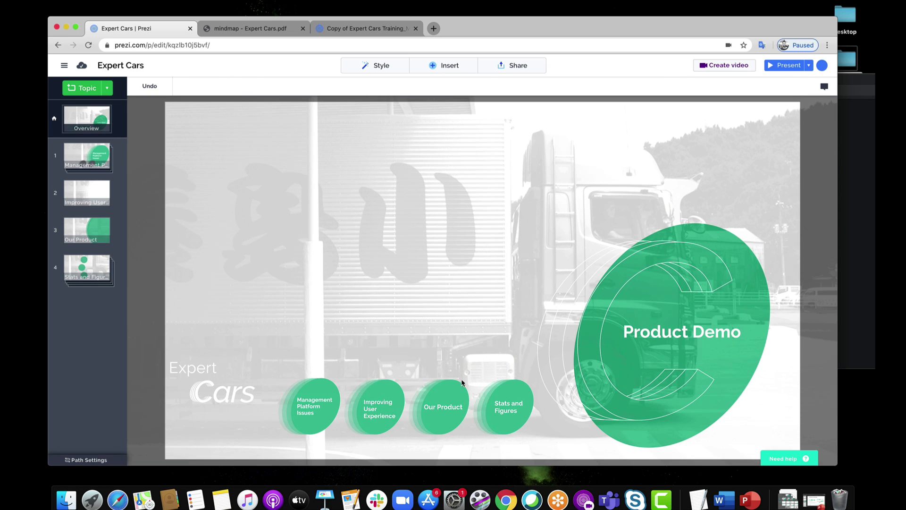
Paste the white custom shape inside the Our Product topic and enlarge it to fill the page's right side.
left_click(445, 397)
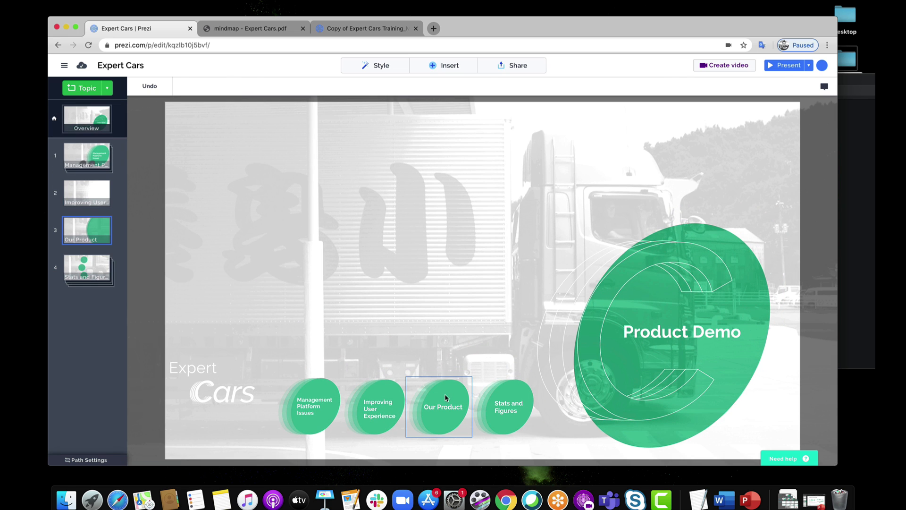
left_click(444, 394)
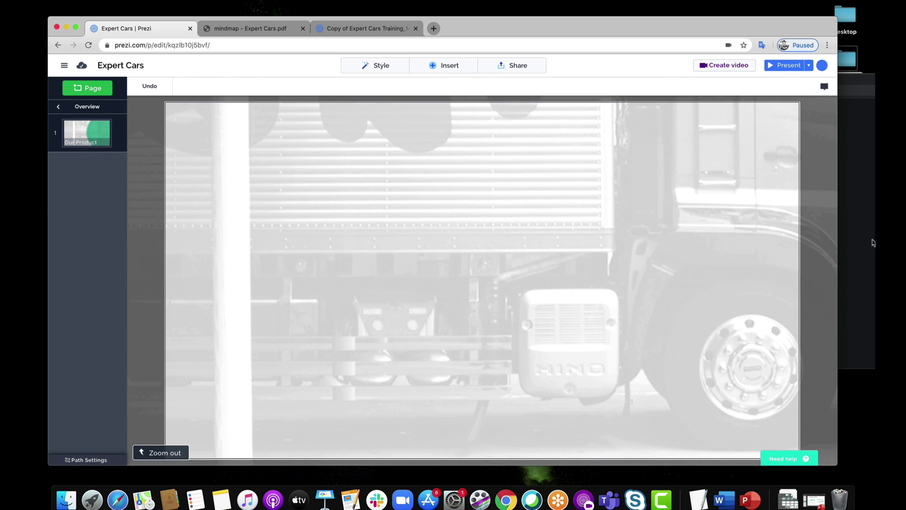
left_click(873, 242)
left_click_drag(588, 176, 751, 130)
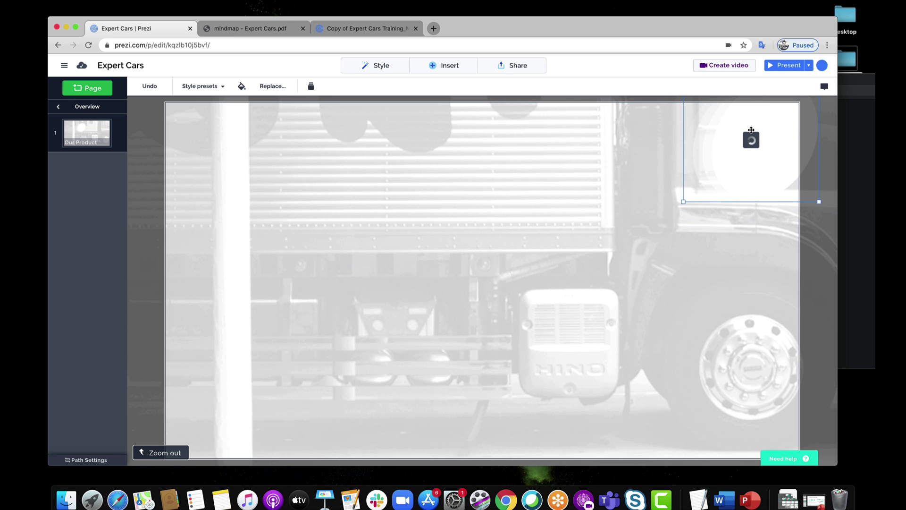
left_click_drag(684, 203, 382, 500)
left_click_drag(702, 342, 785, 317)
left_click_drag(706, 305, 688, 306)
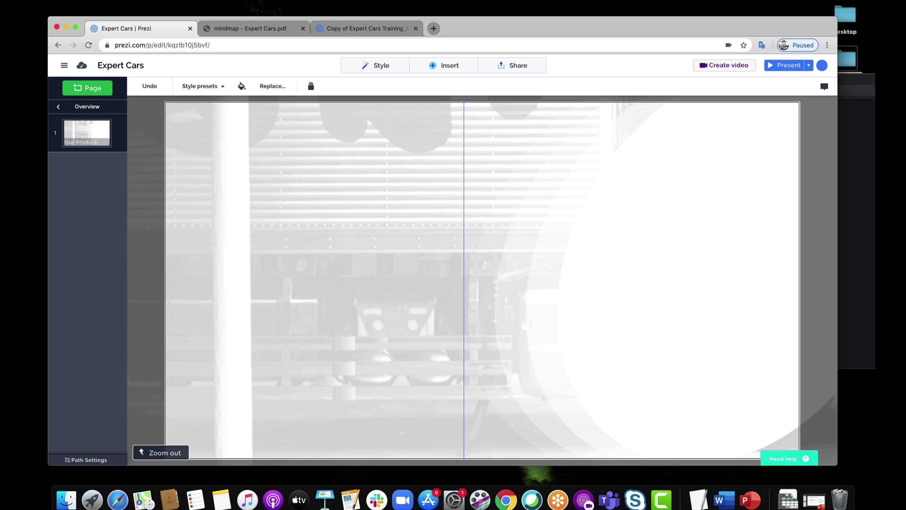
Examine the Top Carrier Issues and Latest Trends subtopic pages of the Management Platform Issues topic.
scroll(504, 172, "down", 5)
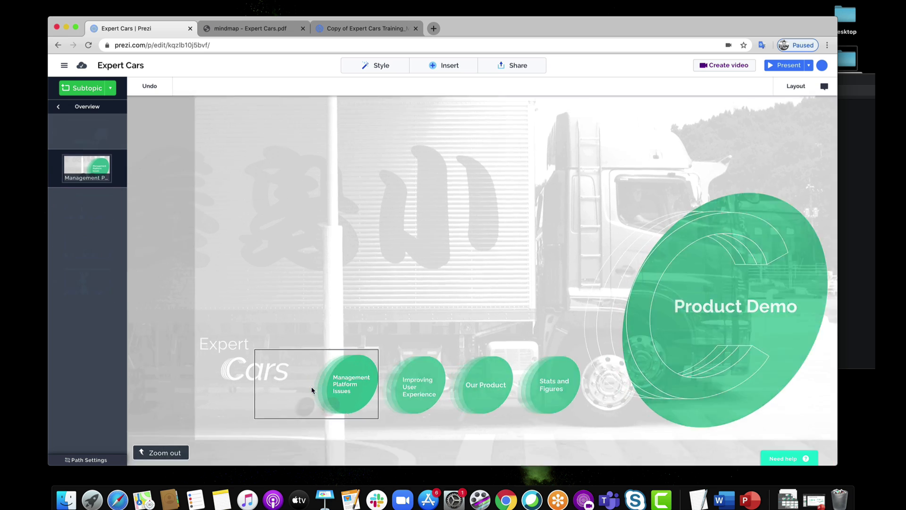
left_click(311, 387)
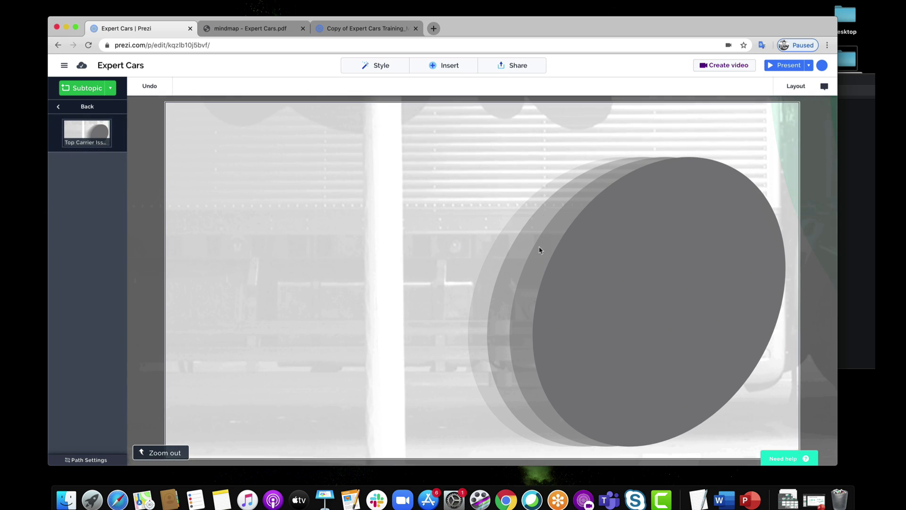
scroll(651, 293, "down", 3)
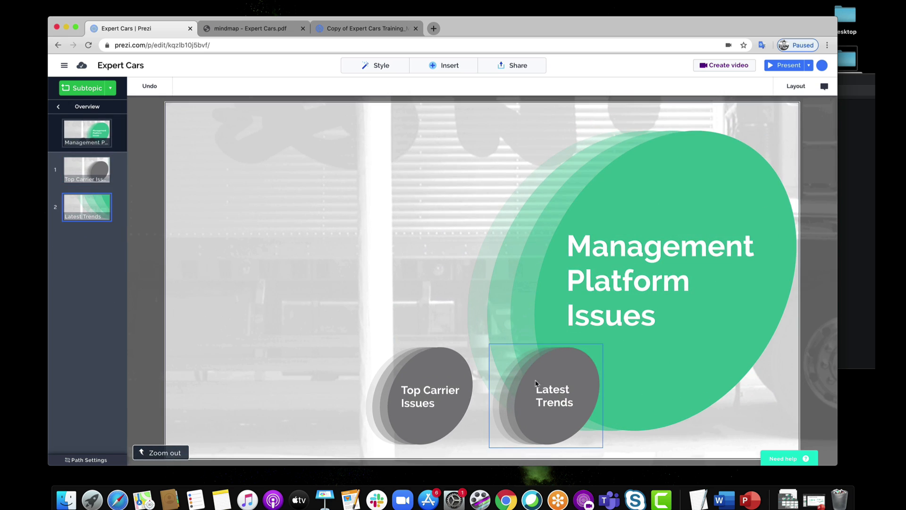
left_click(597, 351)
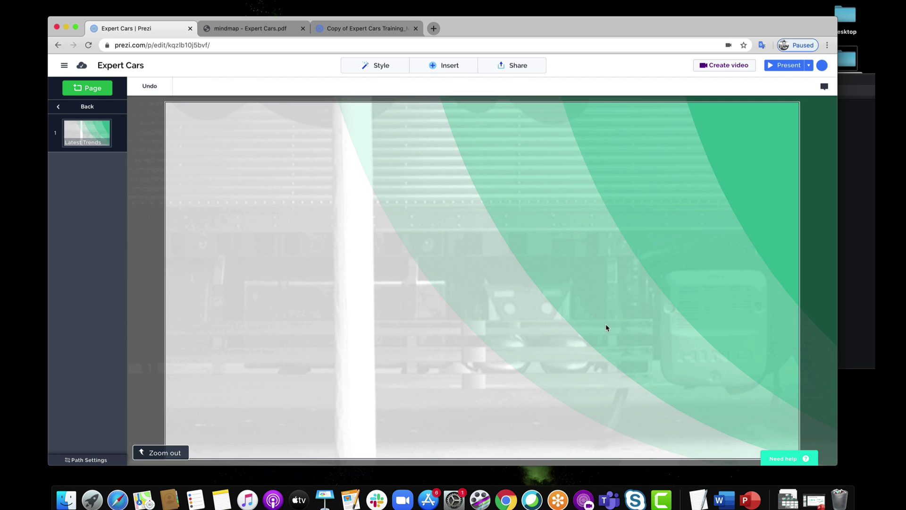
scroll(605, 326, "down", 3)
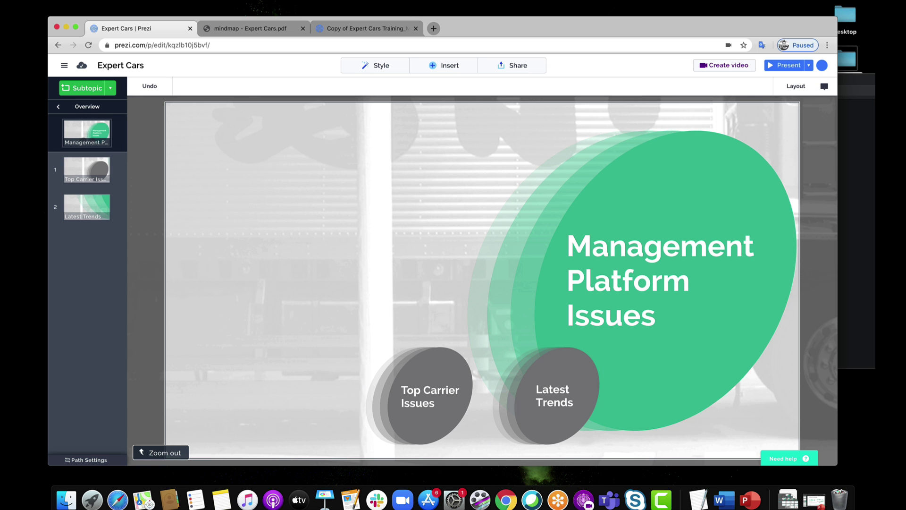
Paste the white custom shape inside the Latest Trends subtopic page and enlarge it until it covers the whole page.
left_click(562, 396)
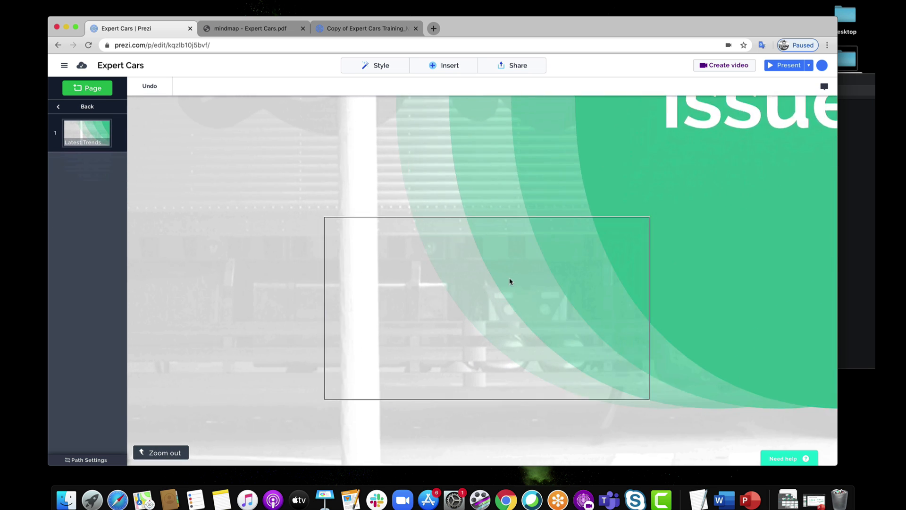
key("super+v")
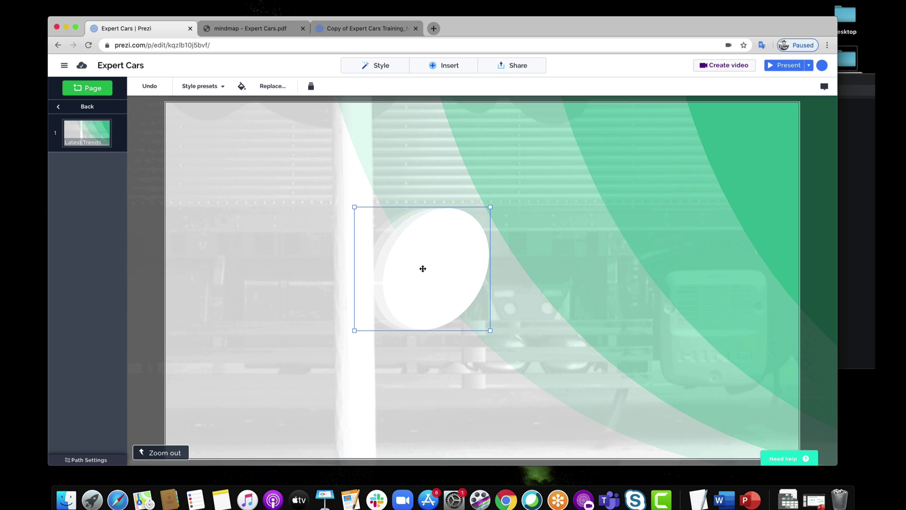
left_click_drag(454, 279, 348, 150)
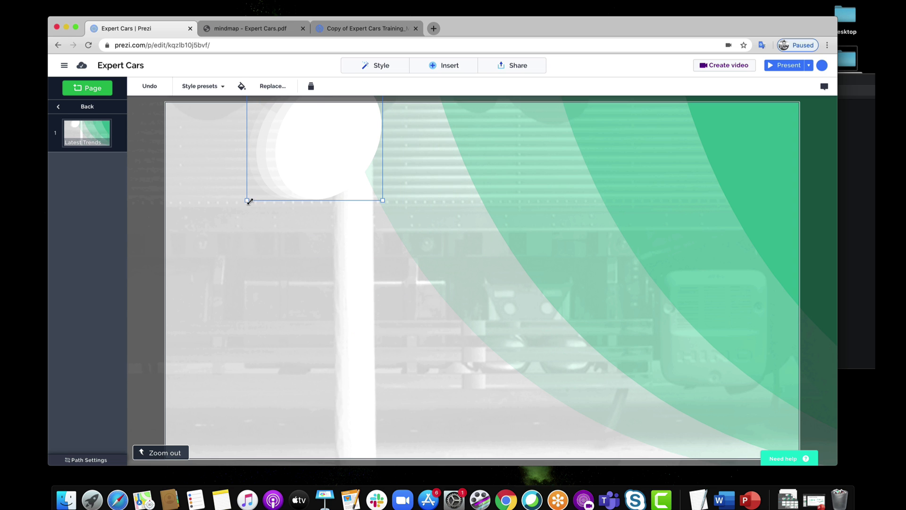
left_click_drag(248, 201, 82, 418)
left_click_drag(272, 279, 324, 451)
left_click_drag(393, 325, 298, 408)
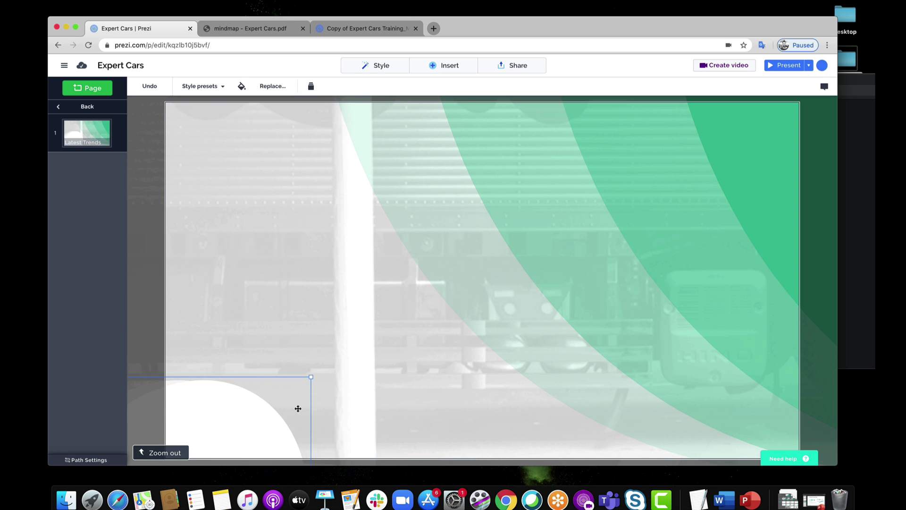
left_click_drag(314, 376, 573, 124)
left_click_drag(629, 253, 522, 417)
left_click_drag(582, 226, 569, 331)
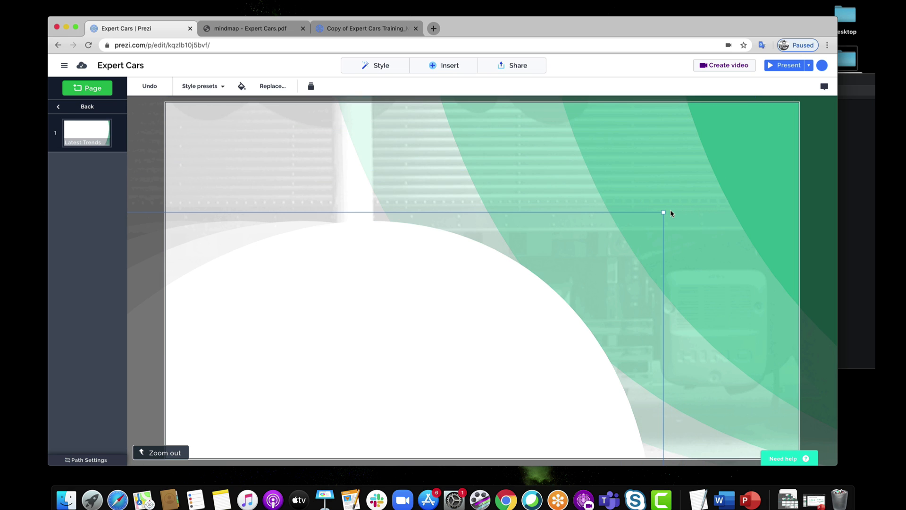
left_click_drag(666, 212, 661, 113)
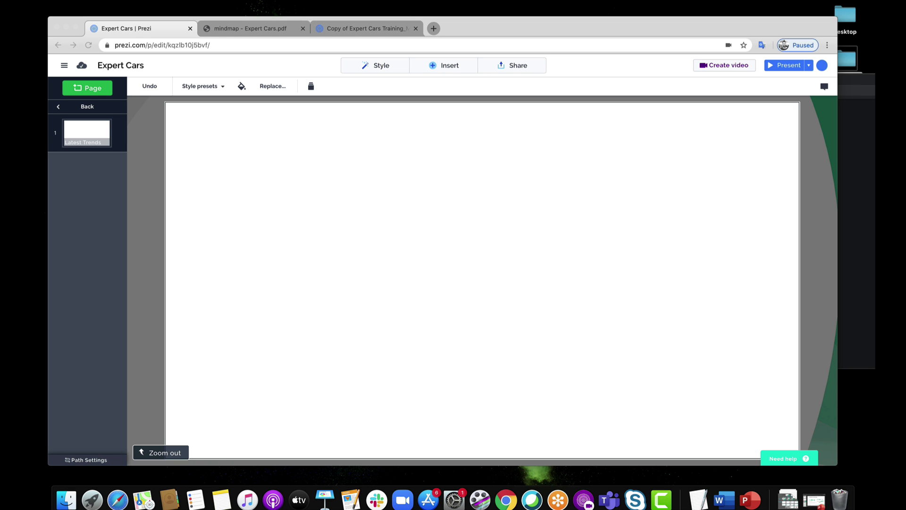
Enlarge the white shape further beyond the Latest Trends page frame and shift it slightly down and right.
left_click(586, 212)
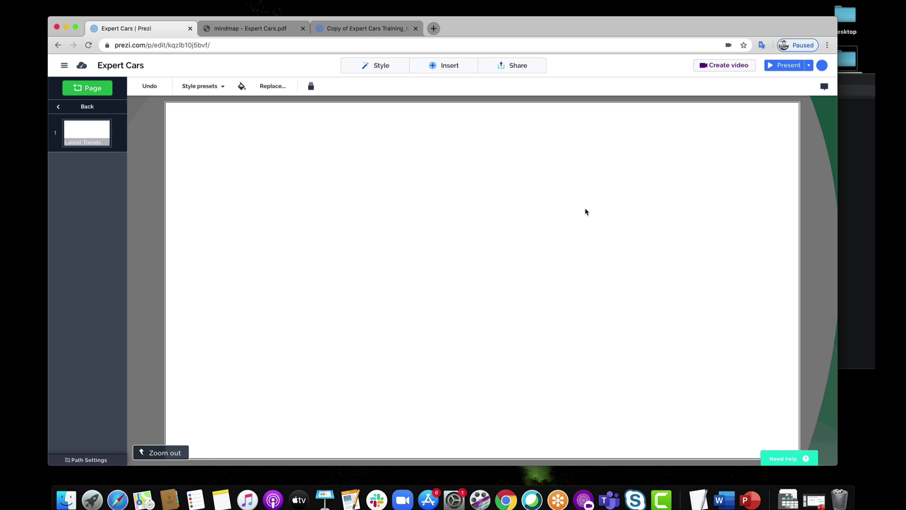
scroll(347, 221, "down", 5)
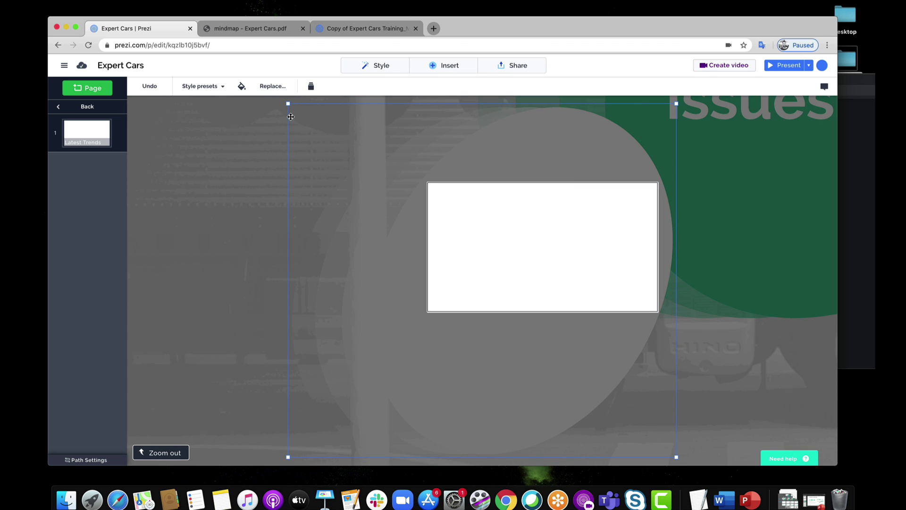
left_click_drag(288, 104, 210, 71)
left_click_drag(330, 233, 358, 254)
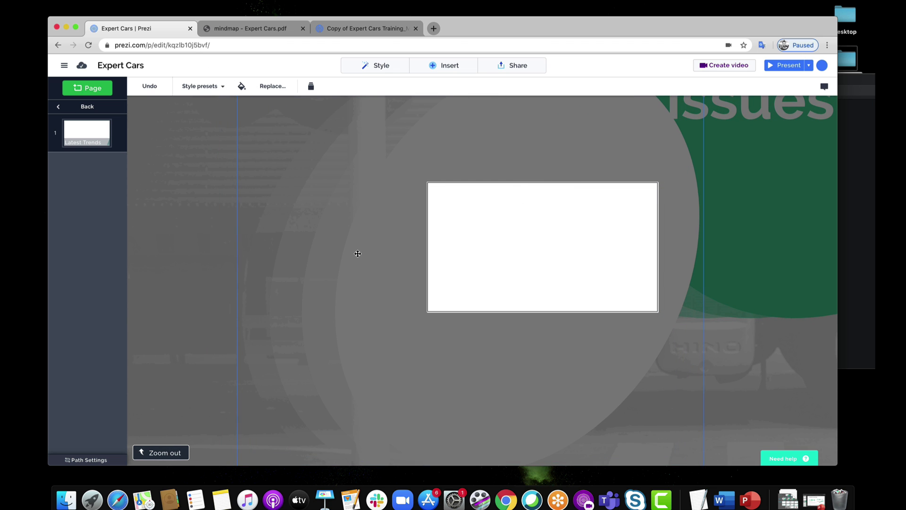
left_click(182, 194)
scroll(472, 273, "down", 3)
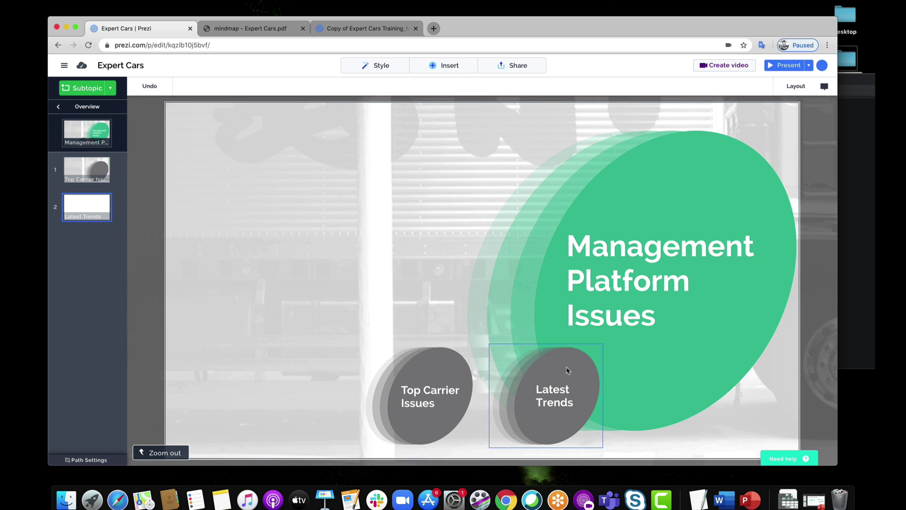
In advanced topic editing, shrink the Latest Trends zoom area to fit around the label inside its gray shape, and check the zoomed-in page.
left_click(576, 366)
right_click(575, 366)
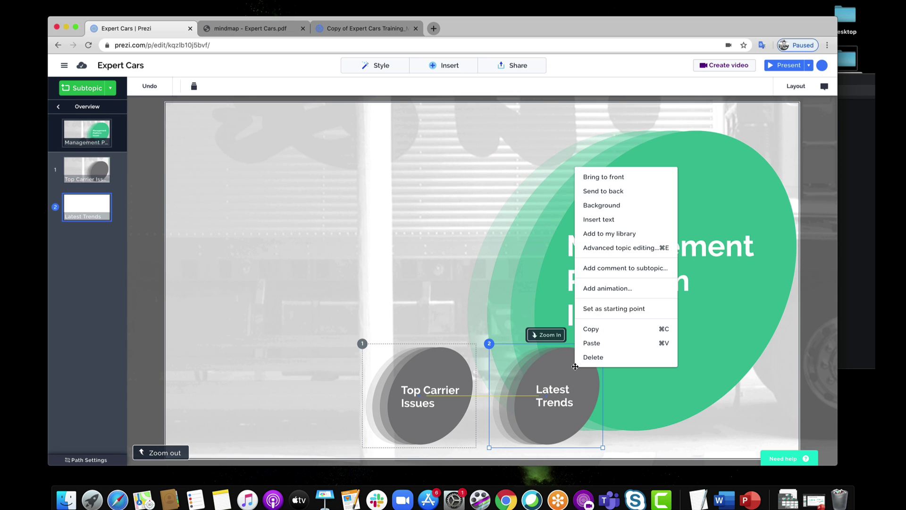
left_click(635, 248)
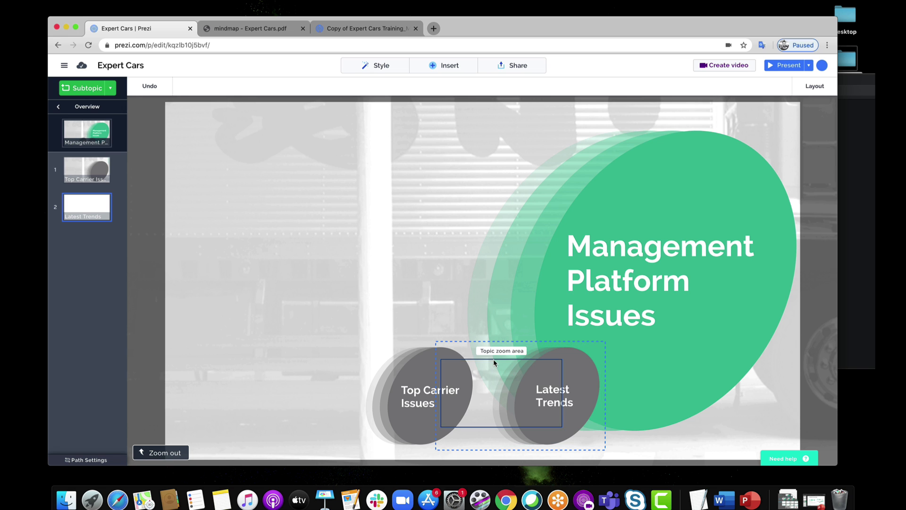
left_click_drag(443, 361, 545, 379)
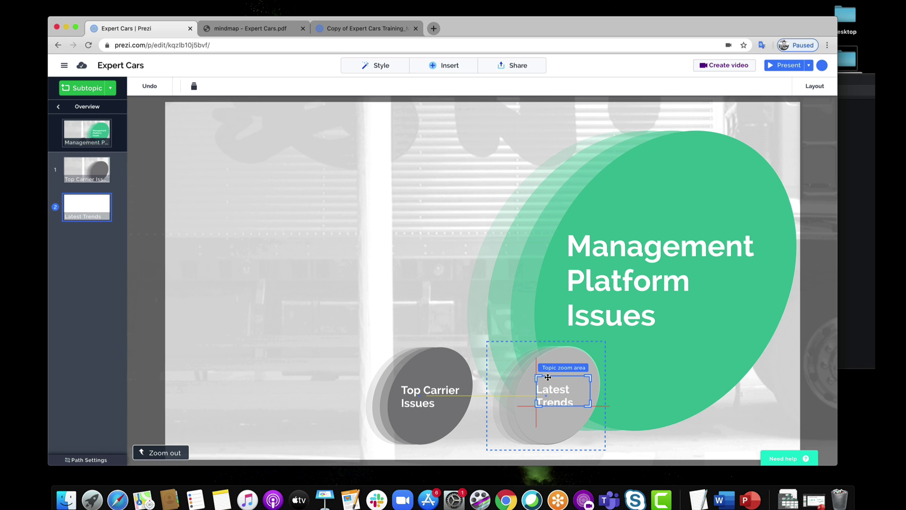
left_click_drag(548, 377, 547, 377)
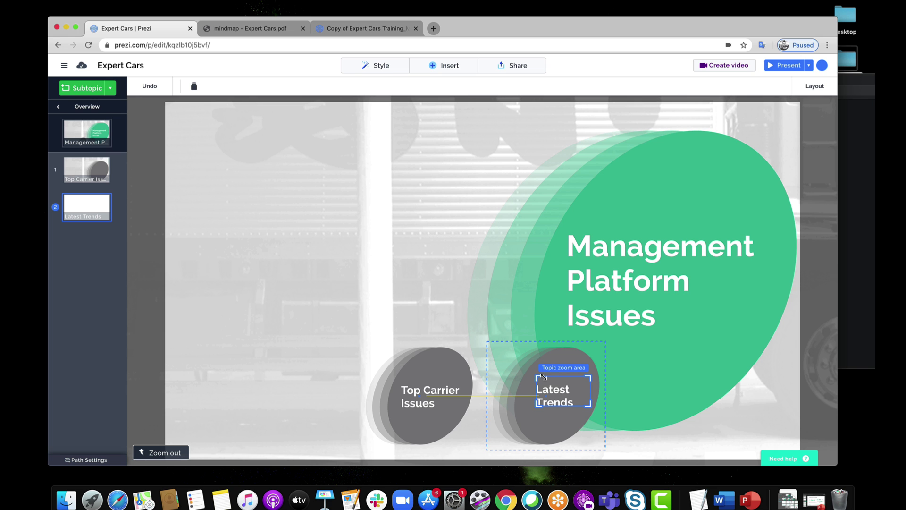
left_click(494, 256)
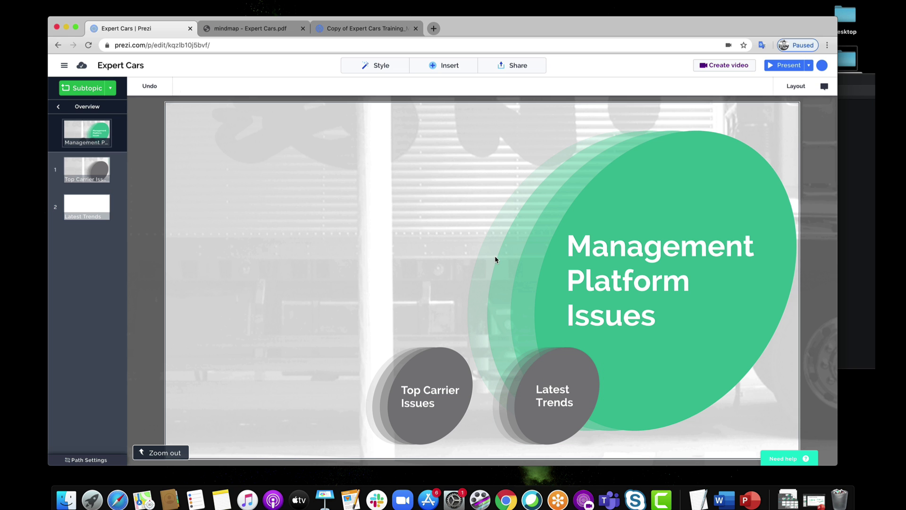
left_click(580, 400)
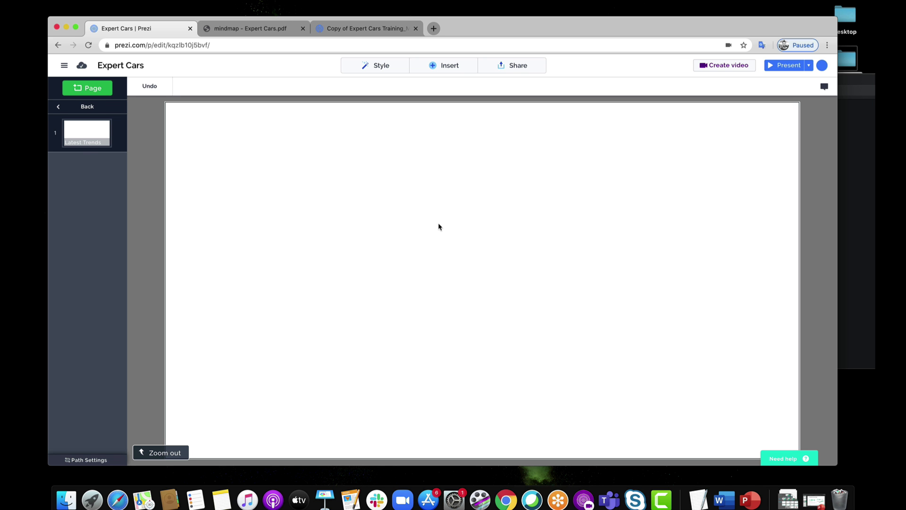
scroll(439, 226, "down", 3)
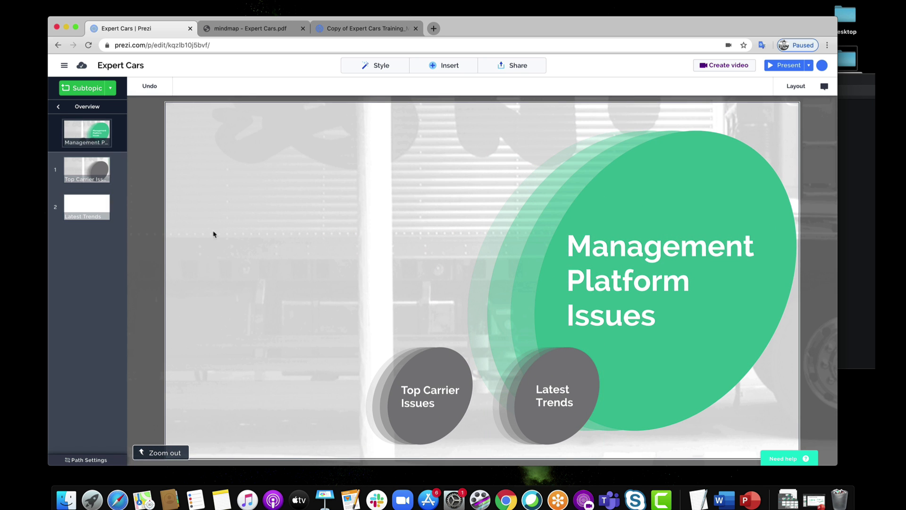
In advanced topic editing on the overview, make the green Stats and Figures shape visible both inside and outside the topic.
left_click(86, 107)
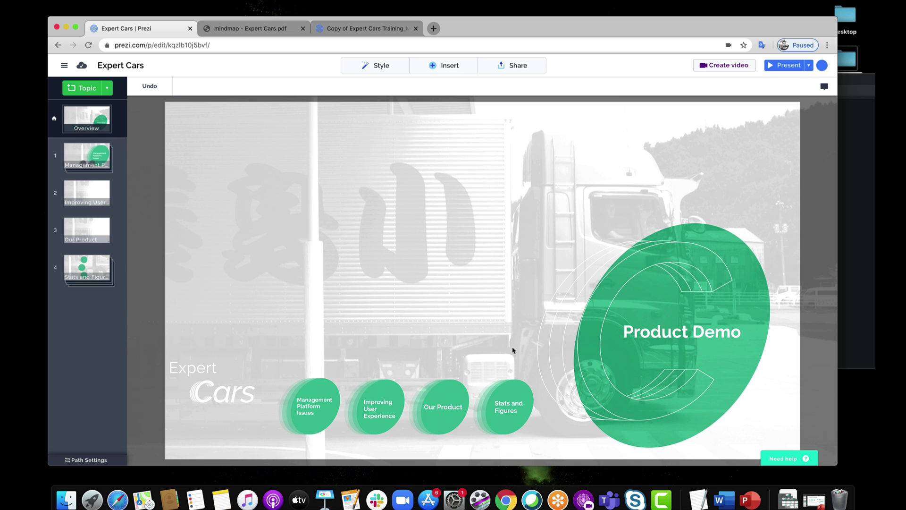
left_click(519, 394)
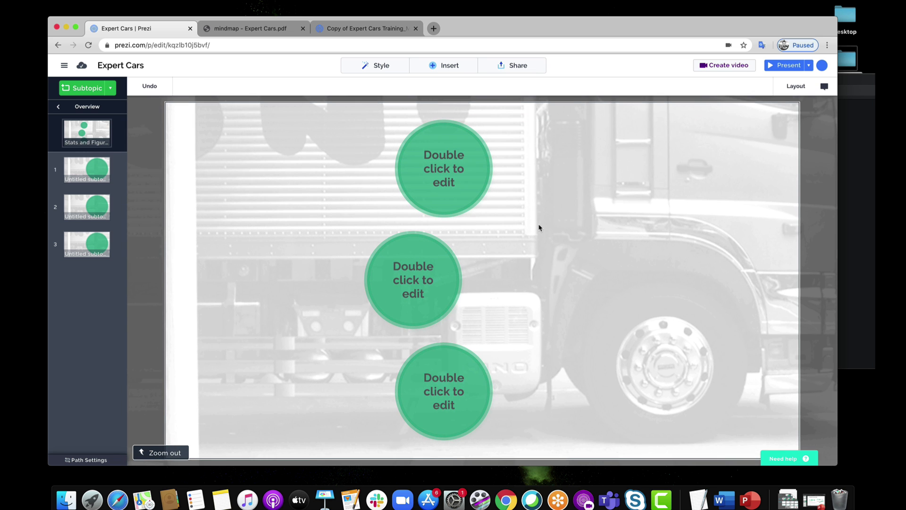
scroll(539, 227, "down", 3)
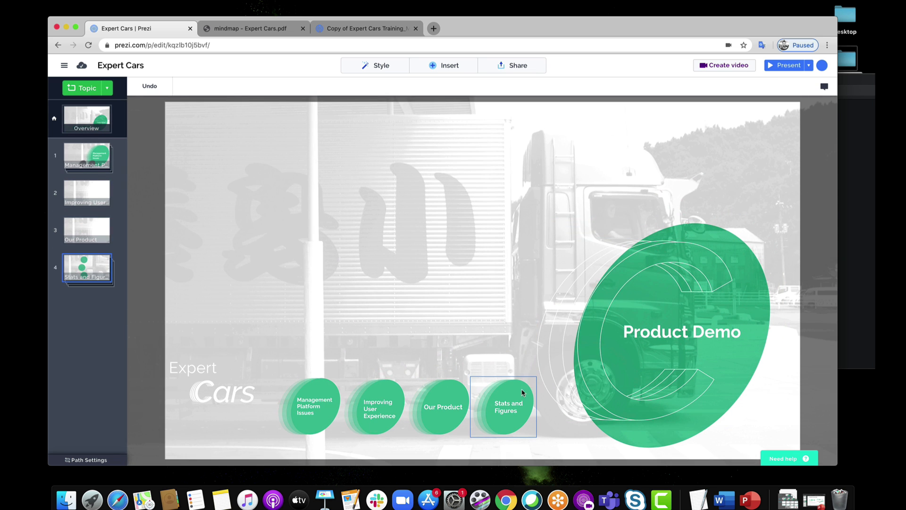
right_click(519, 392)
left_click(554, 273)
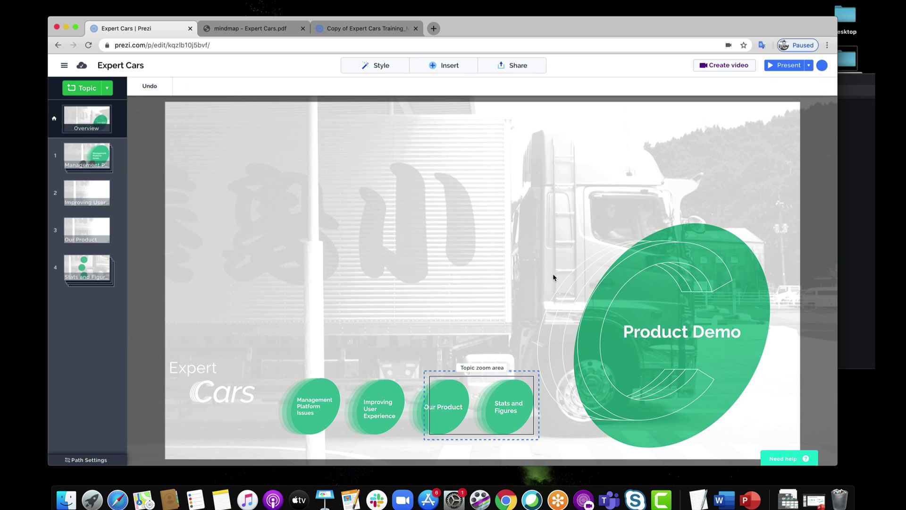
right_click(521, 388)
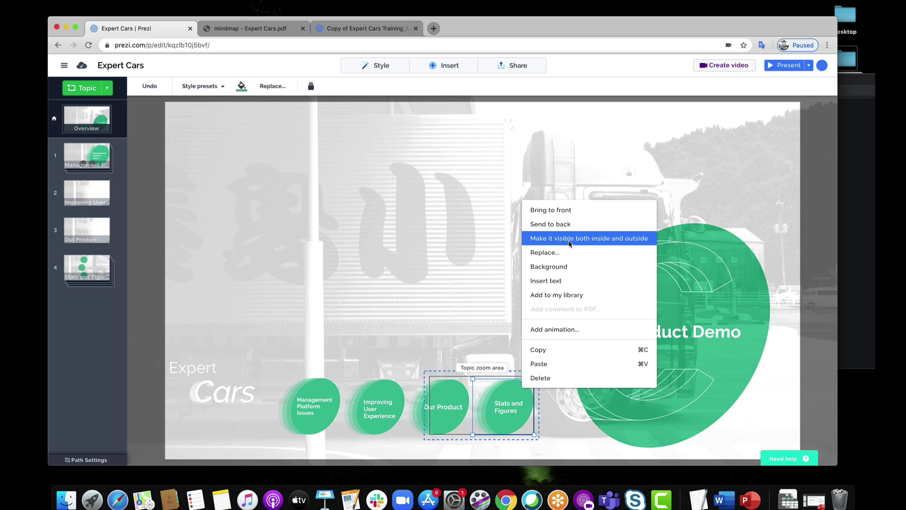
left_click(570, 243)
left_click(517, 403)
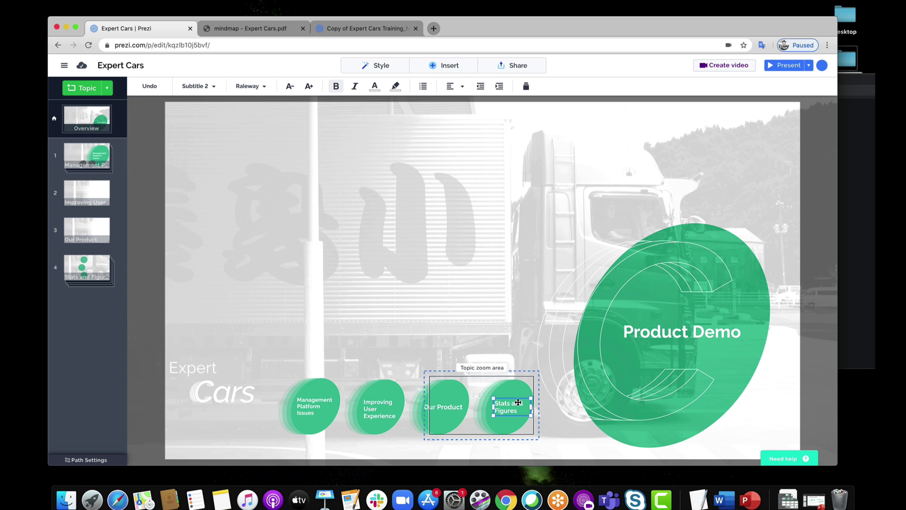
Make the Stats and Figures title visible both inside and outside its topic, and open that topic.
right_click(517, 403)
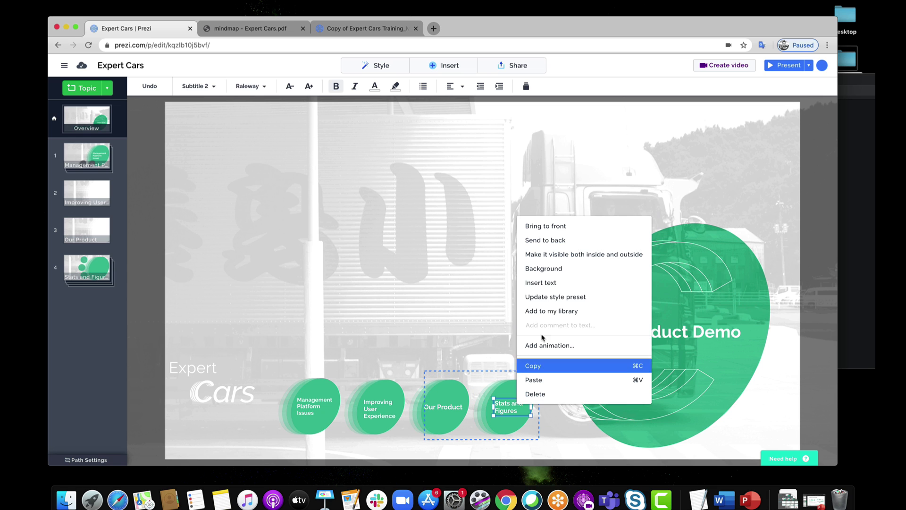
left_click(558, 254)
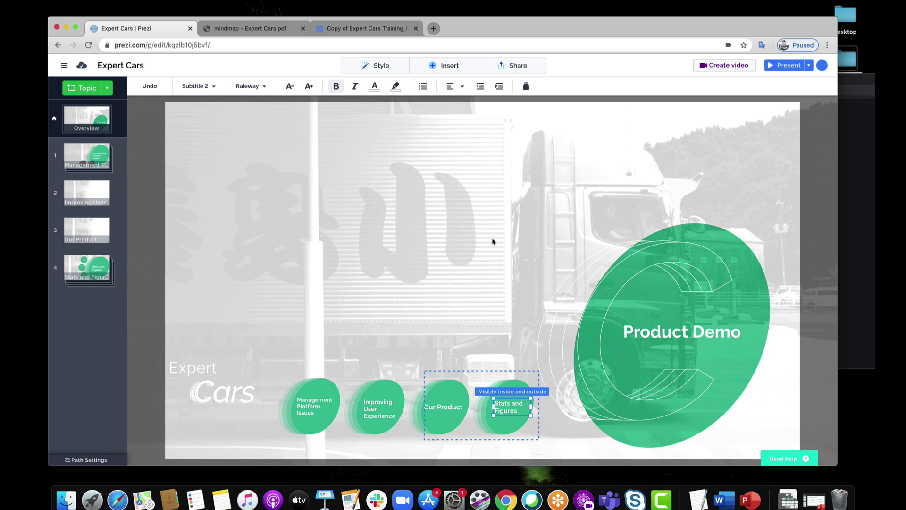
left_click(495, 283)
left_click(521, 394)
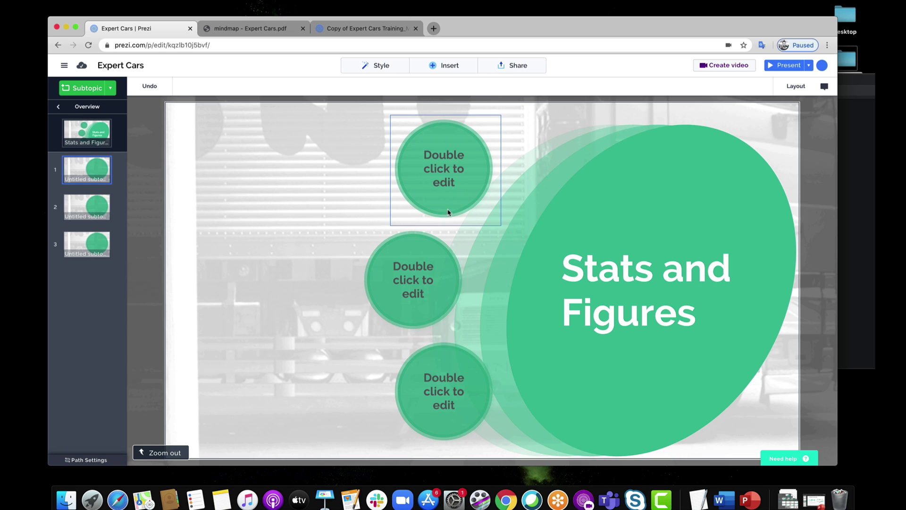
Paste the copied white layered ellipse into the Stats and Figures topic, beside the uppermost green circle.
left_click(353, 209)
key("super+v")
left_click_drag(351, 247, 310, 194)
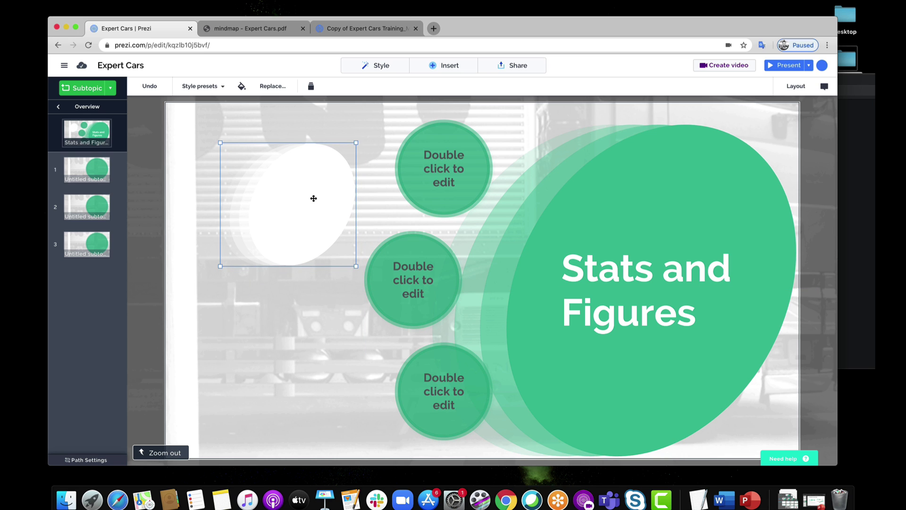
Edit the first subtopic's cover and delete its green circle and placeholder text.
left_click(452, 195)
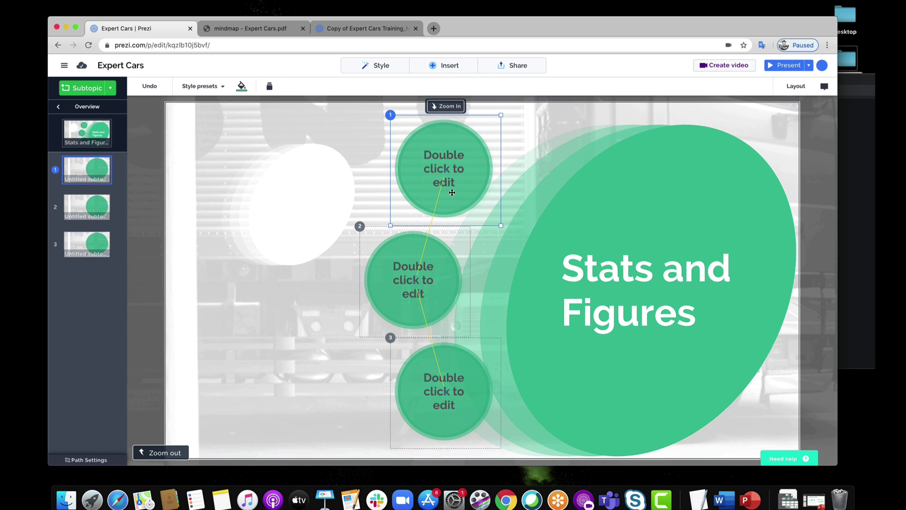
left_click(455, 189)
left_click(462, 207)
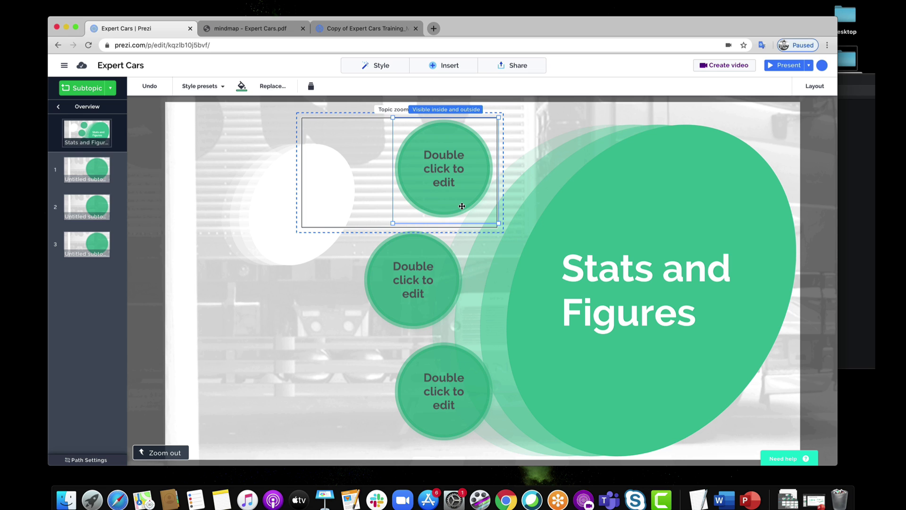
key("BackSpace")
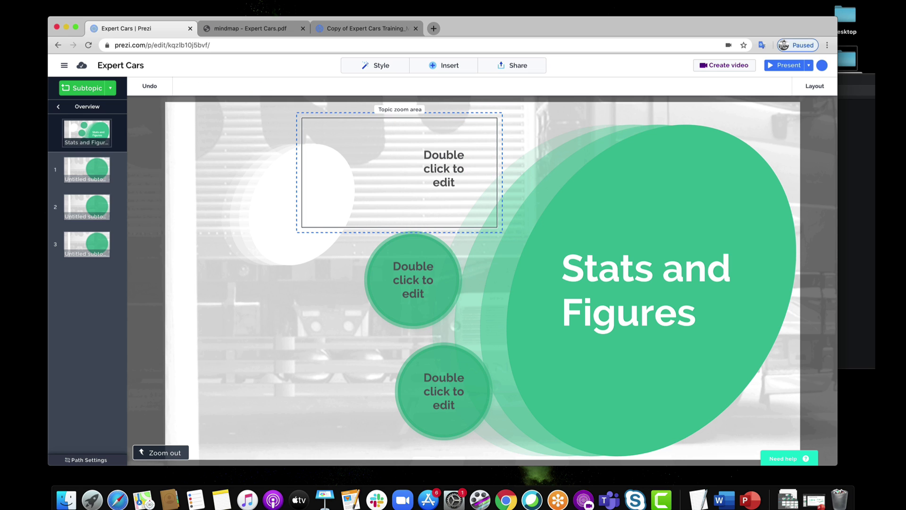
left_click(460, 182)
key("BackSpace")
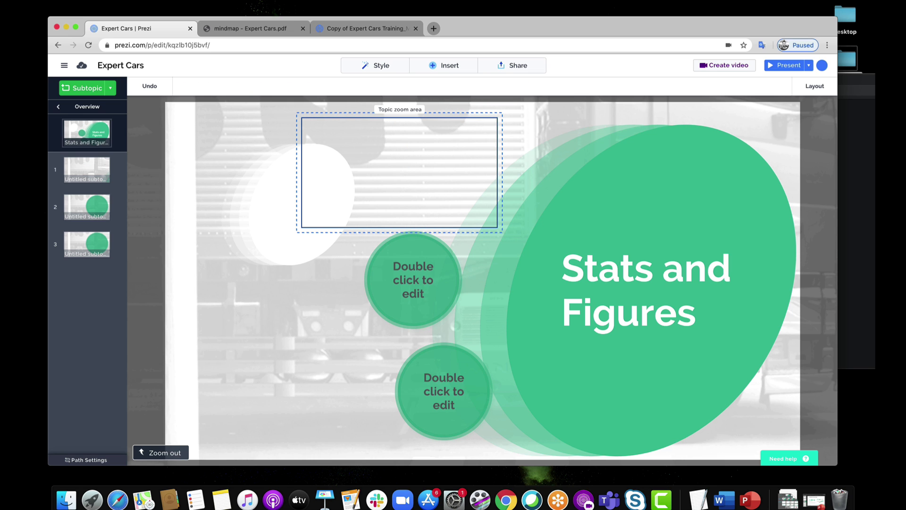
Paste the layered ellipse into the first subtopic's cover, enlarge it and position it inside the zoom area.
key("super+z")
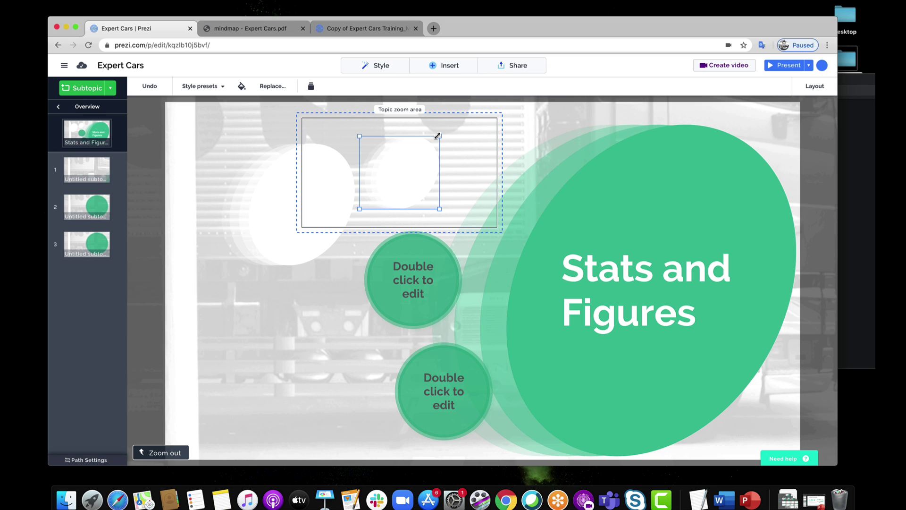
left_click_drag(440, 136, 471, 132)
mouse_move(440, 159)
left_mouse_down()
mouse_move(440, 174)
mouse_move(451, 169)
left_mouse_up()
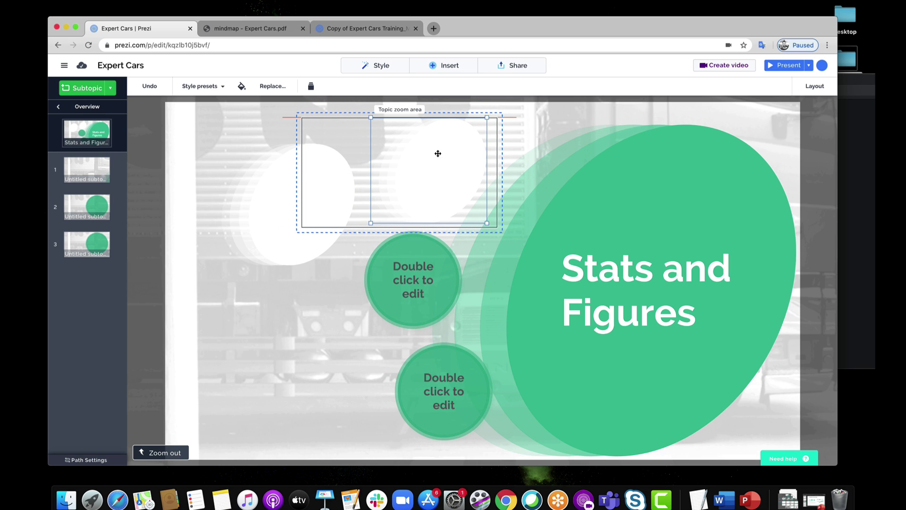
Apply the dark gray style preset to the first subtopic's ellipse and leave cover editing.
left_click(226, 87)
left_click(279, 132)
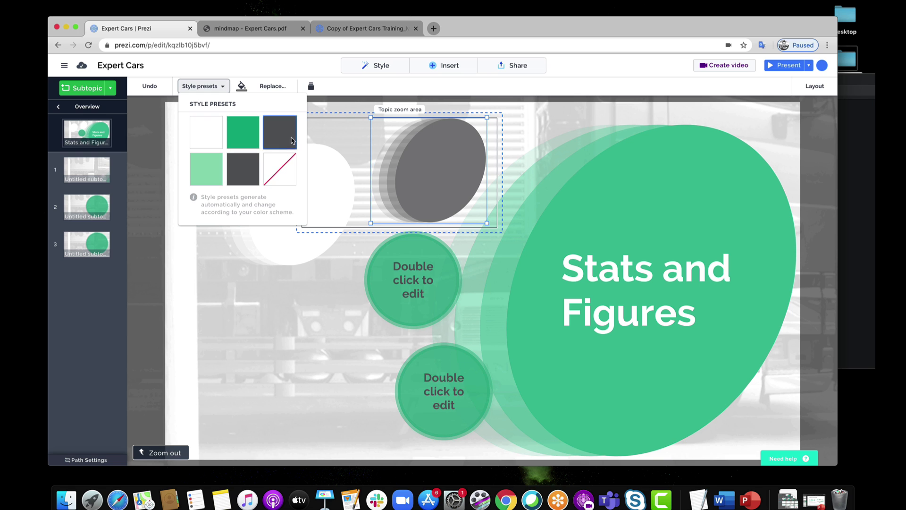
left_click(335, 293)
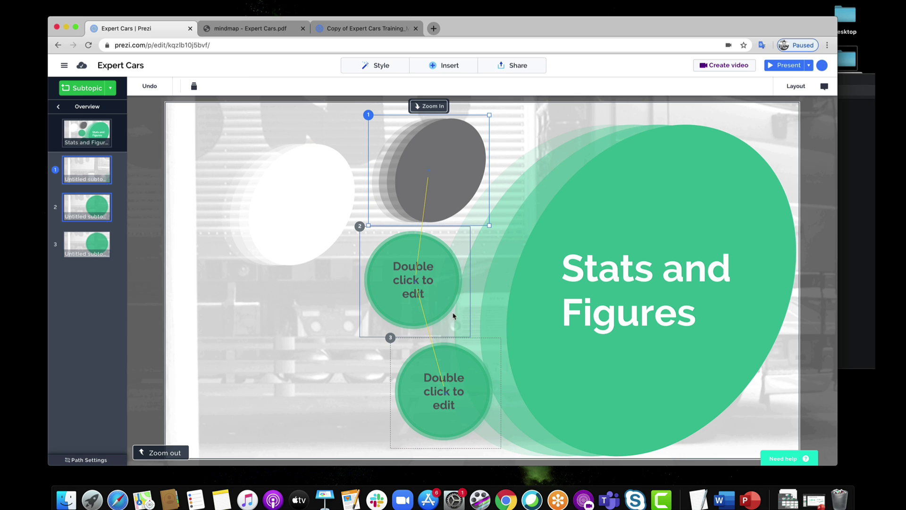
Delete the spare white ellipse beside the first subtopic.
left_click(317, 313)
right_click(297, 232)
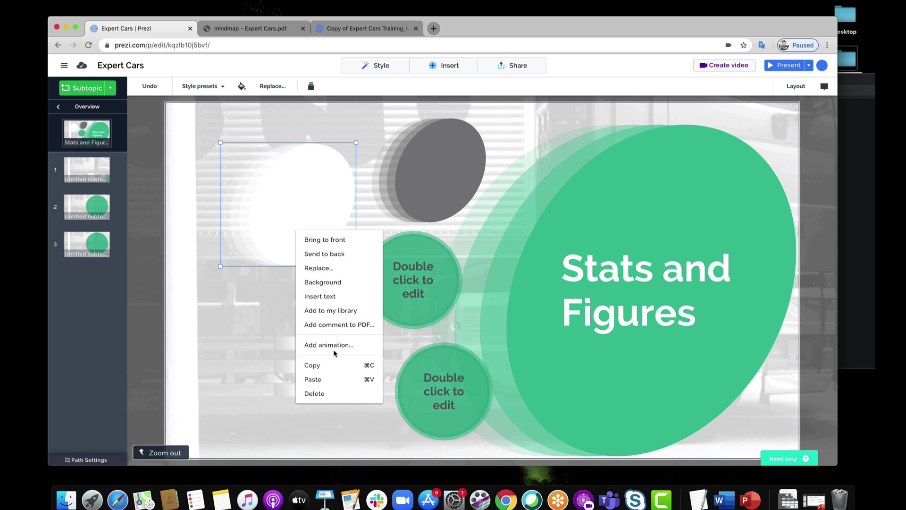
left_click(332, 393)
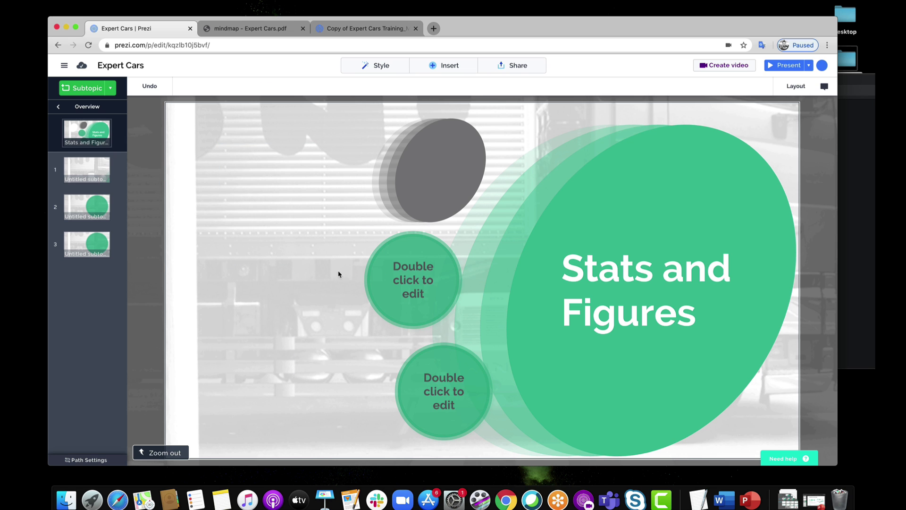
Delete the two remaining green circle subtopics together.
left_click_drag(338, 274, 499, 448)
right_click(448, 314)
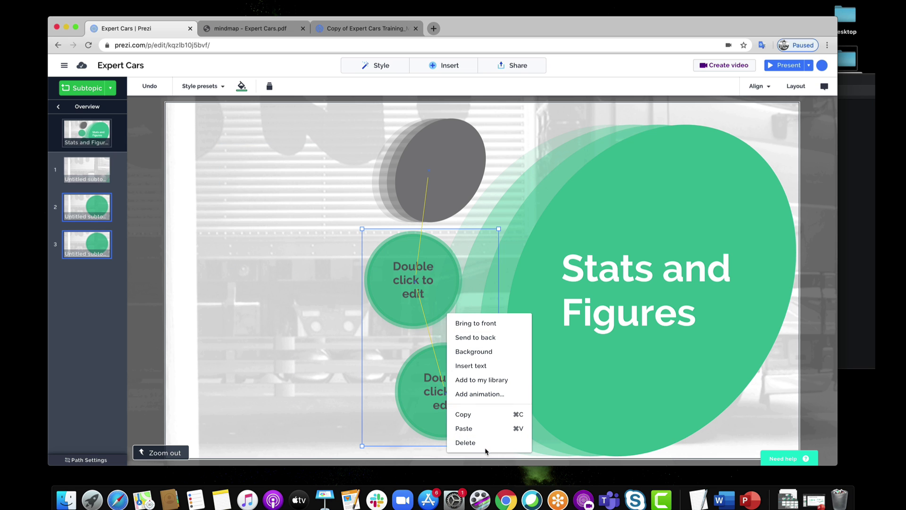
left_click(485, 449)
Copy the dark gray ellipse subtopic and paste two duplicates of it.
left_click(445, 176)
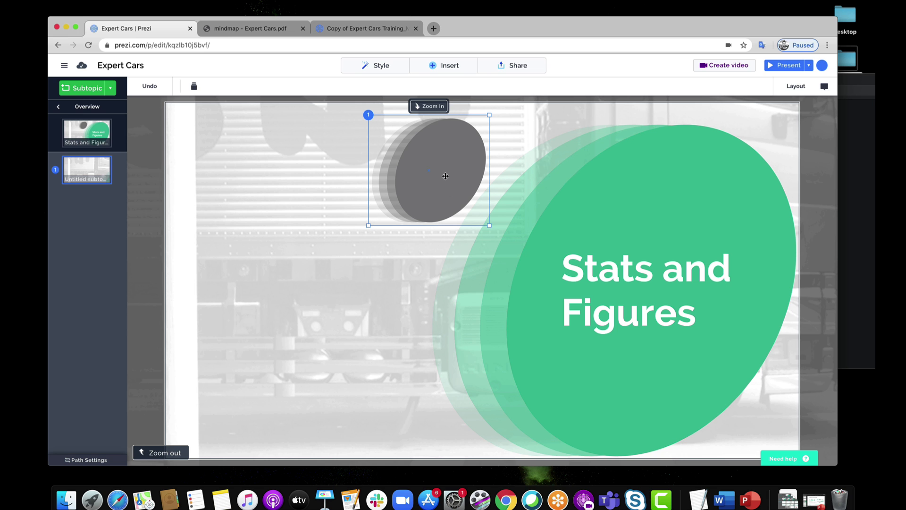
right_click(445, 175)
left_click(487, 337)
key("super+v")
key("super+v")
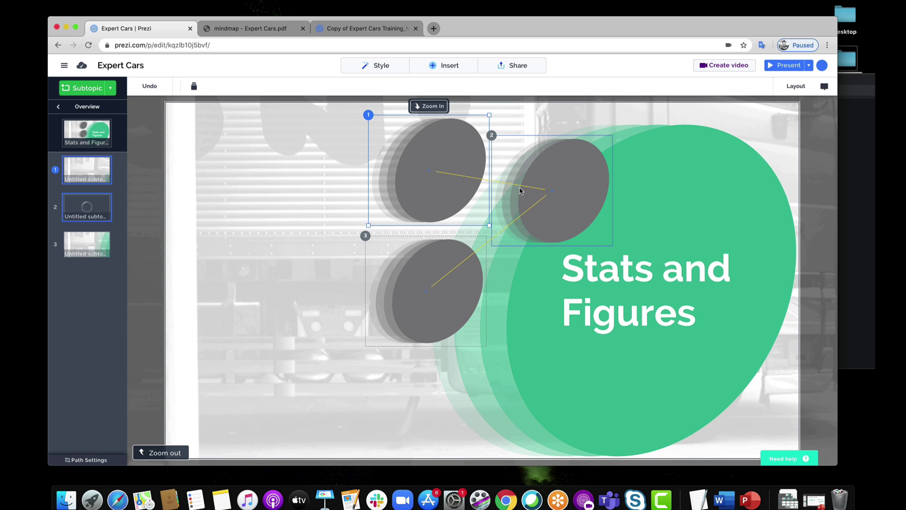
Stack the three gray ellipse subtopics beside the Stats and Figures ellipse and scale them down together.
left_click_drag(448, 308, 489, 390)
left_click_drag(522, 217, 392, 306)
left_click_drag(464, 381, 469, 388)
left_click_drag(341, 170, 461, 380)
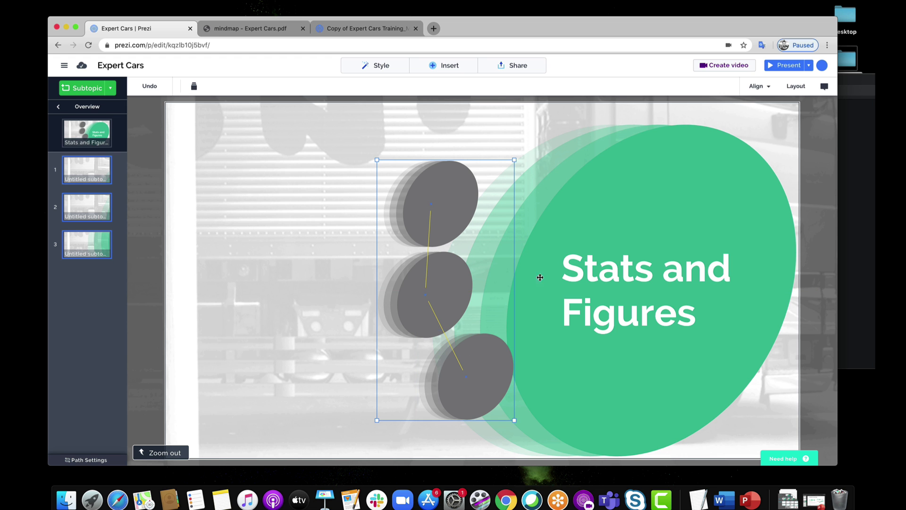
left_click(652, 169)
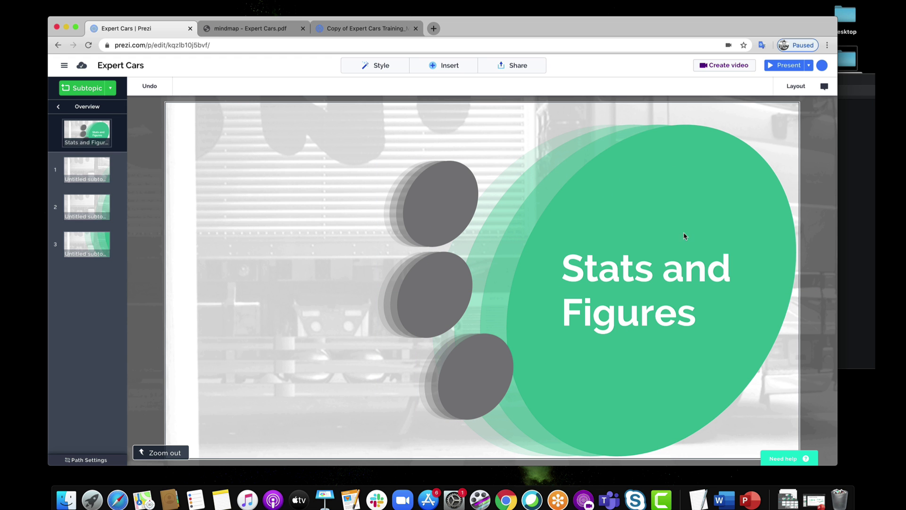
On the overview, shrink the Stats and Figures topic zoom area slightly, and reopen the topic.
scroll(663, 260, "down", 3)
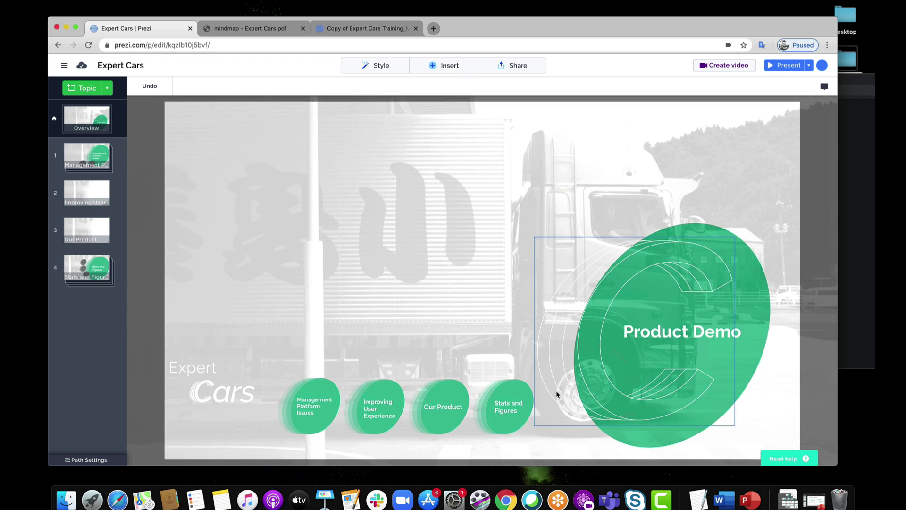
right_click(526, 391)
left_click(551, 277)
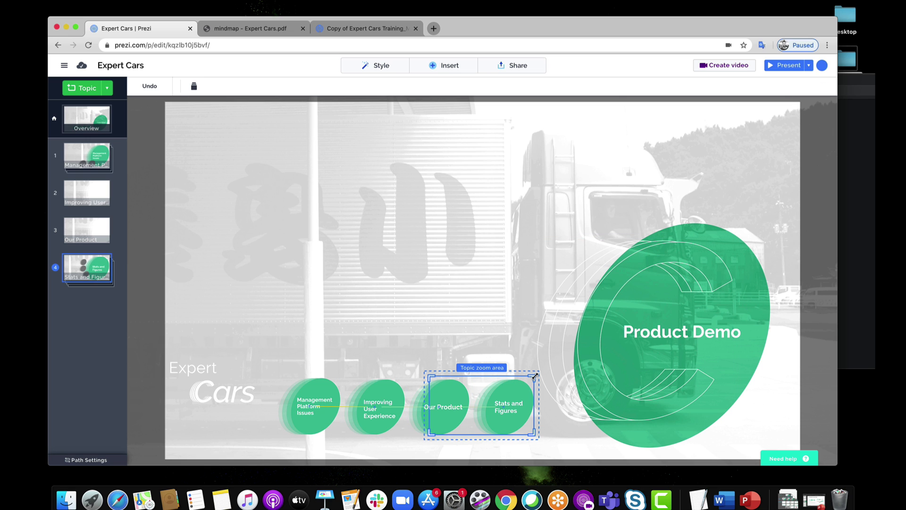
left_click_drag(534, 377, 531, 380)
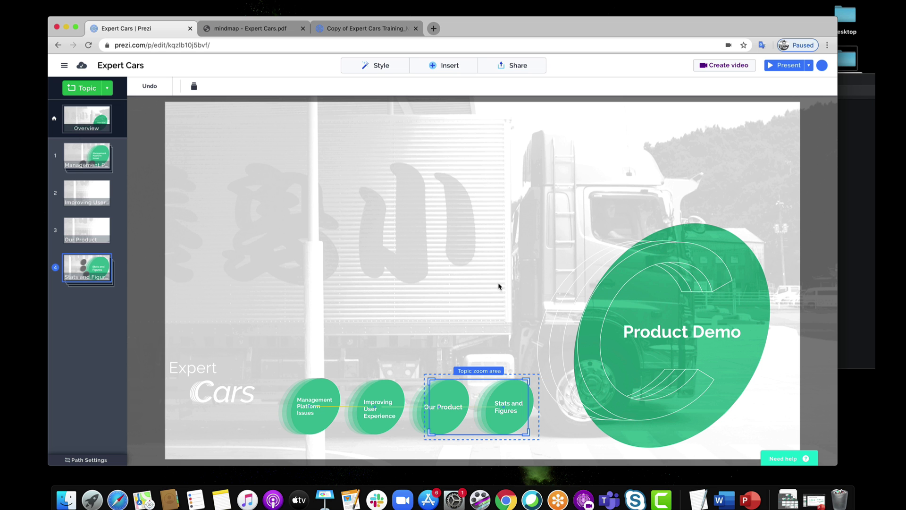
left_click(517, 394)
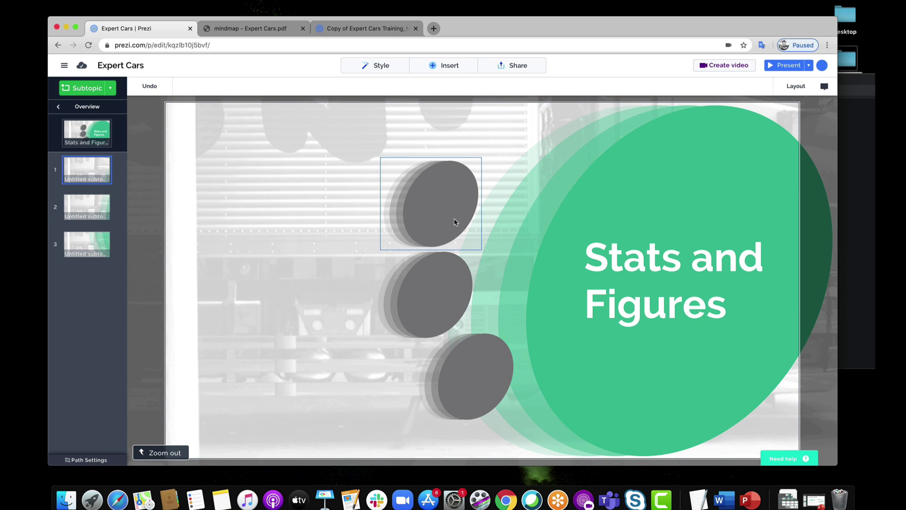
Move the three gray subtopics into an arc along the green ellipse's edge and return to the overview.
left_click_drag(455, 222, 521, 212)
left_click_drag(497, 358, 524, 365)
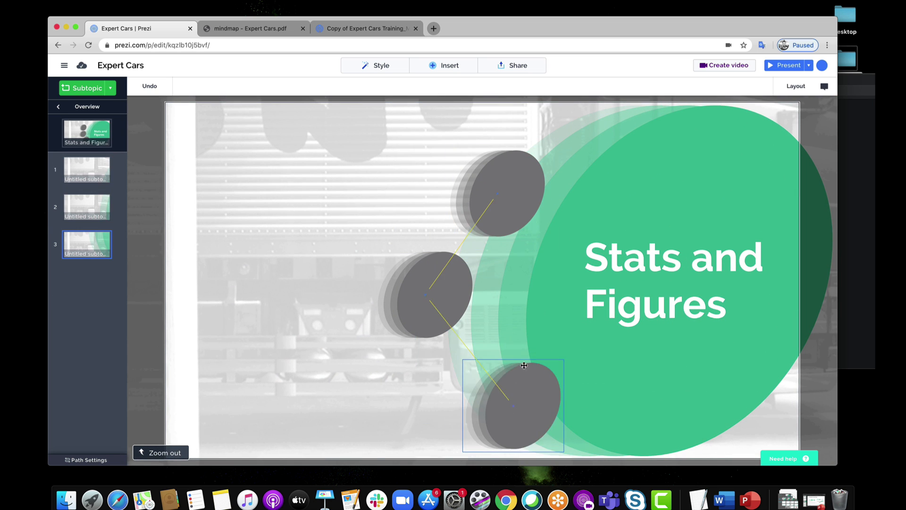
left_click_drag(457, 306, 496, 312)
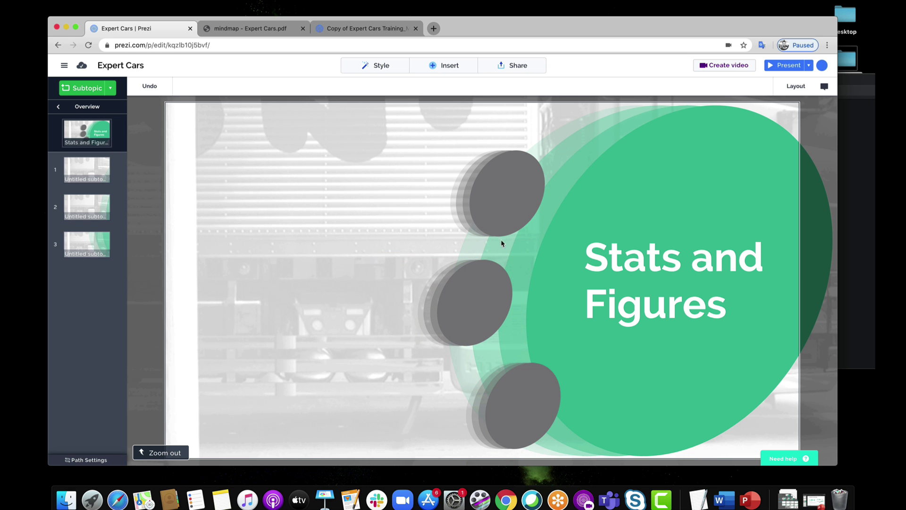
scroll(467, 202, "down", 10)
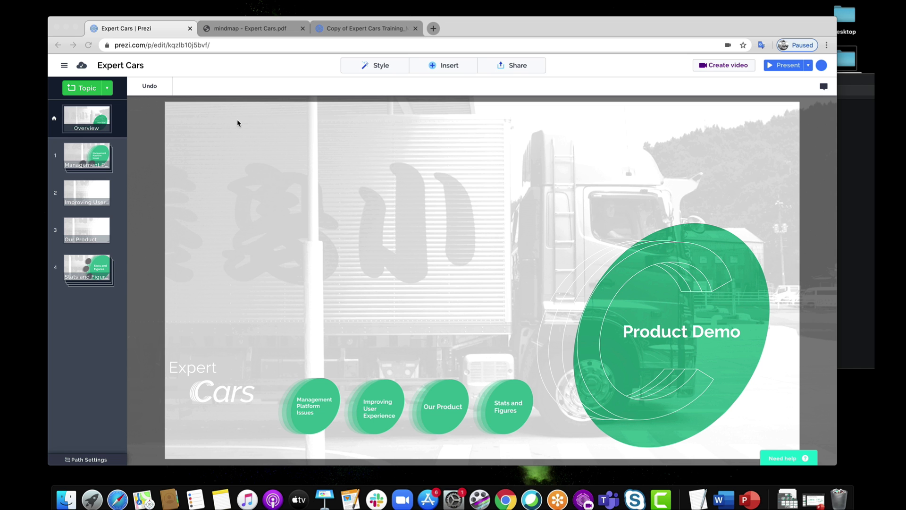
Open the Top Carrier Issues subtopic under Management Platform Issues and add the text "Top Carrier Issues" on its gray ellipse.
left_click(332, 392)
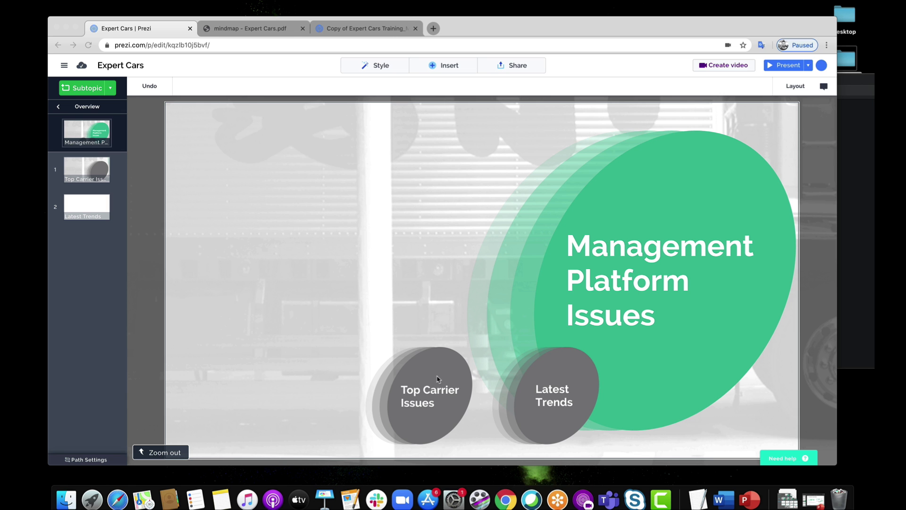
left_click(428, 387)
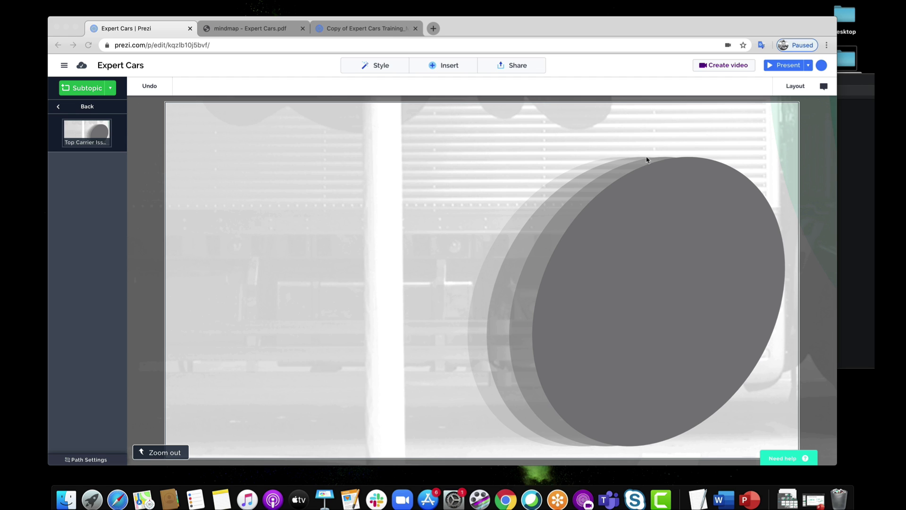
left_click(463, 71)
left_click(461, 71)
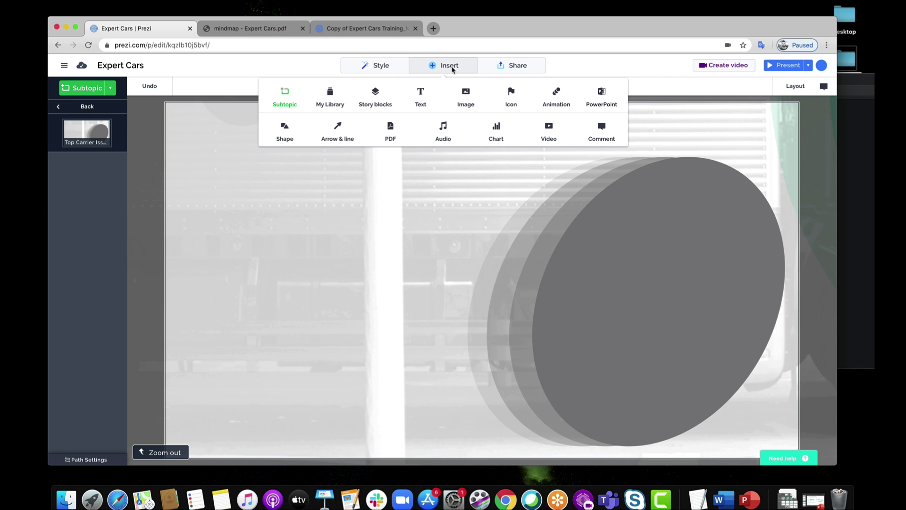
left_click(420, 91)
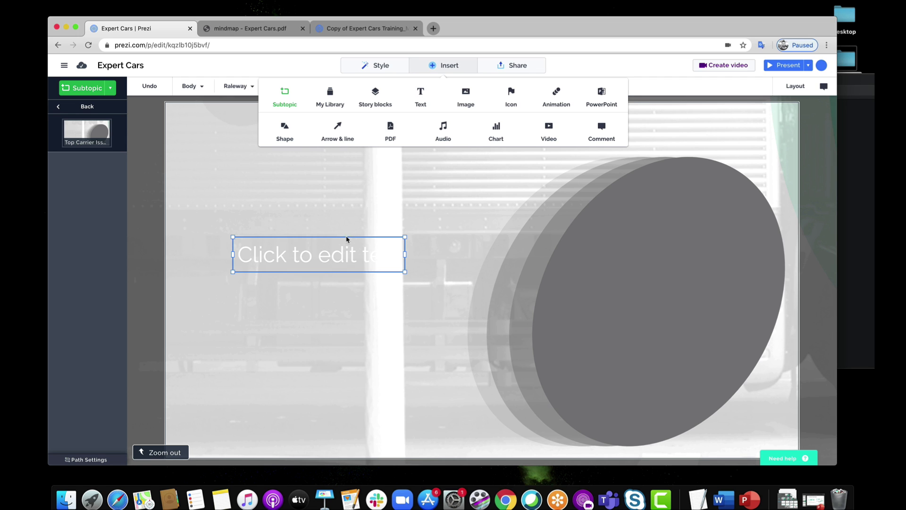
left_click_drag(348, 240, 624, 219)
left_click(624, 219)
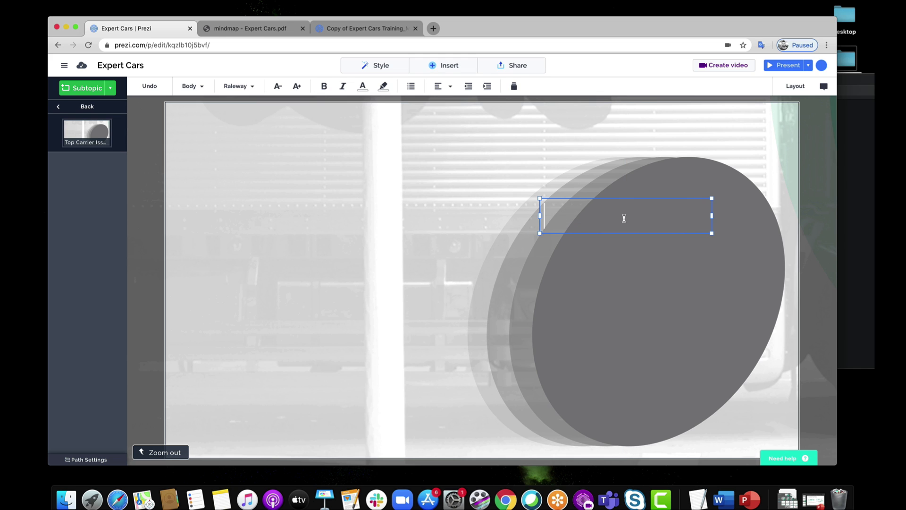
type("Top Carrier Iss")
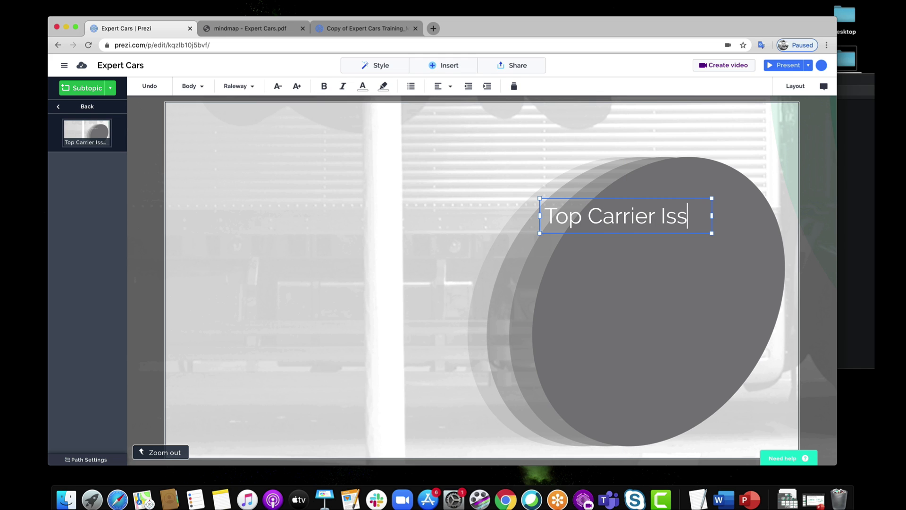
type("ues")
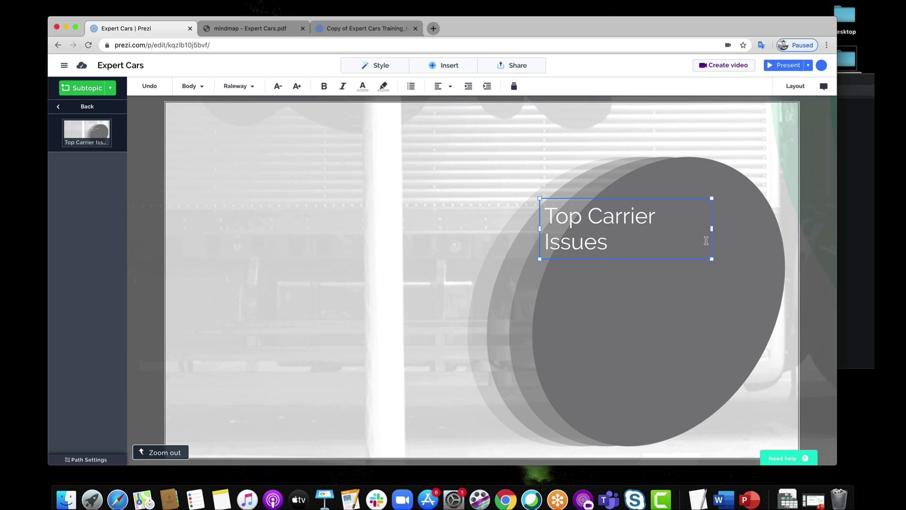
Make the "Top Carrier Issues" heading smaller and bold, and fit it on one line near the top of the gray ellipse.
left_click_drag(712, 229, 685, 224)
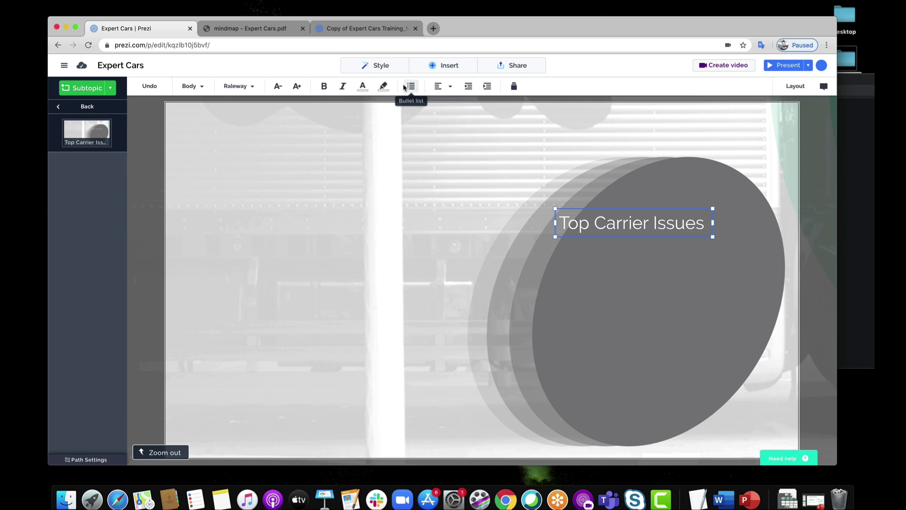
left_click(324, 88)
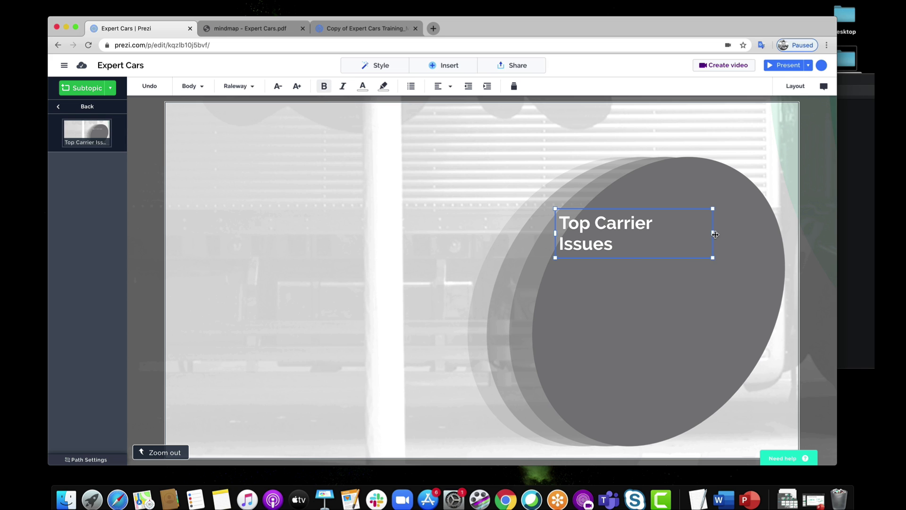
left_click_drag(714, 232, 696, 219)
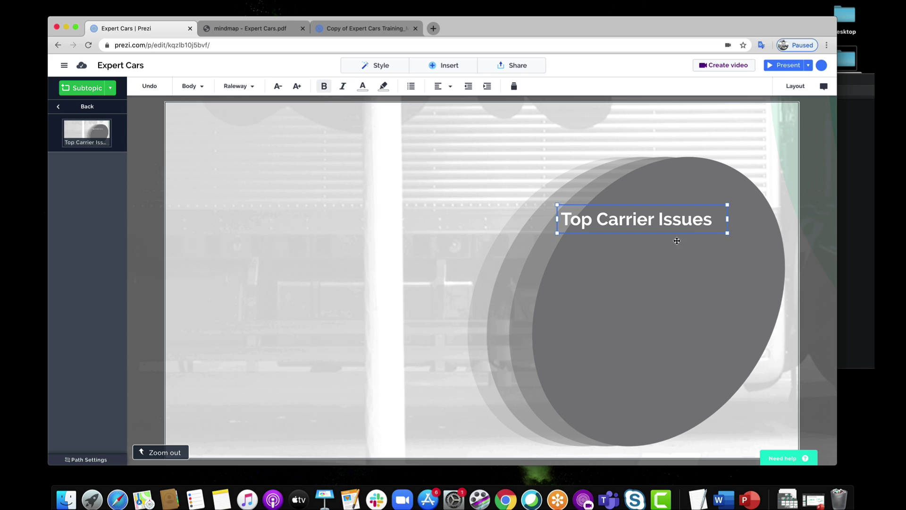
left_click(626, 278)
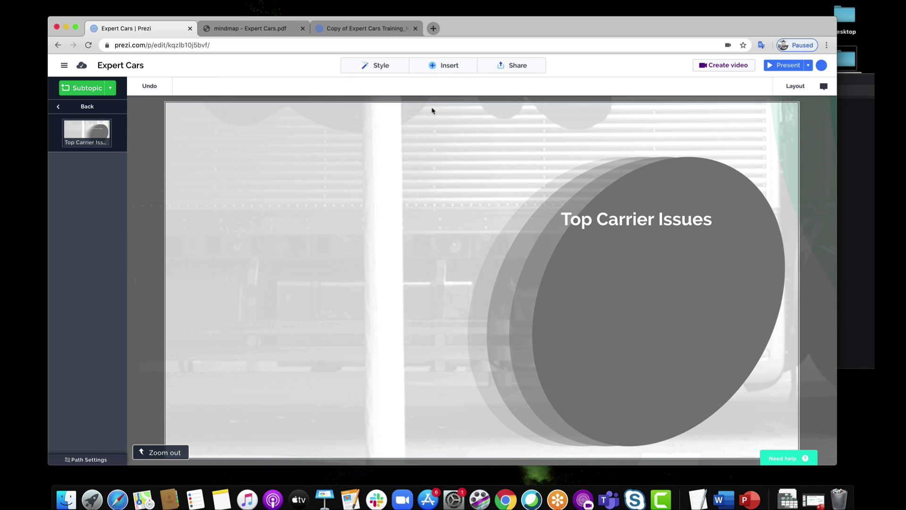
Insert a text box under the heading reading "1. Poor visibility" with "Compliance is less than 10%" on the line below.
left_click(443, 71)
left_click(421, 95)
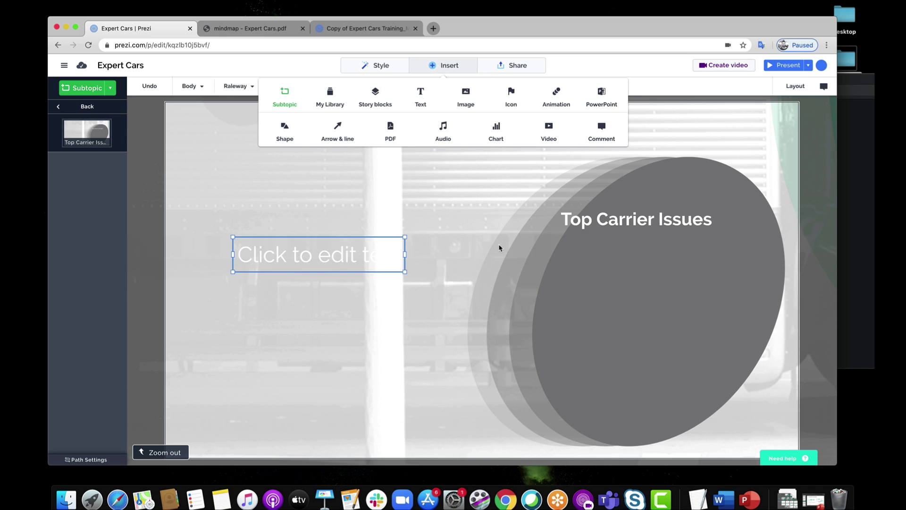
left_click_drag(357, 258, 711, 259)
left_click(639, 255)
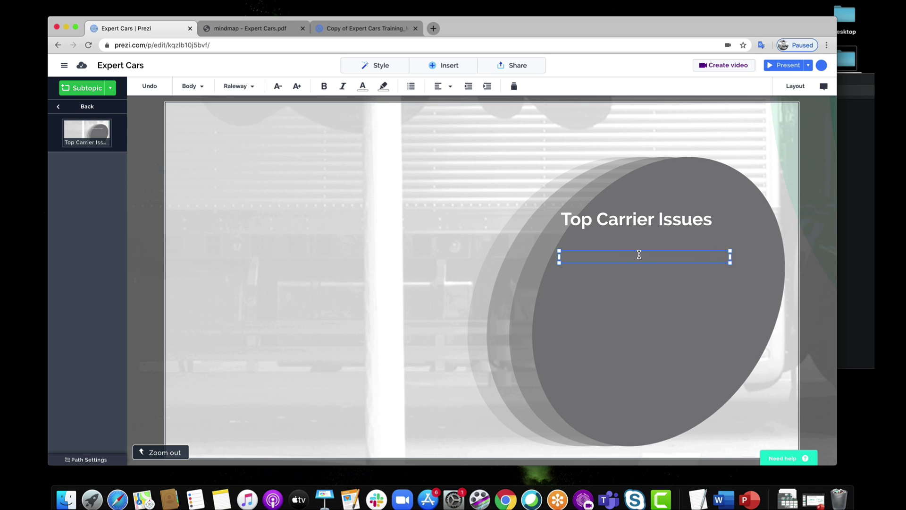
type("1. Poor visibility")
key("Return")
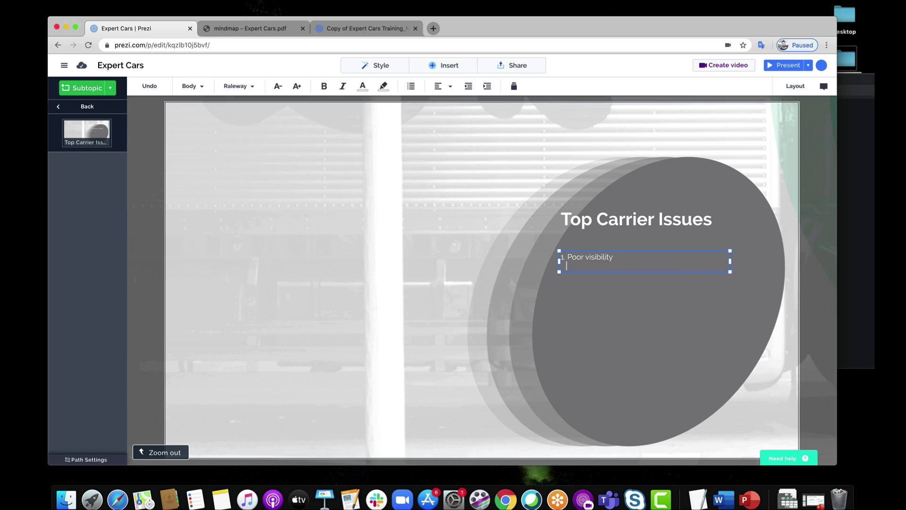
type("Compliance is less than 10%")
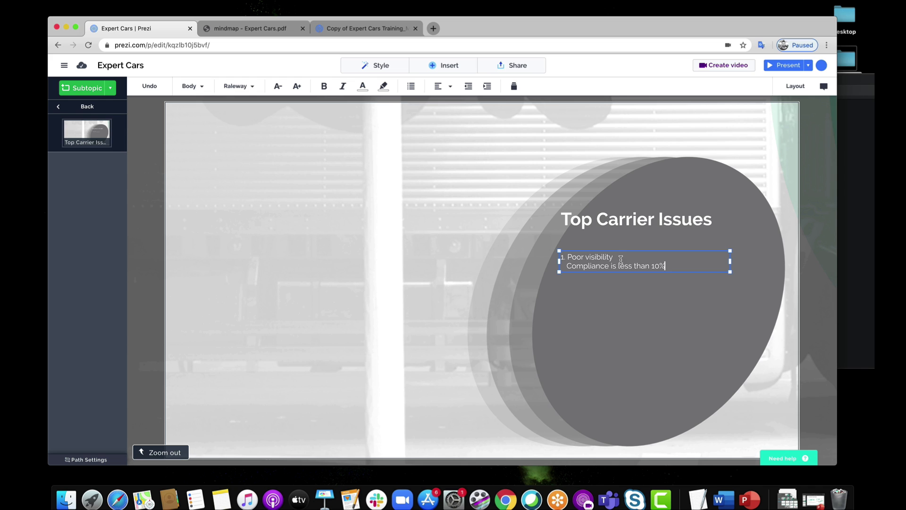
Format the "1. Poor visibility" line larger, bold and in the scheme's light green.
left_click_drag(613, 257, 564, 255)
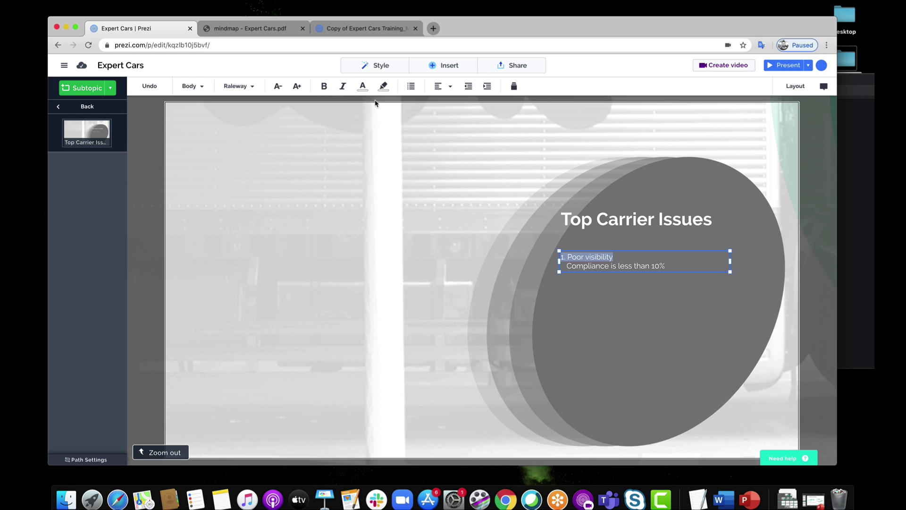
left_click(296, 90)
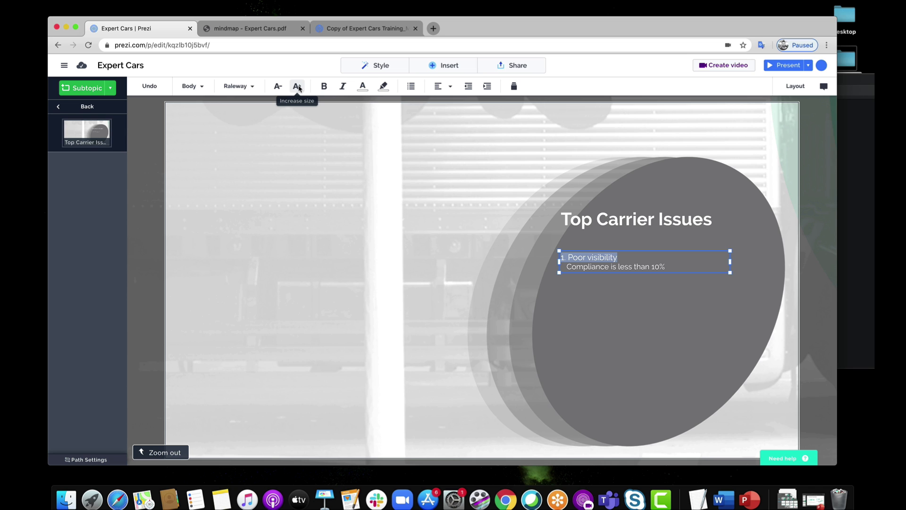
left_click(299, 89)
left_click(300, 89)
left_click(299, 89)
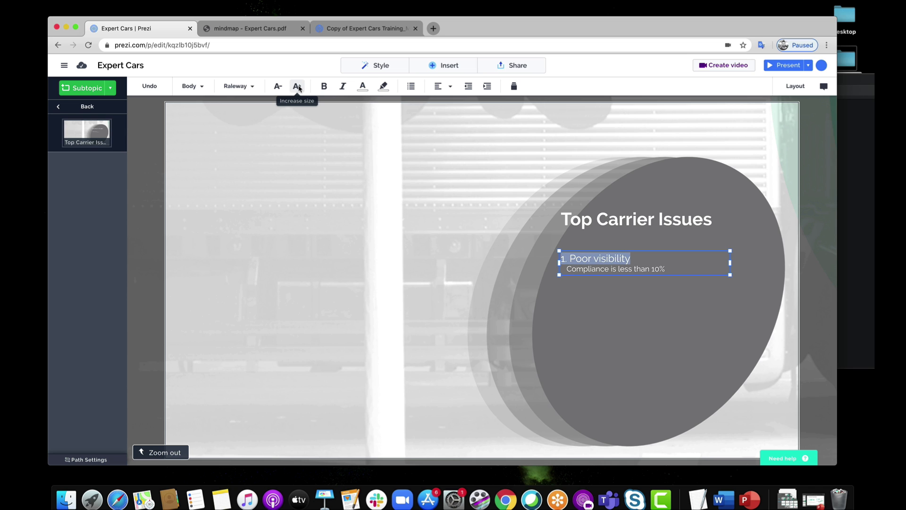
left_click(300, 89)
left_click(299, 89)
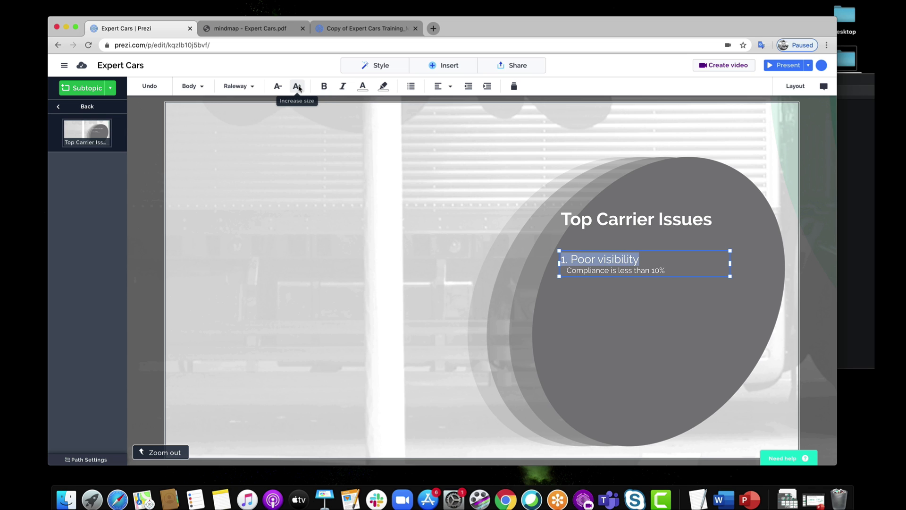
left_click(361, 86)
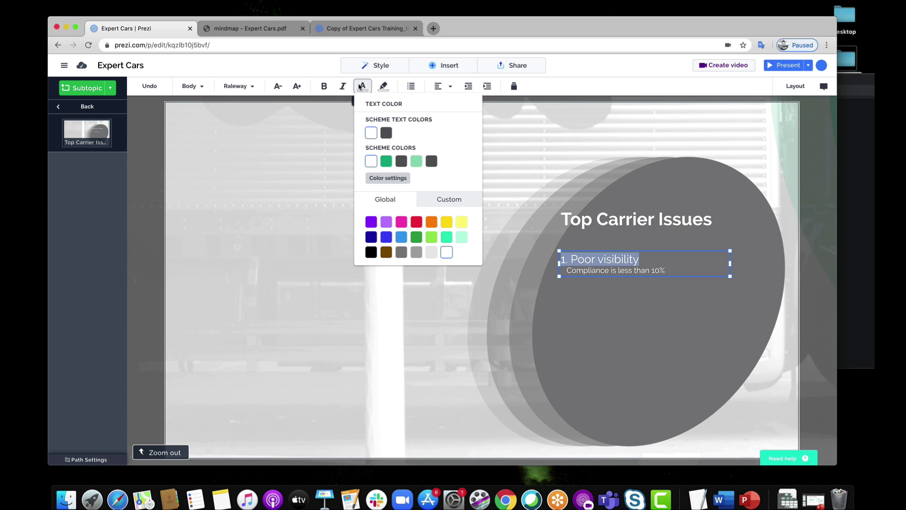
left_click(417, 162)
left_click(327, 86)
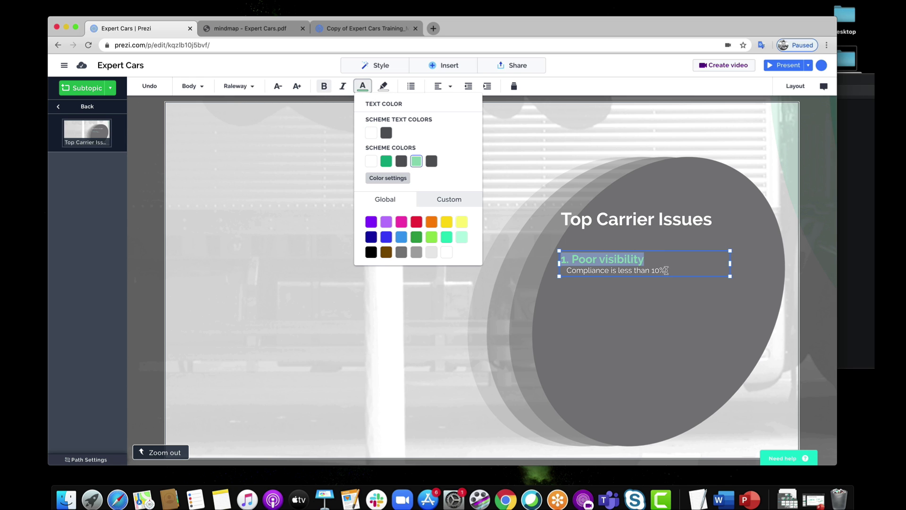
left_click(670, 298)
Indent the "Compliance is less than 10%" line with spaces to align it under the words "Poor visibility".
left_click(665, 264)
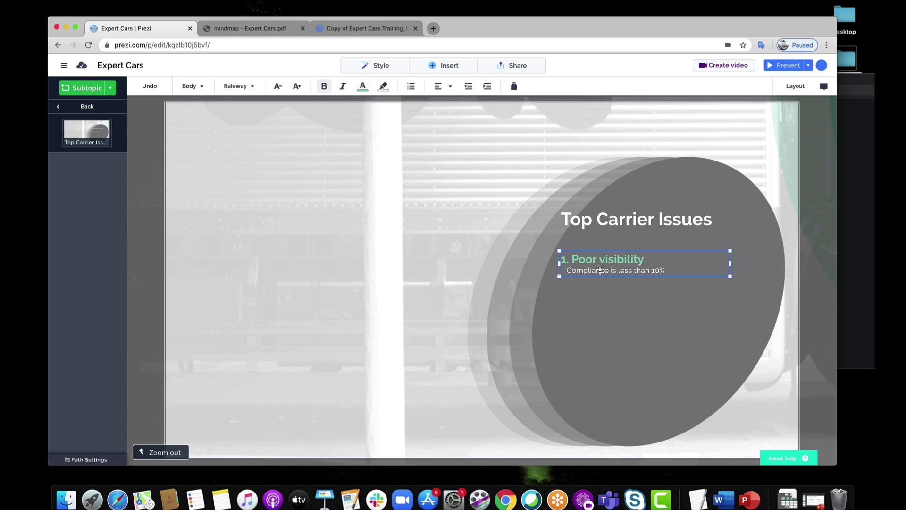
left_click(570, 268)
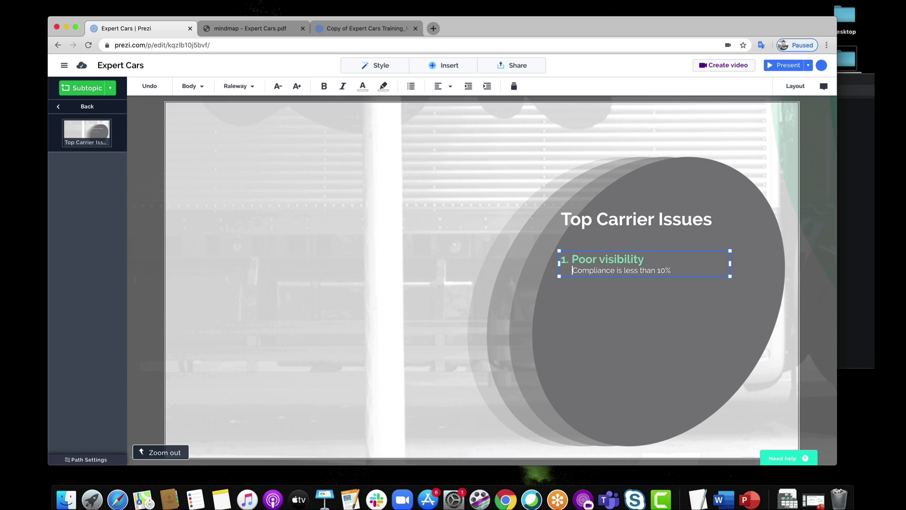
key("BackSpace")
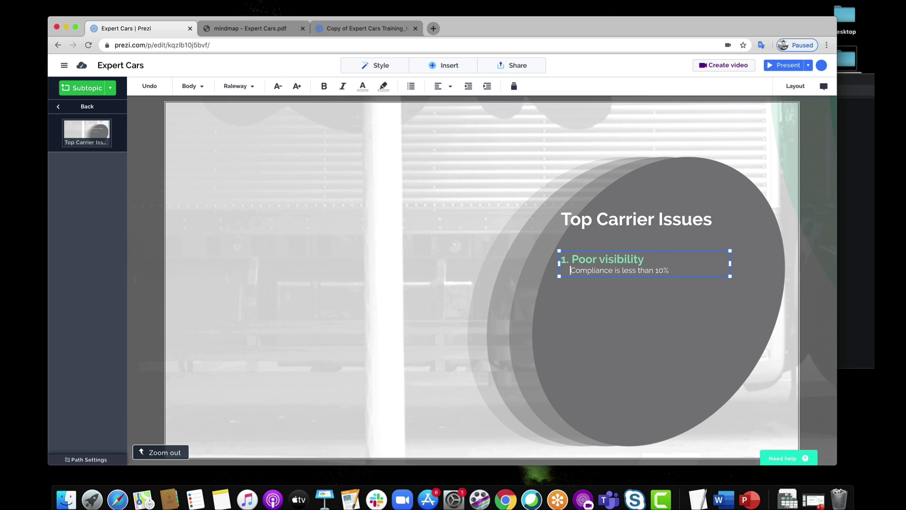
Copy the two-line Poor visibility entry and paste it twice below within the same text box.
left_click(698, 263)
left_click(682, 268)
left_click_drag(669, 271, 562, 261)
key("super+c")
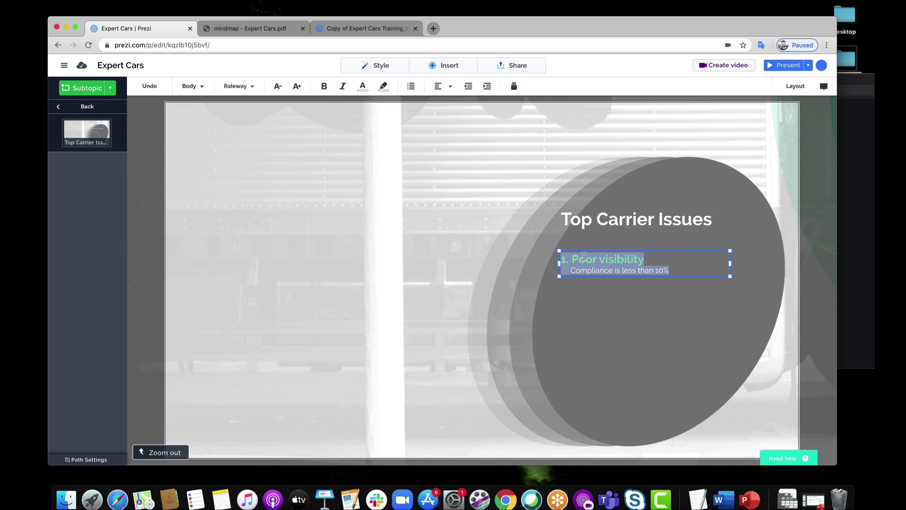
left_click(677, 268)
key("Return")
key("super+v")
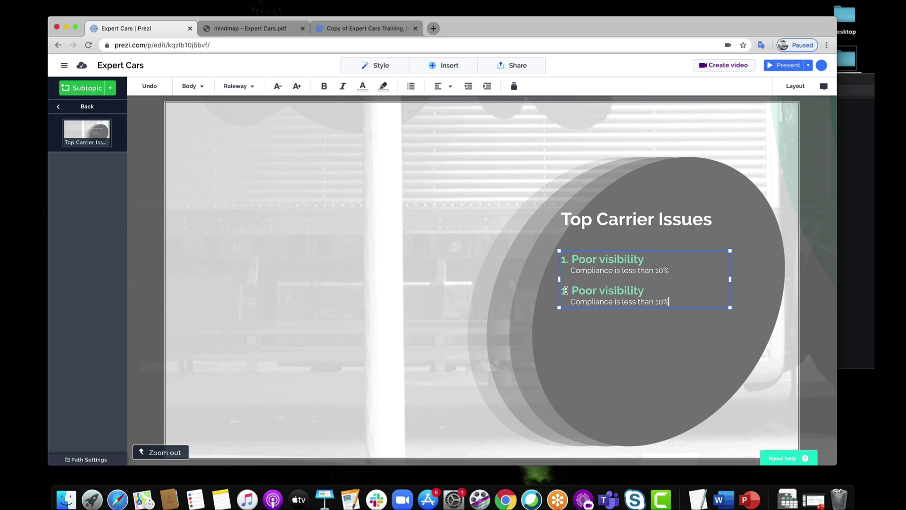
key("Return")
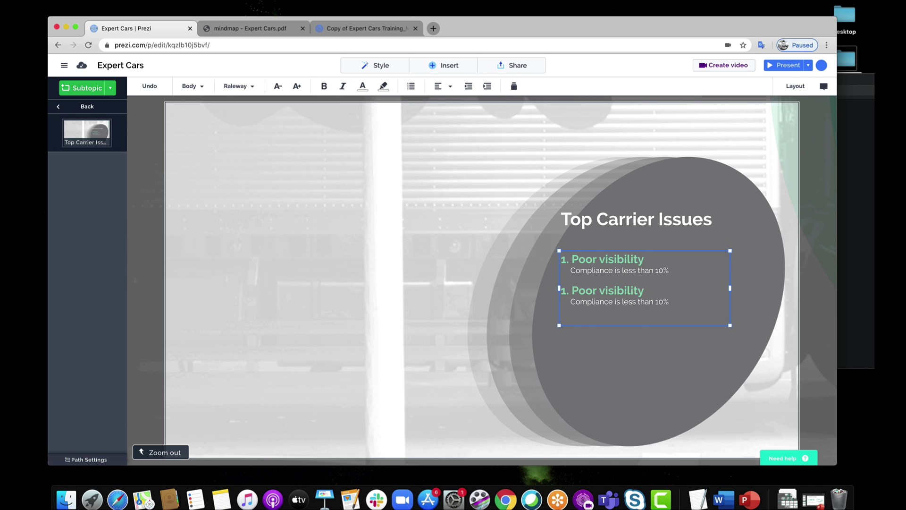
key("super+v")
Change the second entry's green heading to "2. Carrier adoption".
left_click(568, 289)
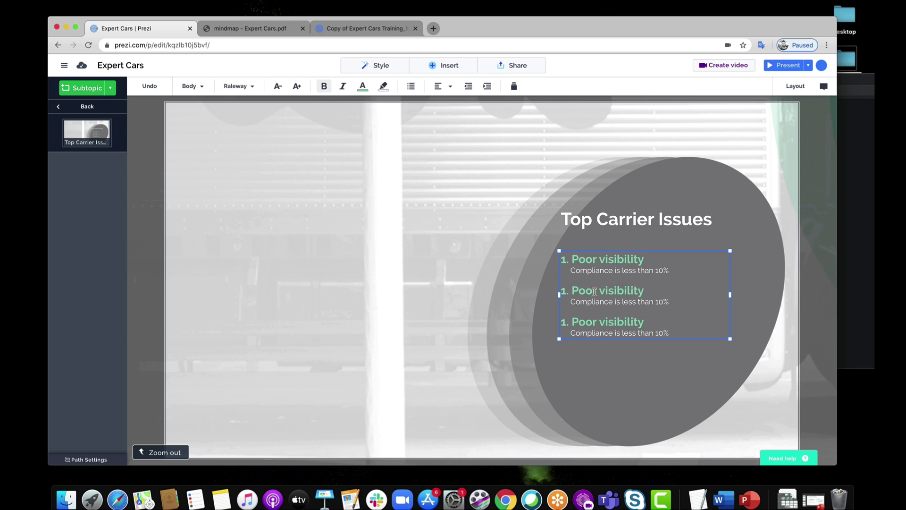
key("BackSpace")
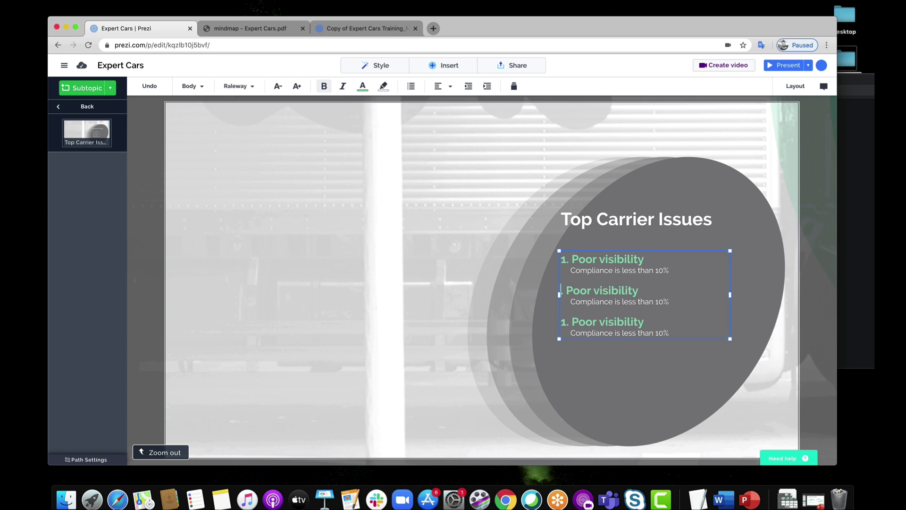
type("2")
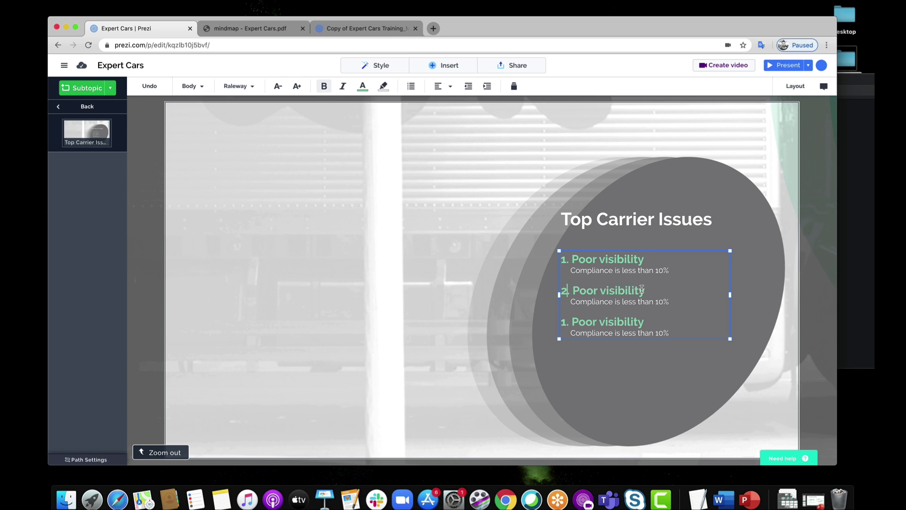
left_click_drag(644, 290, 576, 289)
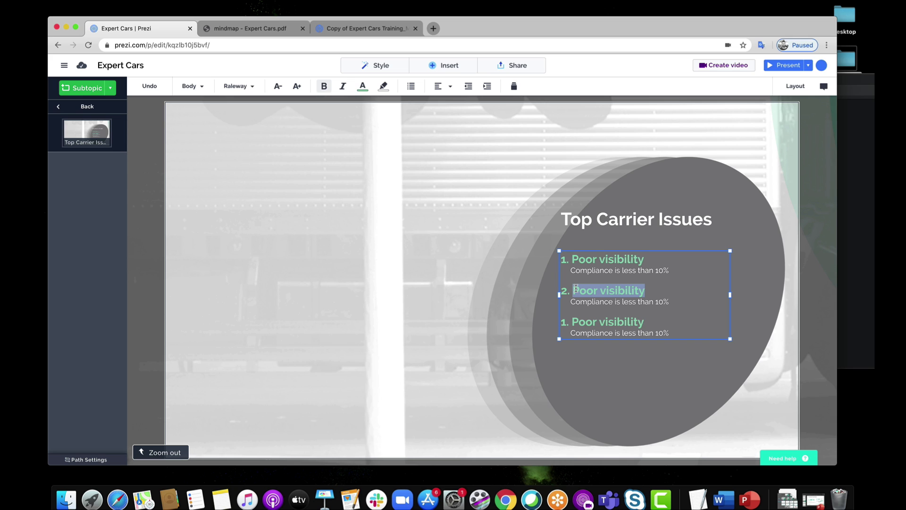
type("Ad")
key("BackSpace")
key("BackSpace")
type("Car")
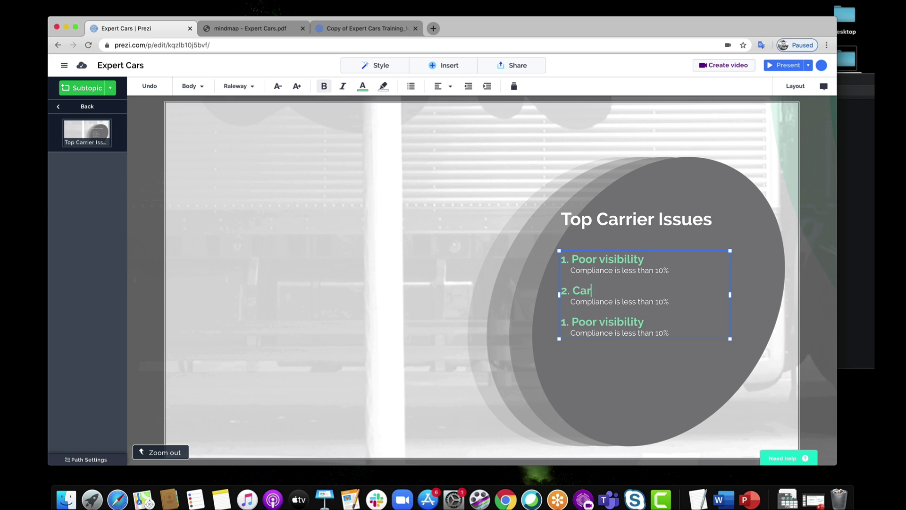
type("rier adoption")
Replace the second entry's description with '97% of qualified carriers fall into "one-load wonders"' and widen the text box to keep it on one line.
triple_click(586, 302)
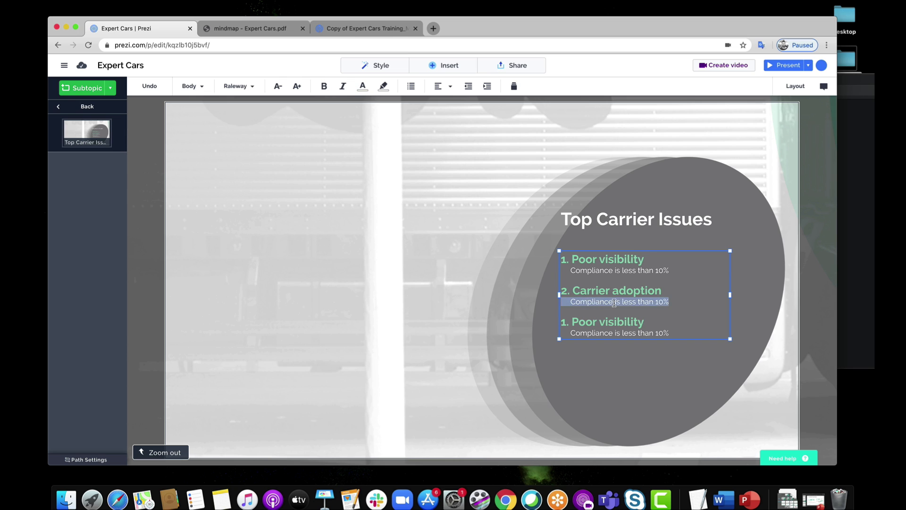
left_click(615, 302)
left_click_drag(667, 301, 576, 299)
key("BackSpace")
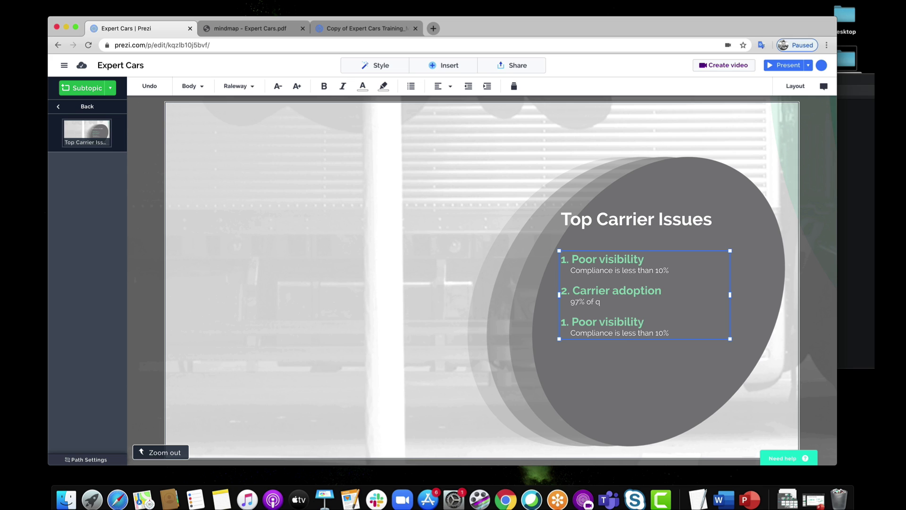
type("97% of qualified carriers fall into \"one-load wonders\"")
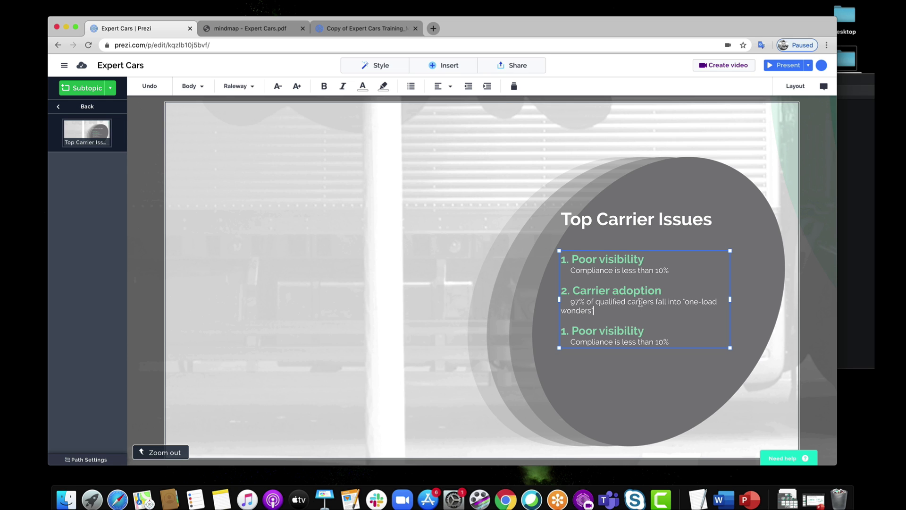
left_click_drag(732, 299, 755, 298)
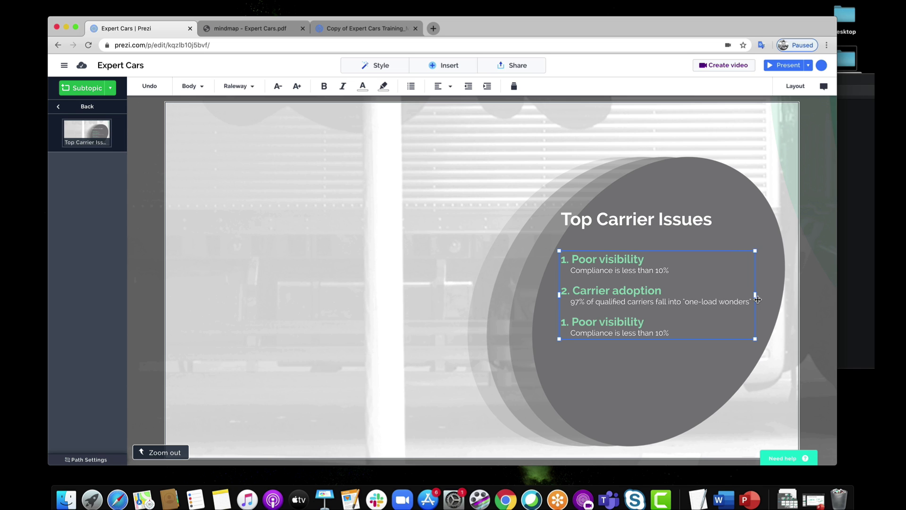
Change the third entry's green heading to "3. Operational efficiency".
left_click(562, 322)
key("BackSpace")
type("3")
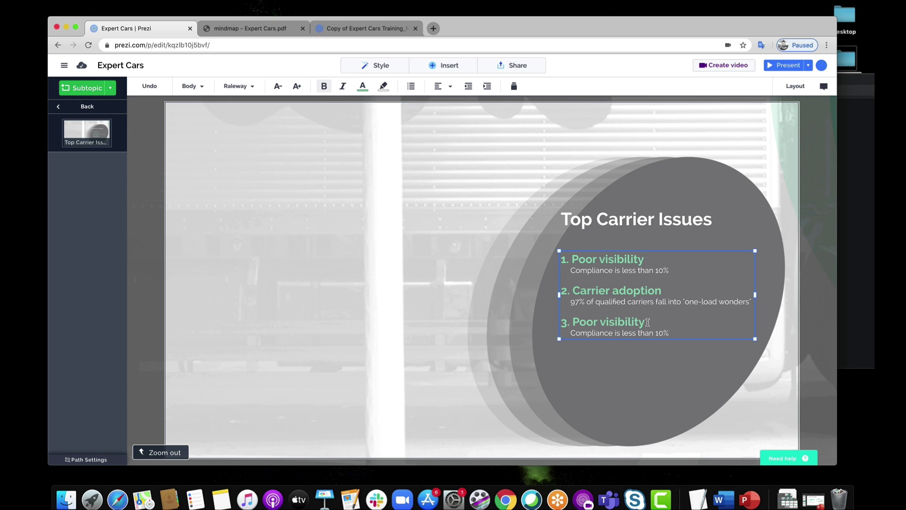
left_click_drag(648, 322, 572, 322)
type("Opra")
key("BackSpace")
key("BackSpace")
type("erational efficiency")
Replace the third entry's description with "No accurate or real-time tracking data".
left_click_drag(670, 333, 571, 333)
key("BackSpace")
type("No accurate or real-time tracking data")
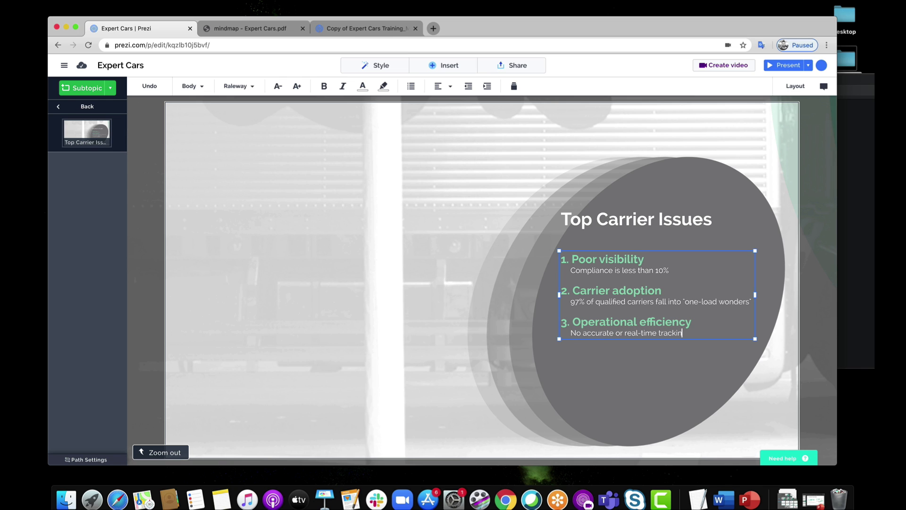
Move the numbered list slightly closer to the heading and scale it down a little within the gray ellipse.
left_click(612, 374)
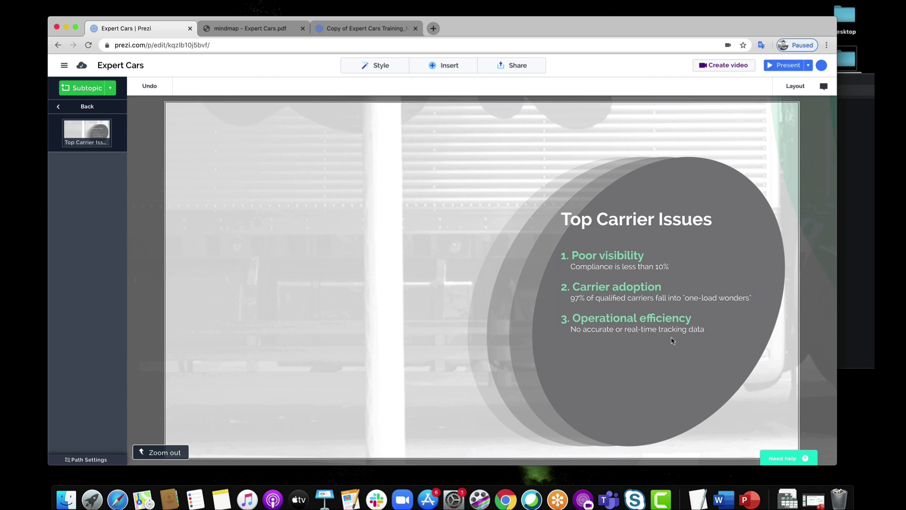
left_click(713, 317)
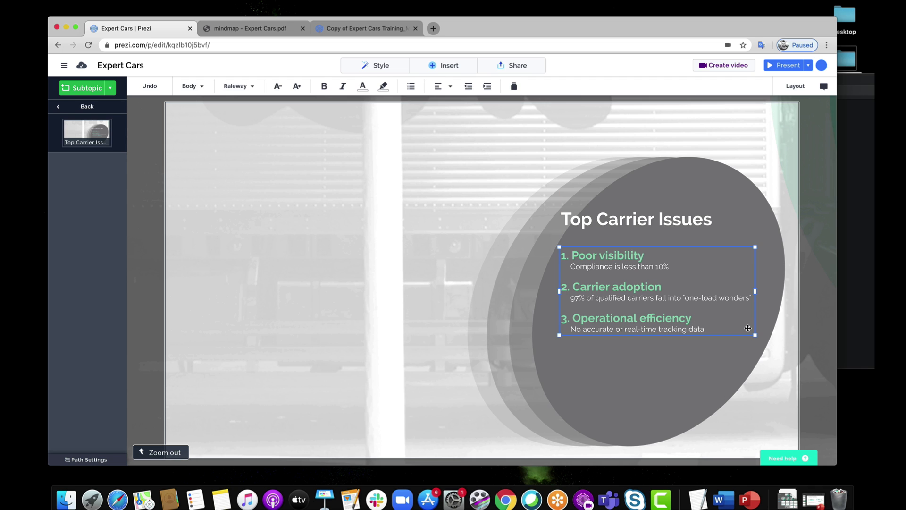
left_click_drag(756, 333, 747, 330)
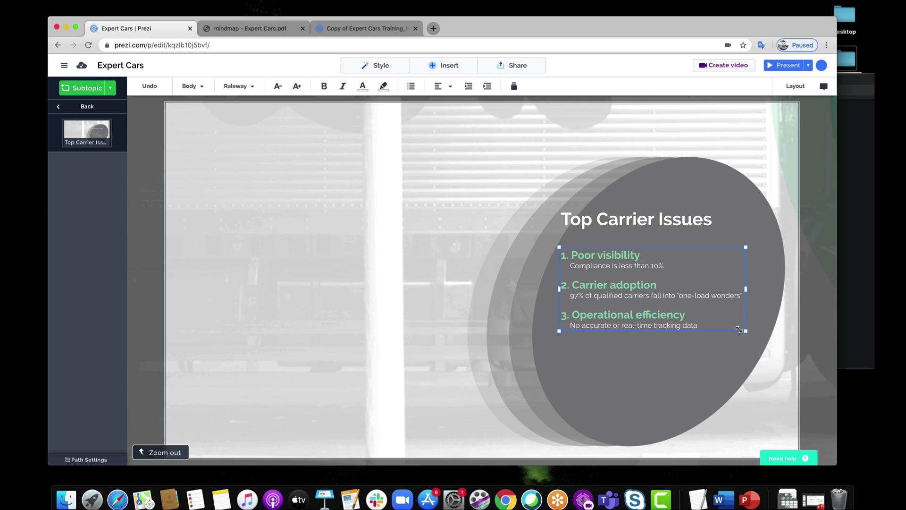
left_click(684, 368)
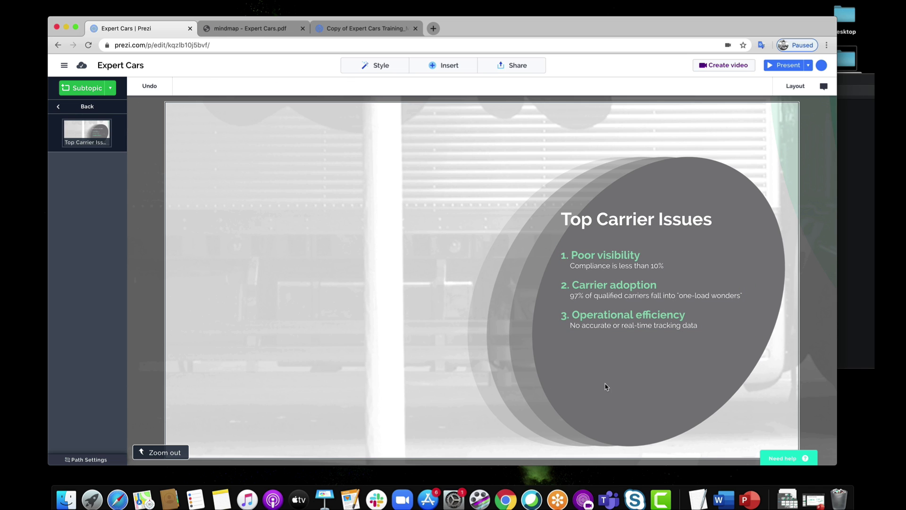
Add top carrier issues figure.png from the shapes folder, scale it down and place it below the numbered list in the gray ellipse.
left_click(848, 243)
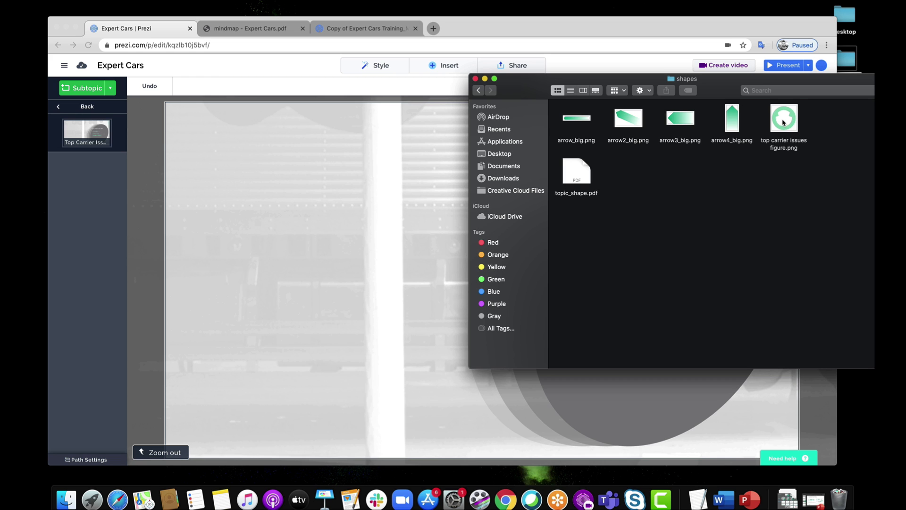
left_click_drag(787, 124, 373, 265)
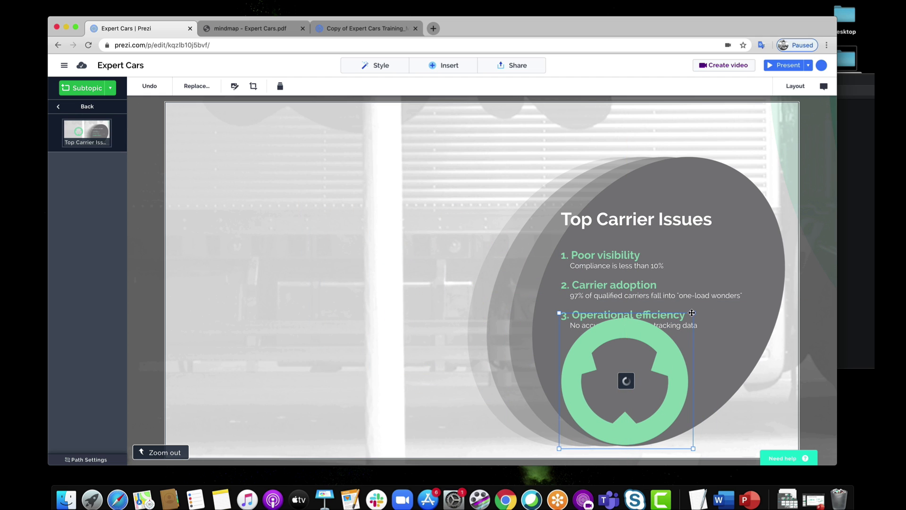
left_click_drag(683, 329, 665, 362)
left_click(483, 347)
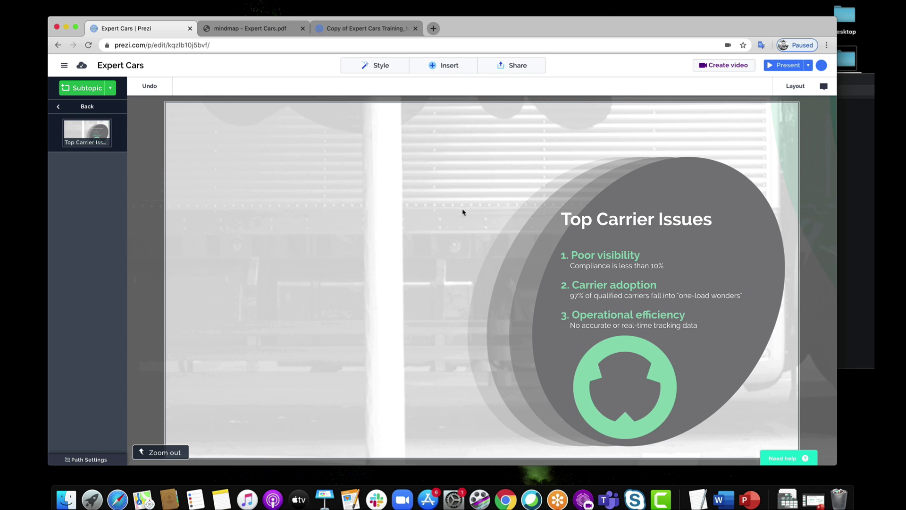
Add a text box reading "Covering loads is expensive" and scale it down to small body text.
left_click(448, 66)
left_click(420, 94)
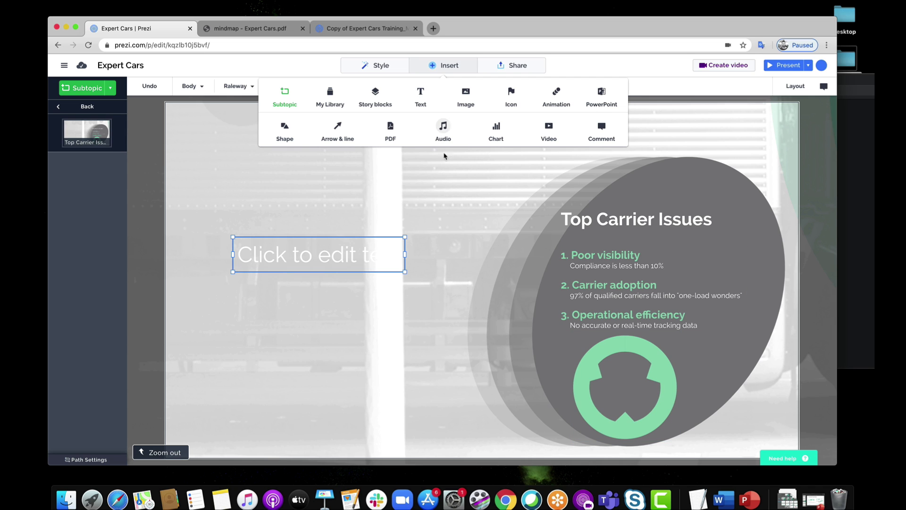
left_click(361, 249)
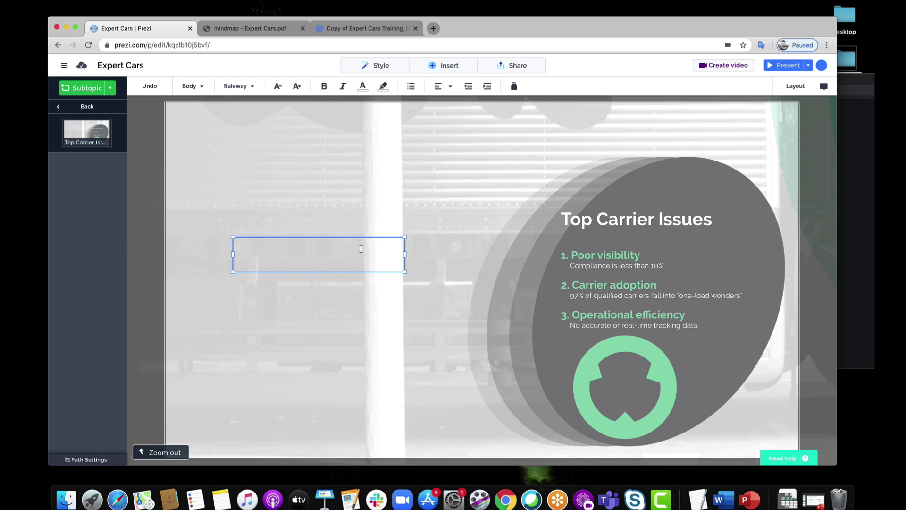
type("Covering load")
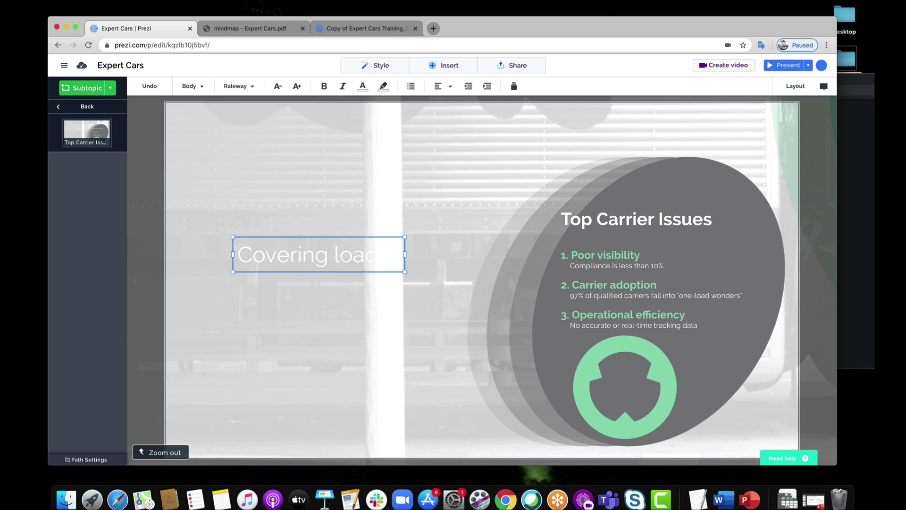
type(" is expensive")
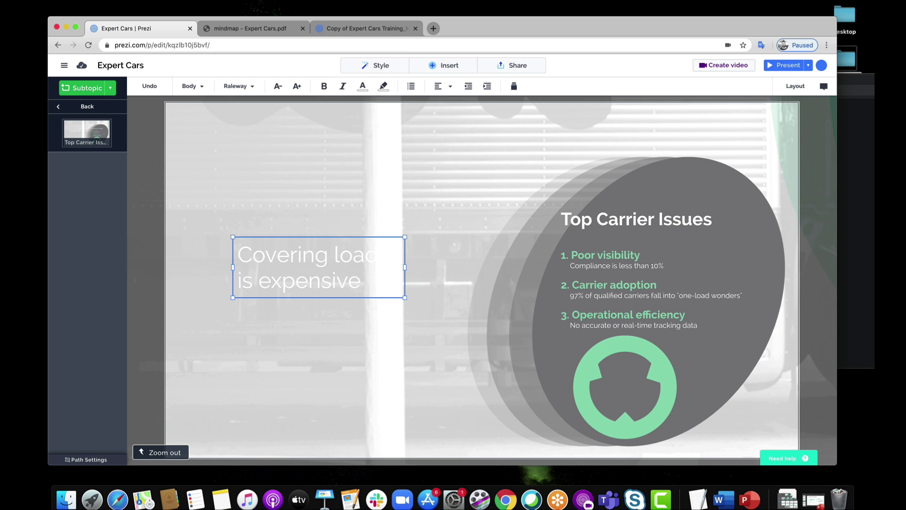
left_click_drag(405, 267, 324, 269)
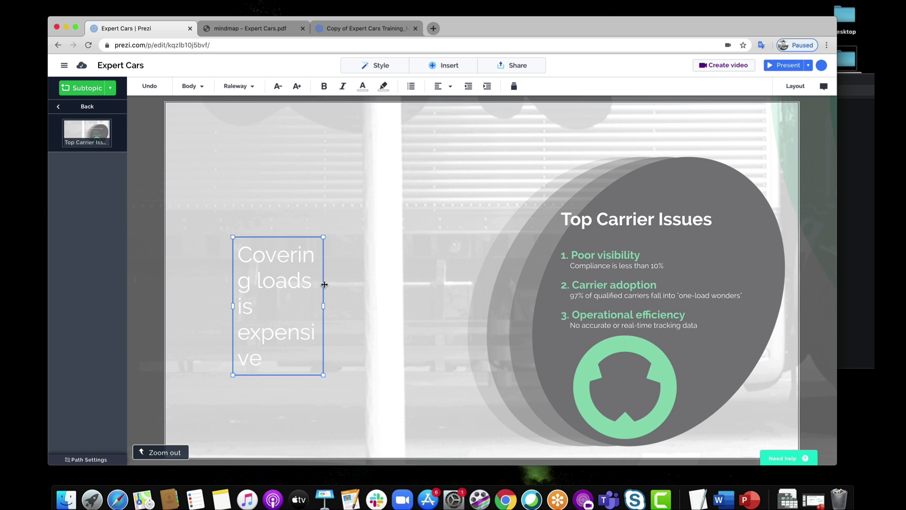
left_click_drag(324, 305, 312, 270)
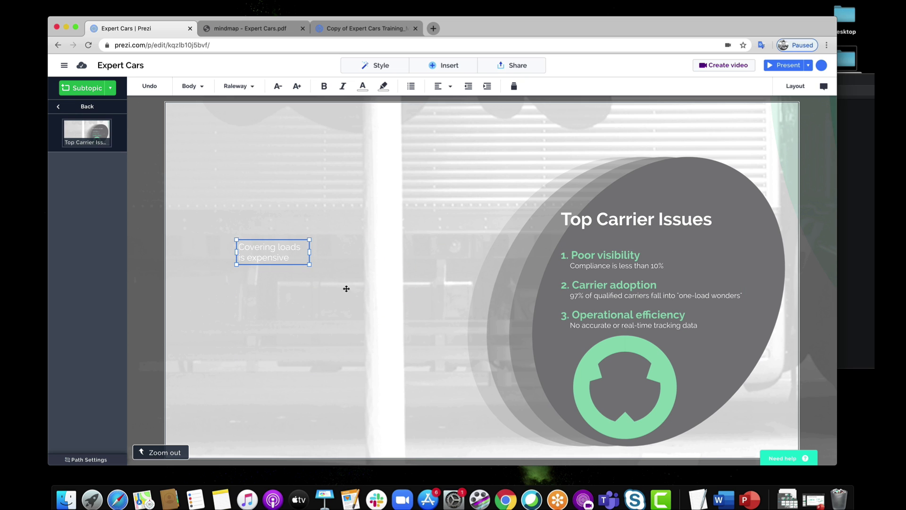
Place the "Covering loads is expensive" text in the middle of the green ring, wrapped over three lines and center-aligned.
left_click_drag(277, 245, 639, 377)
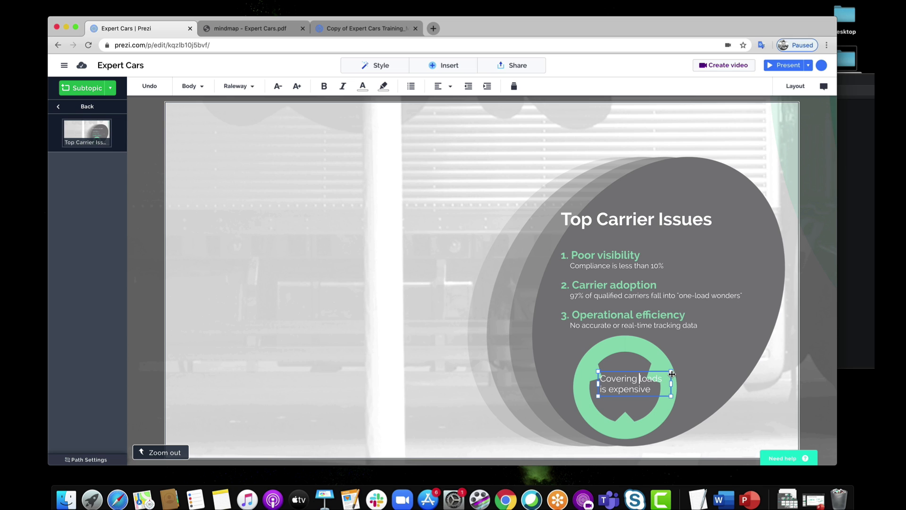
key("Return")
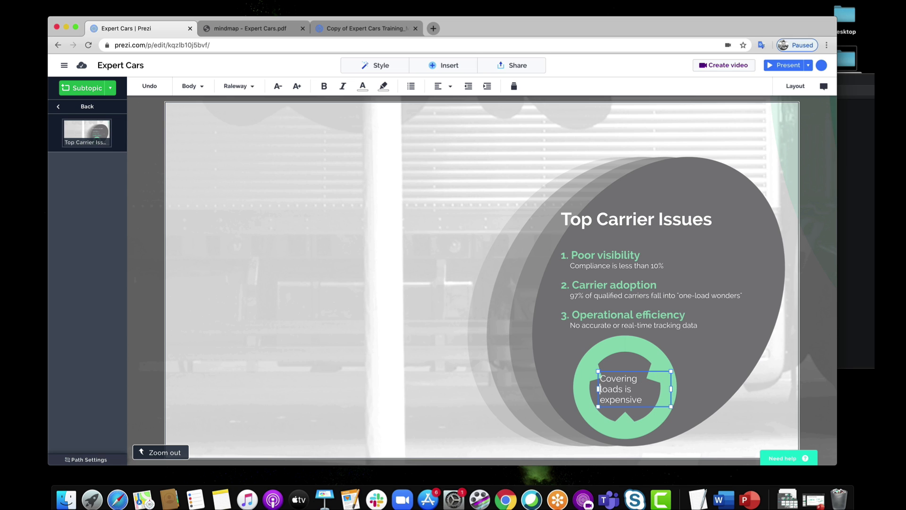
left_click_drag(671, 389, 636, 380)
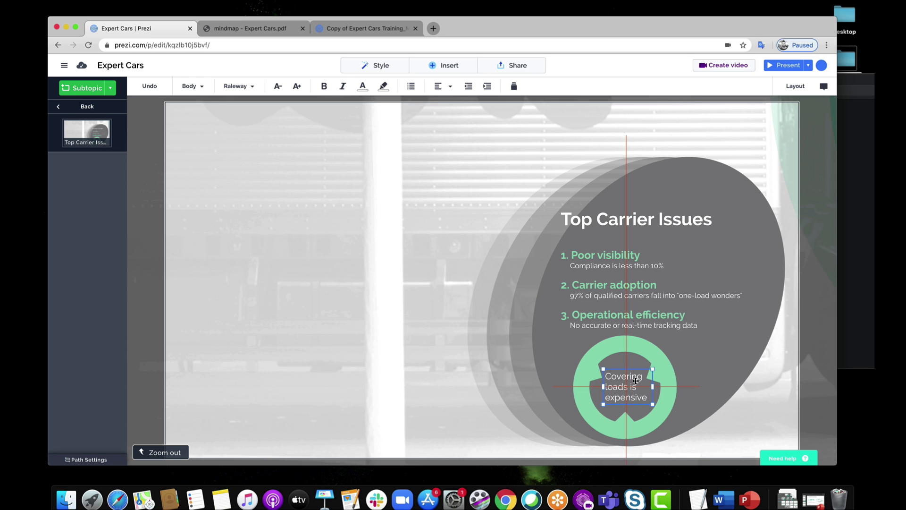
left_click(446, 86)
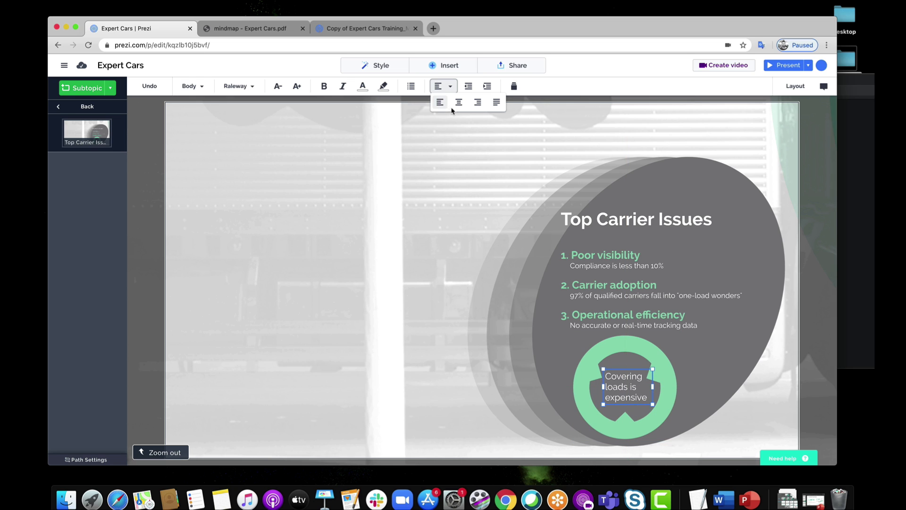
left_click(458, 103)
left_click_drag(635, 390, 634, 389)
left_click(529, 344)
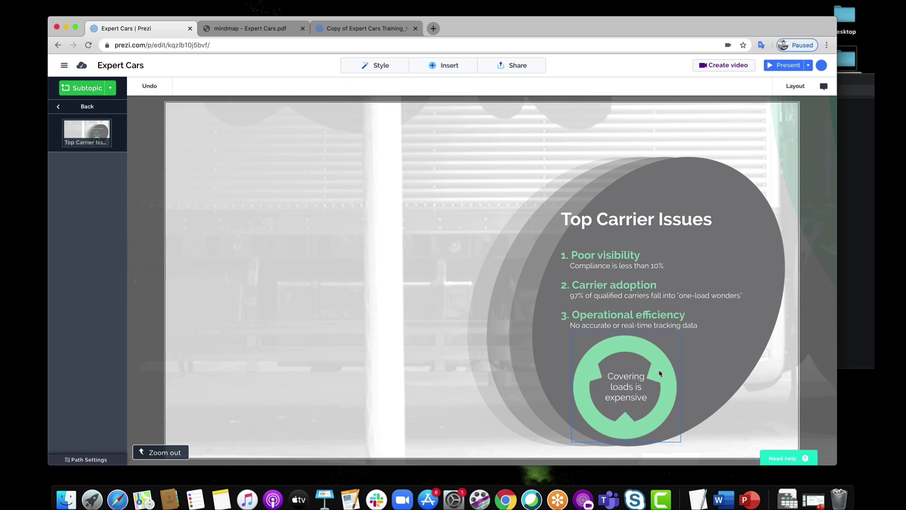
Add a narrow text box containing a bold "1".
left_click(446, 66)
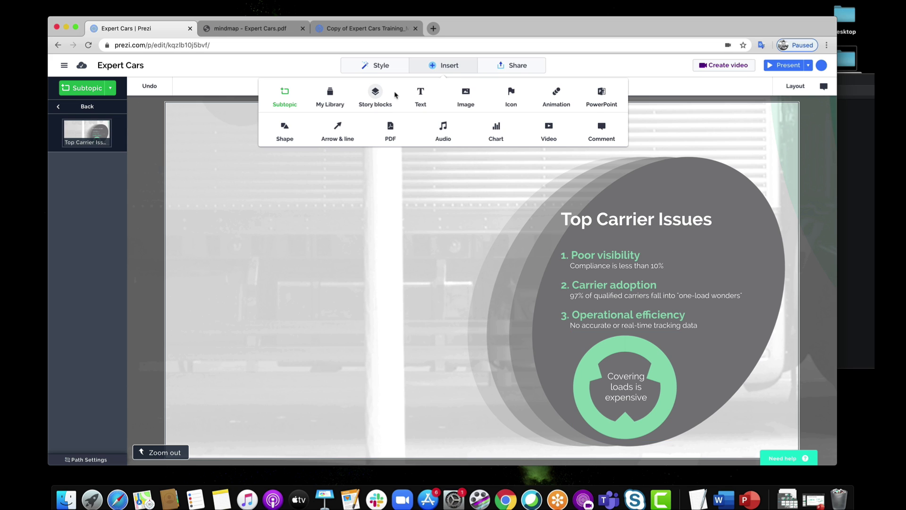
left_click(421, 93)
left_click_drag(364, 240, 396, 312)
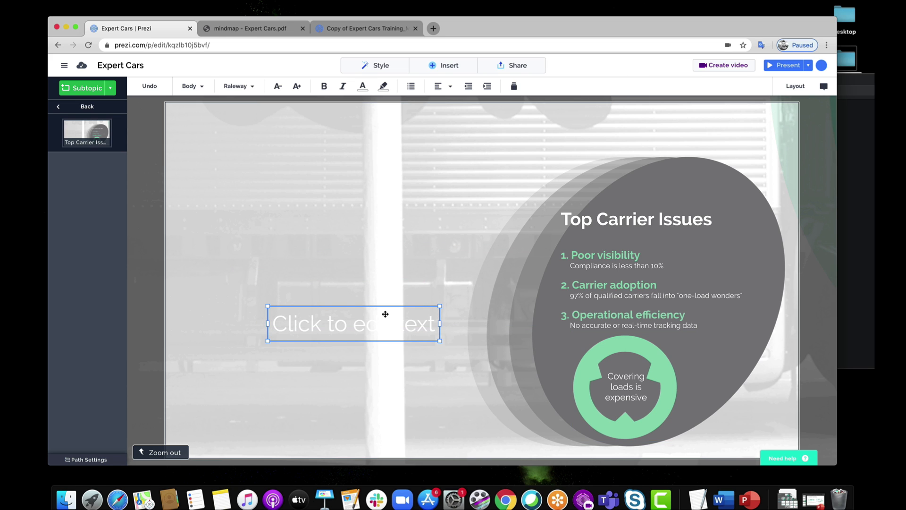
left_click(382, 321)
type("1")
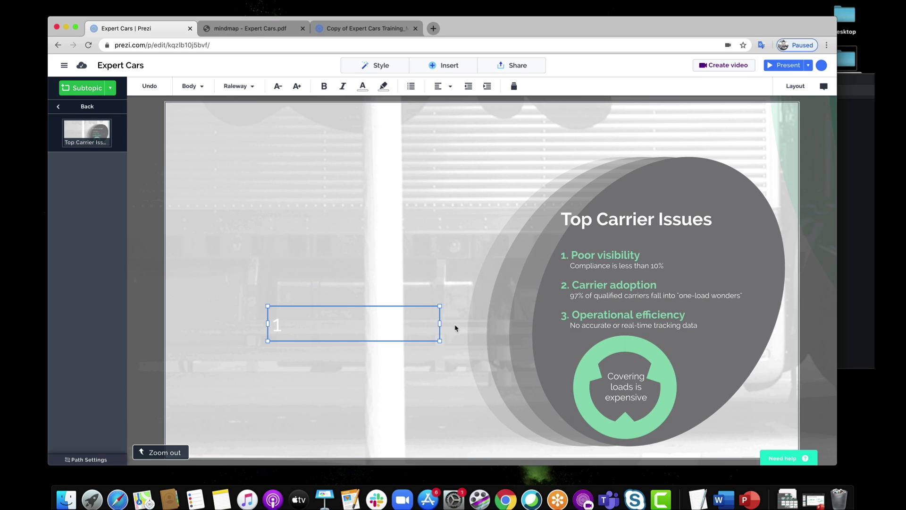
left_click_drag(440, 323, 303, 312)
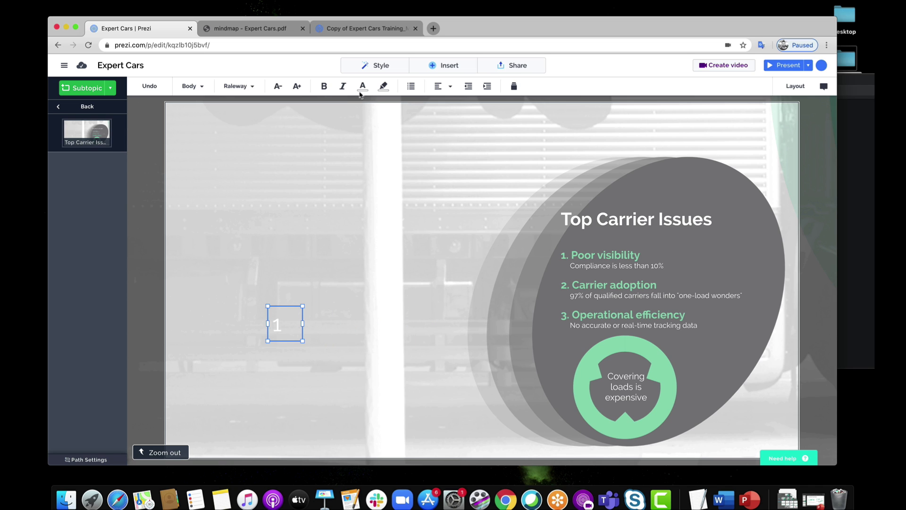
left_click(324, 86)
Place the bold "1" on the green ring's upper-left arrowhead and paste copies onto the upper-right and bottom arrowheads.
left_click_drag(278, 313, 662, 373)
key("super+v")
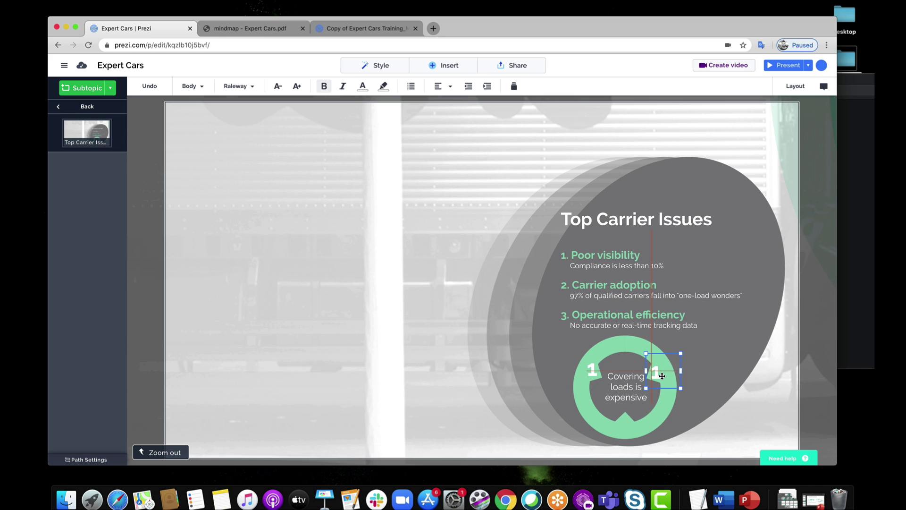
key("super+v")
left_click_drag(605, 380, 630, 424)
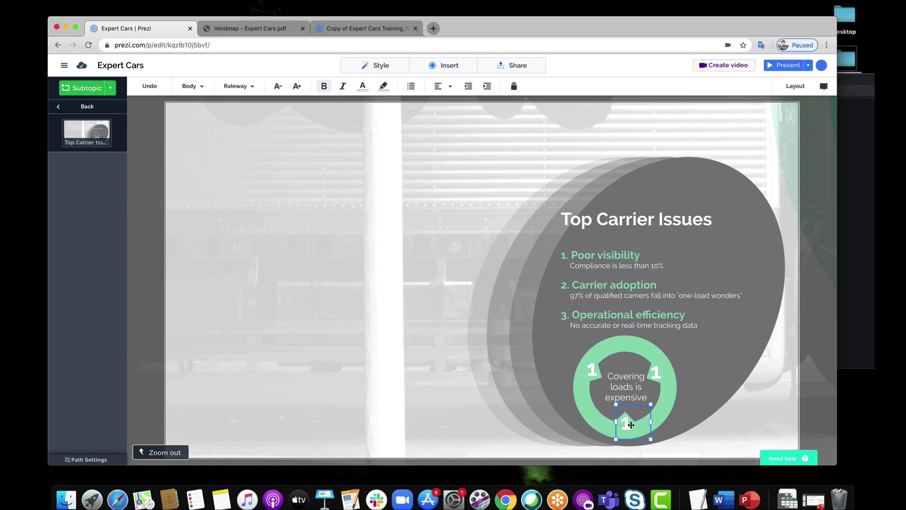
Align the ring's two upper numbers by their middles and nudge them together to fit their arrowheads.
left_click(661, 373)
left_click(594, 370, "shift")
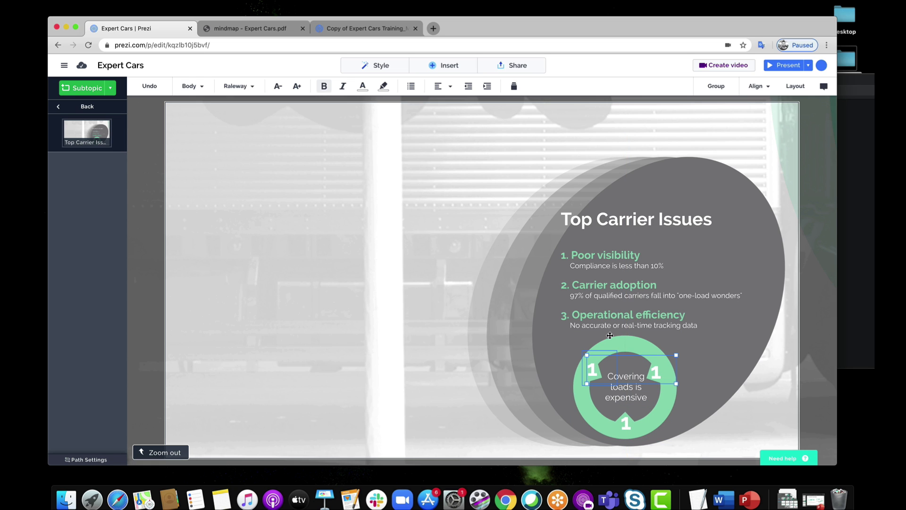
left_click(756, 89)
left_click(764, 119)
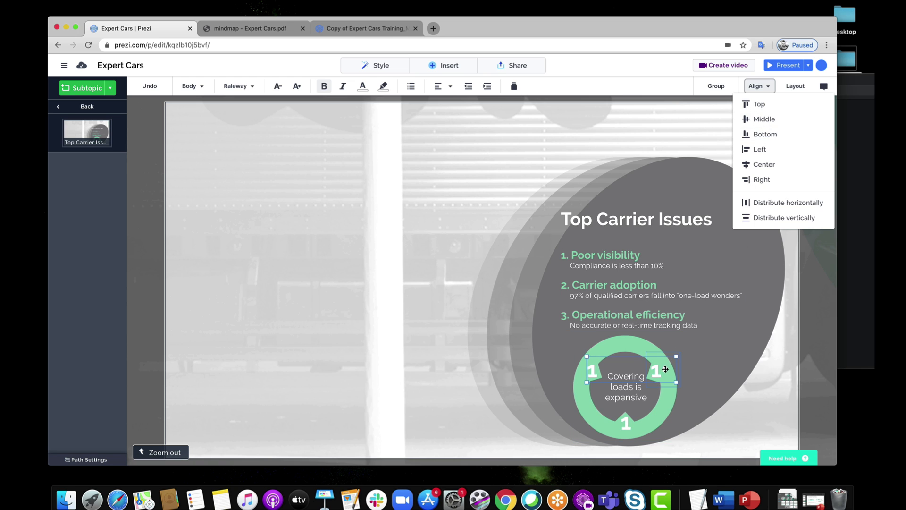
left_click_drag(666, 369, 664, 367)
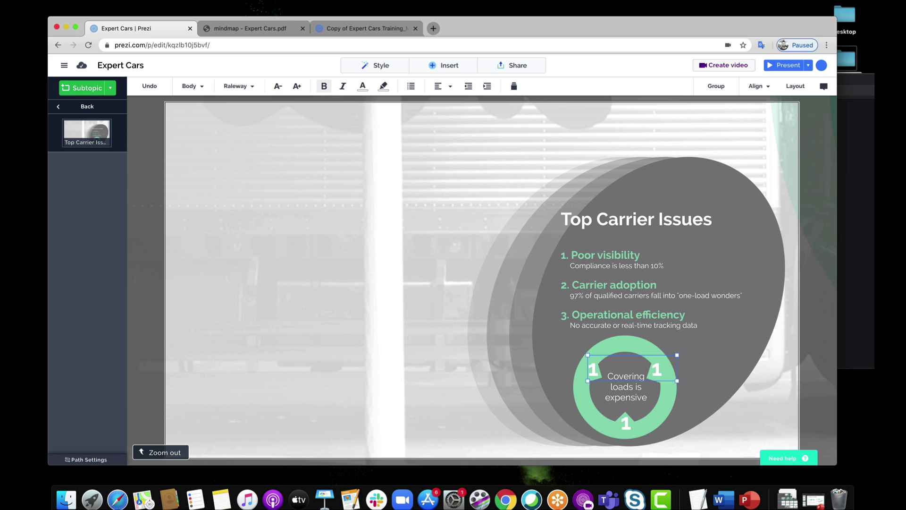
Change the ring's bottom number to 3 and its upper-right number to 2, and center the 3 in its arrowhead.
left_click(626, 422)
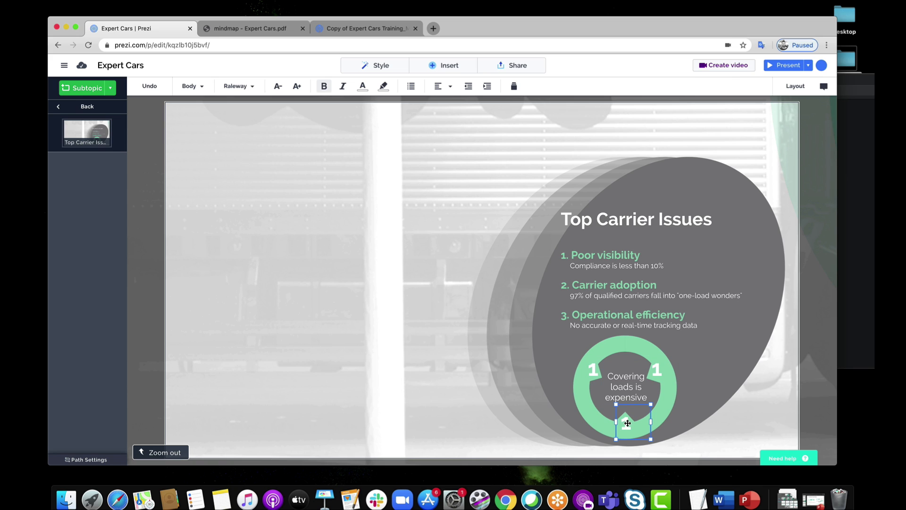
left_click(627, 423)
key("Delete")
type("3")
left_click(690, 394)
left_click(660, 368)
key("BackSpace")
type("2")
left_click(738, 370)
left_click(633, 421)
left_click_drag(633, 420, 631, 420)
left_click(363, 271)
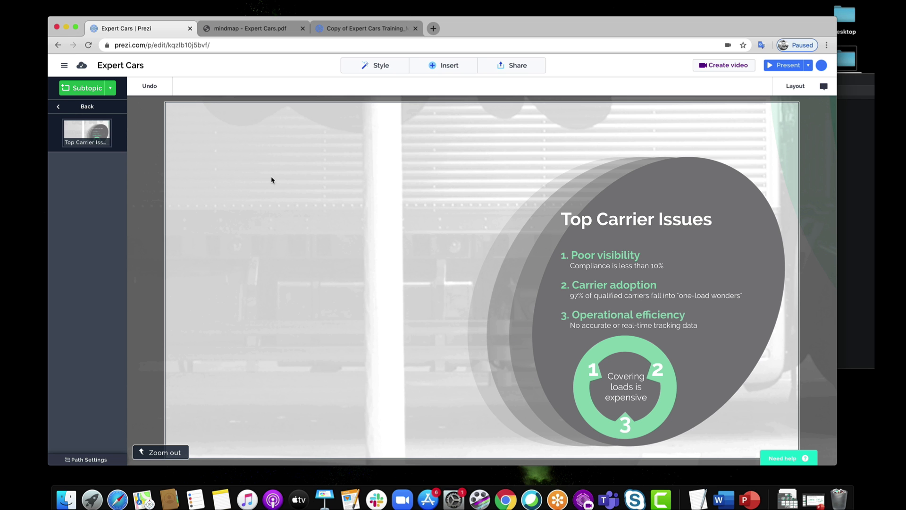
Save the Expert Cars logo from the overview to My Library and return to the Top Carrier Issues subtopic.
left_click(339, 296)
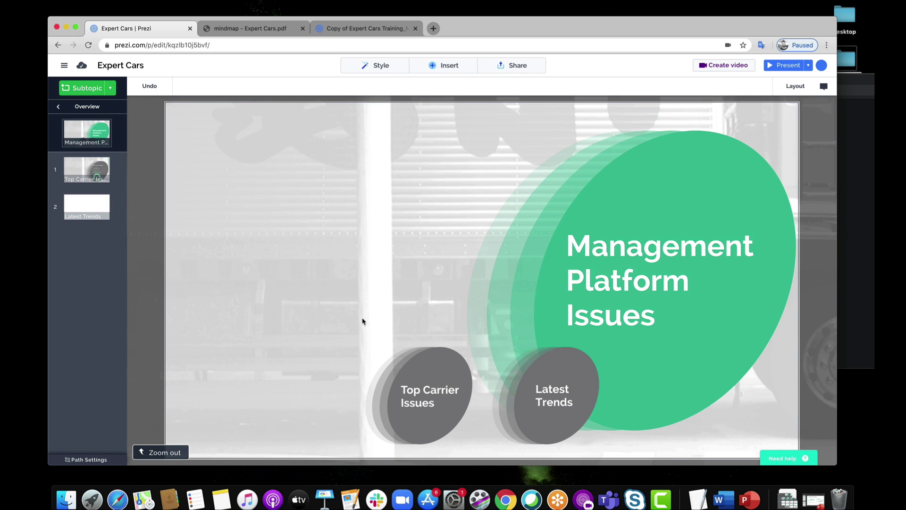
left_click(336, 224)
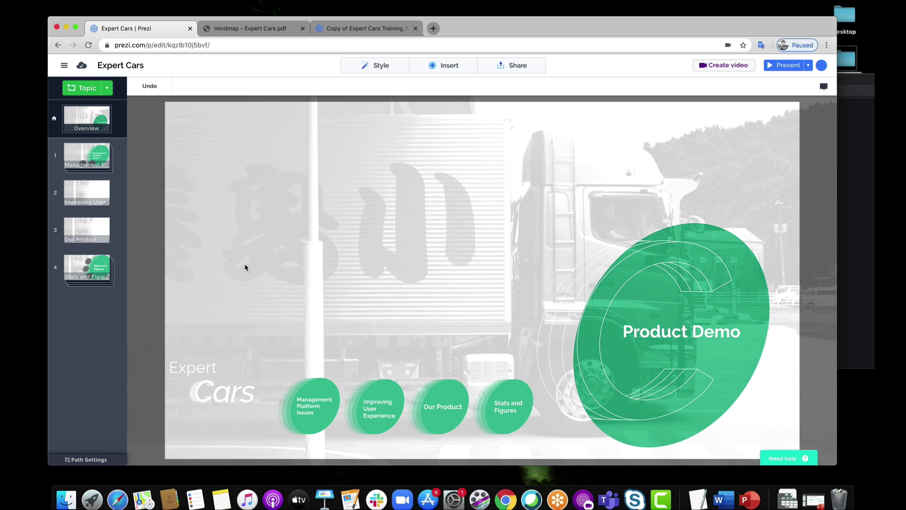
right_click(213, 387)
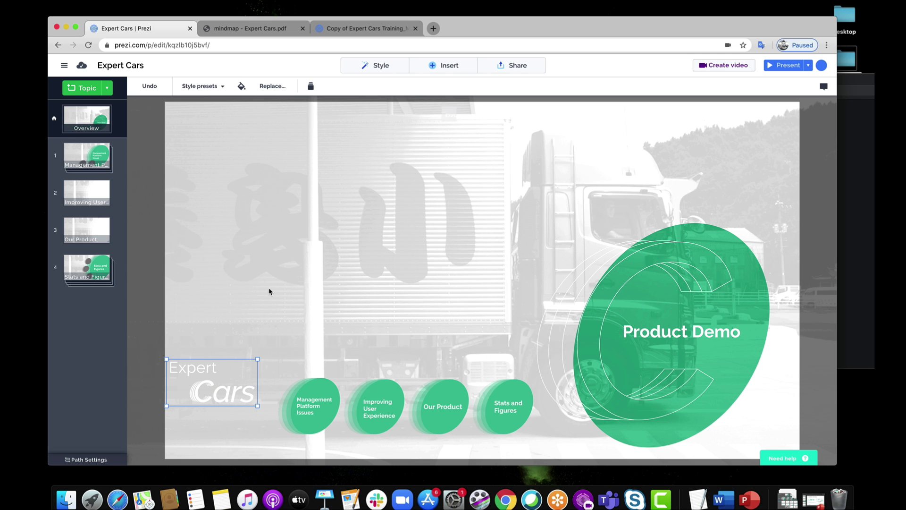
left_click(312, 406)
left_click(409, 378)
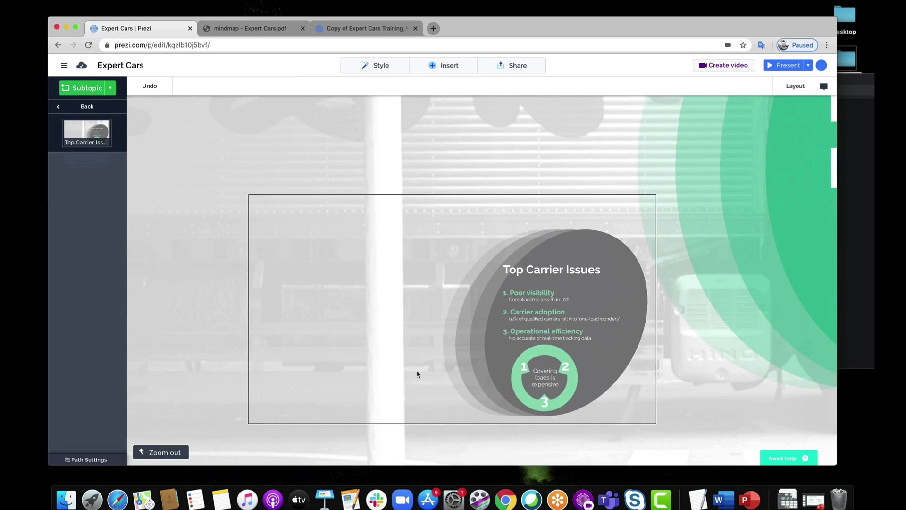
Insert the Expert Cars logo from My Library, scaled down in the subtopic's lower-left corner, and go back to the Management Platform Issues topic.
left_click(452, 71)
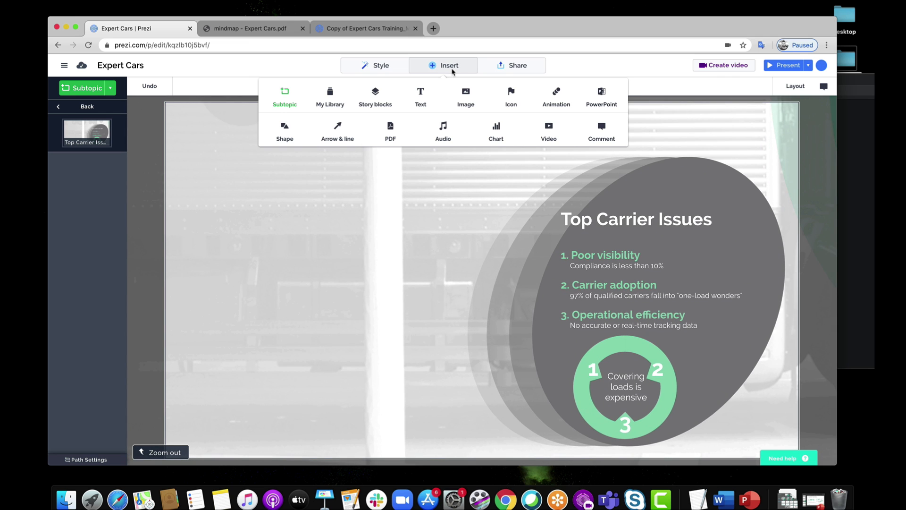
left_click(330, 94)
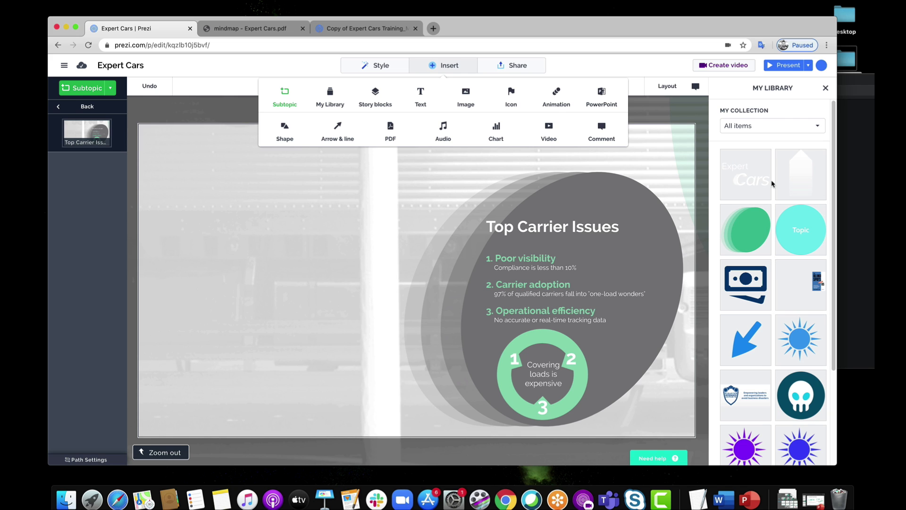
left_click_drag(772, 183, 248, 399)
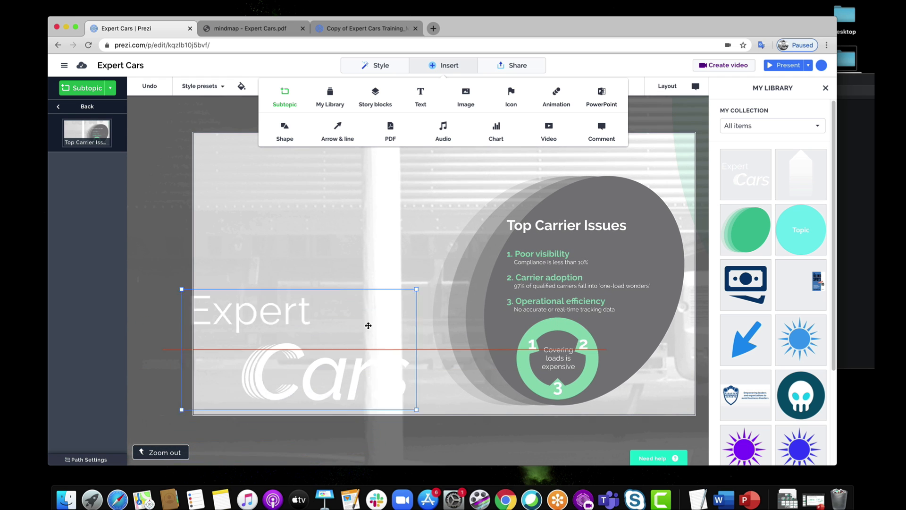
left_click_drag(430, 274, 257, 377)
left_click(325, 299)
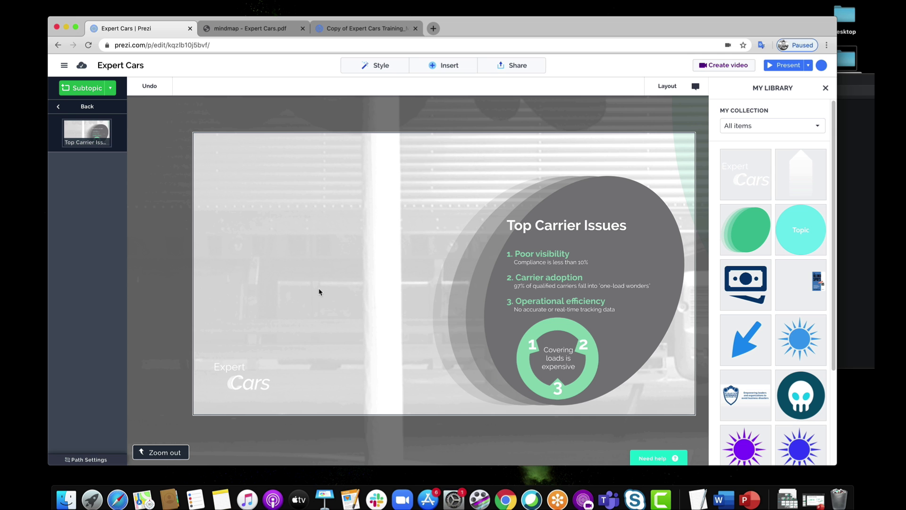
scroll(343, 288, "down", 5)
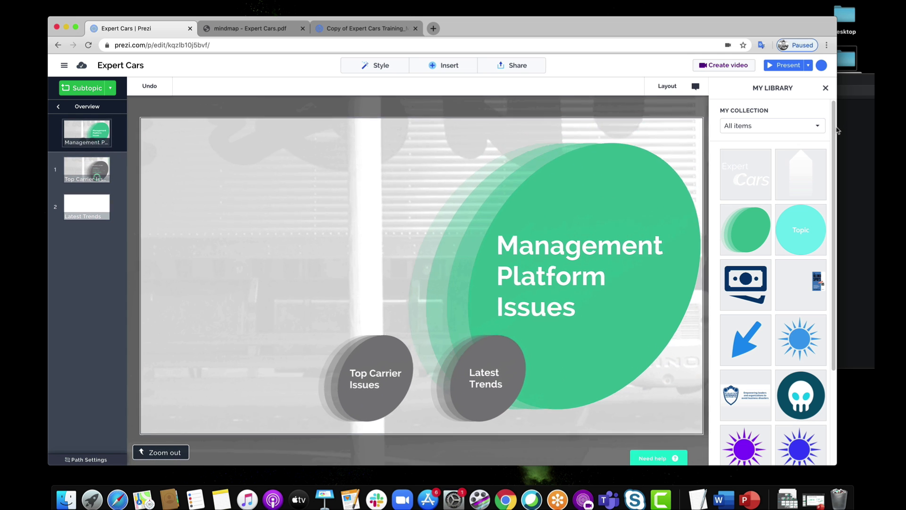
left_click(827, 89)
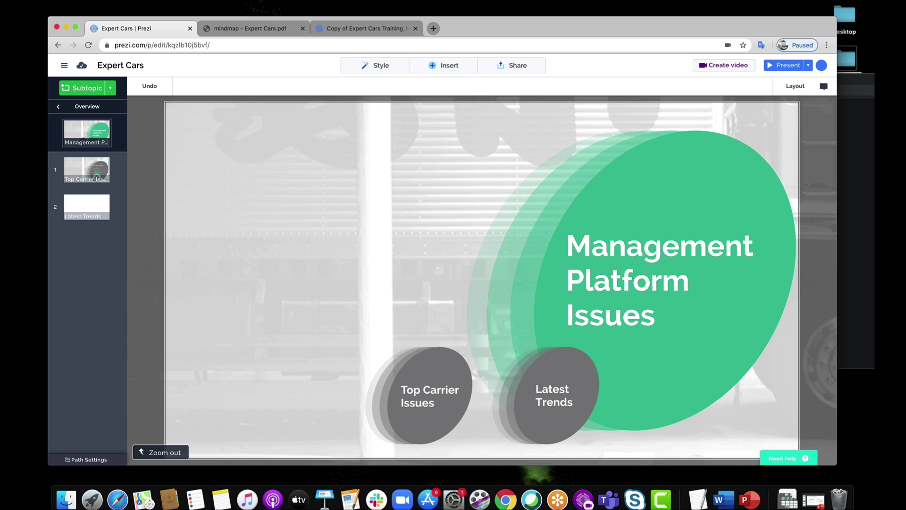
Open the Latest Trends subtopic and add a text box with dark gray text near the page's upper part.
left_click(559, 390)
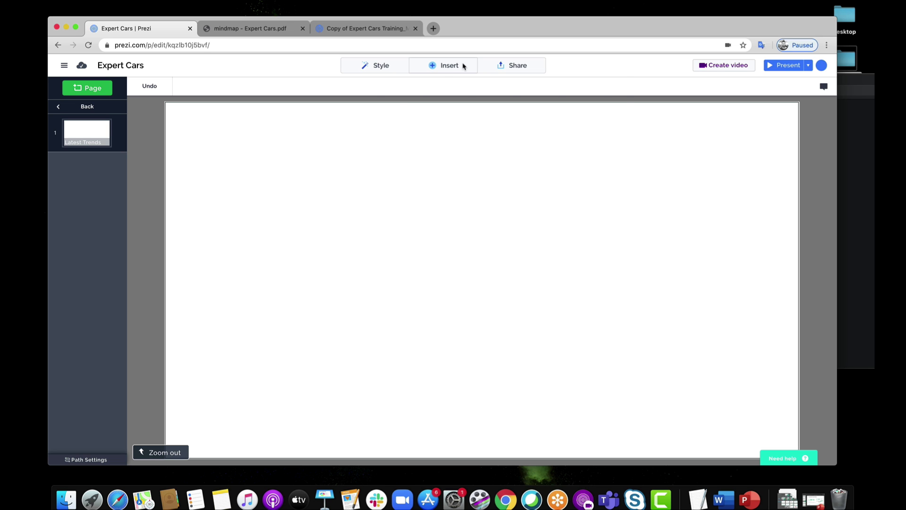
left_click(461, 65)
left_click(421, 94)
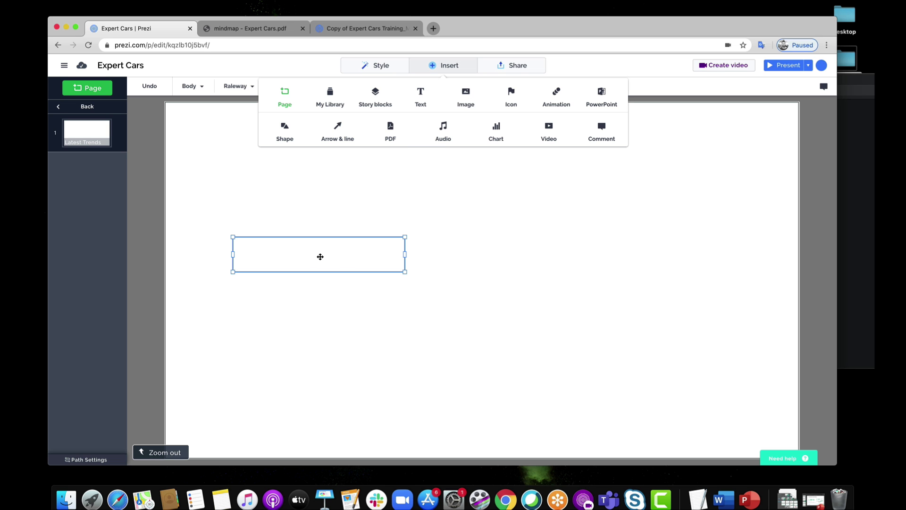
left_click_drag(319, 257, 363, 164)
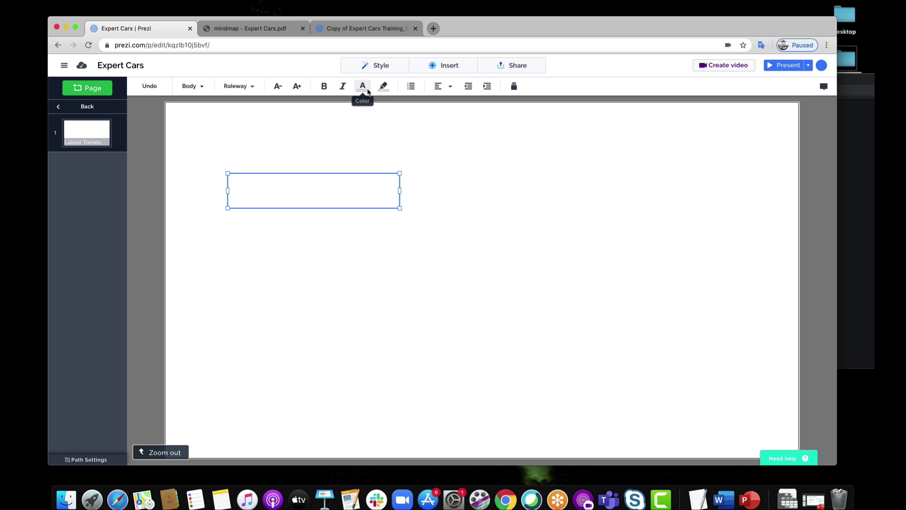
left_click(368, 90)
left_click(386, 132)
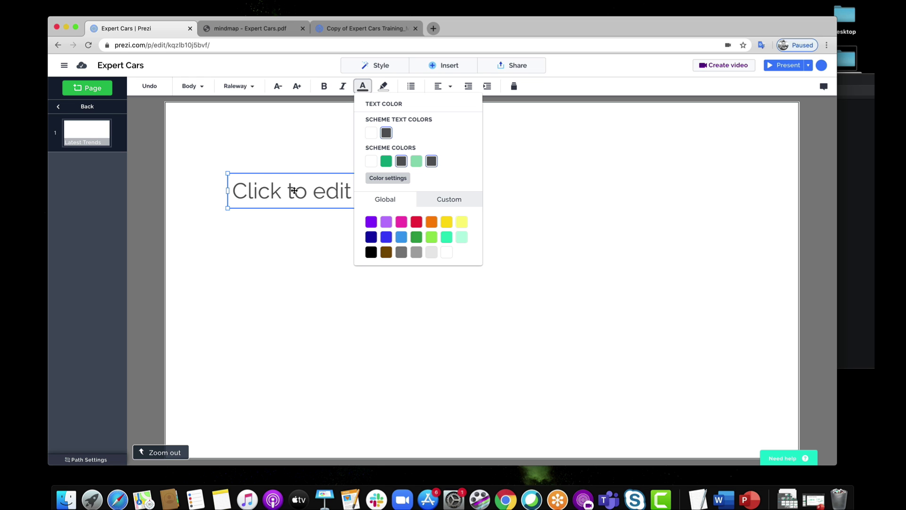
Enter "Latest Trends" as the heading text, place it in the page's upper-left corner, and make it bold.
left_click_drag(293, 188, 239, 131)
left_click(242, 134)
type("Latest Traa")
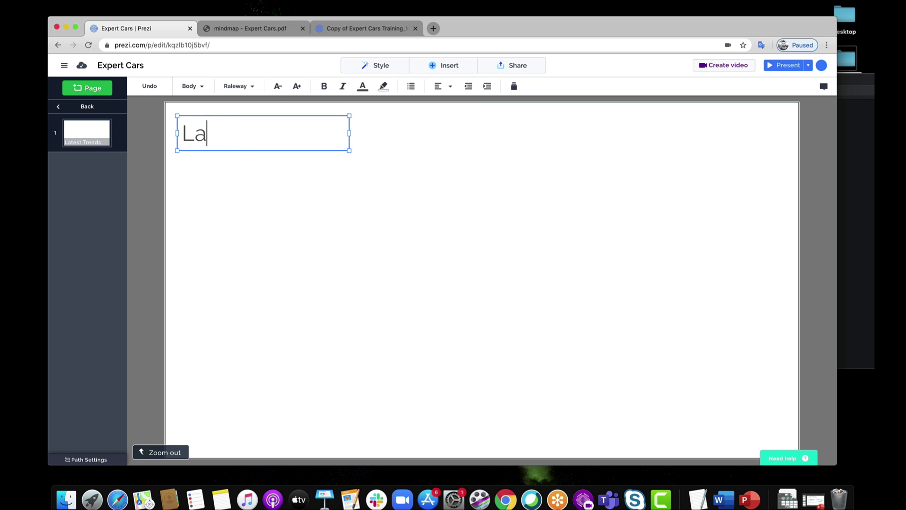
key("BackSpace")
key("BackSpace")
type("ends")
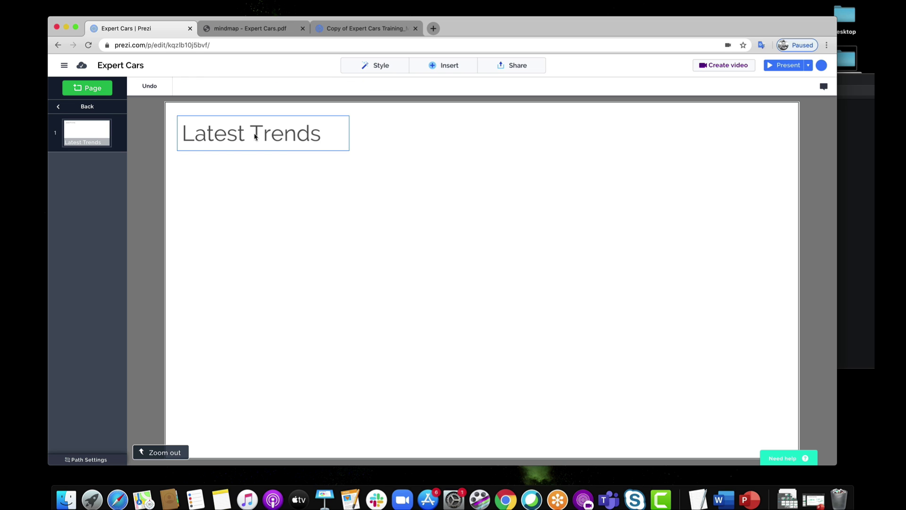
left_click_drag(253, 135, 266, 152)
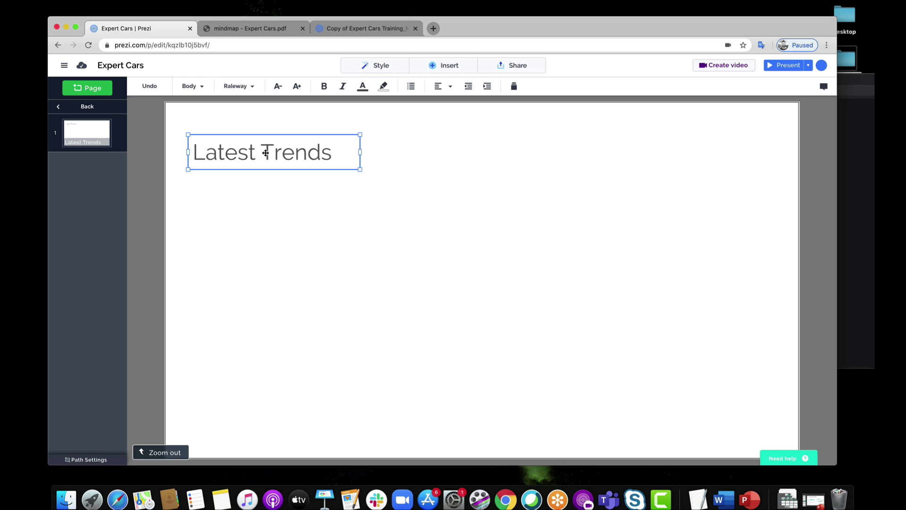
left_click(324, 86)
left_click(312, 174)
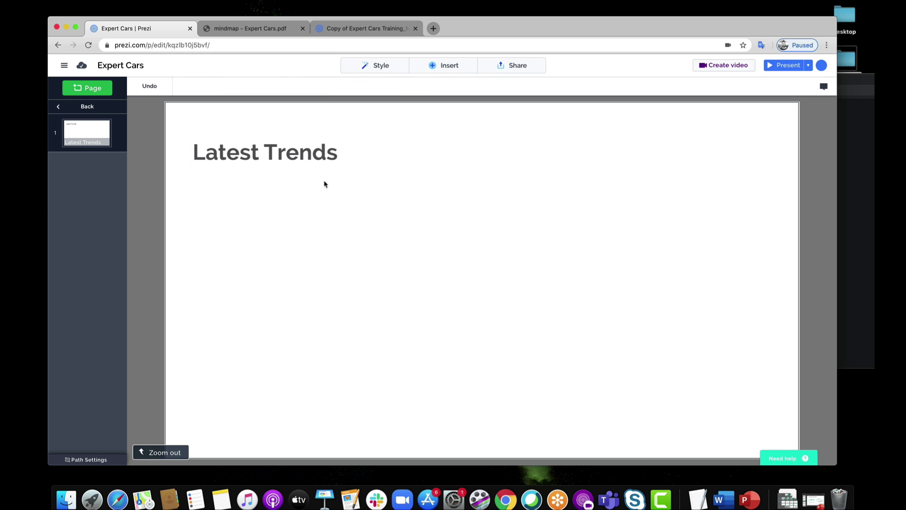
Import the order tracking and delivery time Latest Trends icons from the icons folder onto the page.
left_click(860, 200)
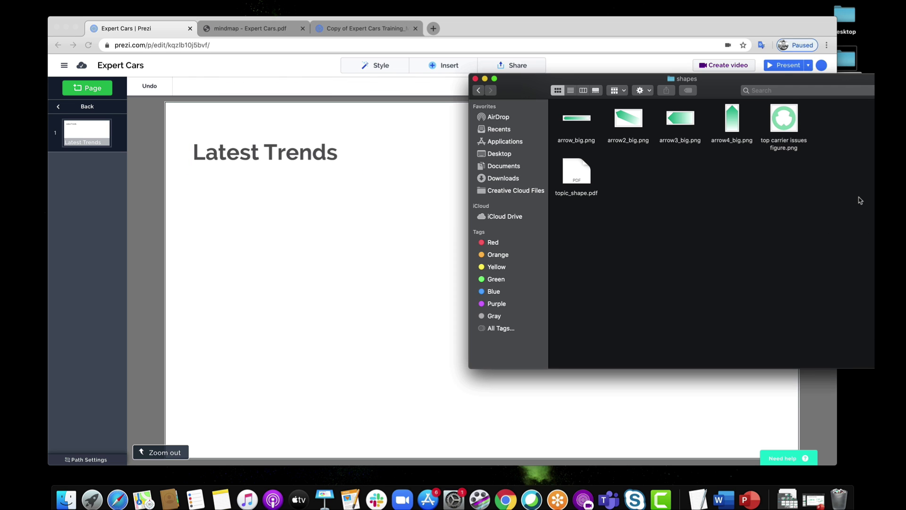
left_click(479, 91)
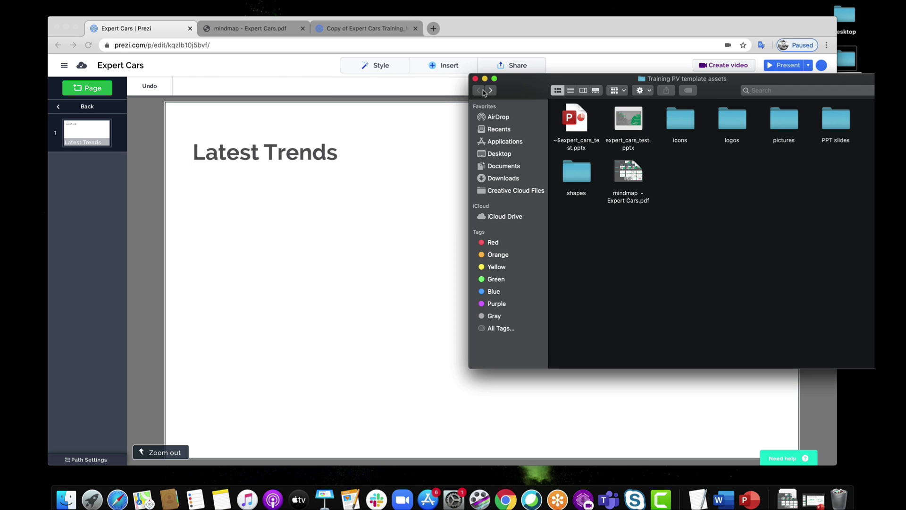
double_click(693, 118)
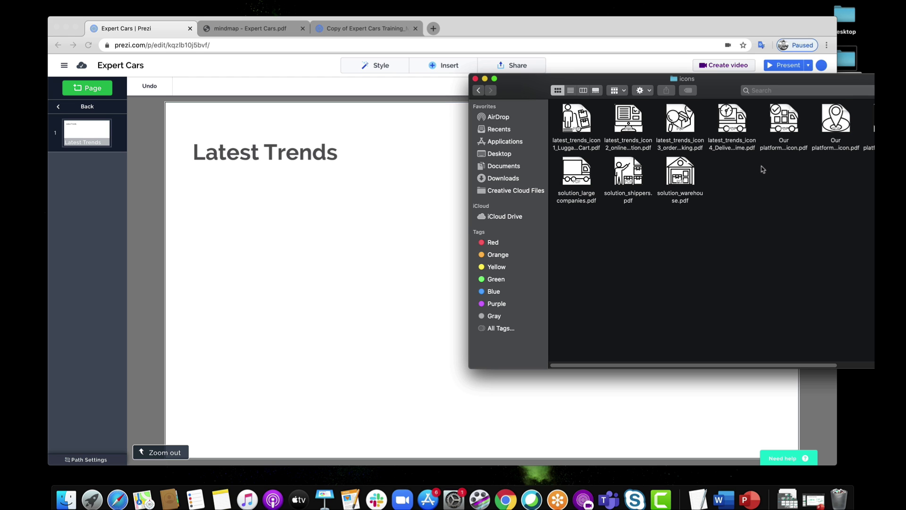
left_click_drag(689, 124, 297, 288)
left_click(846, 216)
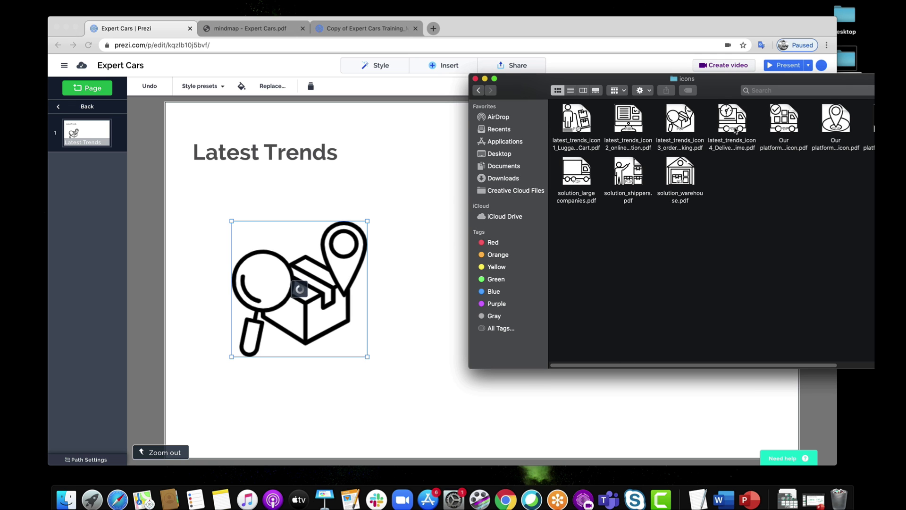
left_click_drag(733, 126, 439, 224)
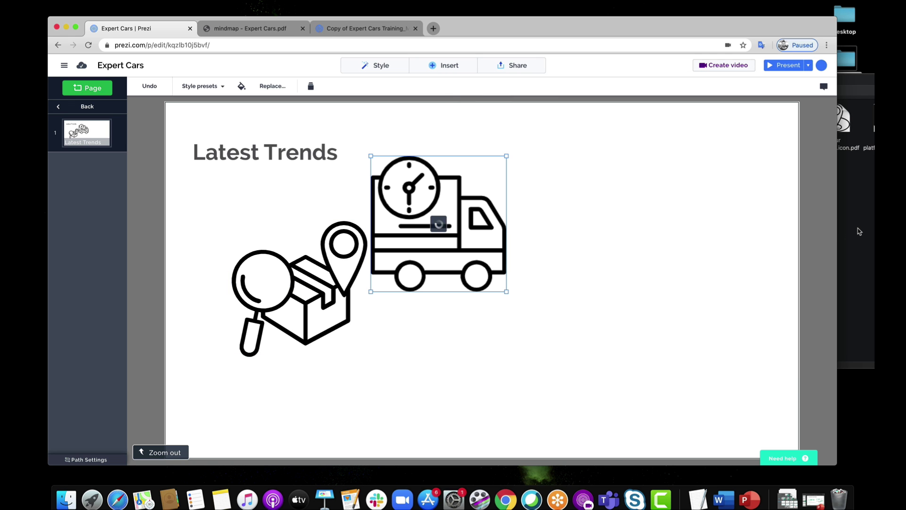
Import the computer and luggage cart Latest Trends icons, and shift the truck and computer icons apart from the magnifier icon.
left_click(858, 229)
left_click_drag(619, 129, 430, 351)
left_click(864, 273)
left_click(576, 126)
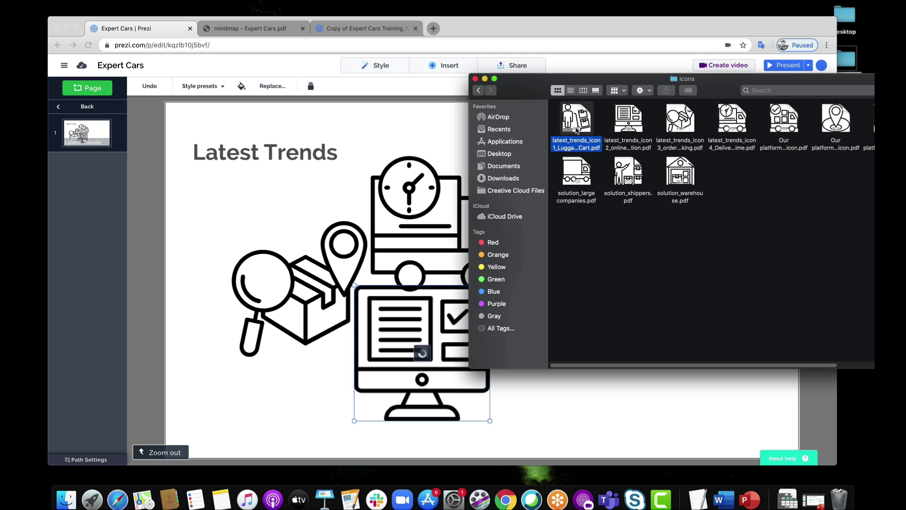
left_click_drag(576, 126, 672, 285)
left_click_drag(488, 249, 542, 239)
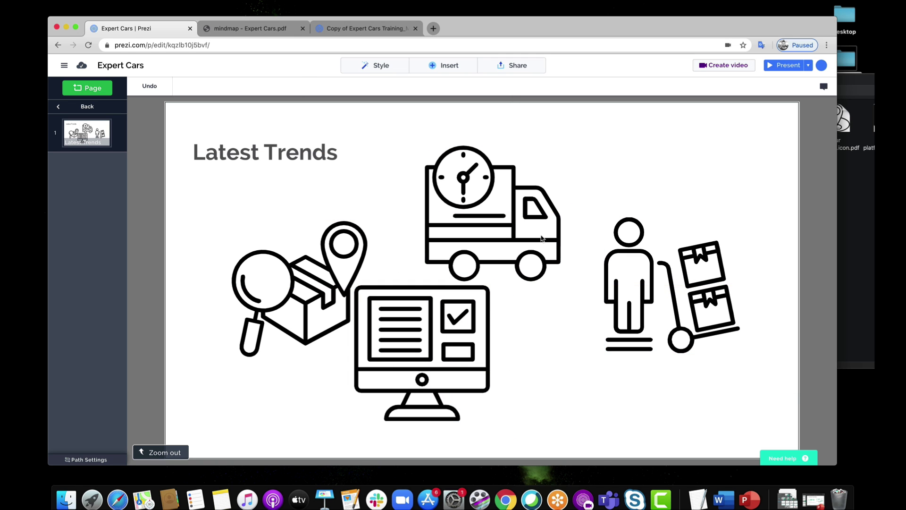
left_click_drag(452, 351, 529, 359)
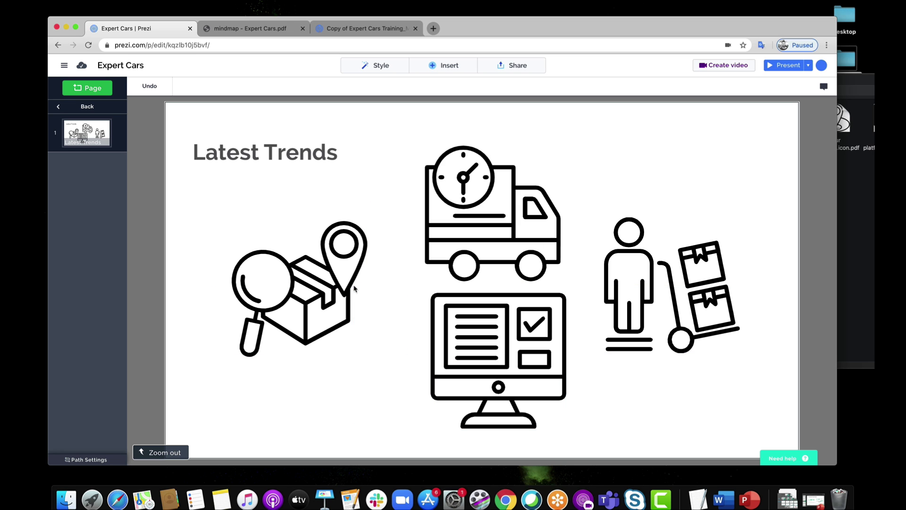
Scale all four icons down together to about half size and move the magnifier-and-parcel icon farther left below the heading.
left_click(311, 244)
left_click(287, 205)
left_click_drag(277, 194, 759, 384)
left_click_drag(717, 172, 509, 327)
left_click_drag(452, 352, 690, 266)
left_click(627, 237)
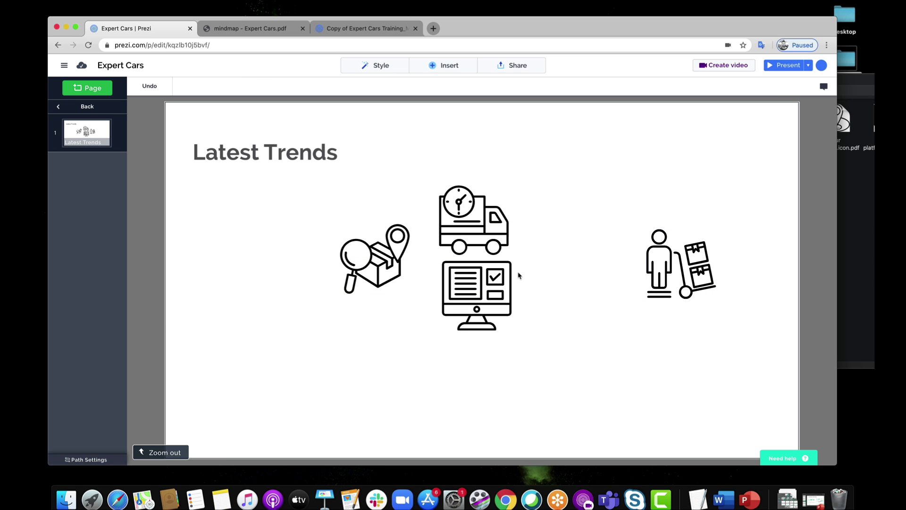
left_click_drag(377, 258, 298, 258)
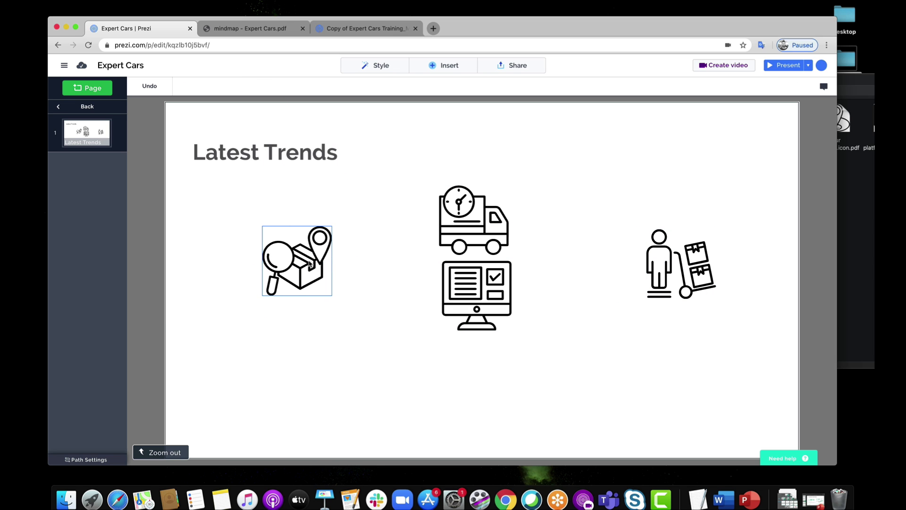
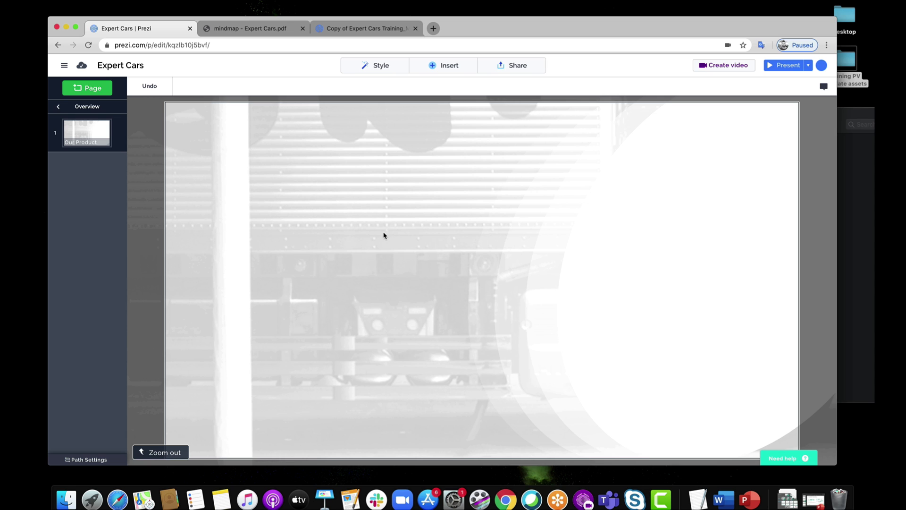
Insert a text box reading "Expert Cars App" on the Our Product page.
left_click(436, 73)
left_click_drag(421, 92, 370, 253)
type("Ex")
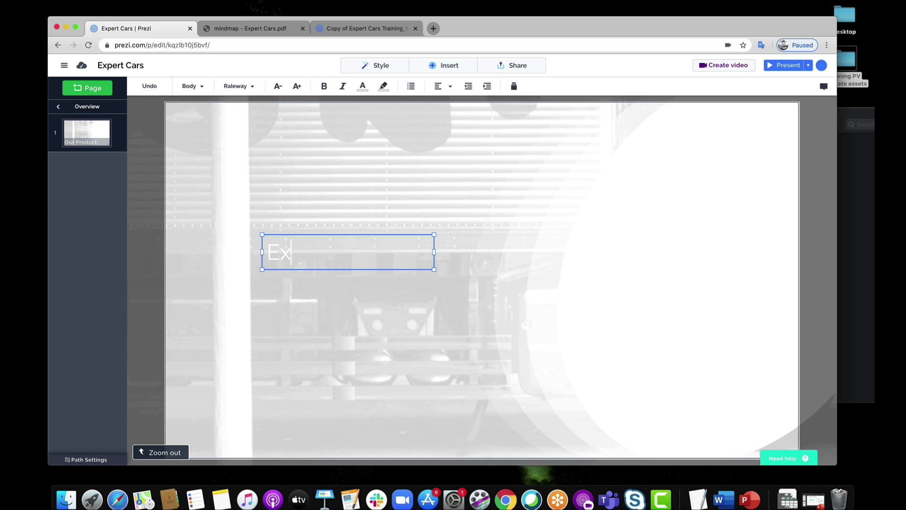
type("pert Cars App")
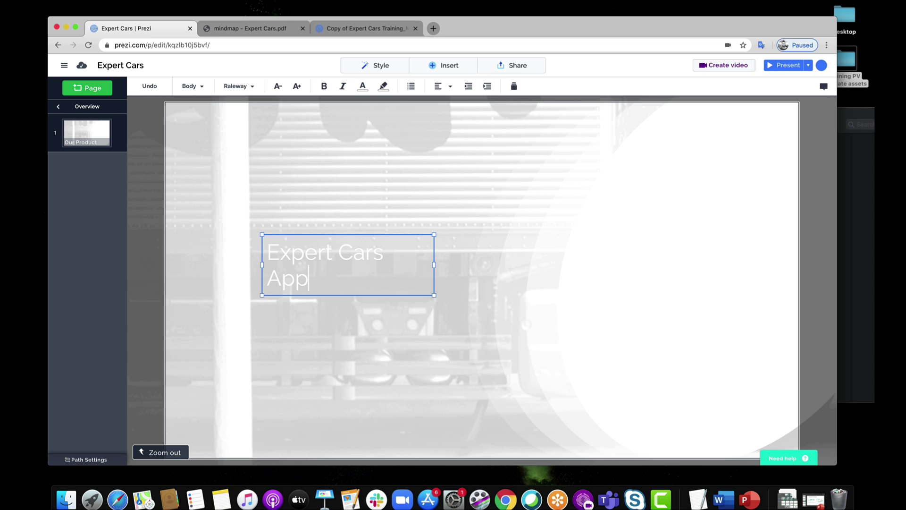
Widen the "Expert Cars App" text onto one line, make it bold and dark gray, and place it enlarged at the page's upper right.
left_click_drag(434, 264, 460, 267)
left_click(324, 86)
left_click(362, 87)
left_click(387, 133)
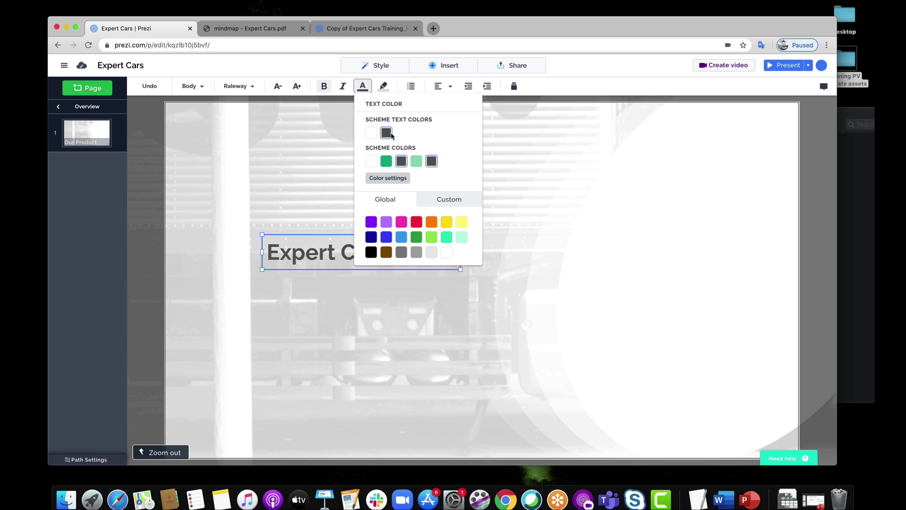
left_click_drag(303, 259, 526, 178)
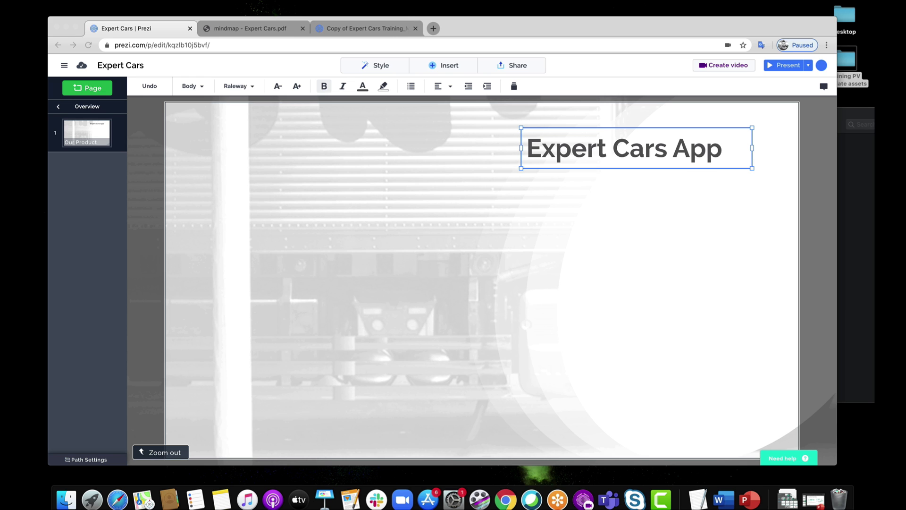
Import app_mockup_1.png from the pictures folder, enlarge it, and place it beneath the "Expert Cars App" heading.
left_click(861, 225)
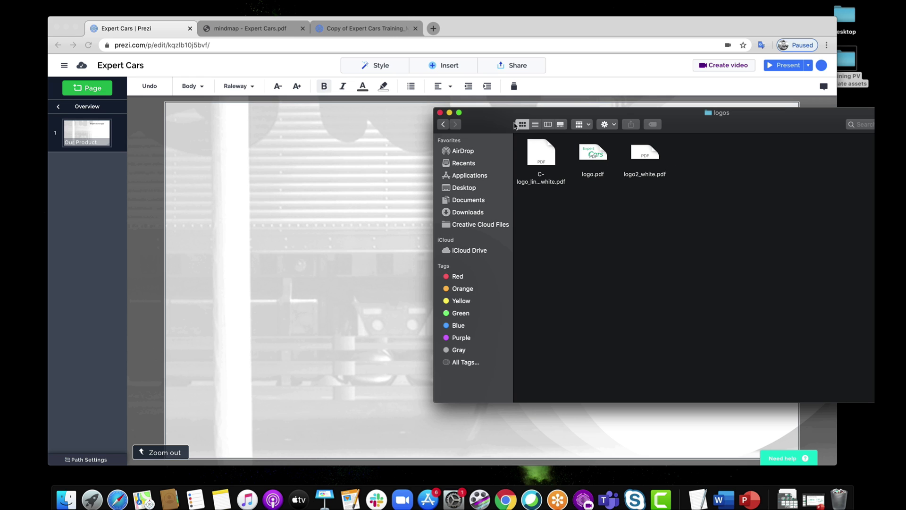
left_click(443, 124)
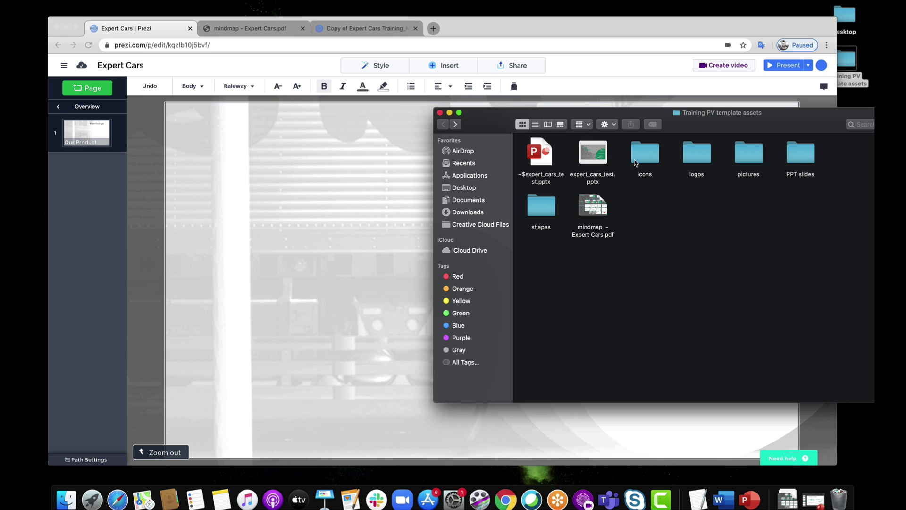
double_click(756, 162)
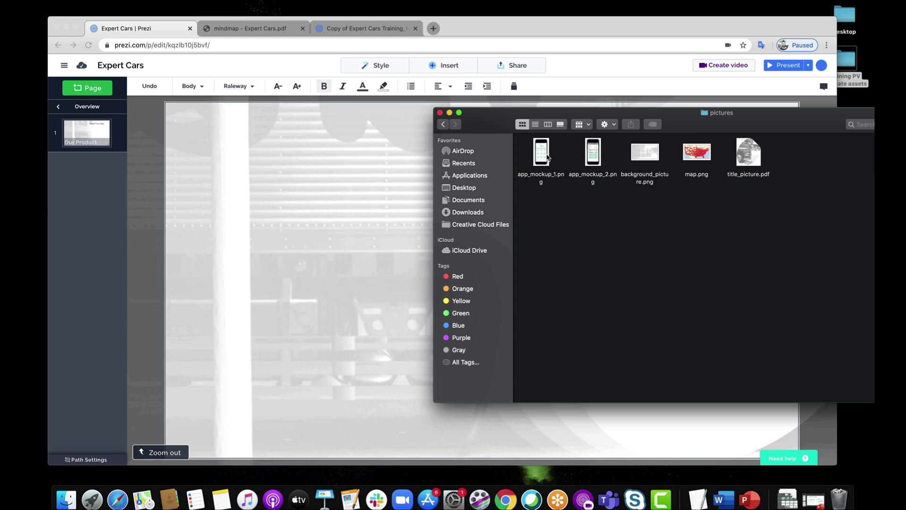
left_click_drag(543, 155, 388, 205)
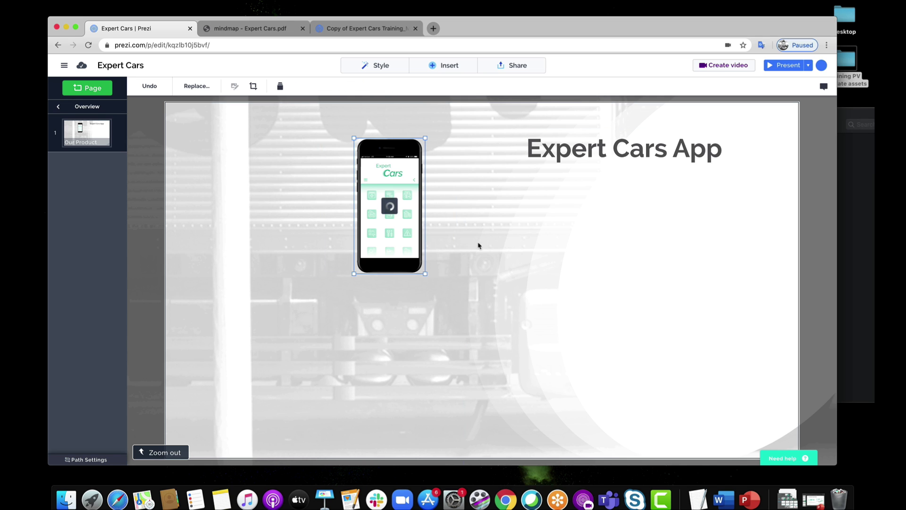
left_click_drag(416, 236, 499, 281)
left_click_drag(508, 319, 635, 387)
left_click_drag(528, 354, 597, 349)
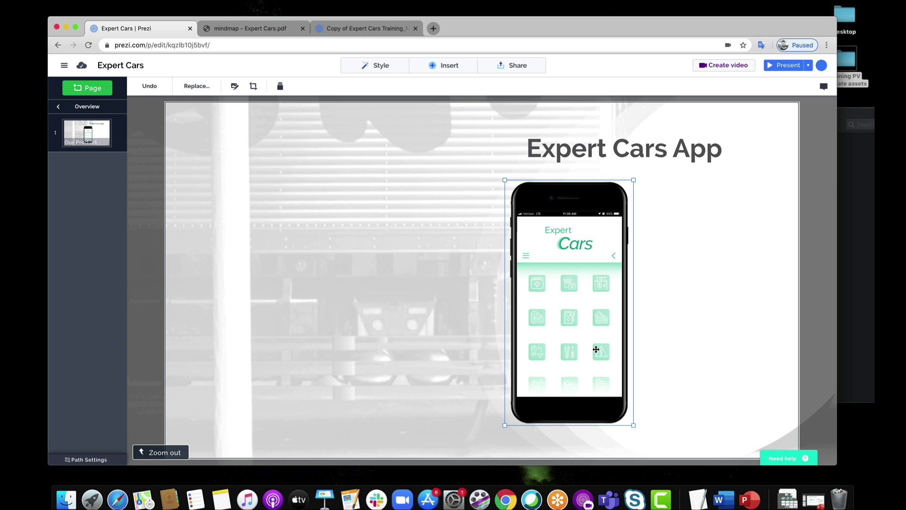
left_click(689, 259)
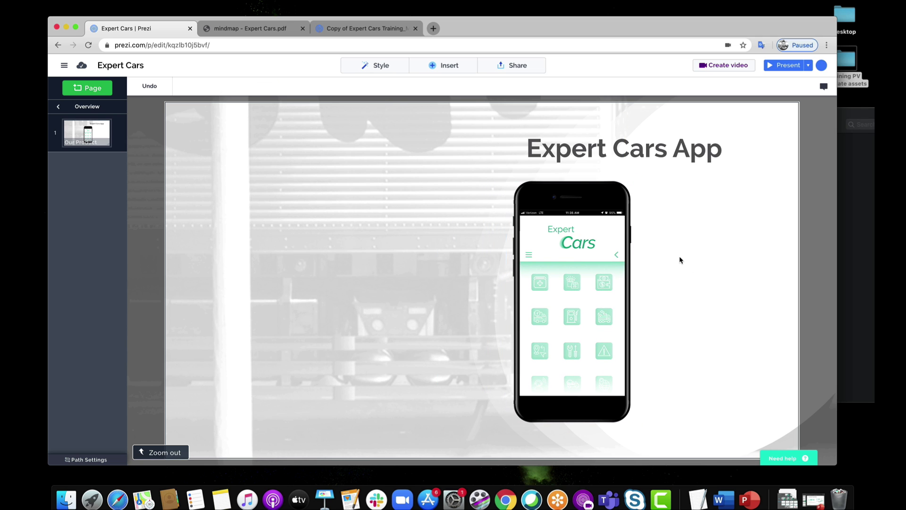
Add bulleted text boxes beside the phone reading "All-in-one app", "#1 amongst Carrier Apps" and "500,000,000+", with the figures in bold green.
left_click(442, 70)
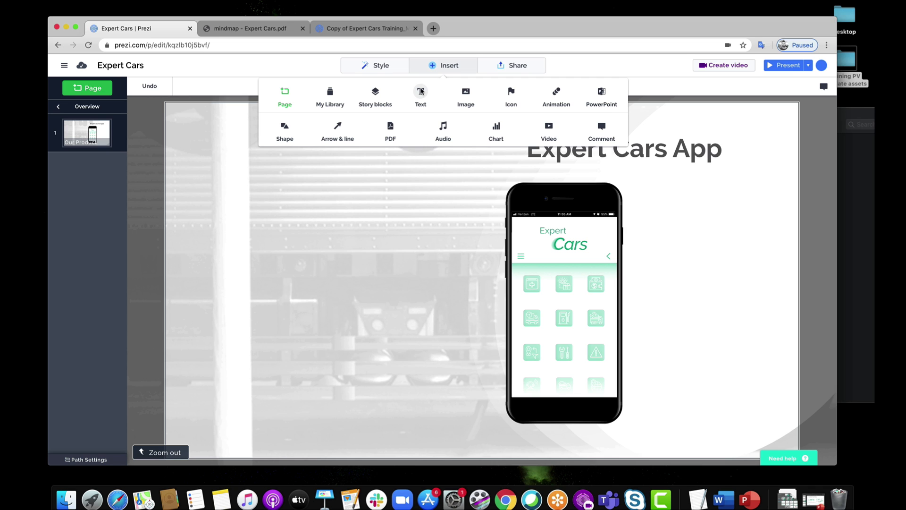
left_click(421, 91)
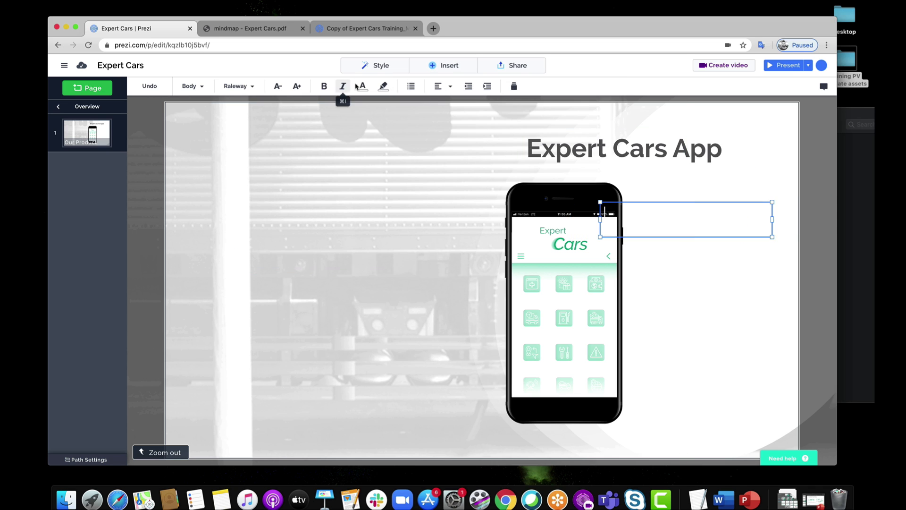
left_click(362, 86)
left_click_drag(772, 237, 716, 226)
left_click_drag(679, 213, 720, 213)
left_click(363, 88)
left_click(664, 210)
left_click(415, 87)
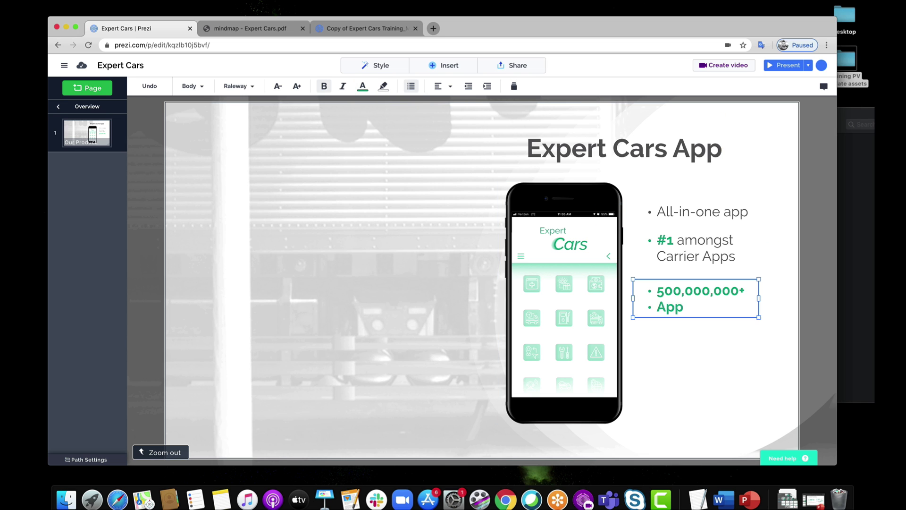
Complete the 500,000,000+ bullet with "App Downloads" in regular dark gray text and widen its box so the words share one line.
key("BackSpace")
key("BackSpace")
key("BackSpace")
key("BackSpace")
key("BackSpace")
type("App Downloads")
left_click_drag(731, 325, 657, 305)
left_click(324, 85)
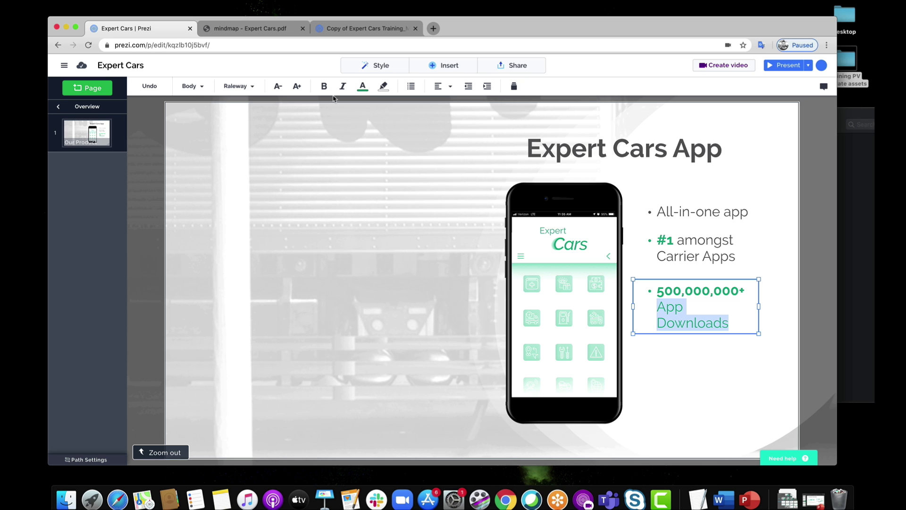
left_click(362, 88)
left_click(395, 131)
left_click_drag(759, 305, 766, 306)
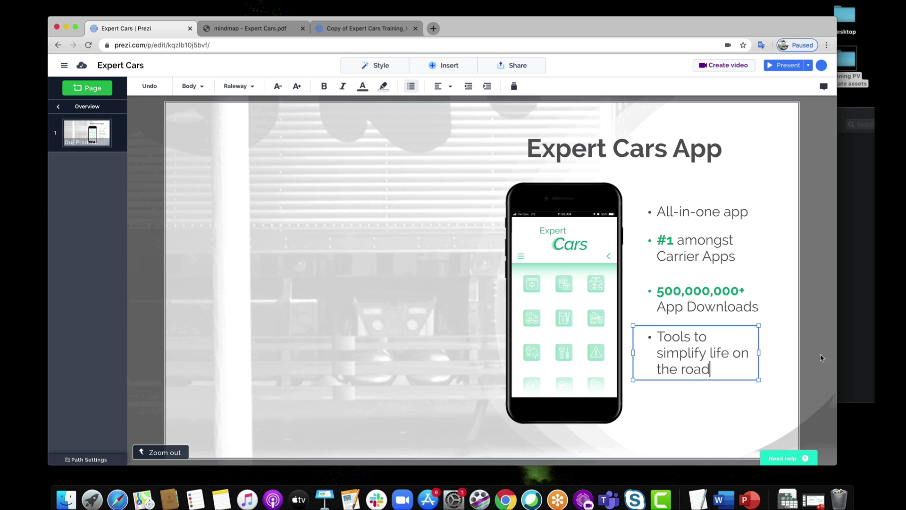
Widen the "Tools to simplify life on the road" bullet to two lines and duplicate it below as "Real-time tracking".
left_click_drag(759, 352, 640, 199)
key("super+d")
triple_click(727, 400)
type("Real-time tracking")
left_click(753, 409)
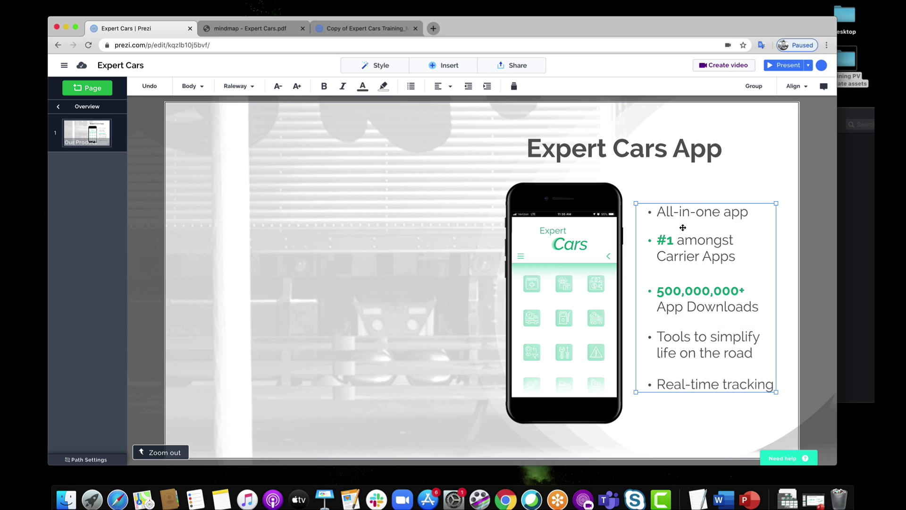
Distribute the five selected bullet text boxes beside the phone vertically so their spacing is even.
left_click(791, 88)
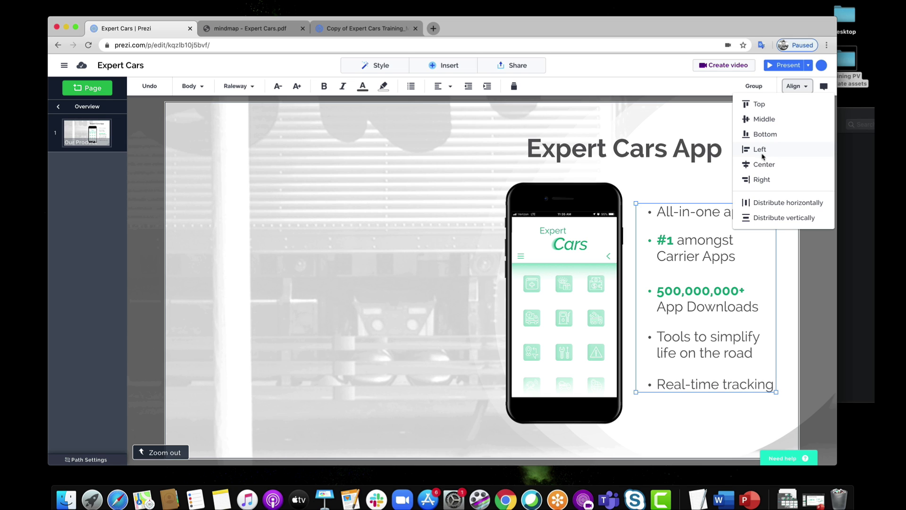
left_click(779, 218)
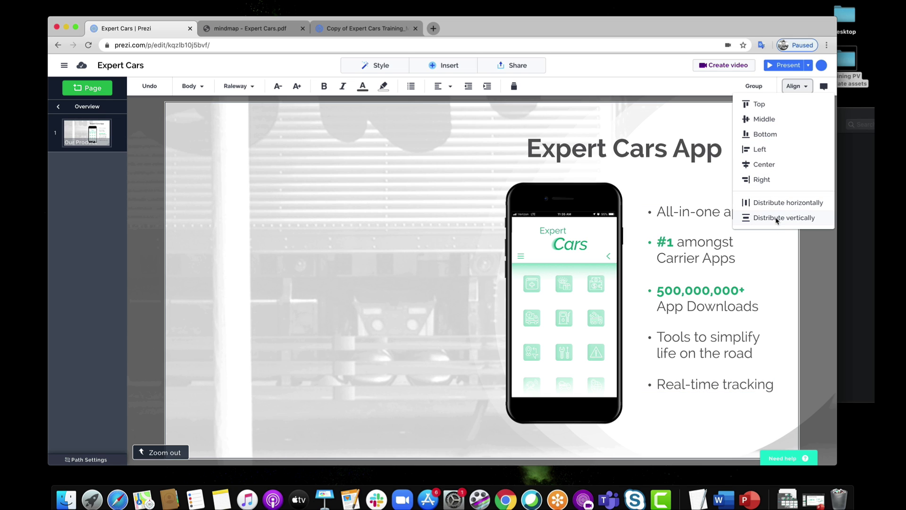
left_click(437, 296)
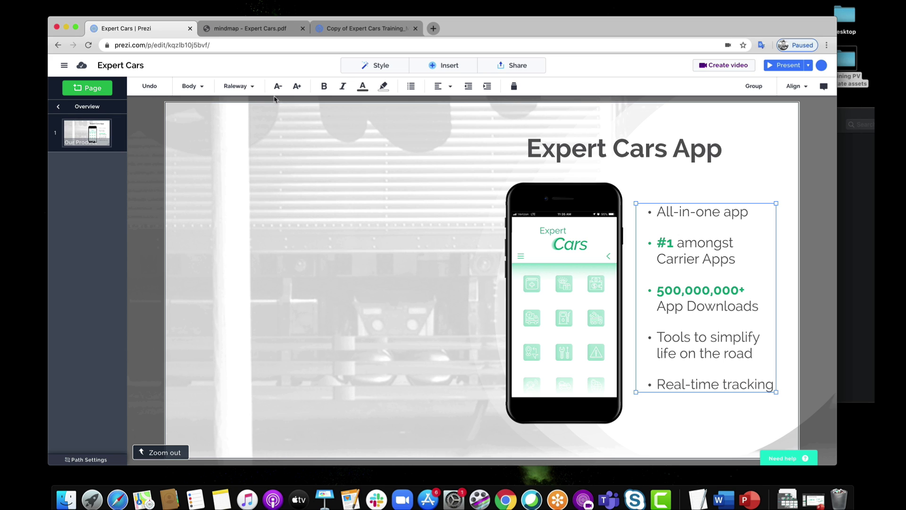
Insert a green square on the empty area beside the phone and change its fill to a linear gradient.
left_click(442, 66)
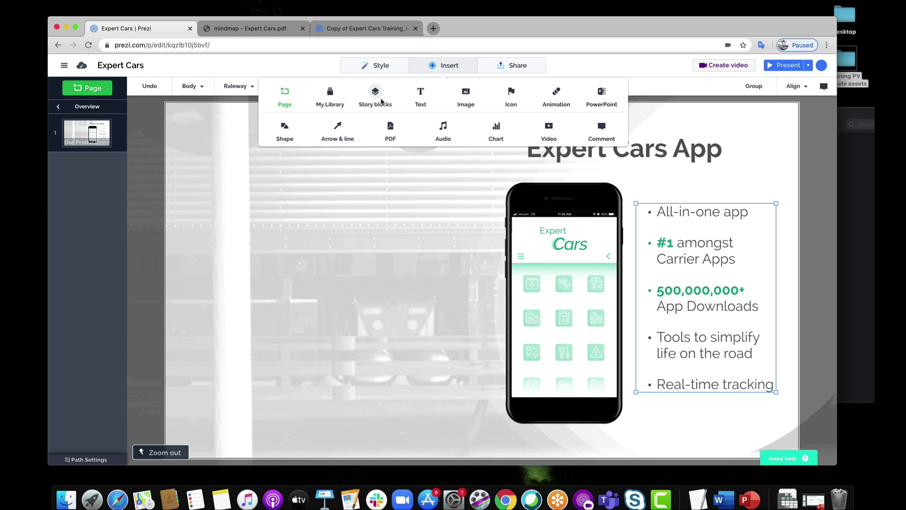
left_click(285, 130)
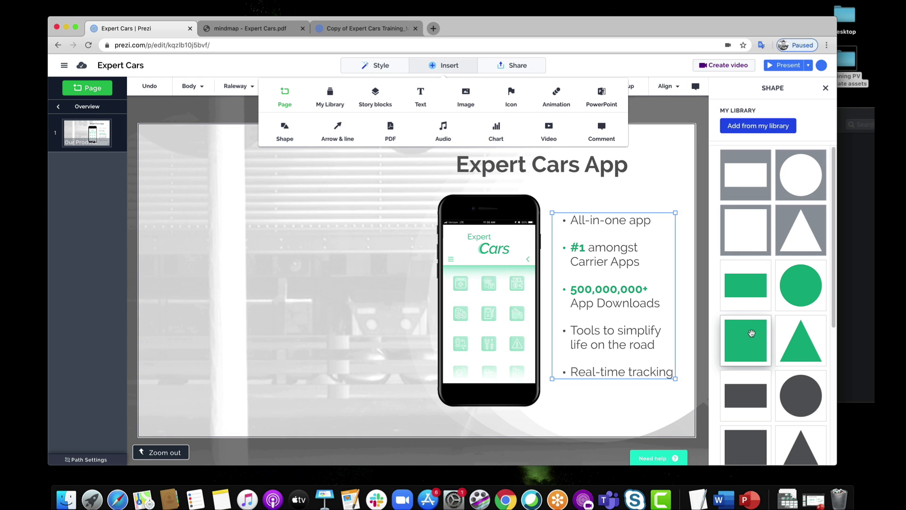
left_click(752, 335)
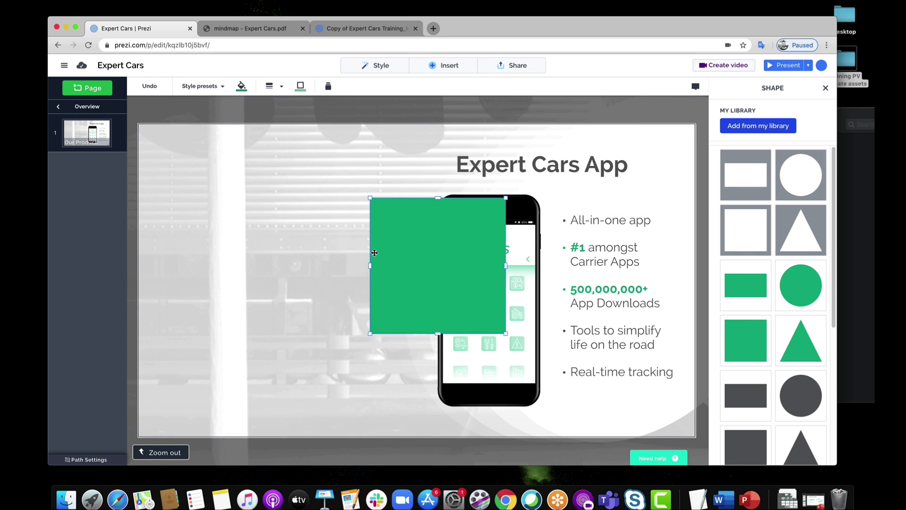
left_click_drag(396, 249, 264, 260)
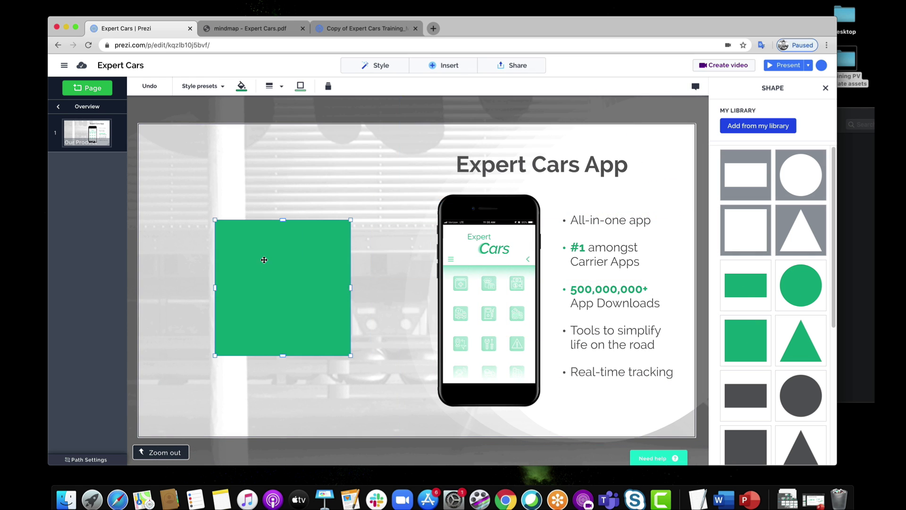
left_click(242, 87)
left_click(299, 126)
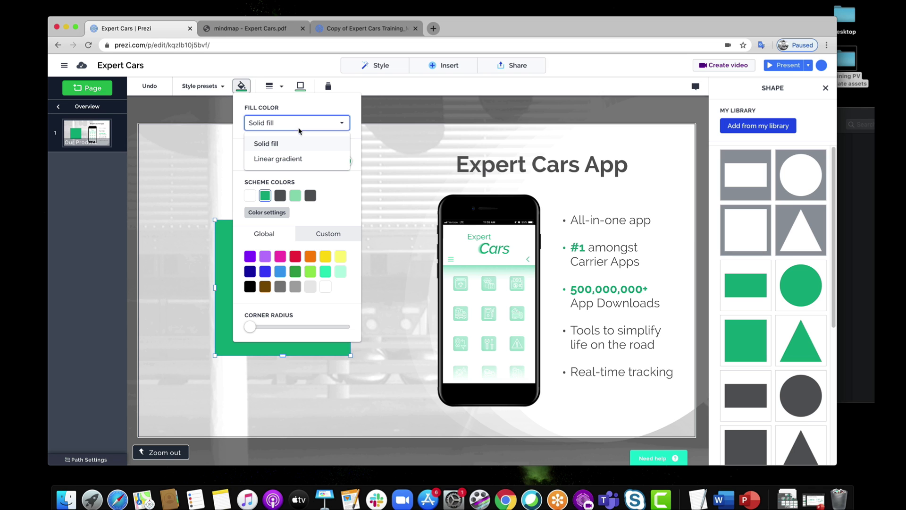
left_click(292, 158)
left_click(227, 257)
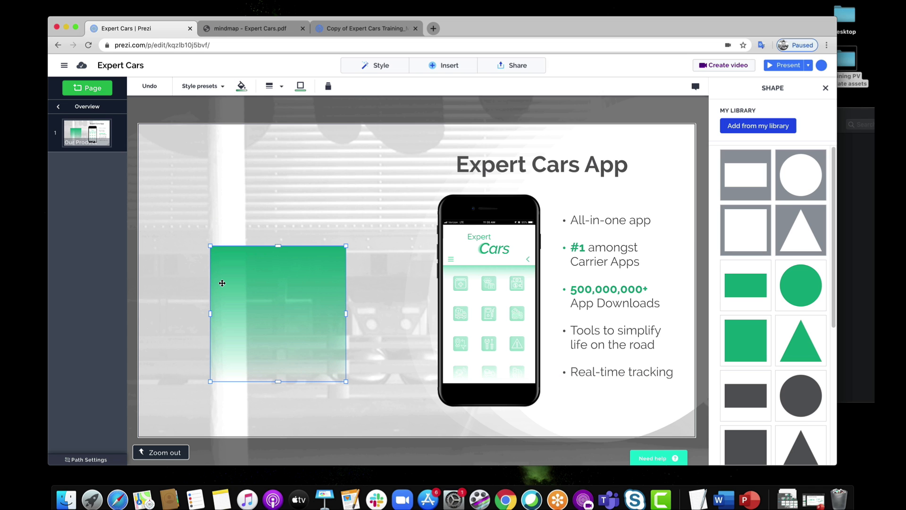
Rotate the gradient square a quarter turn so green fades toward the phone, and reshape it into a low banner from the page's left edge across the phone's base.
left_click_drag(345, 244, 208, 248)
left_click_drag(273, 285, 210, 321)
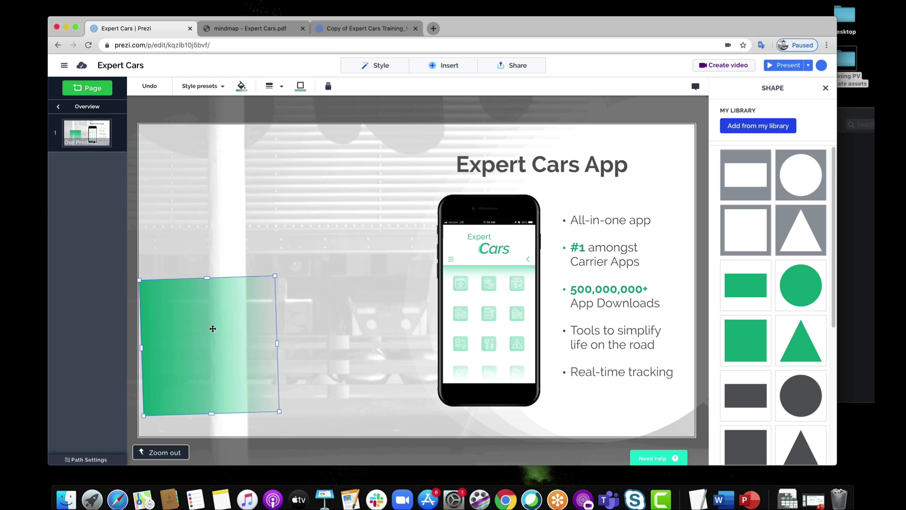
left_click_drag(142, 281, 143, 278)
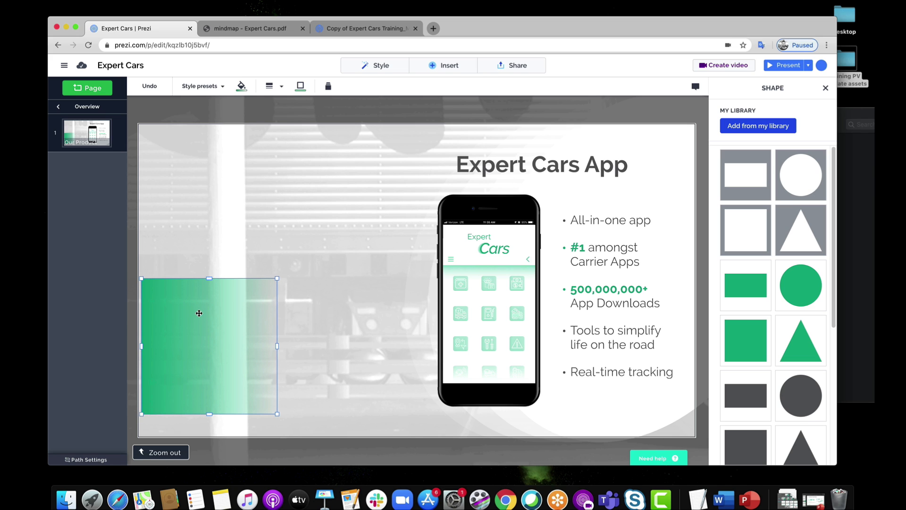
left_click_drag(210, 281, 208, 348)
left_click_drag(209, 381, 202, 380)
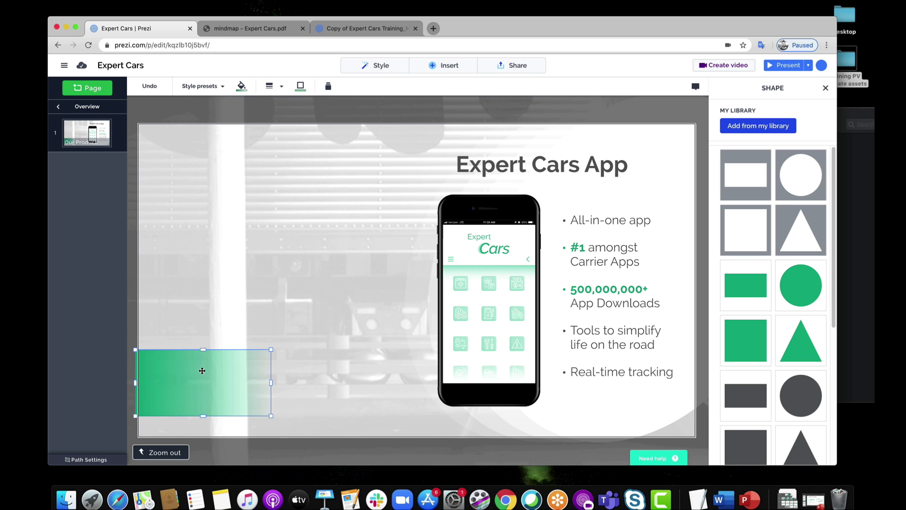
left_click_drag(203, 348, 204, 358)
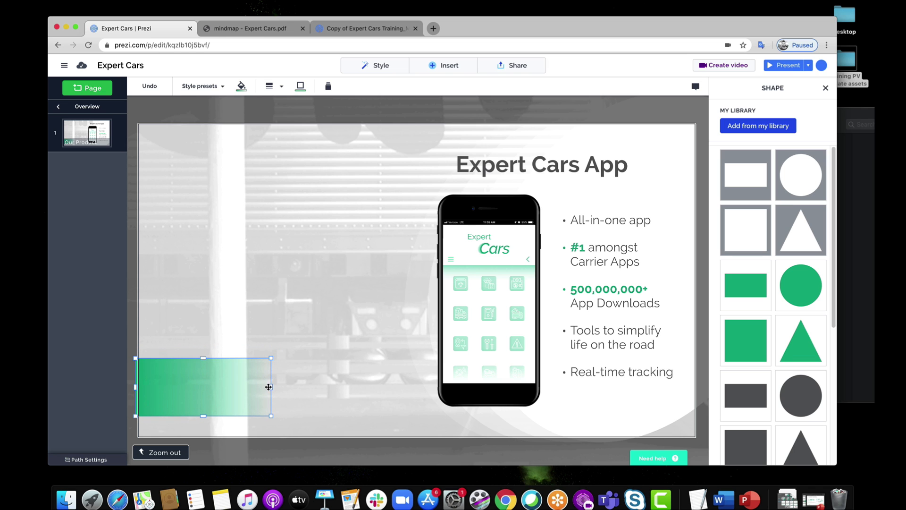
left_click_drag(270, 387, 518, 390)
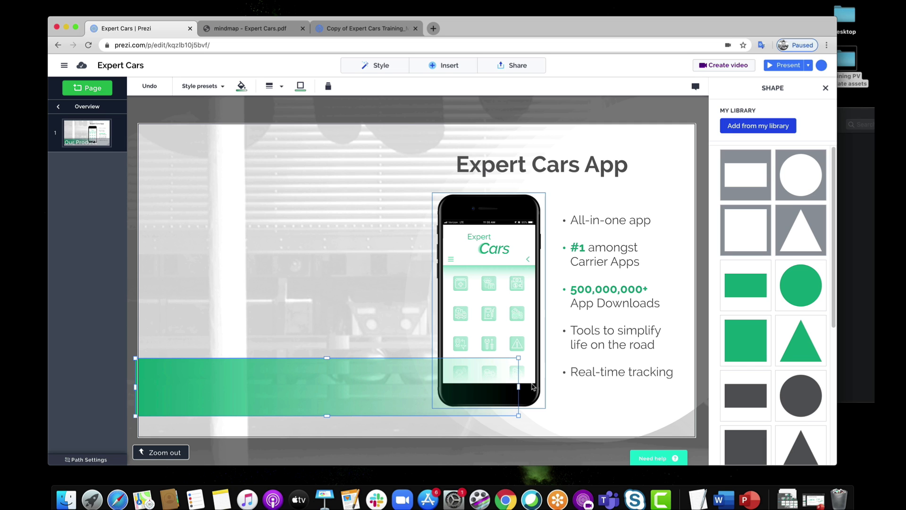
Send the gradient banner to the back behind the phone and nudge it slightly lower on the page.
right_click(326, 379)
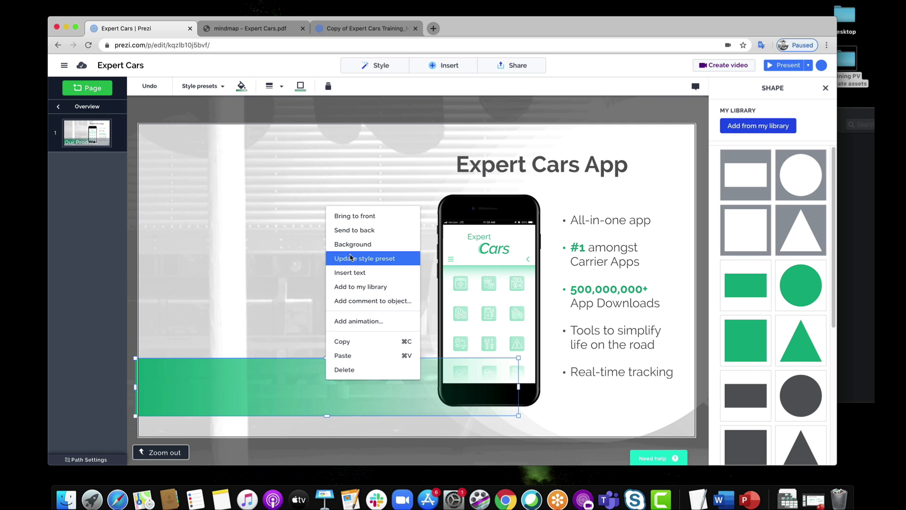
left_click(361, 235)
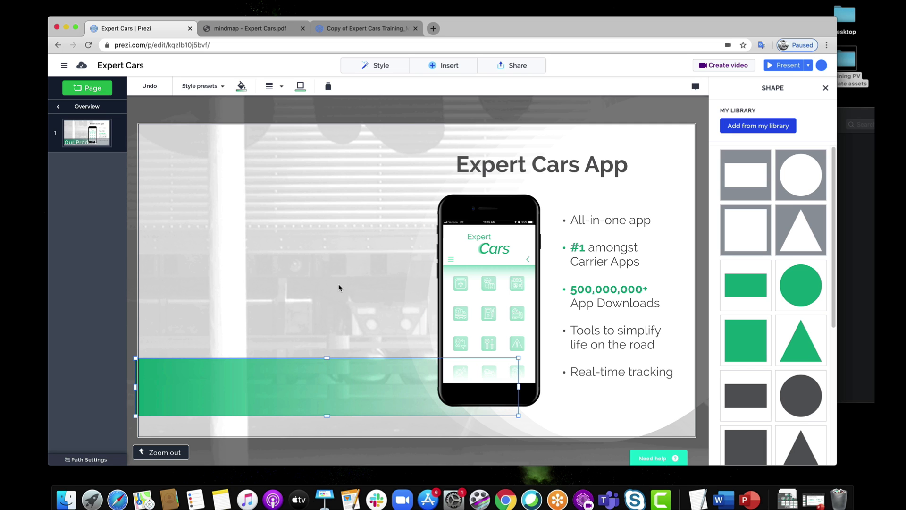
left_click_drag(275, 381, 275, 384)
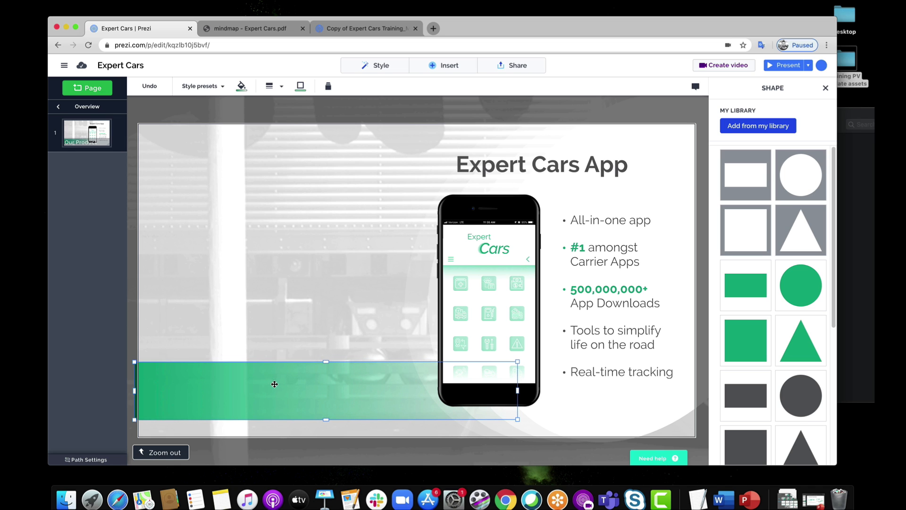
left_click(253, 337)
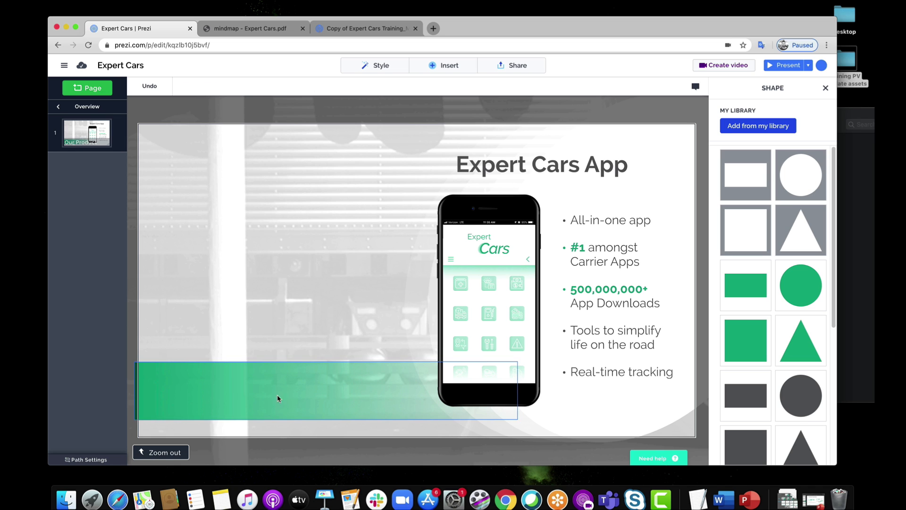
Add the white Expert Cars logo from My Library, shrink it, and place it on the solid green end of the banner.
left_click(448, 69)
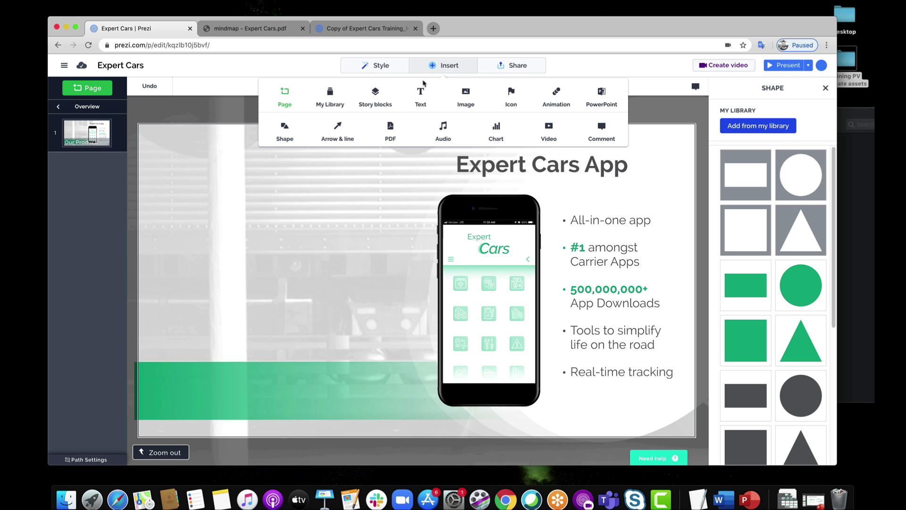
left_click(330, 94)
left_click_drag(746, 175, 322, 347)
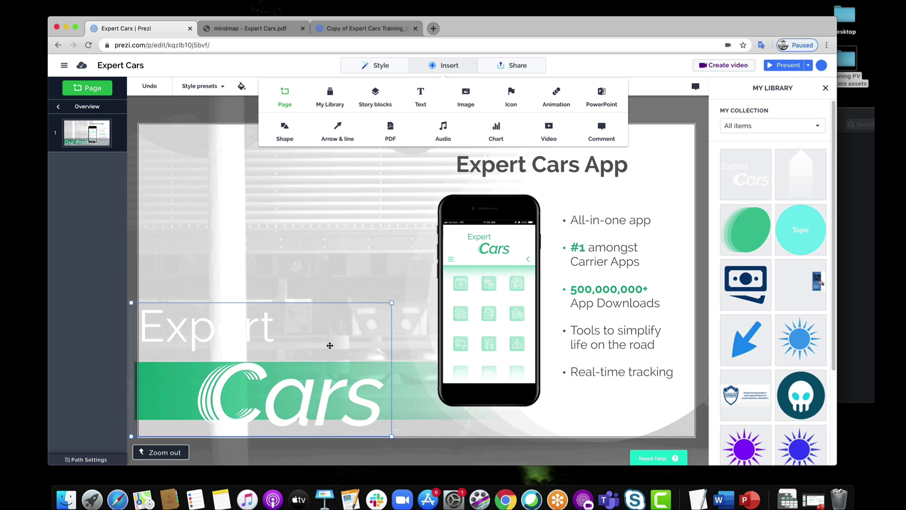
left_click_drag(397, 302, 216, 385)
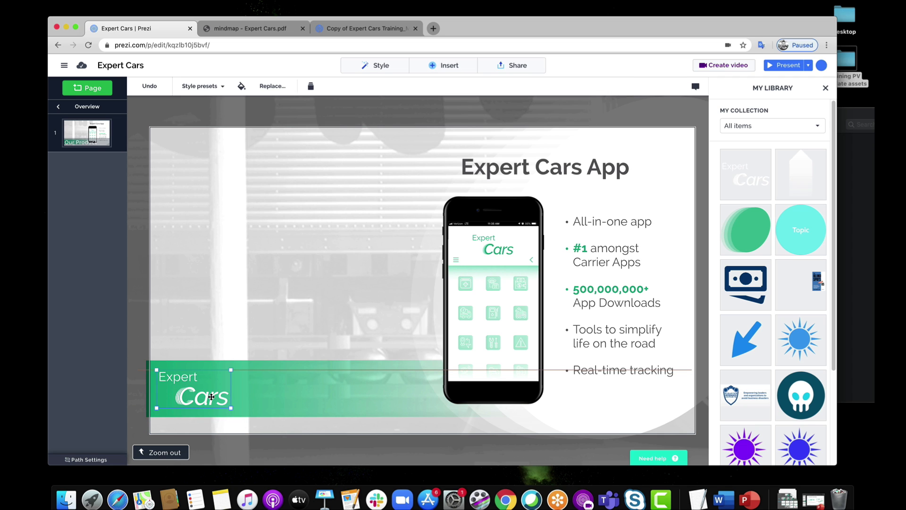
left_click(258, 327)
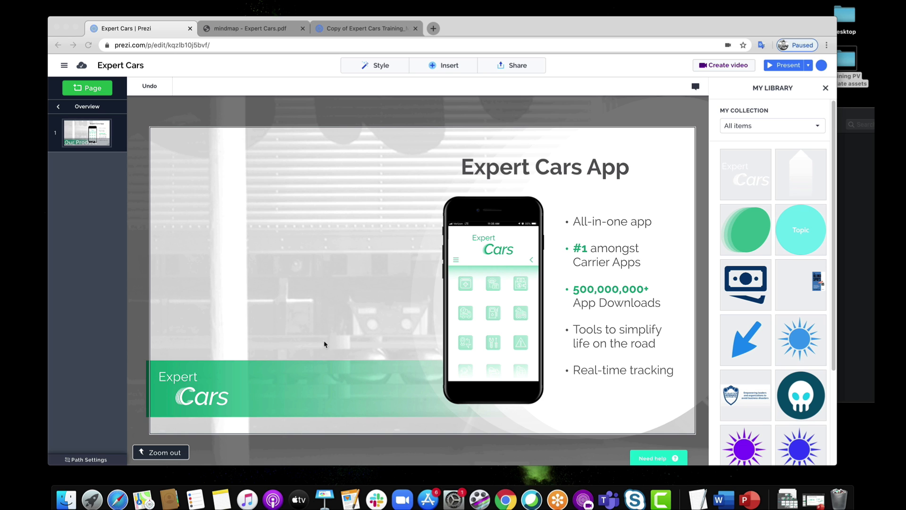
Add a text box beside the banner logo reading "Other competitors" and "App overload - drivers have to download multiple apps for different features".
left_click(443, 67)
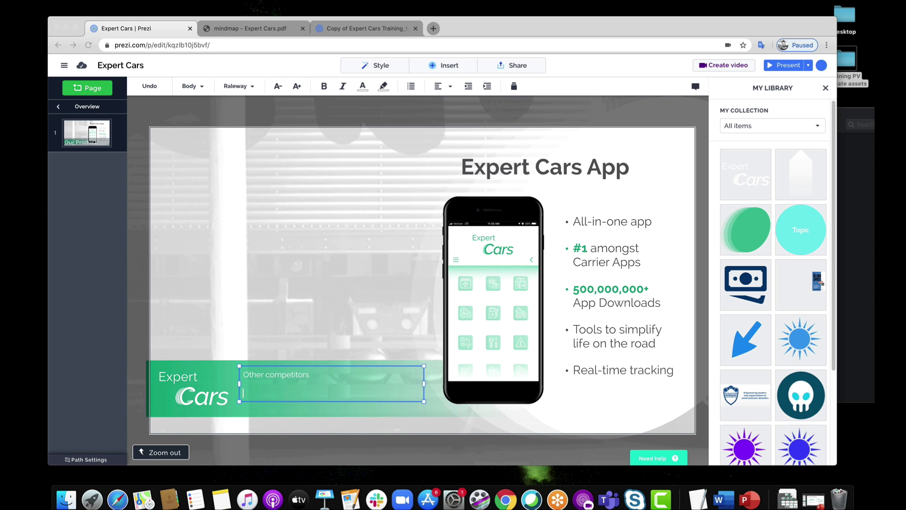
type("App overload - drivers have to download multiple apps for different features")
key("Return")
Add the line "Only solve one issue for either the broker of the carrier" to the banner text and adjust its box width.
type("Only solve one issue for either the broker of the carrier")
left_click_drag(427, 430, 429, 395)
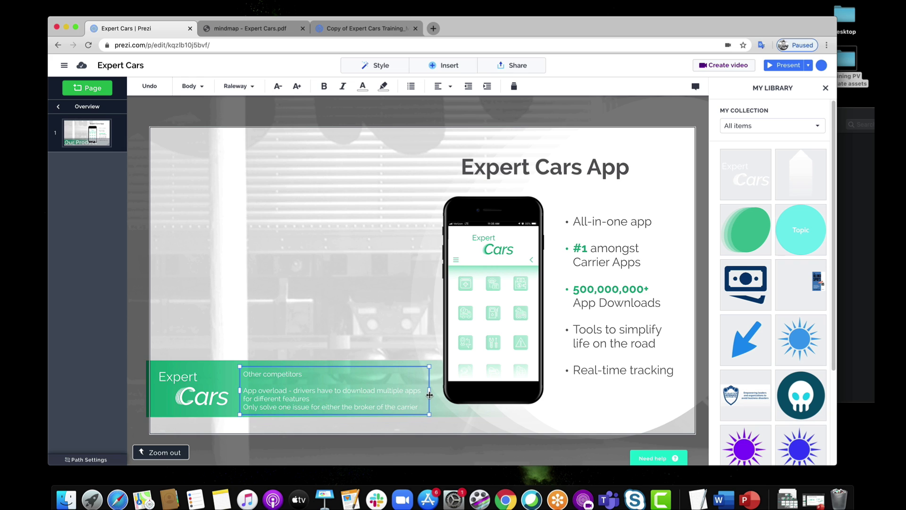
left_click(361, 283)
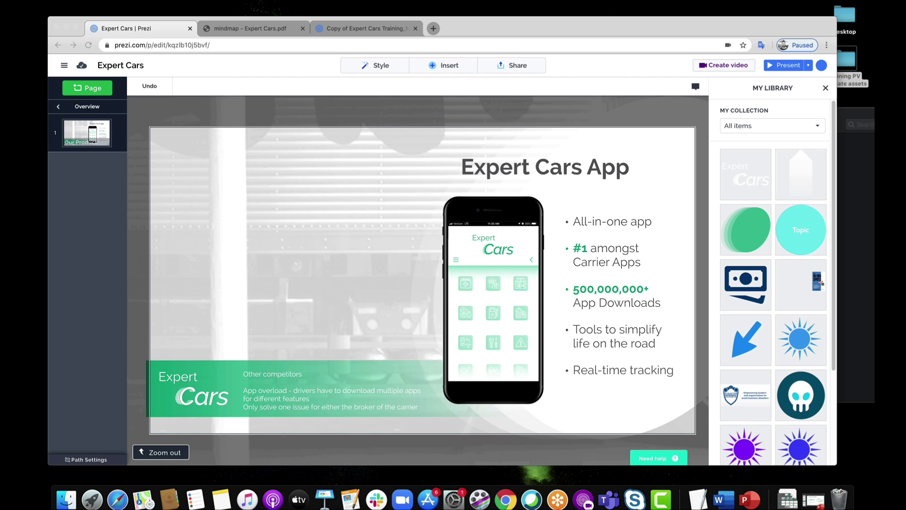
Duplicate the Expert Cars App page and change the copy's heading to "Tracking".
right_click(105, 134)
left_click(133, 182)
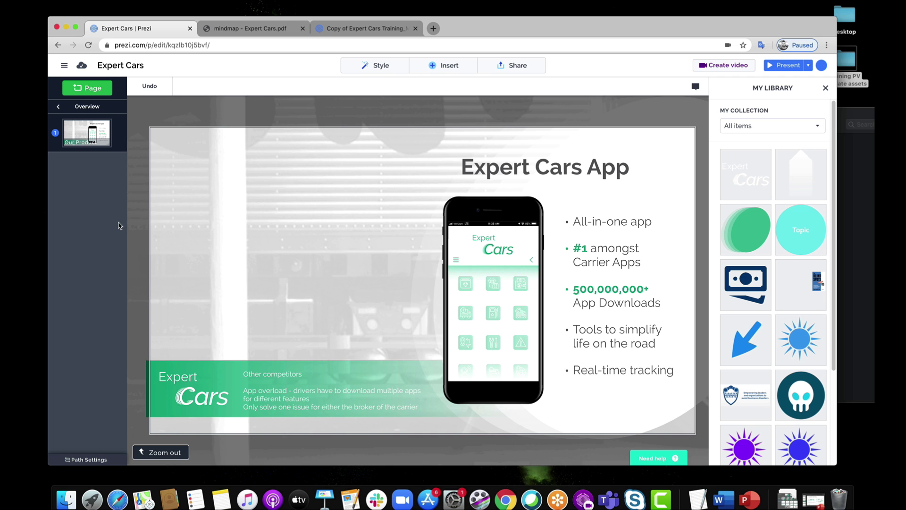
key("super+v")
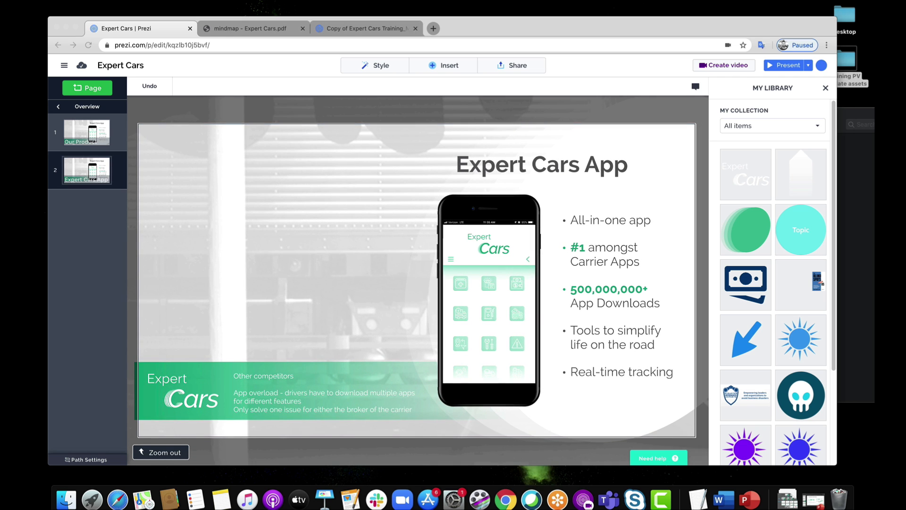
left_click(528, 166)
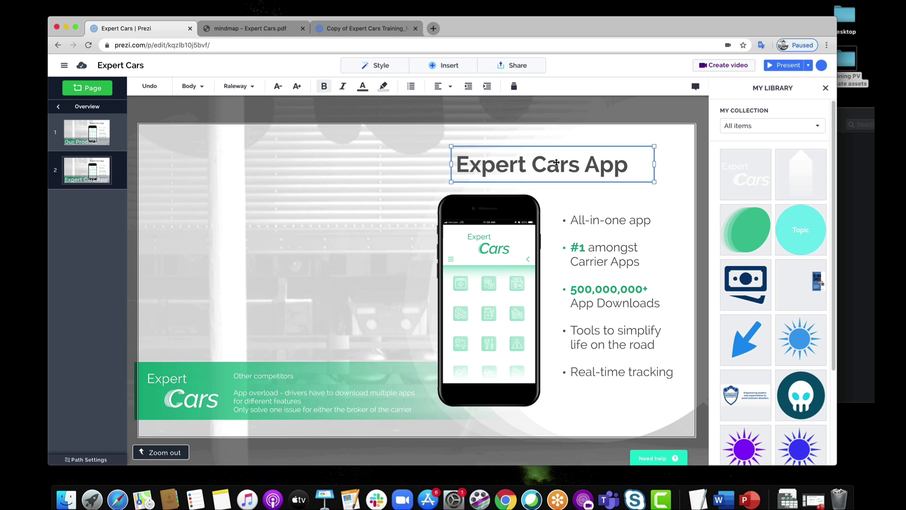
triple_click(556, 163)
type("Tracking")
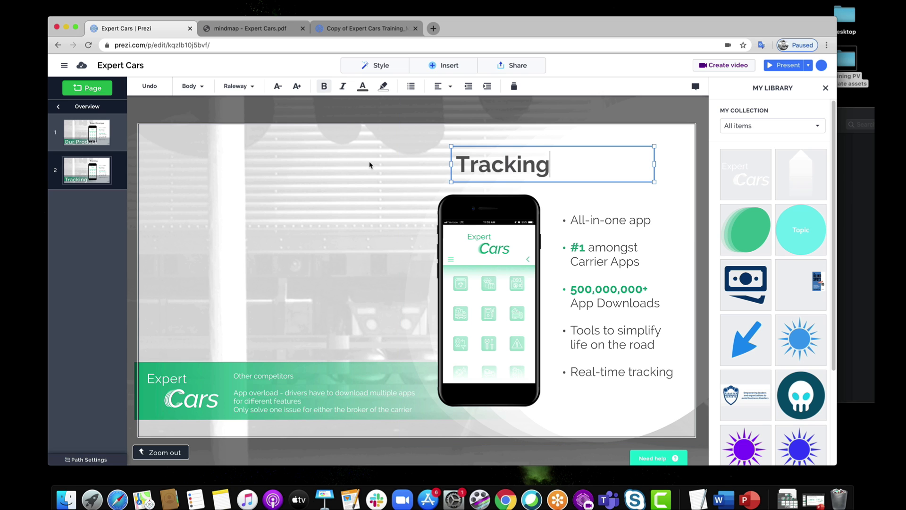
Replace the phone image on the Tracking page with app_mockup_2.png from the pictures folder in Training PV template assets.
left_click(463, 236)
left_click(196, 86)
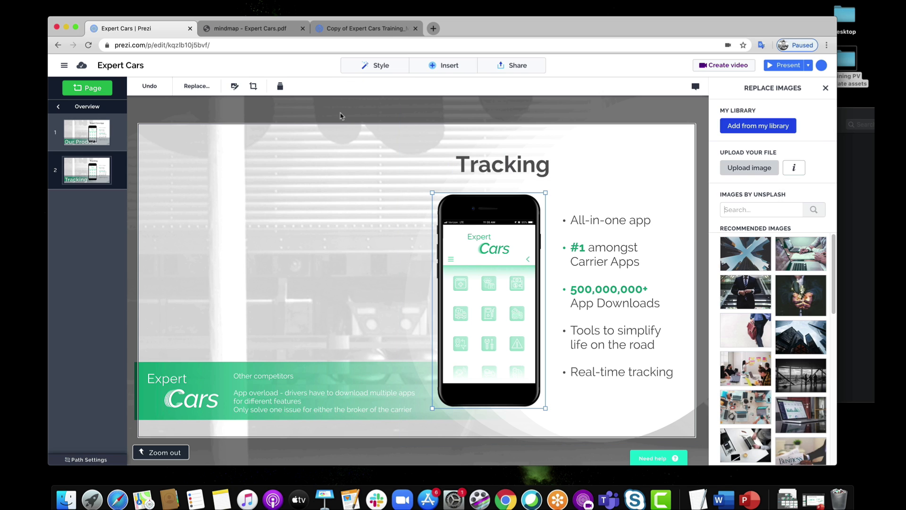
left_click(748, 169)
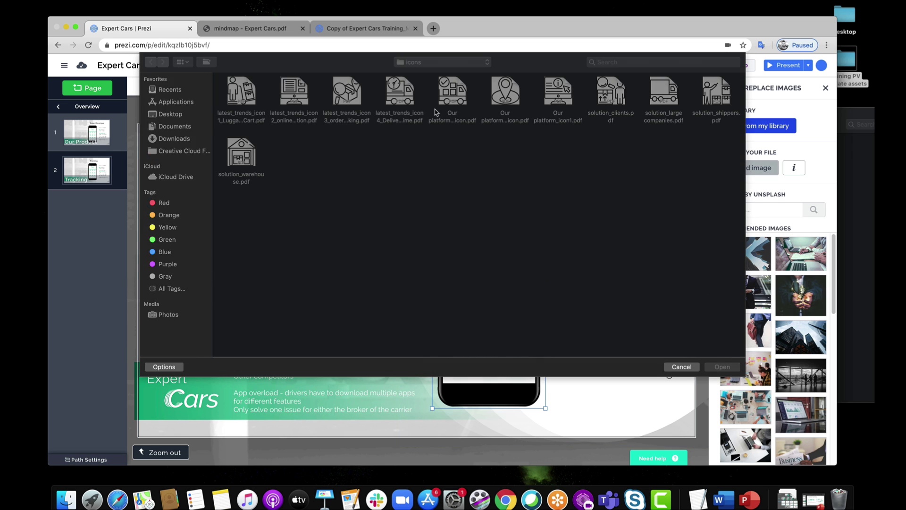
left_click(415, 63)
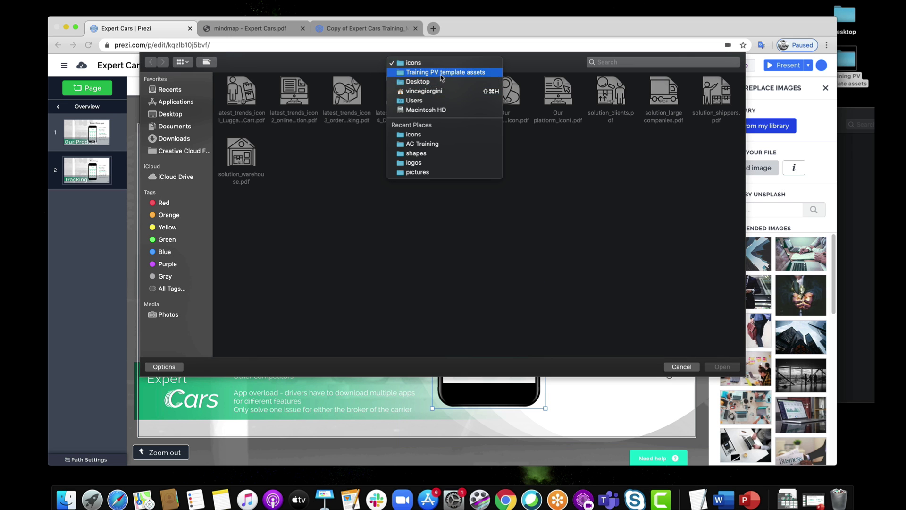
left_click(418, 72)
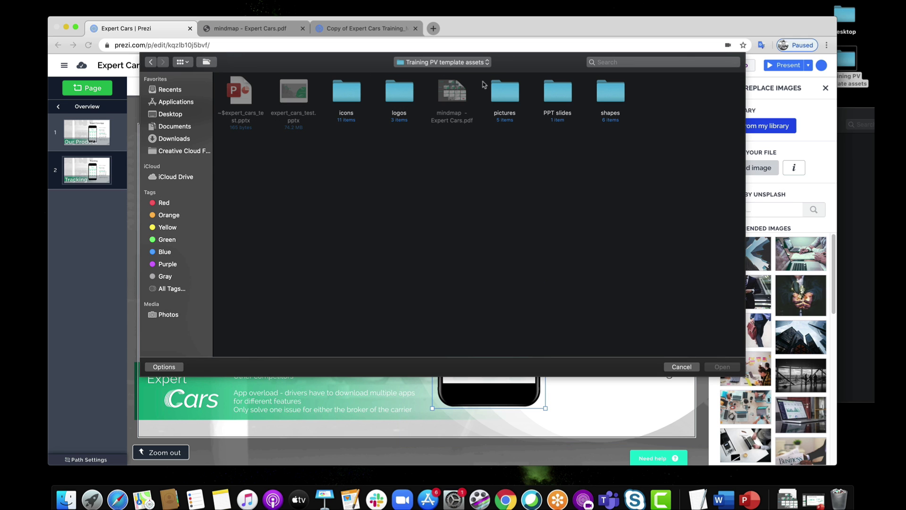
double_click(505, 92)
left_click(293, 92)
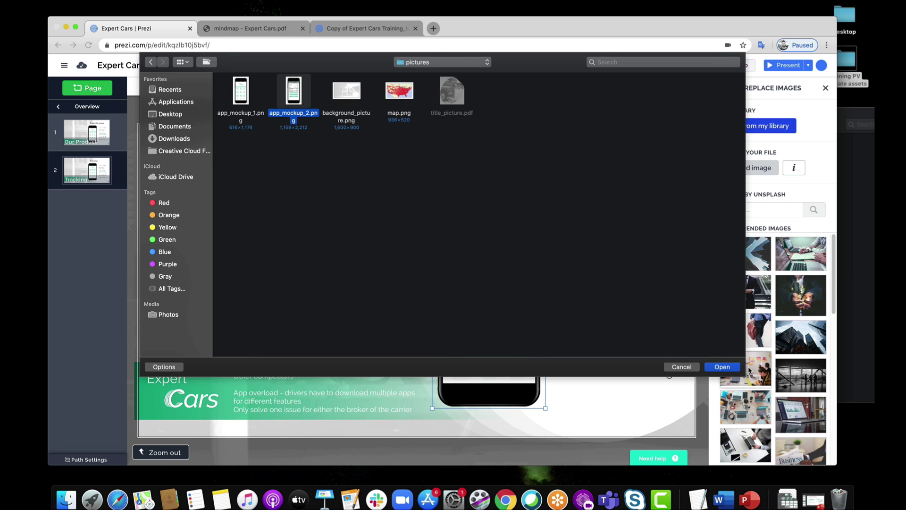
left_click(721, 366)
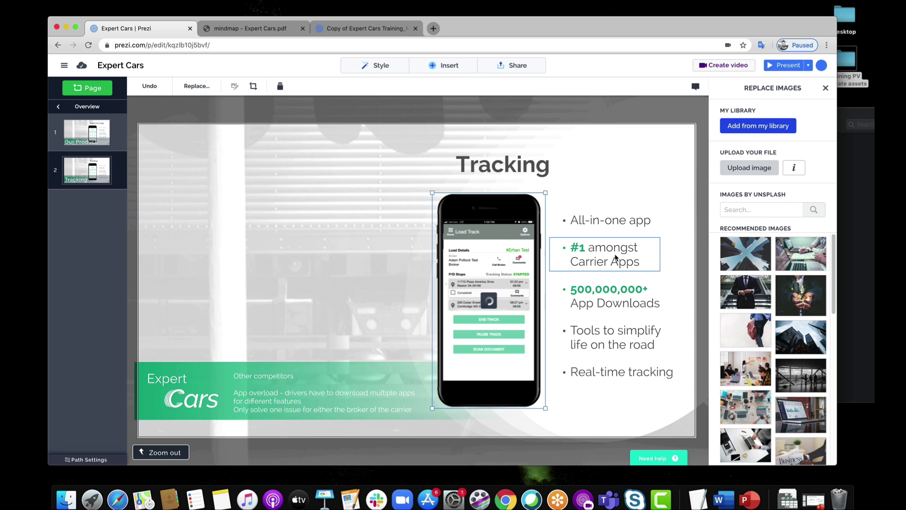
Delete the green gradient banner together with its Expert Cars logo and competitor text from the Tracking page.
left_click(350, 338)
left_click(215, 424)
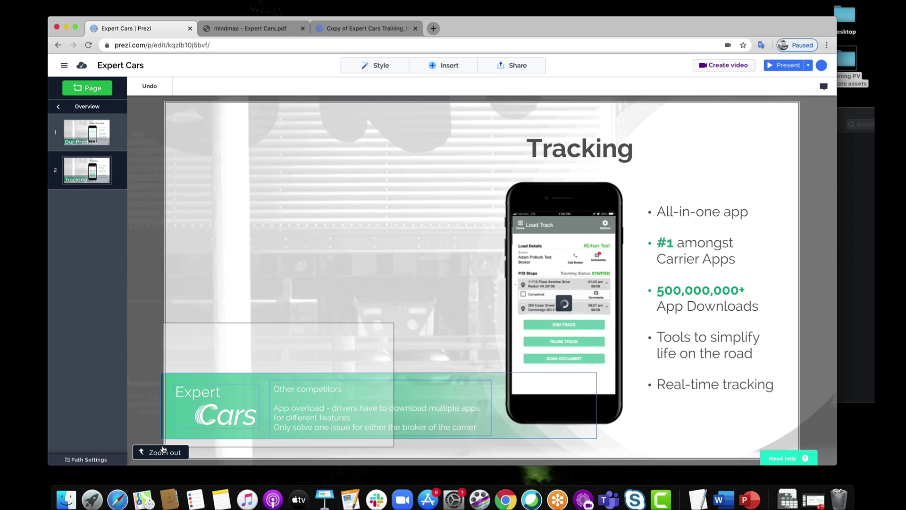
right_click(281, 392)
left_click(311, 376)
left_click(610, 325)
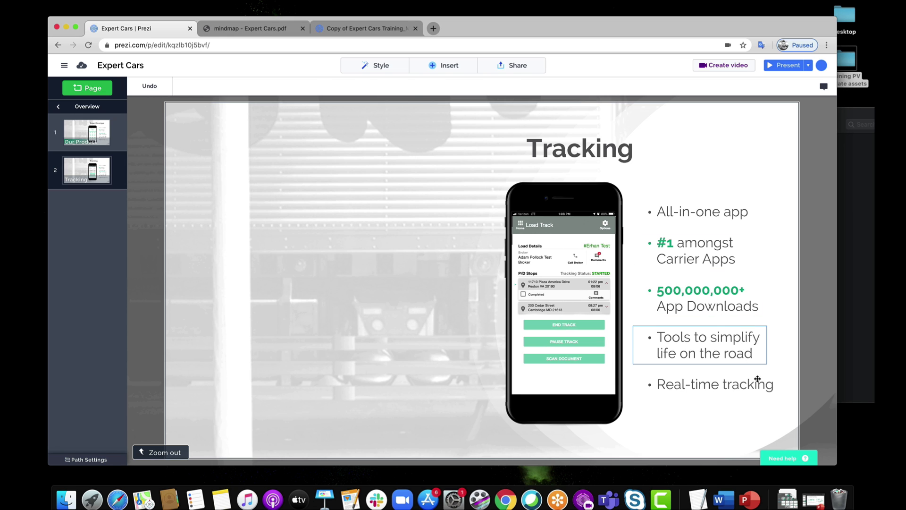
Replace the Tracking page's bullet list with a slightly enlarged bulleted text block headed "What makes Expert Cars tracking best in the market:".
left_click(751, 362)
left_click_drag(760, 408, 704, 195)
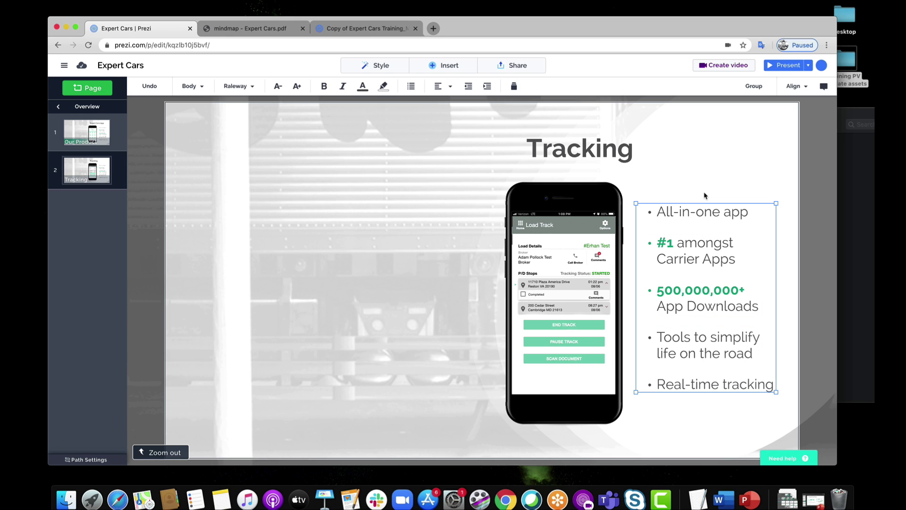
key("BackSpace")
left_click(442, 65)
left_click(420, 91)
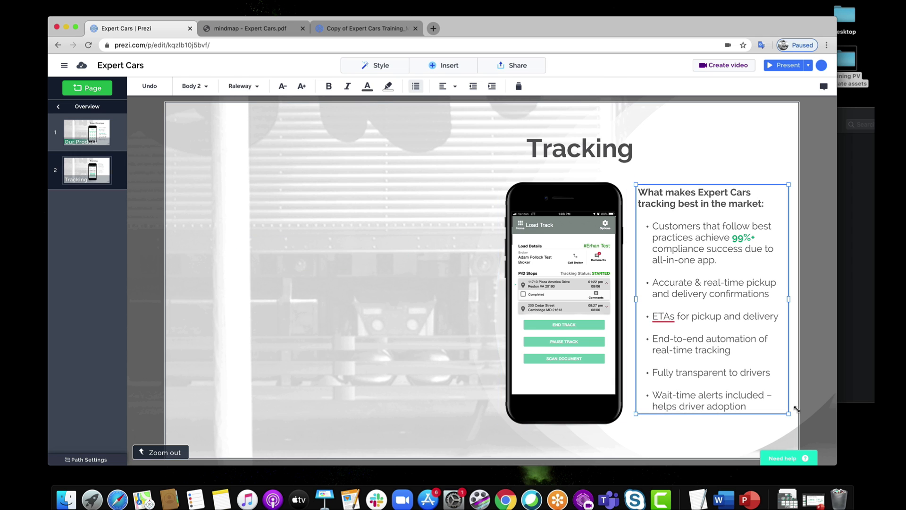
left_click_drag(797, 409, 800, 413)
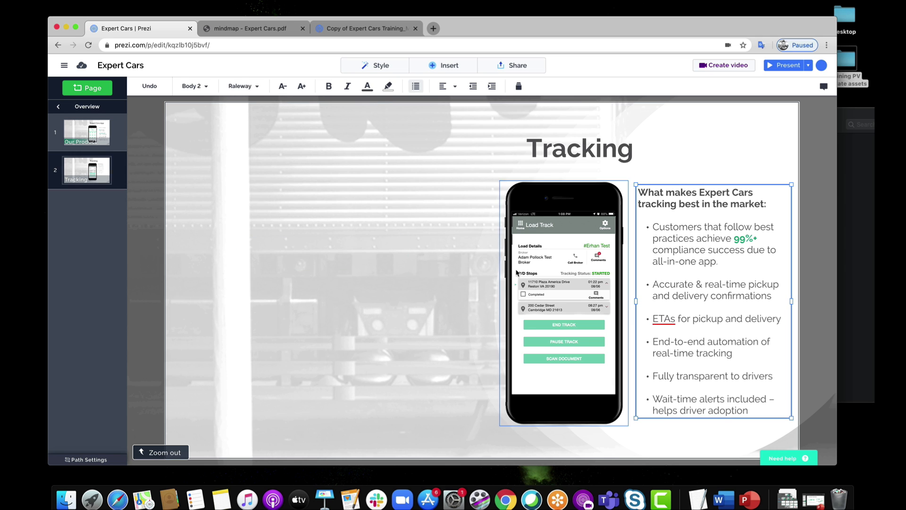
left_click(460, 257)
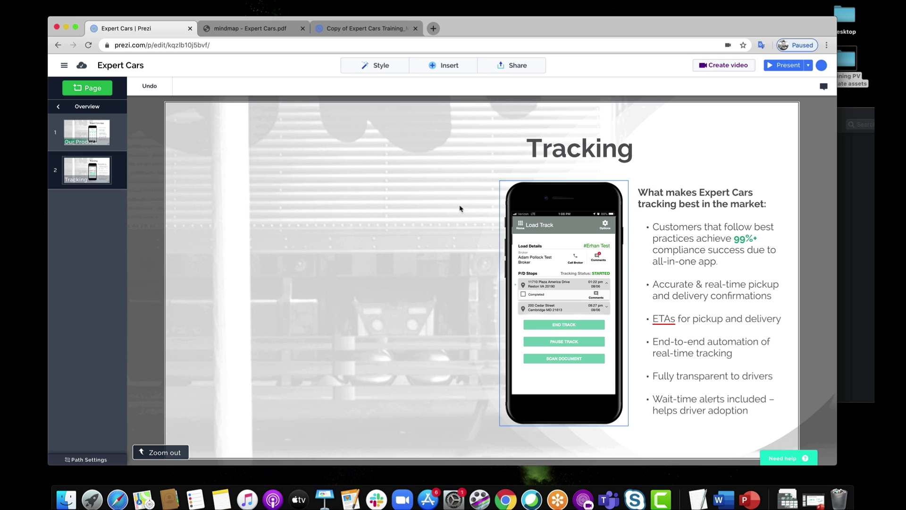
Go to the Stats and Figures topic and open its first subtopic cover for advanced topic editing.
scroll(403, 196, "down", 5)
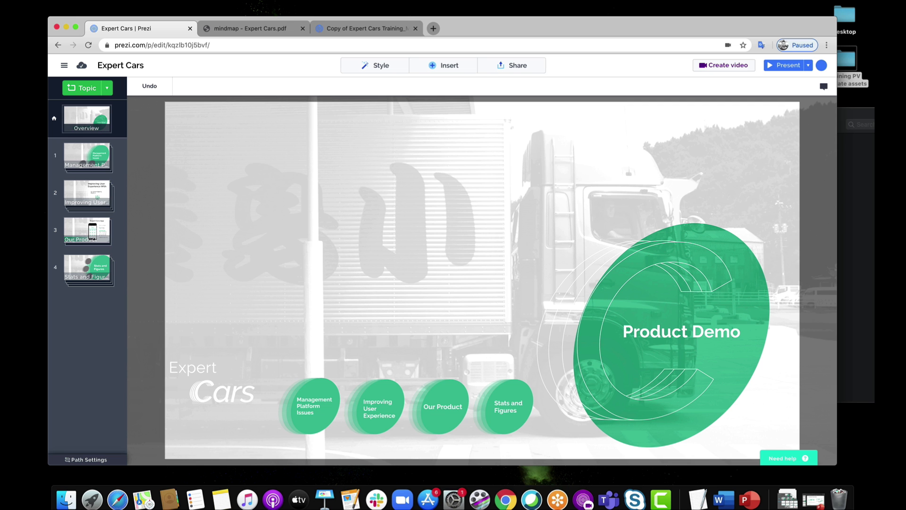
left_click(513, 407)
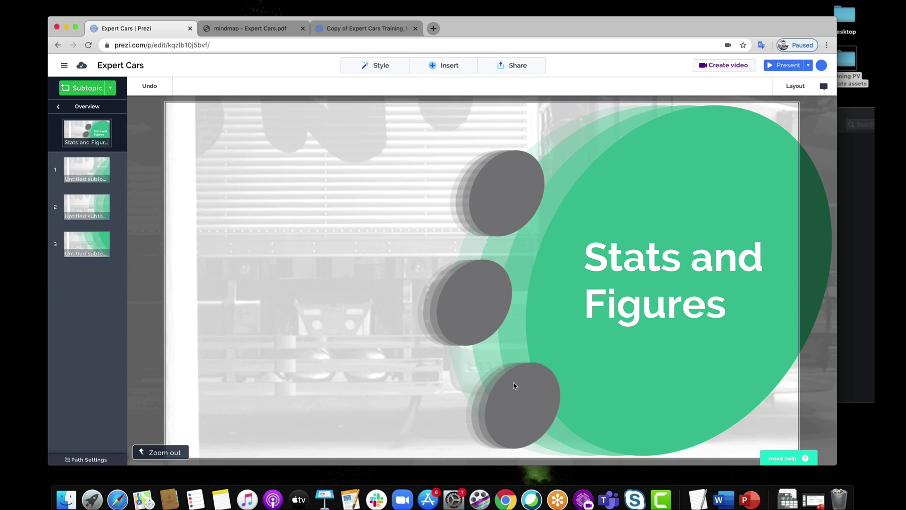
left_click(509, 192)
right_click(509, 191)
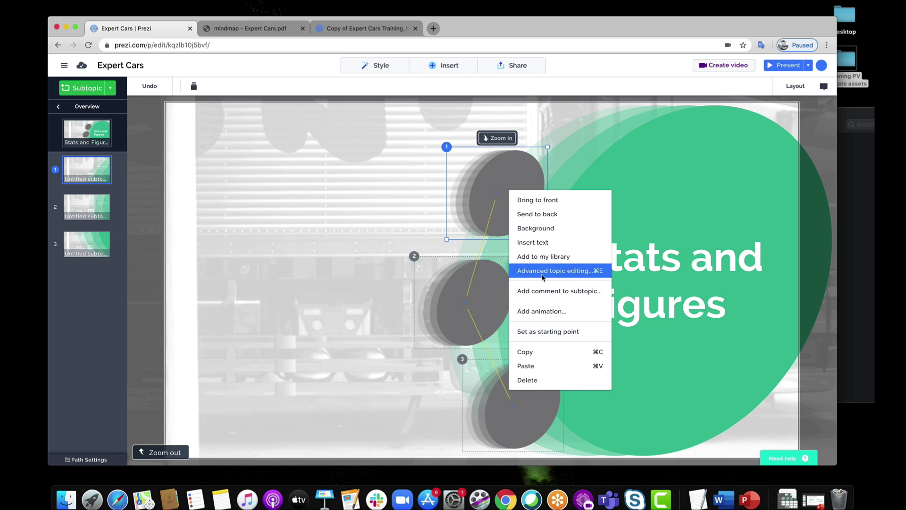
left_click(543, 276)
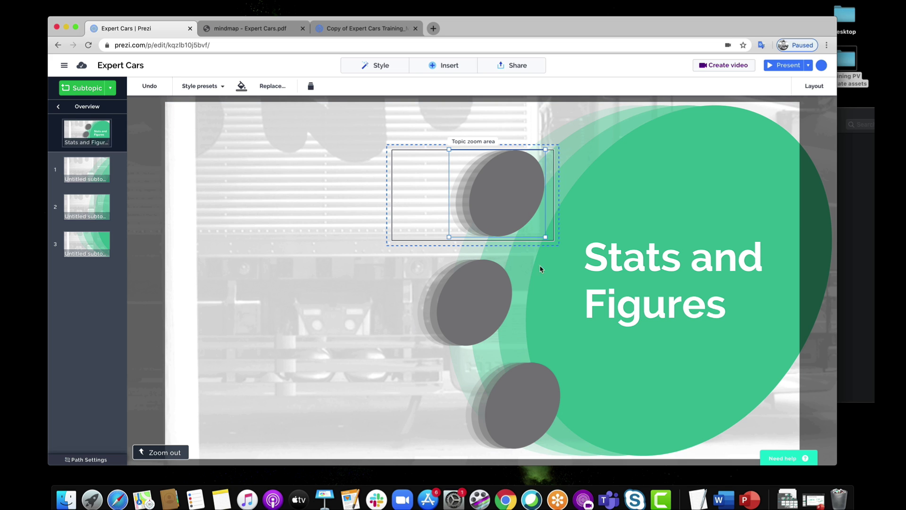
left_click(449, 70)
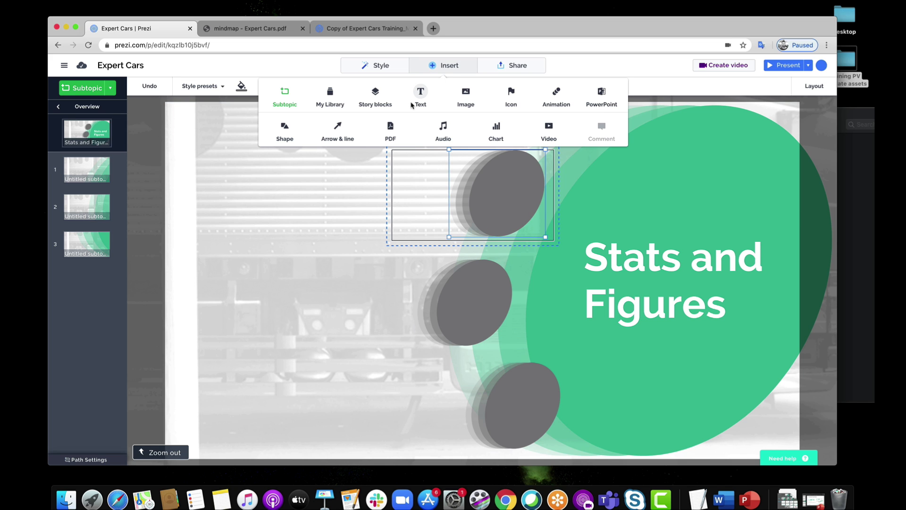
left_click(467, 93)
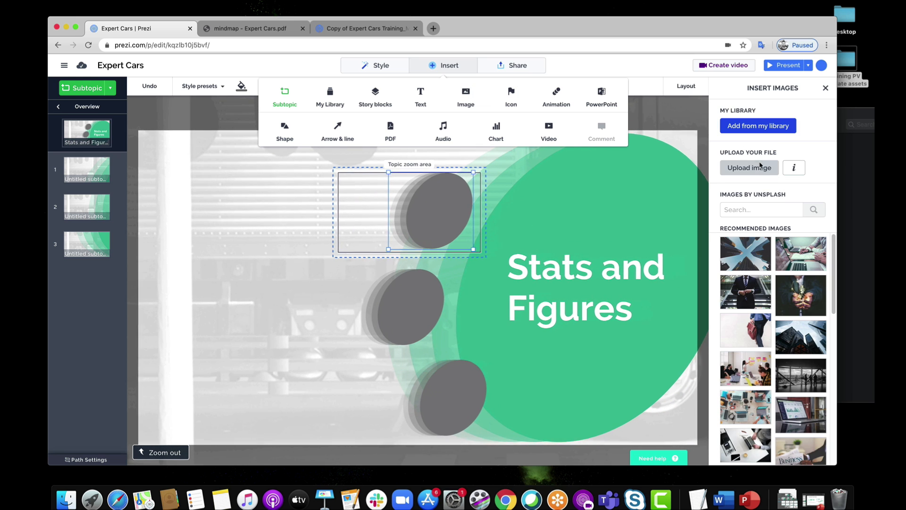
left_click(758, 169)
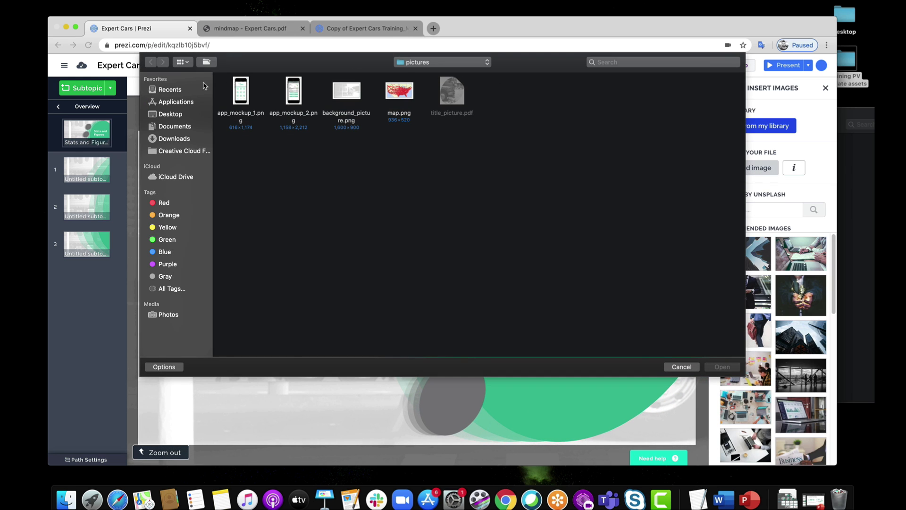
left_click(417, 63)
left_click(427, 72)
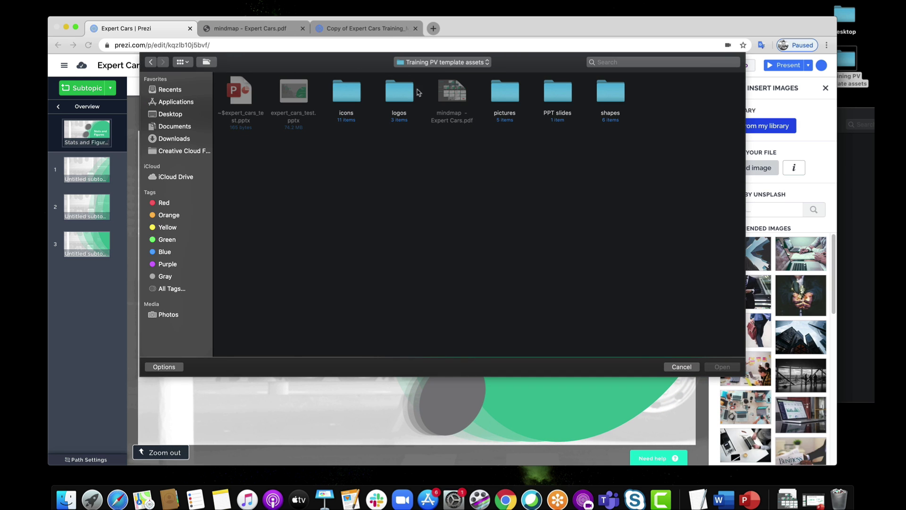
double_click(345, 95)
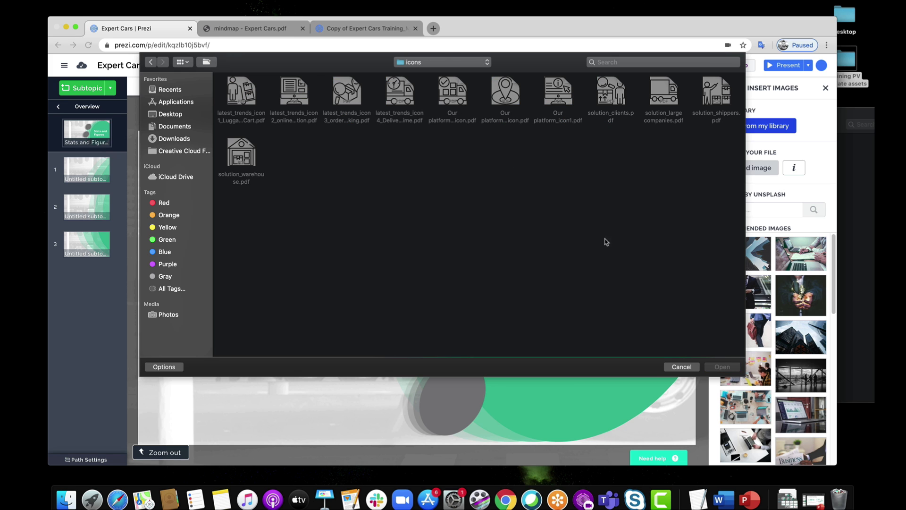
left_click(692, 370)
Insert the latest_trends_icon3 order tracking PDF from the icons folder of Training PV template assets onto the first subtopic cover.
left_click(434, 67)
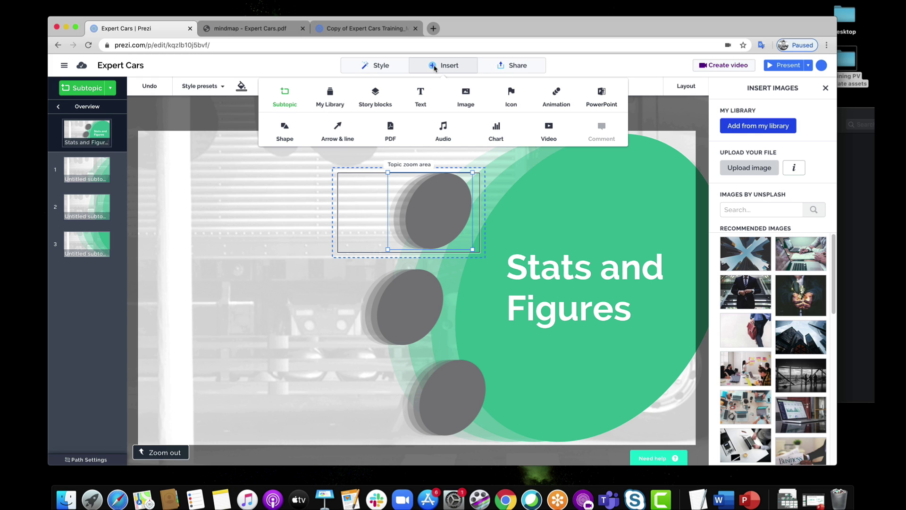
left_click(390, 126)
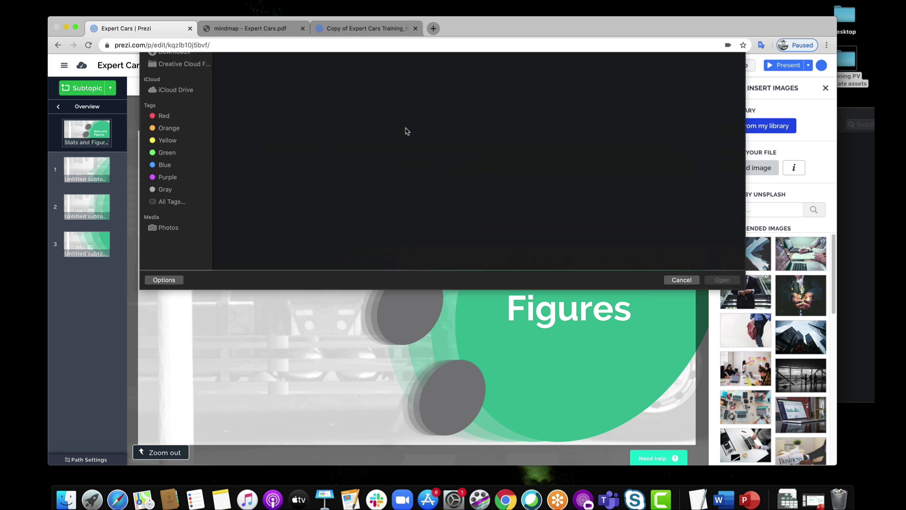
left_click(415, 62)
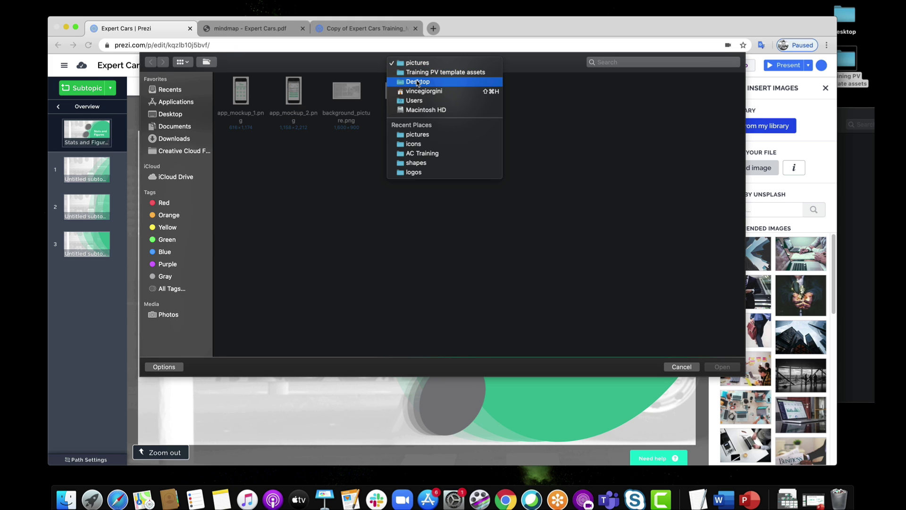
left_click(418, 74)
double_click(354, 93)
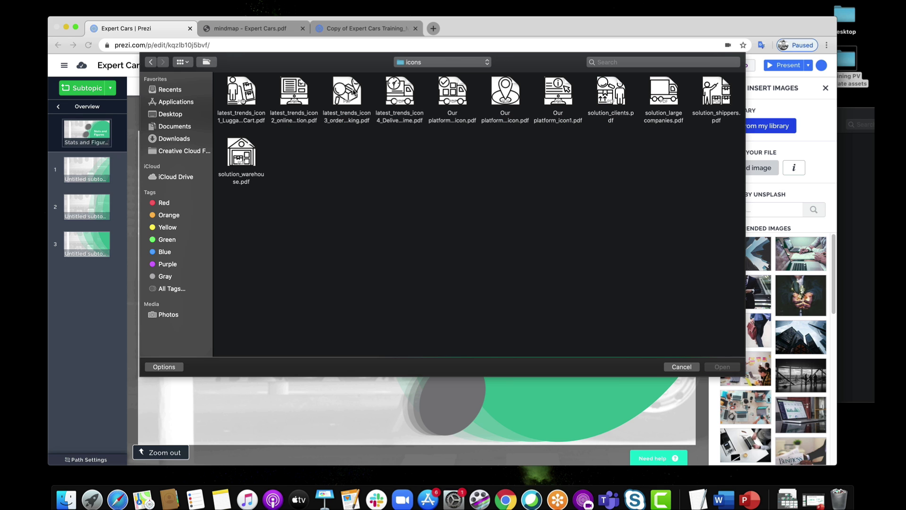
left_click(369, 116)
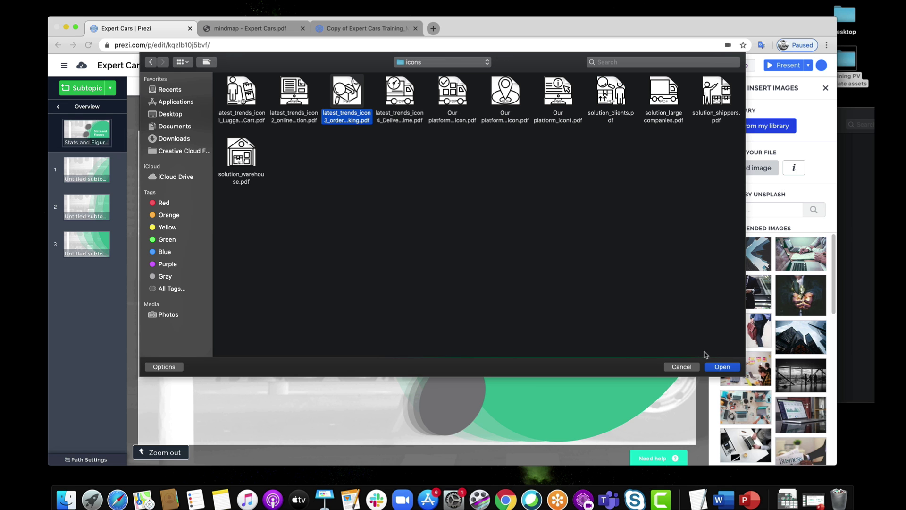
left_click(719, 367)
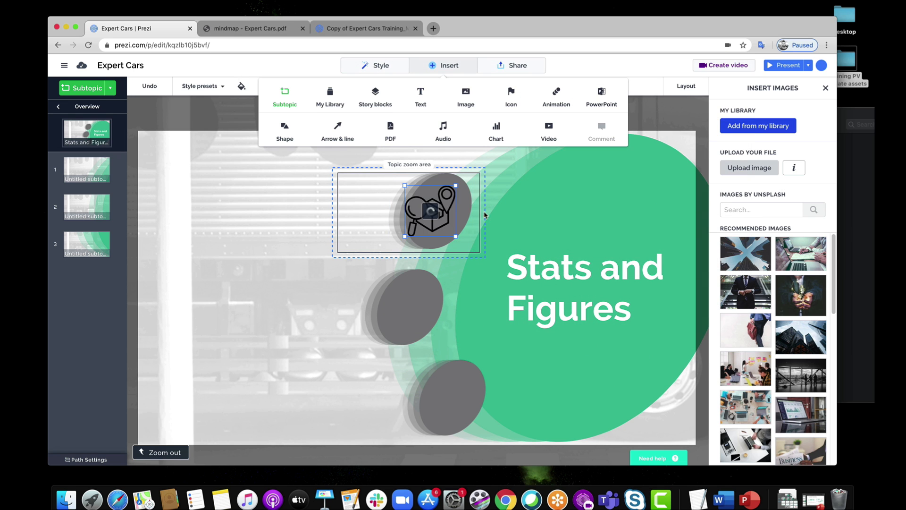
Centre the tracking icon on its grey circle, bring it to front, colour it white at full saturation and shrink it slightly.
left_click_drag(435, 200, 442, 205)
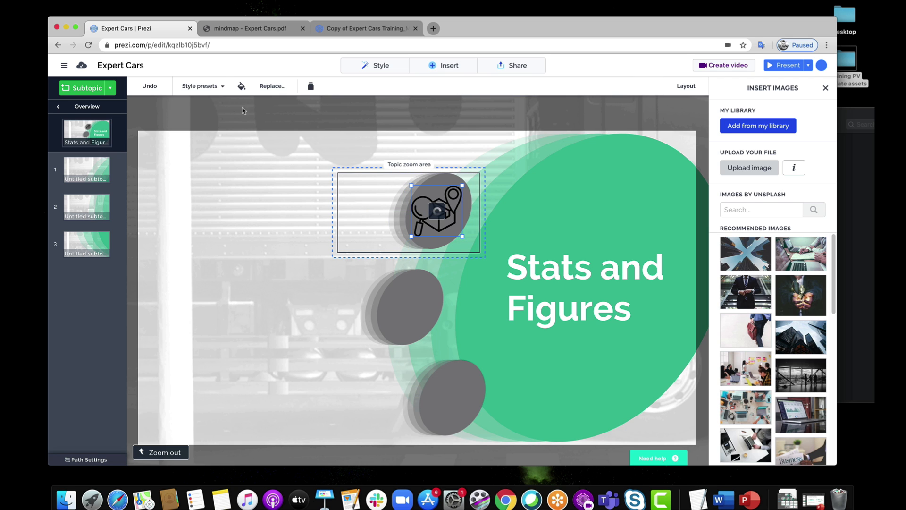
left_click(203, 86)
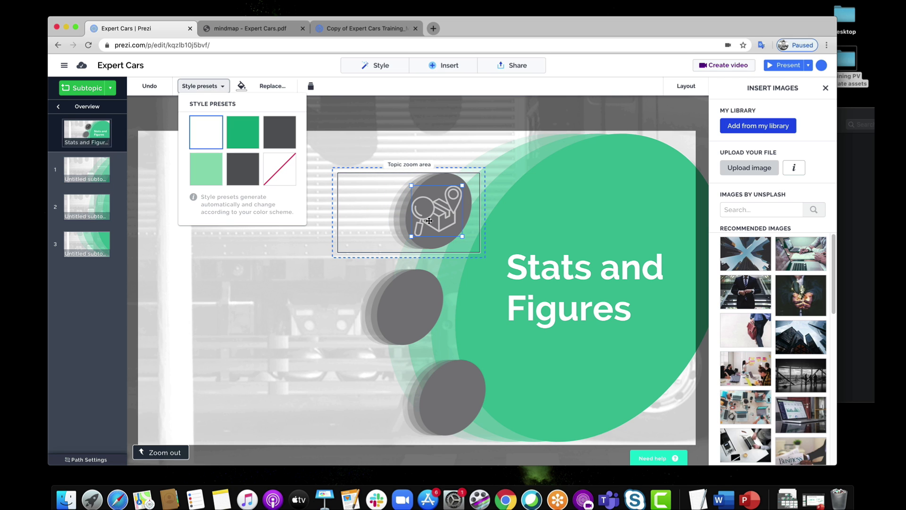
right_click(450, 222)
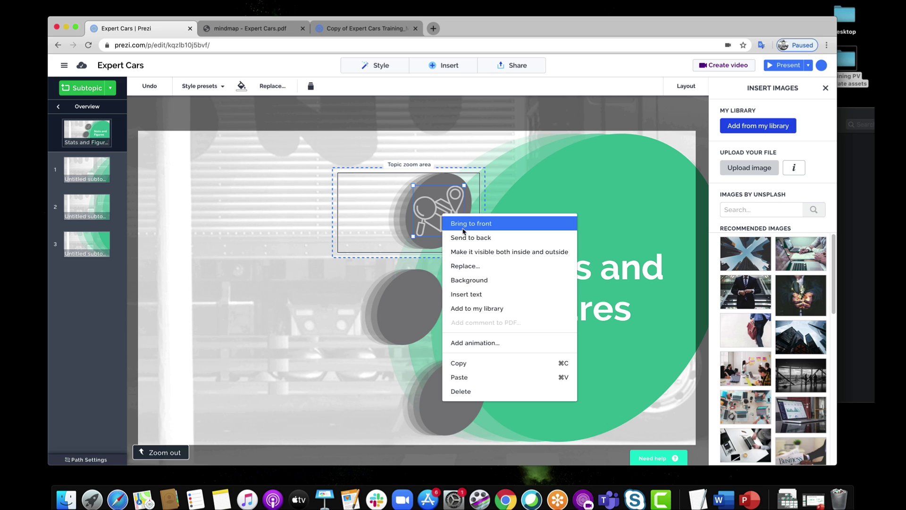
left_click(451, 223)
left_click(223, 88)
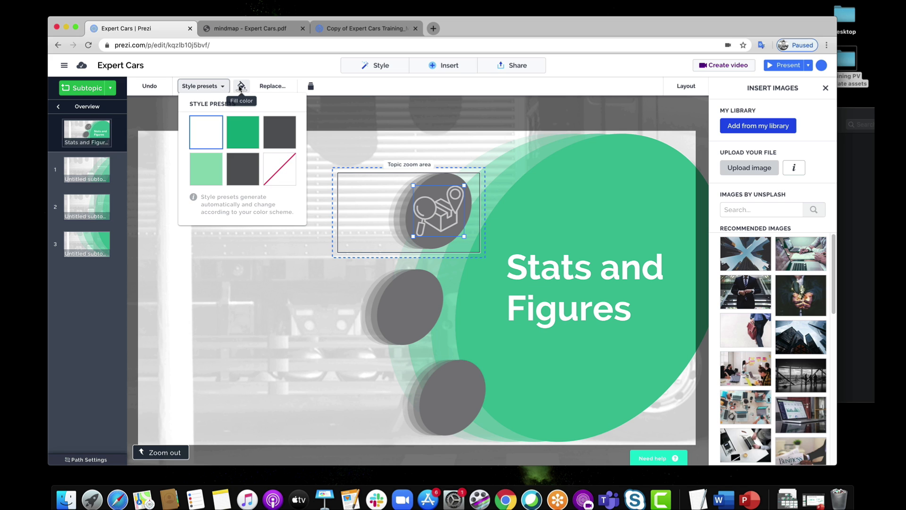
left_click(241, 86)
left_click_drag(329, 131, 358, 134)
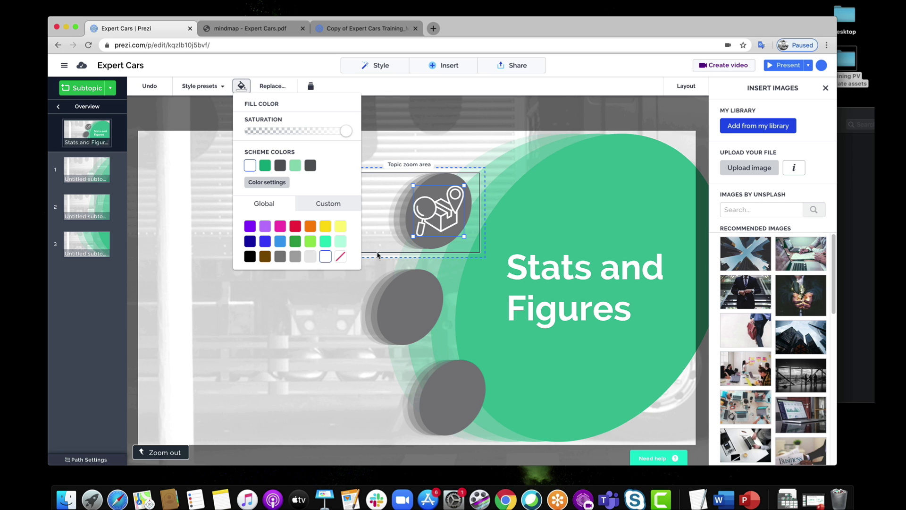
left_click_drag(464, 186, 443, 210)
Open the second subtopic cover for advanced editing and insert solution_shippers.pdf from the icons folder onto it.
left_click(403, 299)
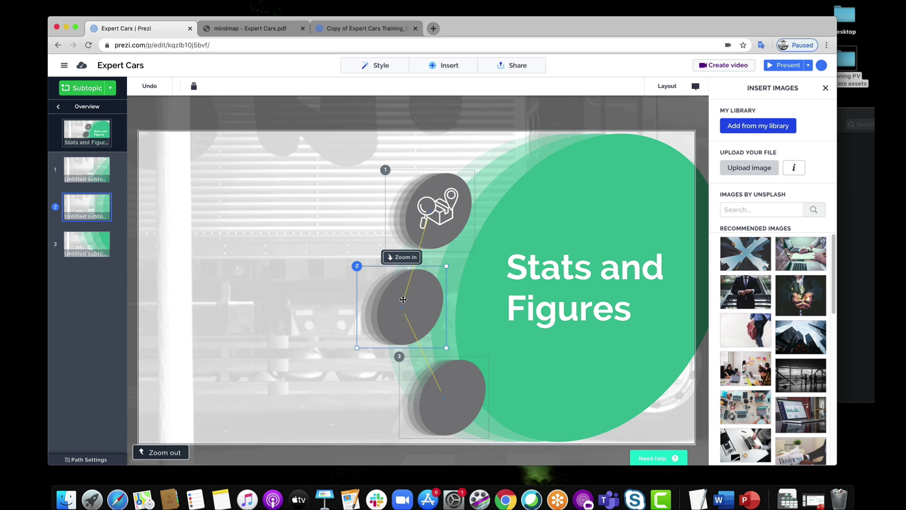
left_click(403, 299)
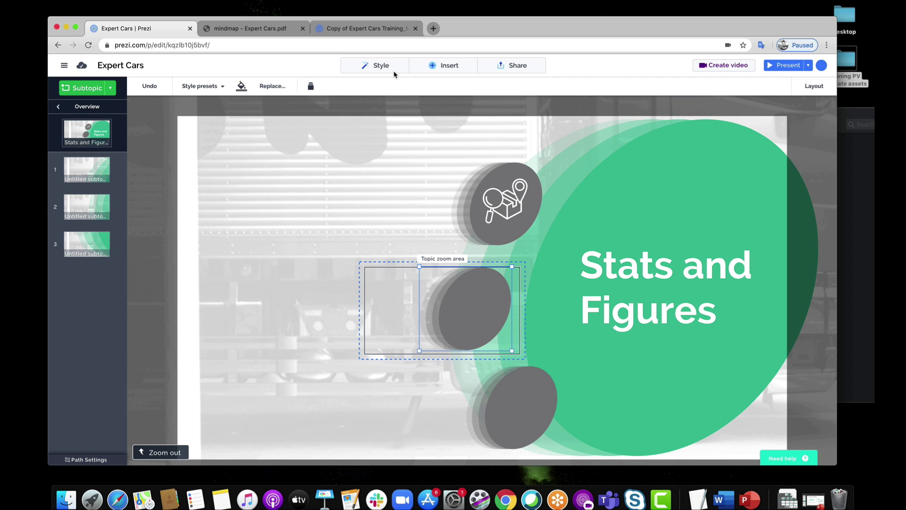
left_click(443, 65)
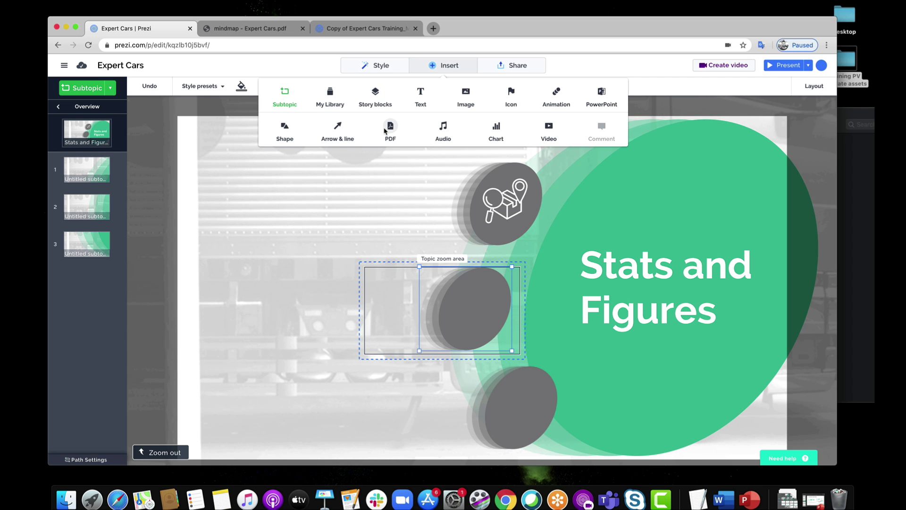
left_click(390, 127)
left_click(716, 91)
left_click(723, 367)
Resize the shippers icon to fit the second grey circle, centre it and fill it with white.
left_click_drag(497, 281, 489, 290)
left_click_drag(477, 312, 484, 306)
left_click(242, 86)
left_click(250, 164)
left_click(494, 284)
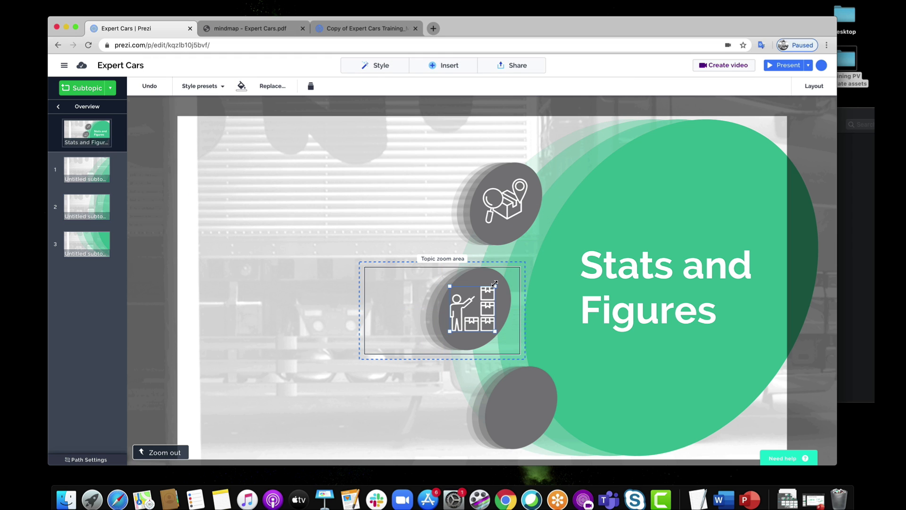
Insert the location pin icon PDF from the icons folder onto the third subtopic cover.
left_click(522, 403)
left_click(444, 65)
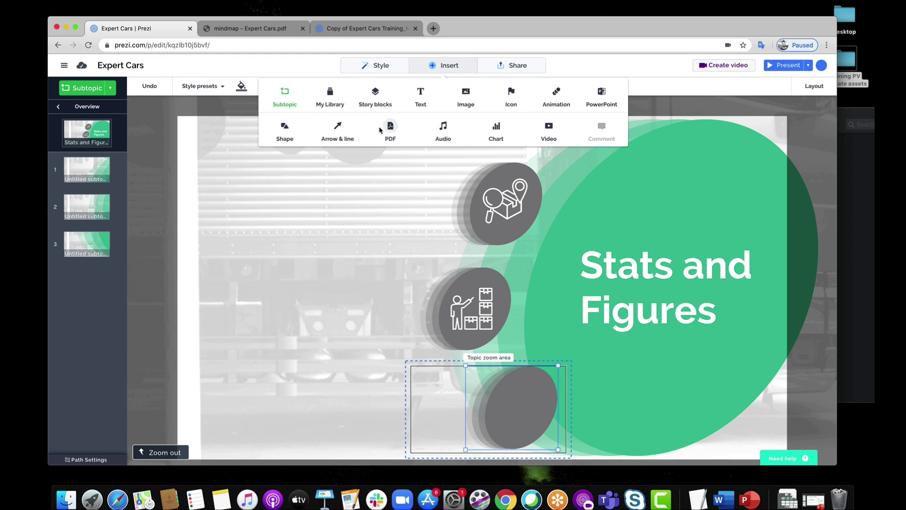
left_click(389, 127)
left_click(558, 91)
left_click(722, 366)
Raise the location pin icon's white fill to full saturation, shrink it slightly and centre it on the third grey circle.
left_click(241, 86)
left_click_drag(322, 131, 351, 132)
left_click_drag(540, 379, 532, 387)
left_click_drag(522, 410, 534, 402)
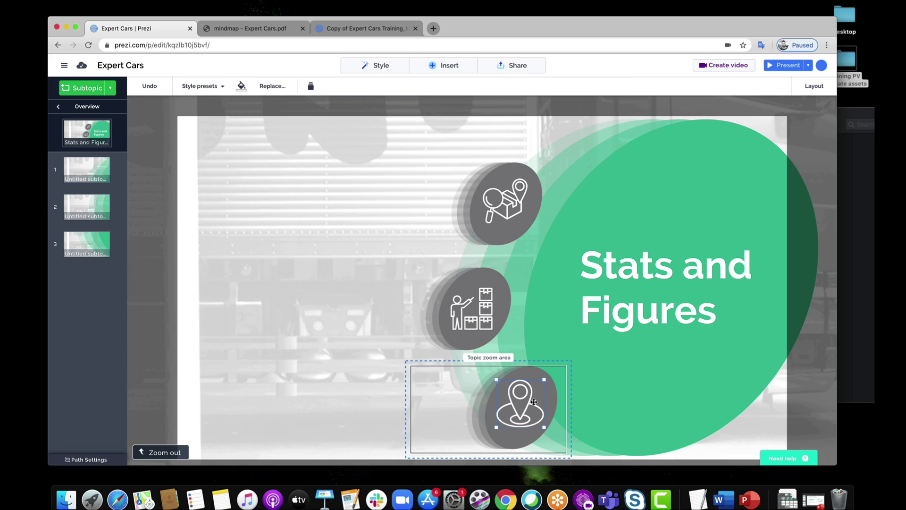
left_click(593, 362)
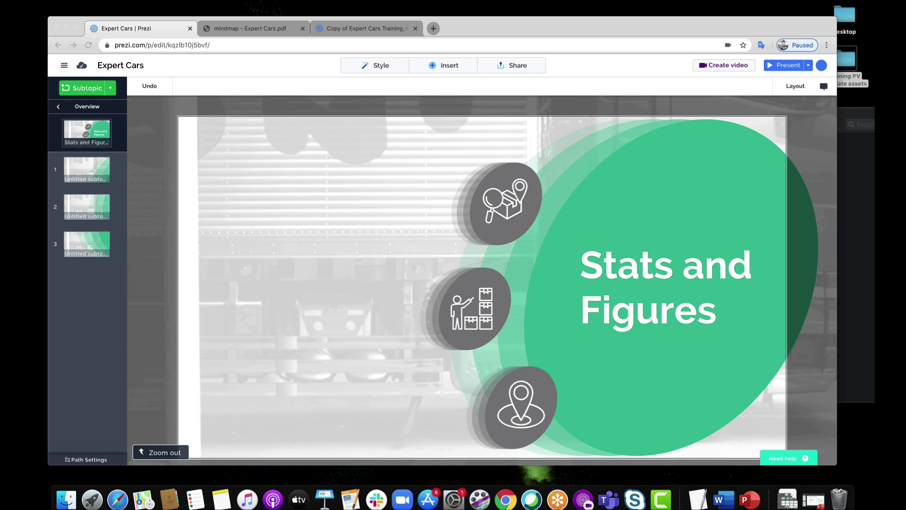
Open the first subtopic cover for advanced editing and make its magnifier-and-package icon visible both inside and outside.
left_click(500, 201)
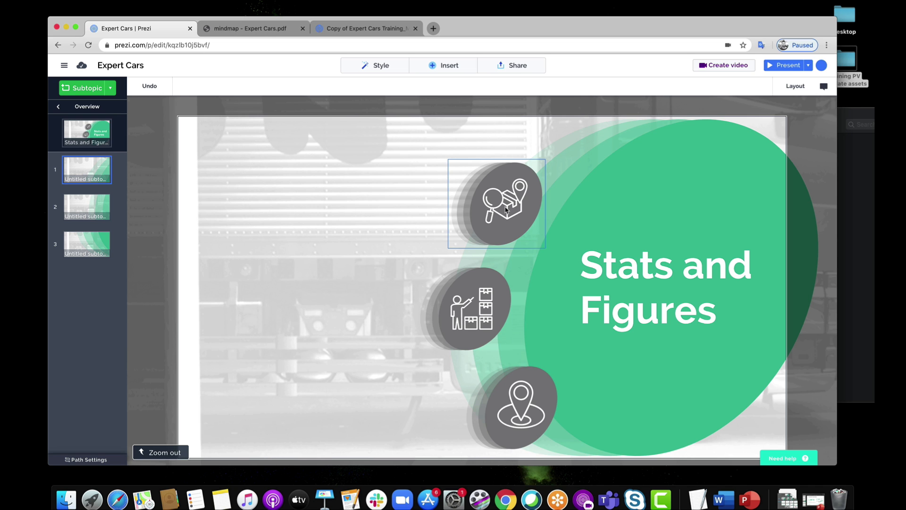
right_click(506, 209)
left_click(542, 288)
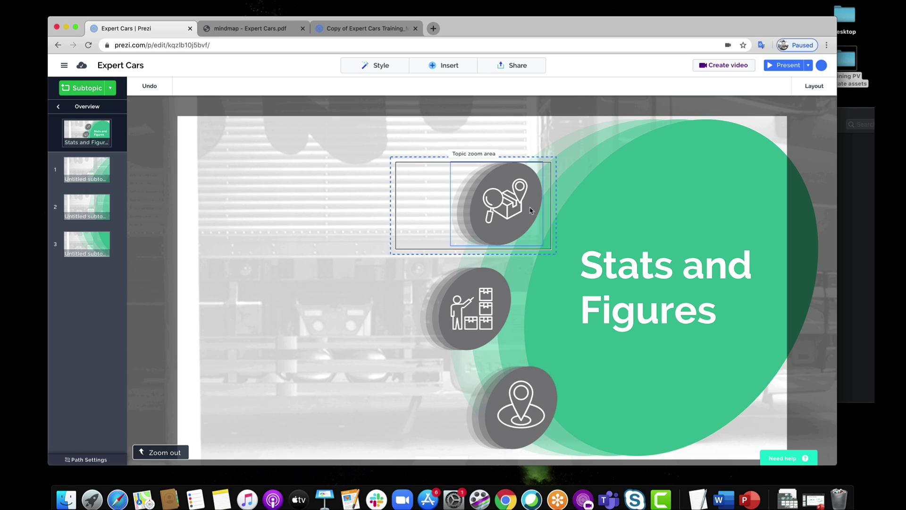
left_click(516, 202)
right_click(514, 199)
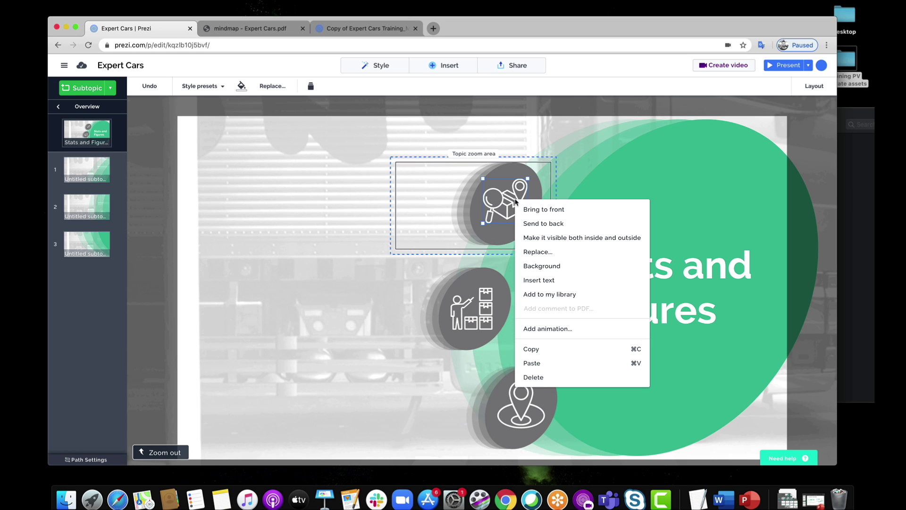
left_click(532, 241)
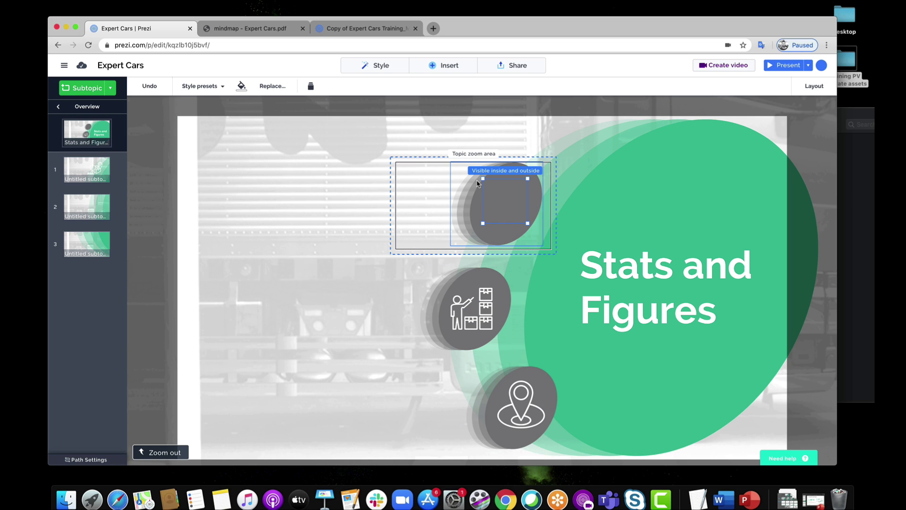
Shift the first subtopic's zoom area towards the green circle and enter the subtopic to check its framing.
left_click(446, 166)
left_click_drag(445, 165, 512, 181)
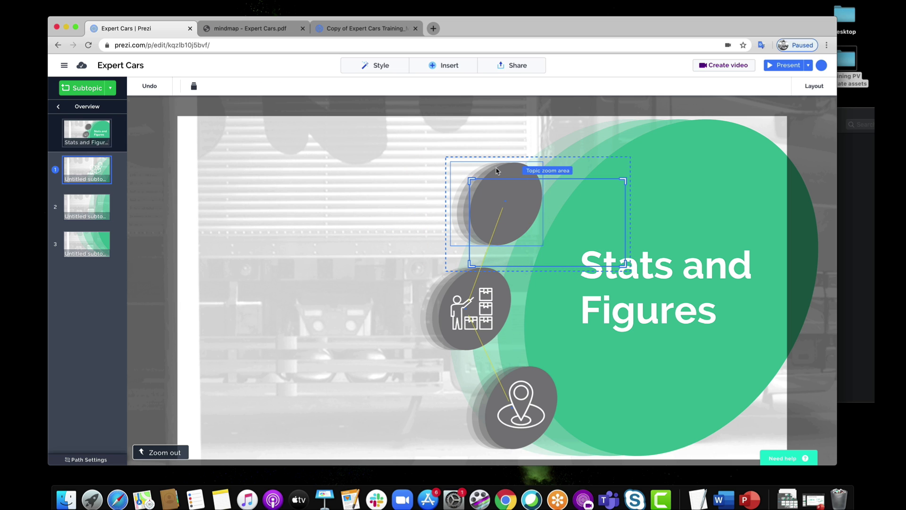
left_click(531, 208)
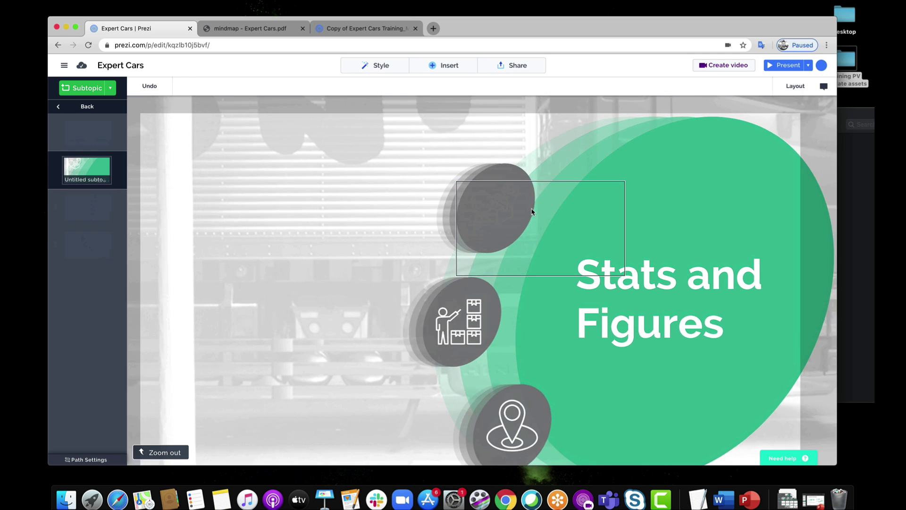
scroll(531, 209, "down", 3)
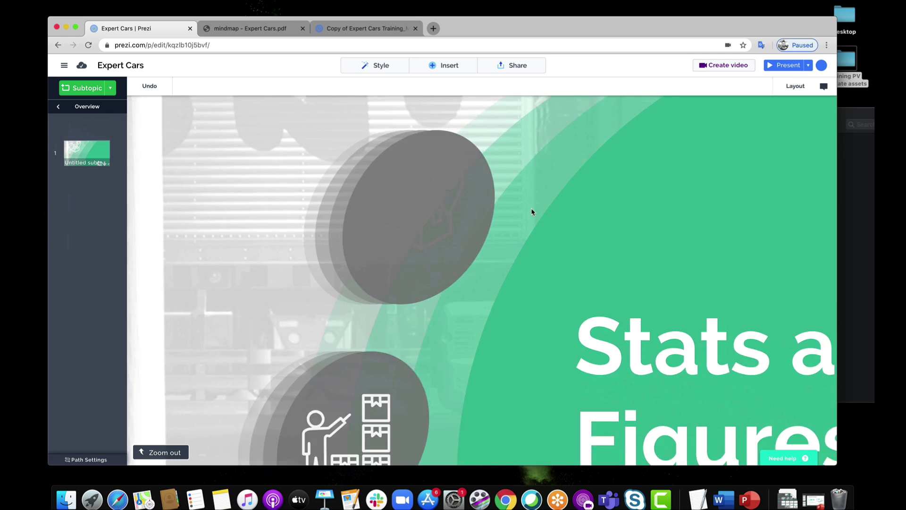
Reopen advanced editing of the first subtopic and make its grey circle visible both inside and outside.
right_click(515, 200)
right_click(496, 191)
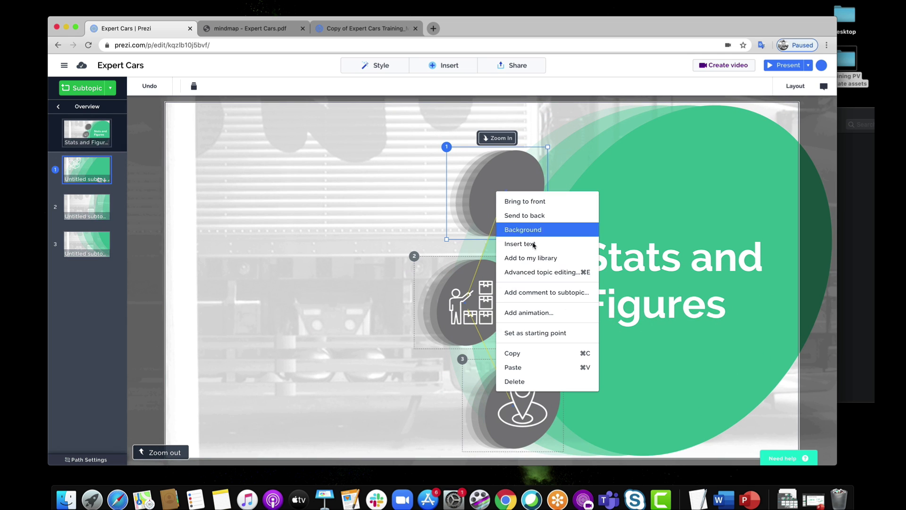
left_click(548, 268)
right_click(509, 162)
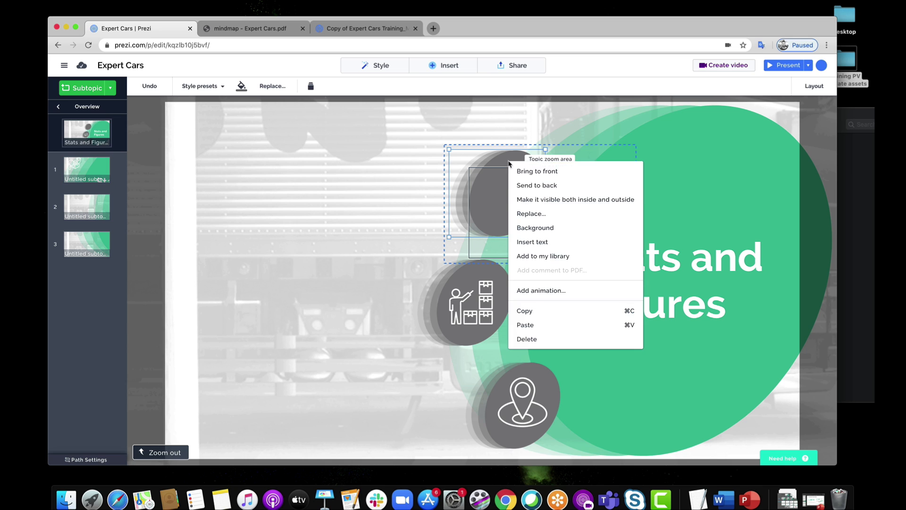
left_click(539, 199)
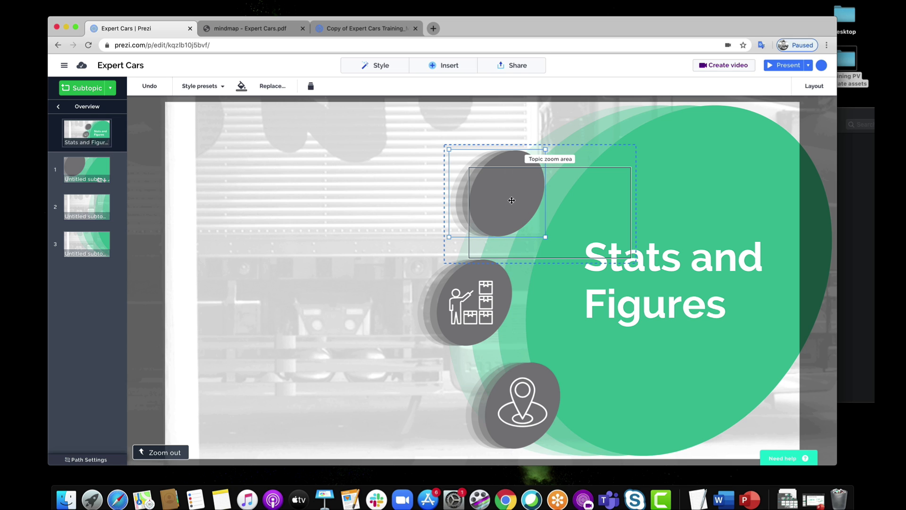
Try sending the grey circle to the back, and undo the edits made to the first subtopic cover.
mouse_move(512, 200)
left_mouse_down()
mouse_move(548, 224)
mouse_move(514, 194)
mouse_move(510, 200)
left_mouse_up()
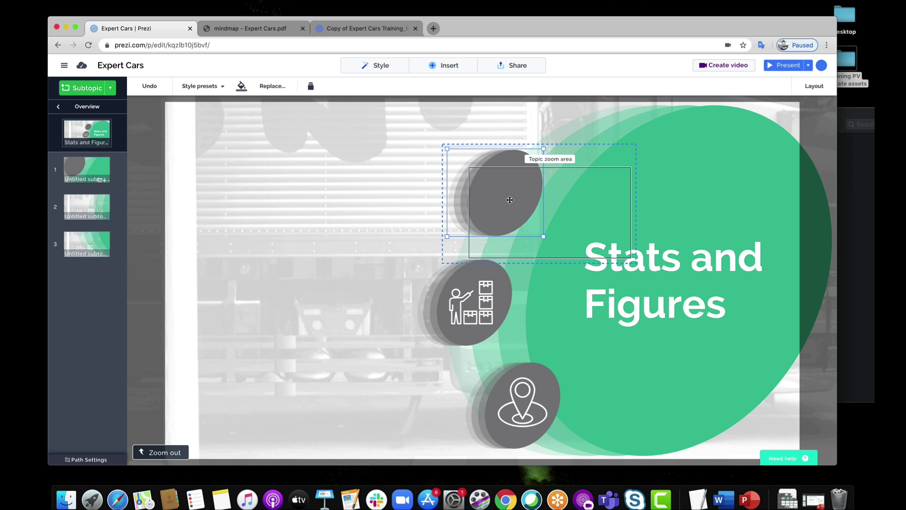
right_click(510, 200)
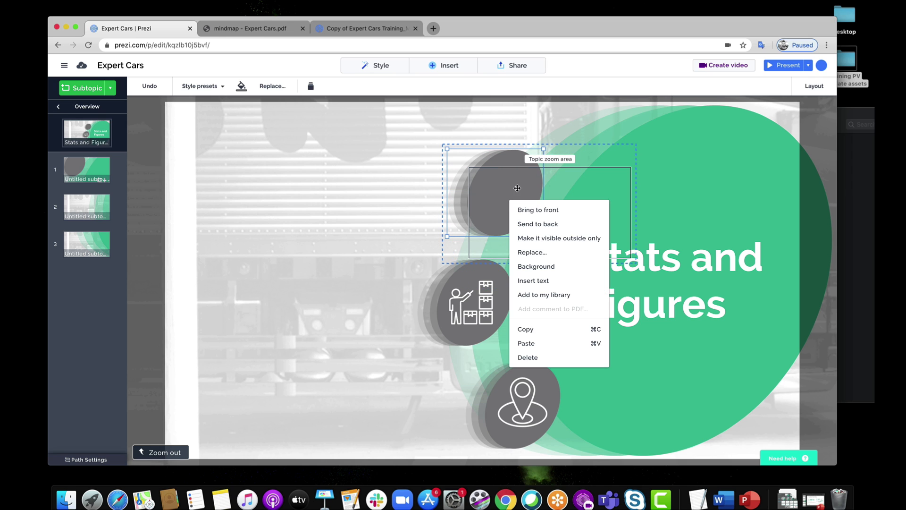
left_click(543, 222)
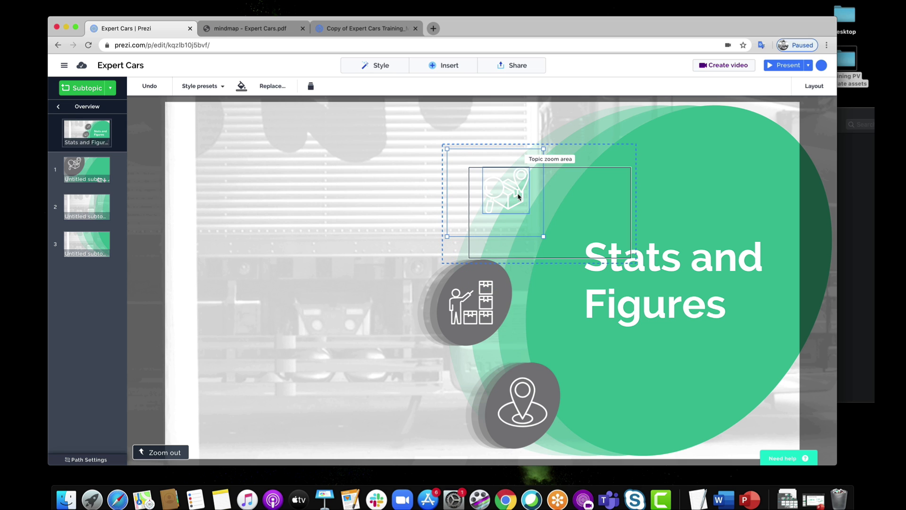
key("super+z")
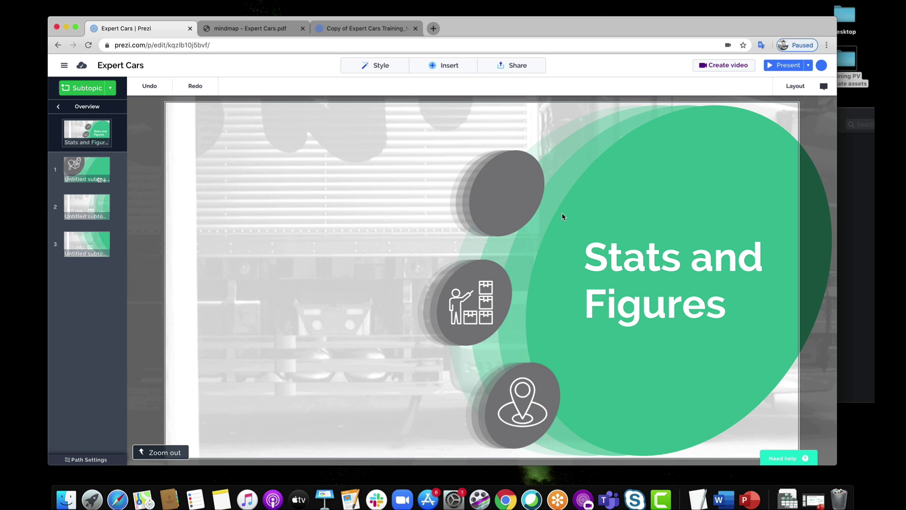
Try making the first subtopic's icon and the grey circle behind it visible both inside and outside, and undo both changes.
left_click(508, 199)
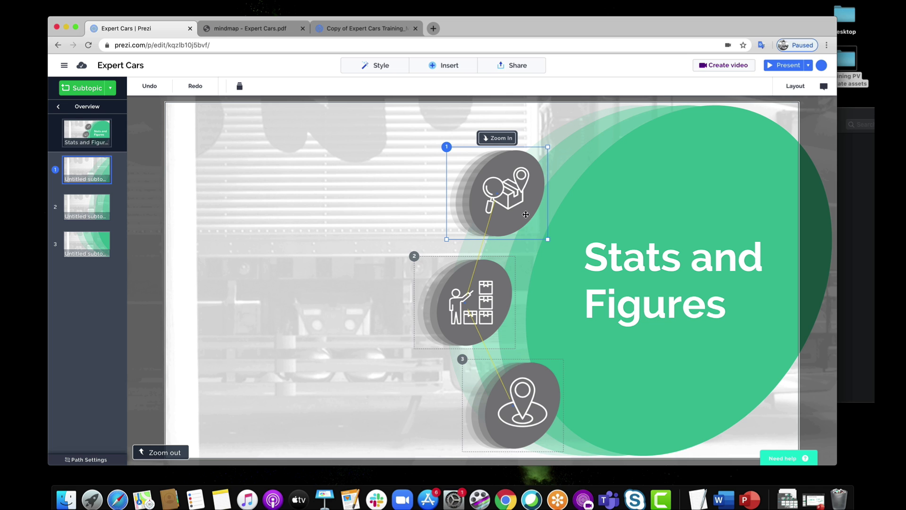
right_click(519, 187)
left_click(551, 259)
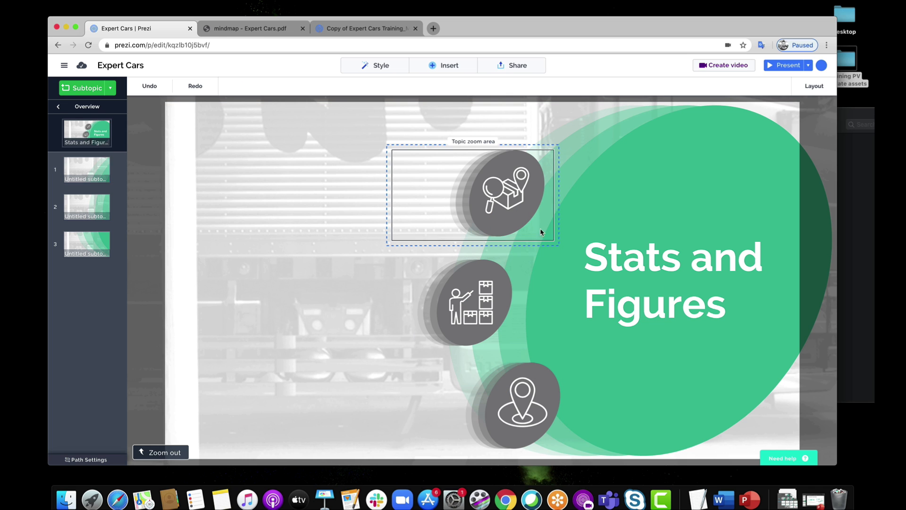
left_click(515, 183)
right_click(514, 183)
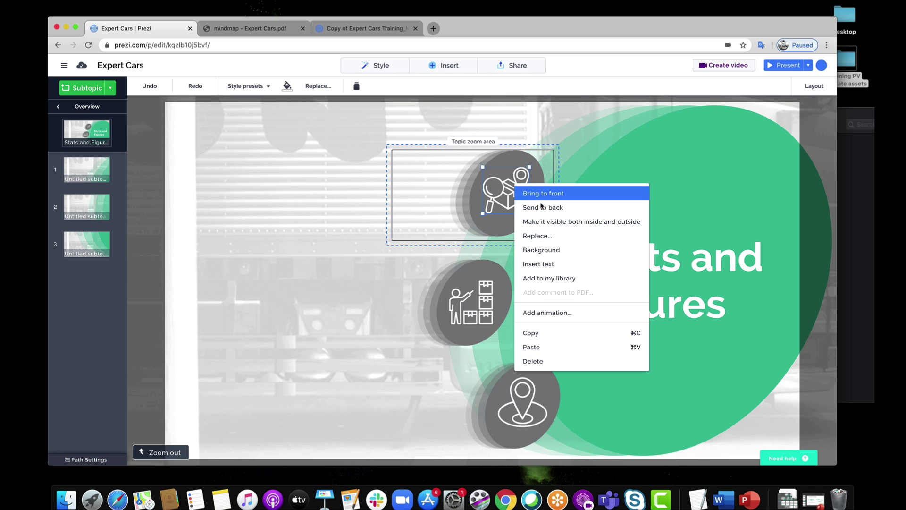
left_click(547, 220)
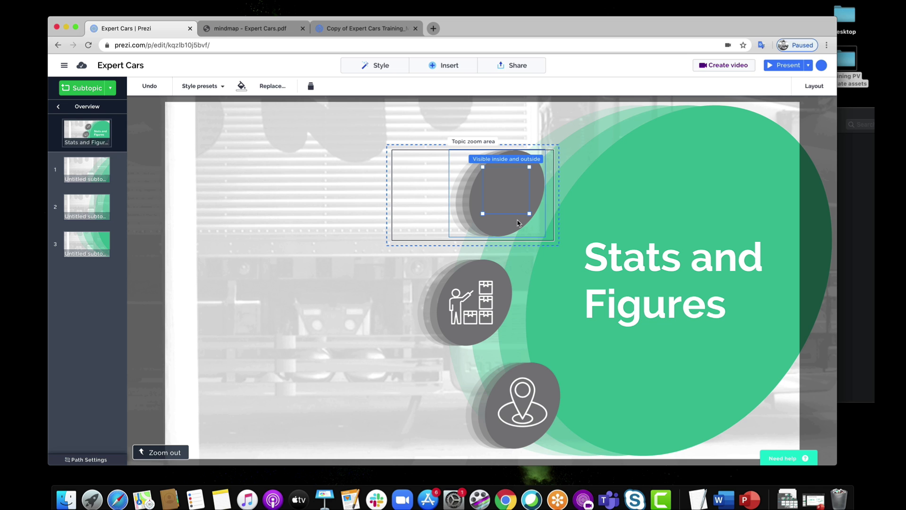
right_click(518, 223)
left_click(547, 257)
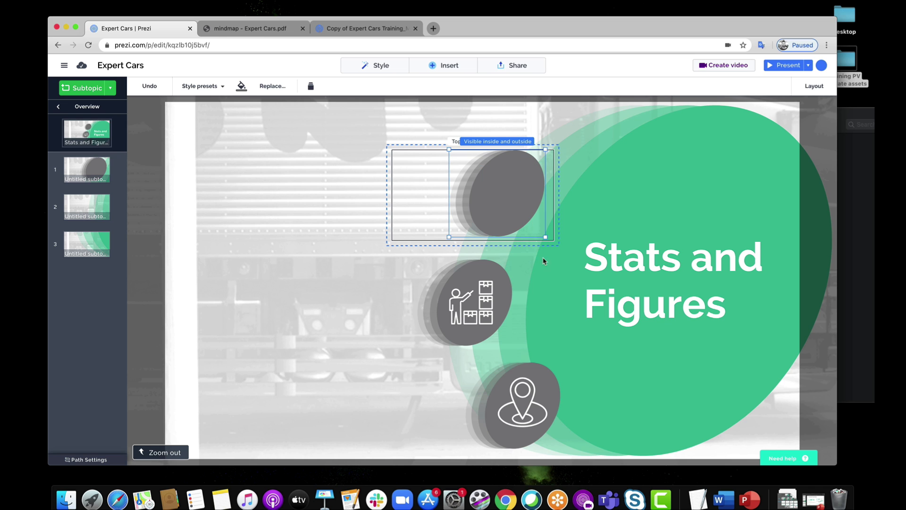
left_click(504, 202)
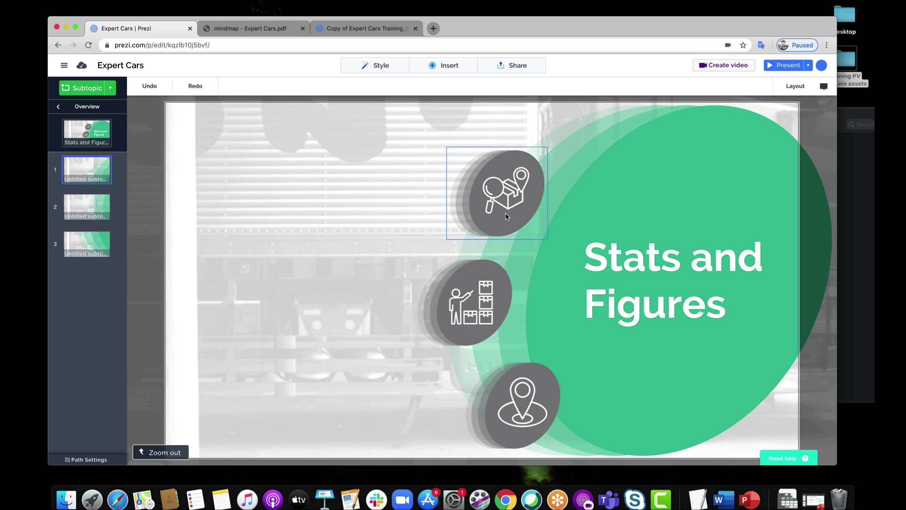
Open the first subtopic cover for advanced editing and make the grey circle visible both inside and outside.
right_click(508, 220)
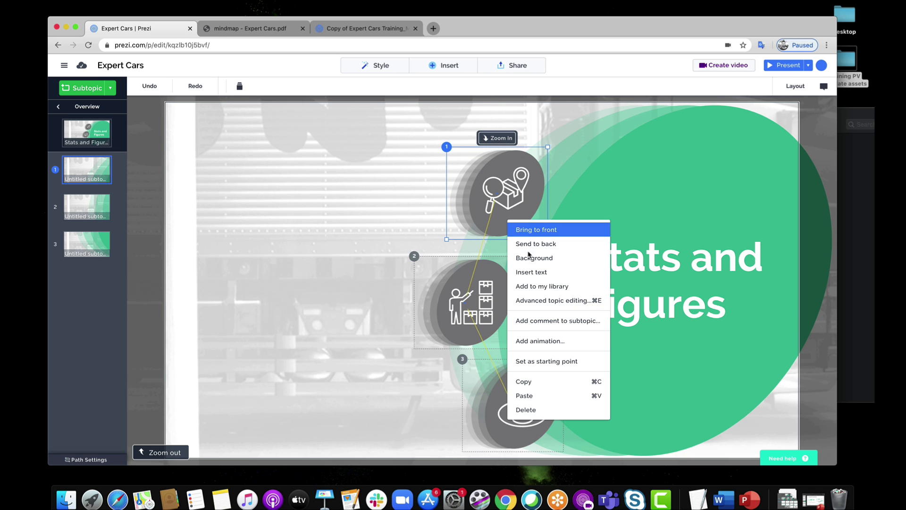
left_click(545, 303)
right_click(522, 223)
left_click(553, 259)
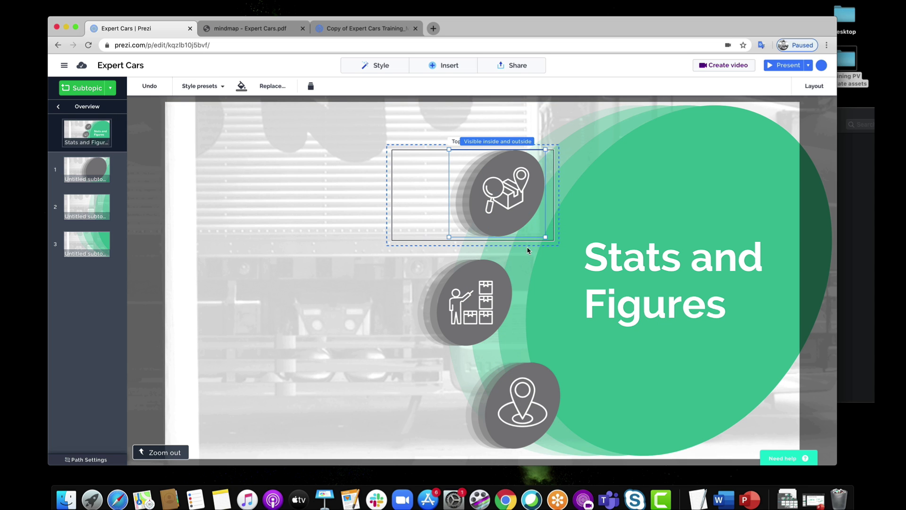
Make the magnifier-and-package icon visible both inside and outside, and enter the first subtopic to check it.
left_click(521, 198)
right_click(519, 197)
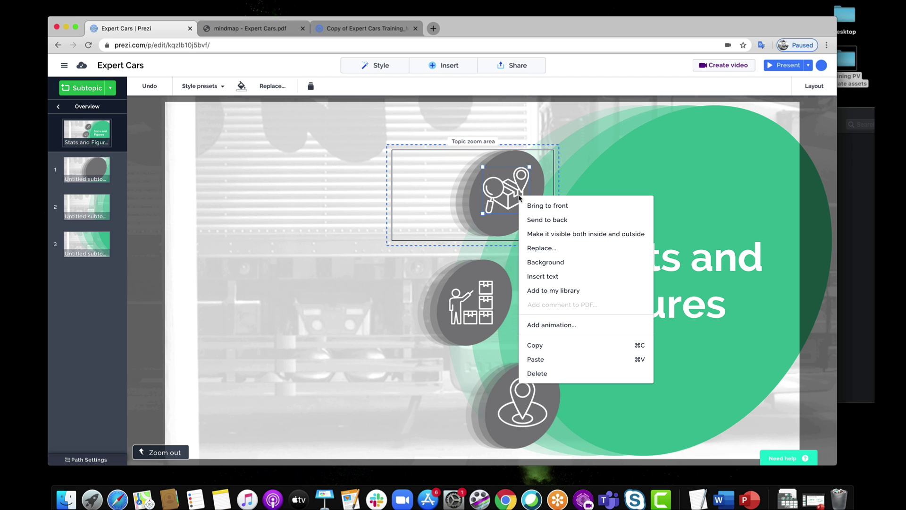
left_click(548, 232)
left_click(601, 192)
left_click(506, 203)
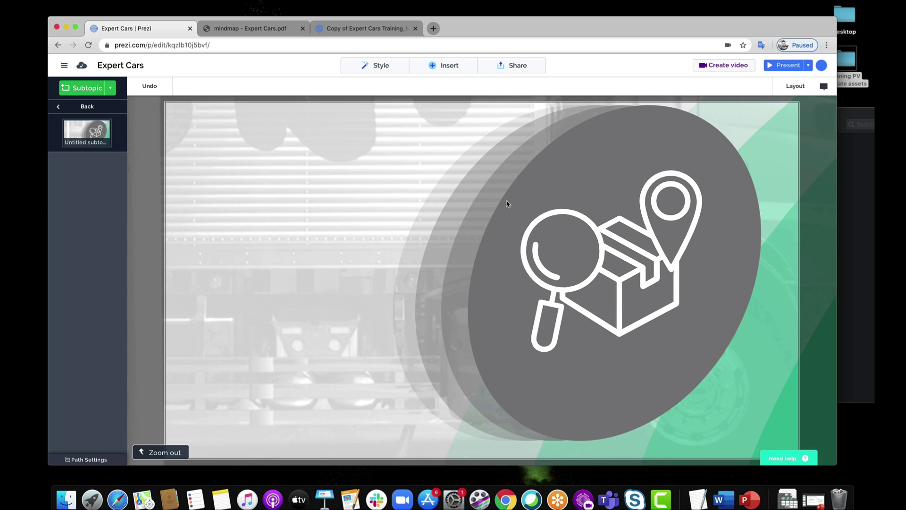
Move the first subtopic's zoom area to the right so the grey circle sits at its left side, and check the framing inside.
scroll(503, 196, "down", 5)
right_click(503, 201)
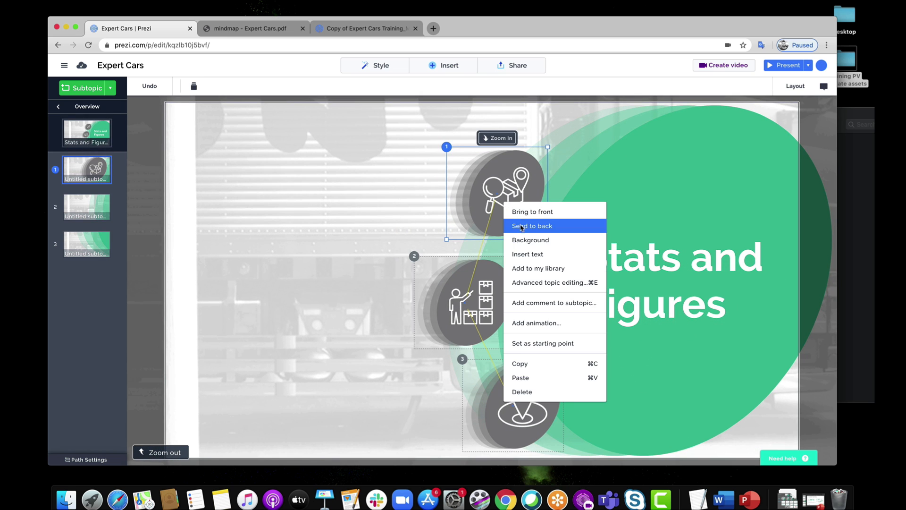
left_click(531, 282)
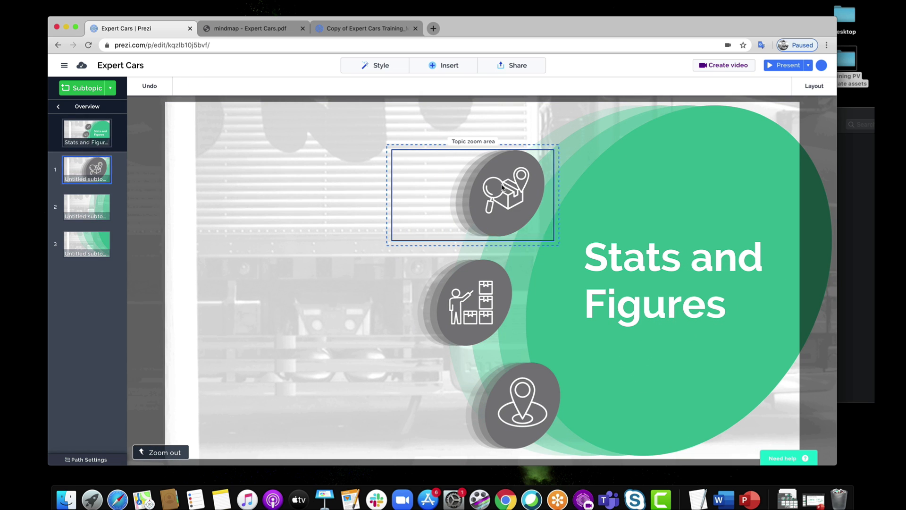
left_click(437, 154)
left_click_drag(442, 151, 521, 161)
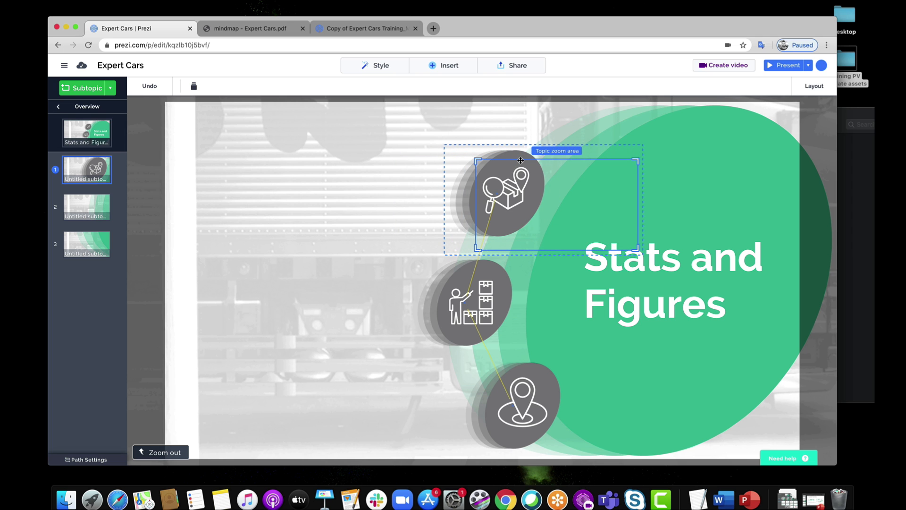
left_click(673, 187)
double_click(536, 179)
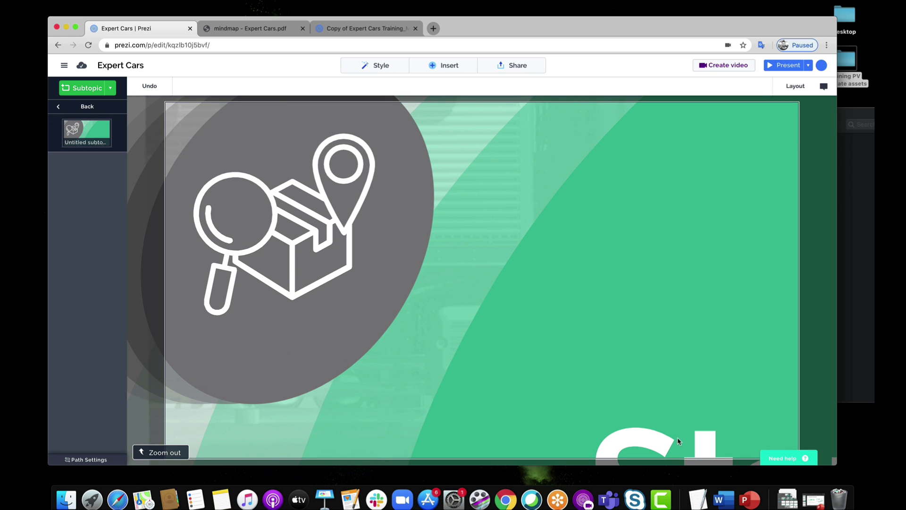
Move the first subtopic's zoom area slightly up, shrink it to the grey circle's height, and enter the subtopic.
scroll(677, 431, "down", 5)
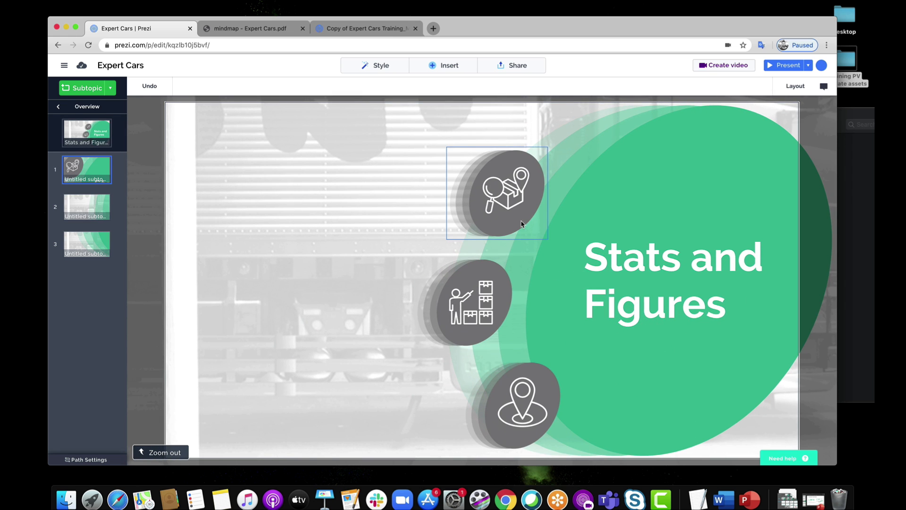
left_click(524, 223)
right_click(523, 222)
left_click(575, 303)
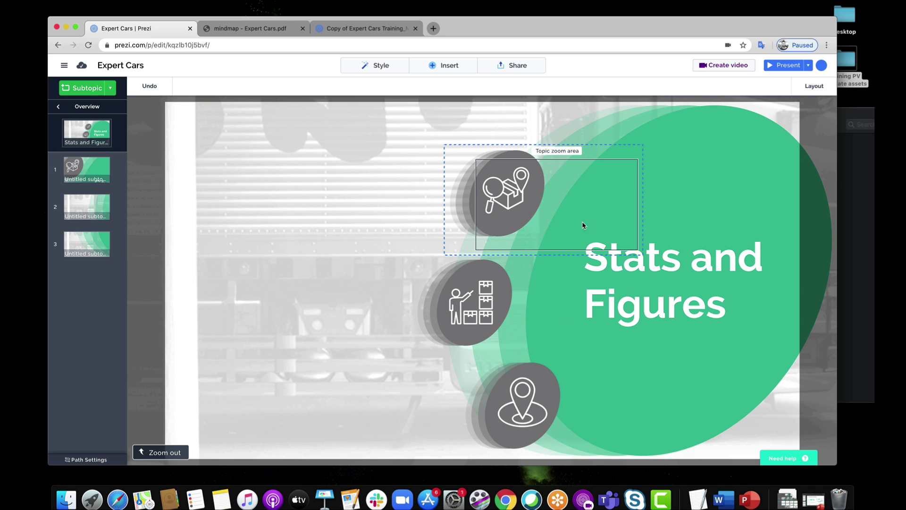
left_click_drag(563, 251, 560, 243)
left_click_drag(629, 244, 613, 240)
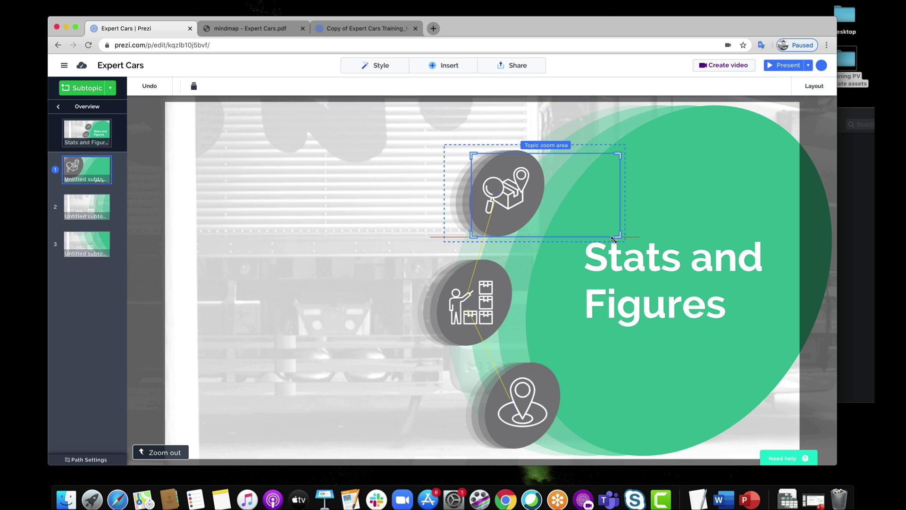
left_click(561, 262)
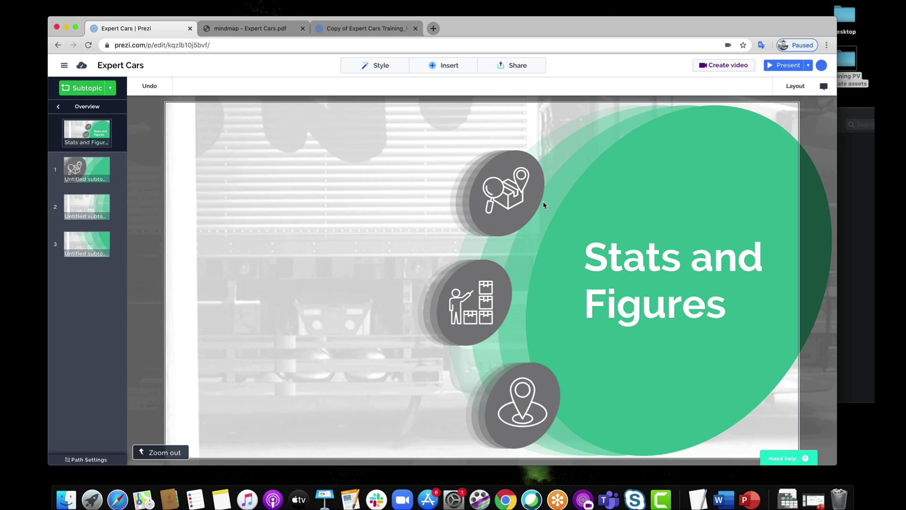
left_click(547, 205)
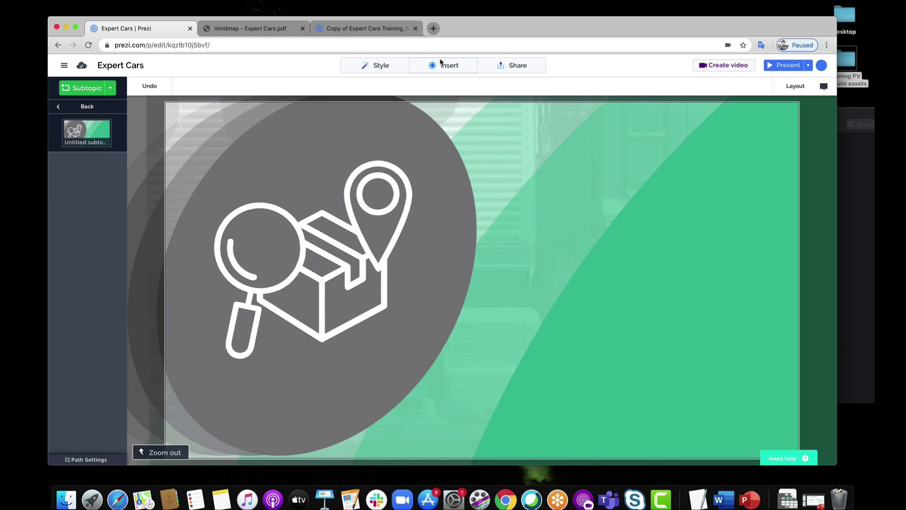
Add a body text box reading 289% on the green area beside the icon in the first subtopic.
left_click(442, 65)
left_click(421, 95)
left_click_drag(356, 247, 594, 294)
left_click(574, 295)
type("289%")
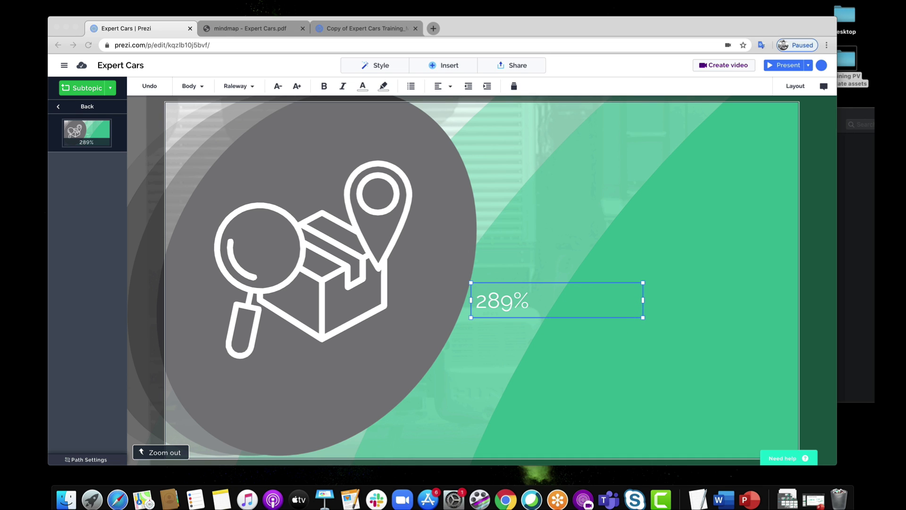
left_click(645, 302)
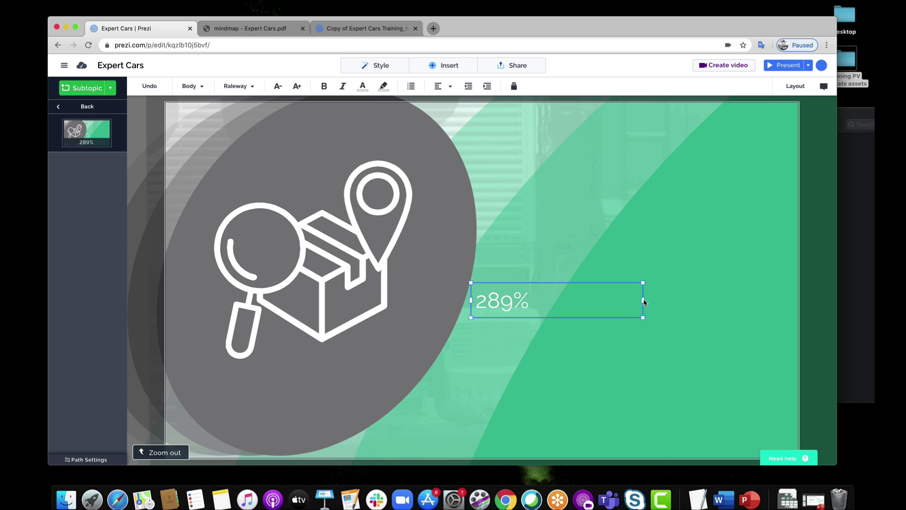
Enlarge the 289% text, make it bold, fit its box to one line and position it on the green area beside the grey circle.
left_click_drag(633, 303, 643, 371)
left_click_drag(606, 336, 606, 290)
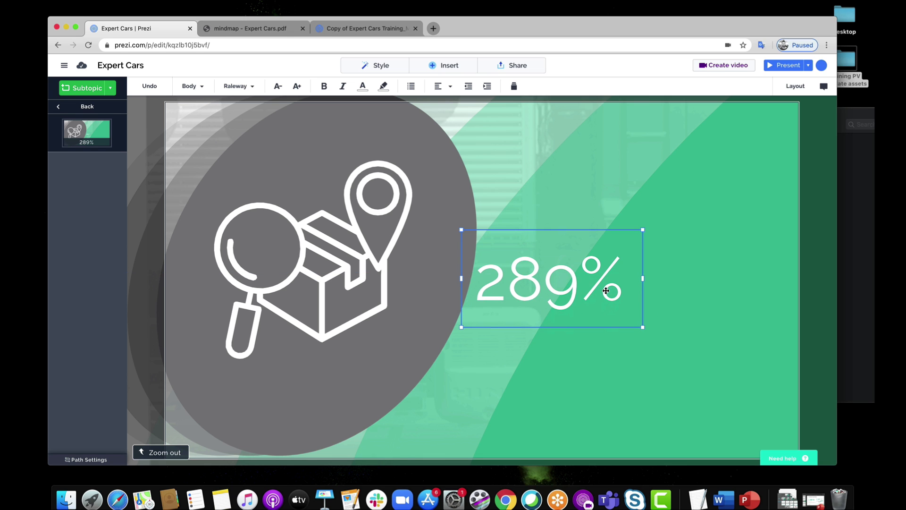
left_click(323, 86)
left_click_drag(641, 315, 652, 312)
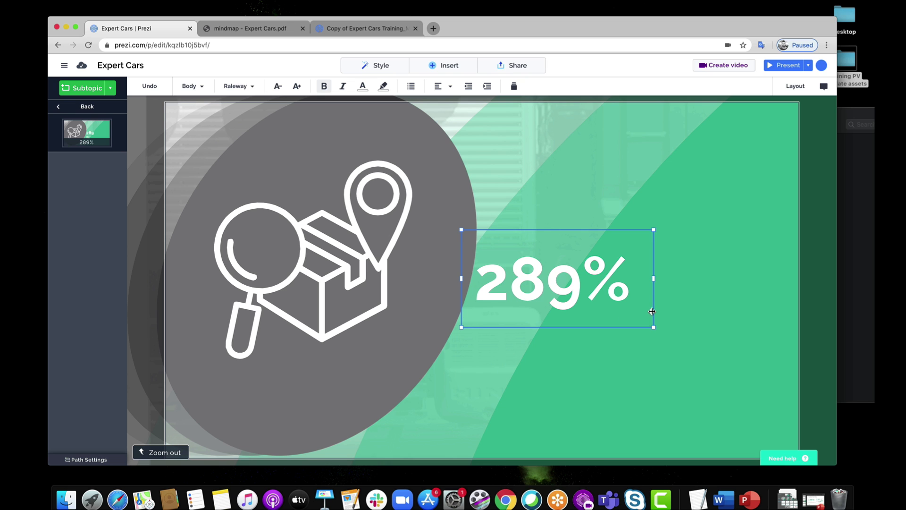
left_click_drag(653, 230, 643, 244)
left_click_drag(596, 283, 617, 295)
left_click(611, 362)
Add a small text box directly below 289% reading "Increase in carrier adoption of freight-tracking technology".
left_click(431, 69)
left_click_drag(420, 93, 608, 338)
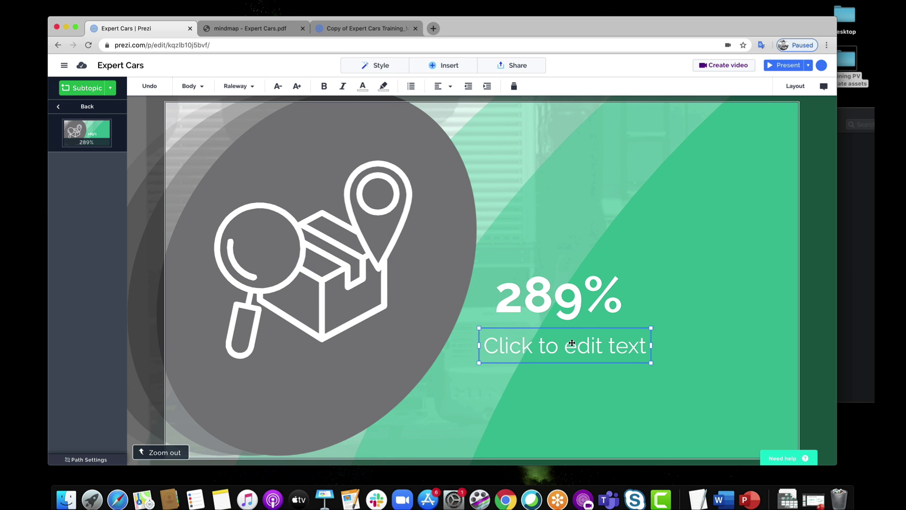
left_click(586, 341)
type("Increase in carrier adoption of")
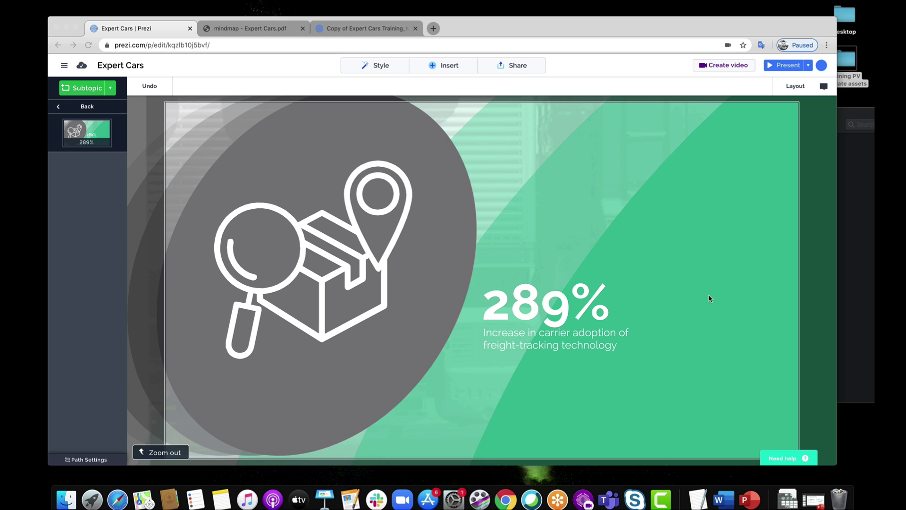
left_click(701, 297)
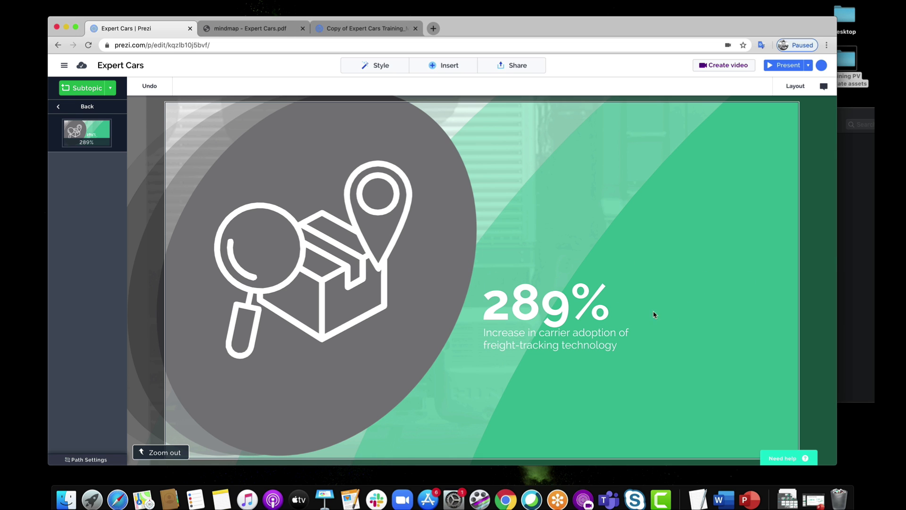
Look through the shapes folder in the Training PV template assets in Finder, then return to the Prezi in the browser.
left_click(846, 224)
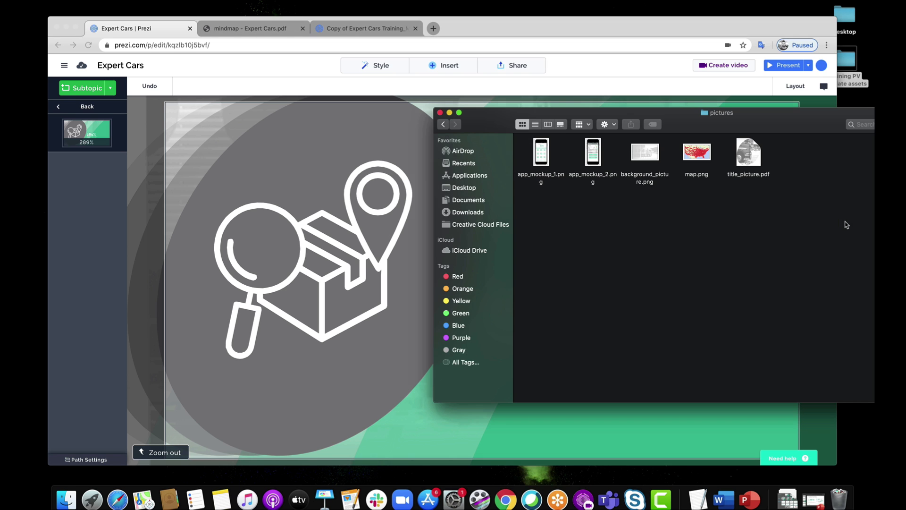
left_click(442, 124)
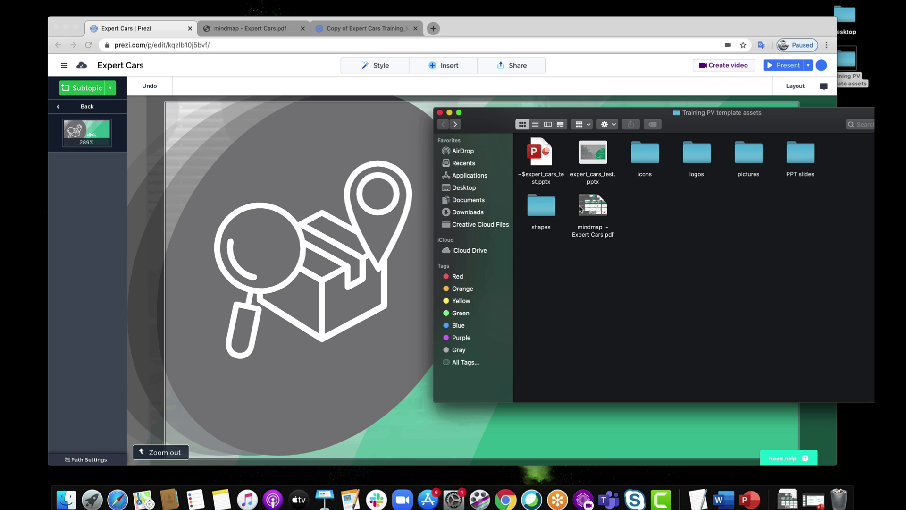
double_click(540, 206)
left_click_drag(630, 116, 738, 134)
left_click_drag(754, 177, 562, 105)
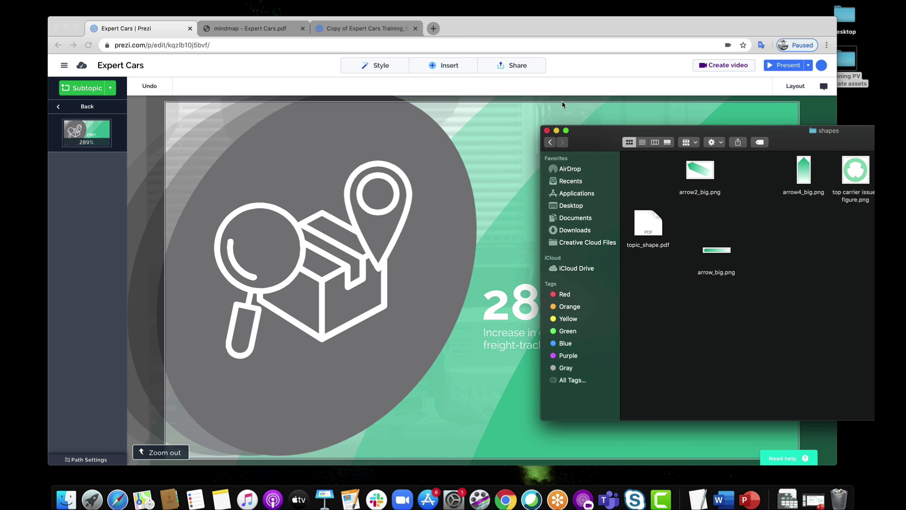
left_click(469, 33)
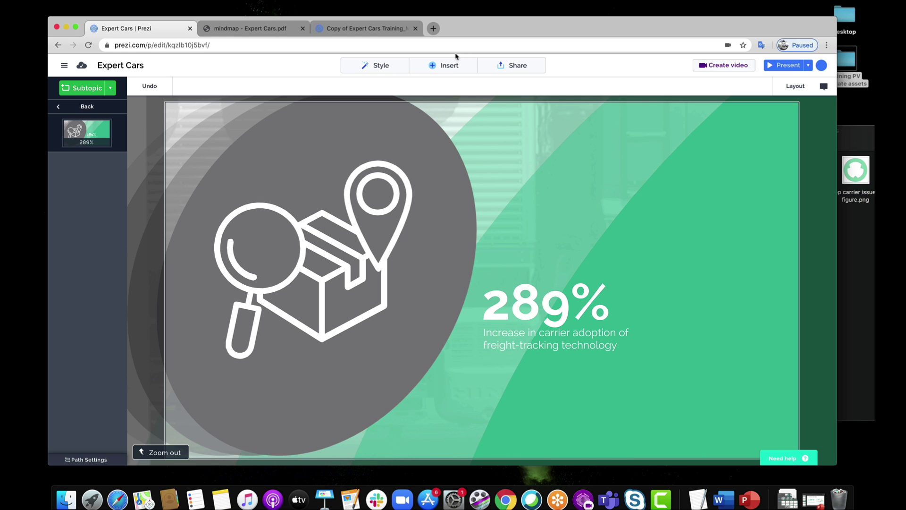
Insert the white gradient up arrow from My Library and place it to the right of the 289% text.
left_click(455, 62)
left_click(330, 97)
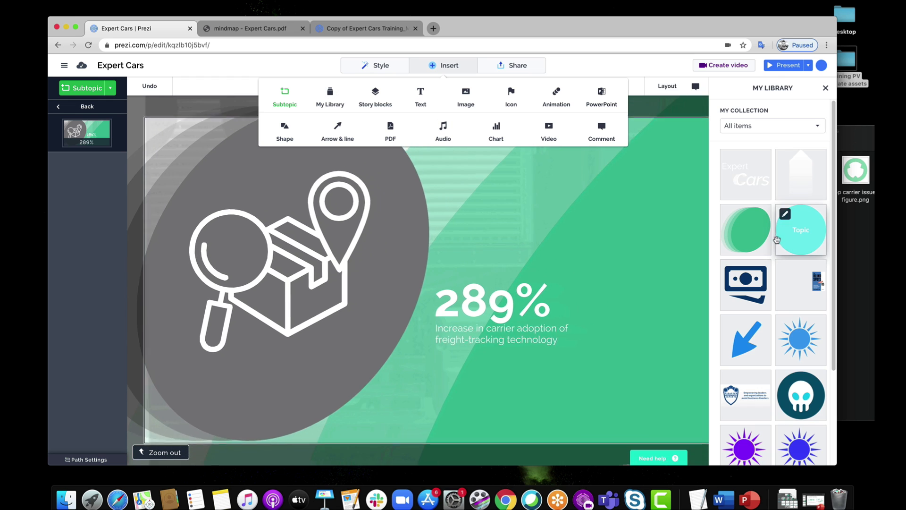
left_click(800, 175)
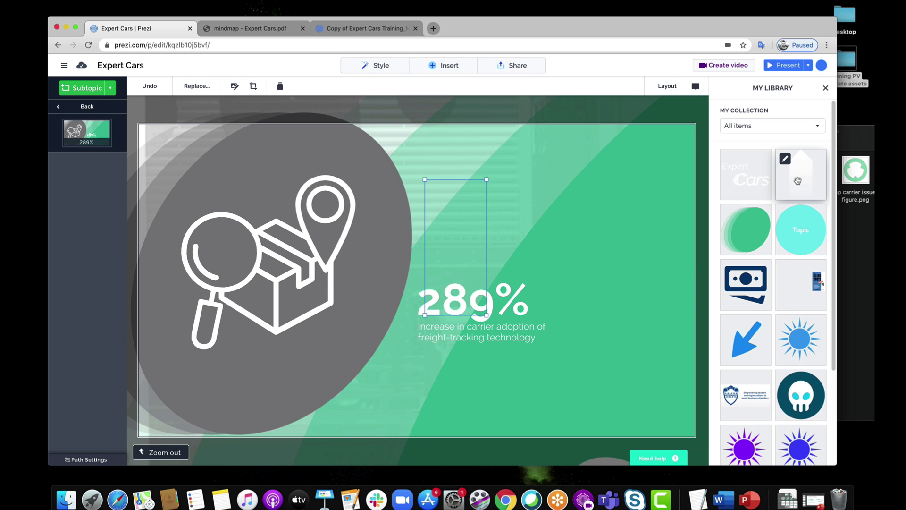
left_click_drag(548, 222, 628, 272)
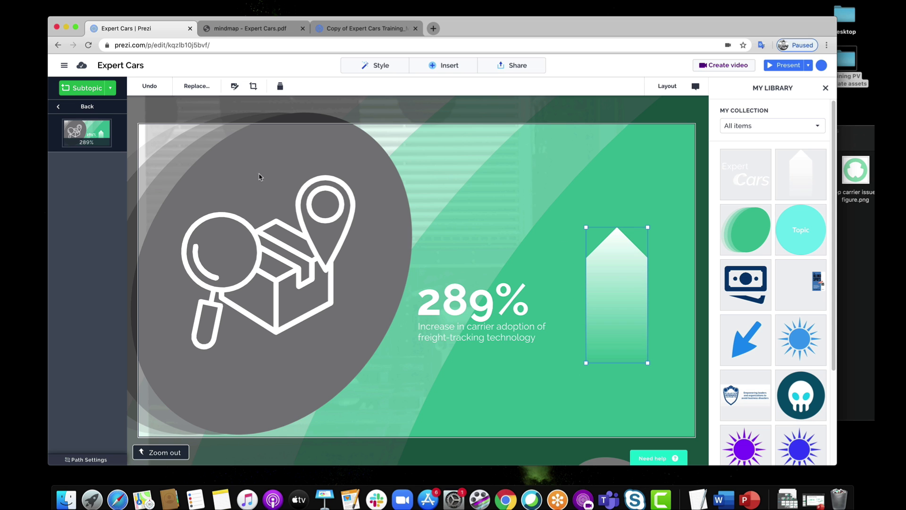
Add a new subtopic inside the 289% subtopic and place its cover above the 289% figure.
left_click(99, 94)
left_click_drag(305, 258, 540, 199)
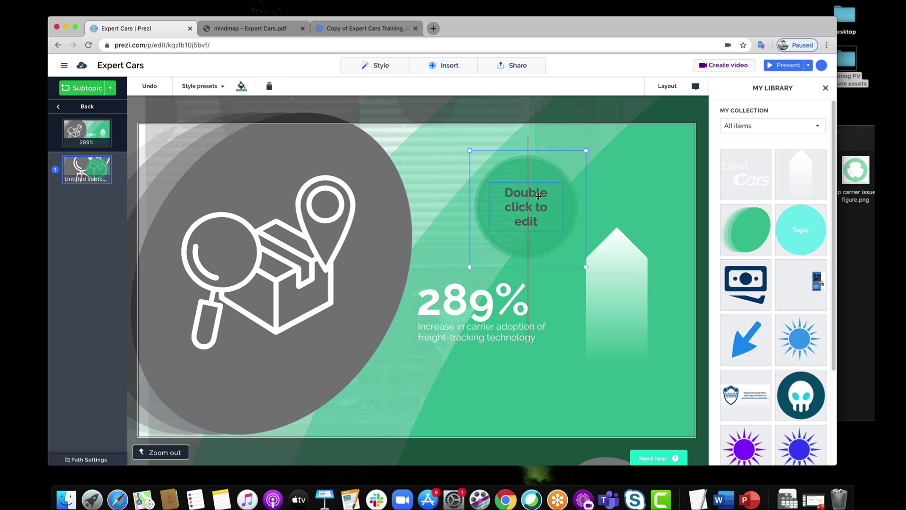
left_click(617, 272)
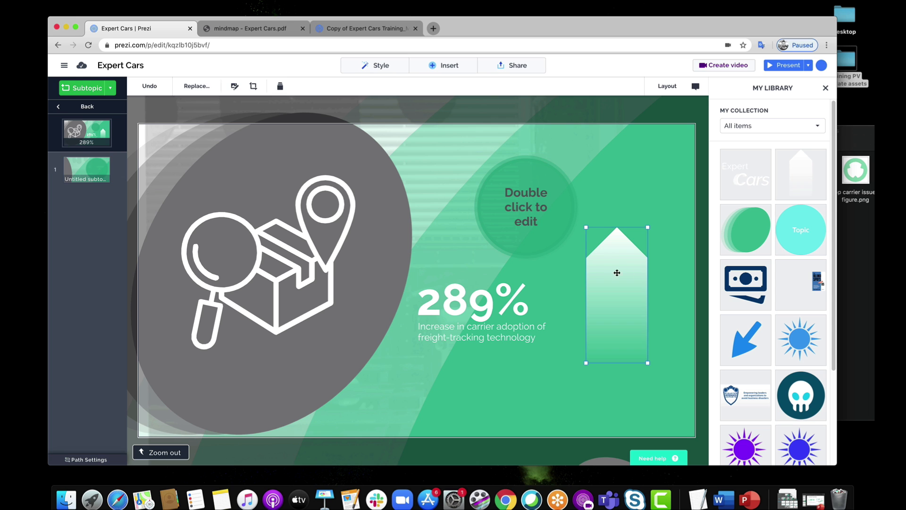
right_click(656, 267)
left_click(671, 240)
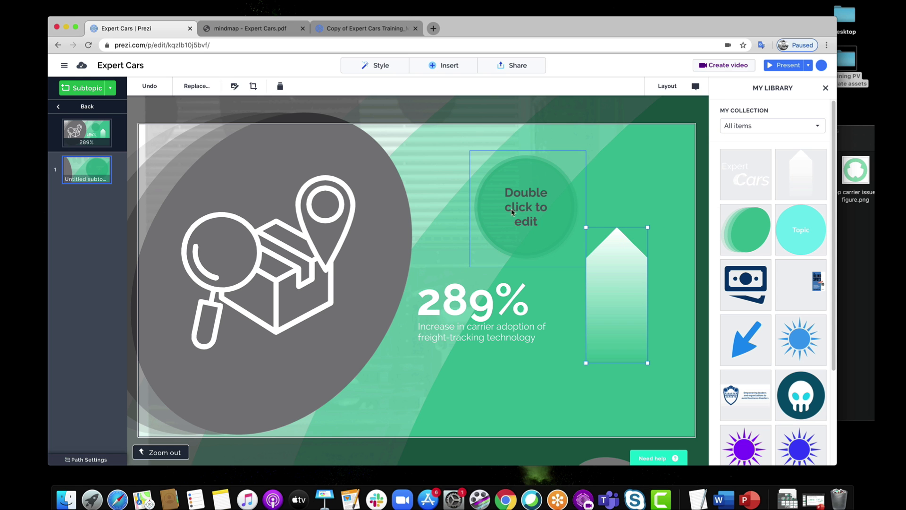
Delete the placeholder title and the green circle from the new subtopic's cover, keeping only its zoom area.
left_click(545, 177)
double_click(546, 176)
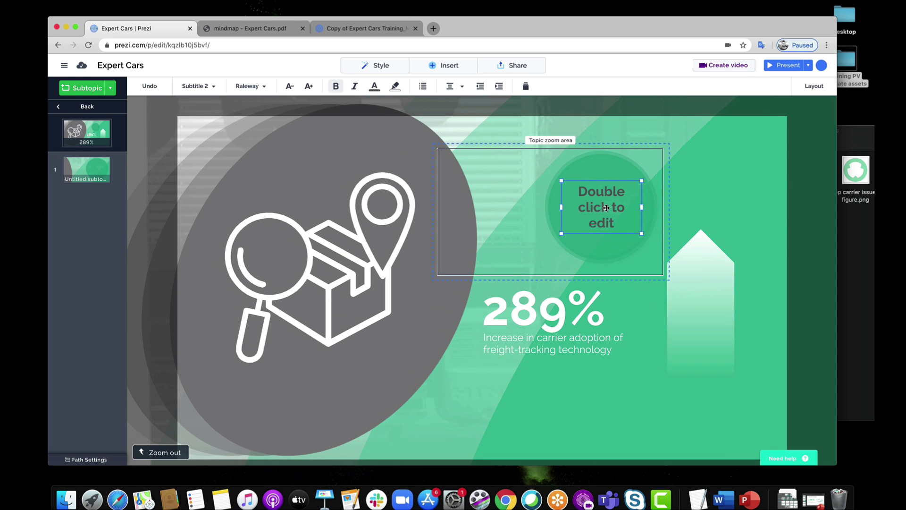
right_click(606, 208)
left_click(646, 385)
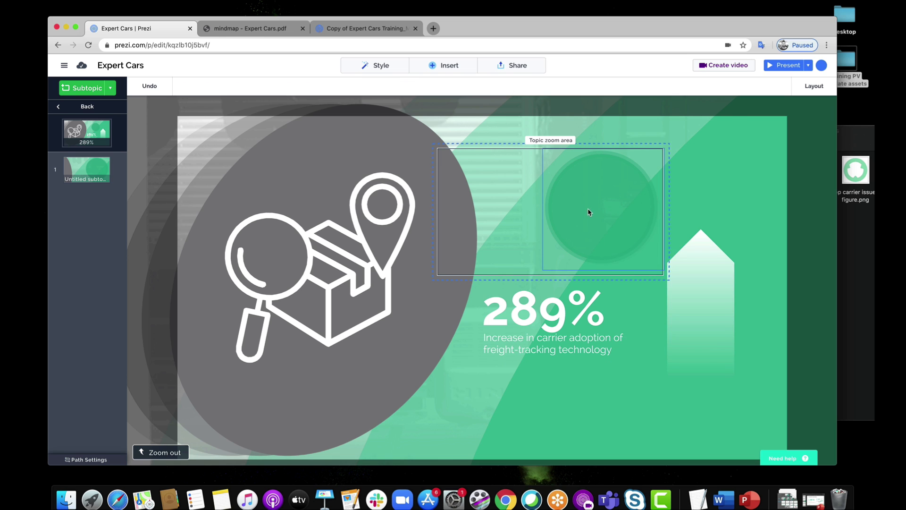
right_click(590, 218)
left_click(633, 401)
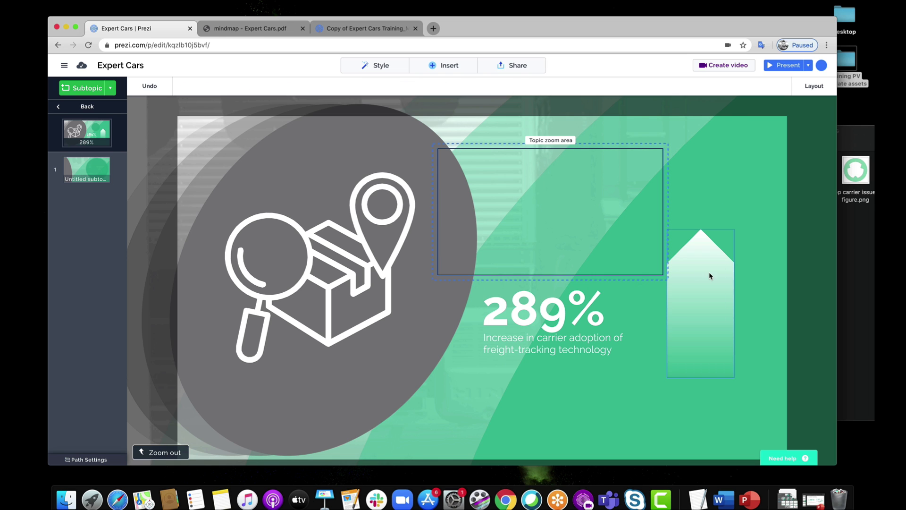
left_click(694, 278)
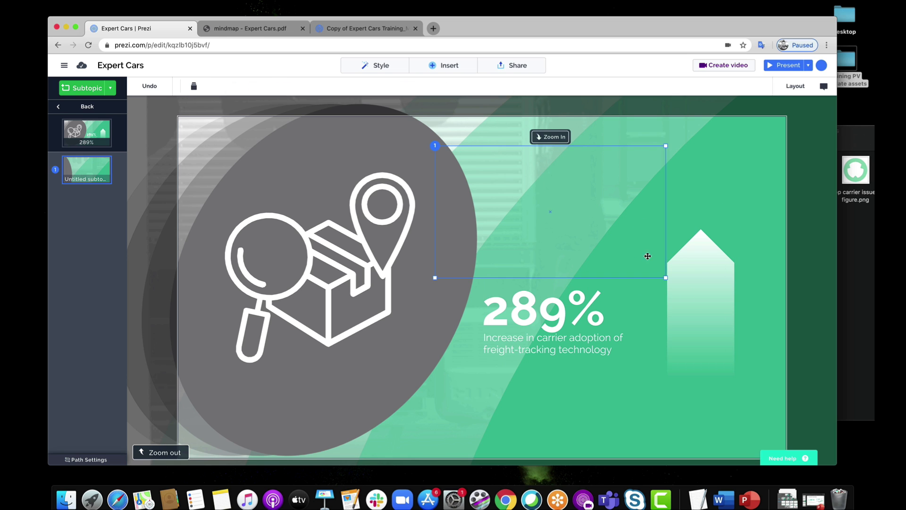
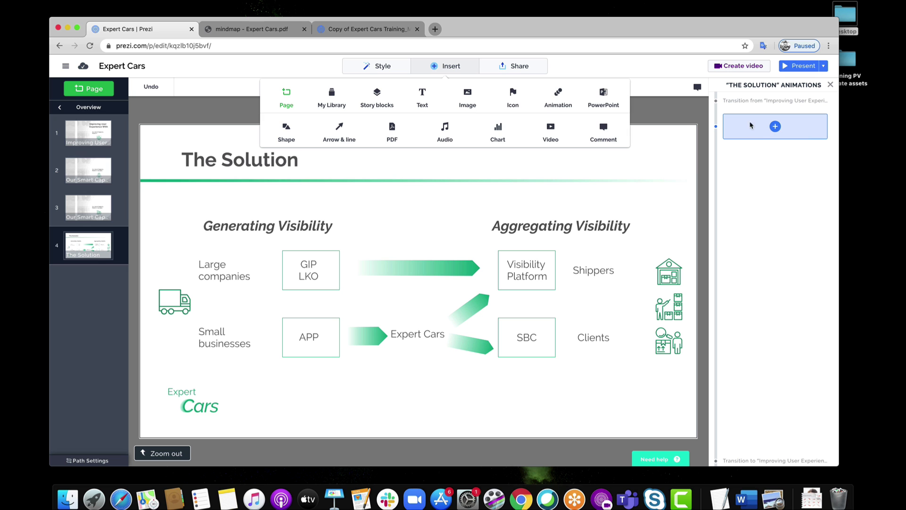
Add a zoom area animation on The Solution page framing the Large companies and Small businesses block with its GIP LKO and APP boxes.
left_click(762, 131)
left_click(771, 203)
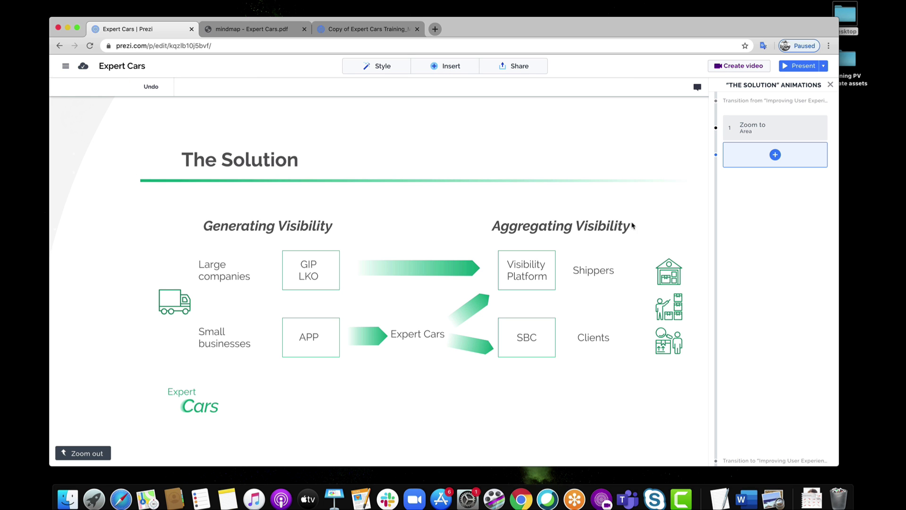
scroll(393, 244, "up", 3)
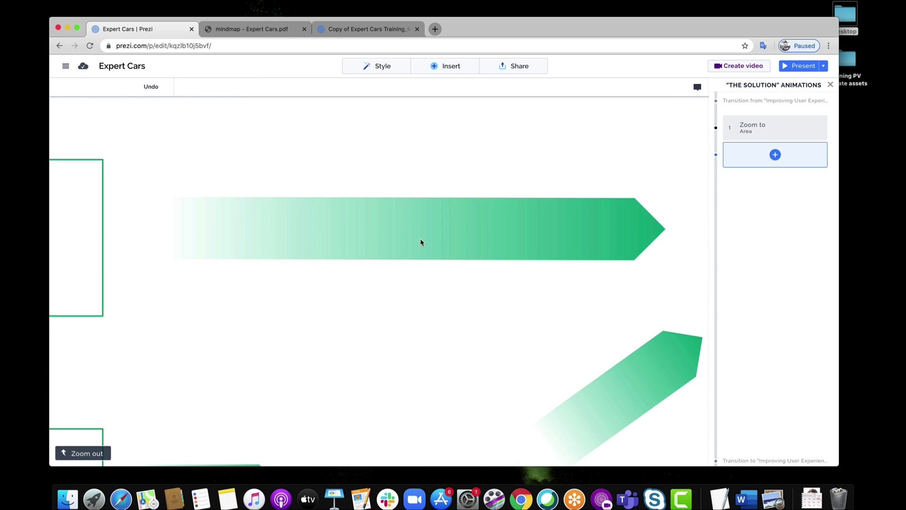
left_click_drag(388, 277, 181, 278)
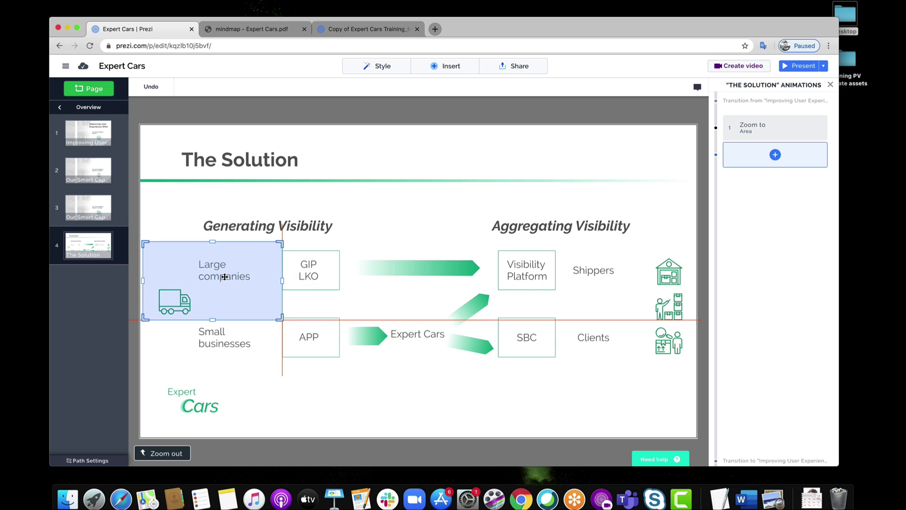
left_click_drag(279, 320, 344, 374)
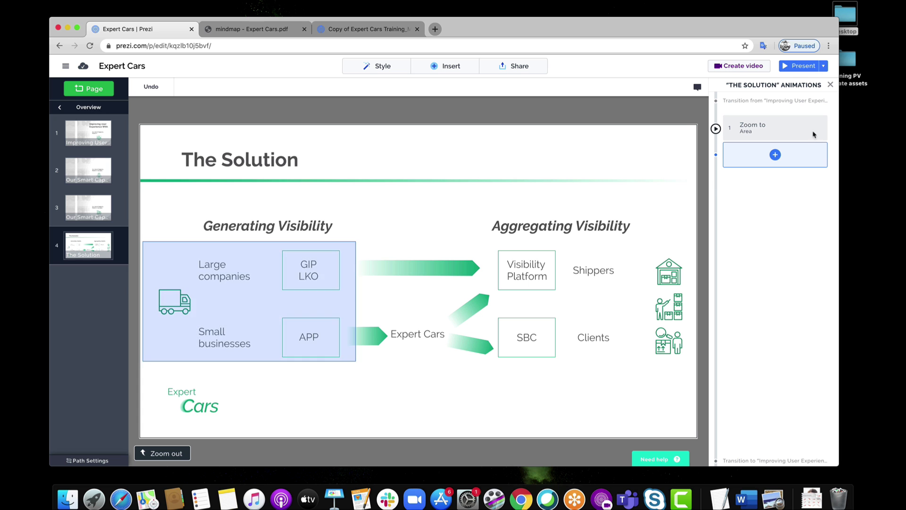
Add a second zoom area animation framing the Expert Cars label and the three arrows around it.
left_click(805, 153)
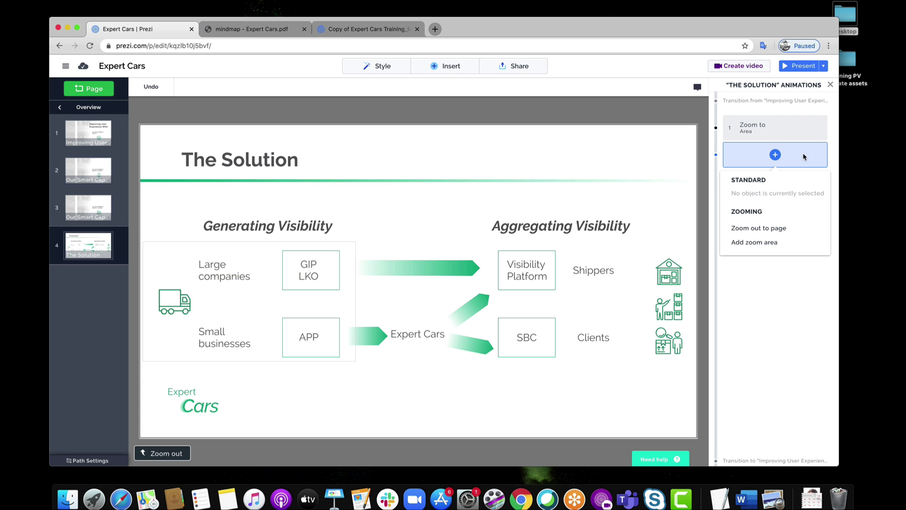
left_click(755, 242)
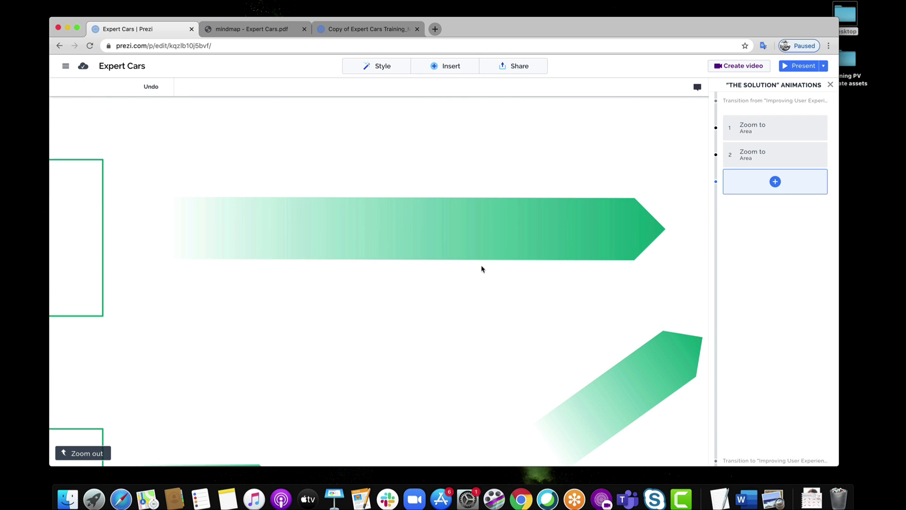
left_click_drag(380, 300, 378, 341)
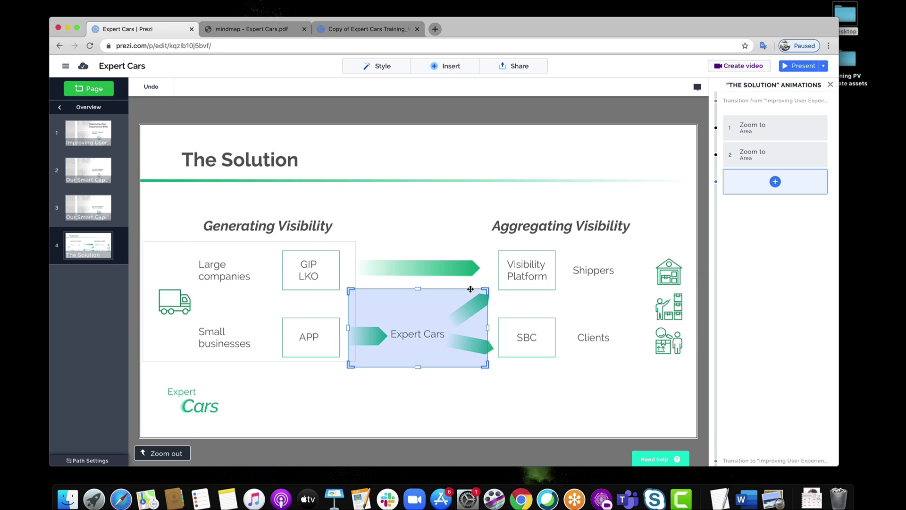
left_click_drag(487, 290, 491, 285)
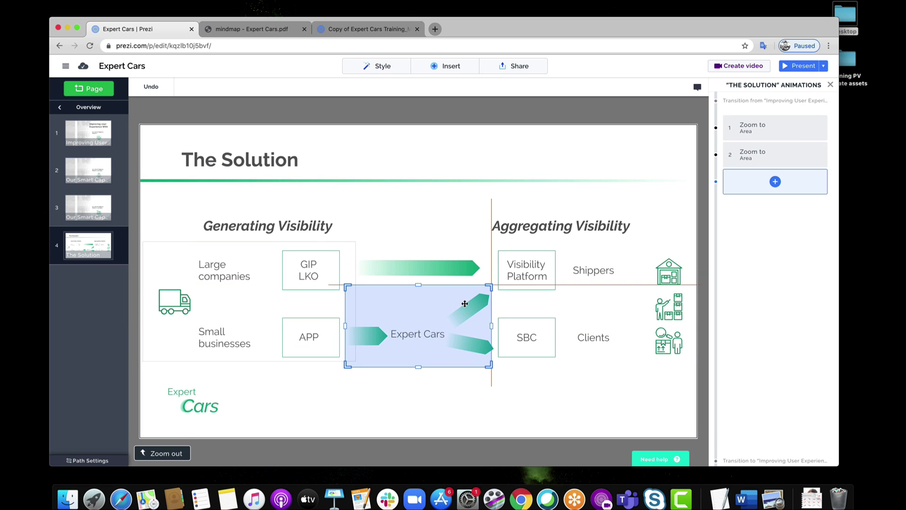
left_click_drag(489, 365, 469, 357)
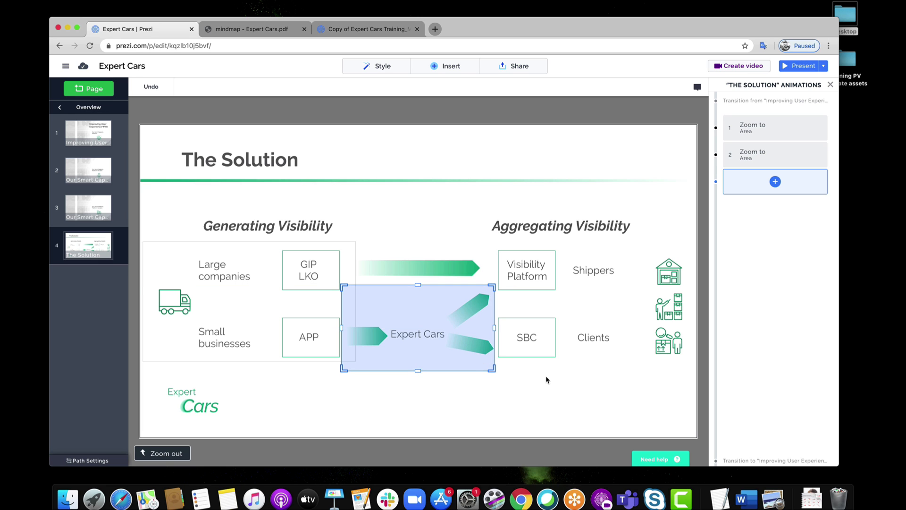
left_click(547, 379)
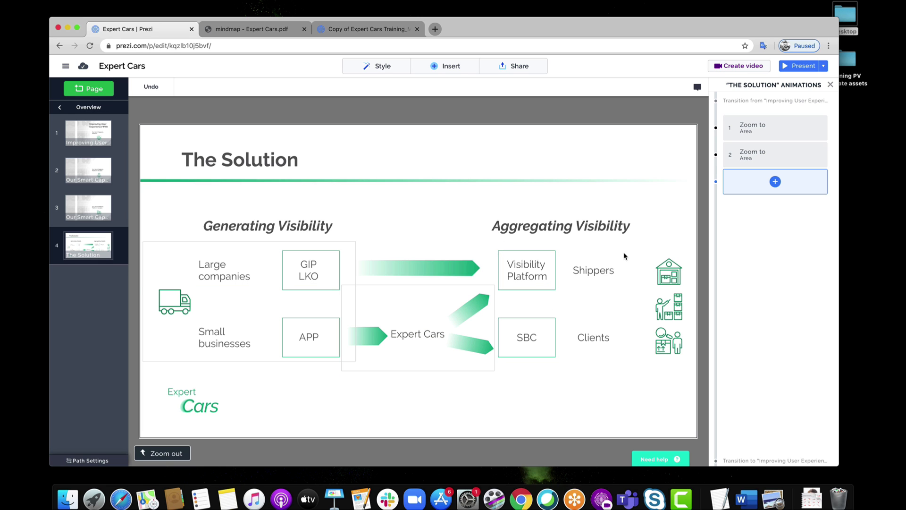
Add a third zoom area animation framing the Visibility Platform and SBC boxes with Shippers, Clients and their icons.
left_click(737, 186)
left_click(752, 270)
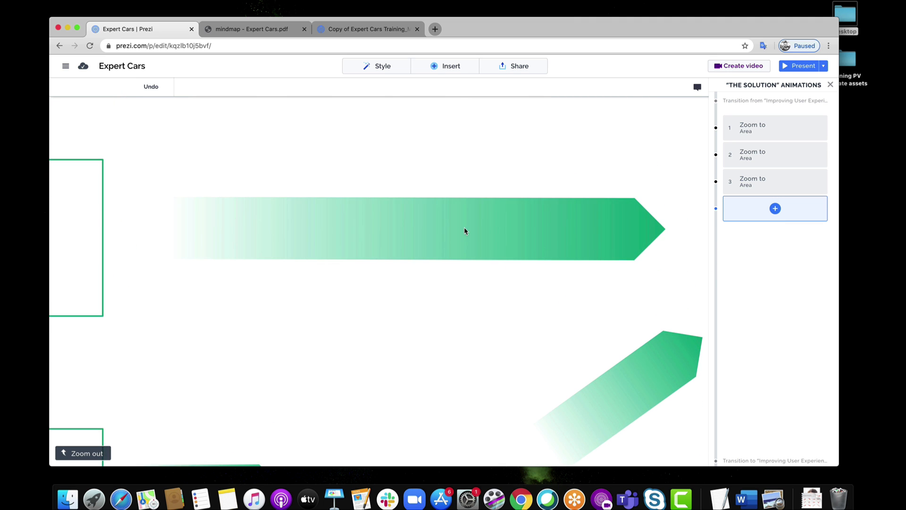
left_click_drag(421, 273, 566, 274)
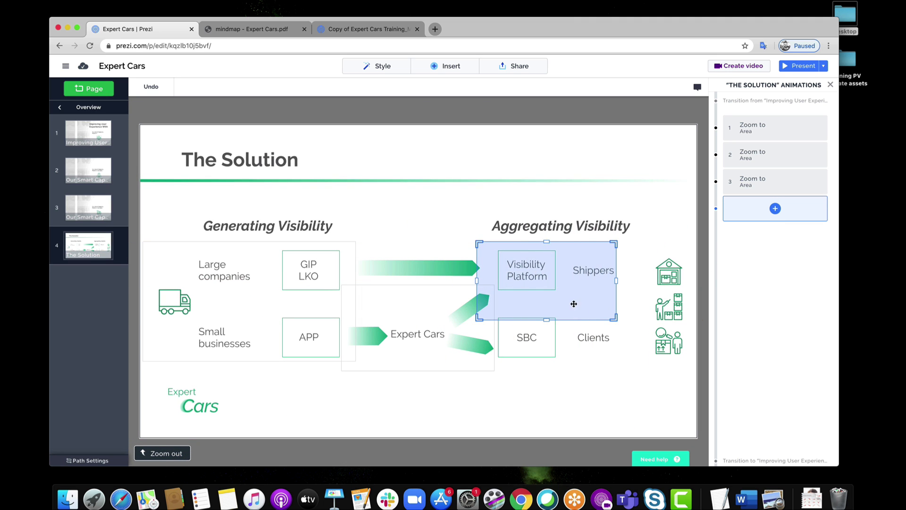
left_click_drag(610, 317, 681, 362)
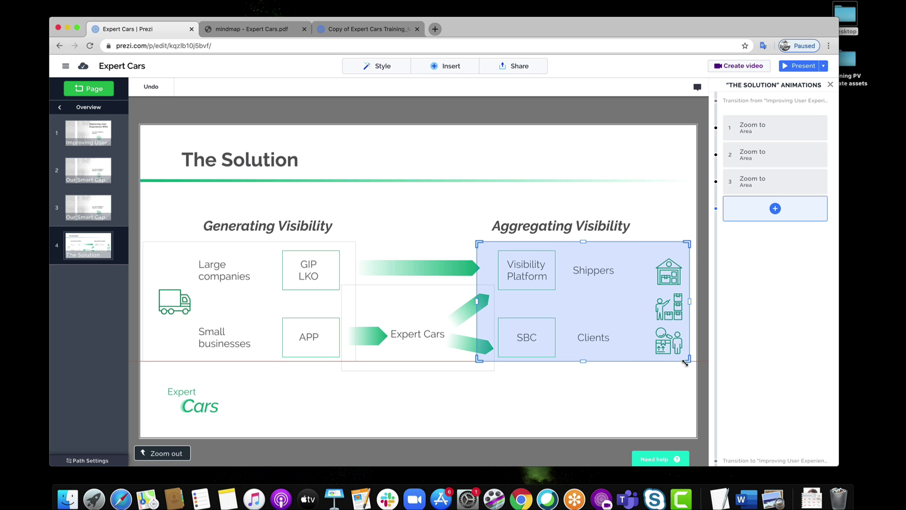
left_click_drag(685, 363, 686, 363)
left_click_drag(627, 297, 629, 295)
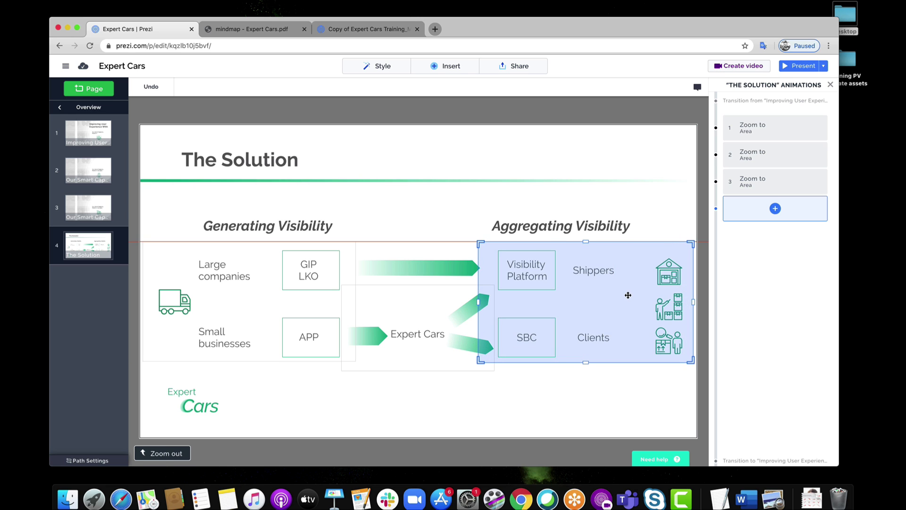
left_click(577, 382)
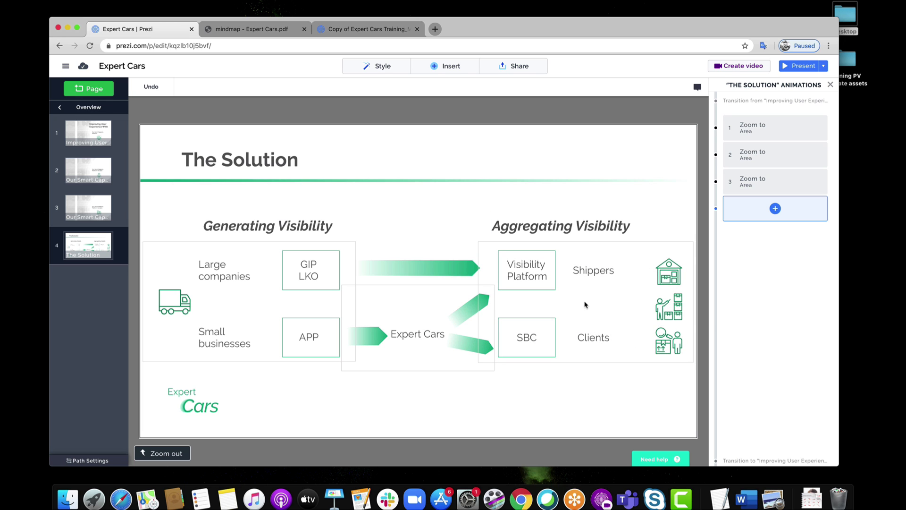
Add a fourth animation to The Solution page that zooms out to the page, and return to the overview.
left_click(753, 217)
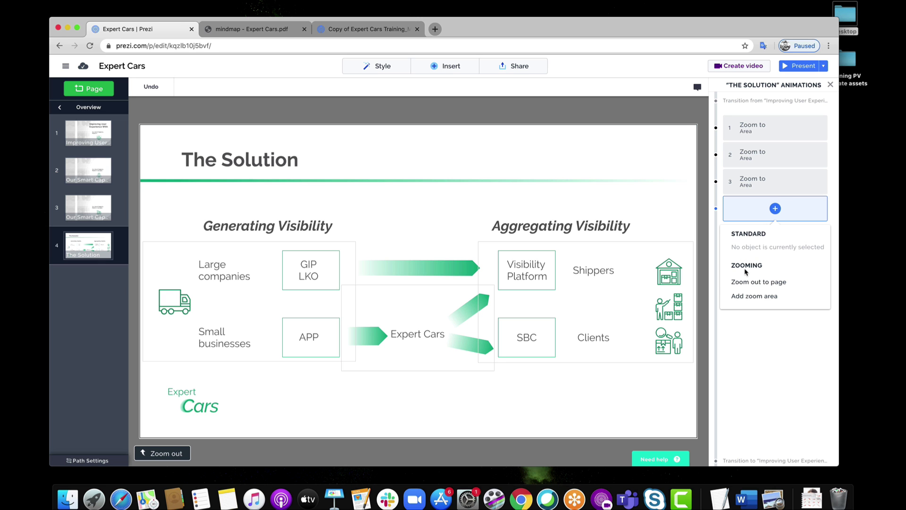
left_click(755, 282)
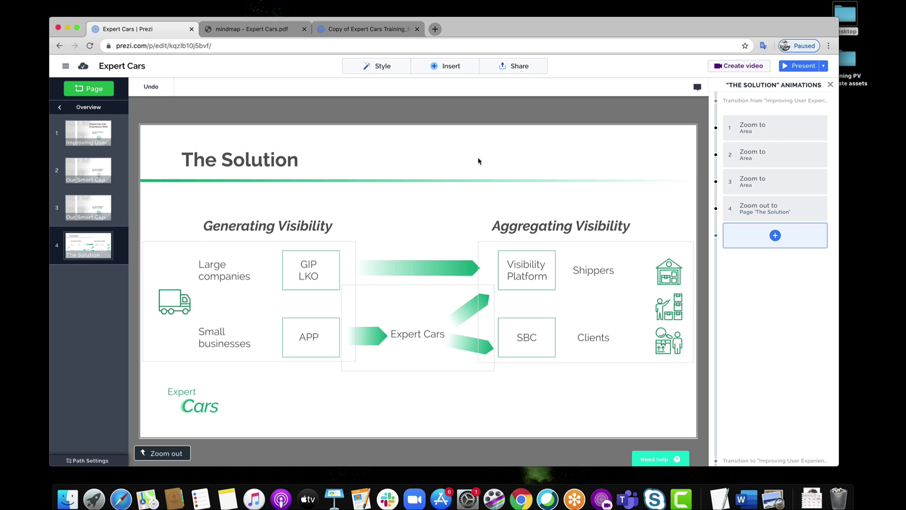
scroll(476, 161, "down", 5)
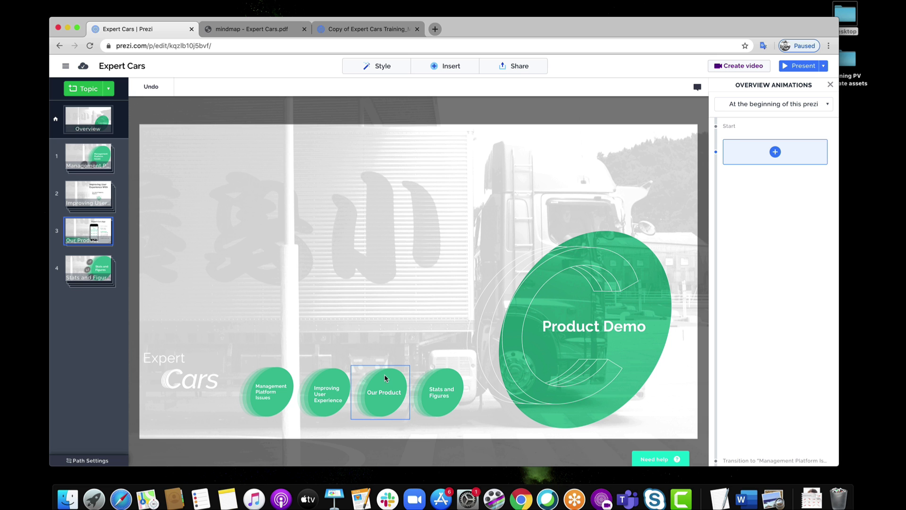
Open the Our Product topic and add a fade-in animation to the phone image on the Expert Cars App page.
left_click(384, 378)
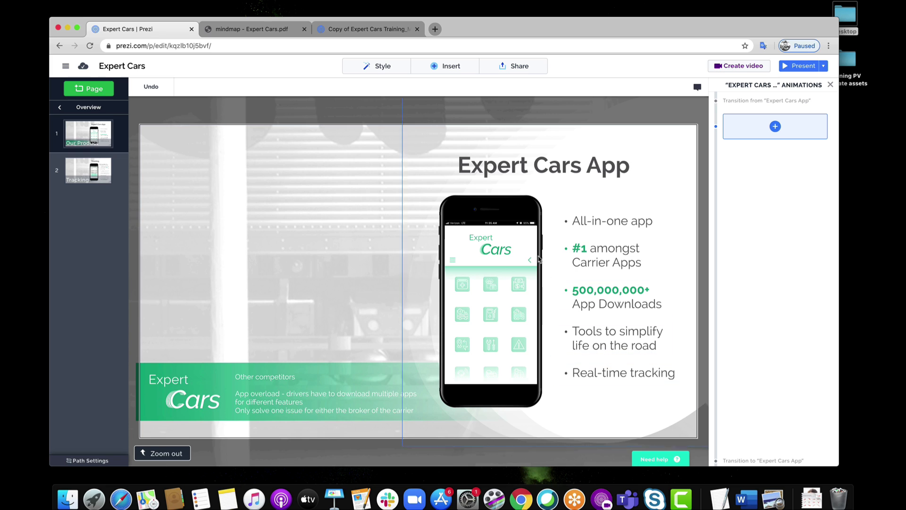
left_click(497, 232)
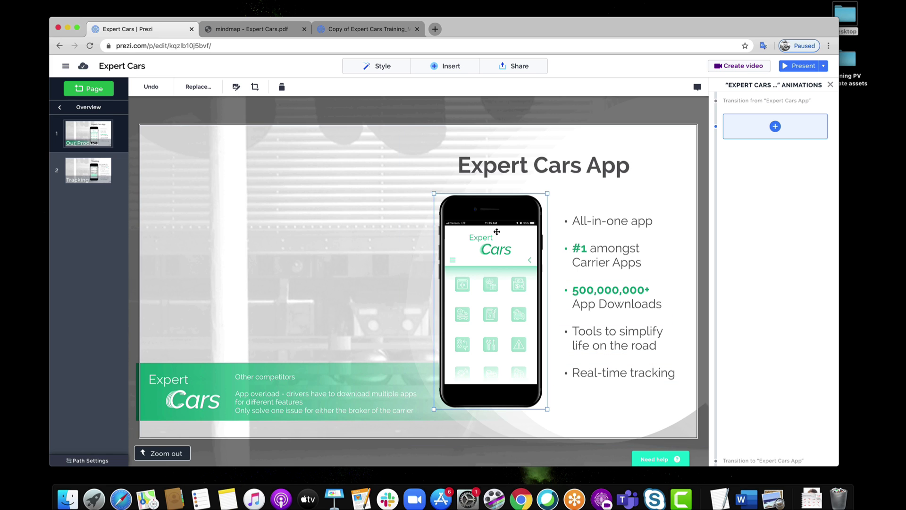
left_click(754, 131)
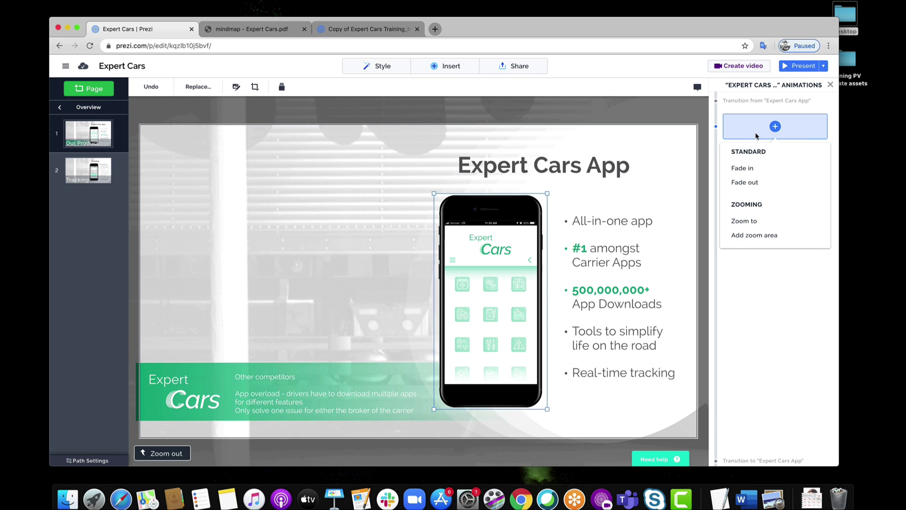
left_click(751, 168)
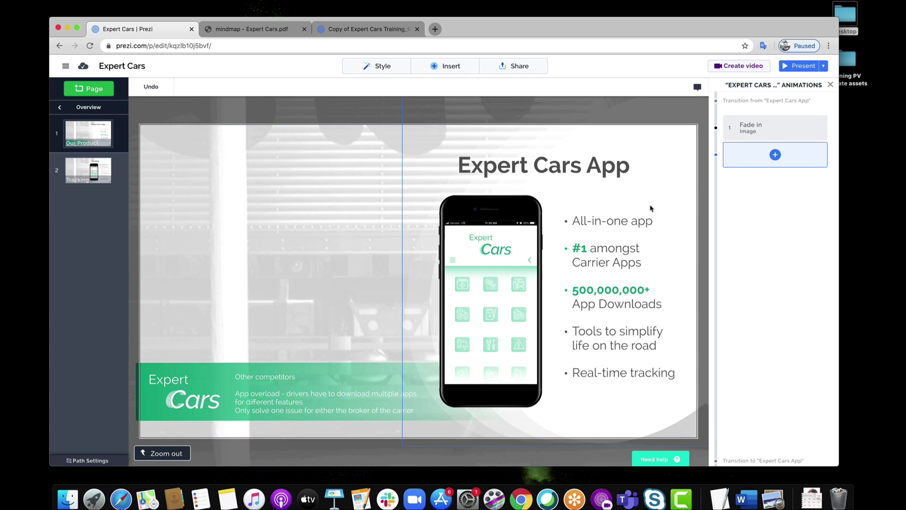
Add separate fade-in animations to the "All-in-one app" and "#1 amongst Carrier Apps" bullets, in that order.
left_click(619, 220)
left_click(775, 160)
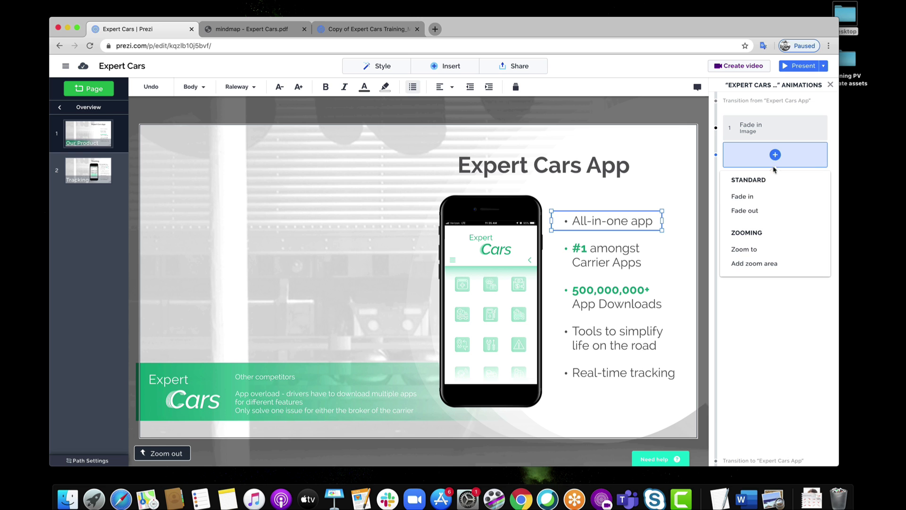
left_click(765, 197)
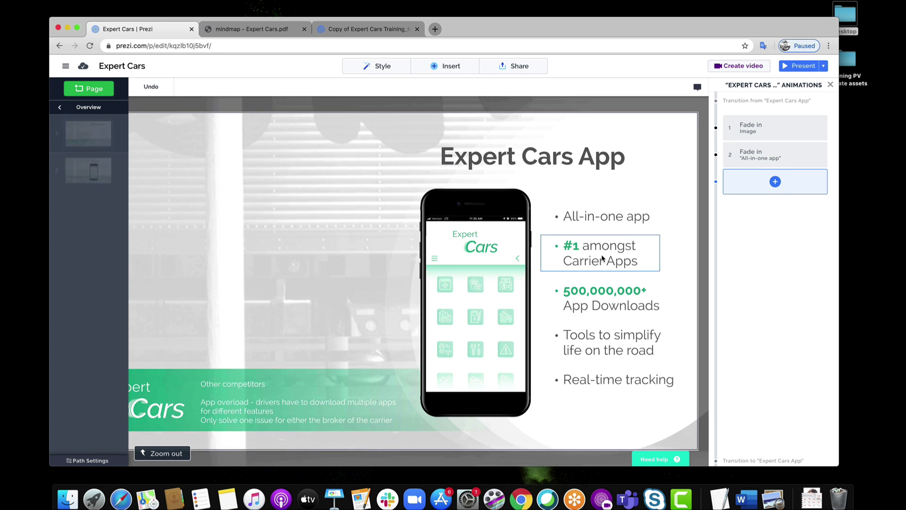
left_click(602, 258)
left_click(775, 182)
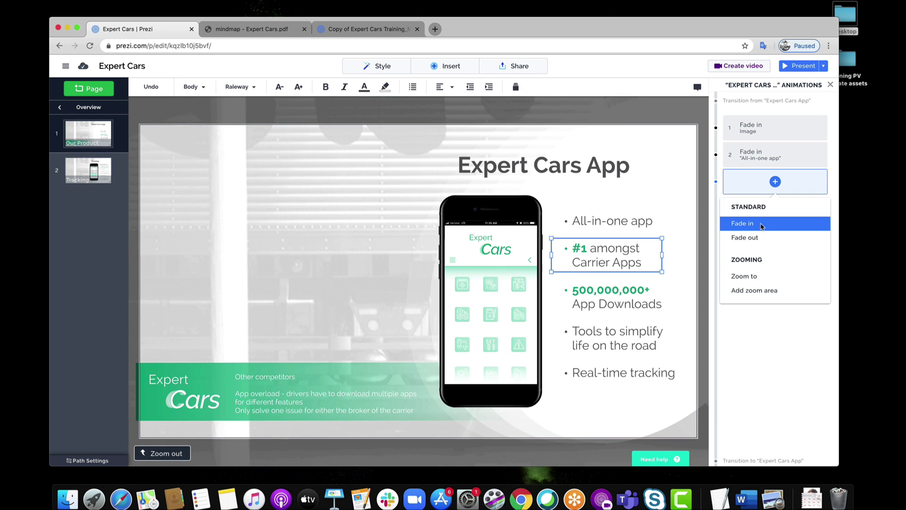
left_click(761, 226)
Add separate fade-in animations to the "500,000,000+ App Downloads", "Tools to simplify life on the road" and "Real-time tracking" bullets.
left_click(614, 296)
left_click(775, 208)
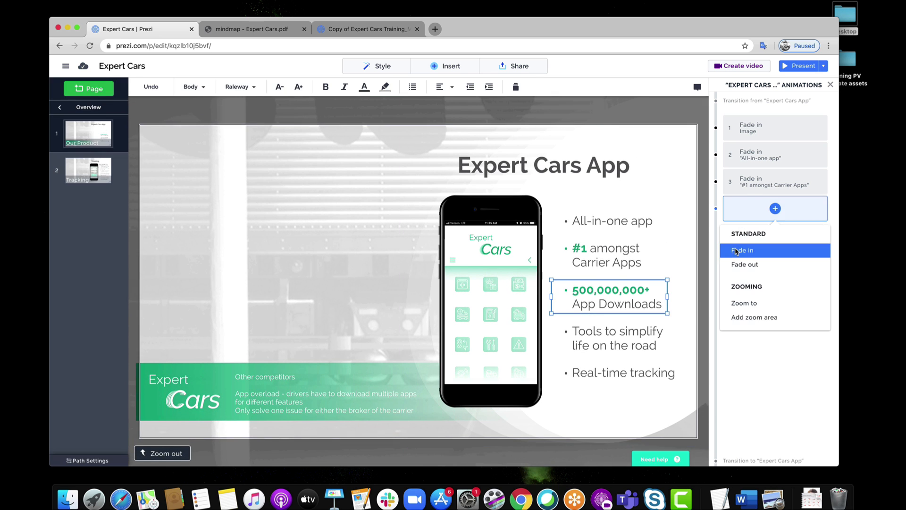
left_click(736, 251)
left_click(618, 338)
left_click(775, 235)
left_click(756, 277)
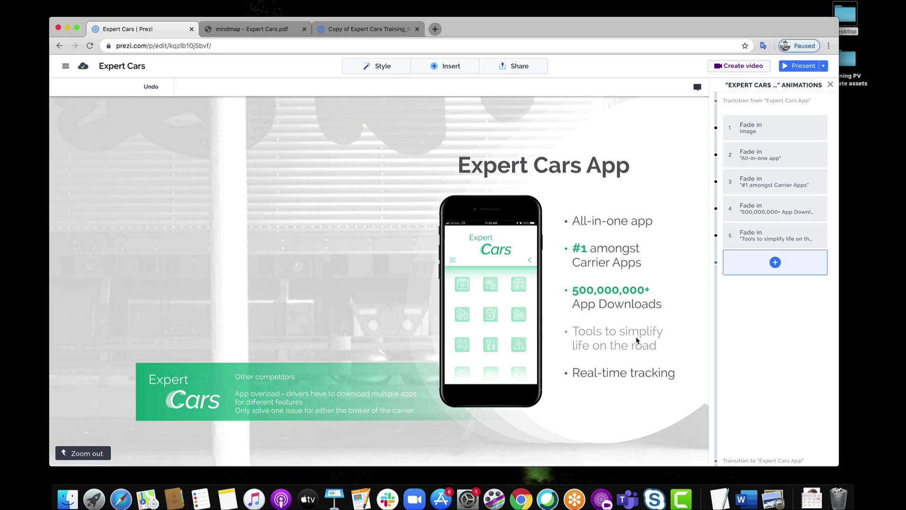
left_click(614, 374)
left_click(755, 262)
left_click(756, 304)
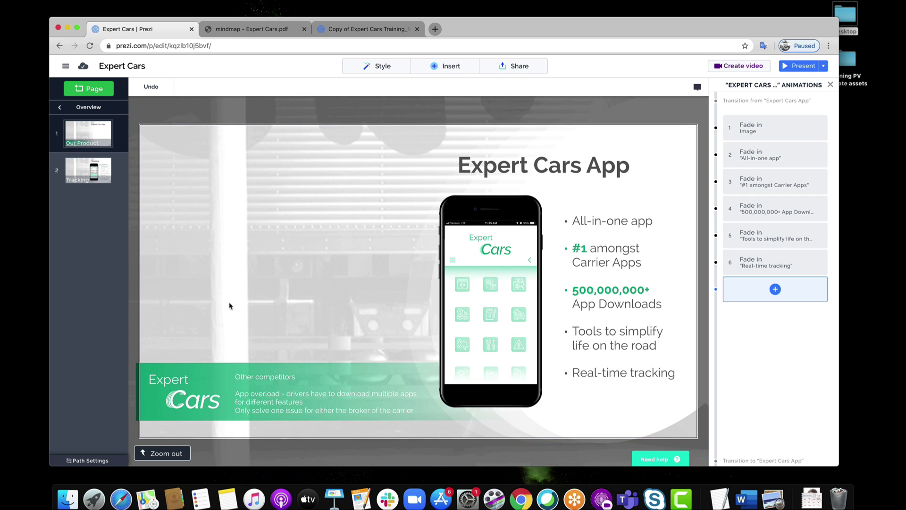
Add one shared fade-in animation to the green banner, Expert Cars logo and "Other competitors" text.
left_click_drag(154, 306, 312, 427)
left_click(750, 296)
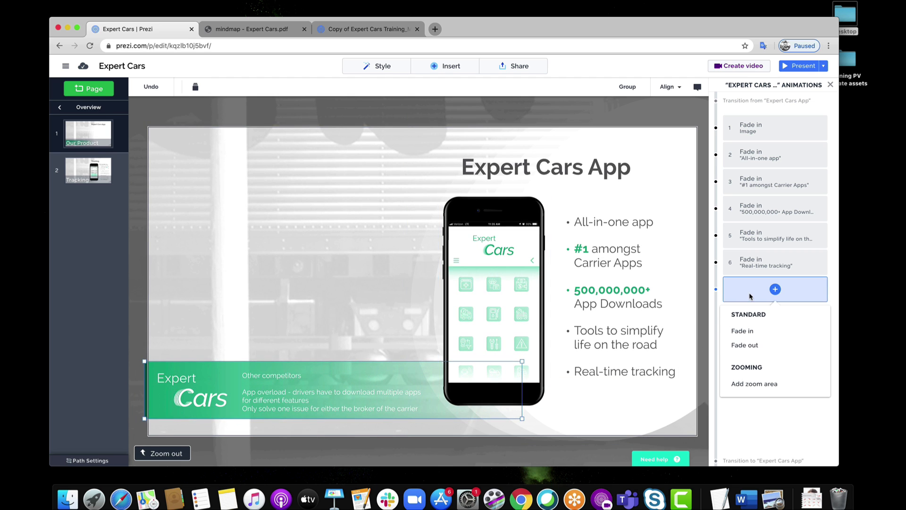
left_click(761, 329)
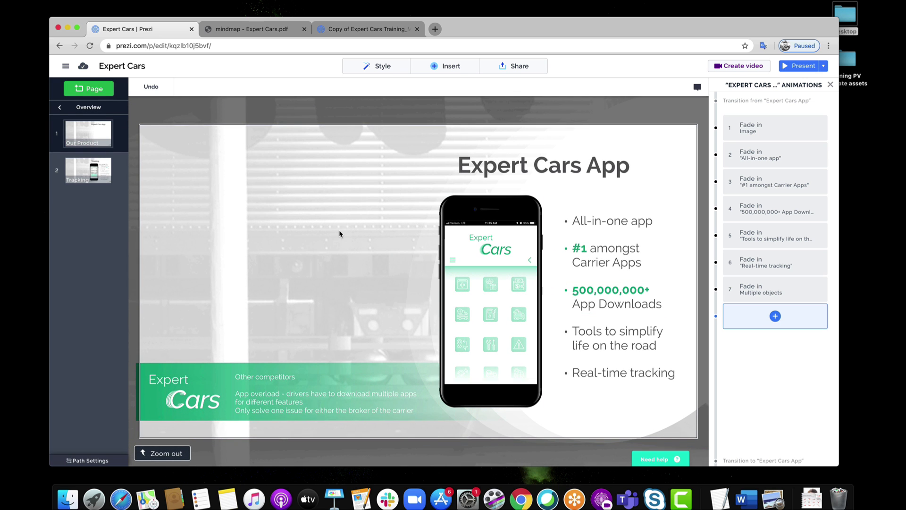
Present from the overview, play the Our Product topic's fade-ins through to the Tracking page, and exit full screen.
scroll(340, 234, "down", 5)
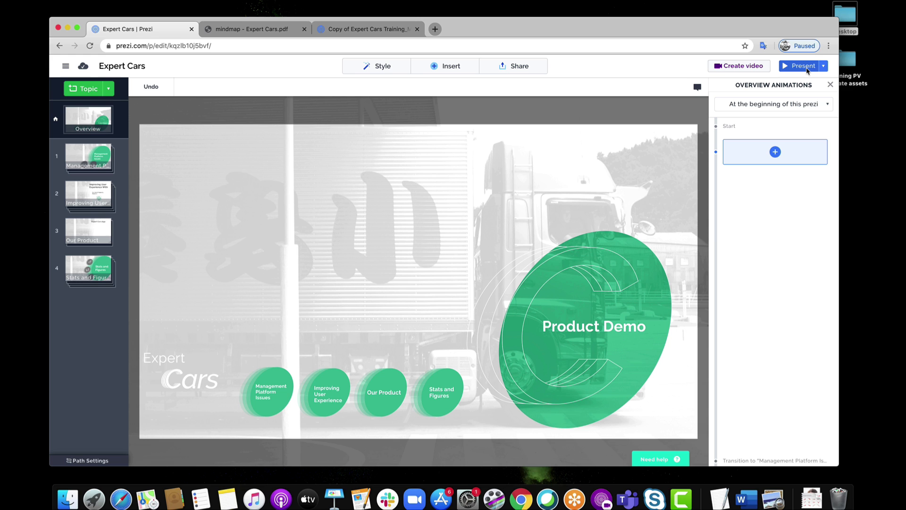
left_click(803, 66)
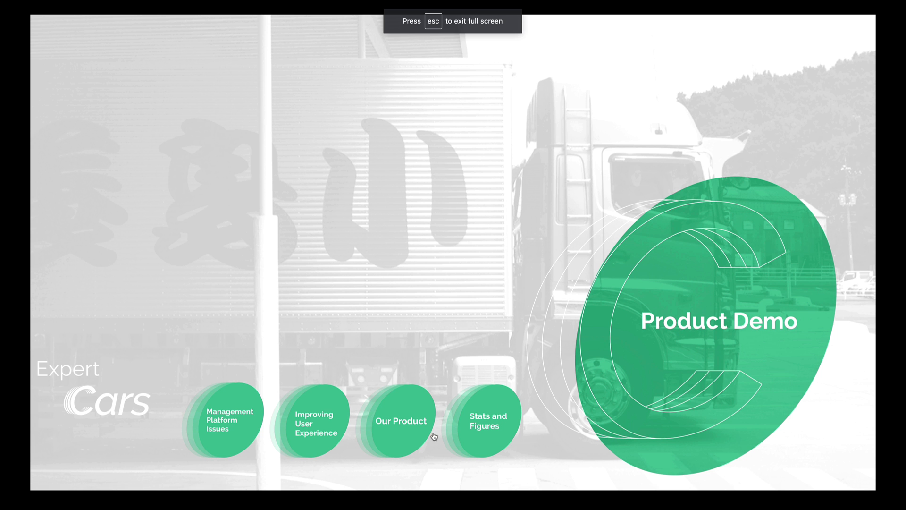
left_click(414, 415)
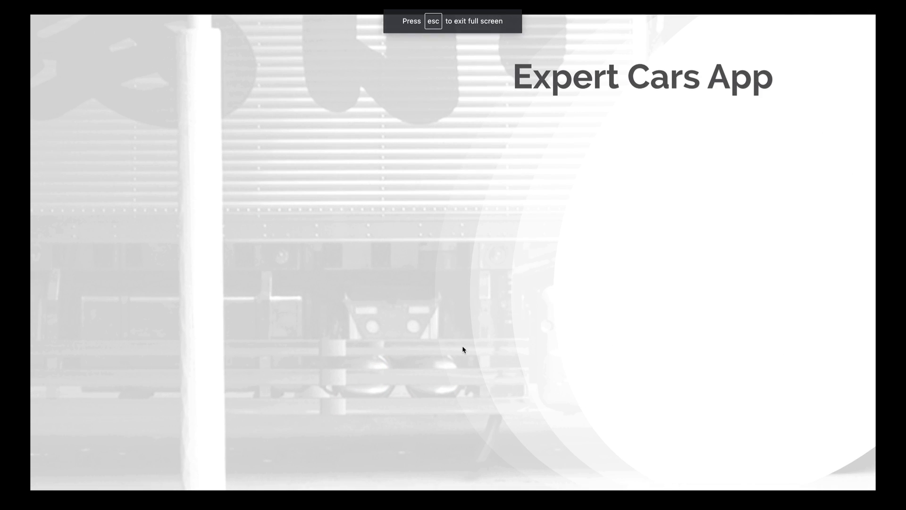
key("Right")
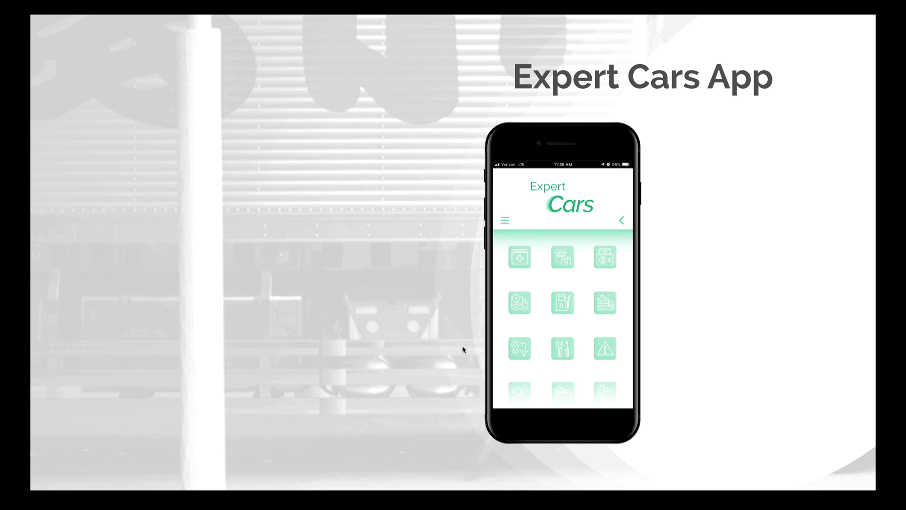
key("Right")
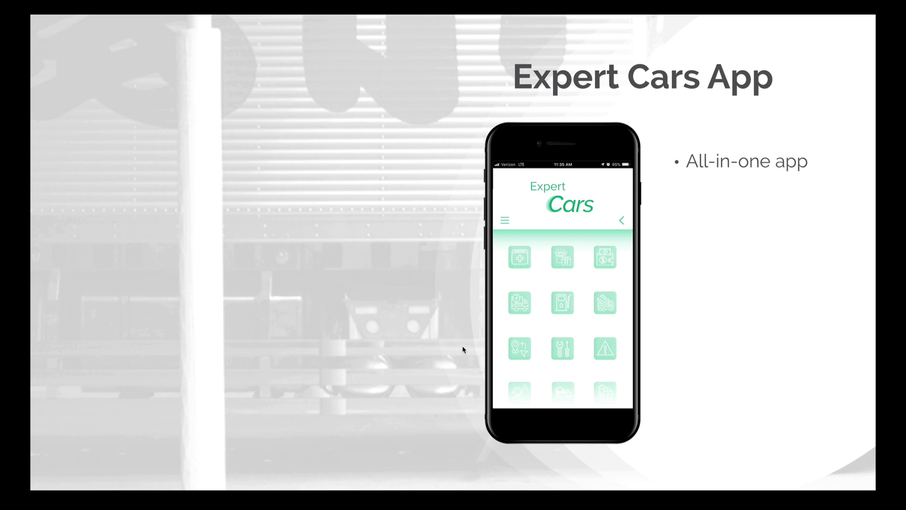
key("Right")
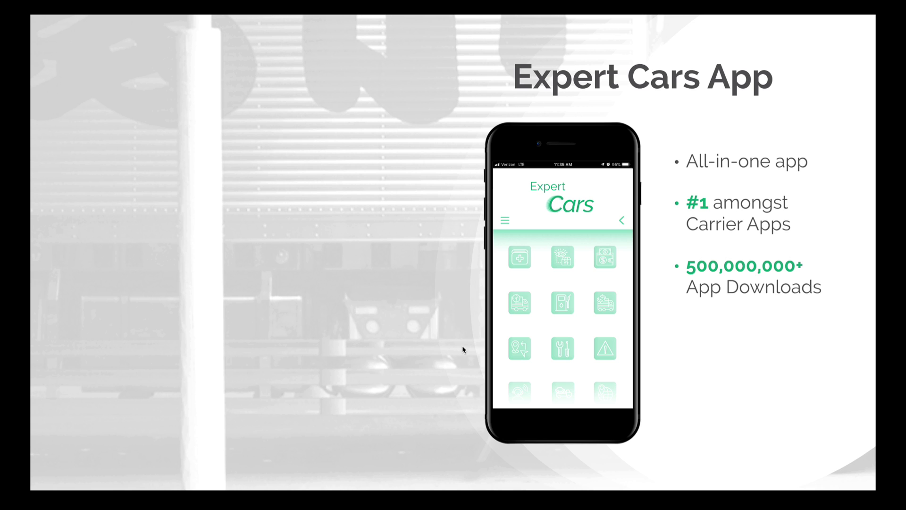
key("Right")
key("Right")
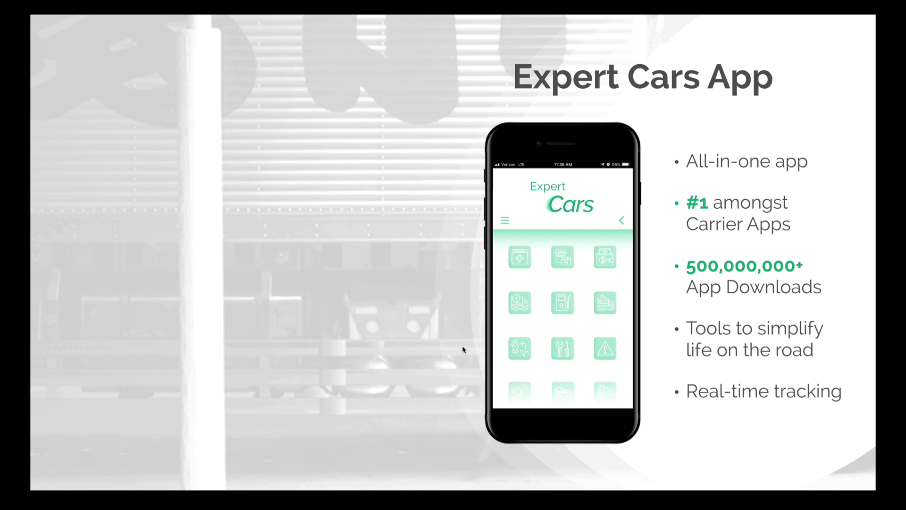
key("Right")
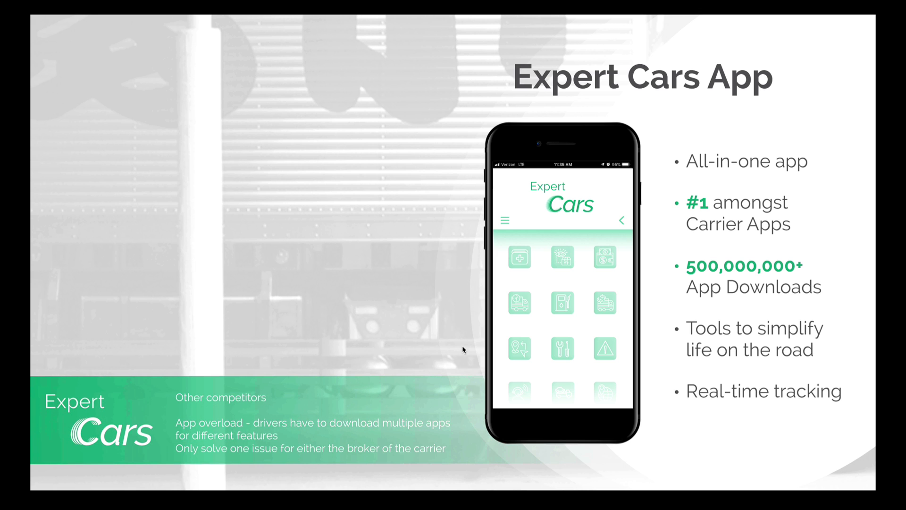
key("Right")
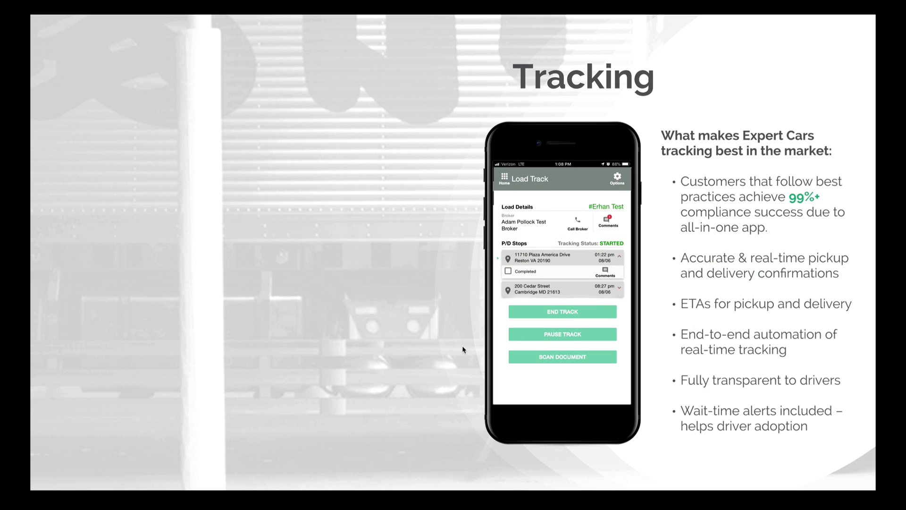
key("Escape")
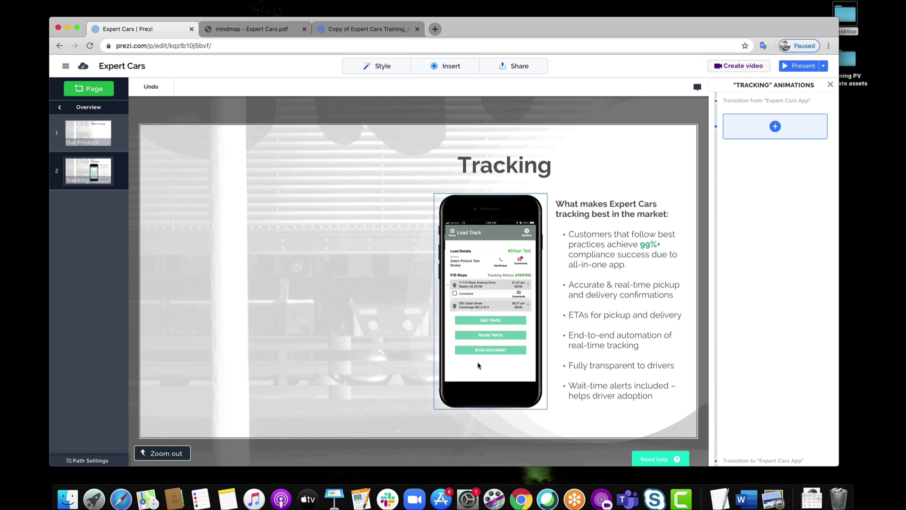
Return to the overview, close the animation settings, and turn on the FaceTime HD Camera preview for Prezi Video.
scroll(356, 291, "down", 5)
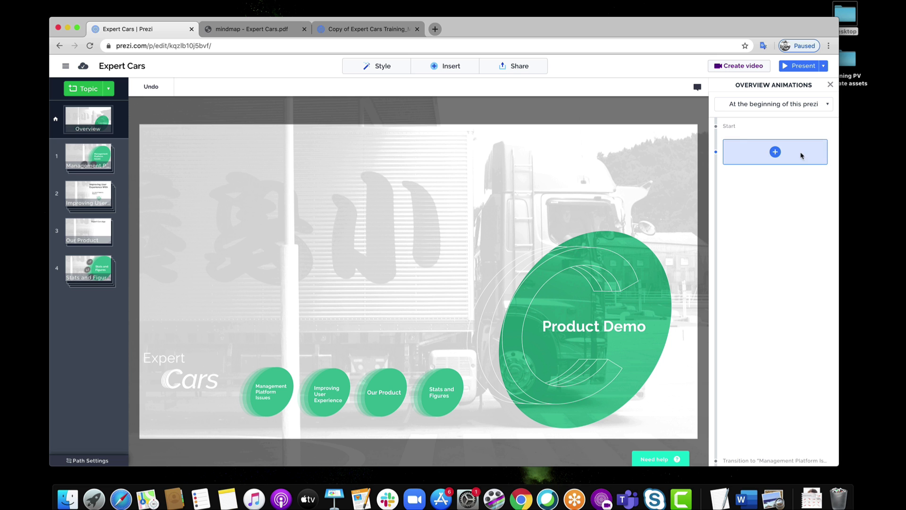
left_click(831, 85)
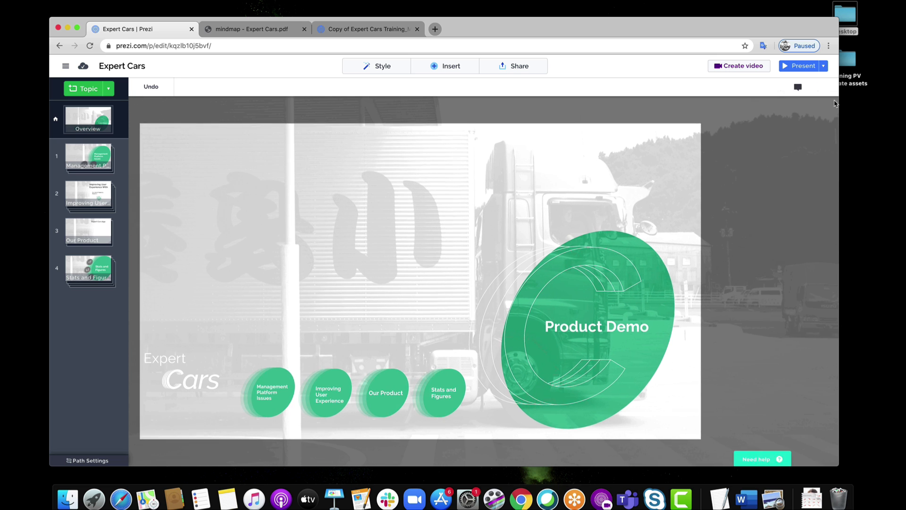
left_click(739, 66)
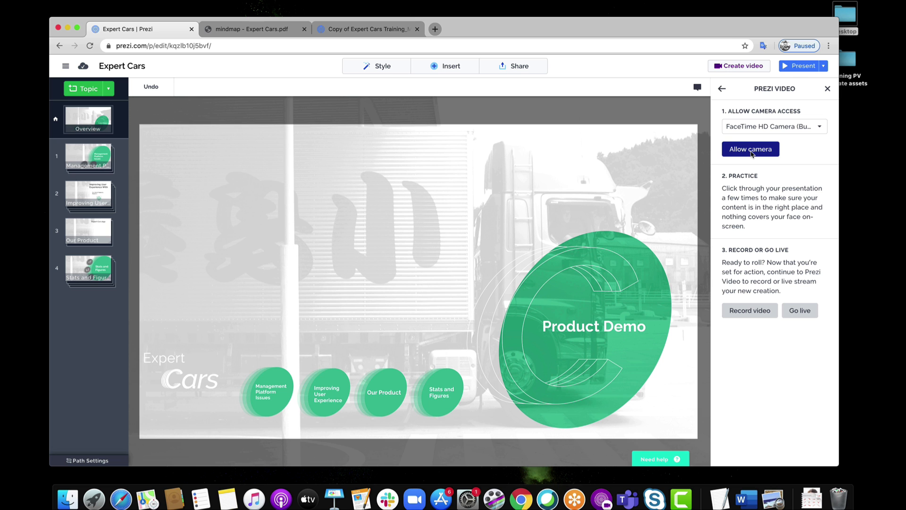
left_click(751, 150)
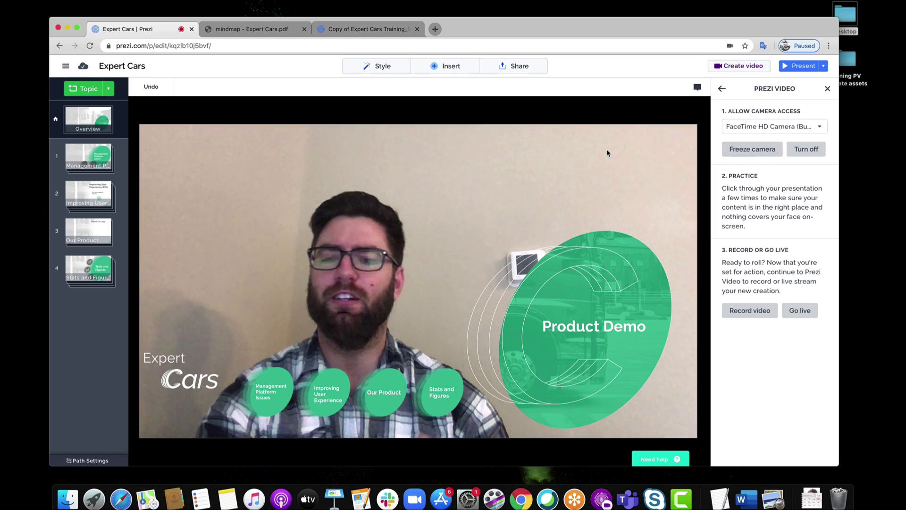
Practise the presentation over the camera feed, going through Management Platform Issues, Top Carrier Issues and Latest Trends, and zoom back out.
left_click(285, 393)
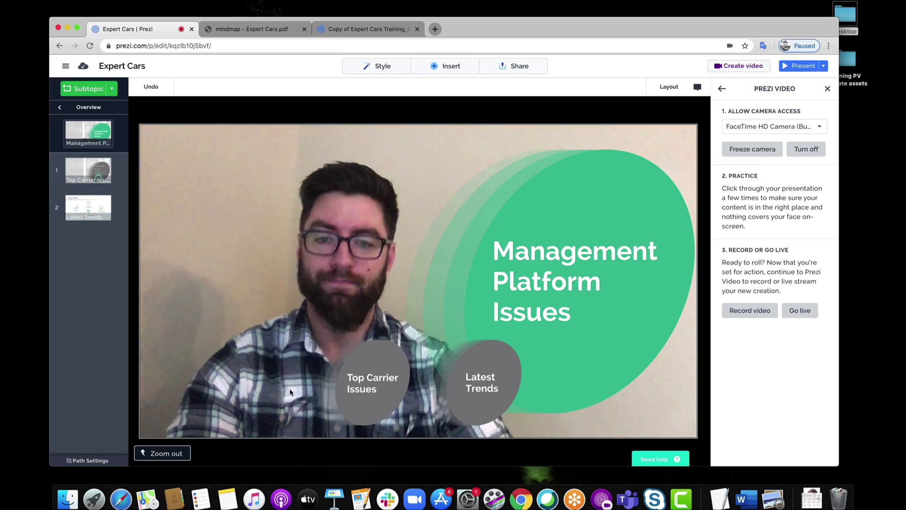
left_click(368, 387)
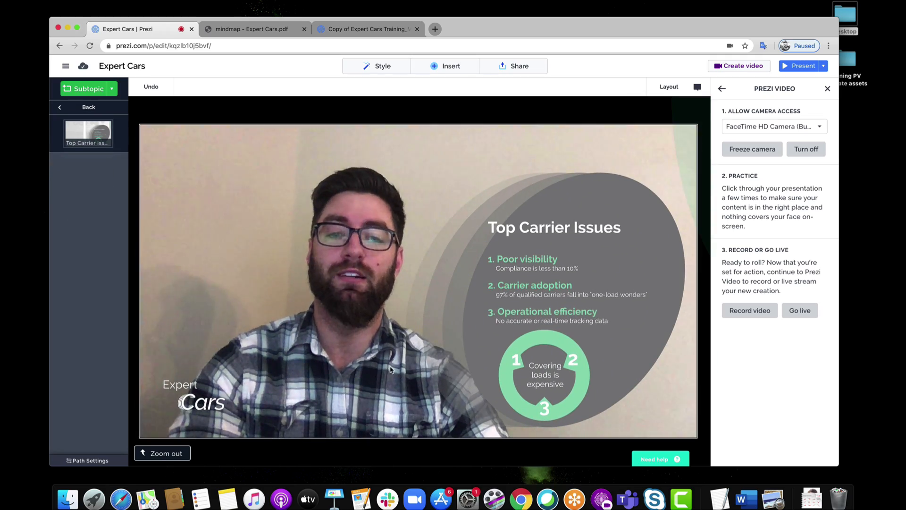
scroll(410, 351, "down", 5)
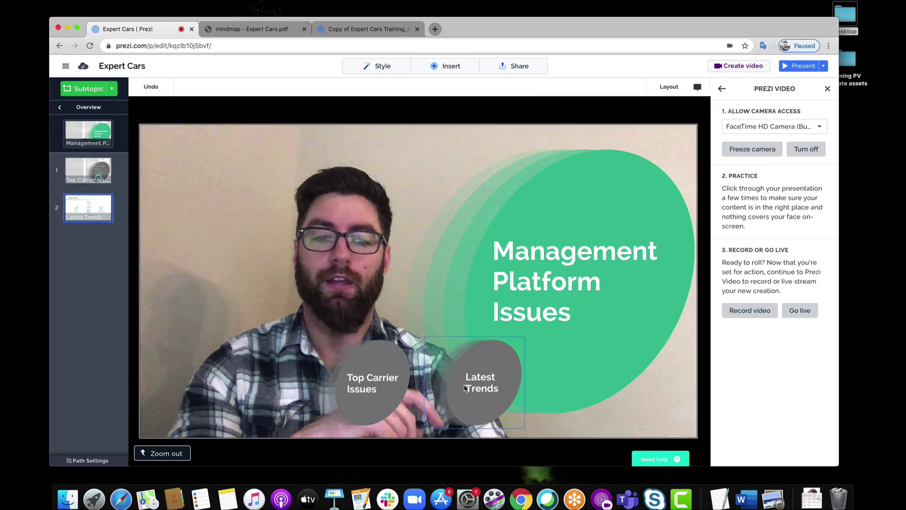
double_click(483, 378)
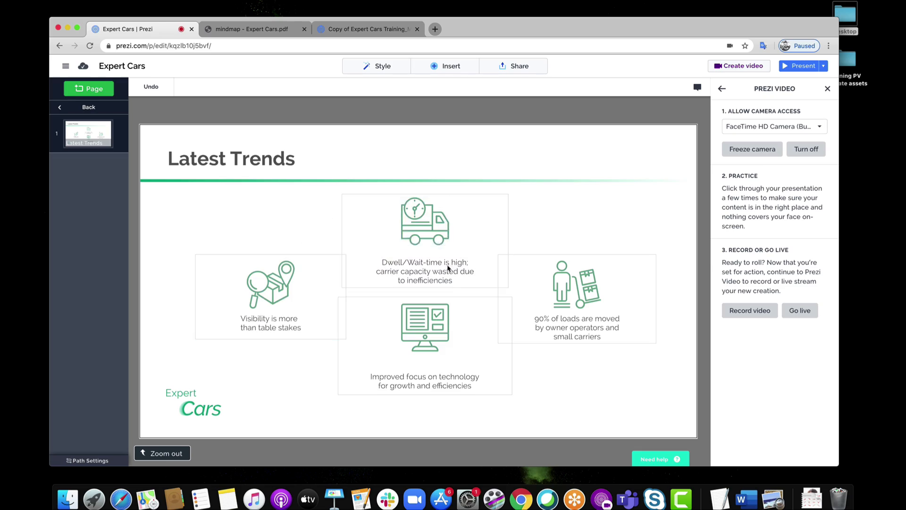
scroll(445, 329, "down", 5)
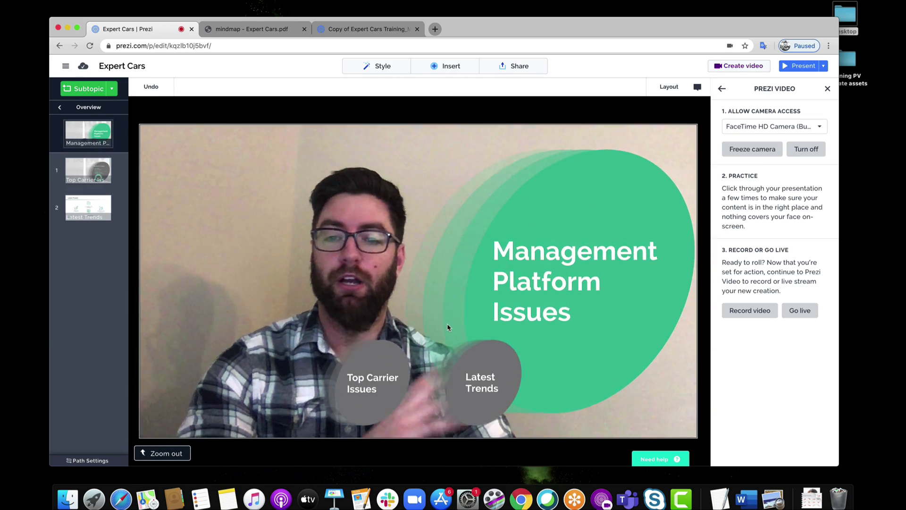
scroll(448, 329, "down", 5)
scroll(336, 384, "up", 5)
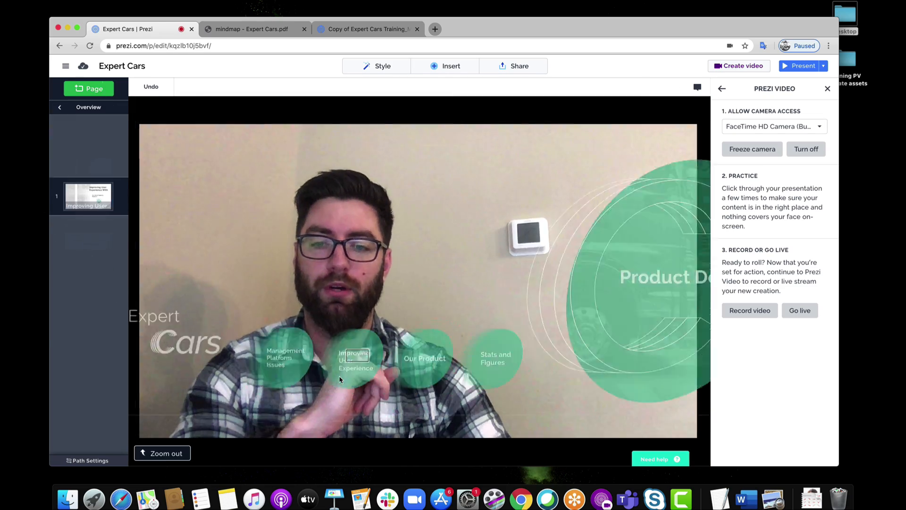
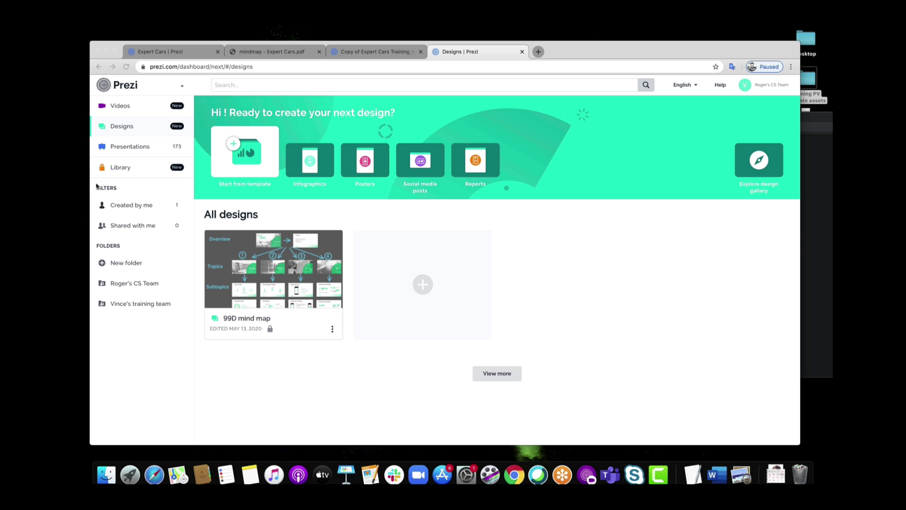
Open the 99D mind map from the Prezi designs dashboard and review its overview, topics and subtopics.
left_click(158, 132)
left_click(143, 130)
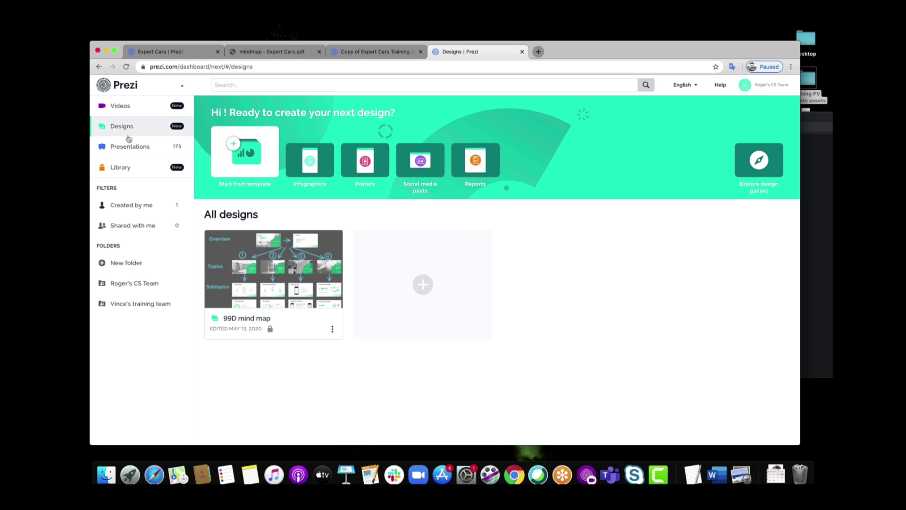
left_click(291, 214)
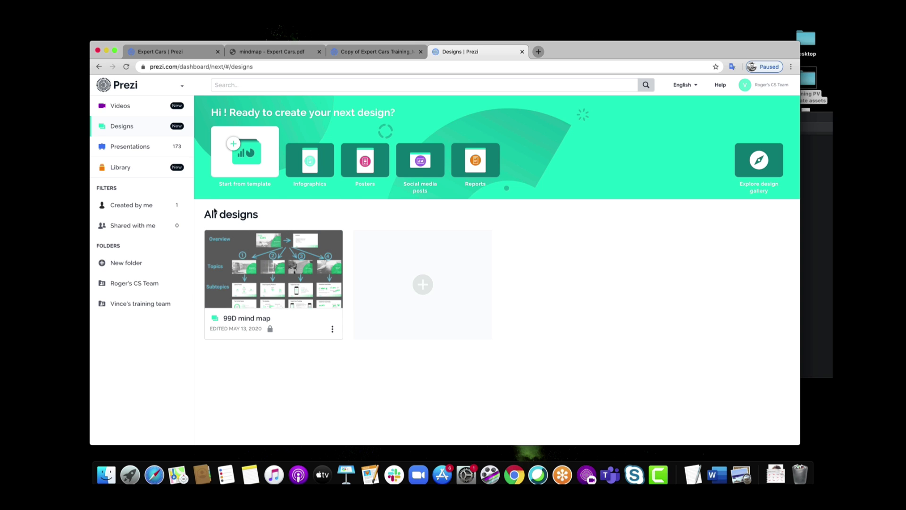
left_click(274, 268)
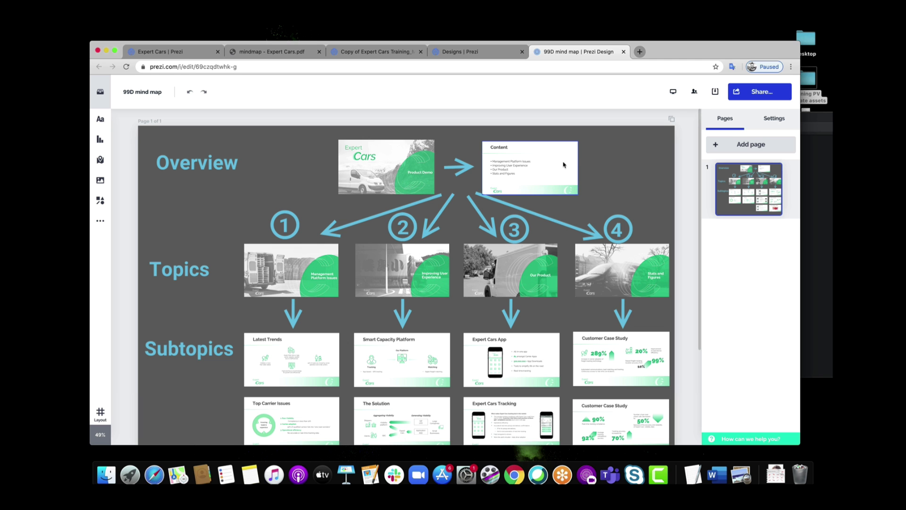
scroll(617, 189, "down", 2)
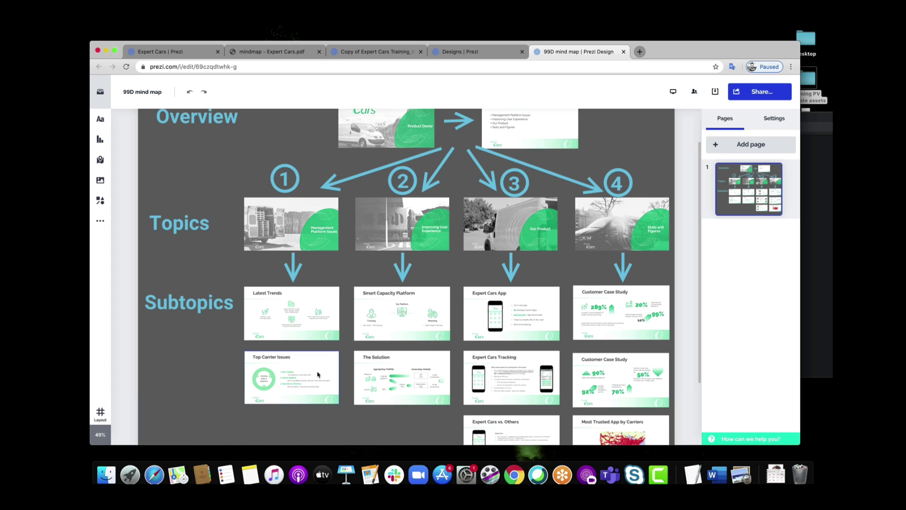
scroll(553, 274, "down", 4)
scroll(553, 273, "up", 6)
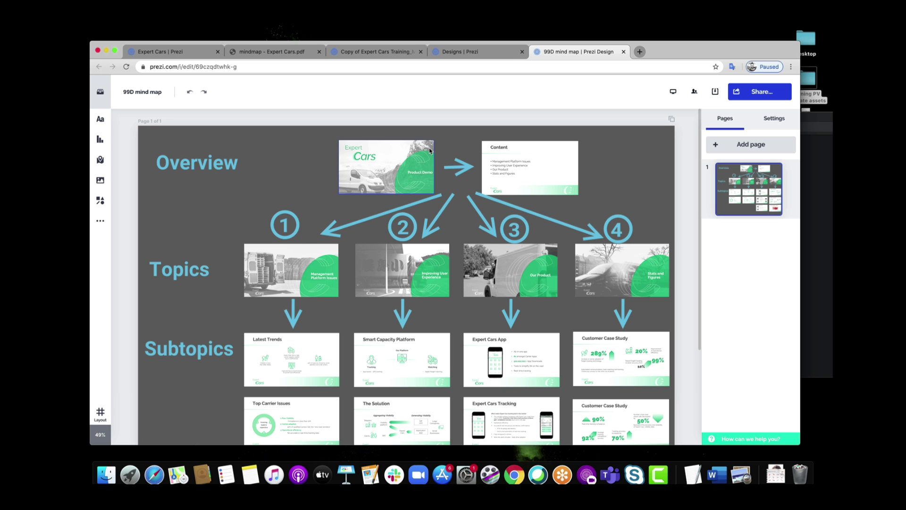
Browse the Reports, Slides and Dashboards templates from the designs dashboard and create an untitled infographic.
left_click(472, 51)
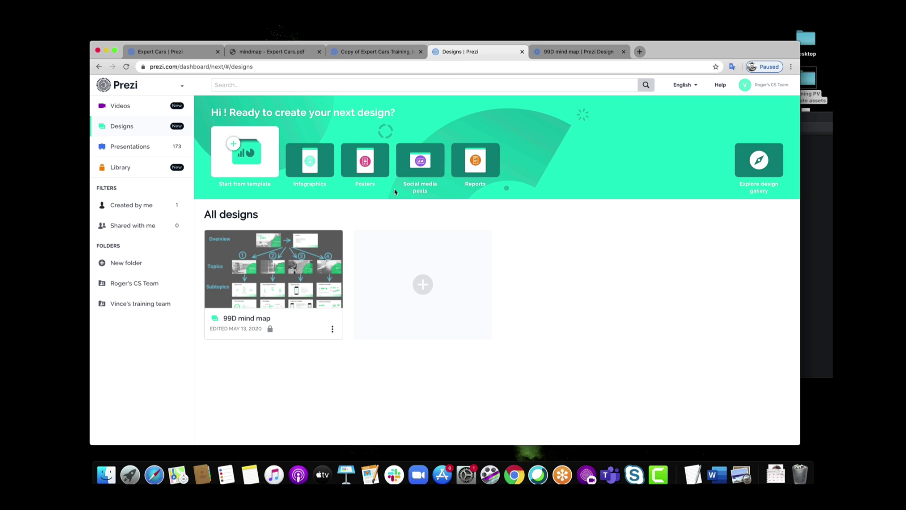
left_click(253, 155)
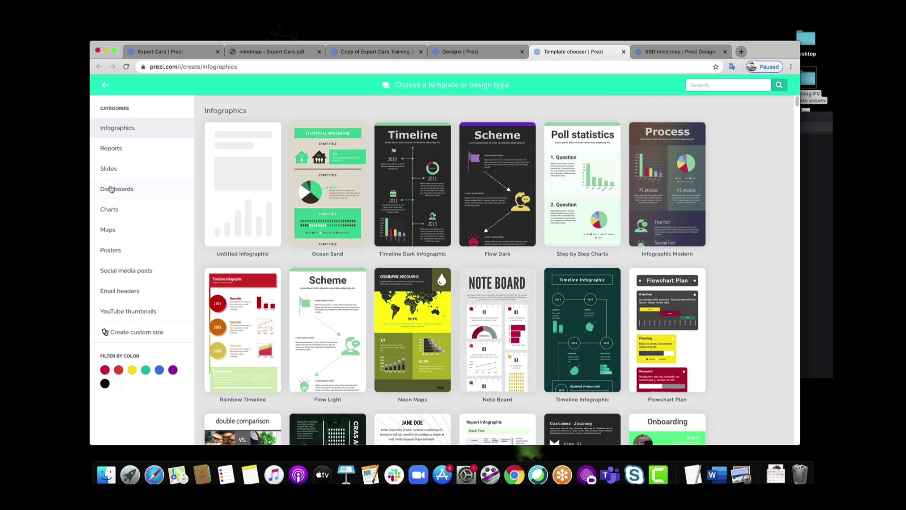
left_click(163, 155)
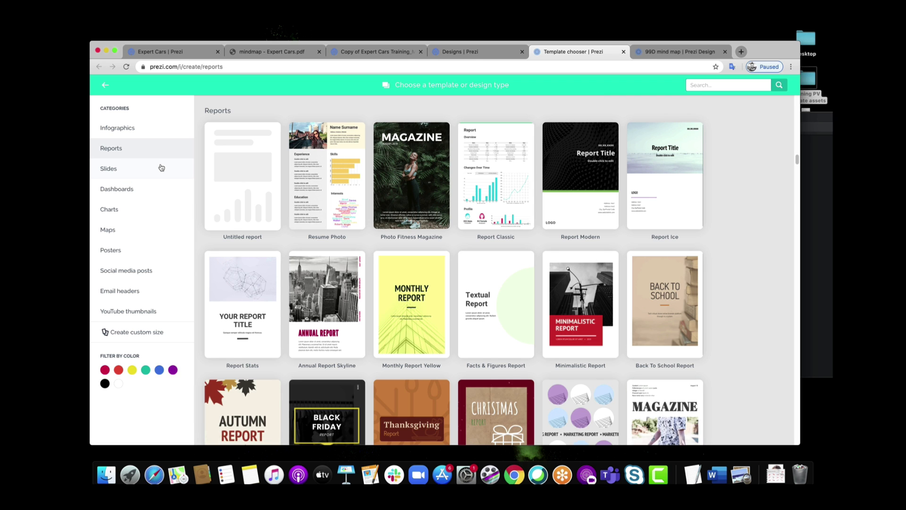
left_click(161, 167)
left_click(160, 187)
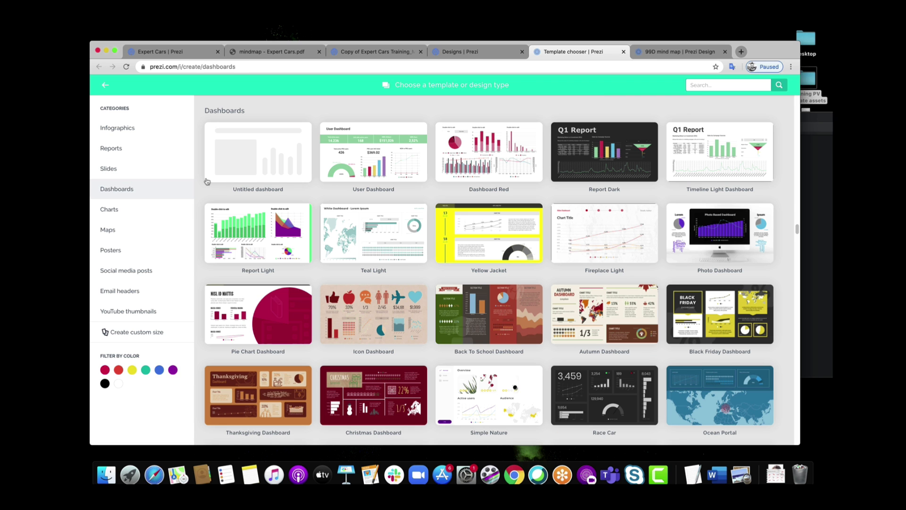
left_click(156, 135)
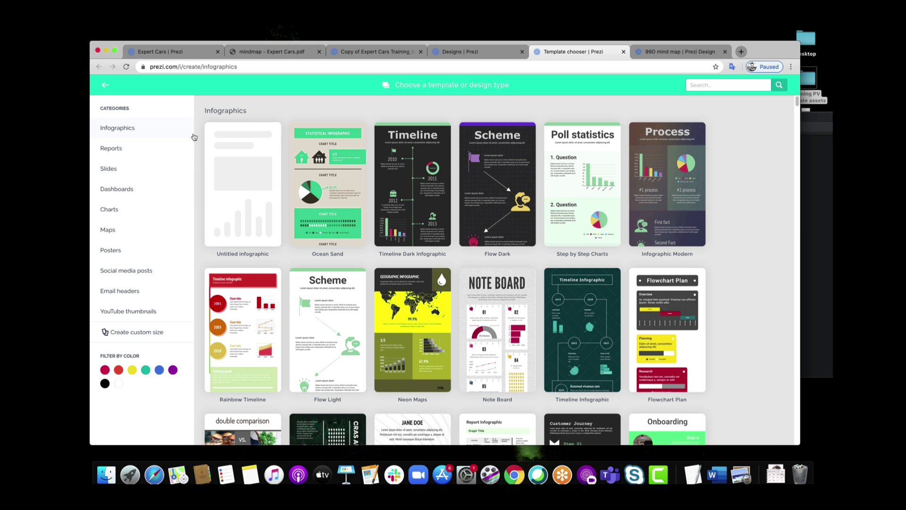
left_click(243, 173)
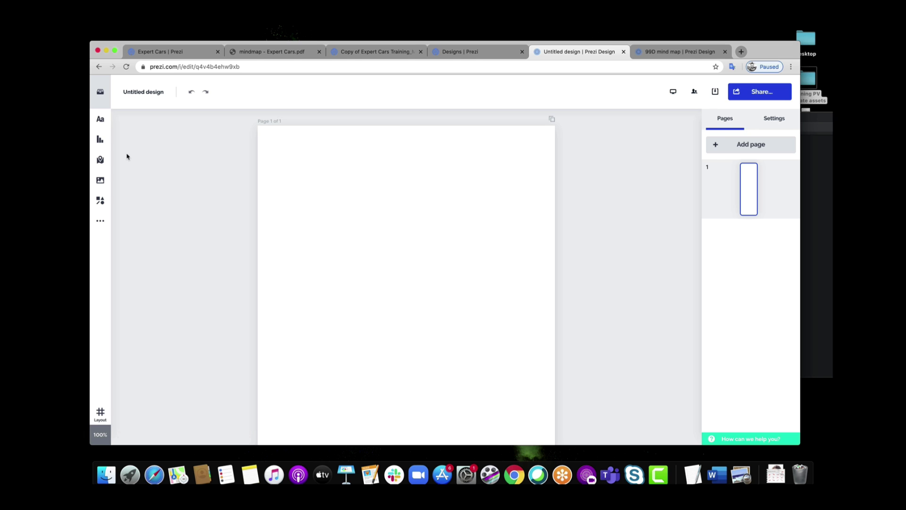
Search the icon graphics for "performance" and insert the declining bar chart icon with the euro sign.
left_click(101, 180)
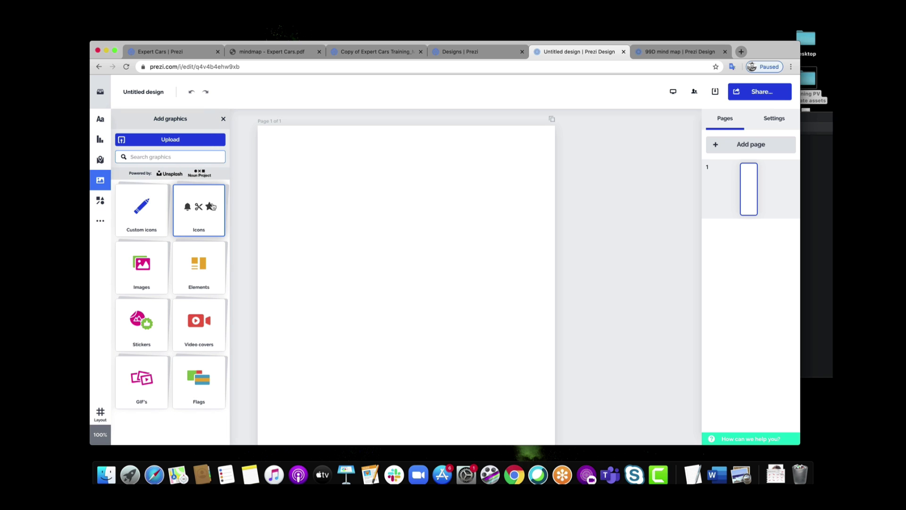
left_click(198, 209)
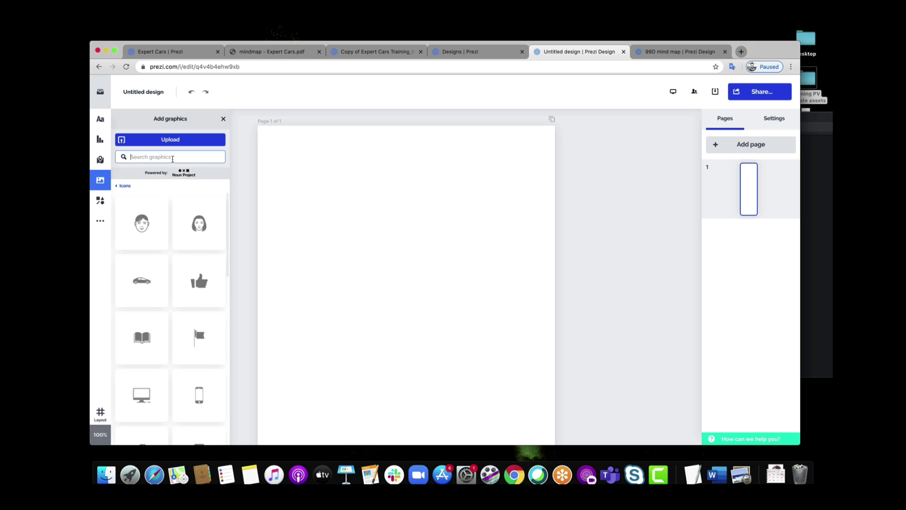
type("perfro")
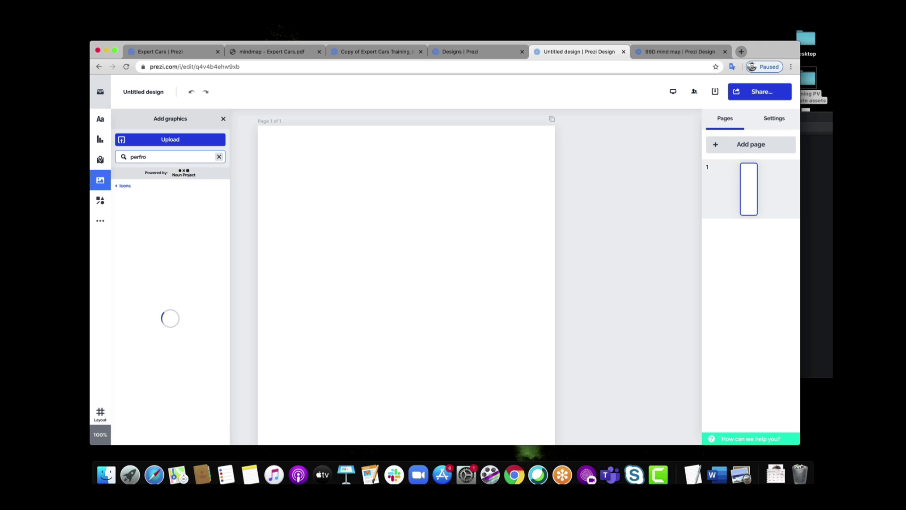
key("BackSpace")
key("BackSpace")
type("ormance")
scroll(199, 293, "down", 3)
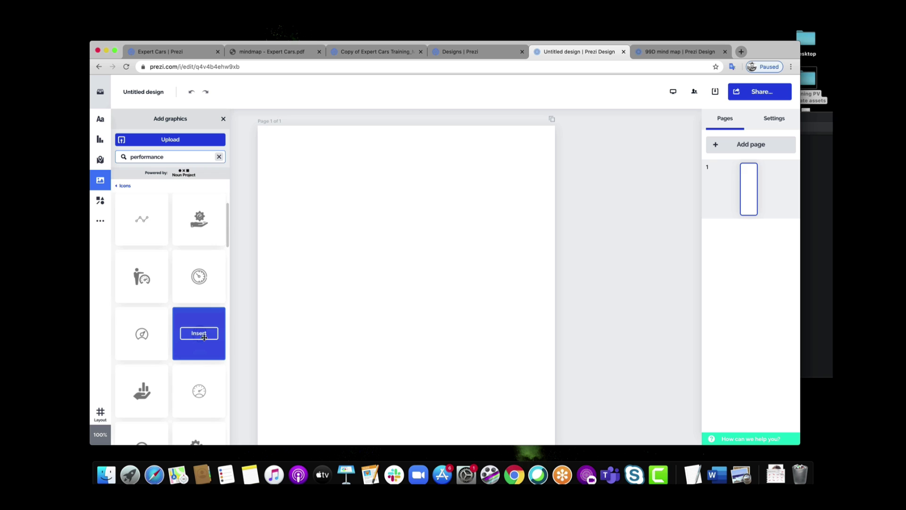
scroll(211, 309, "down", 5)
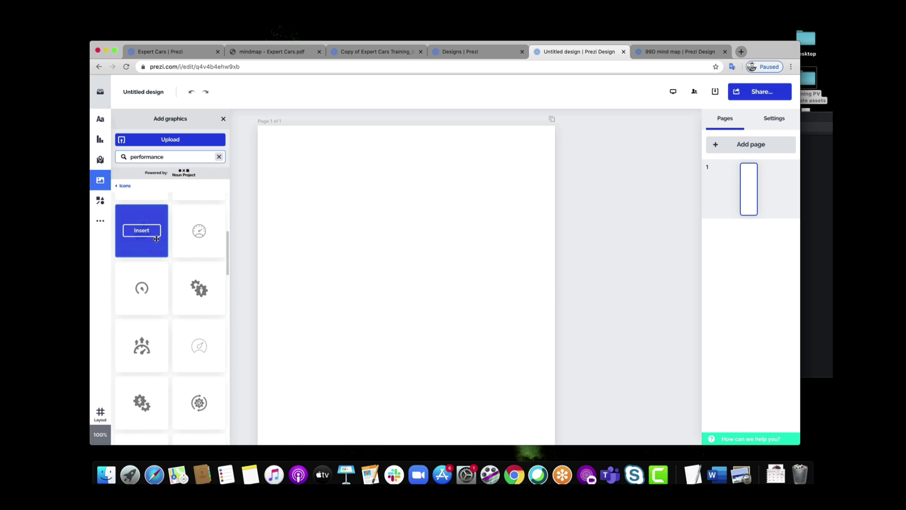
scroll(198, 322, "down", 8)
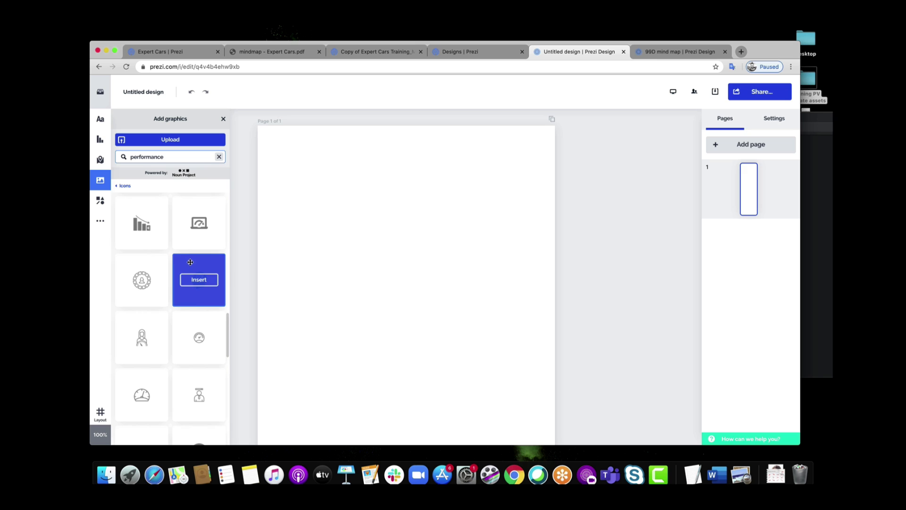
left_click(155, 219)
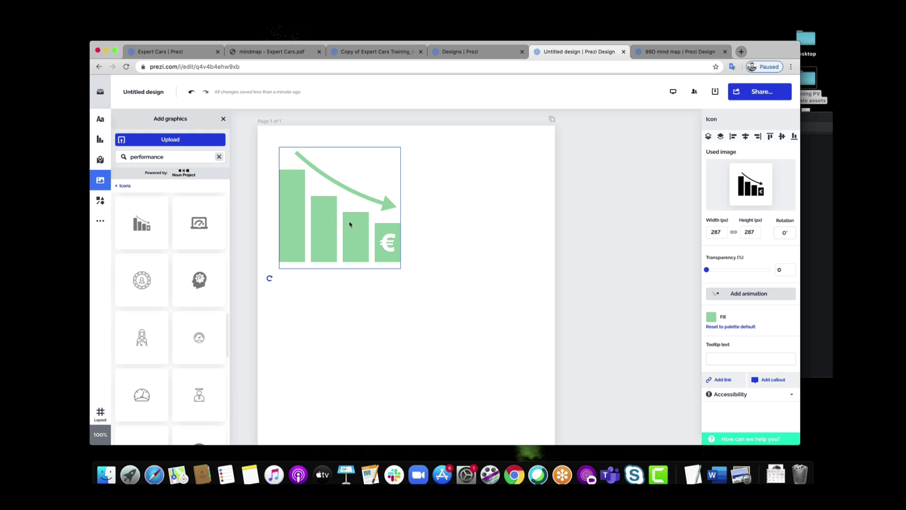
Insert the gauge icon with the rising arrow, place it diagonally below the bar chart icon, and fill it purple.
scroll(189, 274, "down", 5)
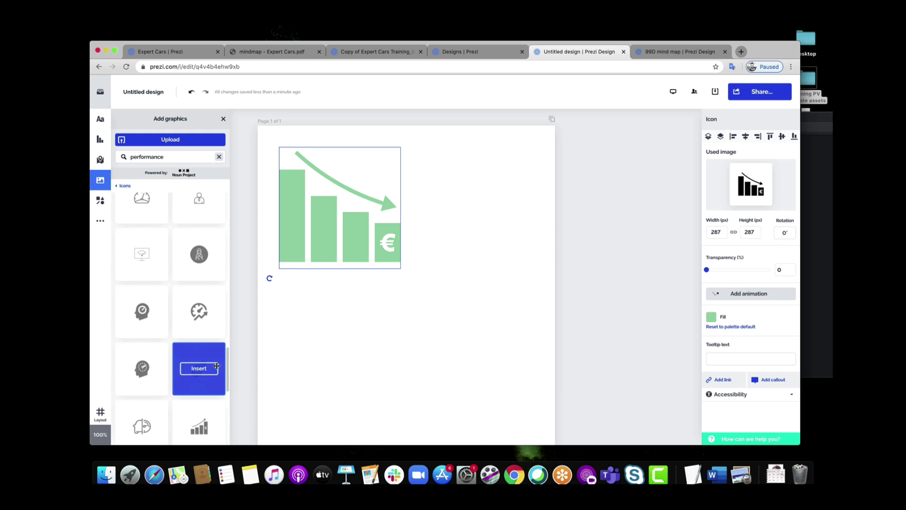
left_click(203, 318)
left_click_drag(370, 321, 501, 300)
left_click(711, 317)
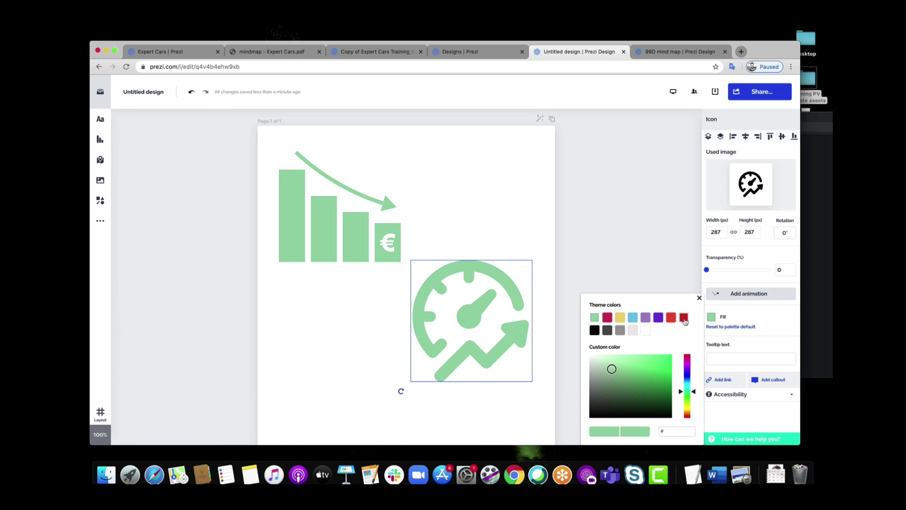
left_click(658, 317)
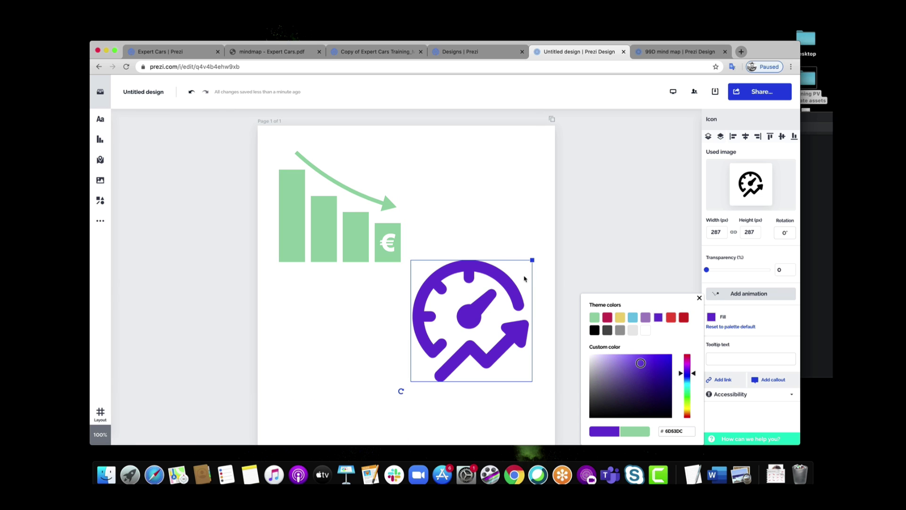
Check which export formats are offered for the purple gauge icon, without exporting it.
right_click(505, 283)
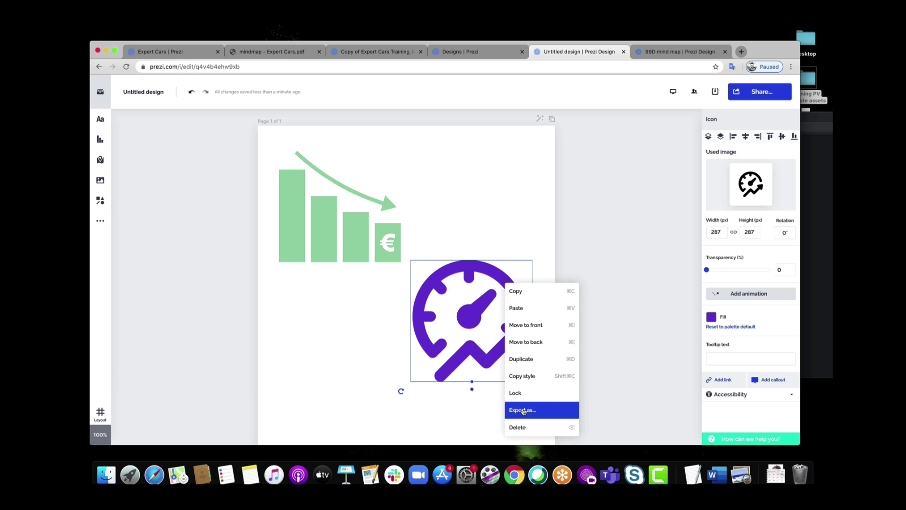
mouse_move(524, 410)
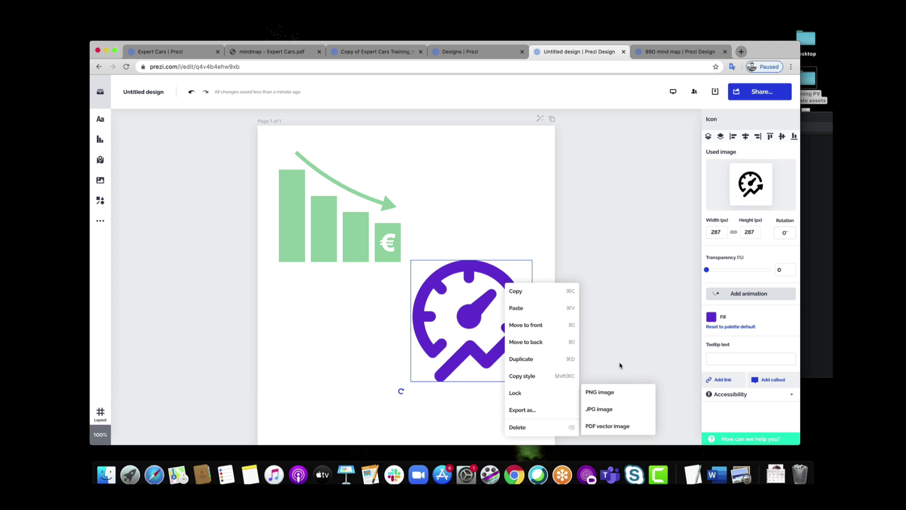
left_click(621, 253)
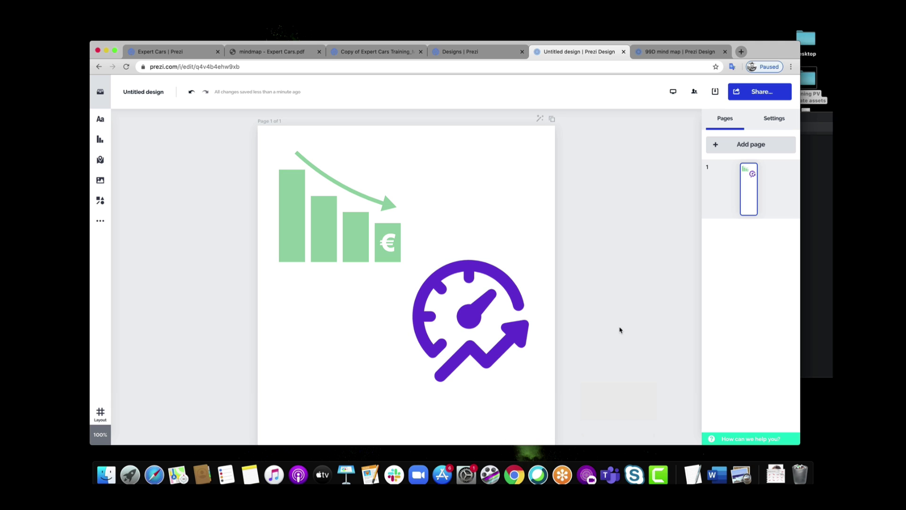
Select both the bar chart and gauge icons on the page and delete them together.
left_click_drag(621, 330, 305, 164)
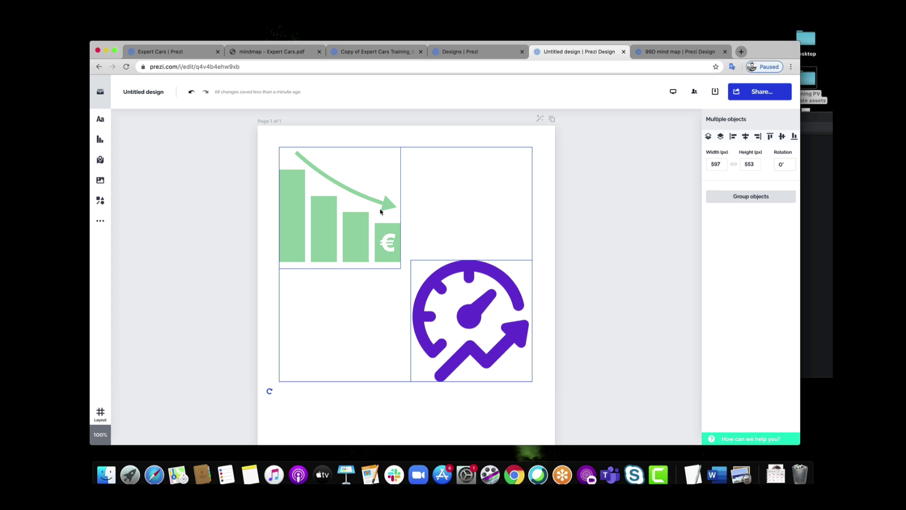
right_click(331, 204)
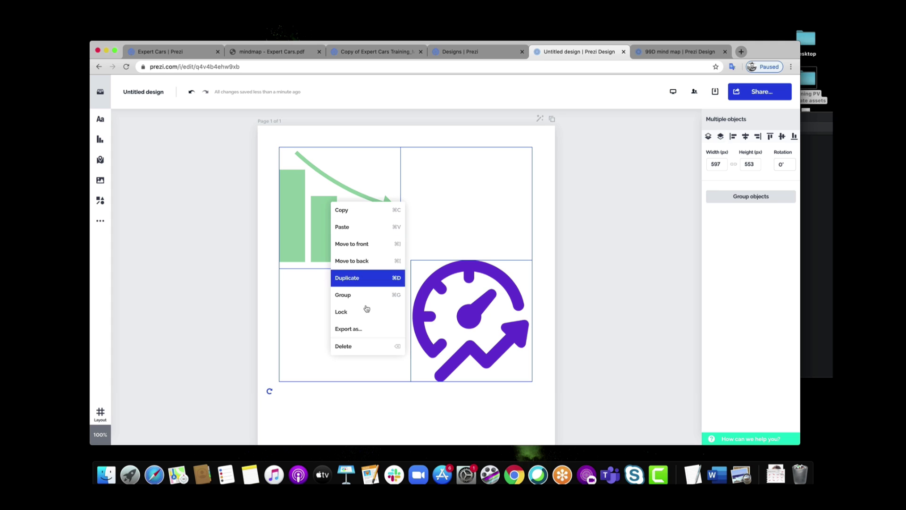
left_click(371, 347)
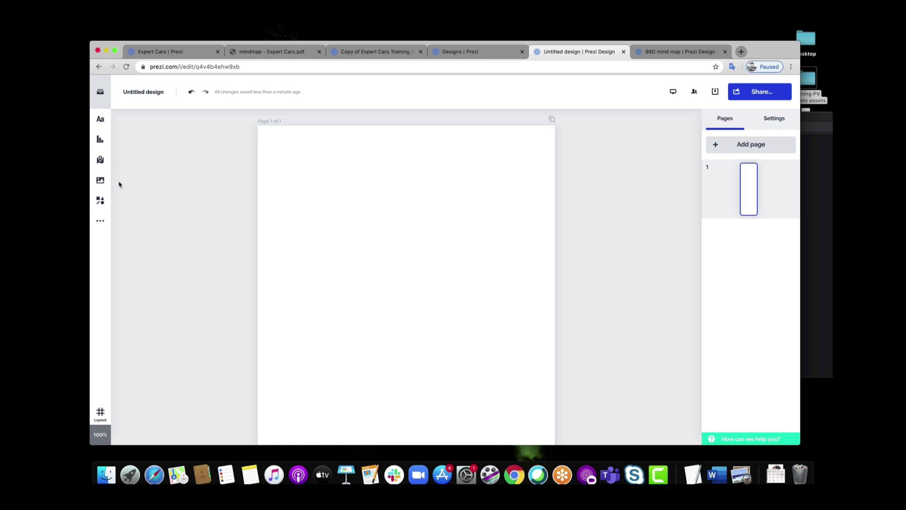
Insert the stock photo of hands drawing beside a smartphone onto the page from the image graphics.
left_click(100, 180)
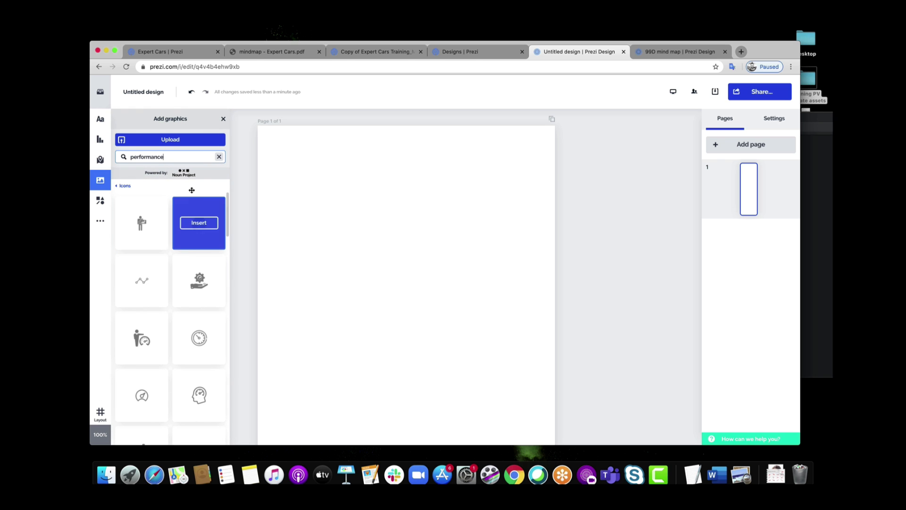
left_click(219, 156)
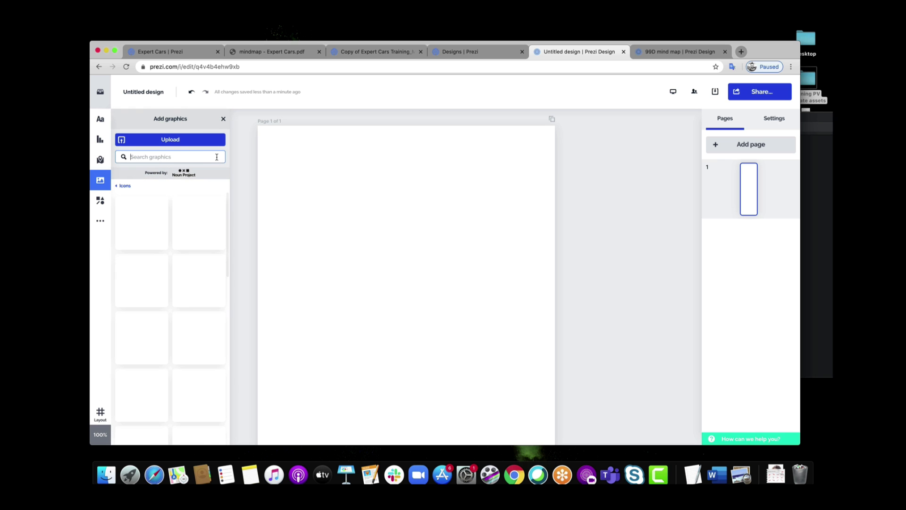
left_click(124, 186)
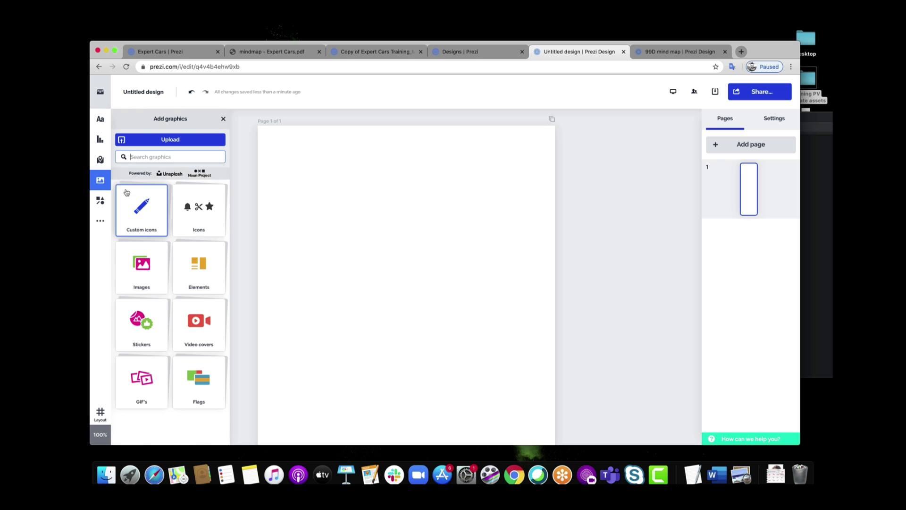
left_click(147, 264)
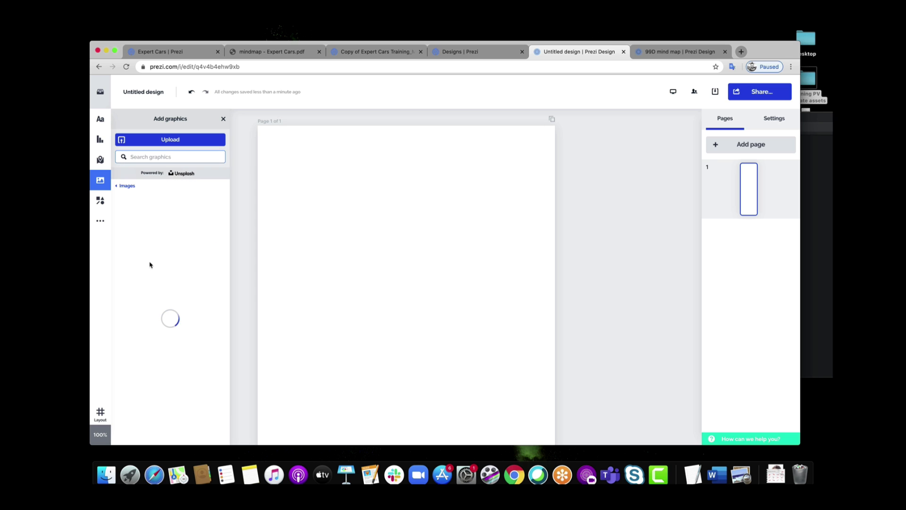
mouse_move(191, 266)
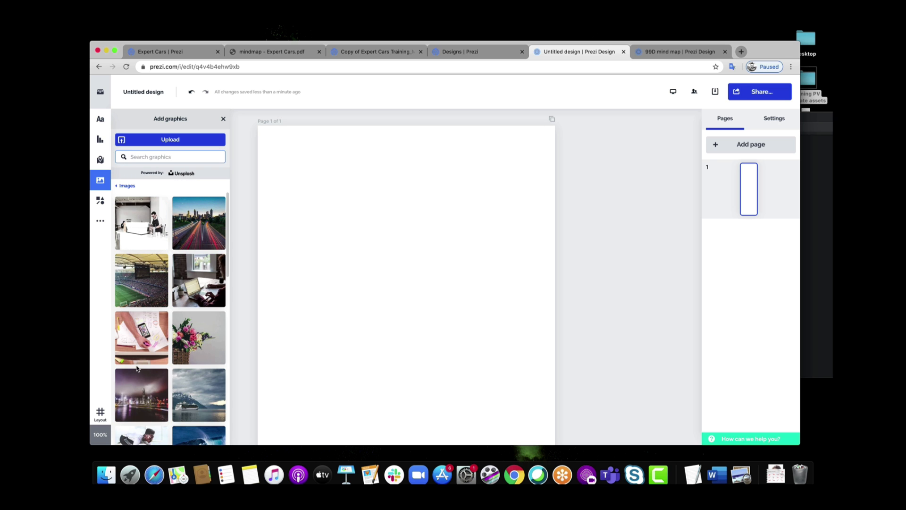
left_click_drag(158, 334, 368, 278)
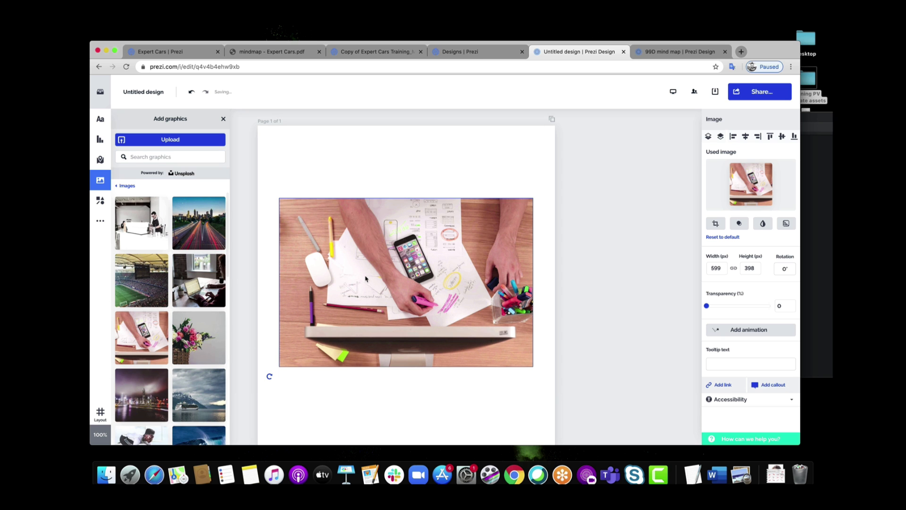
left_click(414, 265)
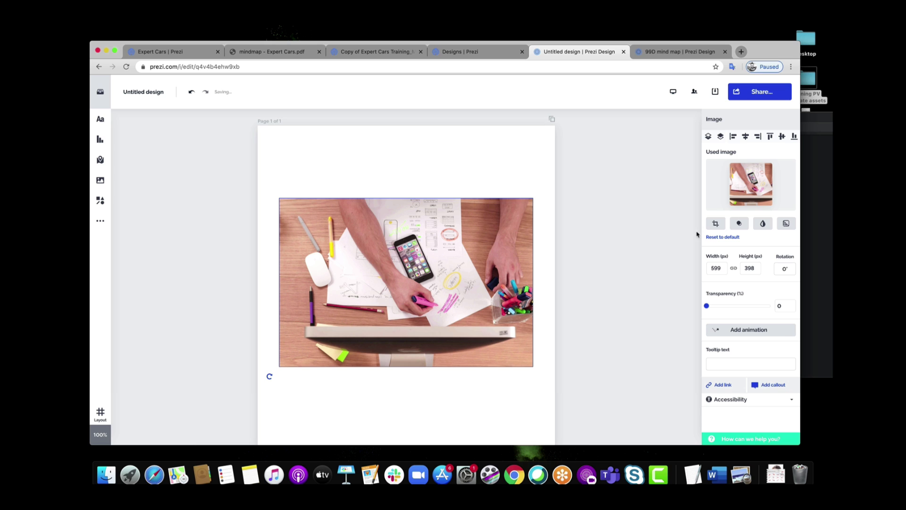
Mask the desk photo with a circle enlarged to about 368 px wide around the hand and smartphone.
left_click(742, 225)
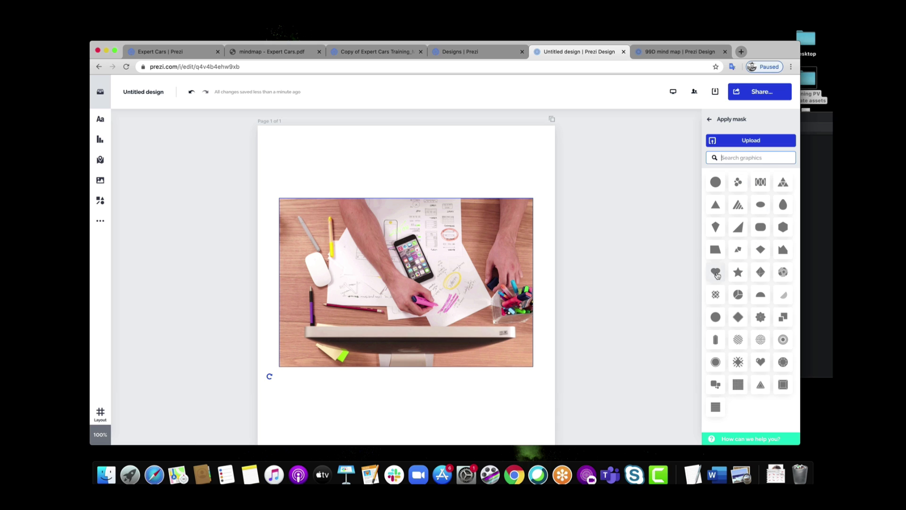
left_click(715, 183)
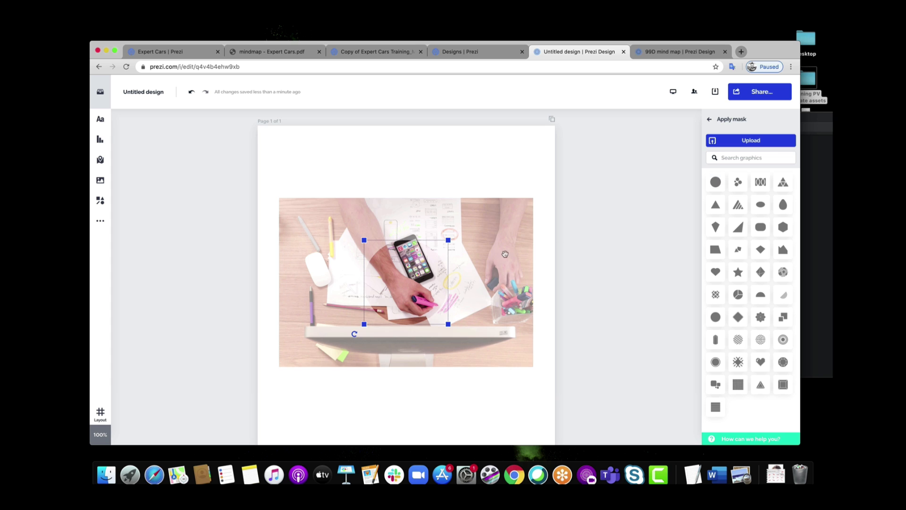
left_click_drag(439, 318, 496, 333)
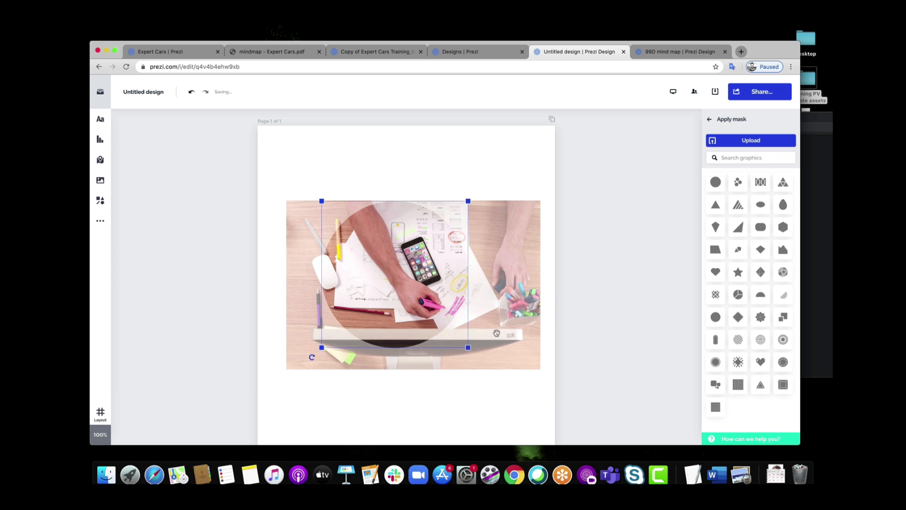
left_click(715, 120)
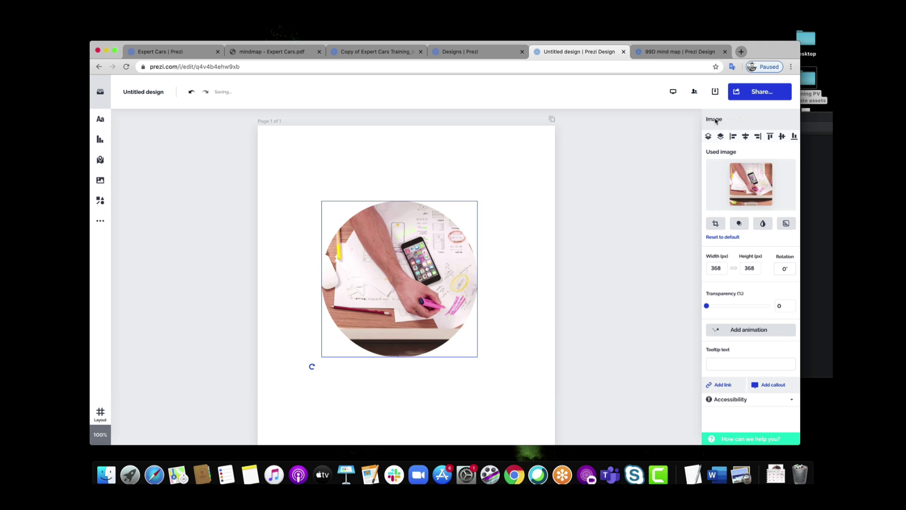
Check which export formats are offered for the circular photo, without exporting it.
right_click(409, 241)
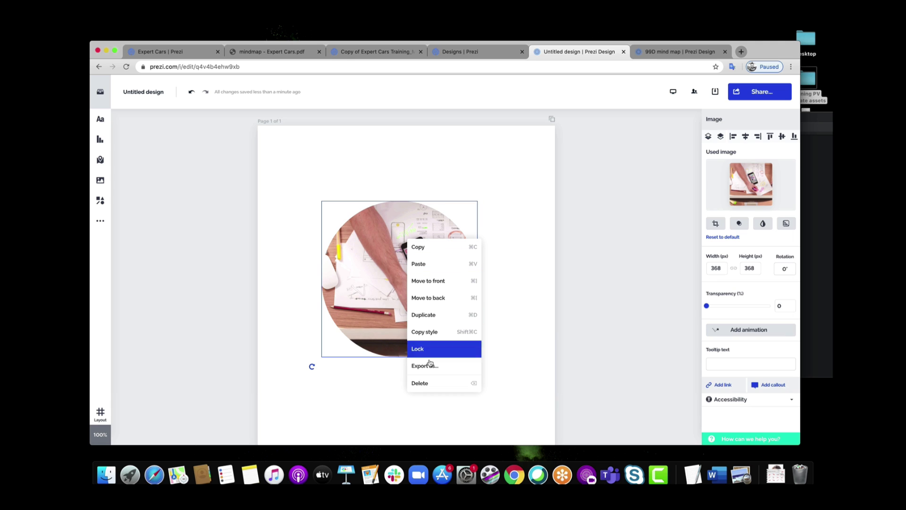
mouse_move(446, 368)
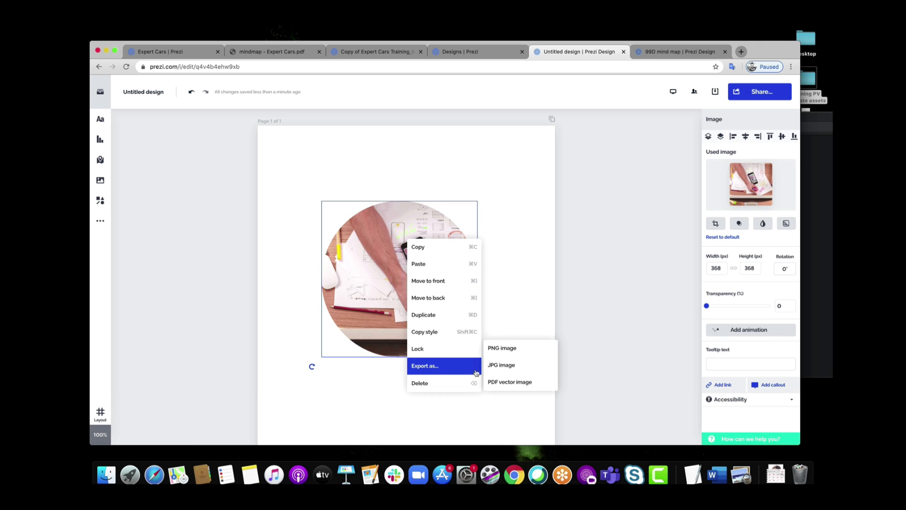
left_click(500, 197)
left_click(434, 251)
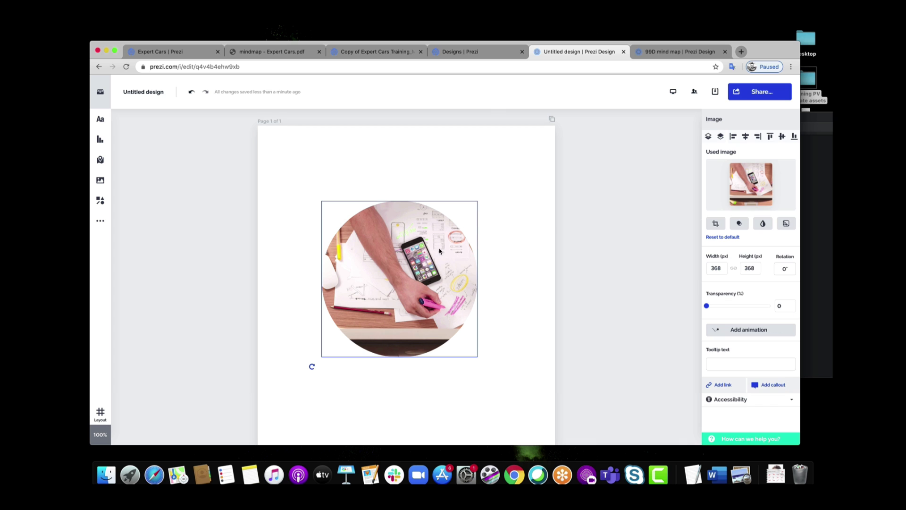
Undo the circular mask and mask the photo with a star enlarged to about 346 by 335 px.
left_click(191, 92)
left_click_drag(395, 250, 385, 214)
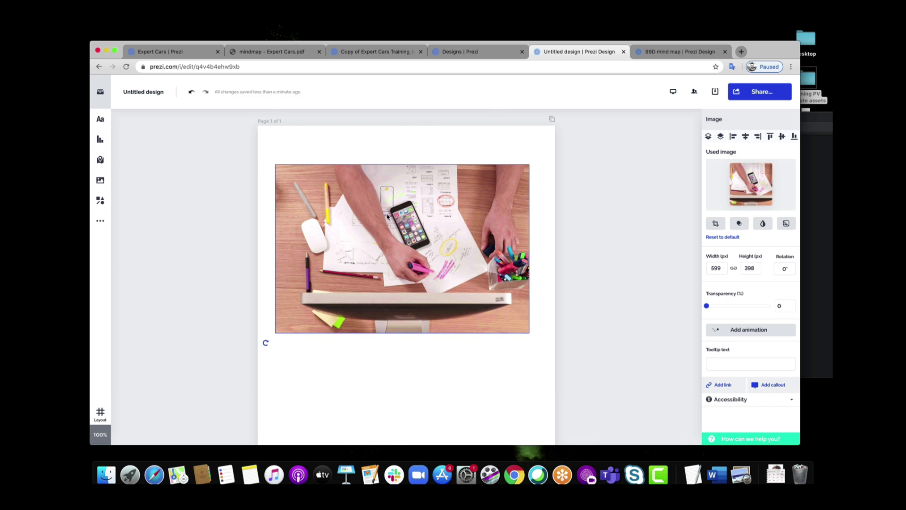
left_click(743, 226)
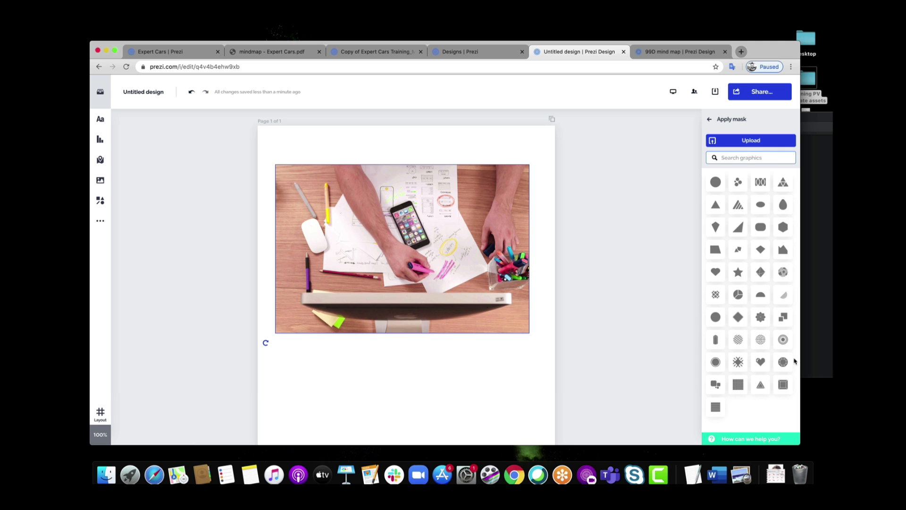
left_click(738, 272)
left_click_drag(418, 260, 376, 227)
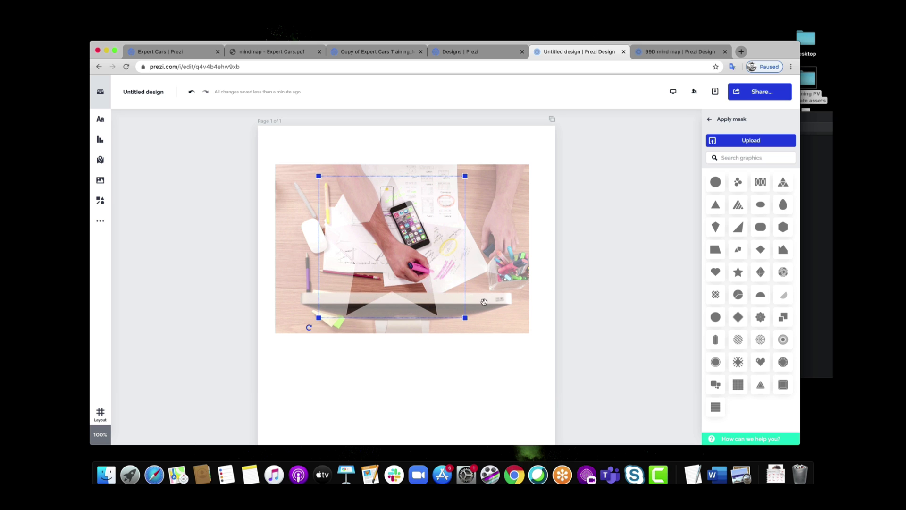
left_click(513, 371)
left_click(453, 268)
left_click_drag(453, 268, 460, 268)
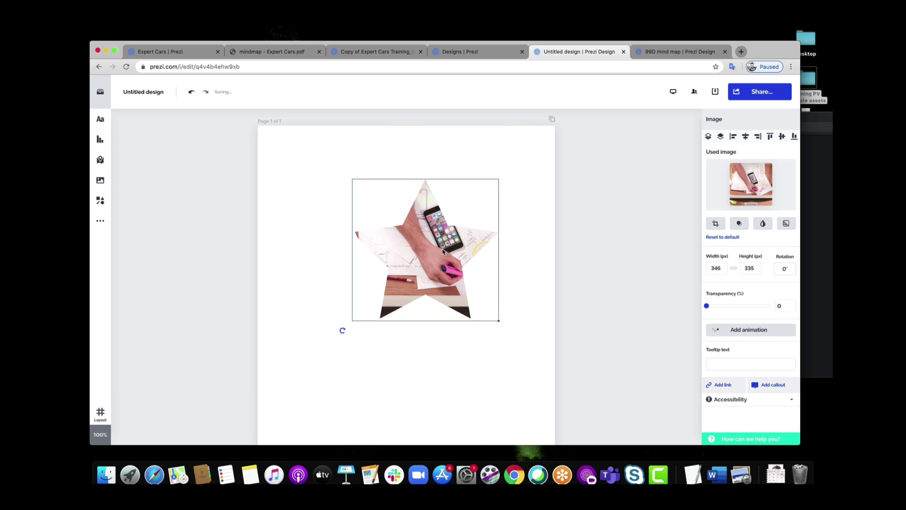
Check which export formats are offered for the star-shaped photo, without exporting it.
right_click(422, 258)
mouse_move(470, 389)
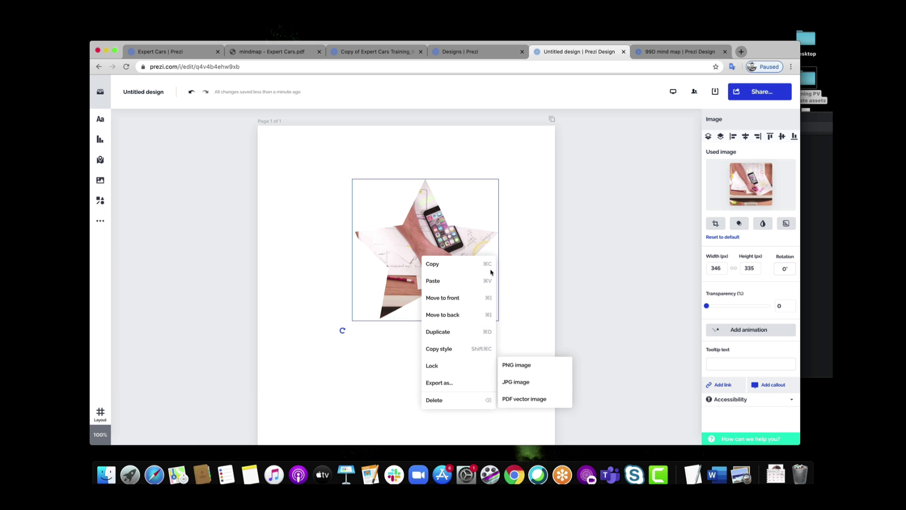
left_click(311, 180)
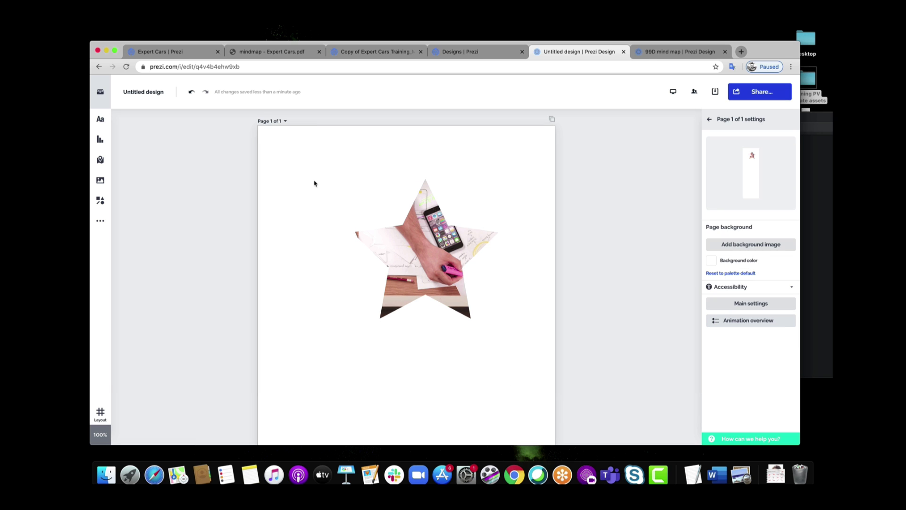
Move the star-shaped photo toward the upper left of the page and delete it.
left_click_drag(433, 234, 357, 252)
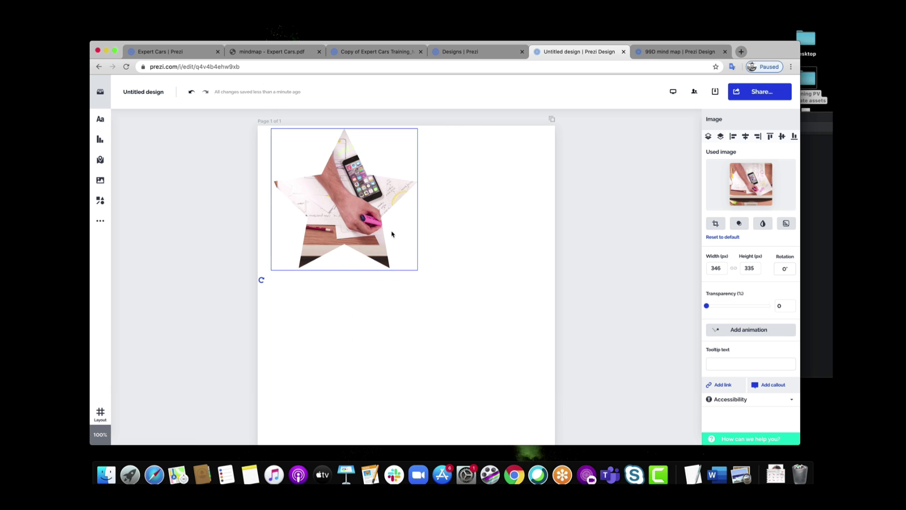
left_click_drag(372, 201, 409, 227)
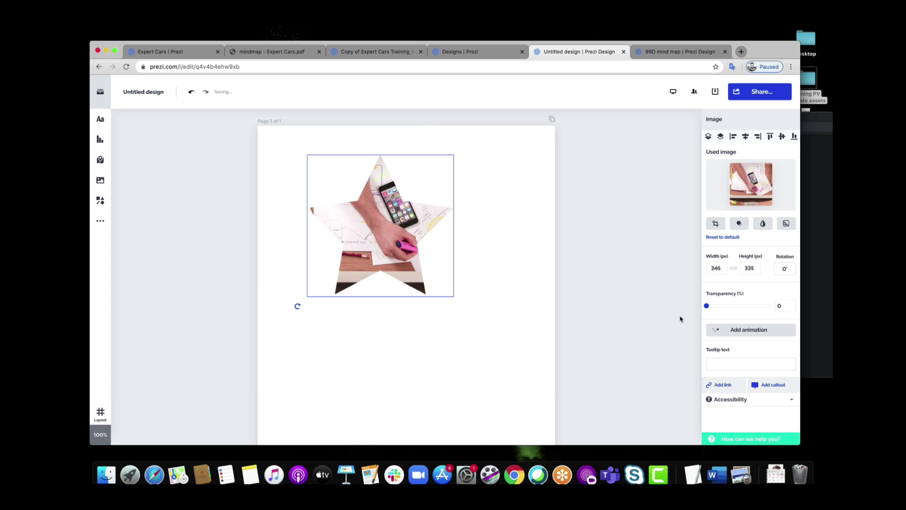
mouse_move(707, 307)
left_mouse_down()
mouse_move(759, 307)
mouse_move(707, 307)
left_mouse_up()
left_click(503, 199)
right_click(410, 202)
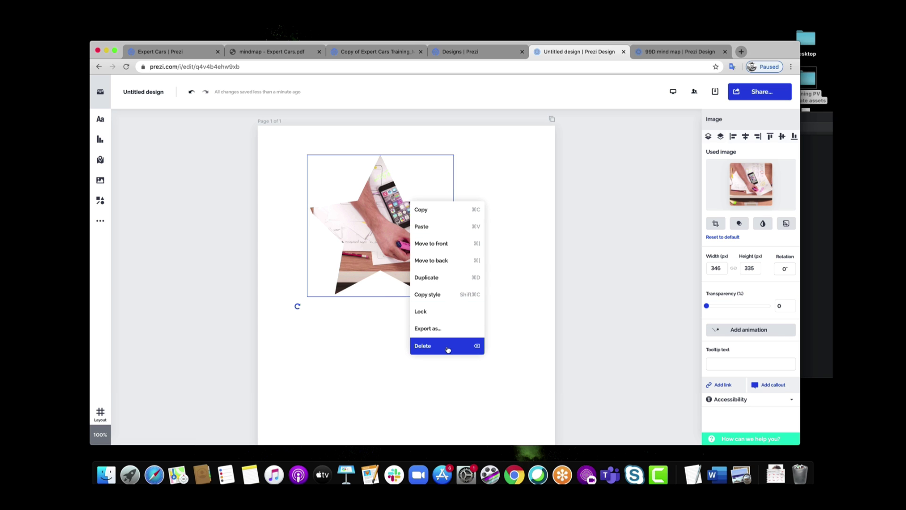
left_click(449, 349)
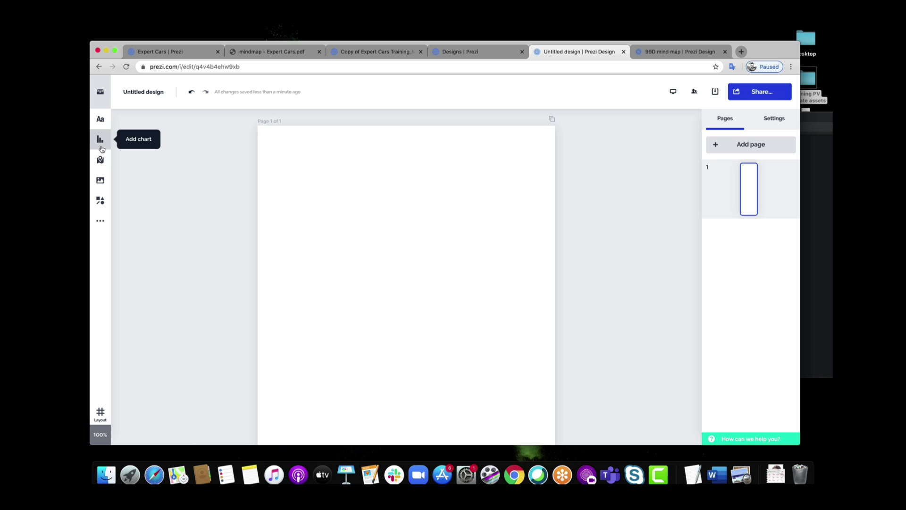
Search the maps for "bolivia" and place the Bolivia map on the page.
left_click(101, 162)
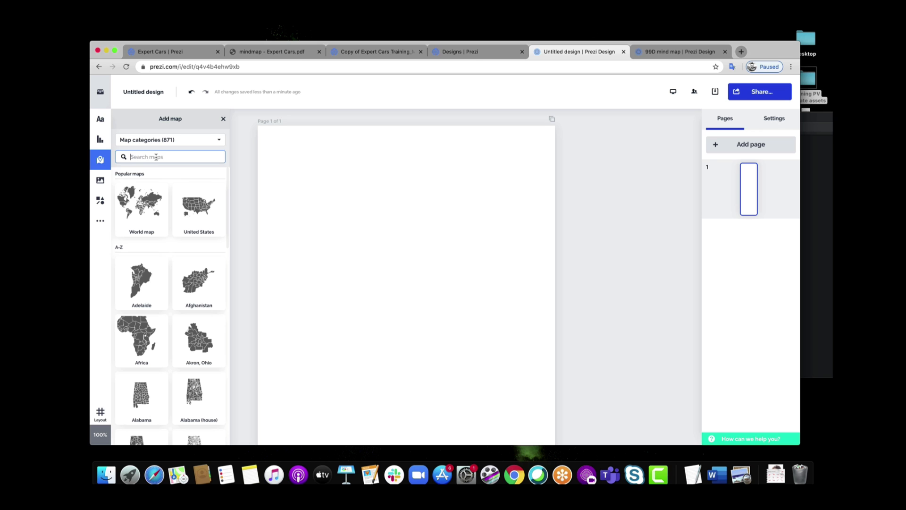
type("bolivia")
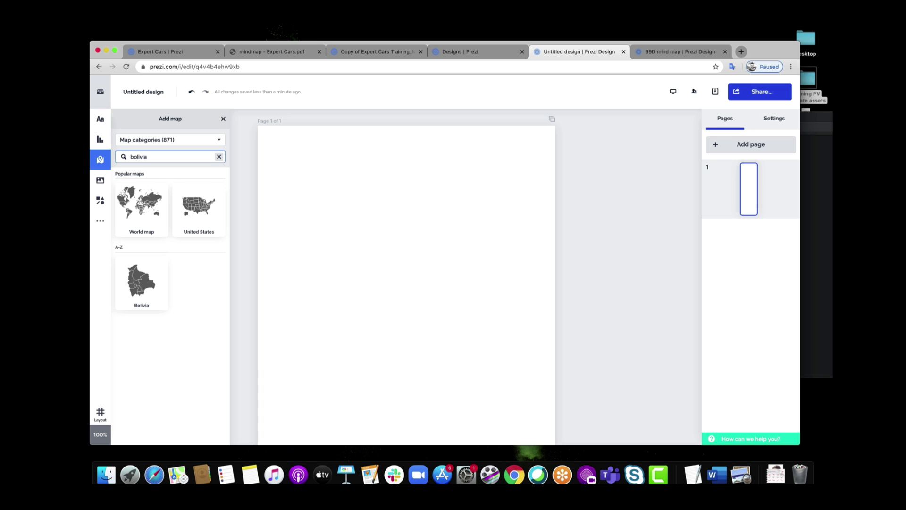
left_click_drag(141, 283, 416, 260)
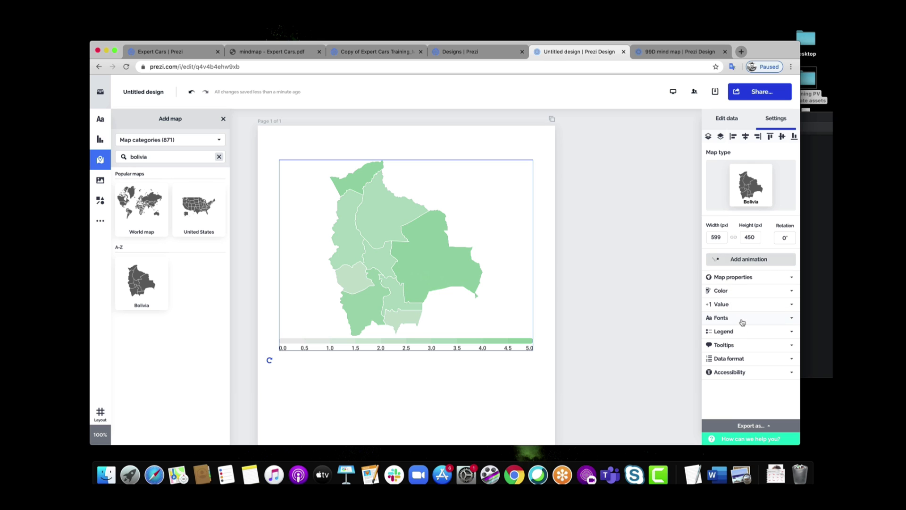
Set the Bolivia map to use one color and choose the light blue theme color.
left_click(751, 295)
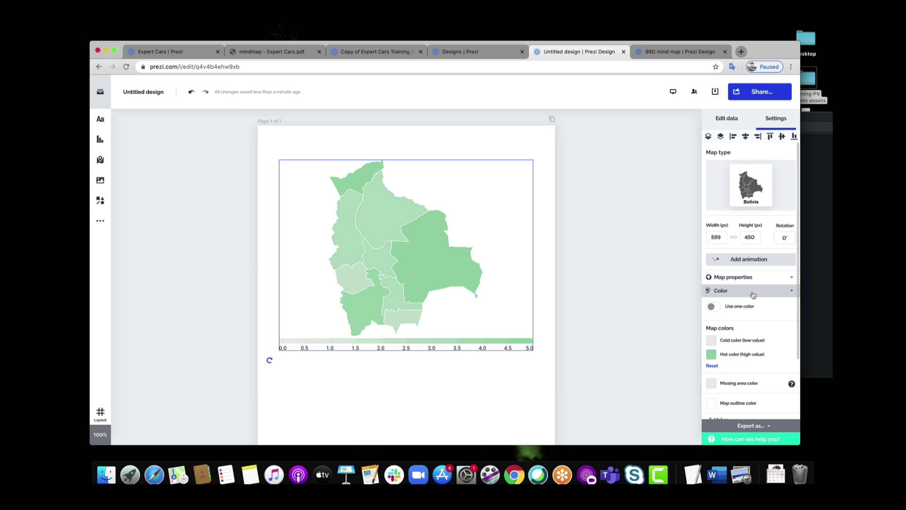
left_click(716, 309)
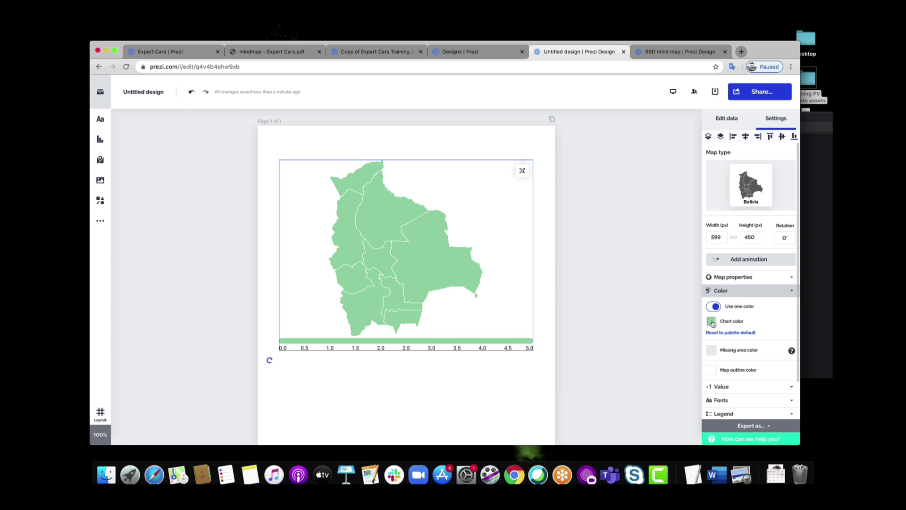
left_click(712, 322)
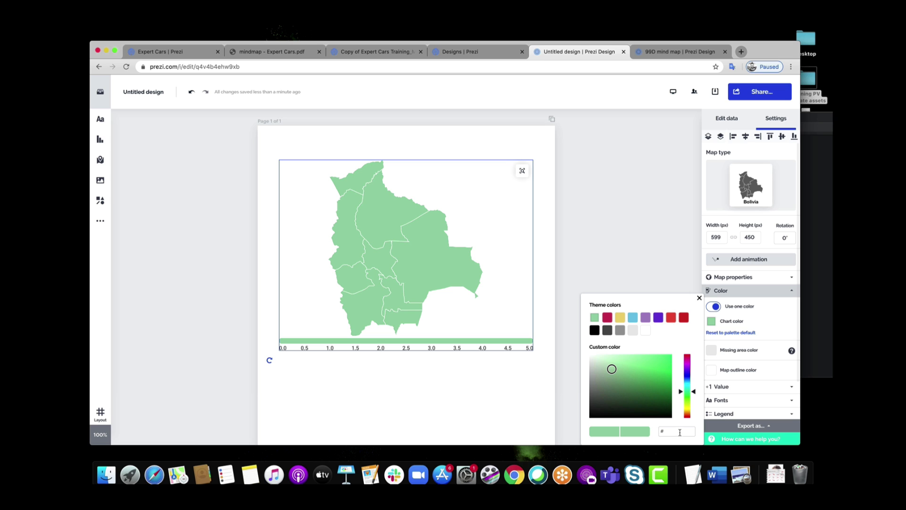
left_click(632, 317)
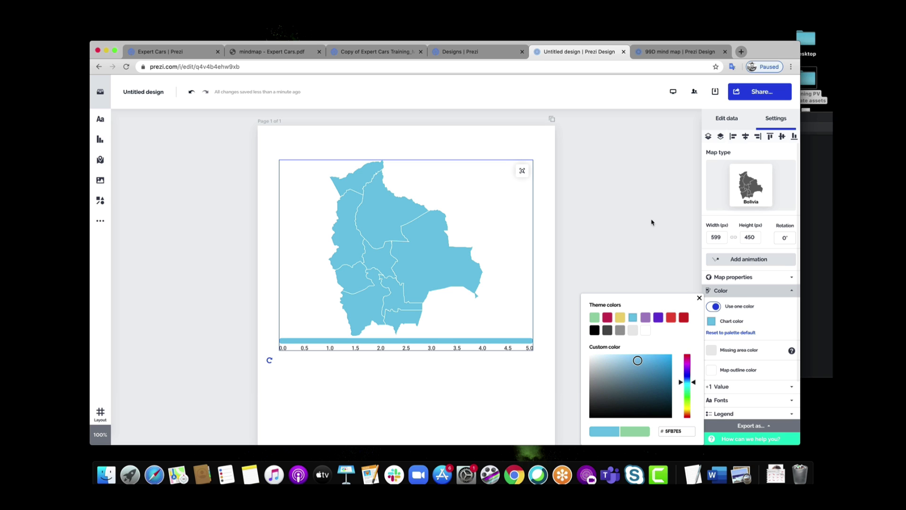
left_click(736, 292)
Turn off the legend of the Bolivia map and deselect the map.
left_click(735, 330)
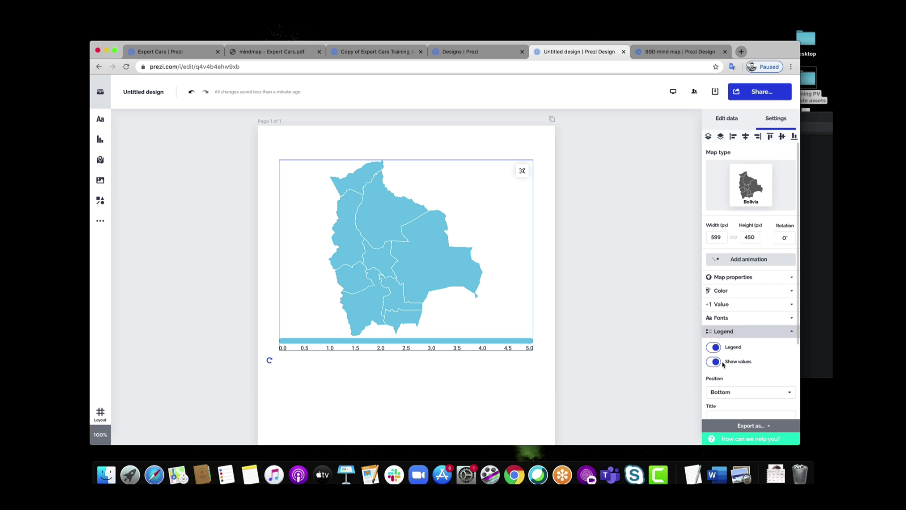
left_click(714, 347)
left_click(631, 254)
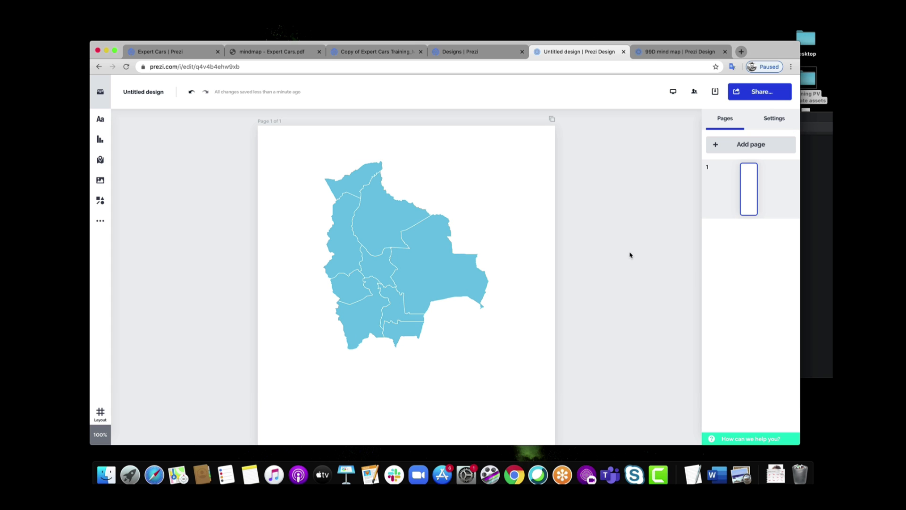
View the export formats offered for the Bolivia map, and delete the map from the page.
right_click(457, 225)
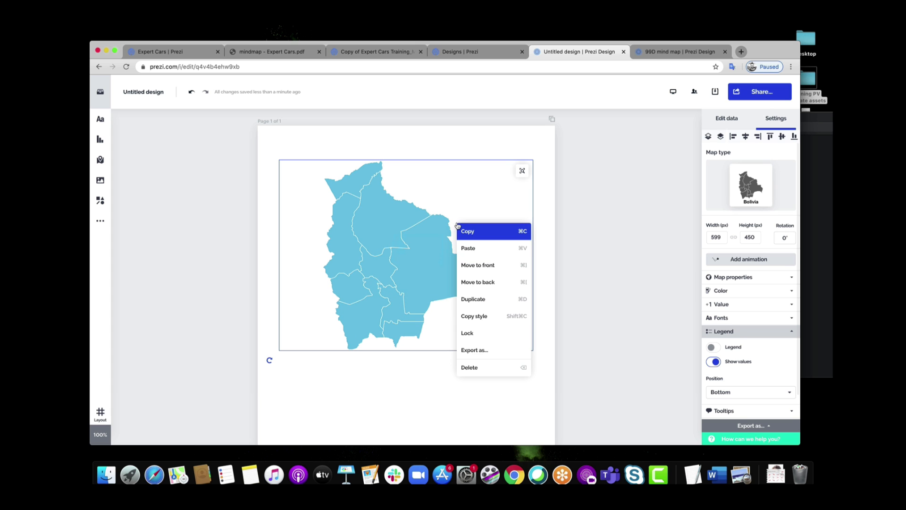
mouse_move(481, 351)
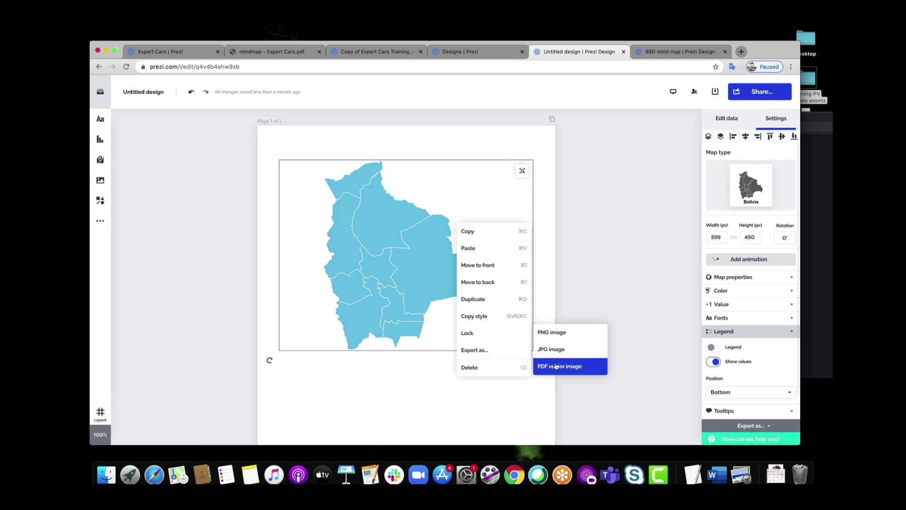
left_click(349, 146)
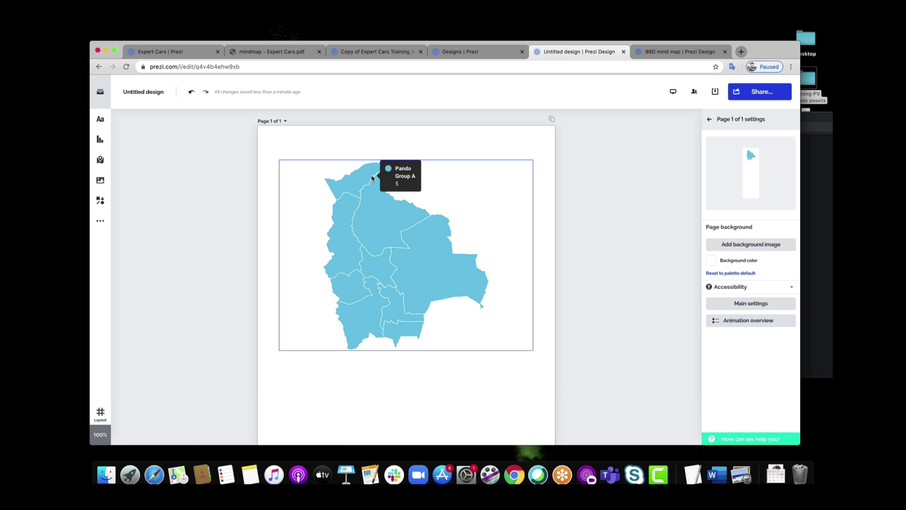
right_click(384, 235)
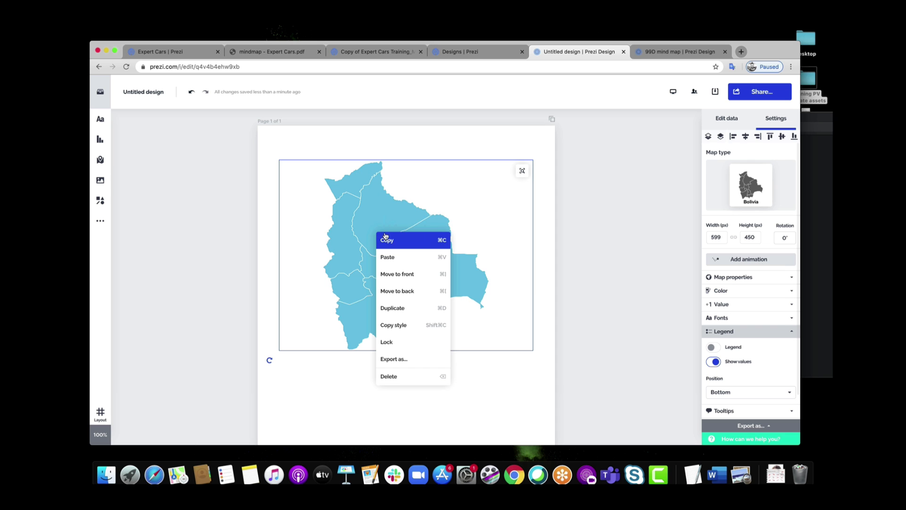
left_click(403, 376)
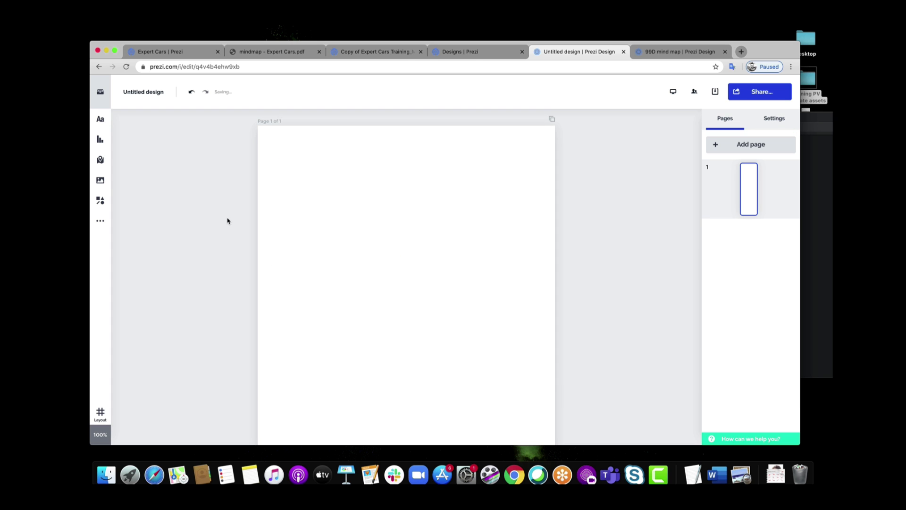
Browse the chart types, insert a Pictorial chart on the page and delete it again.
left_click(101, 139)
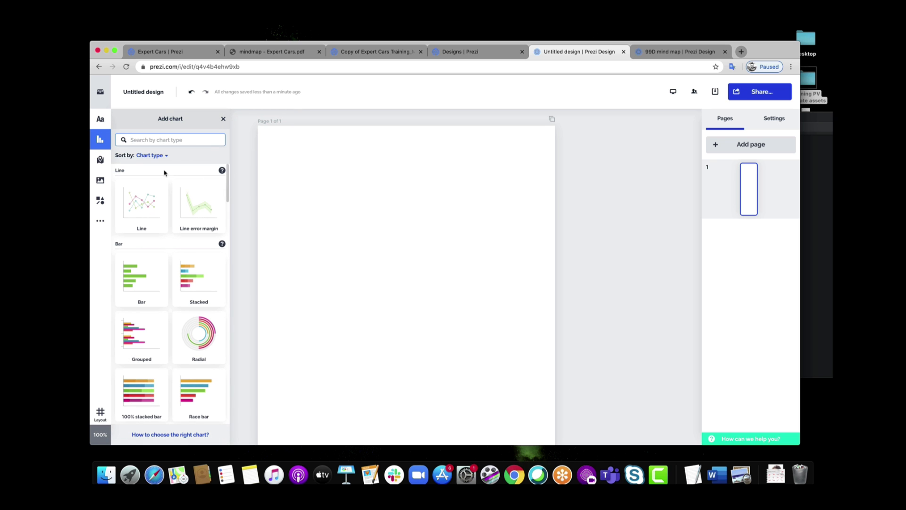
scroll(165, 171, "down", 3)
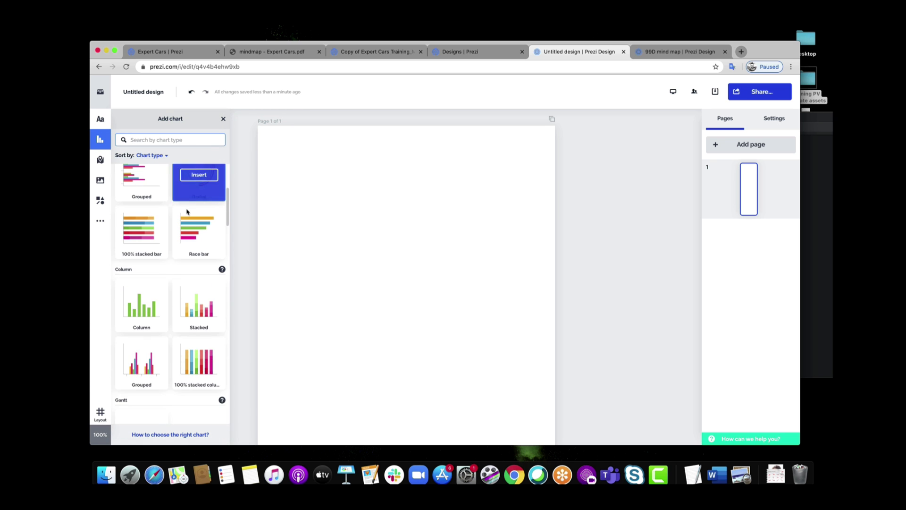
scroll(187, 212, "down", 5)
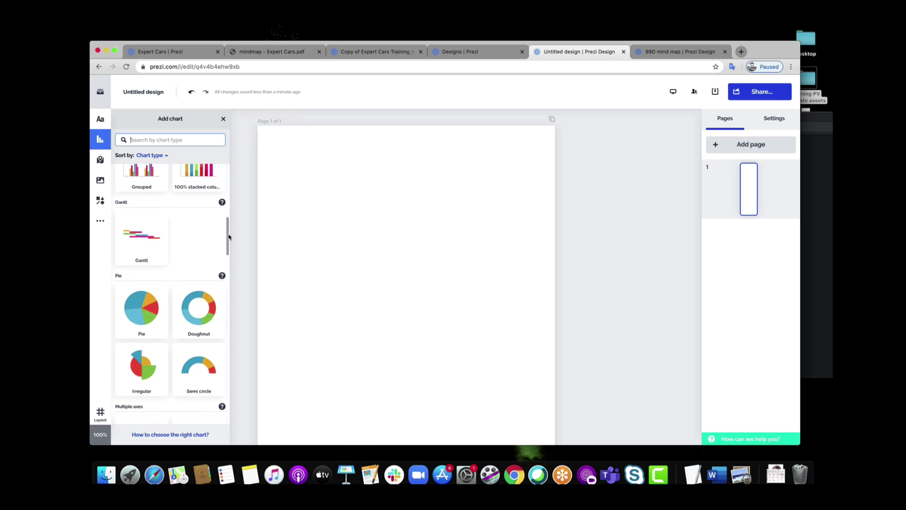
left_click_drag(228, 236, 230, 329)
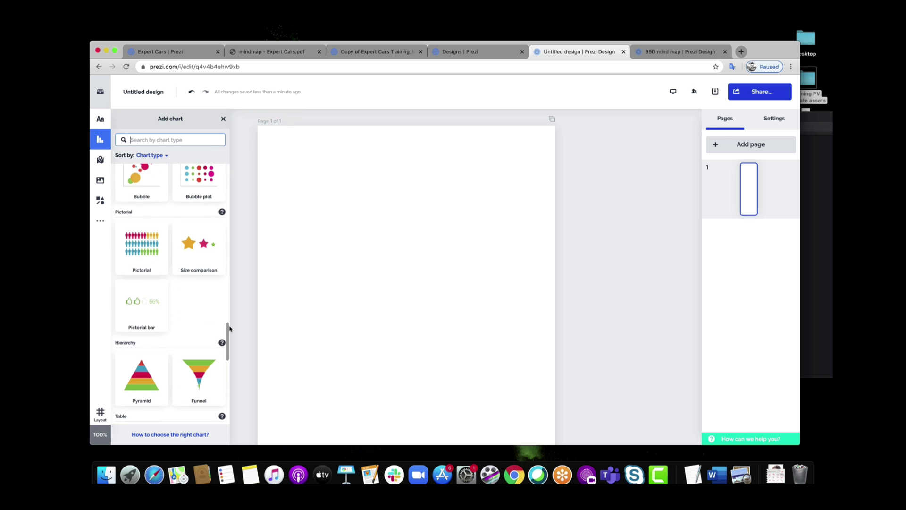
left_click(142, 247)
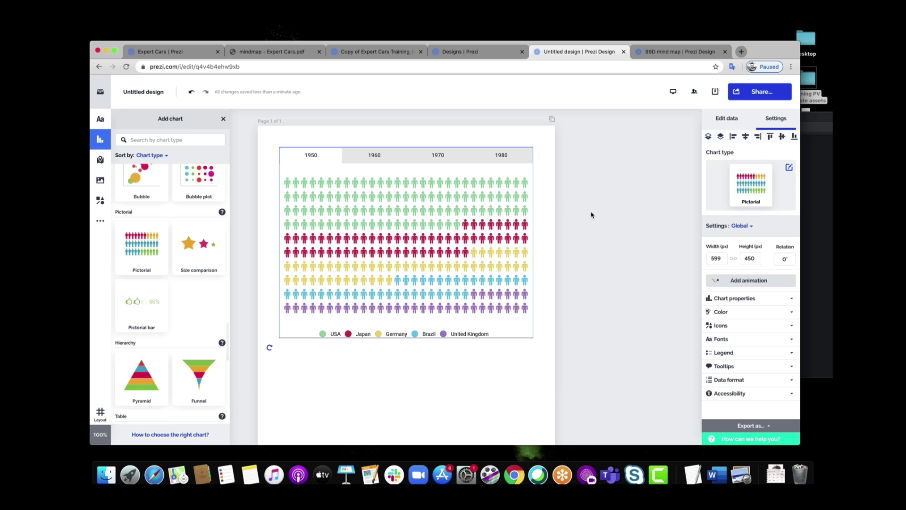
right_click(466, 202)
left_click(488, 346)
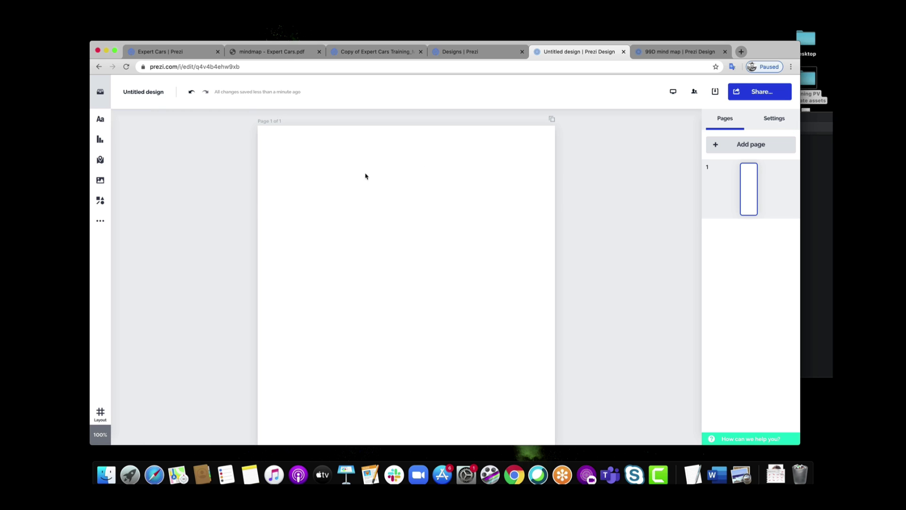
Insert a Word cloud chart on the blank page and deselect it.
left_click(100, 160)
left_click(100, 139)
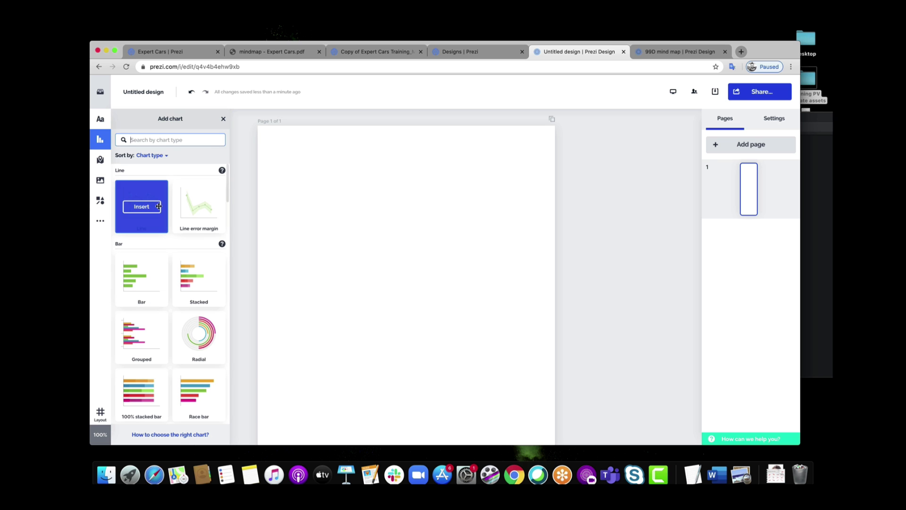
scroll(163, 213, "down", 15)
scroll(192, 263, "up", 2)
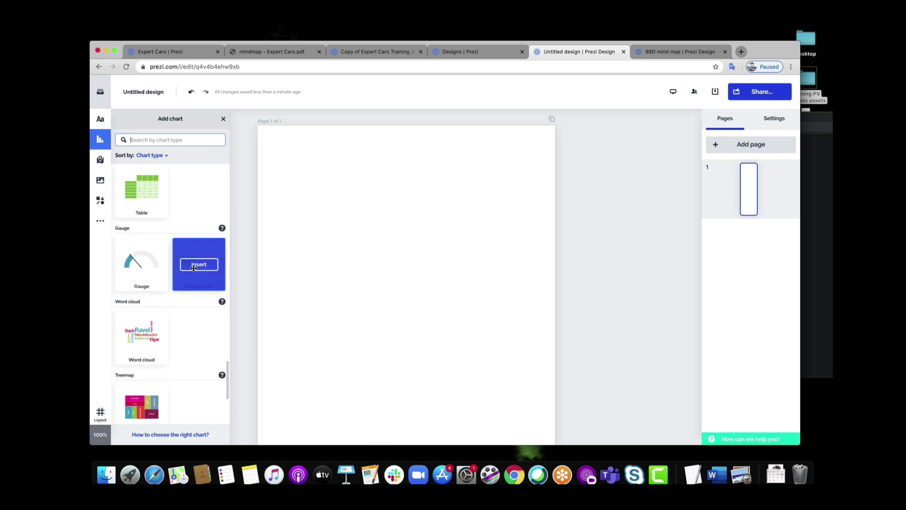
left_click(141, 338)
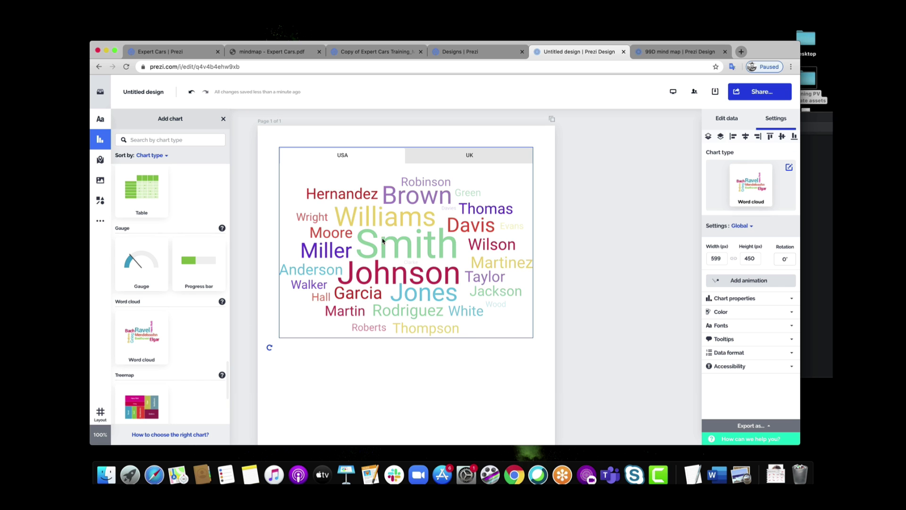
left_click(470, 347)
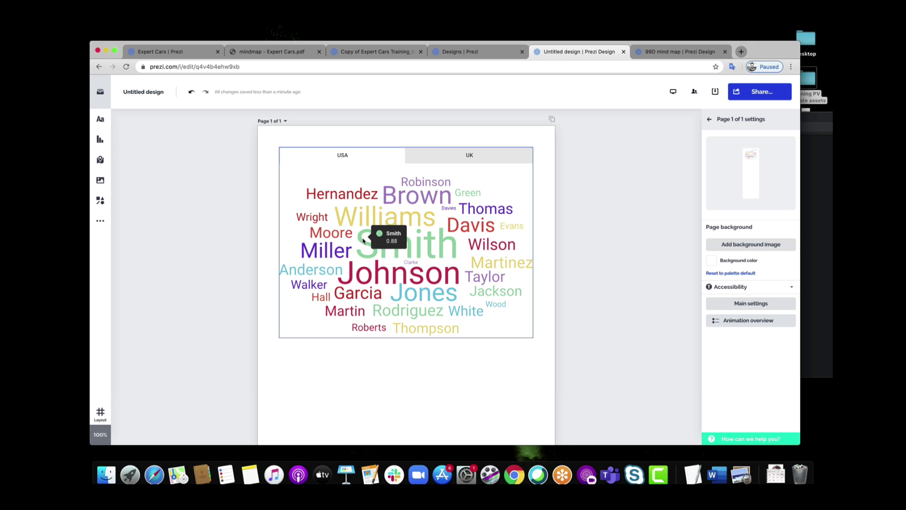
View the export formats offered for the word cloud, and delete the word cloud from the page.
right_click(448, 215)
mouse_move(496, 338)
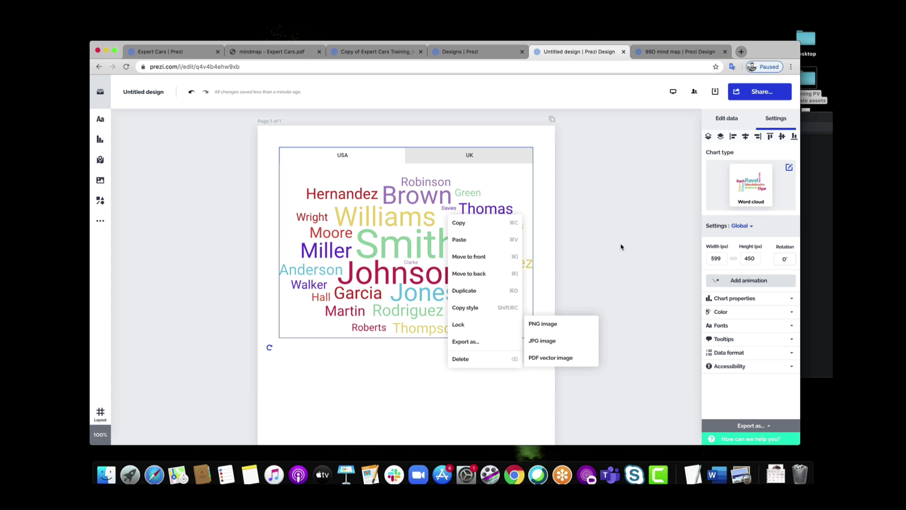
left_click(597, 208)
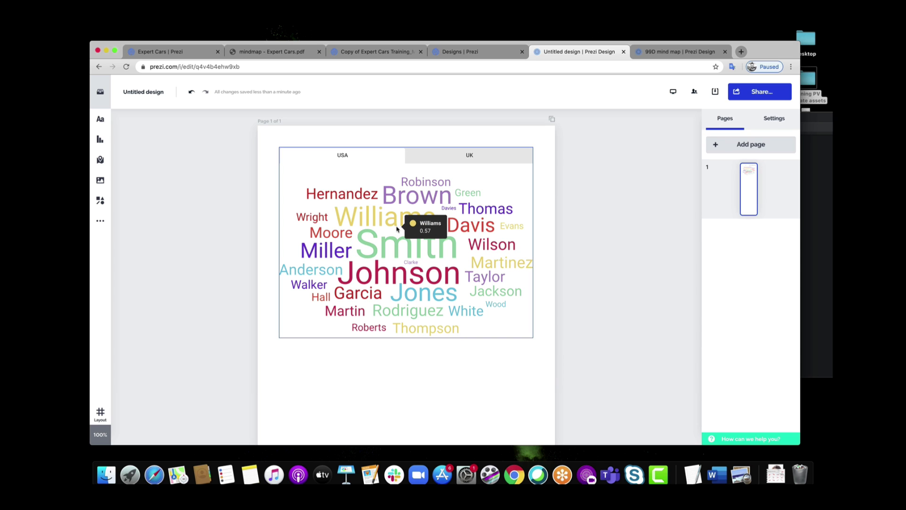
right_click(410, 206)
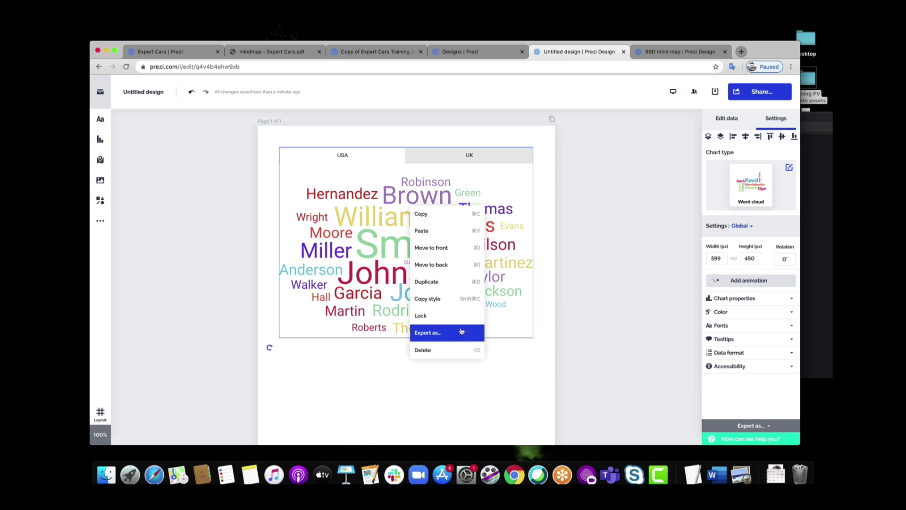
left_click(456, 349)
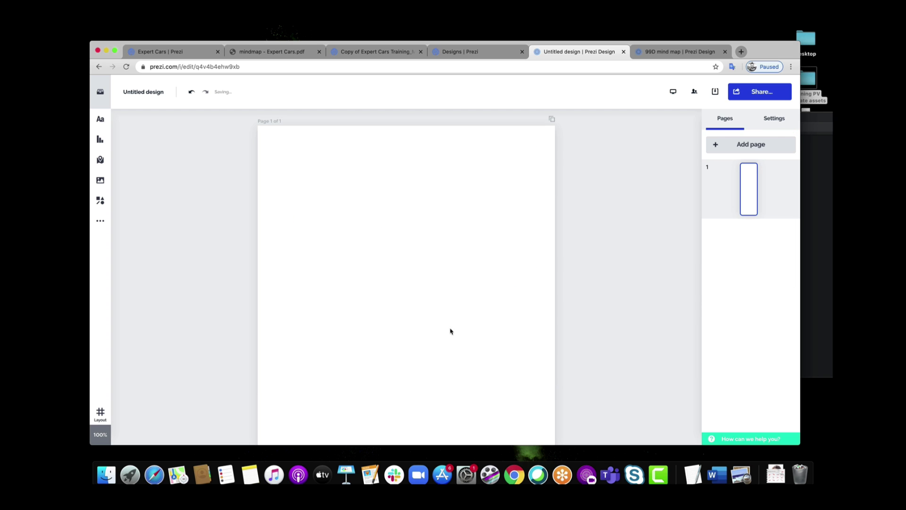